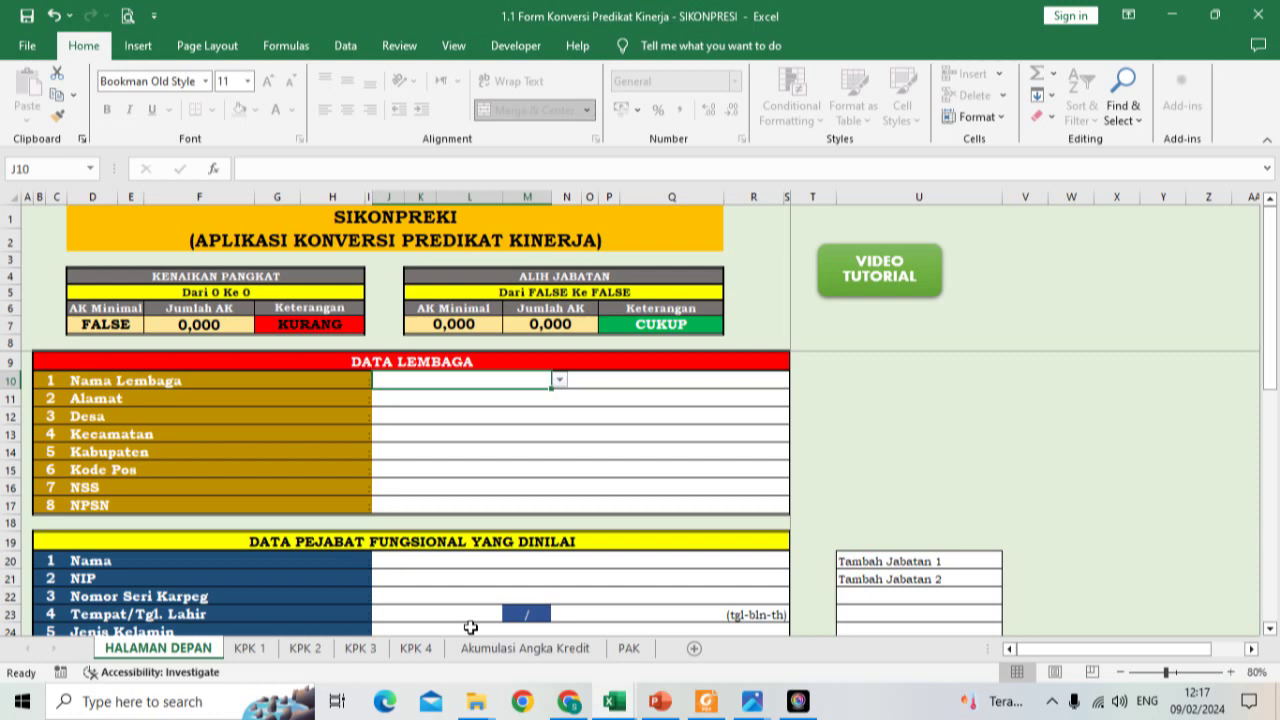
Step: Bring the 1.1 Form Konversi Predikat Kinerja-1 (1) workbook to the front
{"action": "mouse_move", "coordinate": [614, 701]}
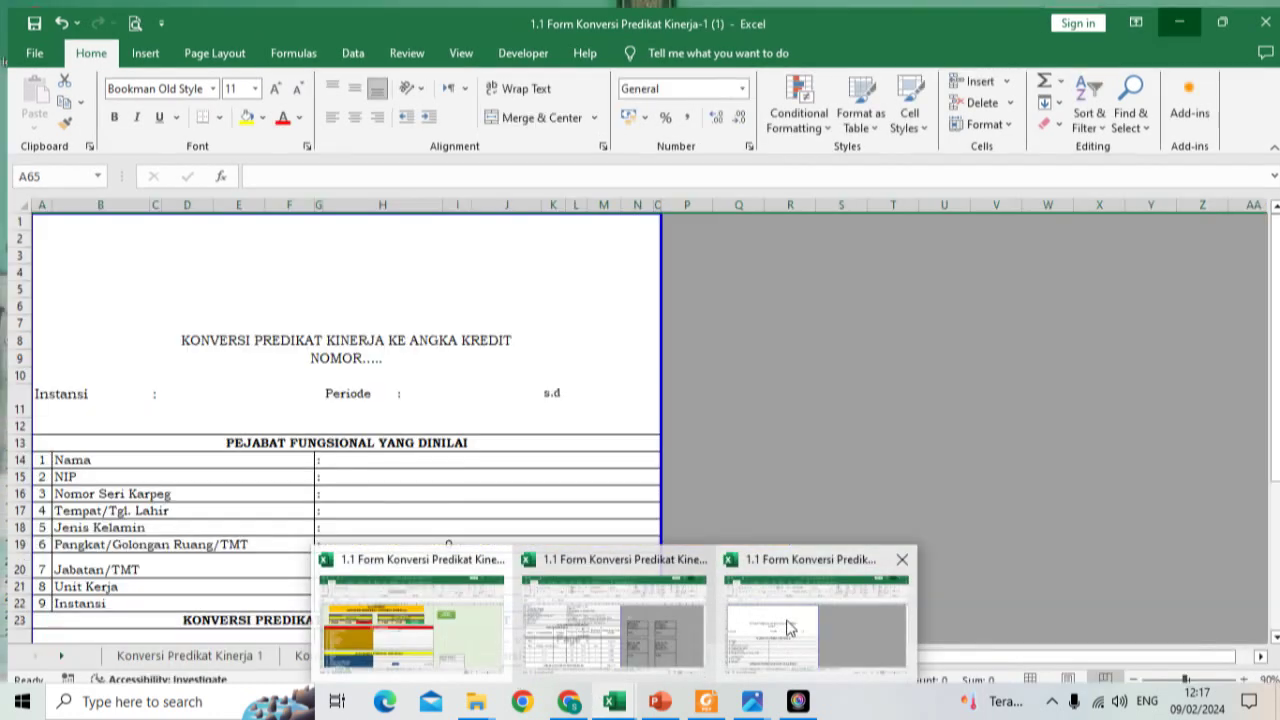
{"action": "left_click", "coordinate": [783, 628]}
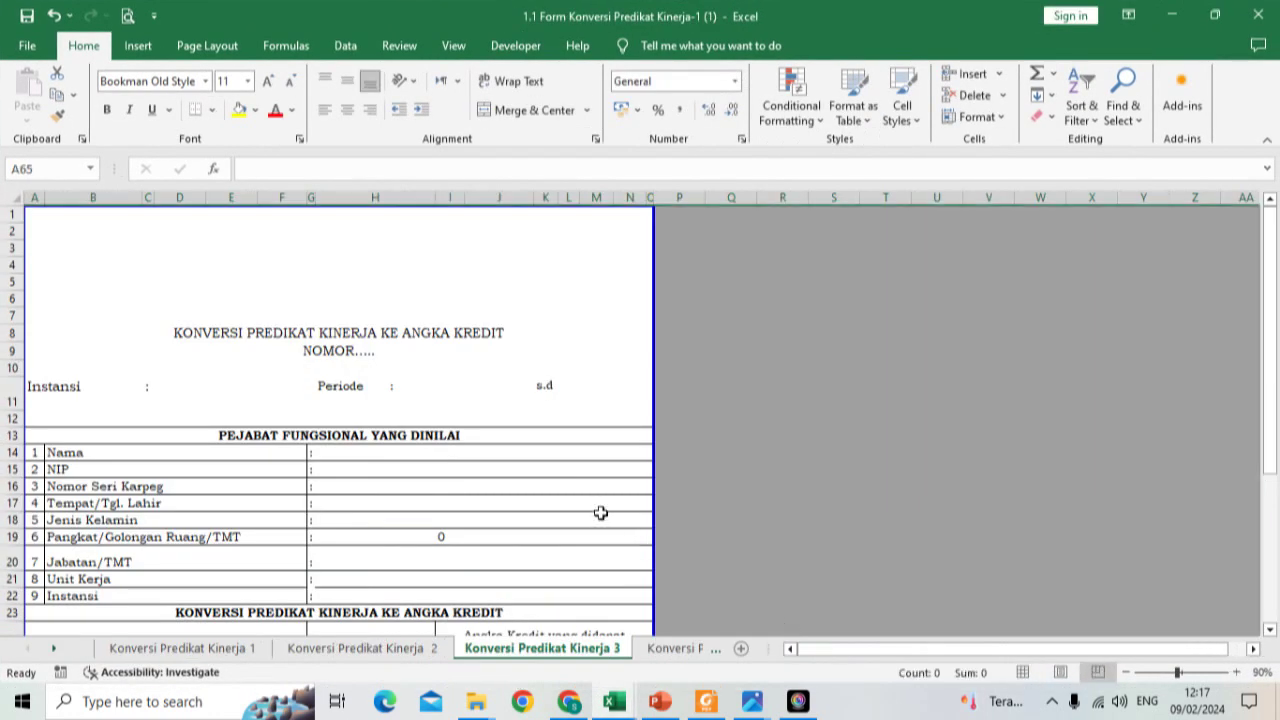
{"action": "left_click", "coordinate": [421, 484]}
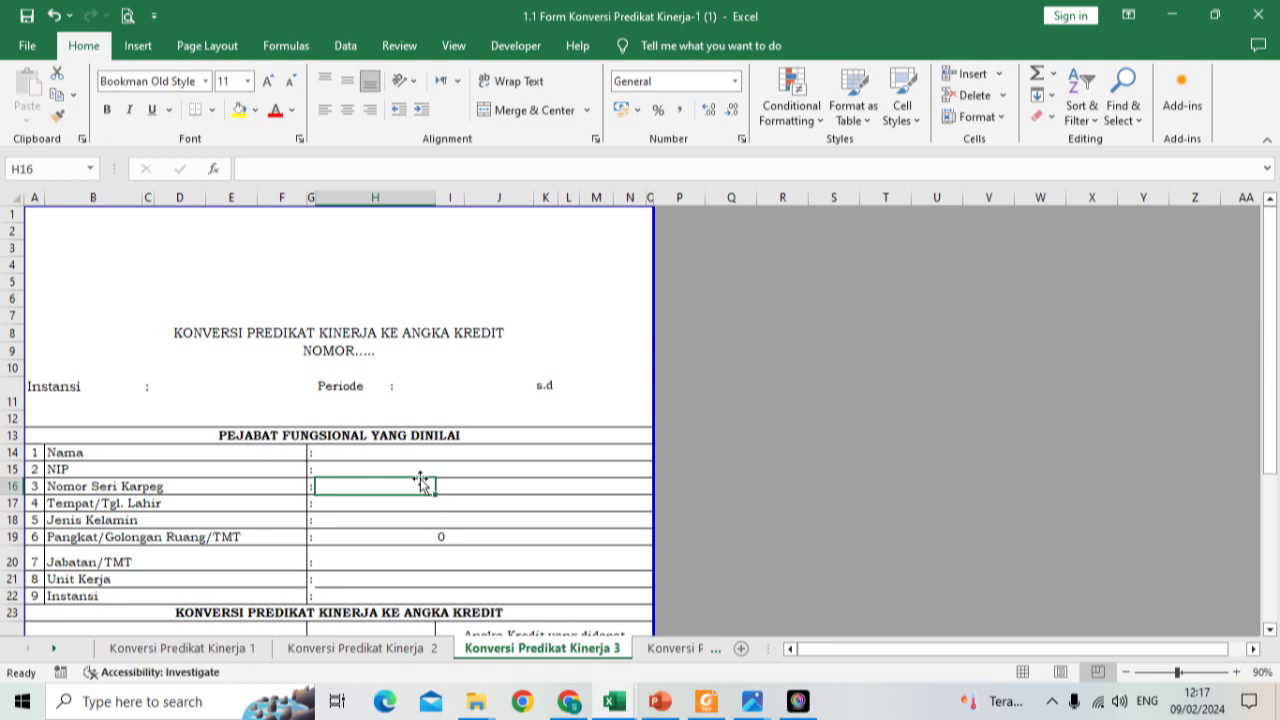
{"action": "scroll", "coordinate": [391, 411], "scroll_direction": "down", "scroll_amount": 3}
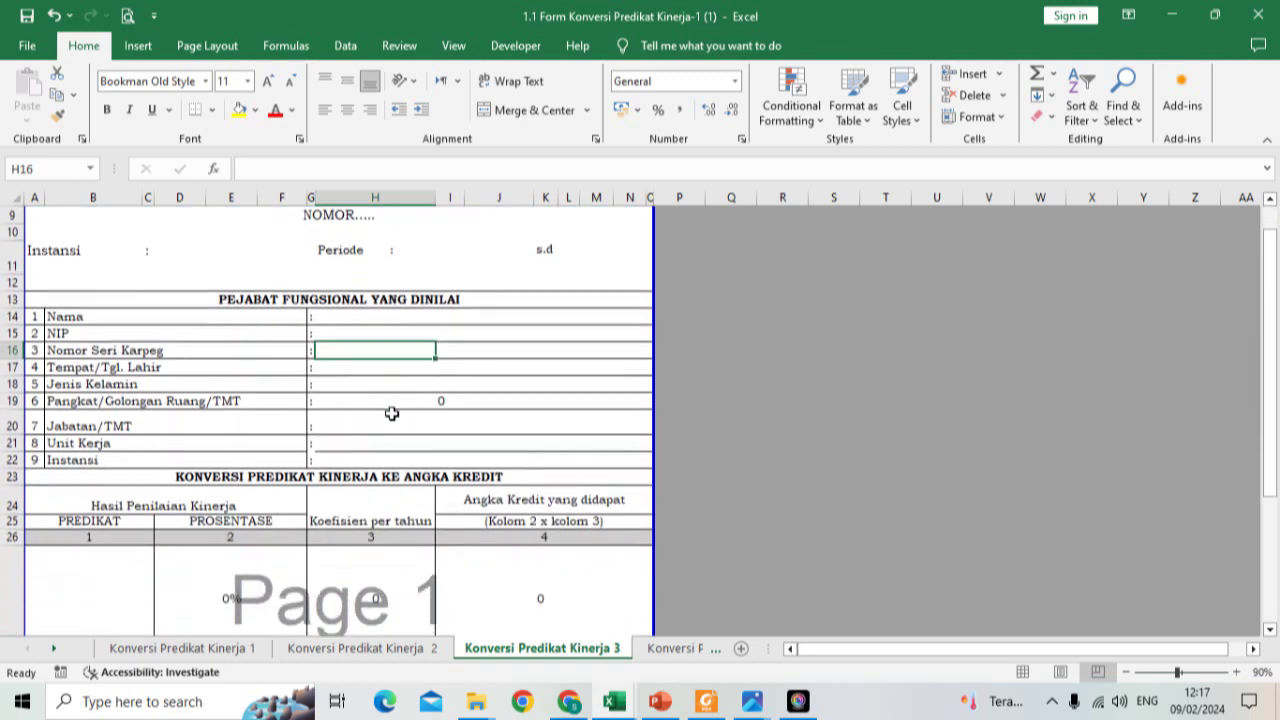
Step: Show the Konversi Predikat Kinerja 1 sheet and select the Jabatan/TMT cell H20
{"action": "left_click", "coordinate": [190, 645]}
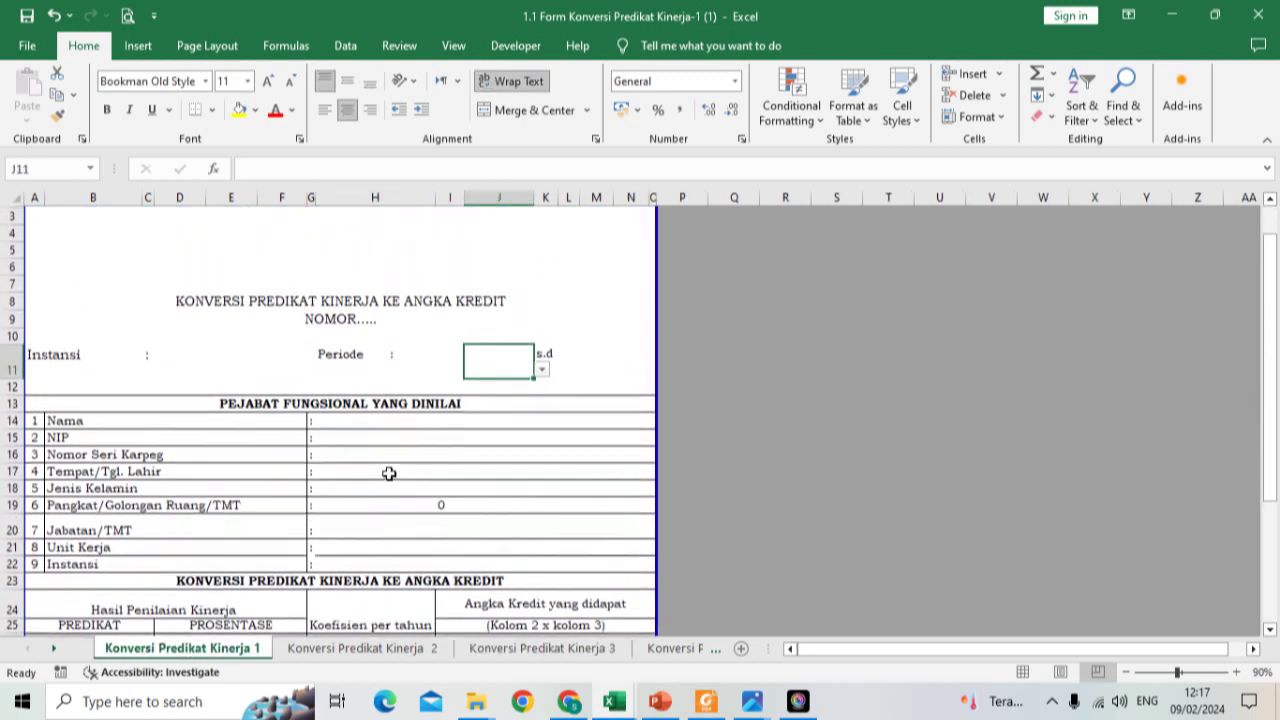
{"action": "left_click", "coordinate": [366, 386]}
{"action": "left_click", "coordinate": [366, 404]}
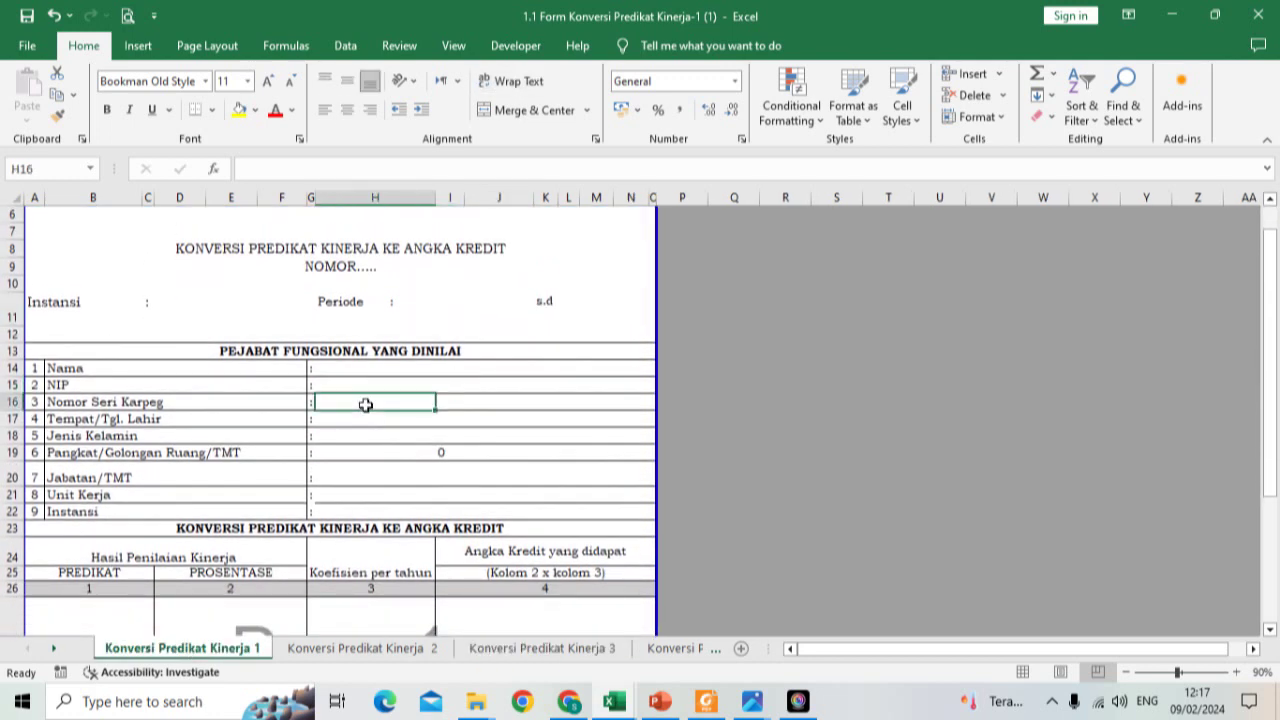
{"action": "scroll", "coordinate": [366, 404], "scroll_direction": "down", "scroll_amount": 2}
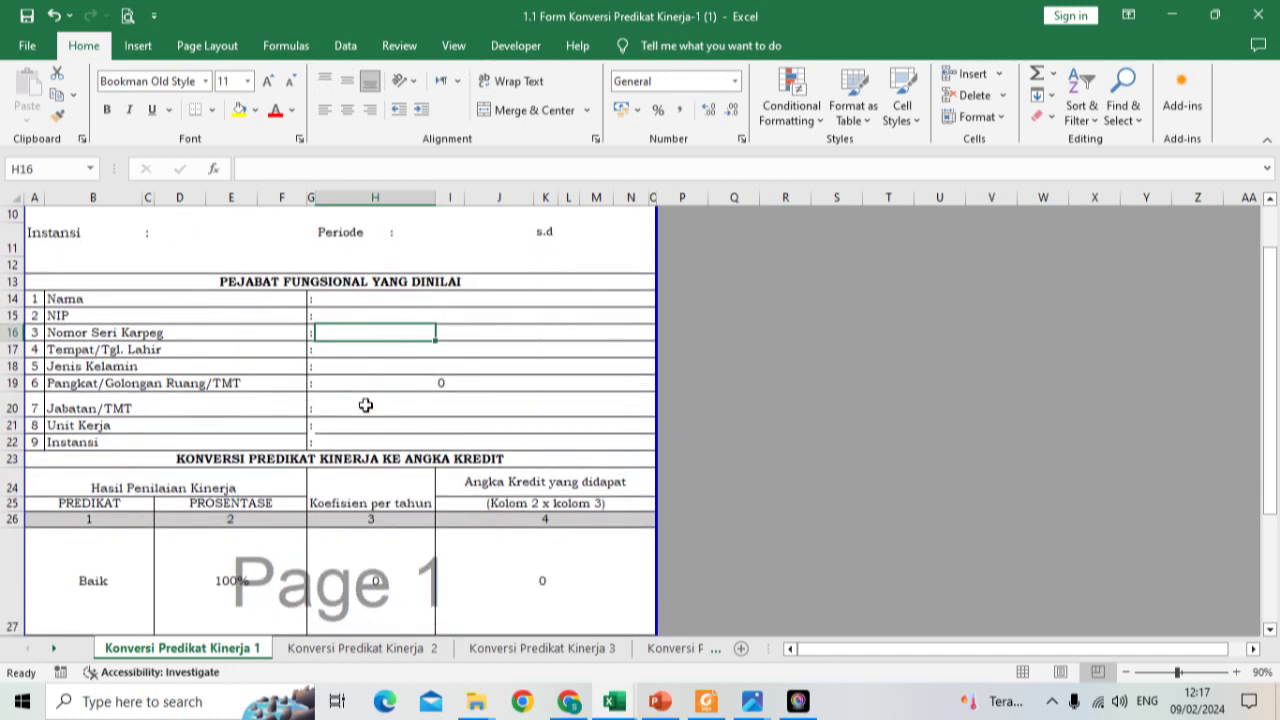
{"action": "left_click", "coordinate": [360, 405]}
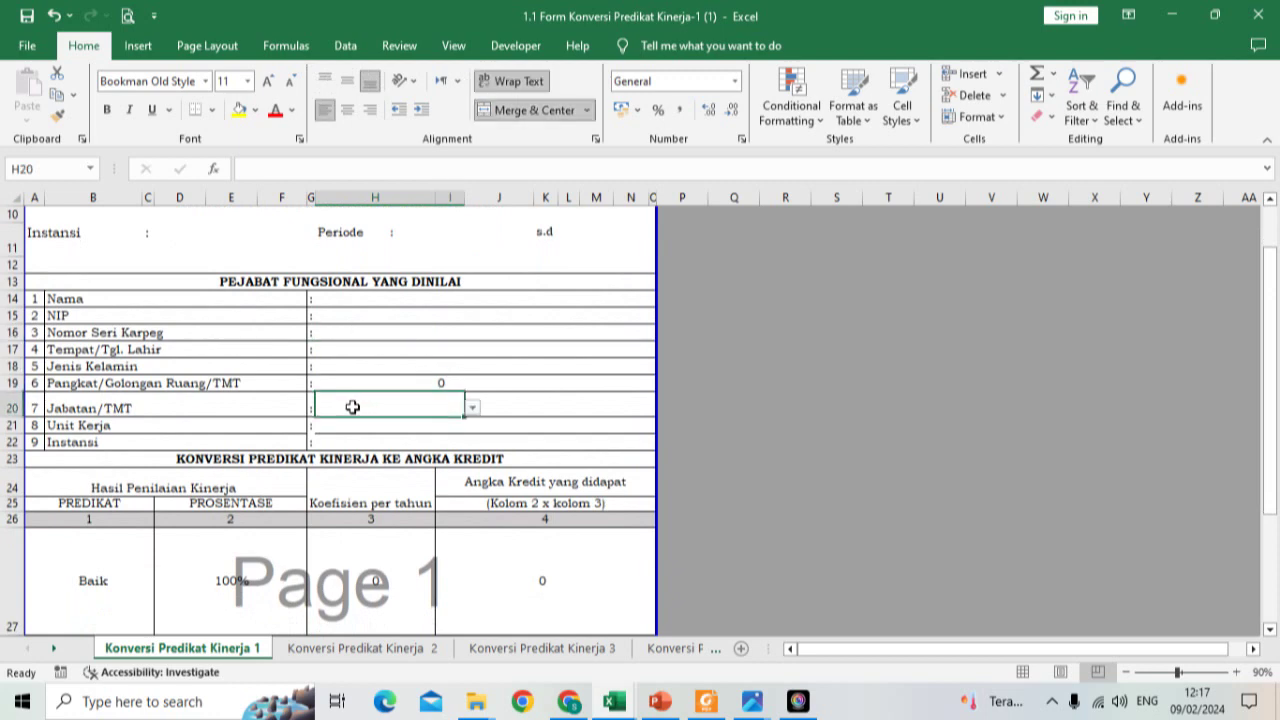
Step: Try Pengawas Kemetrologian in H20's dropdown, then clear H20 again
{"action": "left_click", "coordinate": [471, 408]}
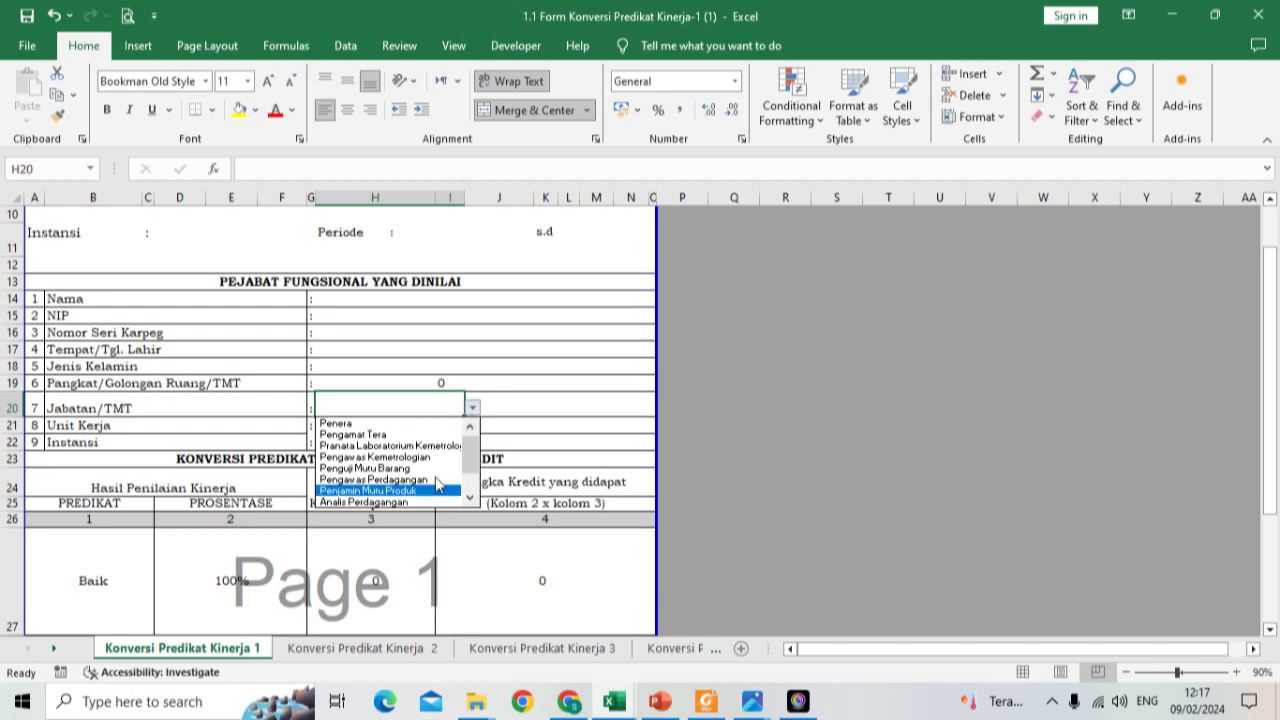
{"action": "left_click", "coordinate": [390, 457]}
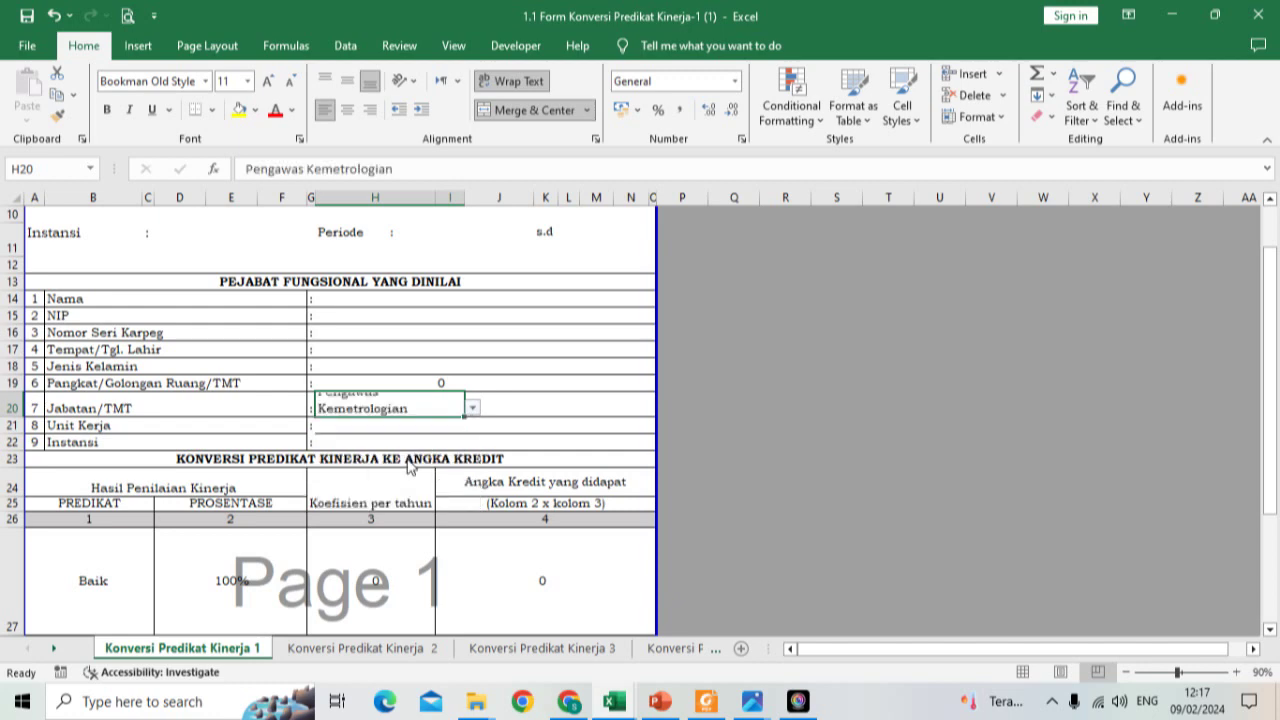
{"action": "left_click", "coordinate": [472, 408]}
{"action": "left_click", "coordinate": [473, 428]}
{"action": "left_click", "coordinate": [473, 428]}
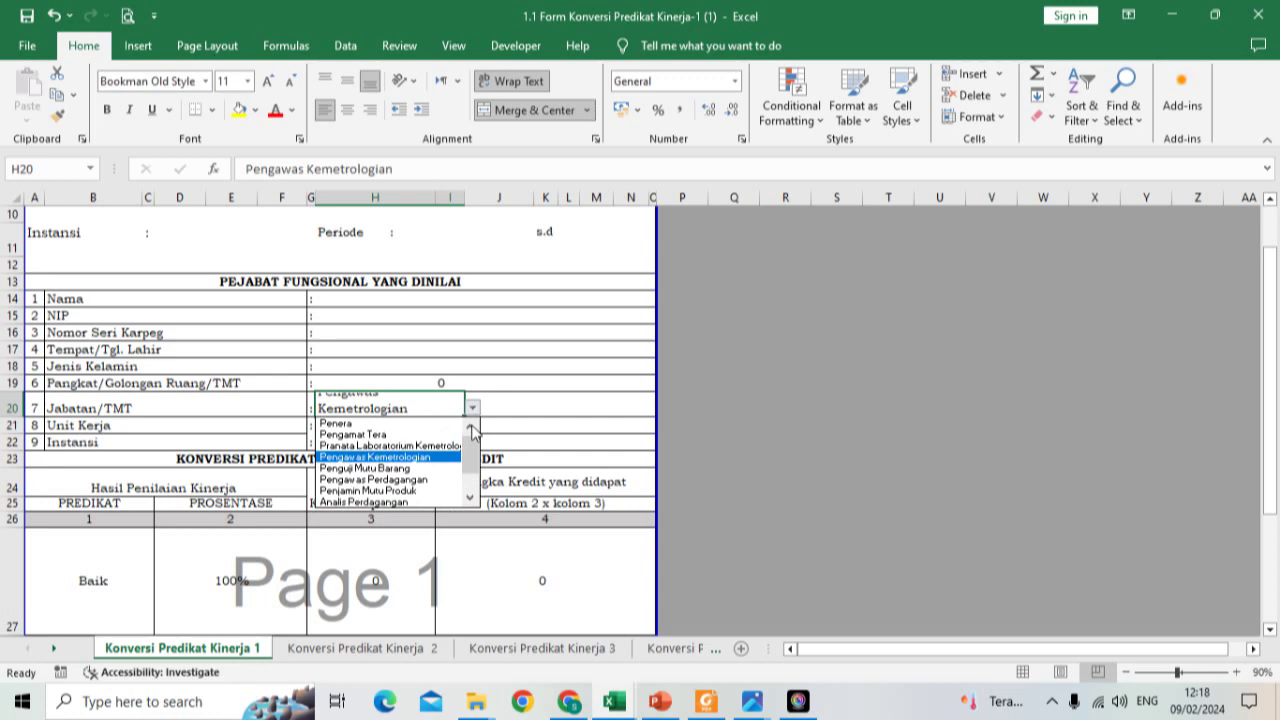
{"action": "left_click", "coordinate": [439, 359]}
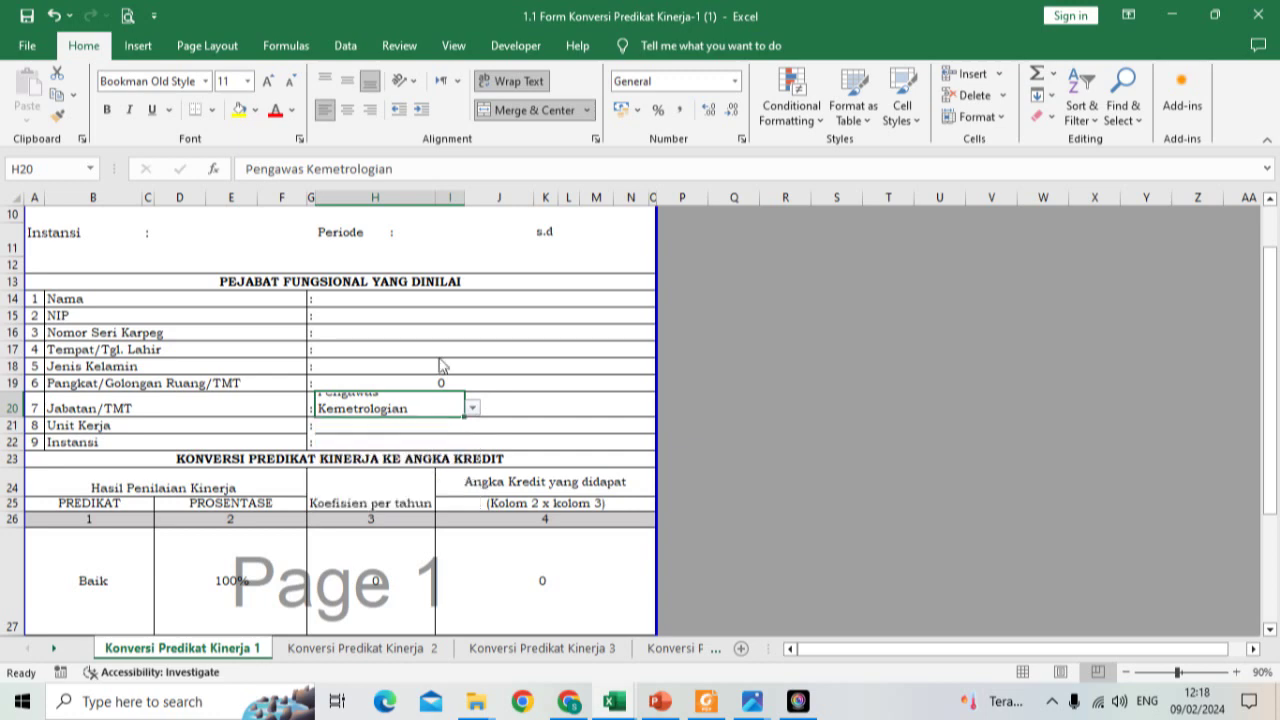
{"action": "key", "text": "Delete"}
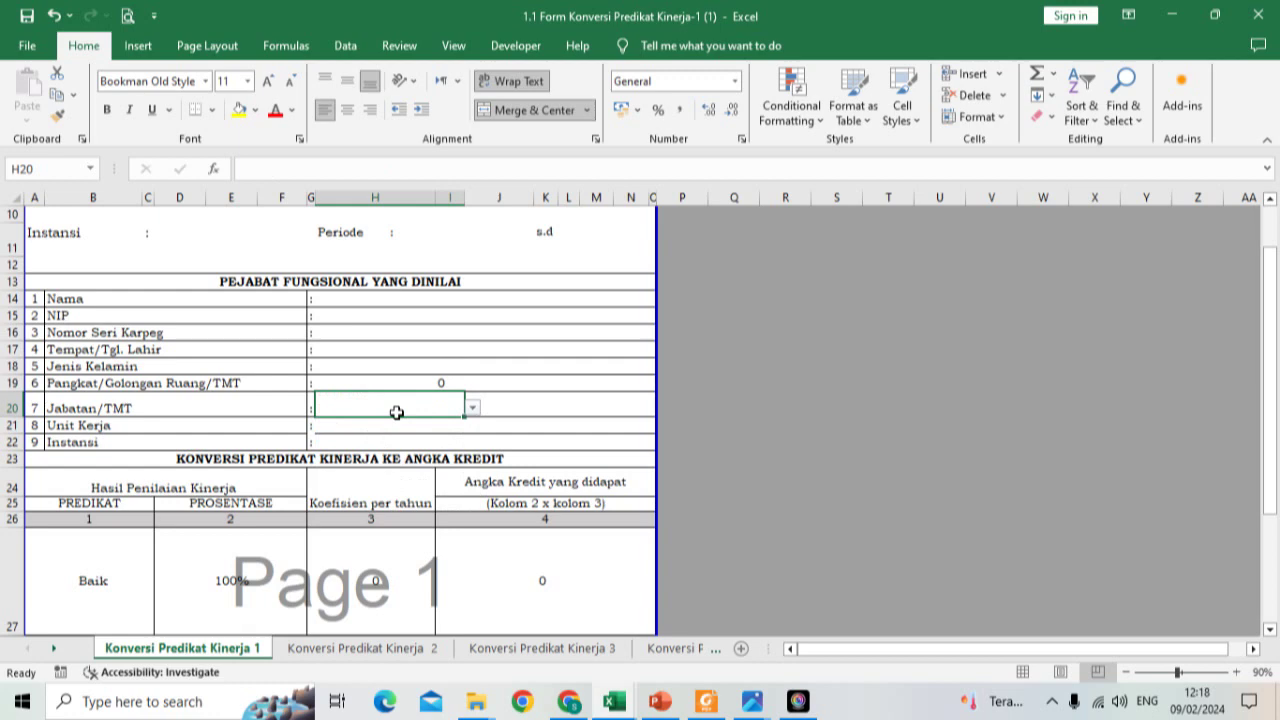
Step: Set the position level in J20 to Ahli Pertama, giving coefficient 12.5
{"action": "left_click", "coordinate": [501, 405]}
{"action": "left_click", "coordinate": [541, 408]}
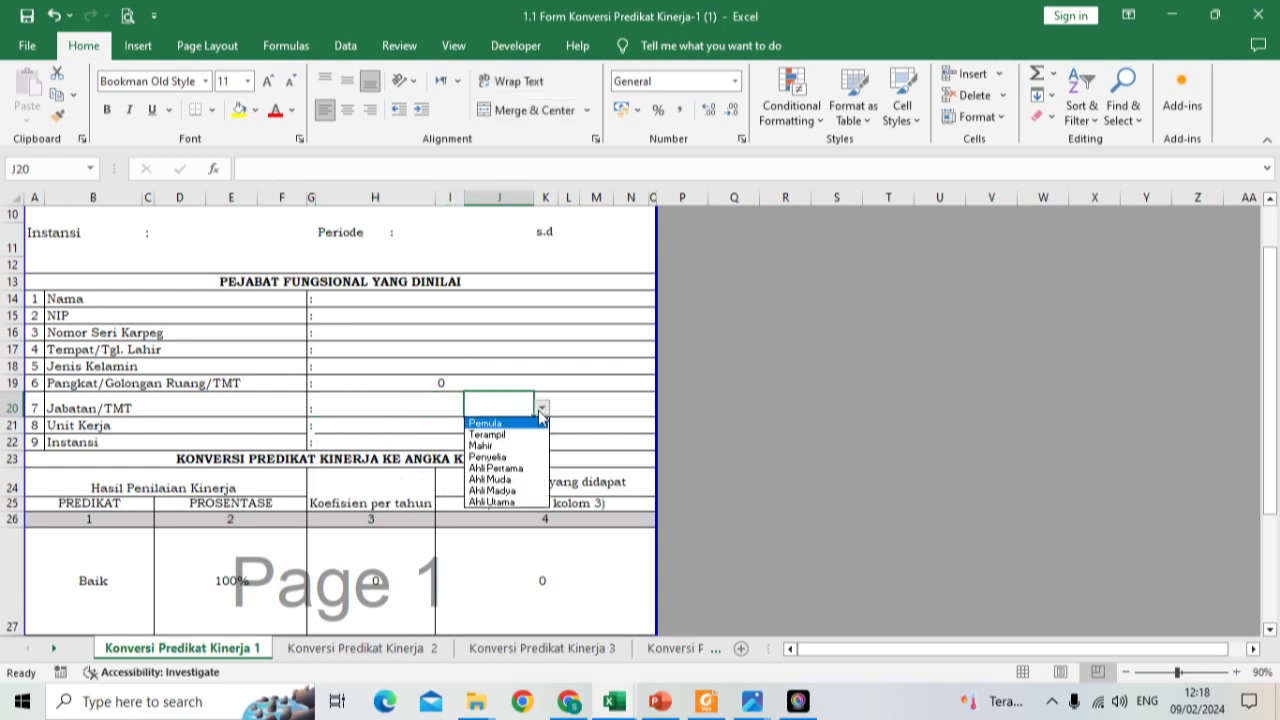
{"action": "left_click", "coordinate": [511, 469]}
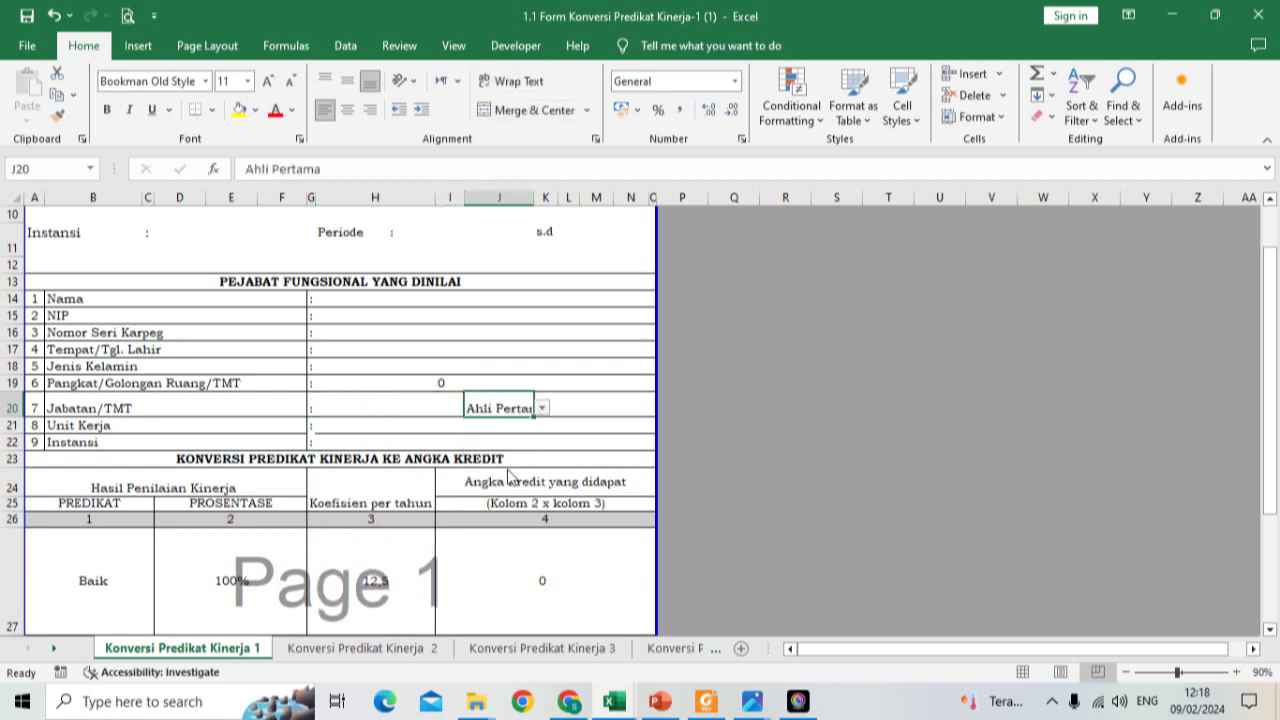
{"action": "left_click", "coordinate": [507, 369]}
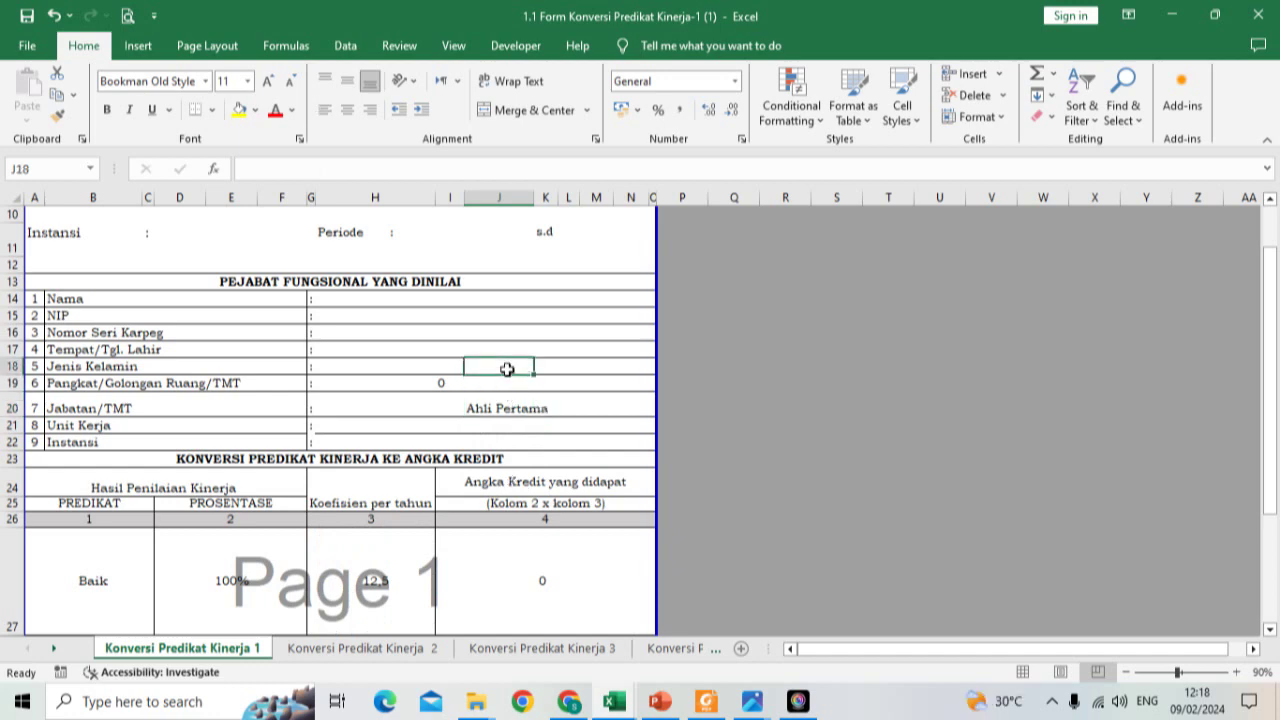
{"action": "mouse_move", "coordinate": [706, 700]}
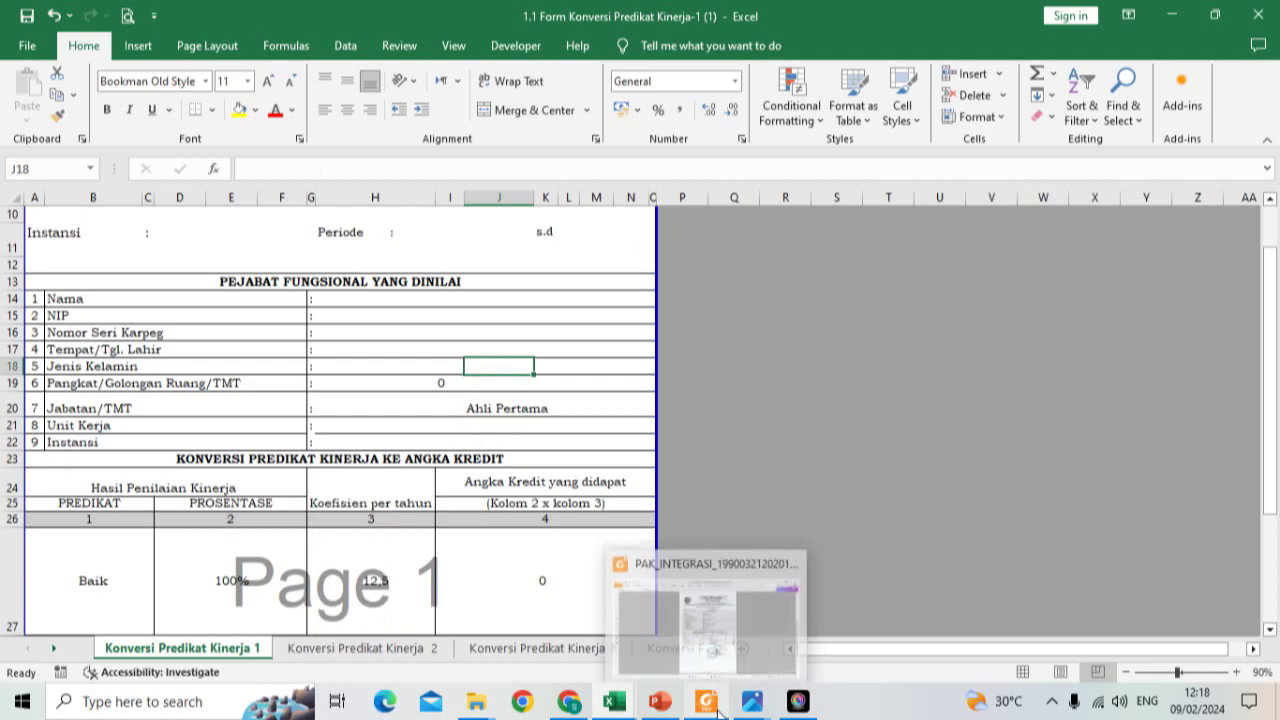
{"action": "left_click", "coordinate": [743, 624]}
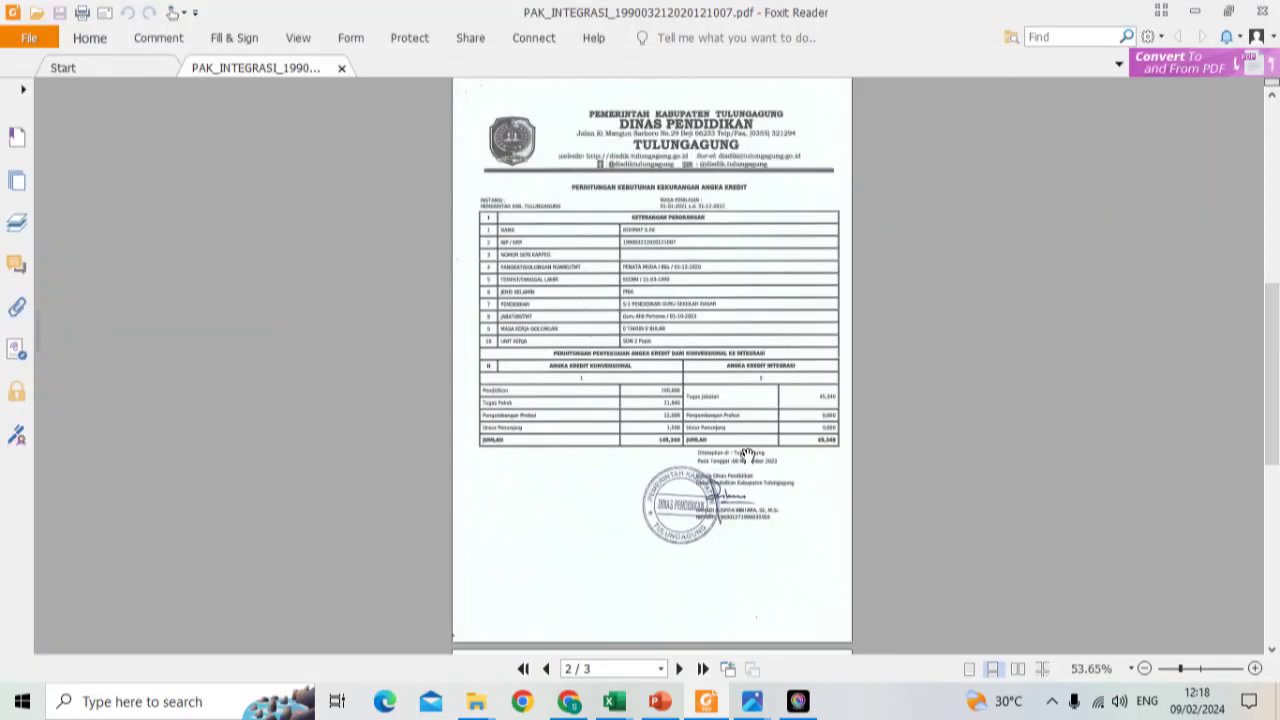
Step: Fit the PAK integration PDF to page width and read its Jabatan/TMT row, Guru Ahli Pertama / 01-10-2023
{"action": "left_click", "coordinate": [155, 40]}
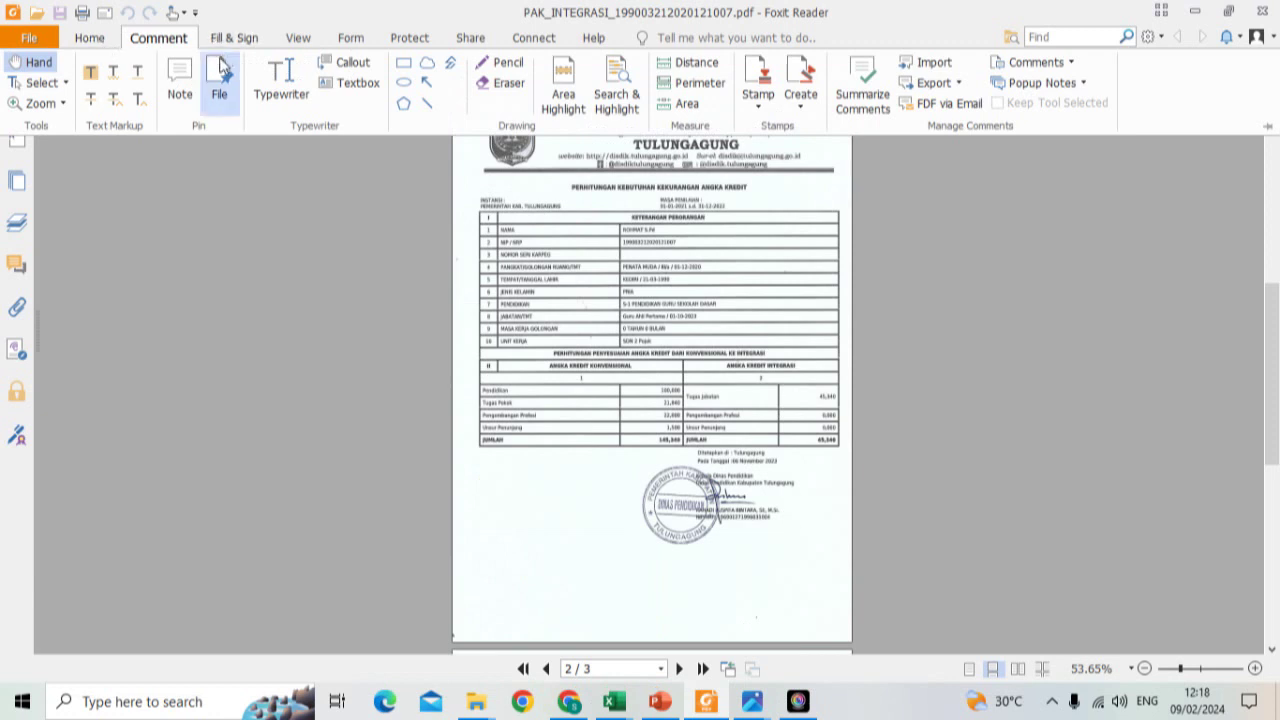
{"action": "left_click", "coordinate": [116, 37]}
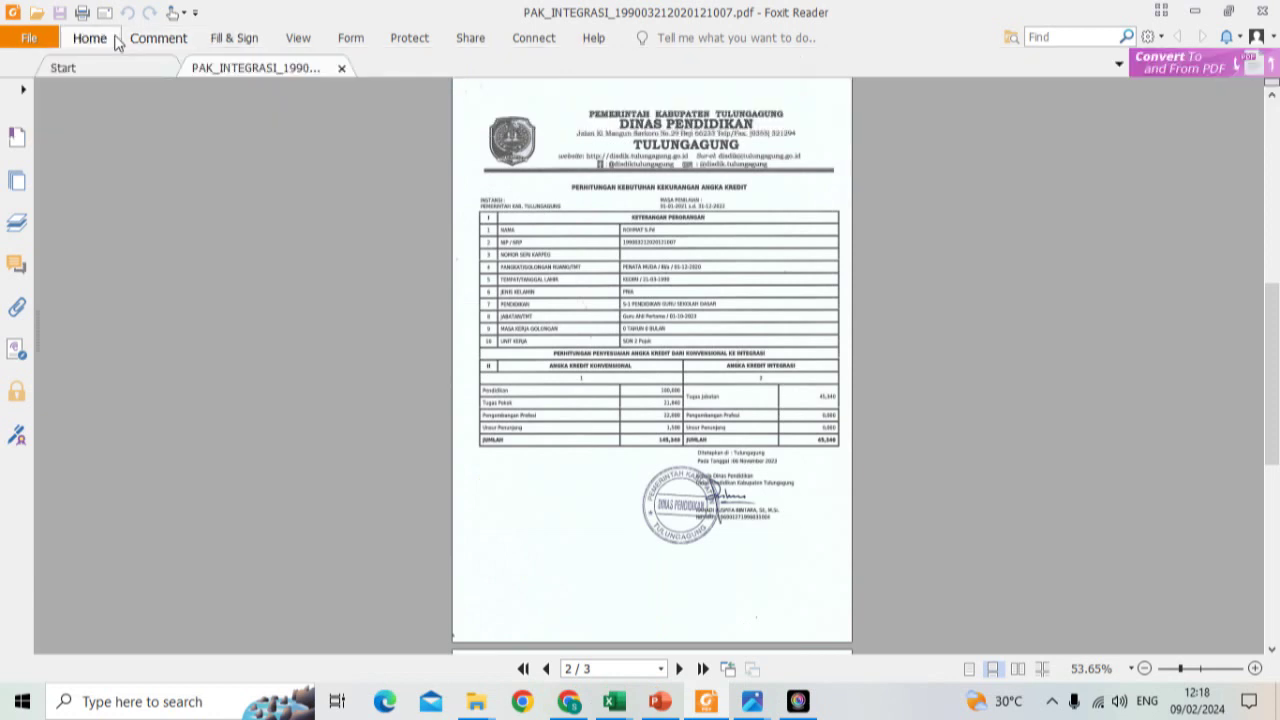
{"action": "left_click", "coordinate": [114, 38]}
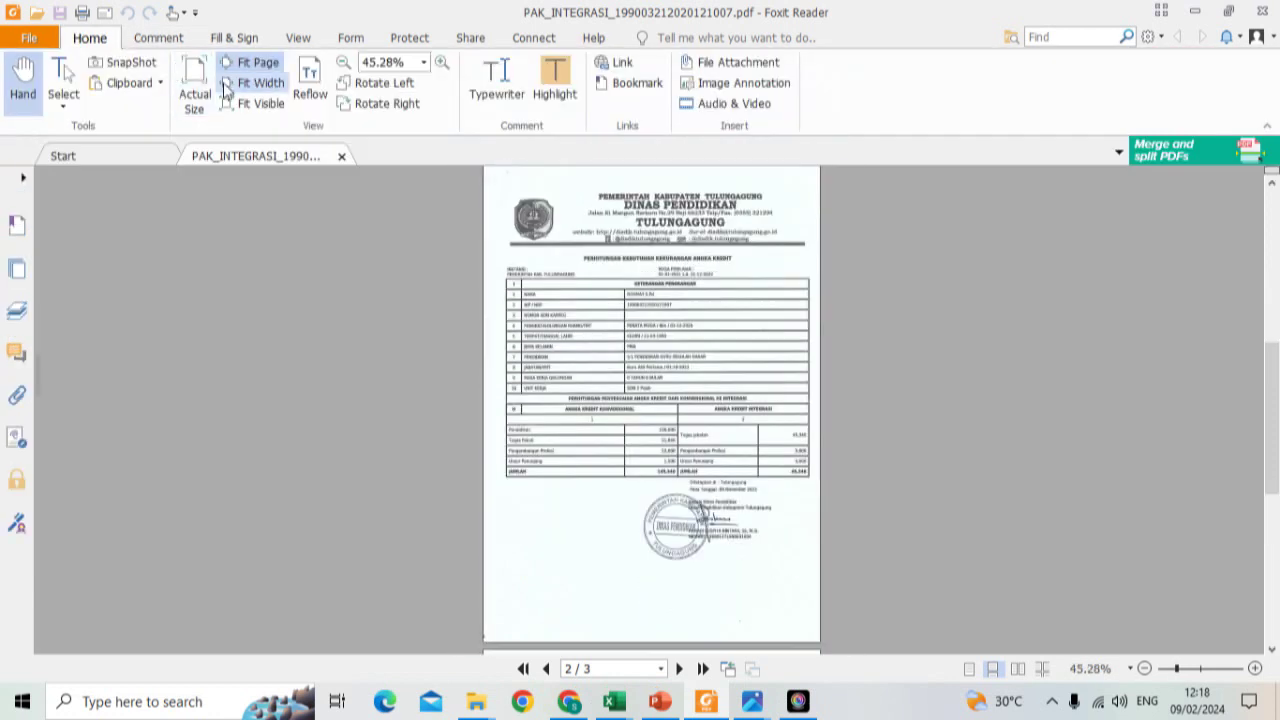
{"action": "left_click", "coordinate": [226, 86]}
{"action": "scroll", "coordinate": [543, 385], "scroll_direction": "down", "scroll_amount": 7}
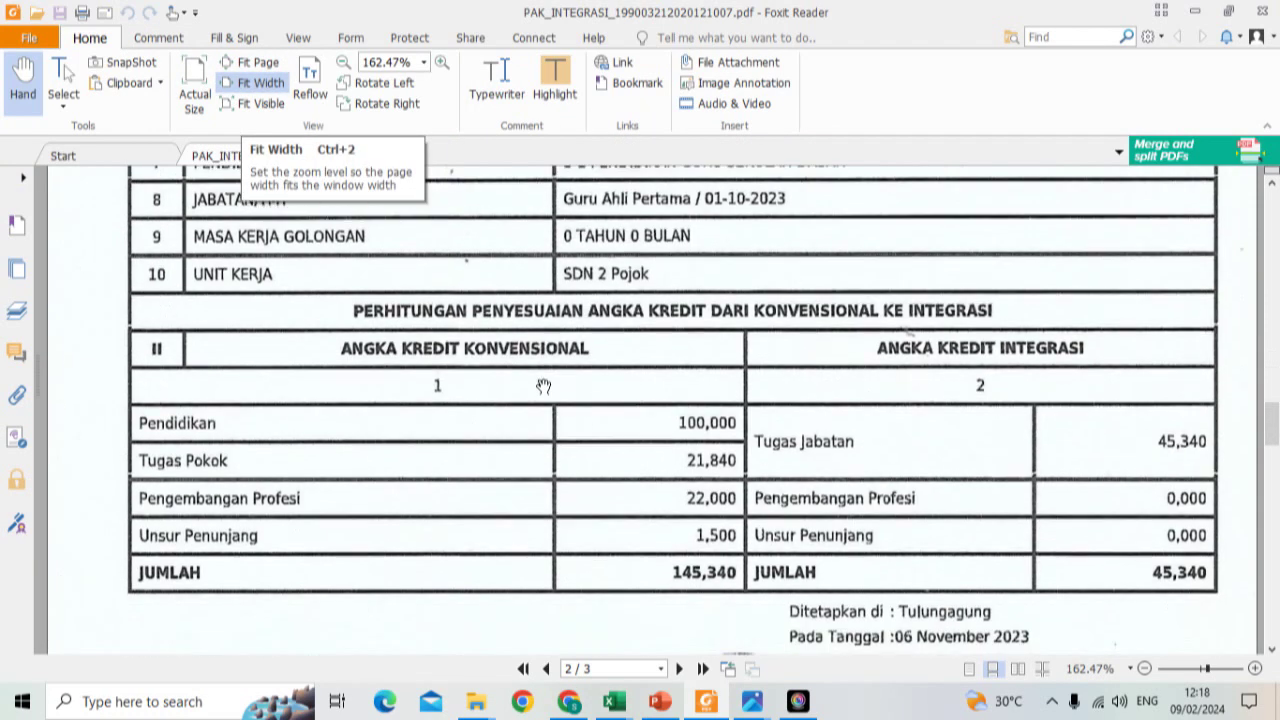
{"action": "scroll", "coordinate": [543, 385], "scroll_direction": "up", "scroll_amount": 1}
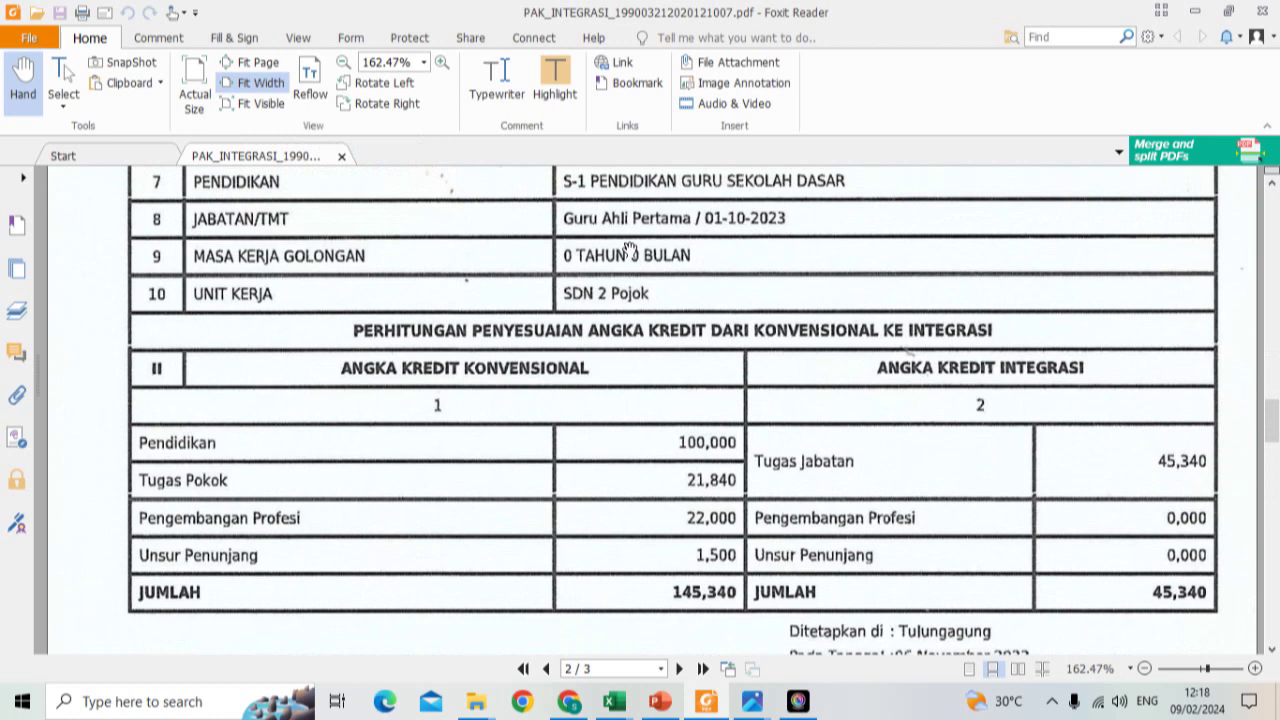
{"action": "mouse_move", "coordinate": [625, 708]}
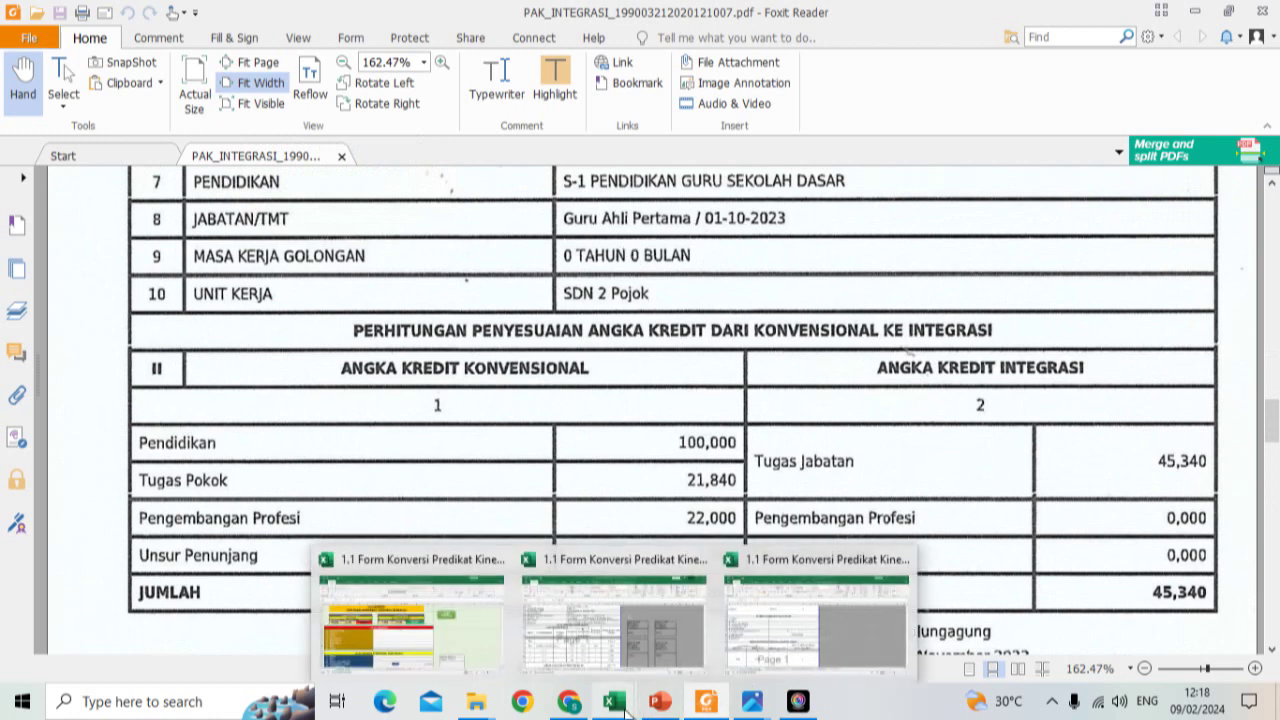
{"action": "left_click", "coordinate": [751, 660]}
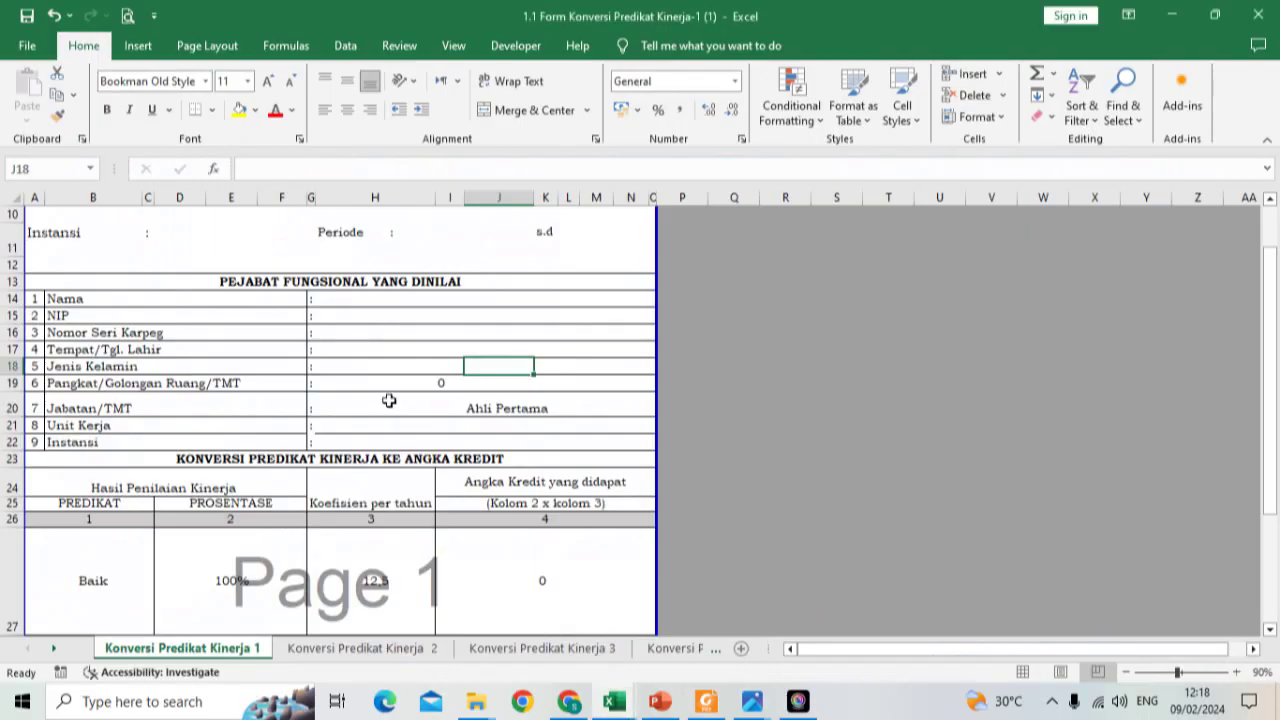
{"action": "scroll", "coordinate": [389, 400], "scroll_direction": "down", "scroll_amount": 2}
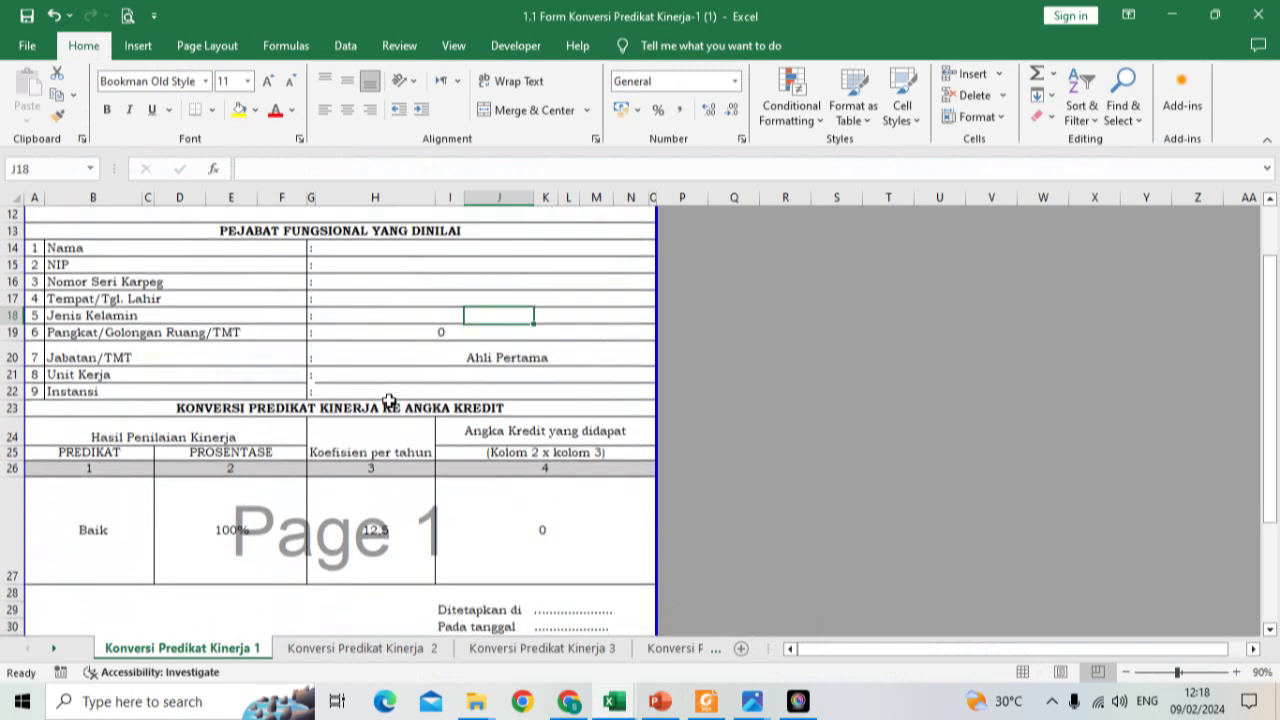
{"action": "left_click", "coordinate": [469, 357]}
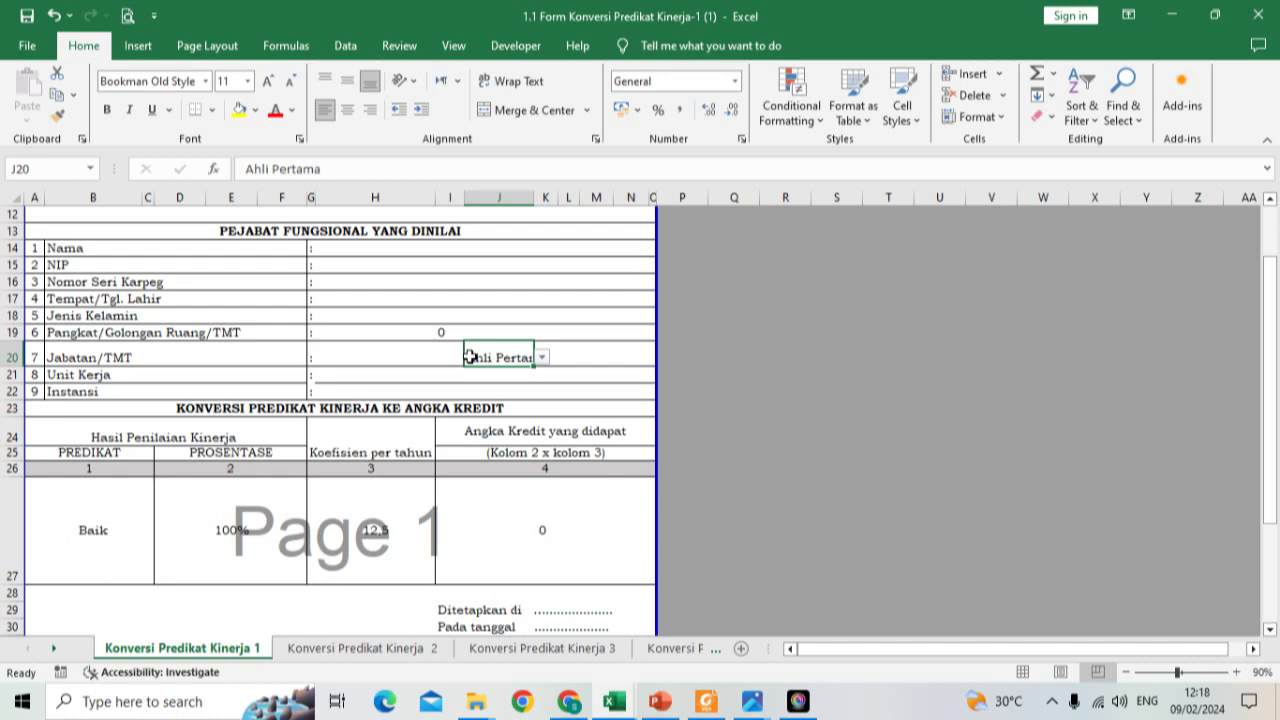
{"action": "scroll", "coordinate": [389, 363], "scroll_direction": "up", "scroll_amount": 2}
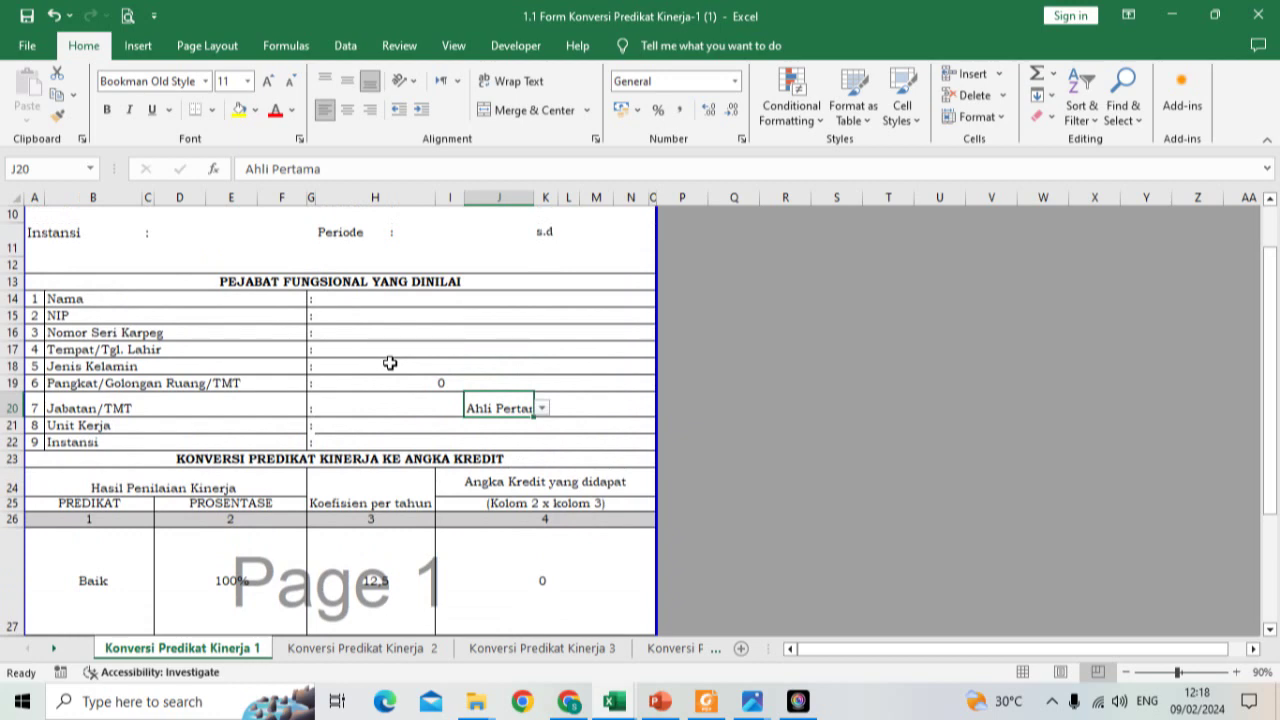
{"action": "left_click", "coordinate": [489, 237]}
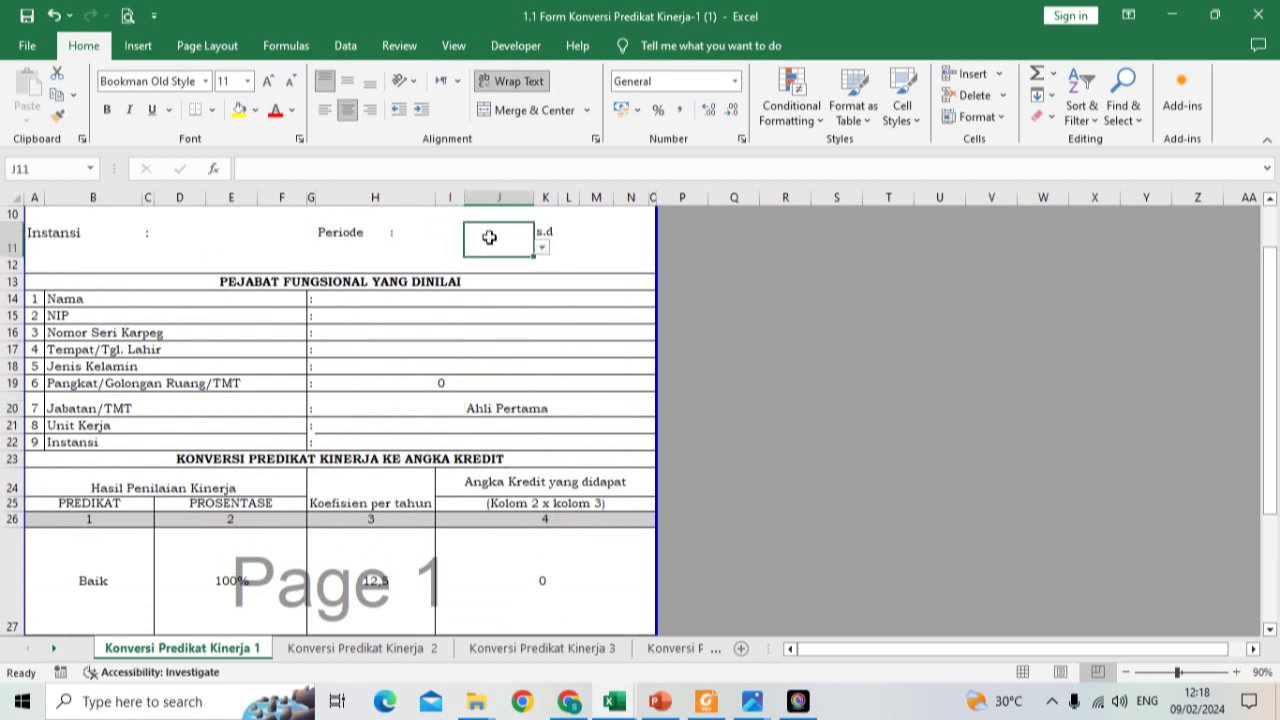
Step: Enter 'Dinas Pendidikan Kabupaten Tulungagun' as the Instansi in D11
{"action": "left_click", "coordinate": [160, 240]}
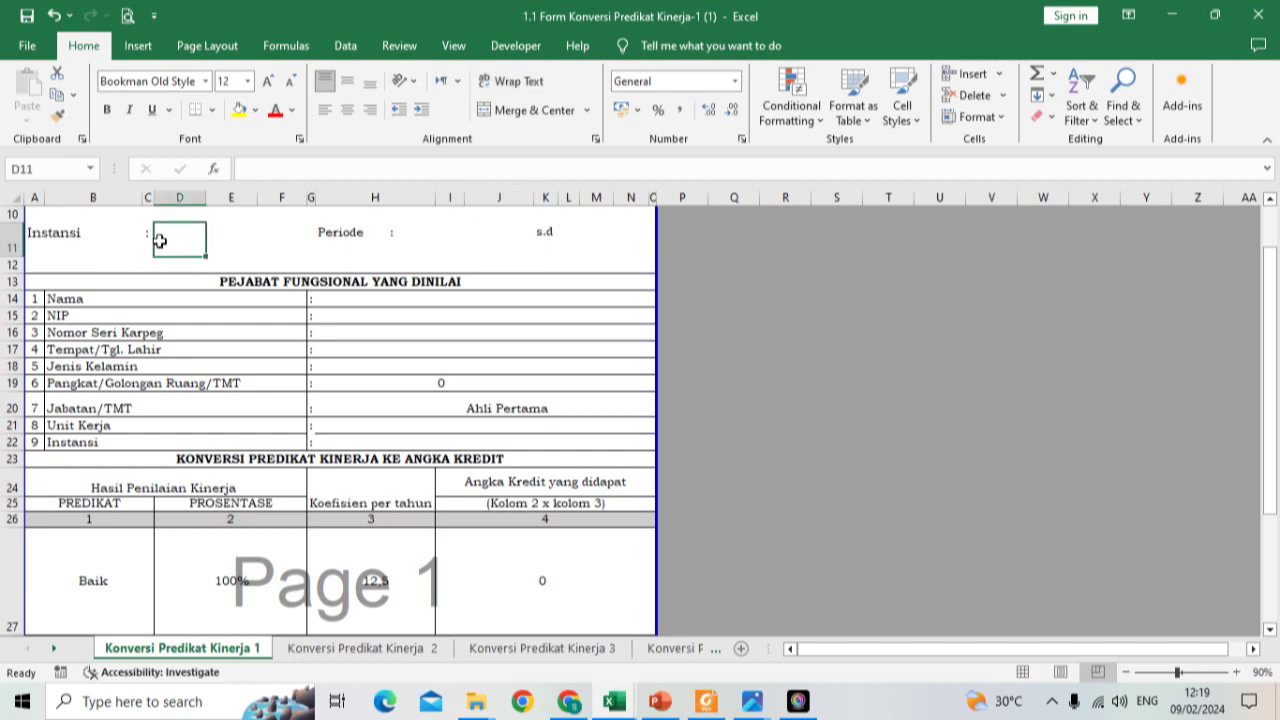
{"action": "type", "text": "Dinas P"}
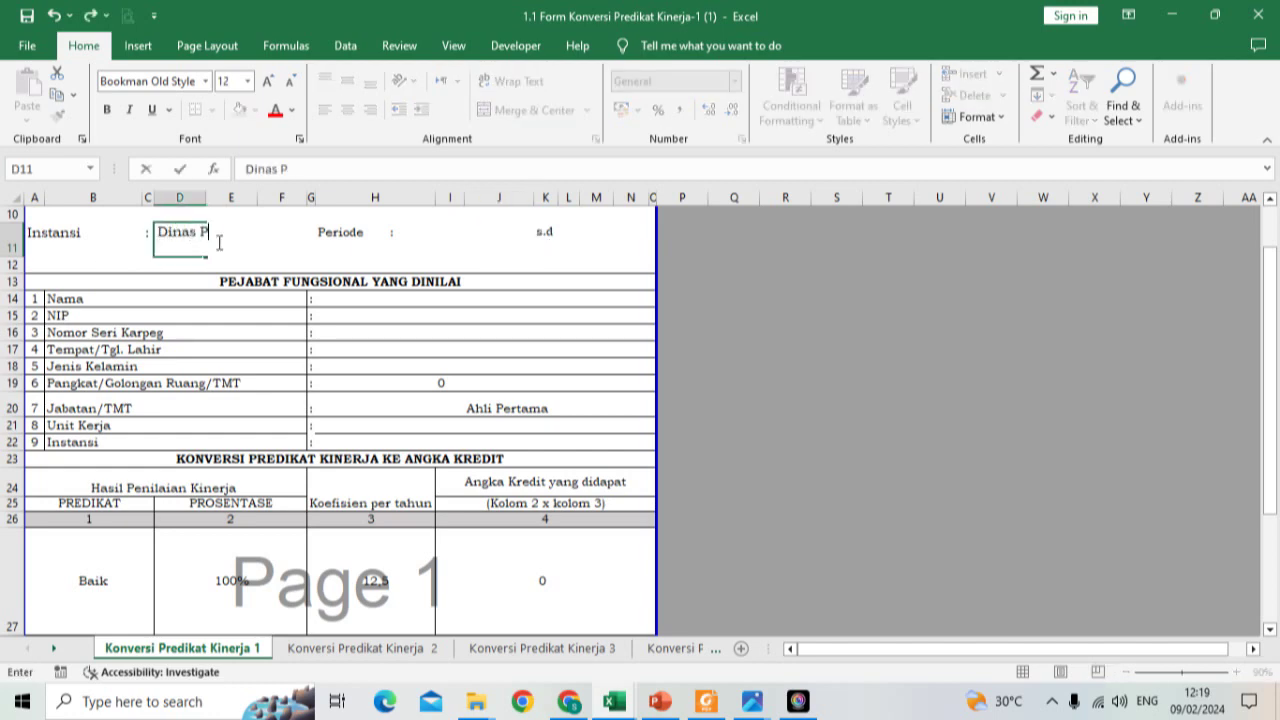
{"action": "type", "text": "endidikan"}
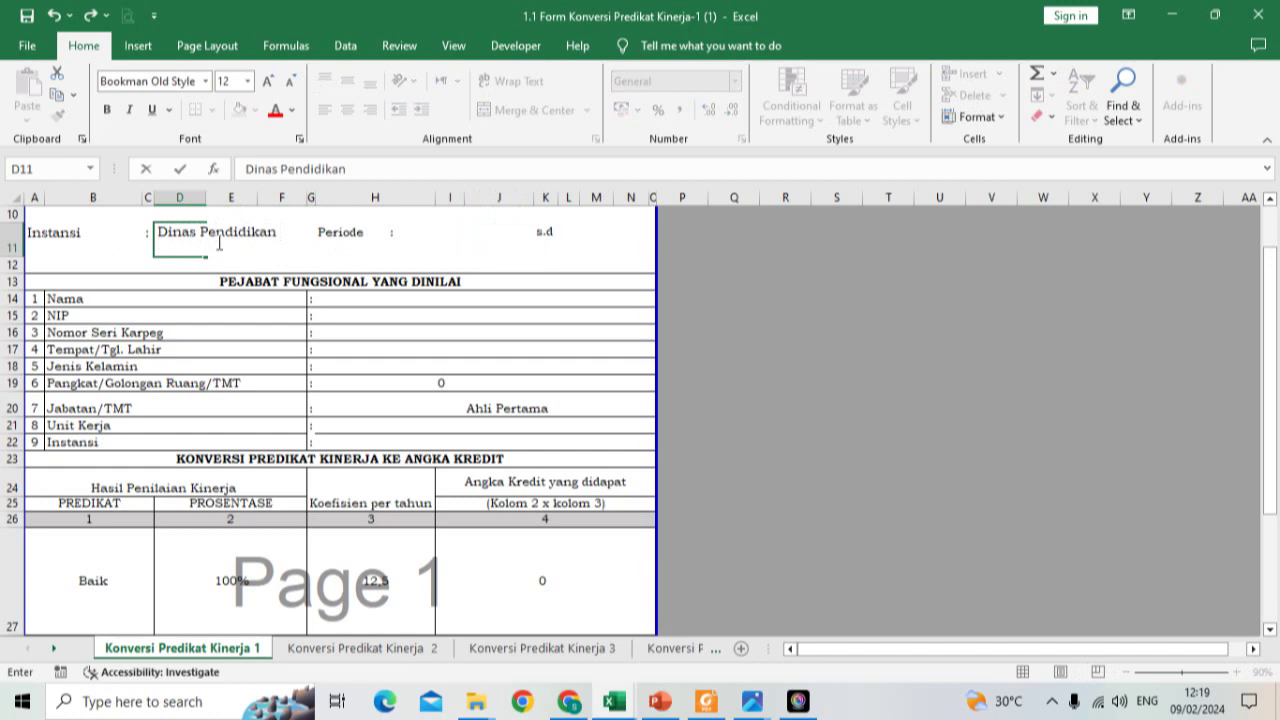
{"action": "type", "text": " Kabupaten Tulungagun"}
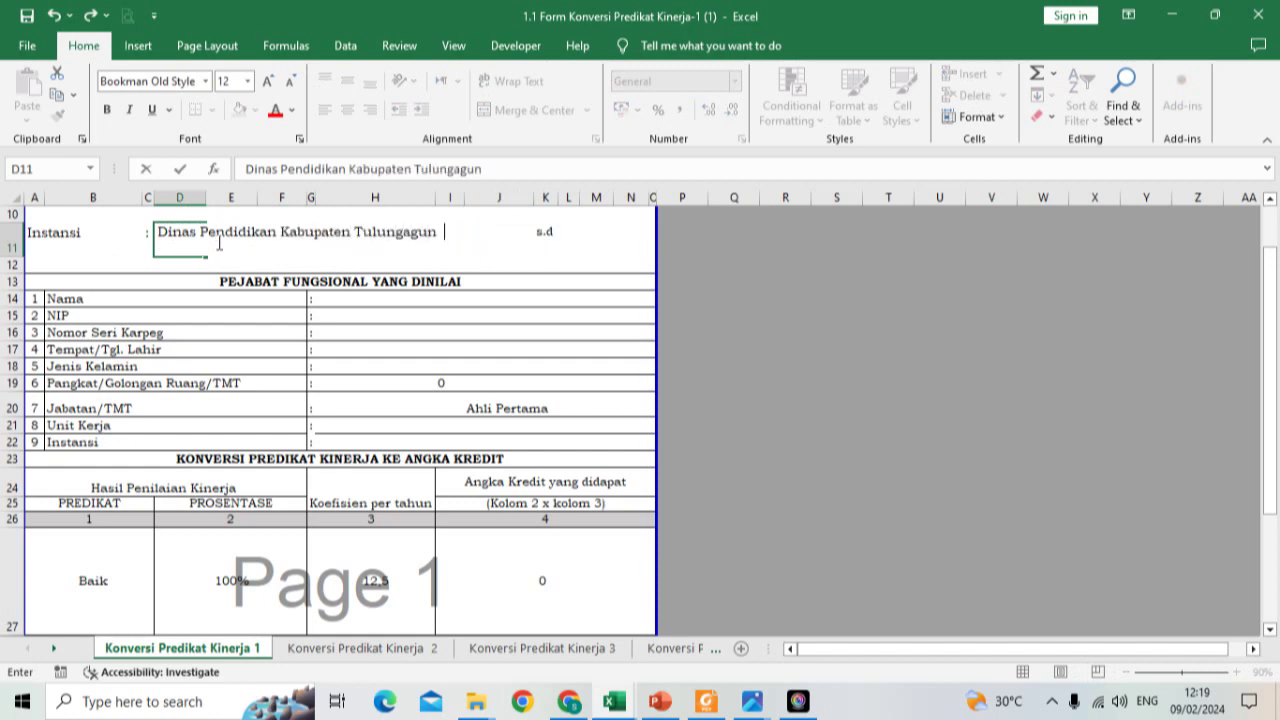
{"action": "left_click", "coordinate": [219, 242]}
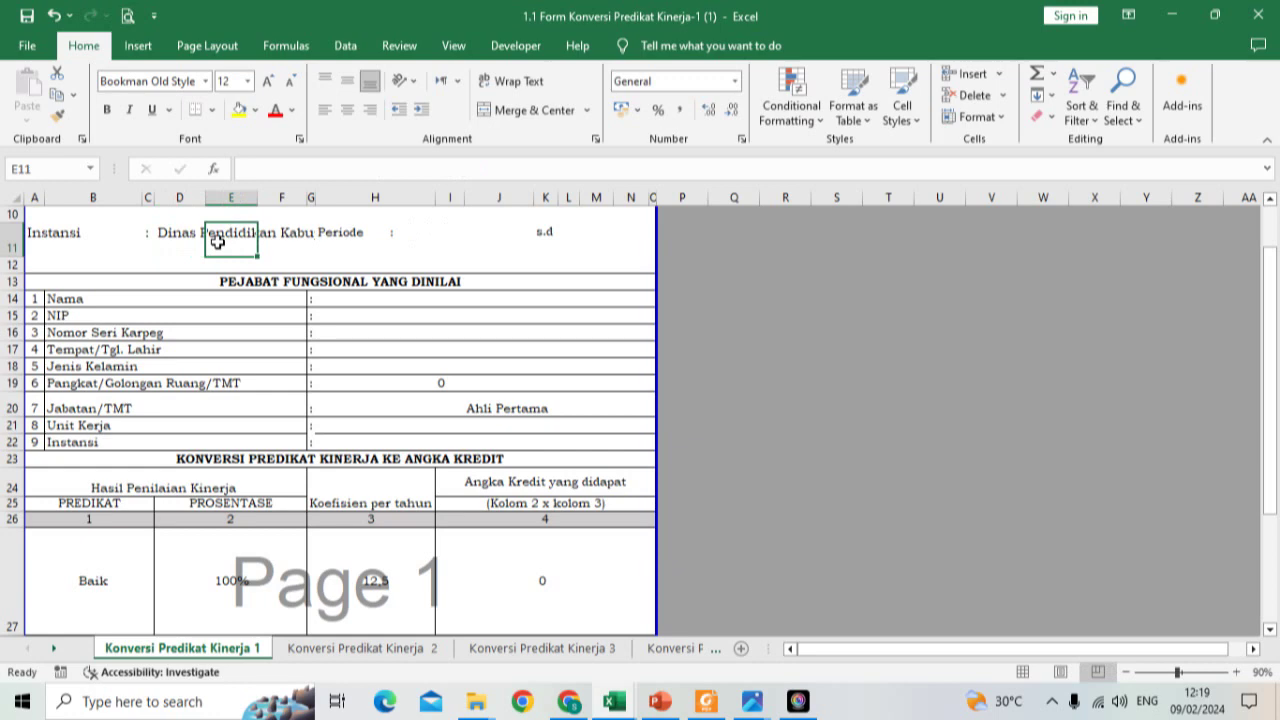
Step: Set the Periode from Januari in J11 to Desember in M11
{"action": "left_click", "coordinate": [423, 228]}
{"action": "left_click", "coordinate": [505, 240]}
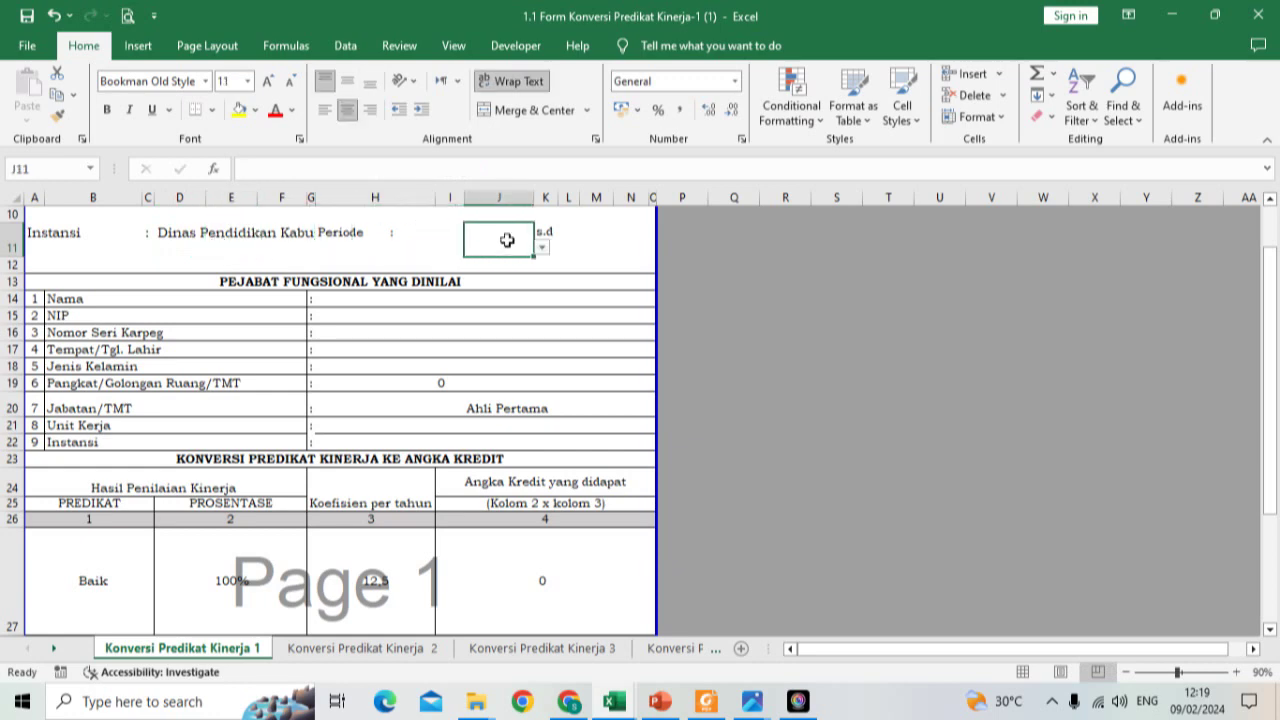
{"action": "left_click", "coordinate": [541, 247]}
{"action": "left_click", "coordinate": [522, 264]}
{"action": "left_click", "coordinate": [522, 262]}
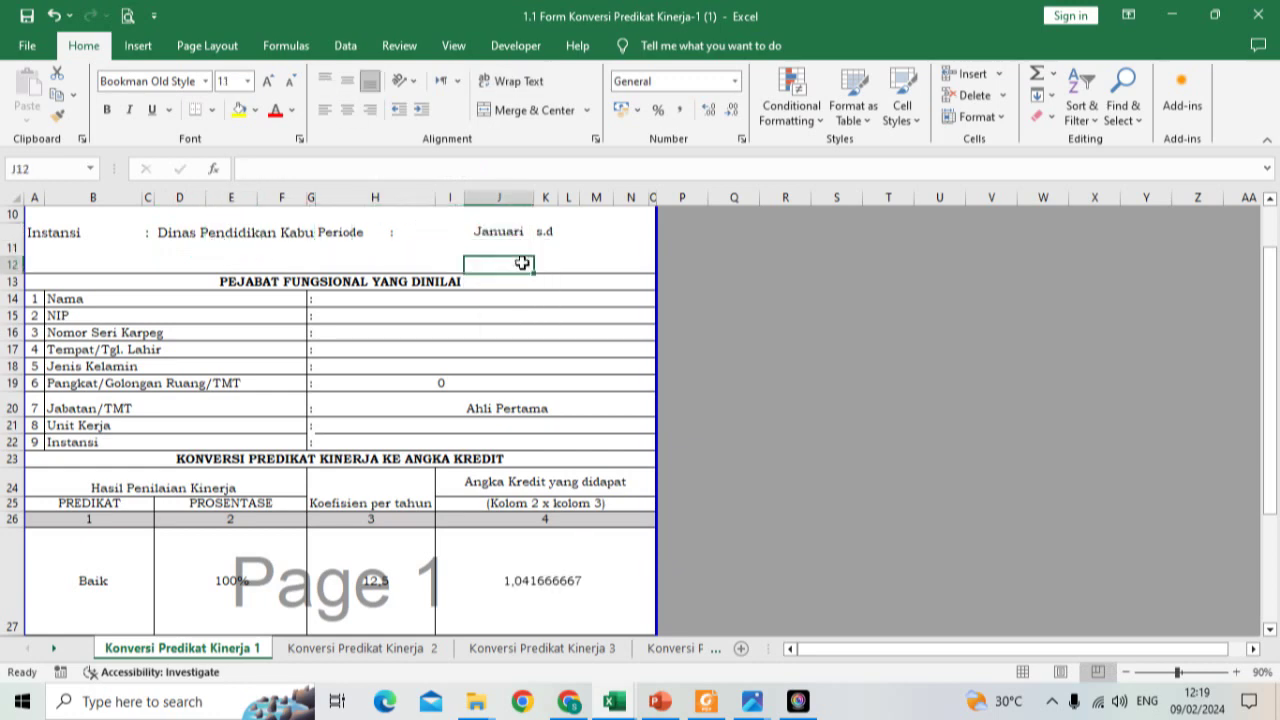
{"action": "left_click", "coordinate": [592, 235]}
{"action": "left_click", "coordinate": [621, 247]}
{"action": "left_click_drag", "start_coordinate": [619, 288], "coordinate": [619, 335]}
{"action": "left_click", "coordinate": [588, 341]}
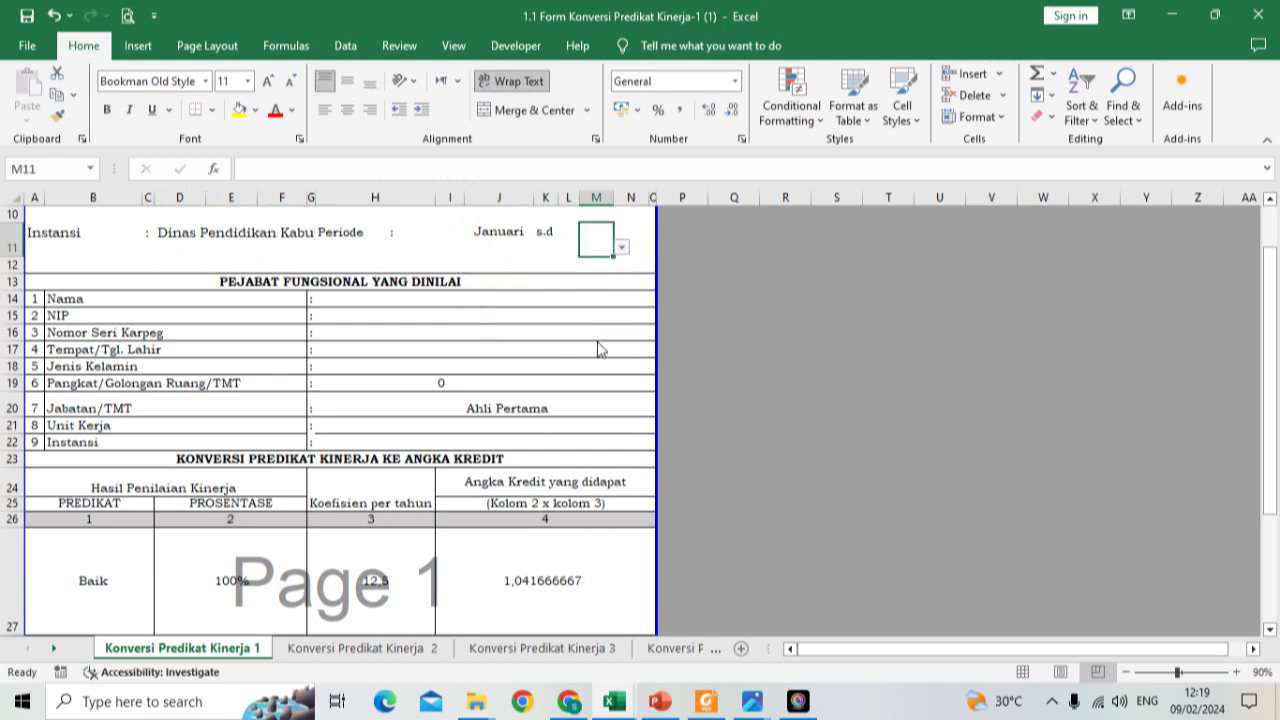
Step: Enter the officer's name in H14 and their NIP in H15
{"action": "left_click", "coordinate": [330, 316]}
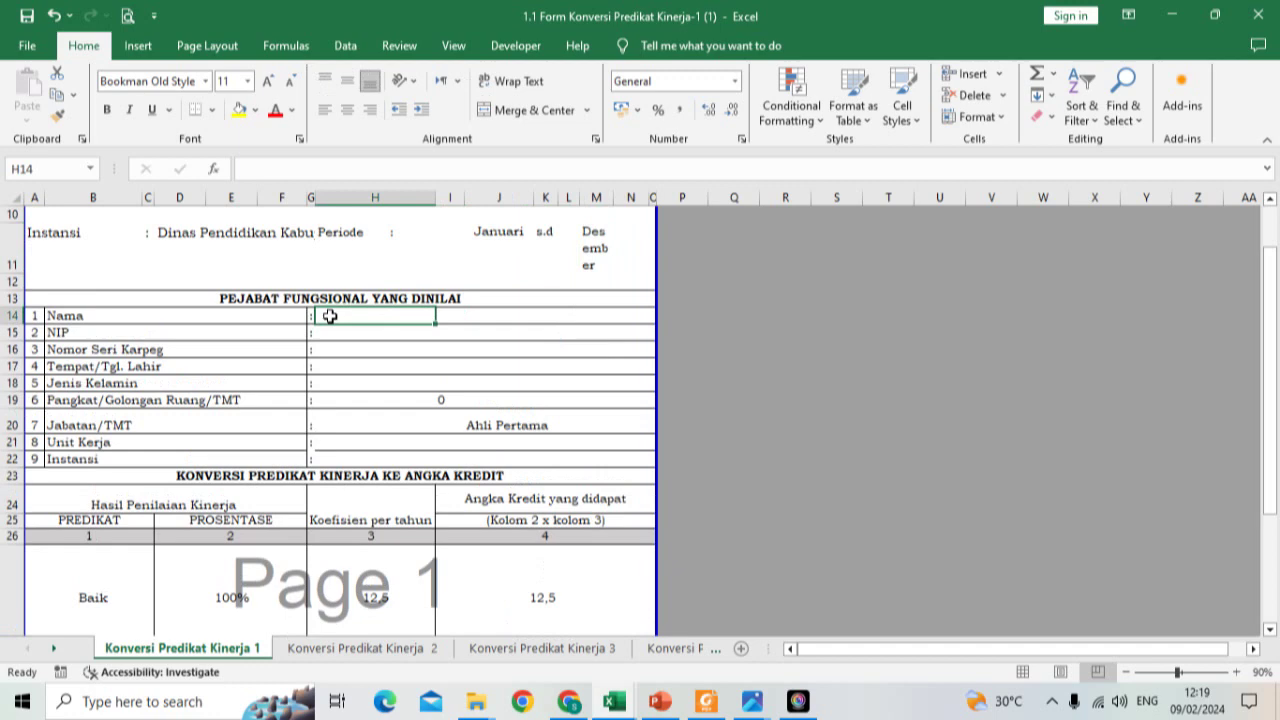
{"action": "type", "text": "JENENGKU"}
{"action": "key", "text": "Return"}
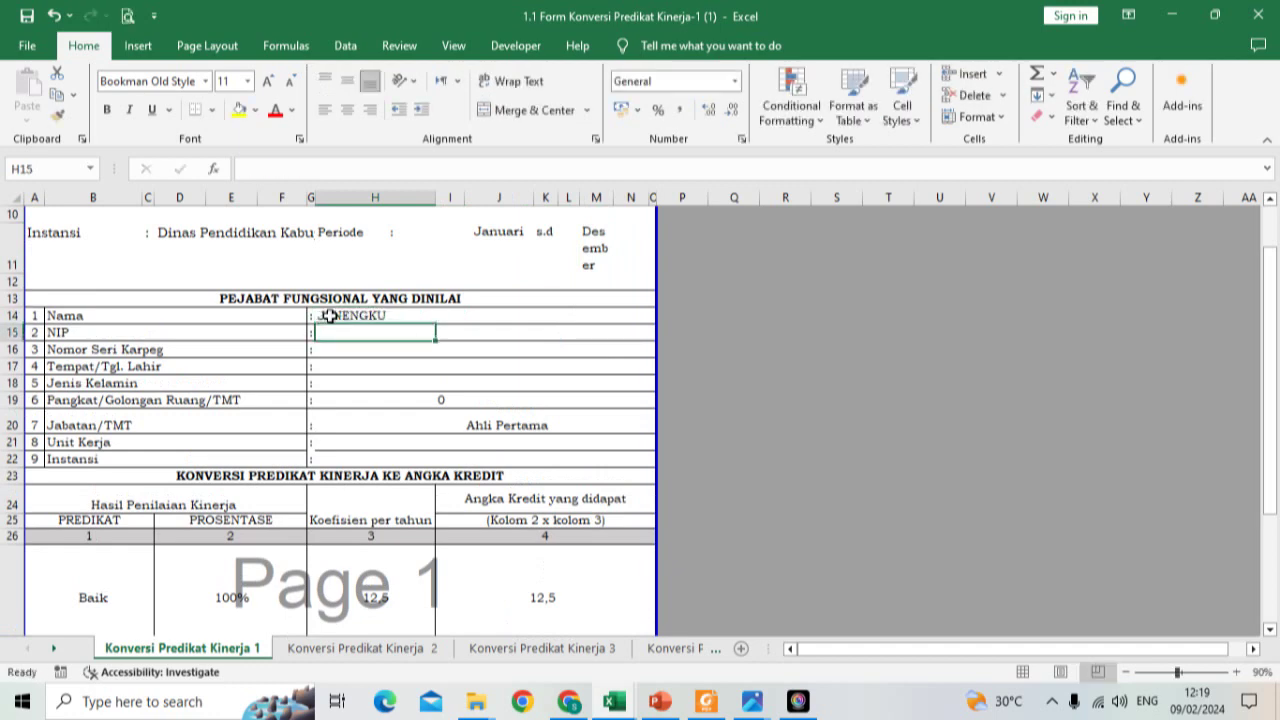
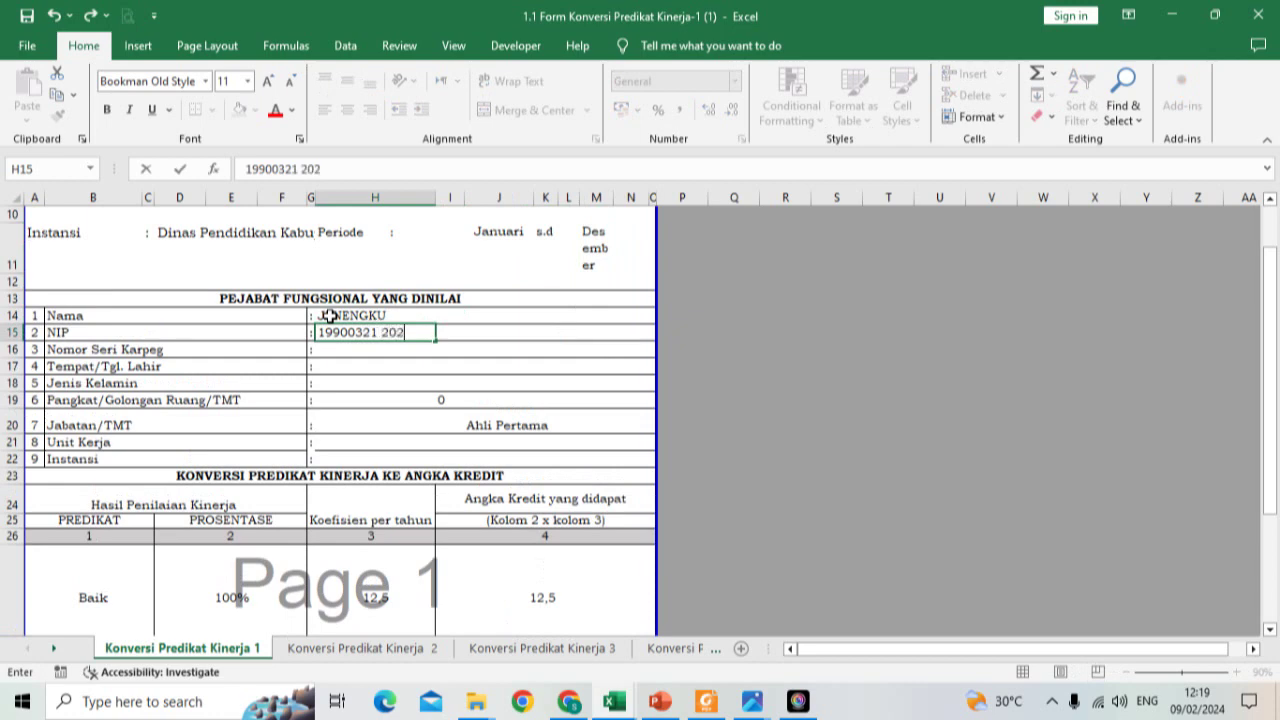
{"action": "key", "text": "Return"}
Step: Fill in the Karpeg serial number, birthplace and birth date, and Jenis Kelamin Laki-laki
{"action": "type", "text": "SE"}
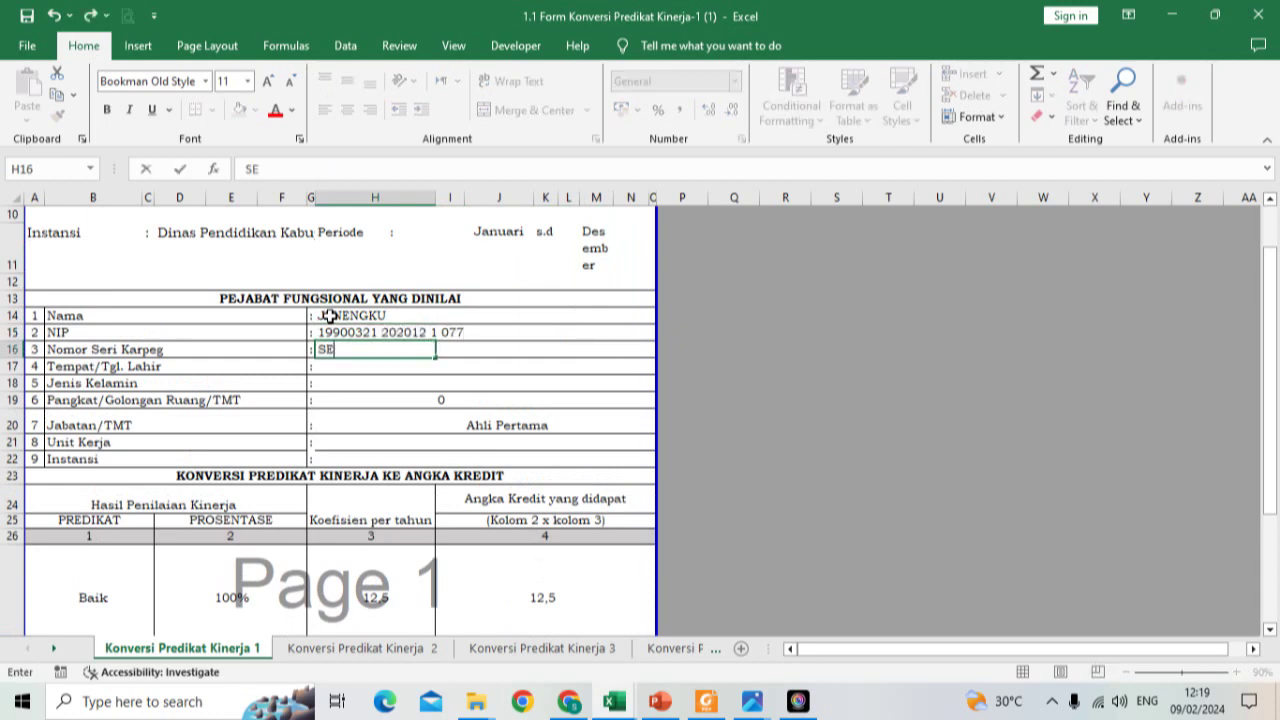
{"action": "type", "text": "RI KARPEGKU"}
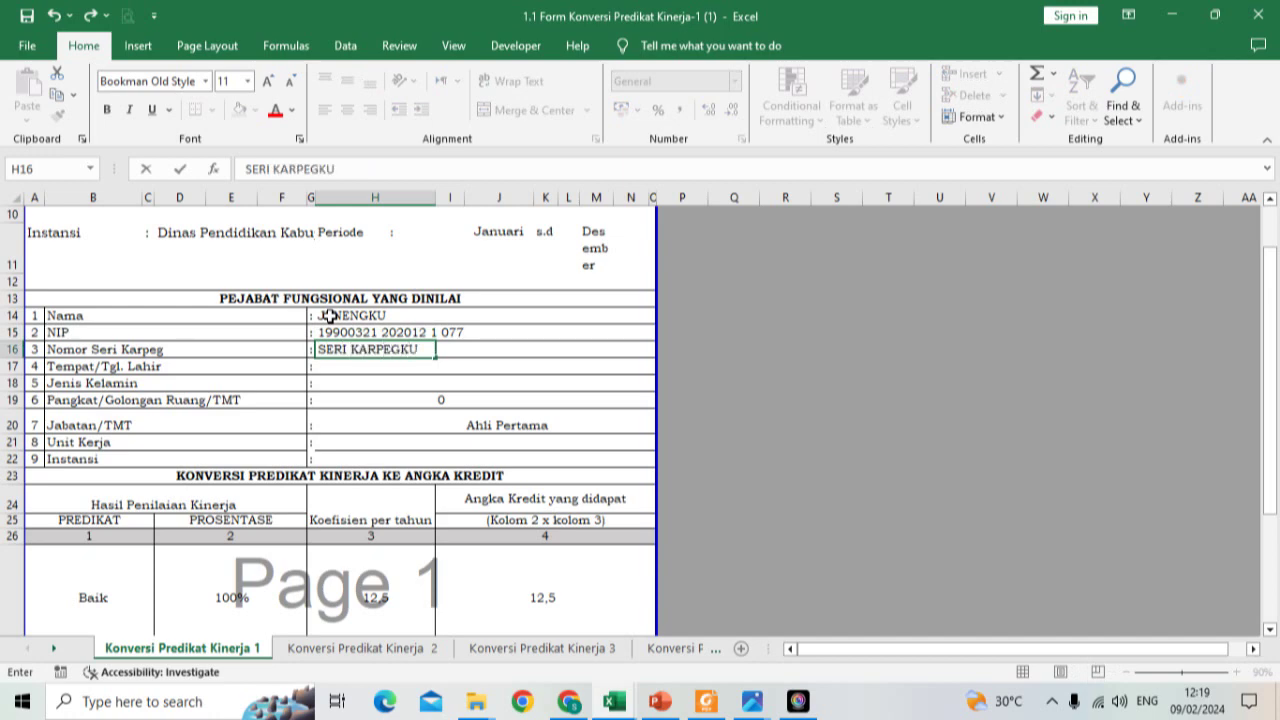
{"action": "key", "text": "Return"}
{"action": "type", "text": "KEDI"}
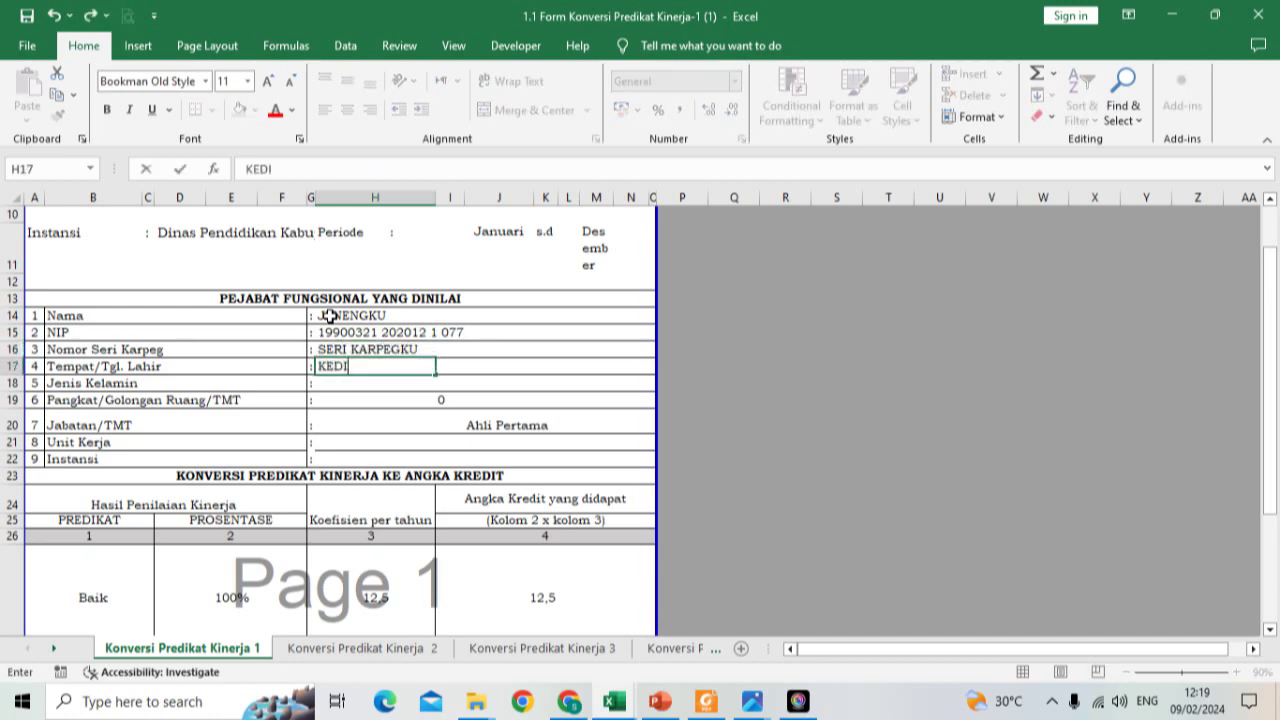
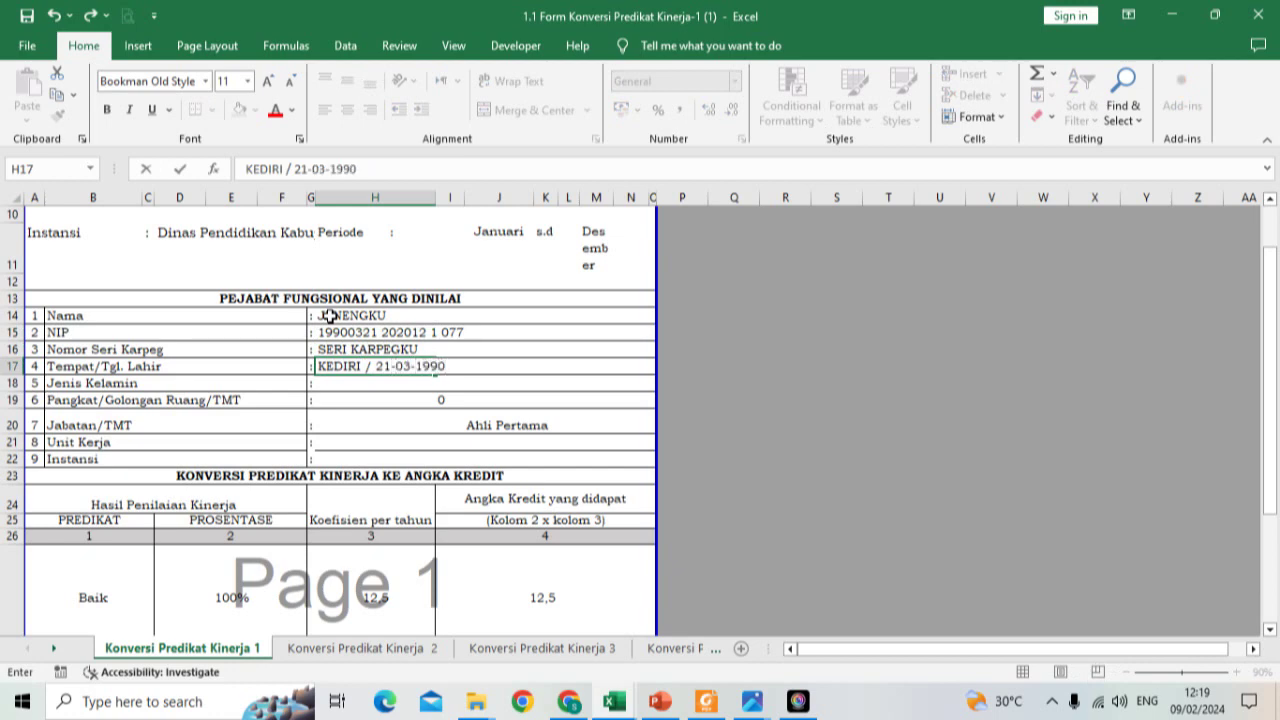
{"action": "key", "text": "Return"}
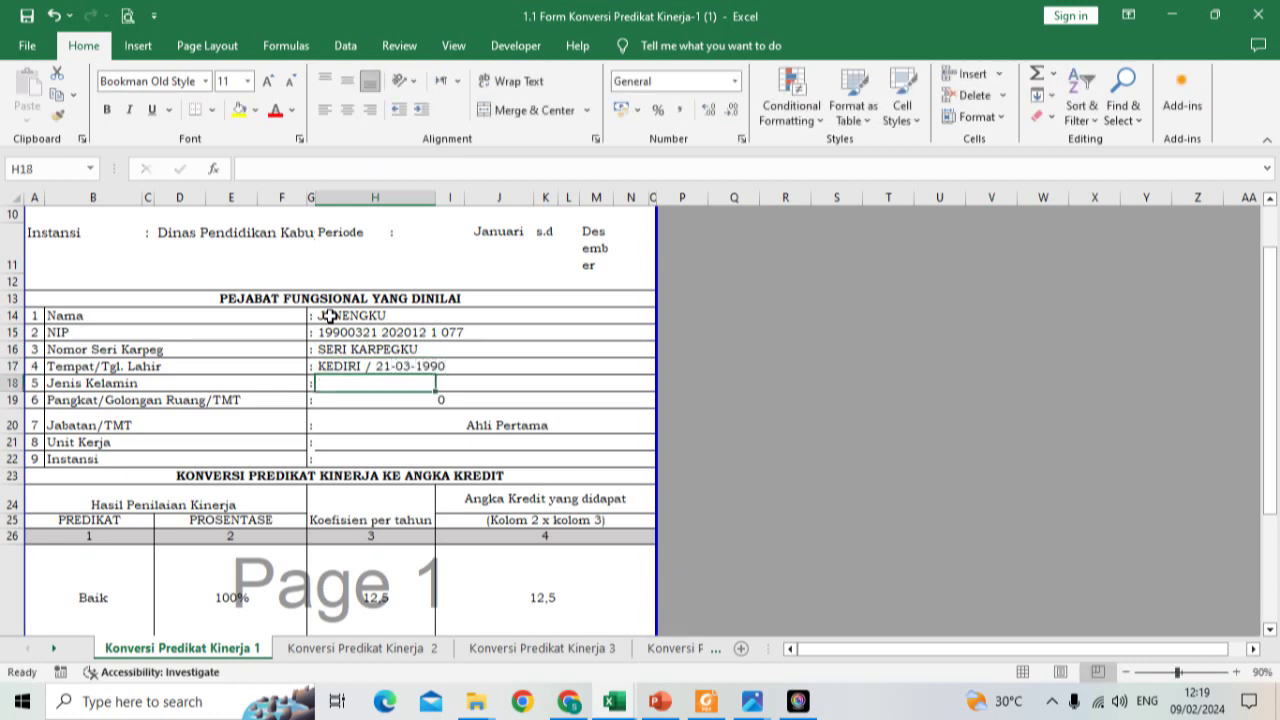
{"action": "type", "text": "Laki-Laki"}
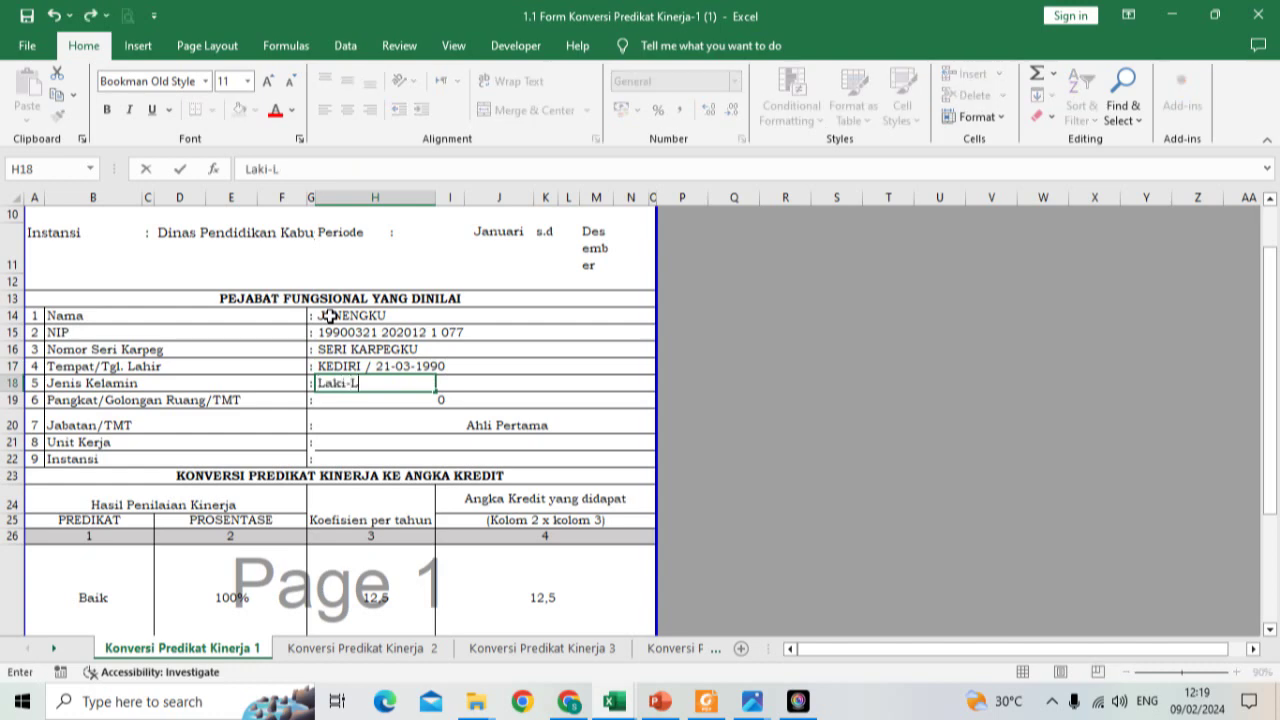
{"action": "key", "text": "BackSpace"}
{"action": "key", "text": "BackSpace"}
{"action": "key", "text": "BackSpace"}
{"action": "key", "text": "BackSpace"}
{"action": "type", "text": "laki"}
{"action": "key", "text": "Return"}
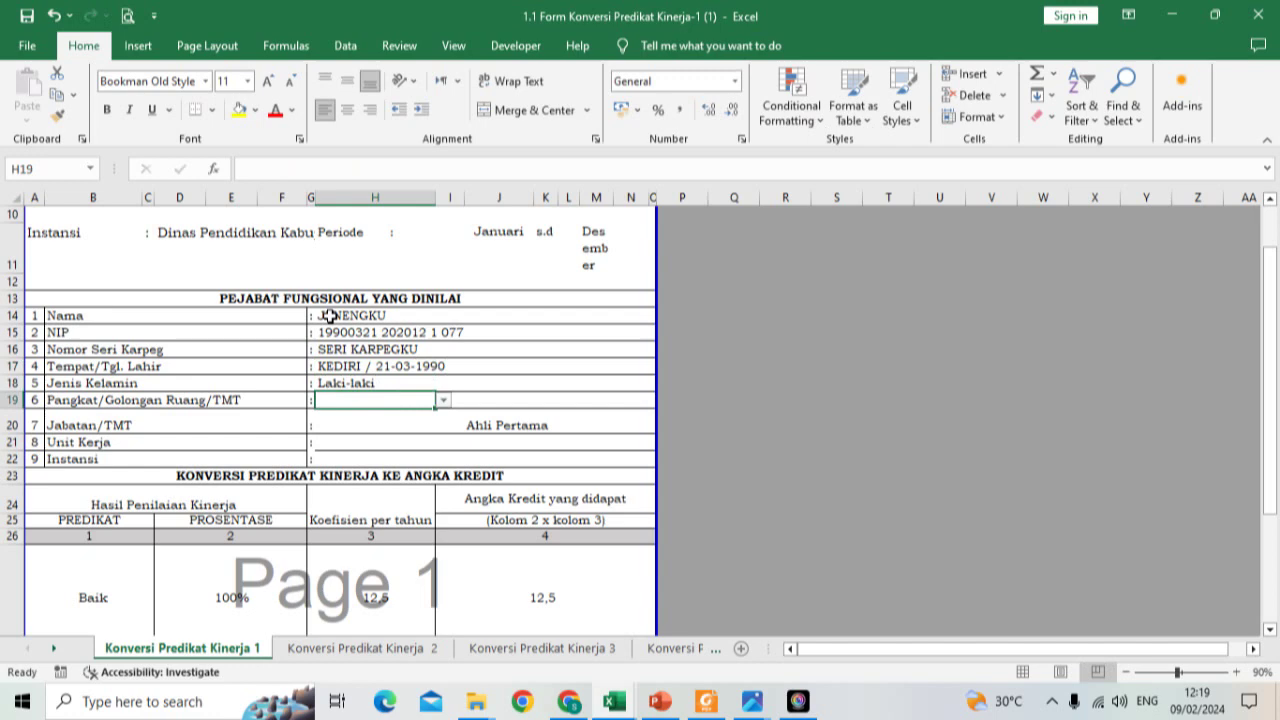
Step: Set Pangkat to Penata Muda (III/a) with TMT 01-12-2020 in K19
{"action": "left_click", "coordinate": [443, 400]}
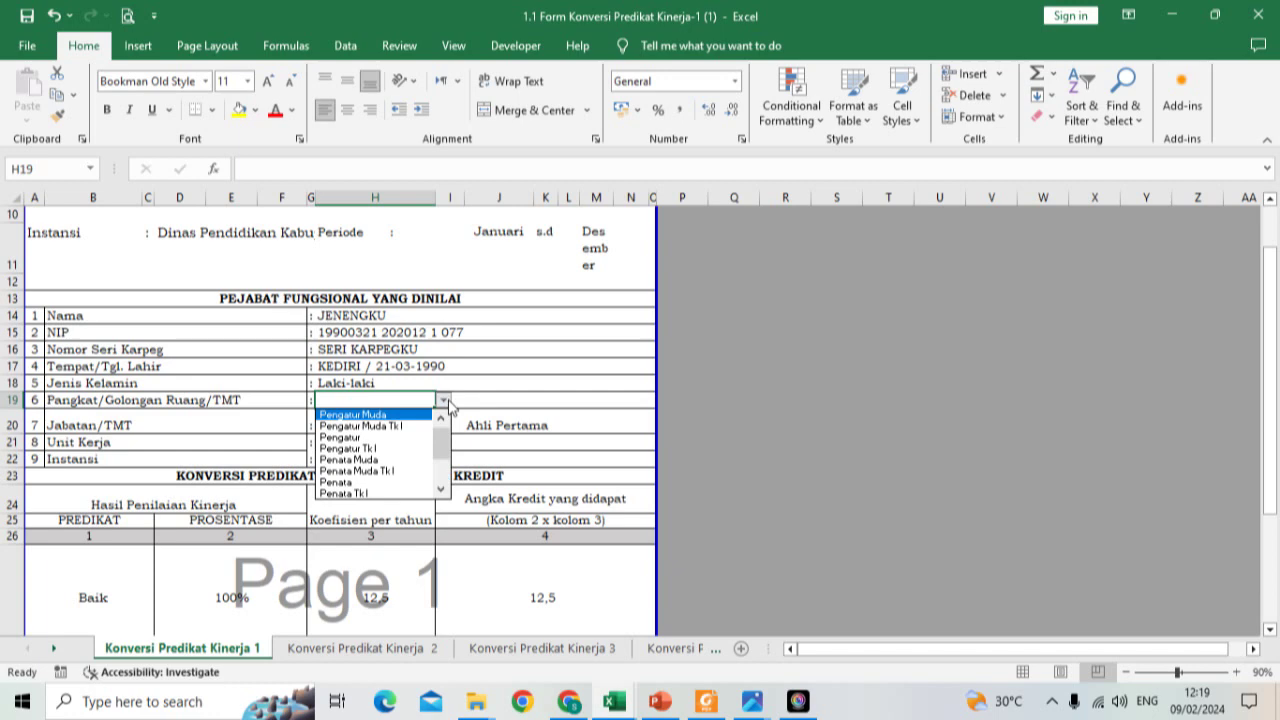
{"action": "left_click", "coordinate": [396, 460]}
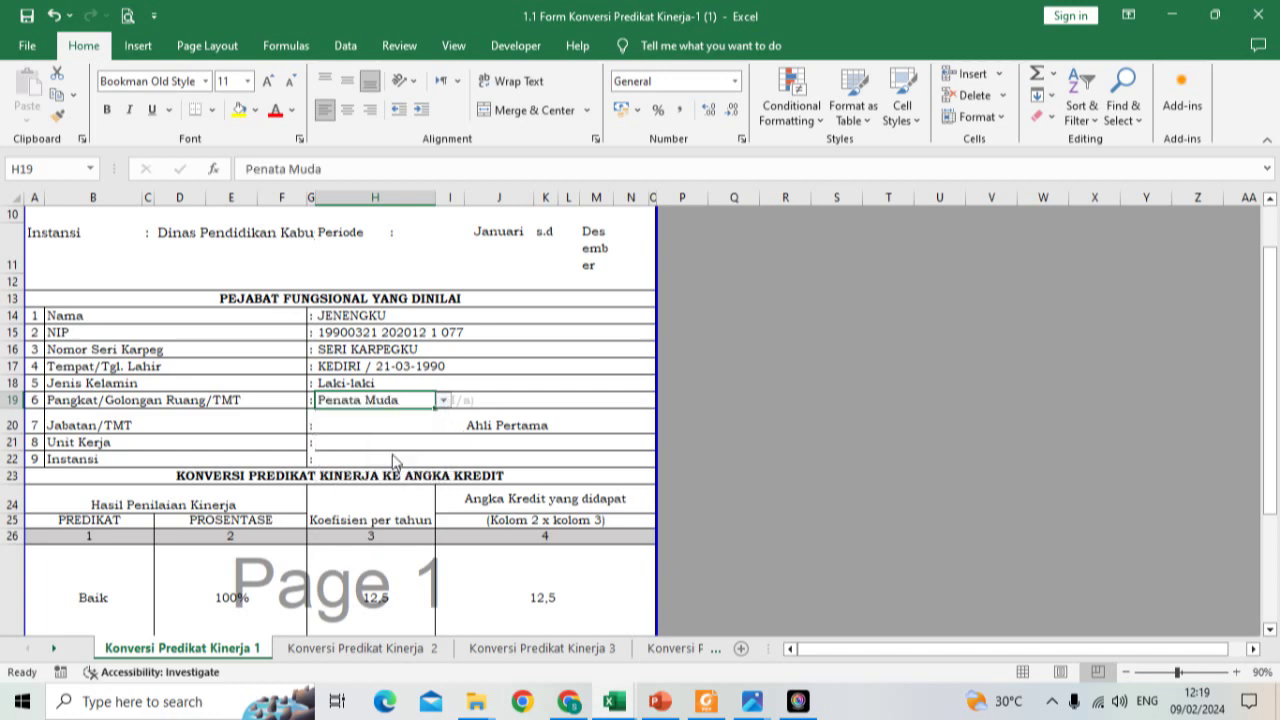
{"action": "left_click", "coordinate": [369, 424]}
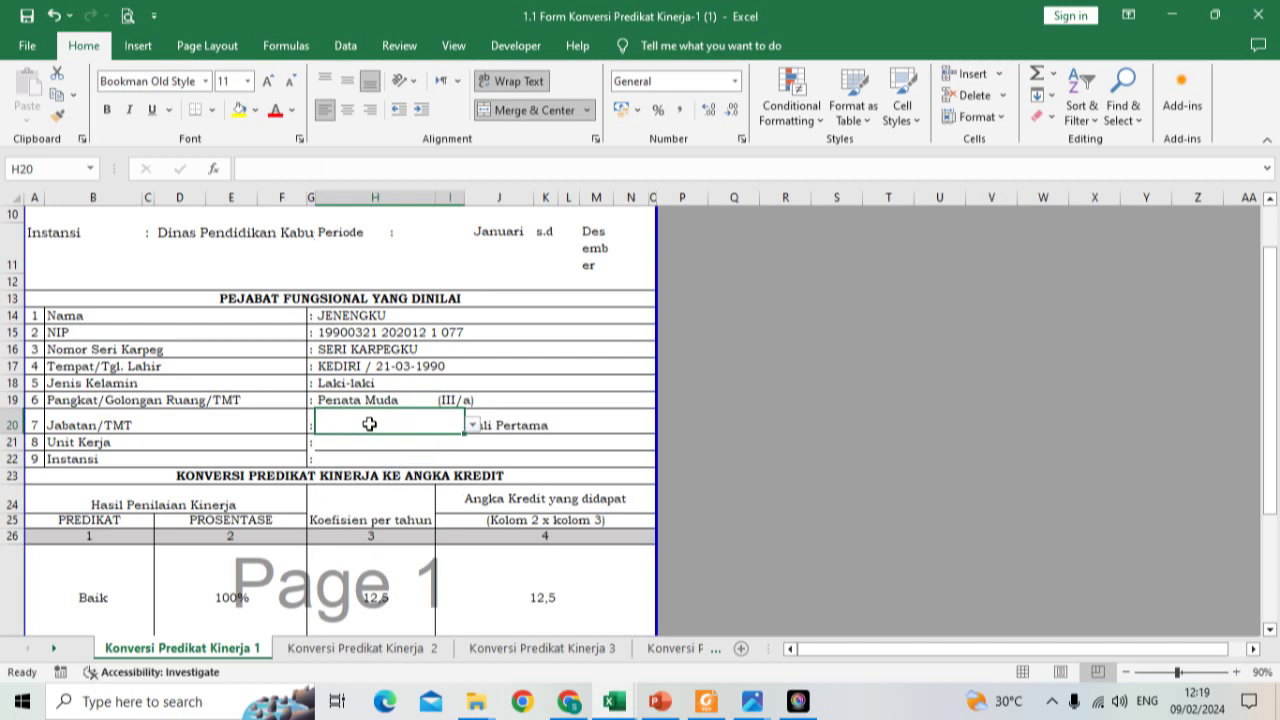
{"action": "left_click", "coordinate": [508, 402]}
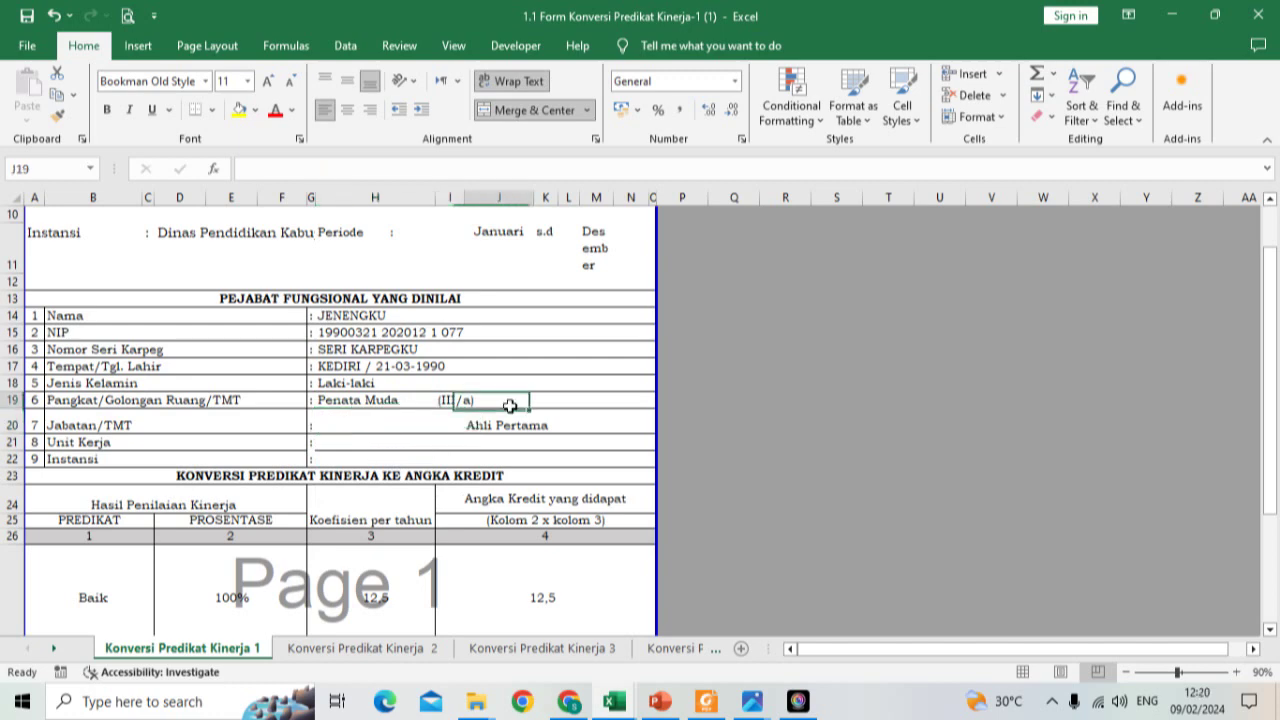
{"action": "left_click", "coordinate": [549, 401]}
{"action": "left_click", "coordinate": [508, 399]}
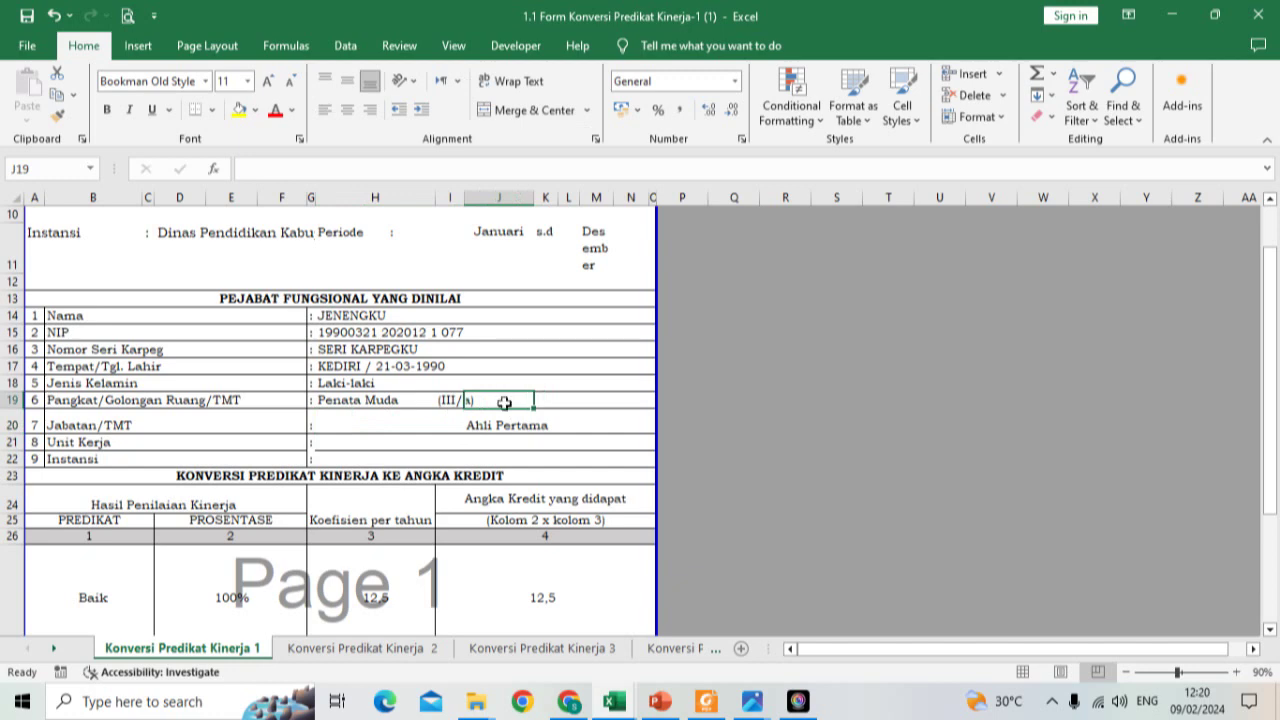
{"action": "left_click", "coordinate": [549, 402]}
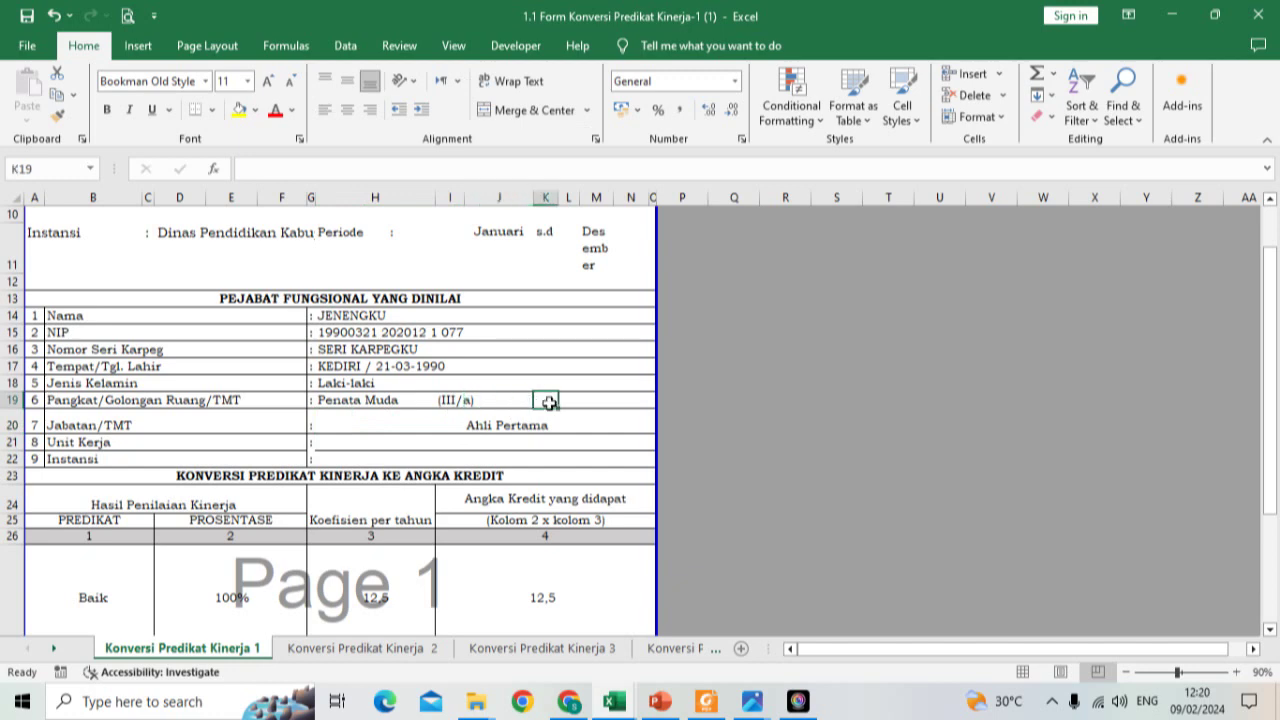
{"action": "type", "text": "'01"}
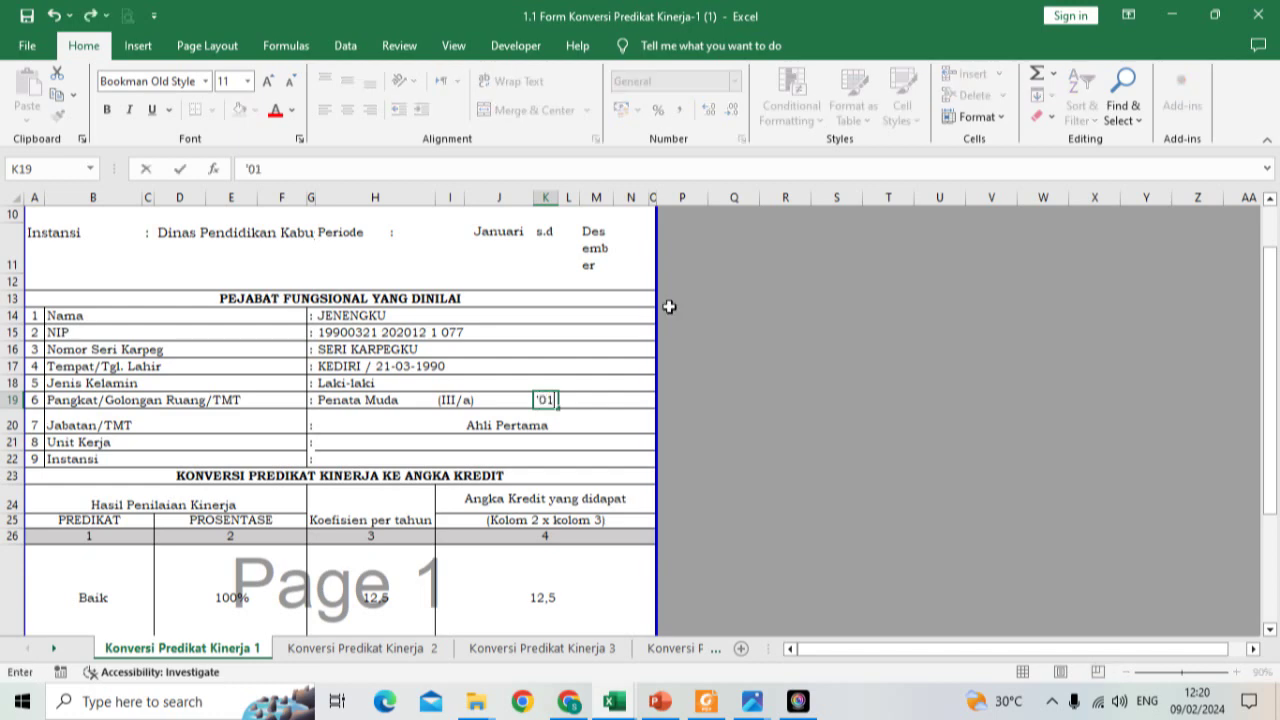
{"action": "type", "text": "-12-2020"}
{"action": "key", "text": "Return"}
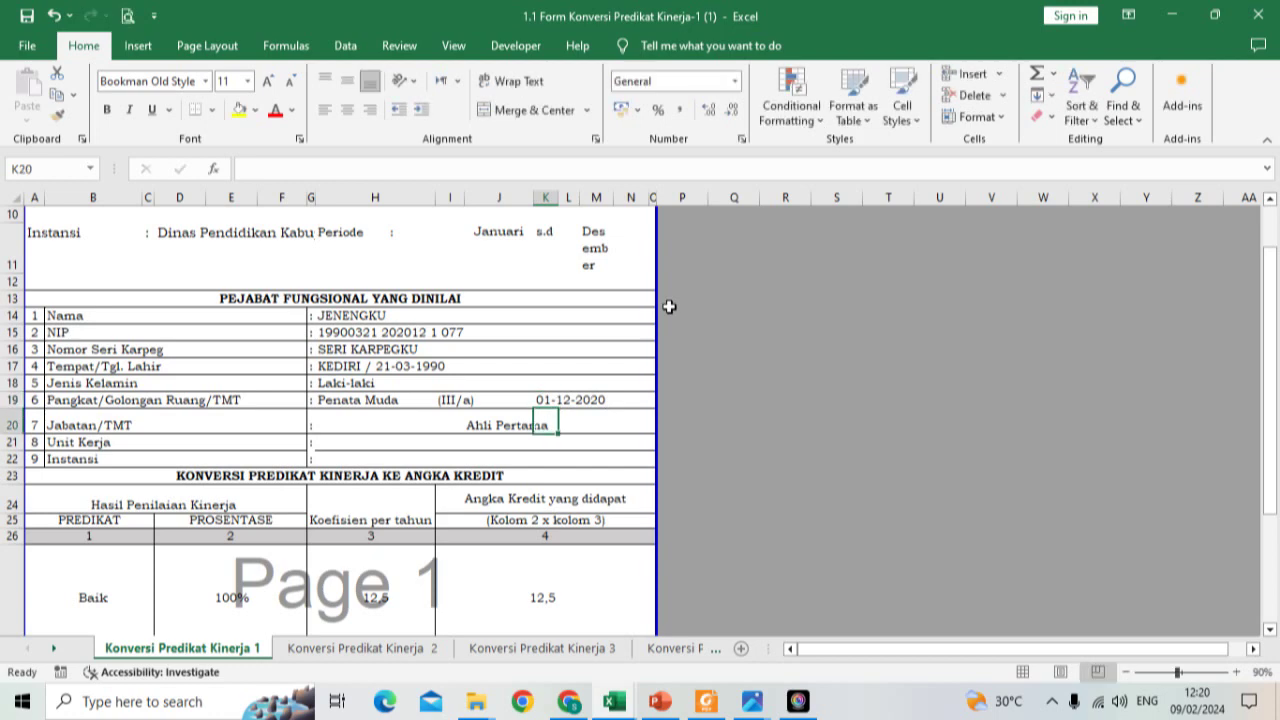
Step: Enter TMT '01-12-2023 in L20 after the Ahli Pertama position
{"action": "left_click", "coordinate": [369, 416]}
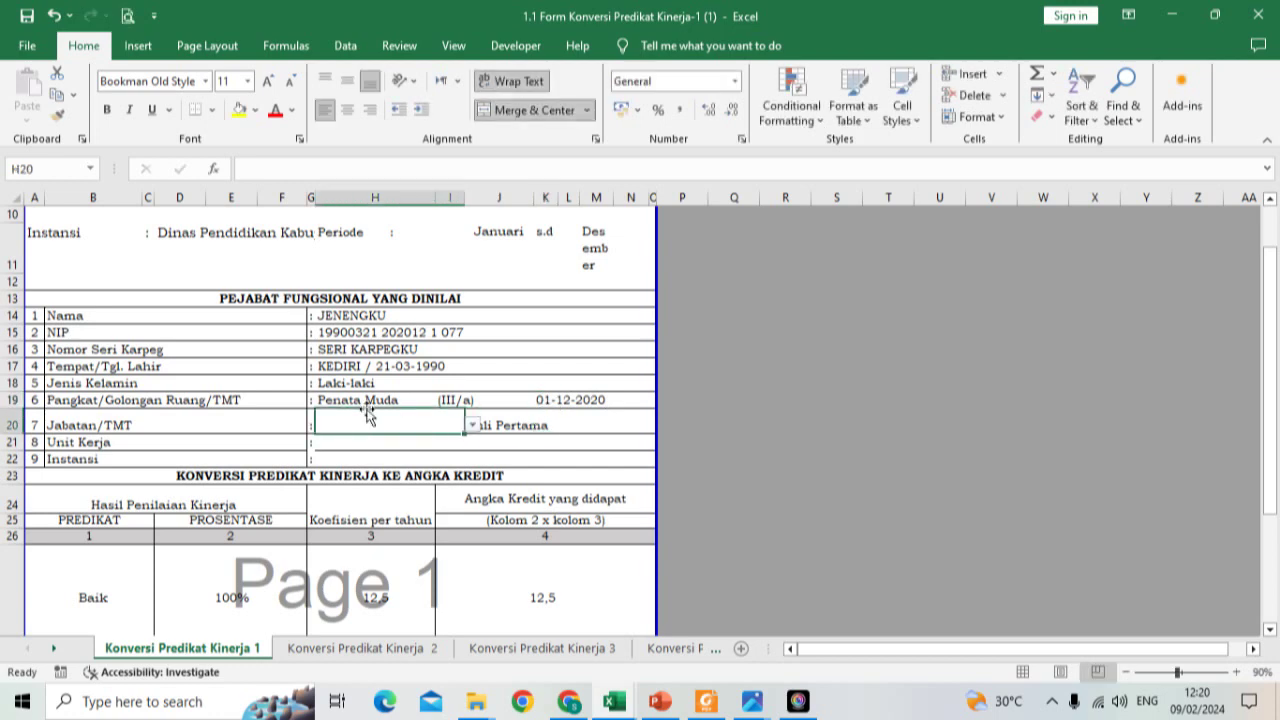
{"action": "left_click", "coordinate": [472, 426]}
{"action": "scroll", "coordinate": [462, 445], "scroll_direction": "down", "scroll_amount": 1}
{"action": "scroll", "coordinate": [460, 446], "scroll_direction": "up", "scroll_amount": 1}
{"action": "left_click", "coordinate": [516, 372]}
{"action": "left_click", "coordinate": [563, 427]}
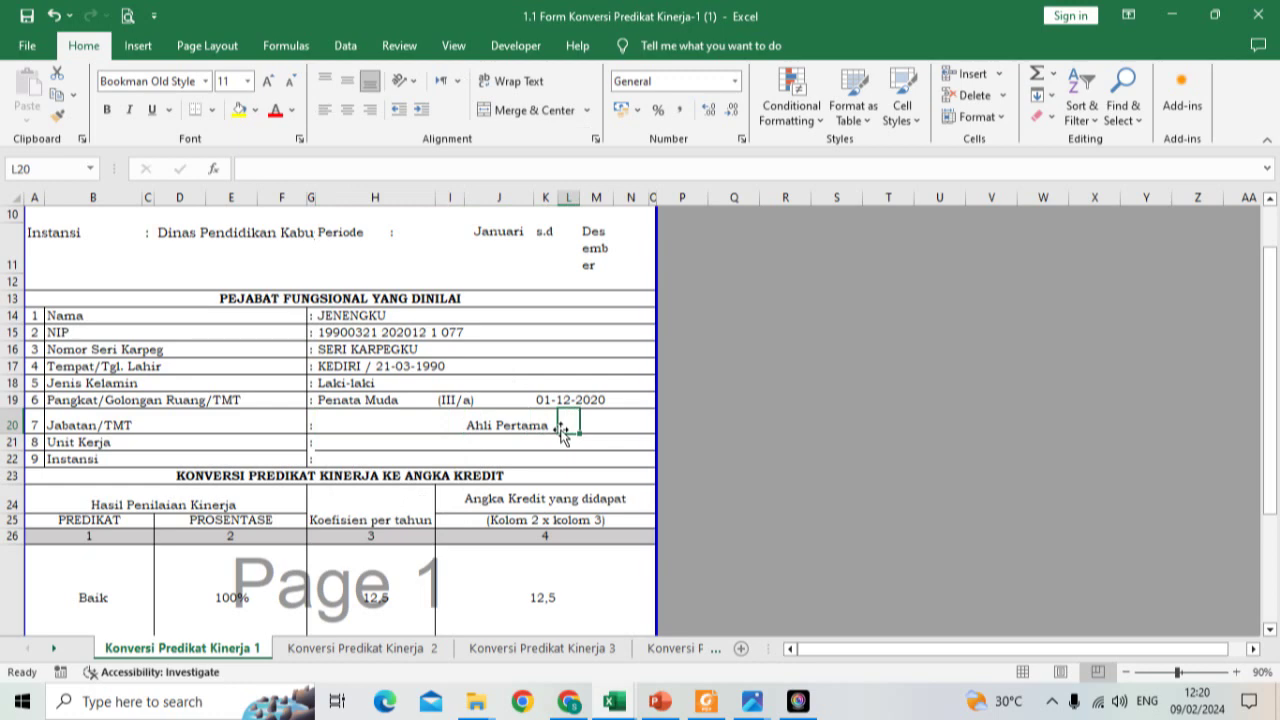
{"action": "type", "text": "'"}
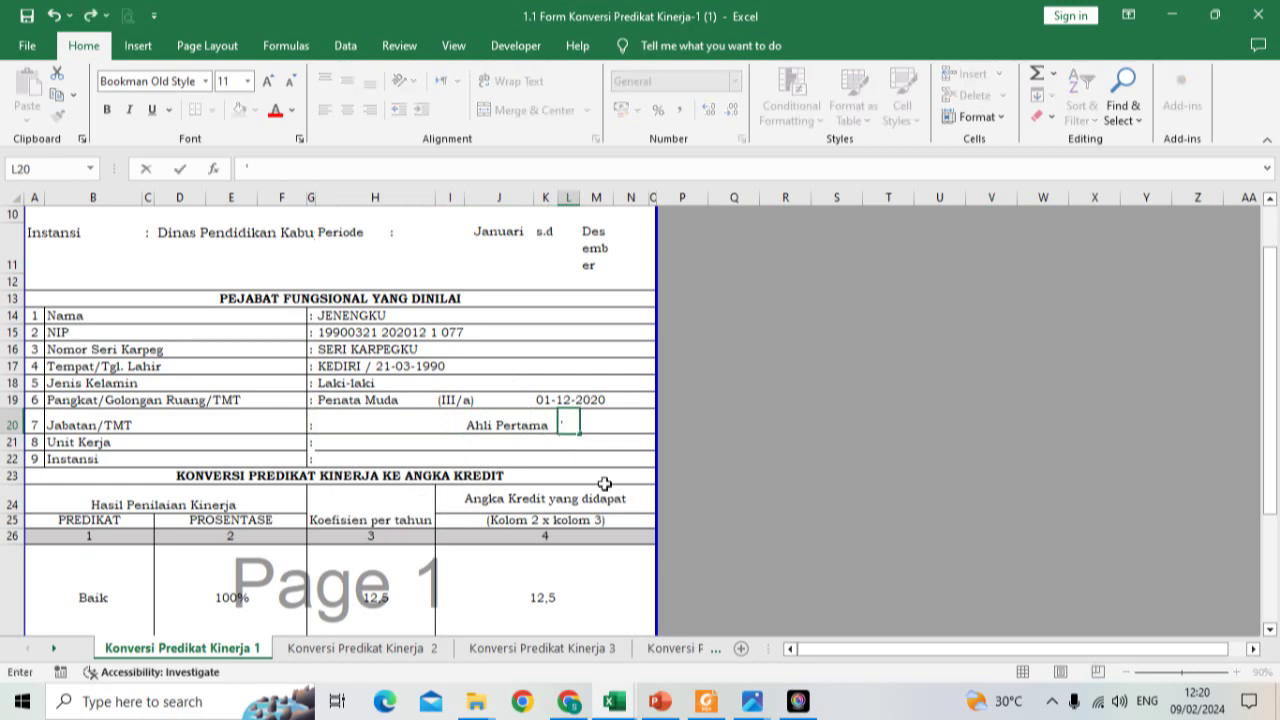
{"action": "type", "text": "01-12-2023"}
{"action": "key", "text": "Return"}
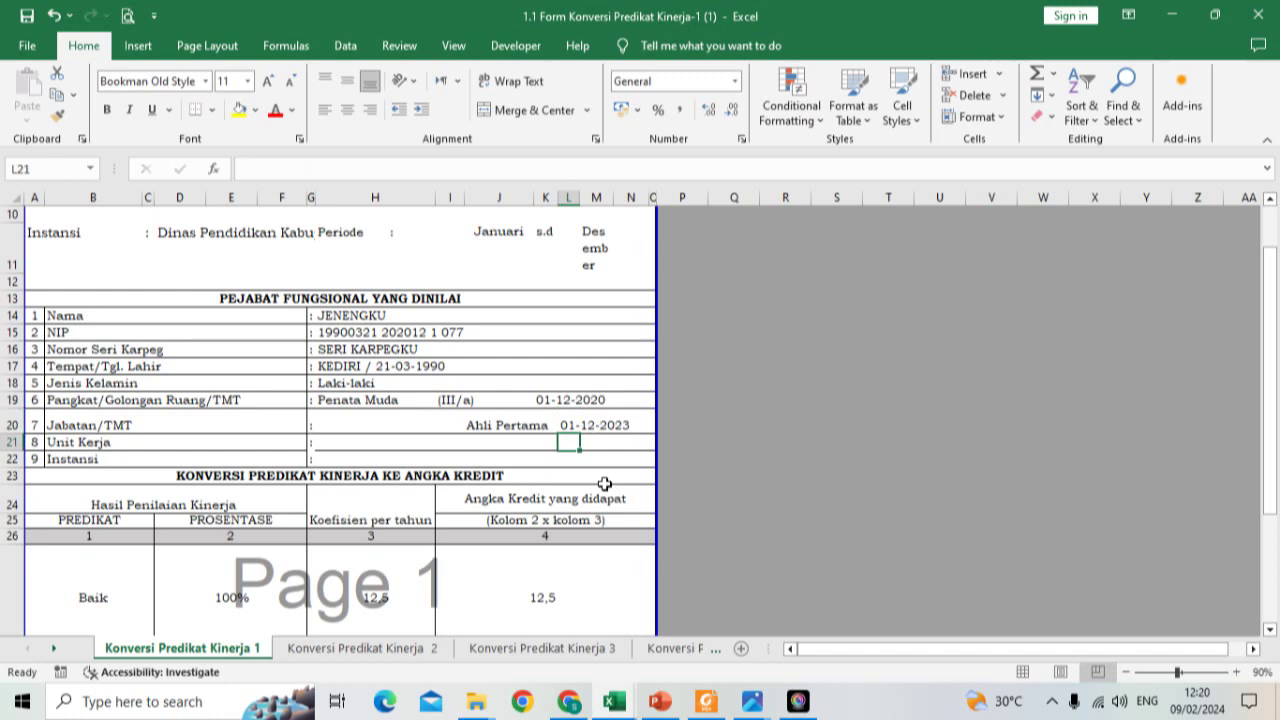
{"action": "left_click", "coordinate": [398, 422]}
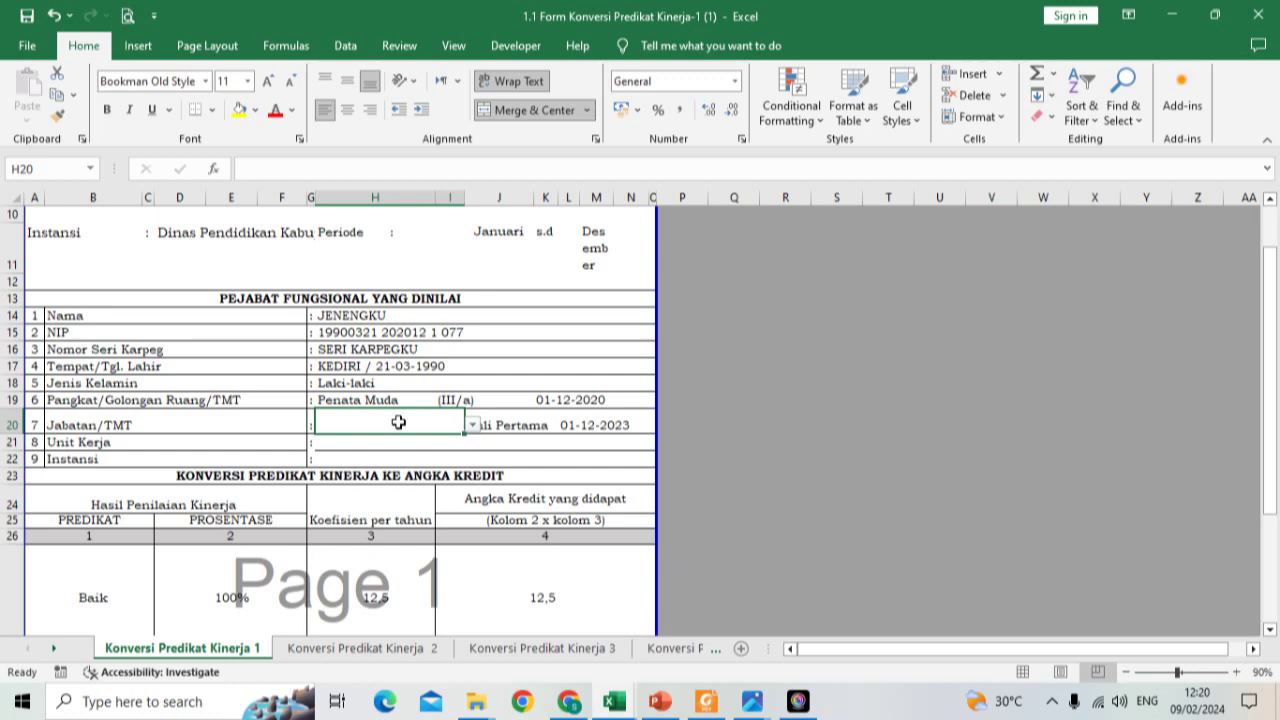
Step: Type 'SDN 2 Pojok Kecamatan Ngantru Kabupaten Tulungagung' into Unit Kerja cell H21 and check it
{"action": "left_click", "coordinate": [344, 443]}
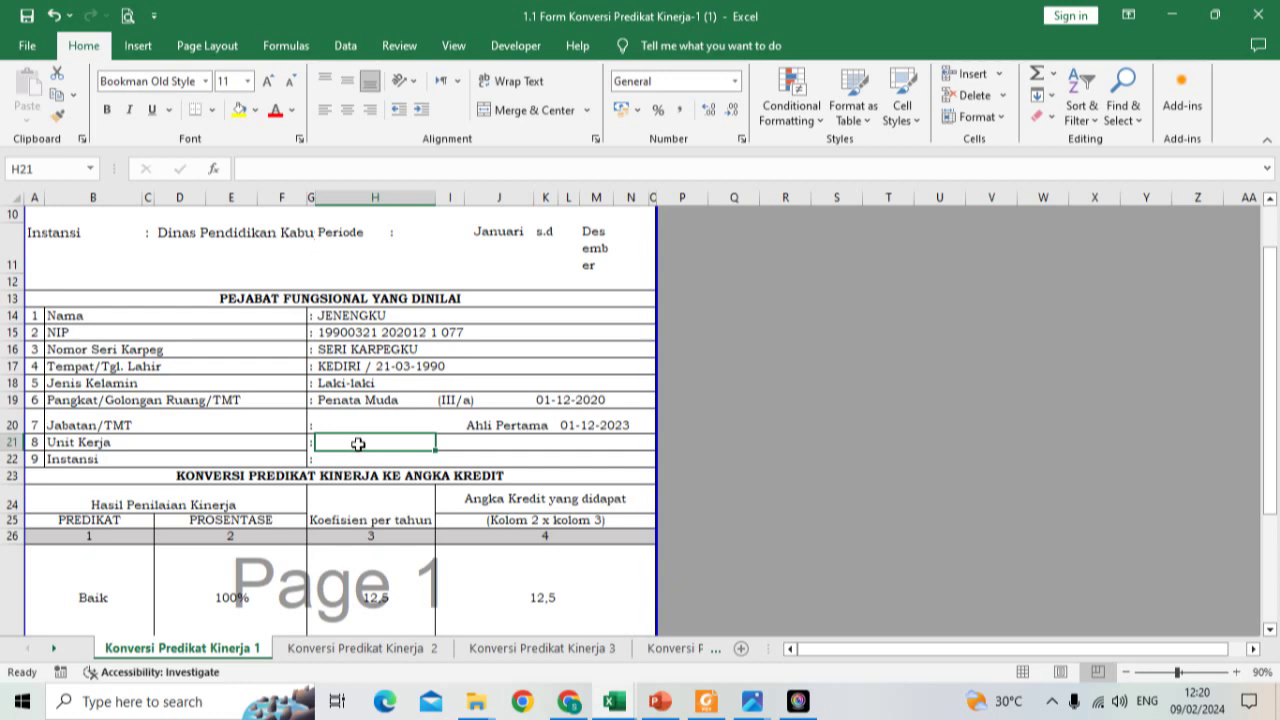
{"action": "type", "text": "SDN"}
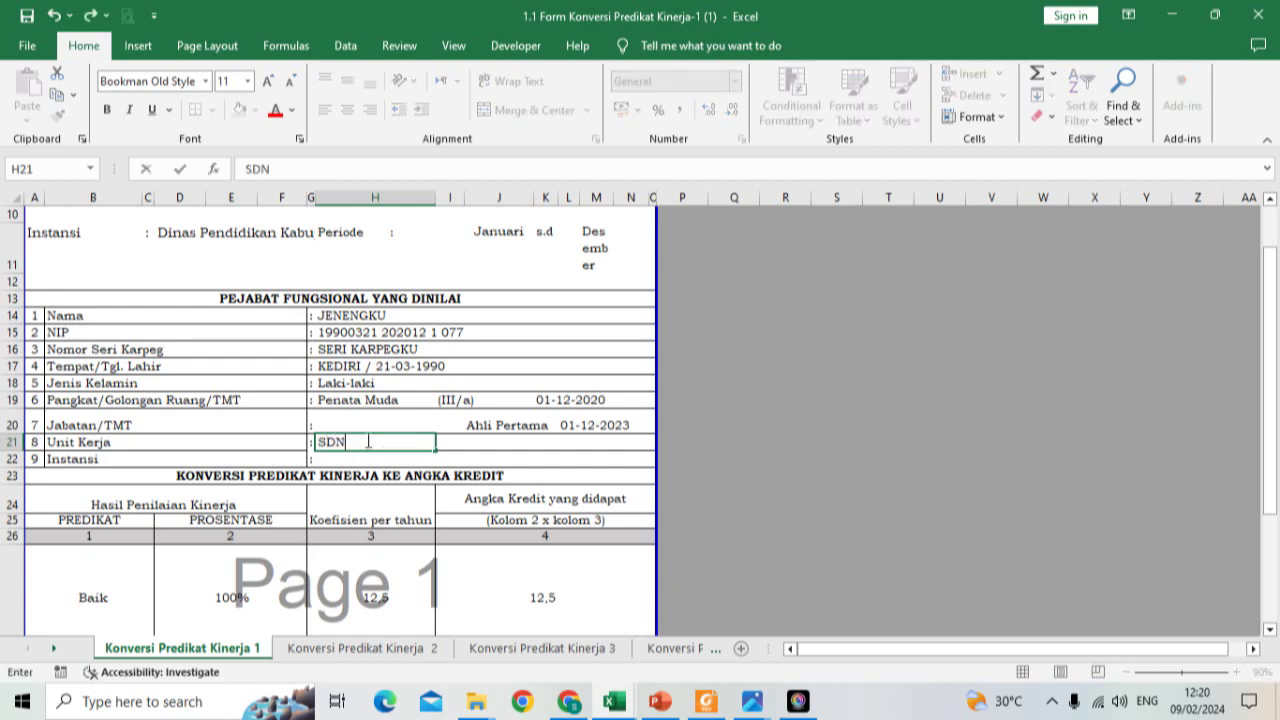
{"action": "type", "text": " 2 Pojok K"}
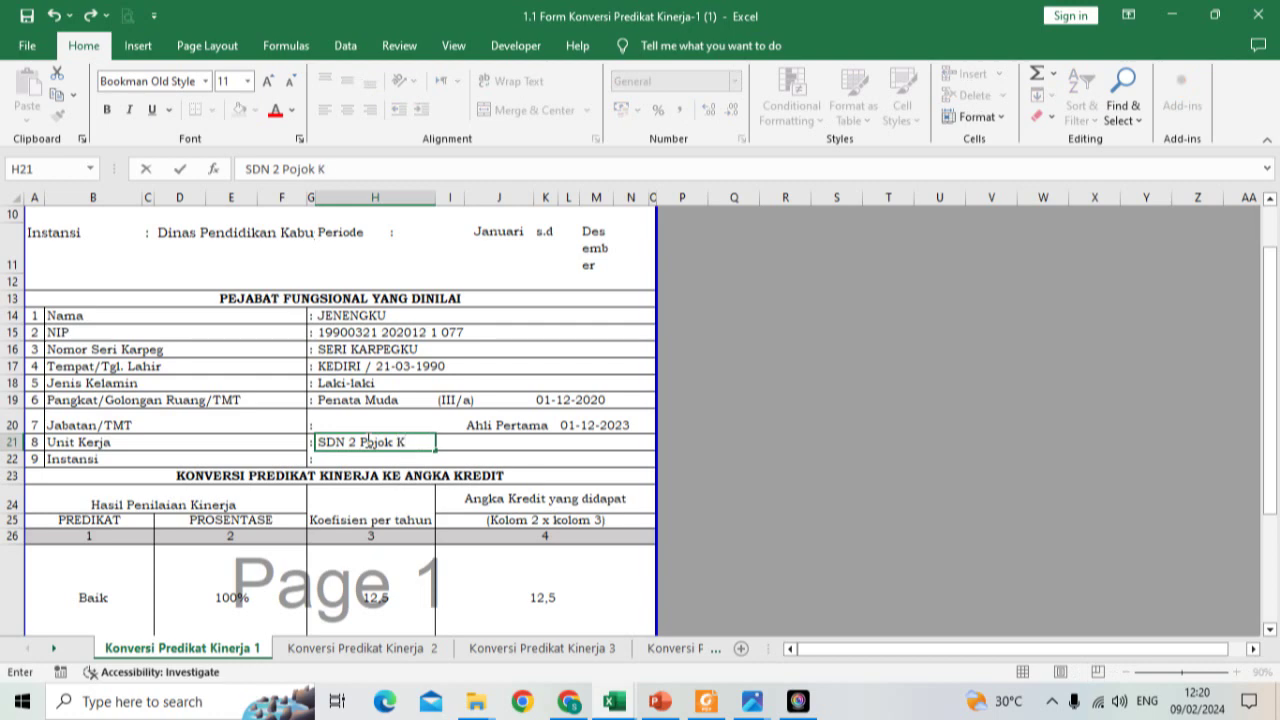
{"action": "type", "text": "ecamatan Ngan"}
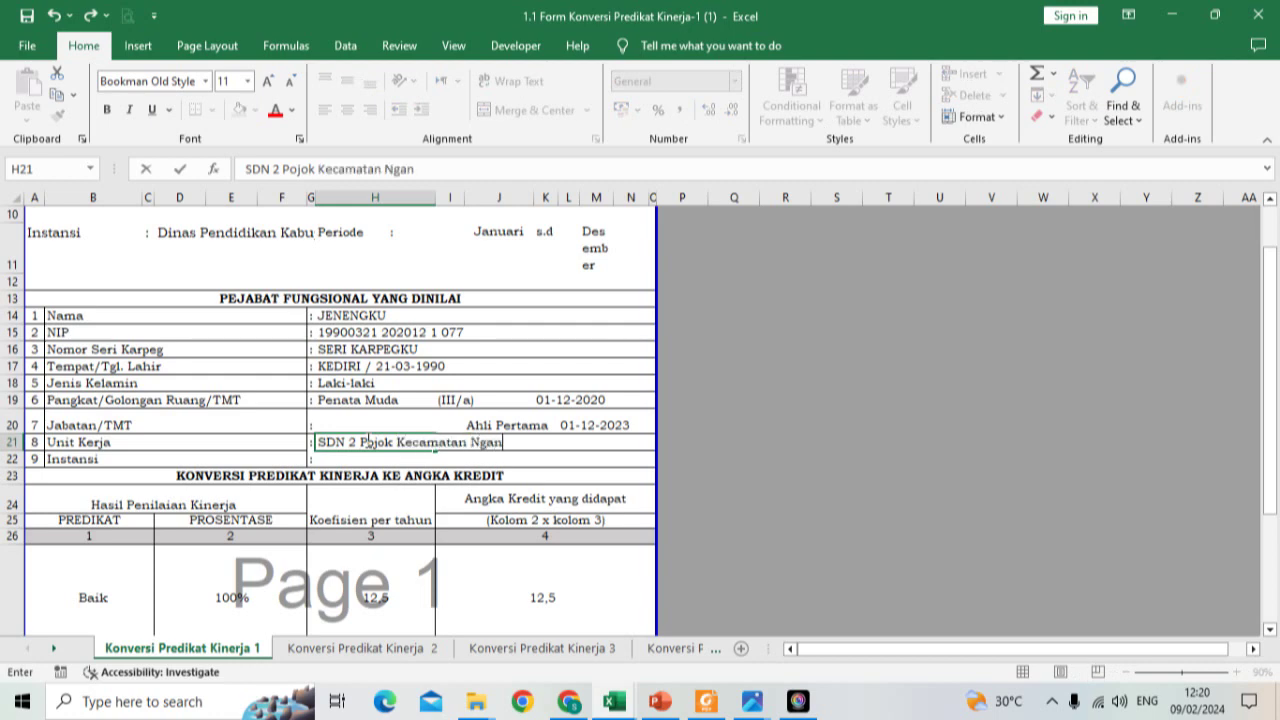
{"action": "type", "text": "tru Kabupa"}
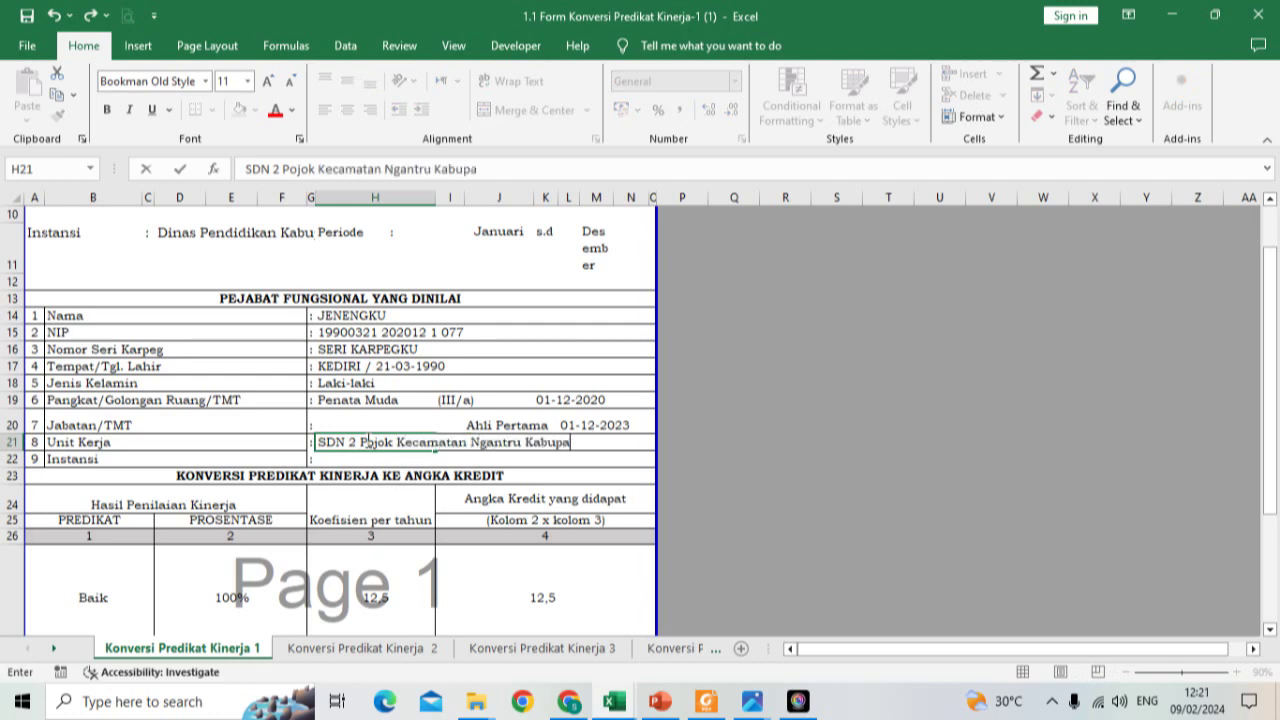
{"action": "type", "text": "ten Tulungagung"}
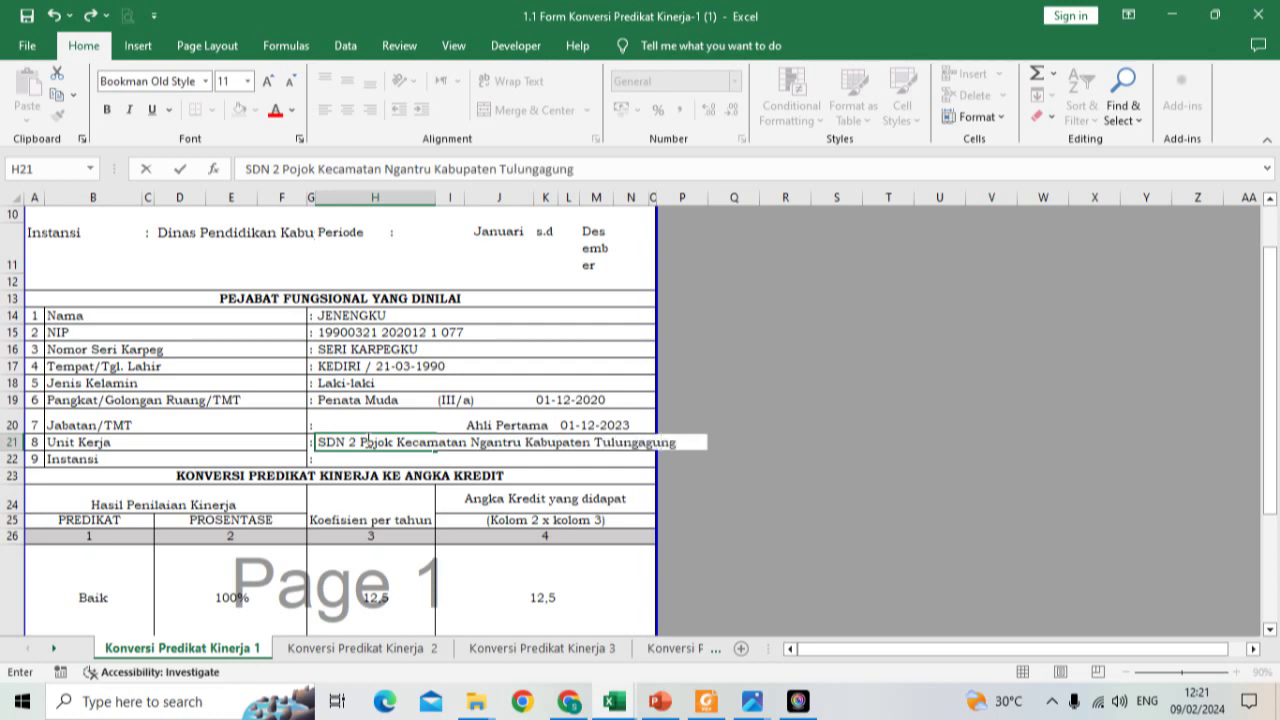
{"action": "key", "text": "Return"}
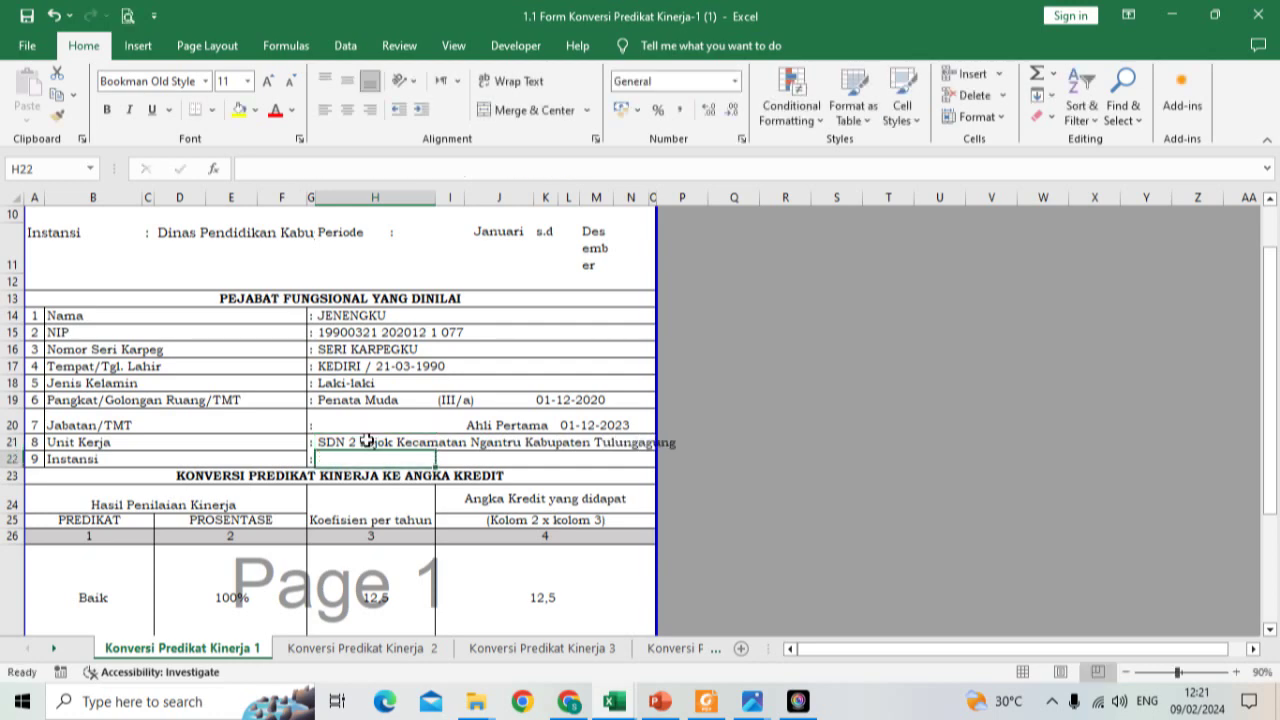
{"action": "left_click", "coordinate": [367, 440]}
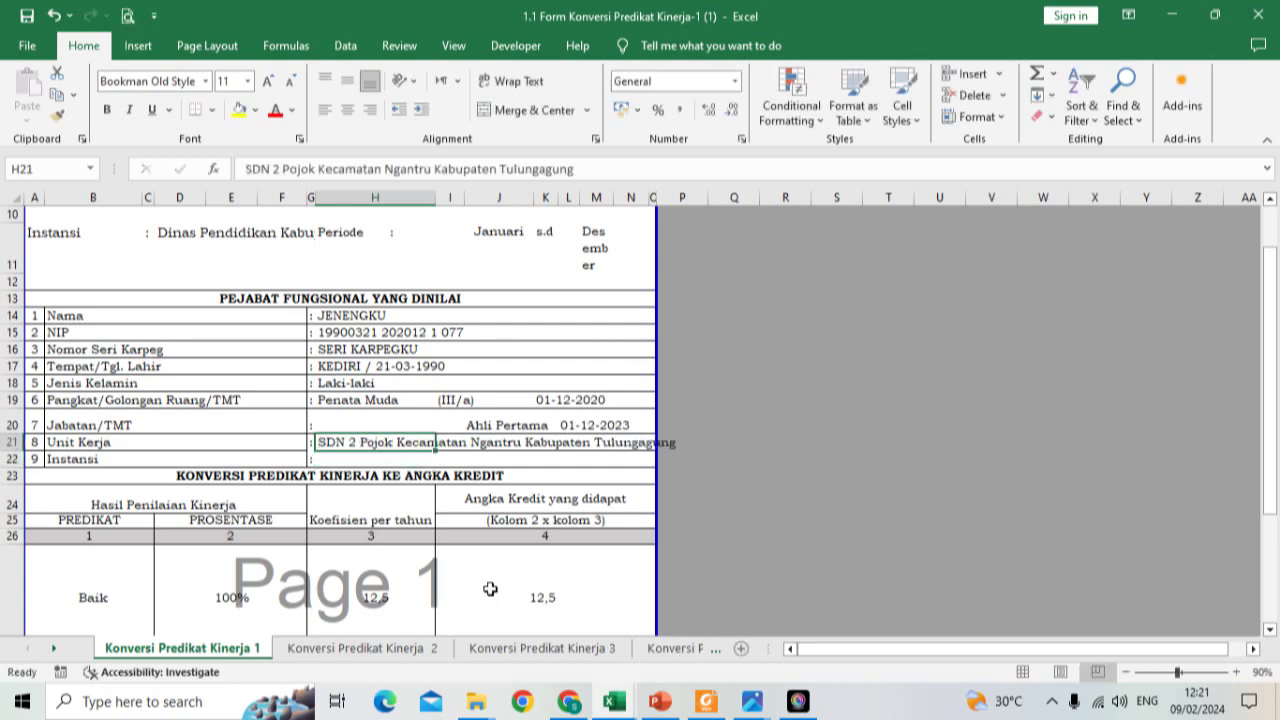
{"action": "left_click", "coordinate": [380, 460]}
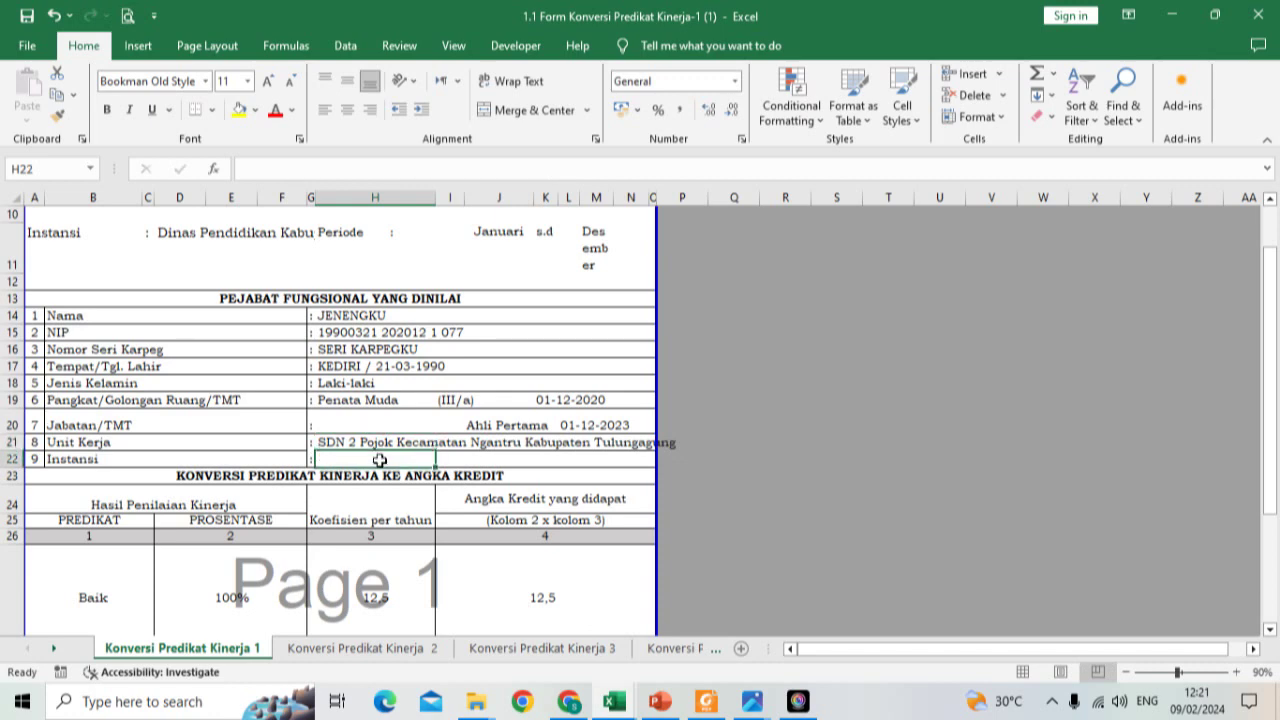
{"action": "left_click", "coordinate": [359, 442]}
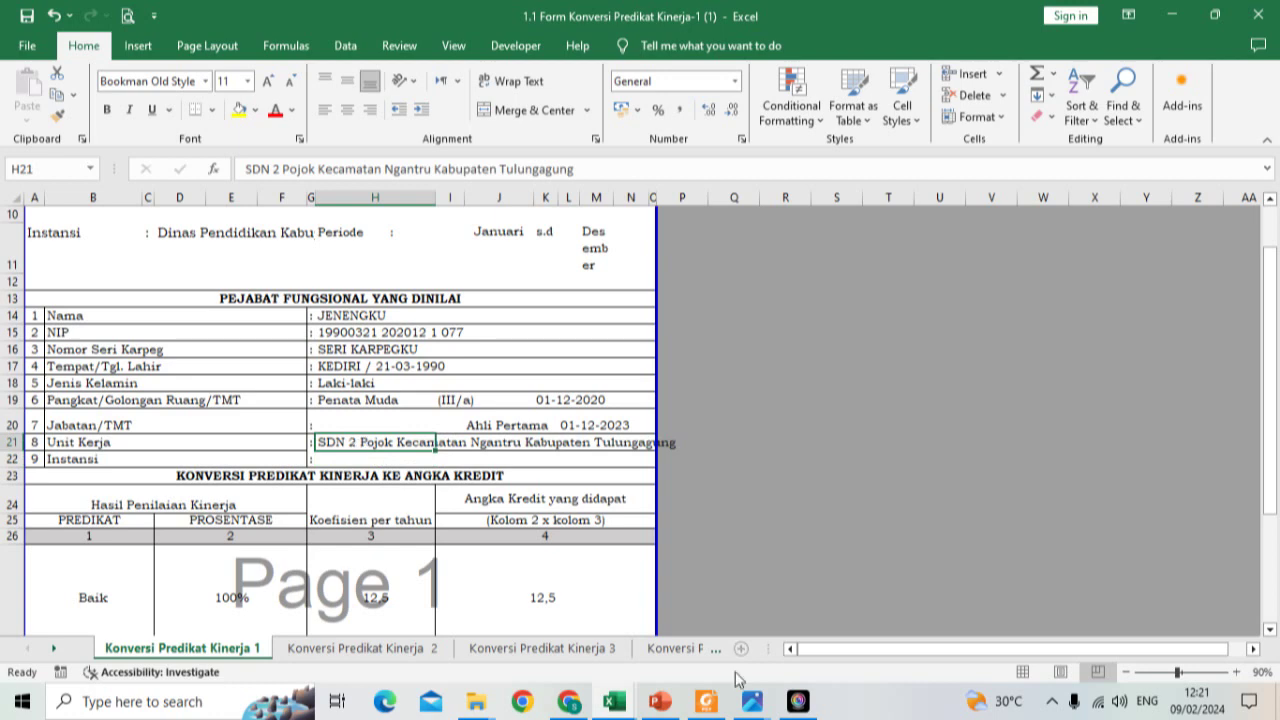
{"action": "mouse_move", "coordinate": [752, 701]}
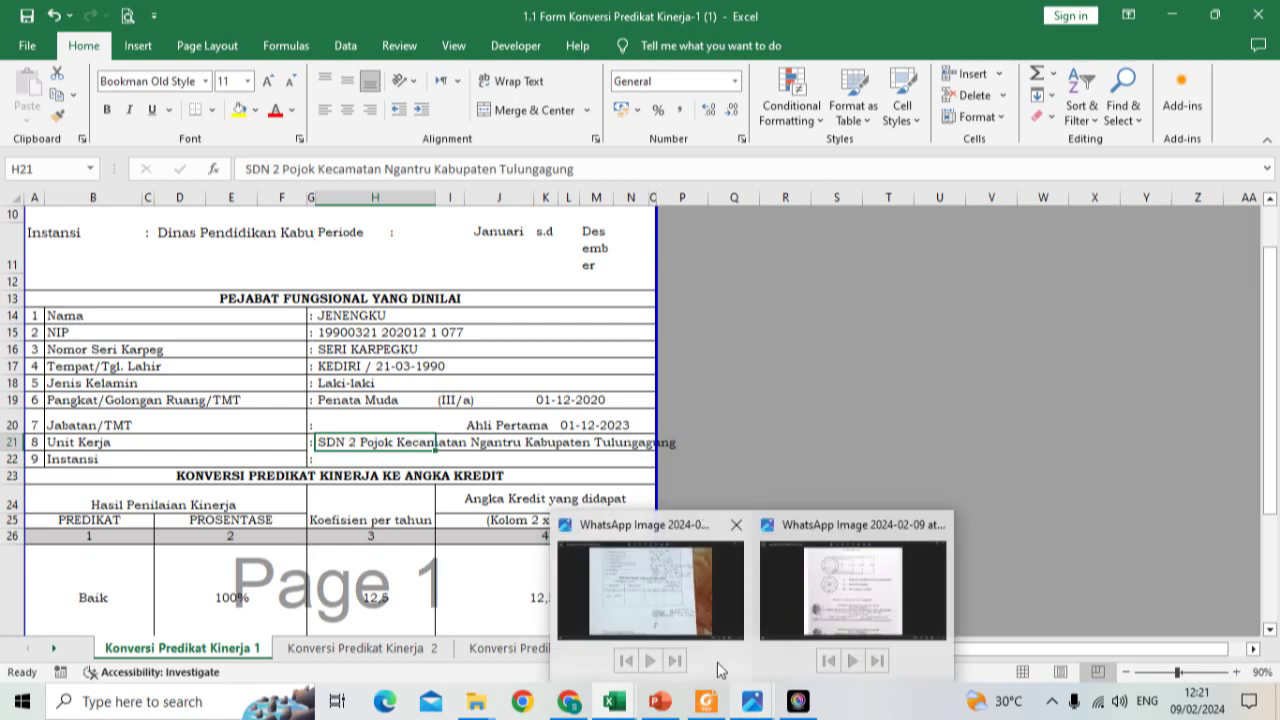
{"action": "left_click", "coordinate": [671, 599]}
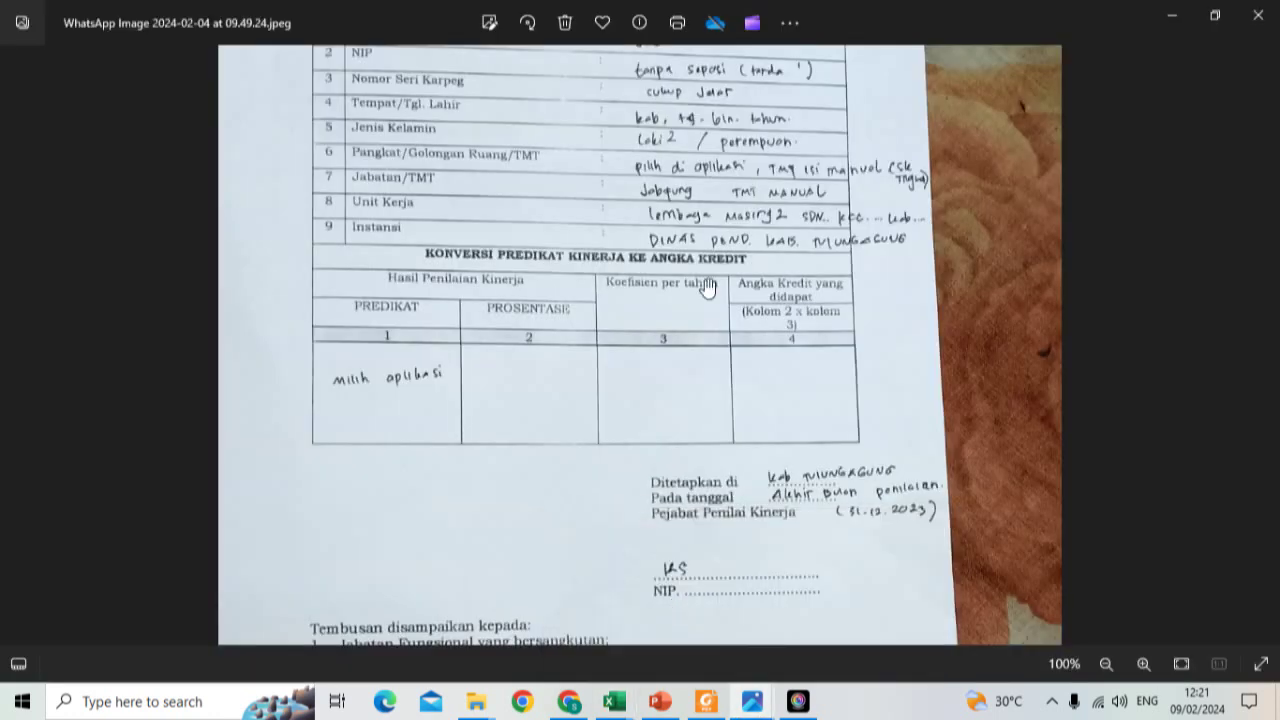
{"action": "scroll", "coordinate": [707, 287], "scroll_direction": "up", "scroll_amount": 3}
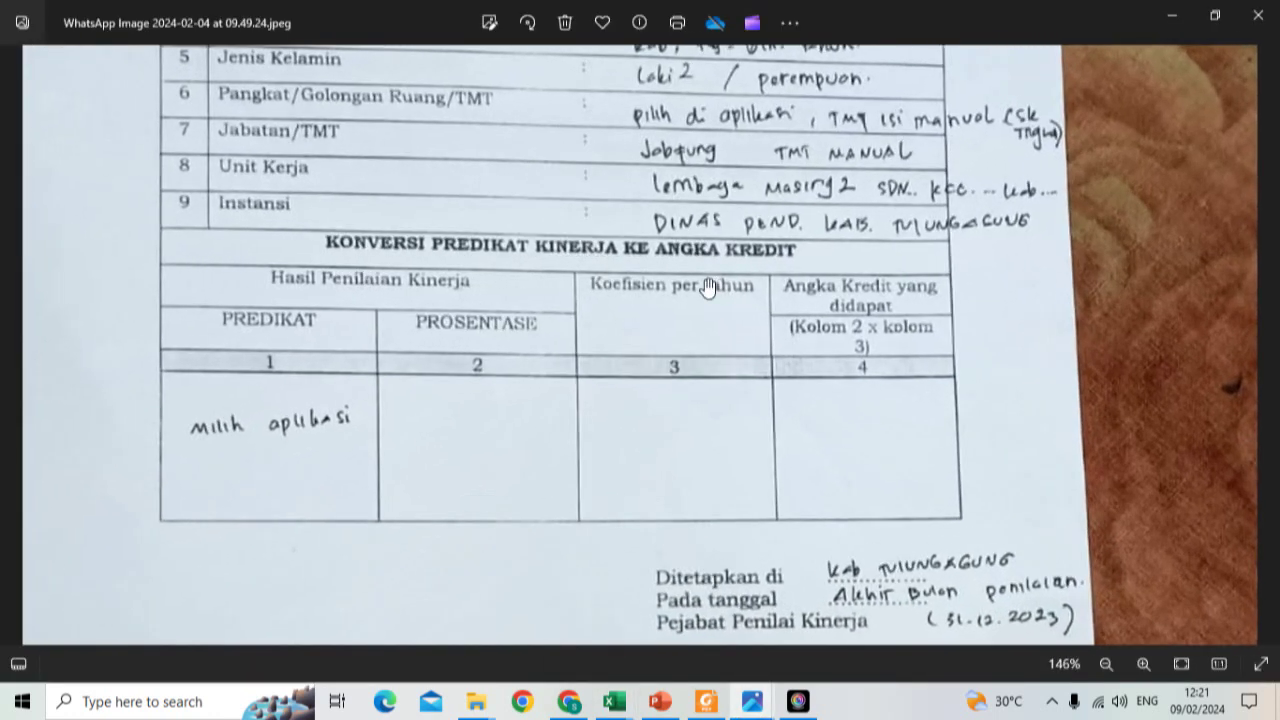
{"action": "scroll", "coordinate": [707, 287], "scroll_direction": "up", "scroll_amount": 1}
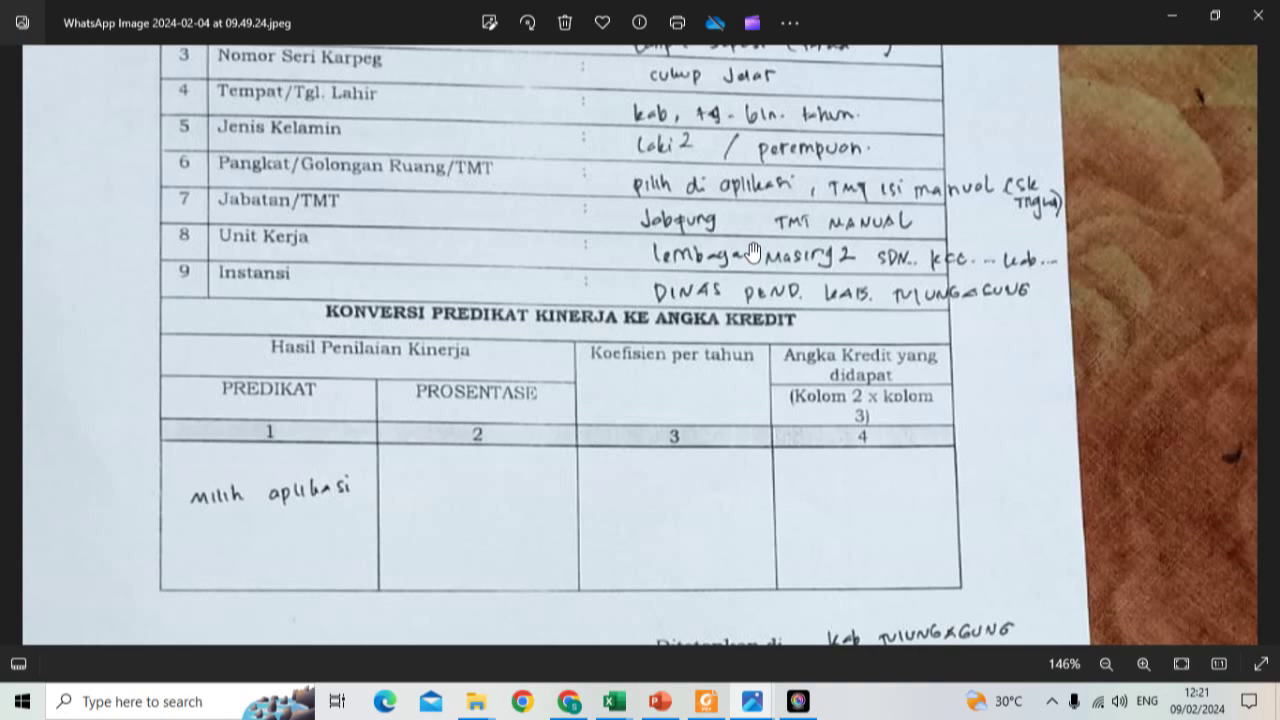
{"action": "scroll", "coordinate": [753, 252], "scroll_direction": "down", "scroll_amount": 3}
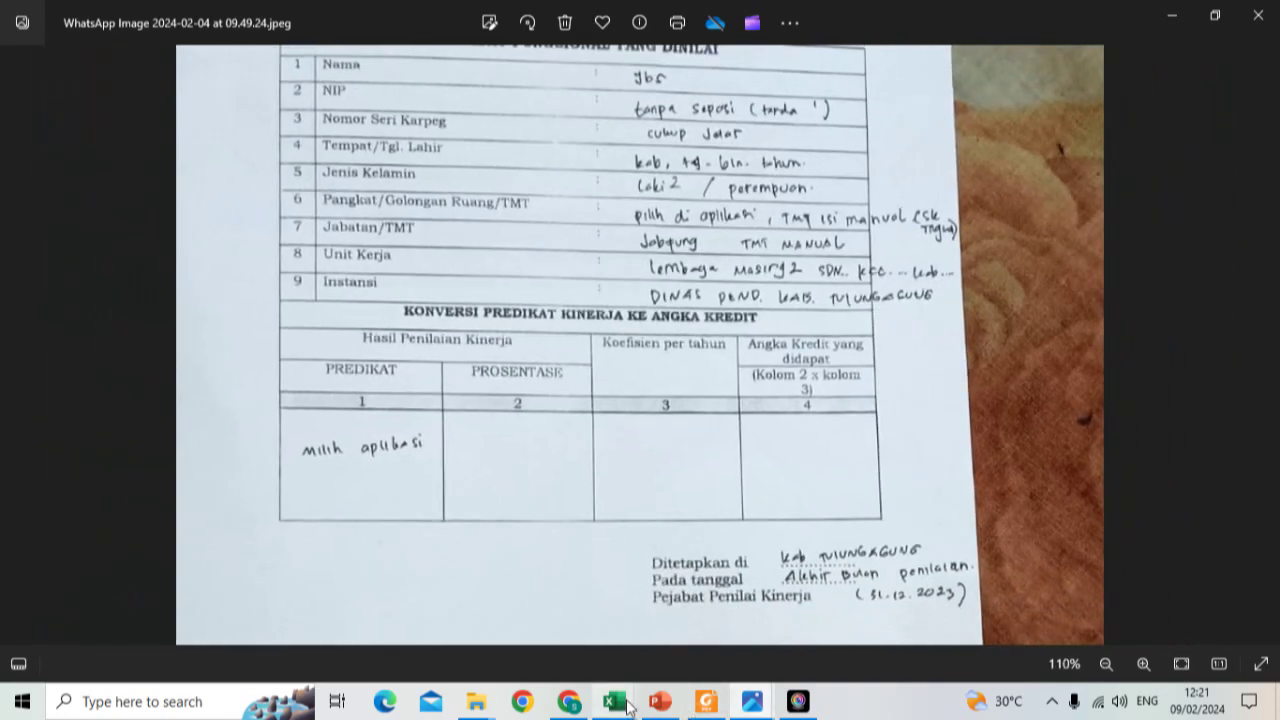
{"action": "mouse_move", "coordinate": [614, 703]}
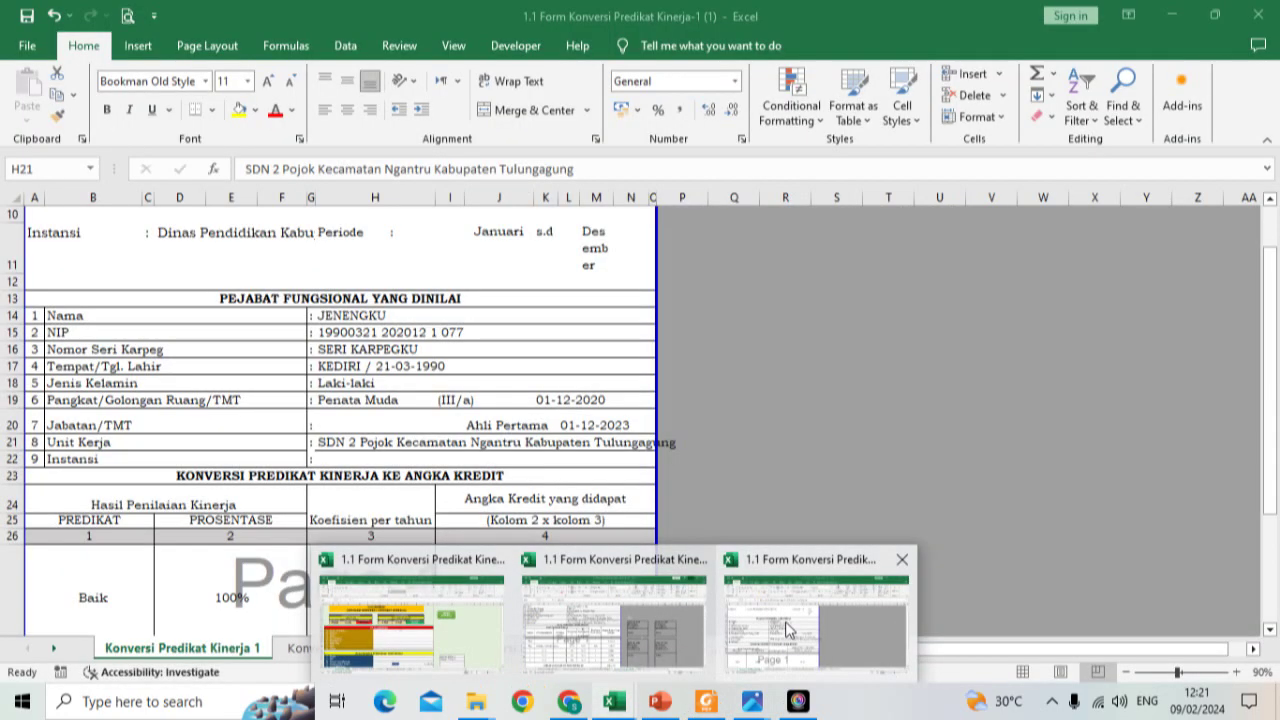
Step: Back in the KPK form, enter 'Dinas Pendidikan Kabupaten Tulunggaung' as the Instansi
{"action": "left_click", "coordinate": [787, 630]}
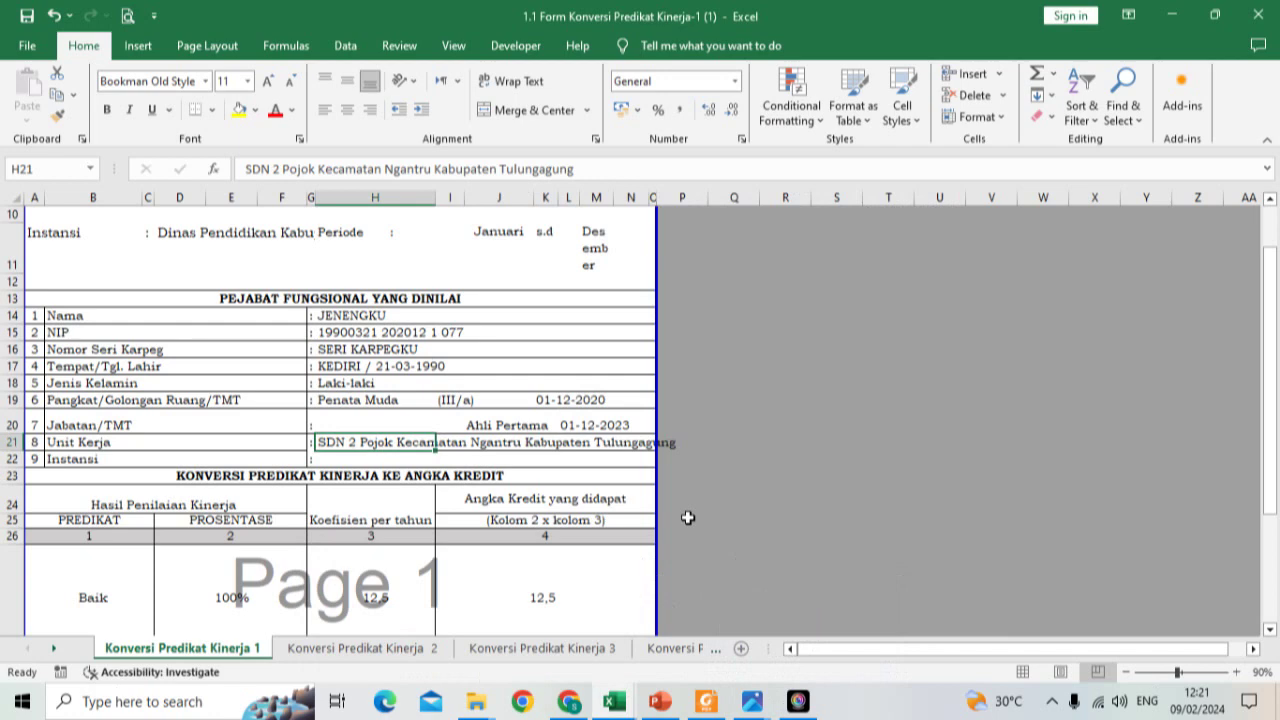
{"action": "key", "text": "Return"}
{"action": "type", "text": "Dina"}
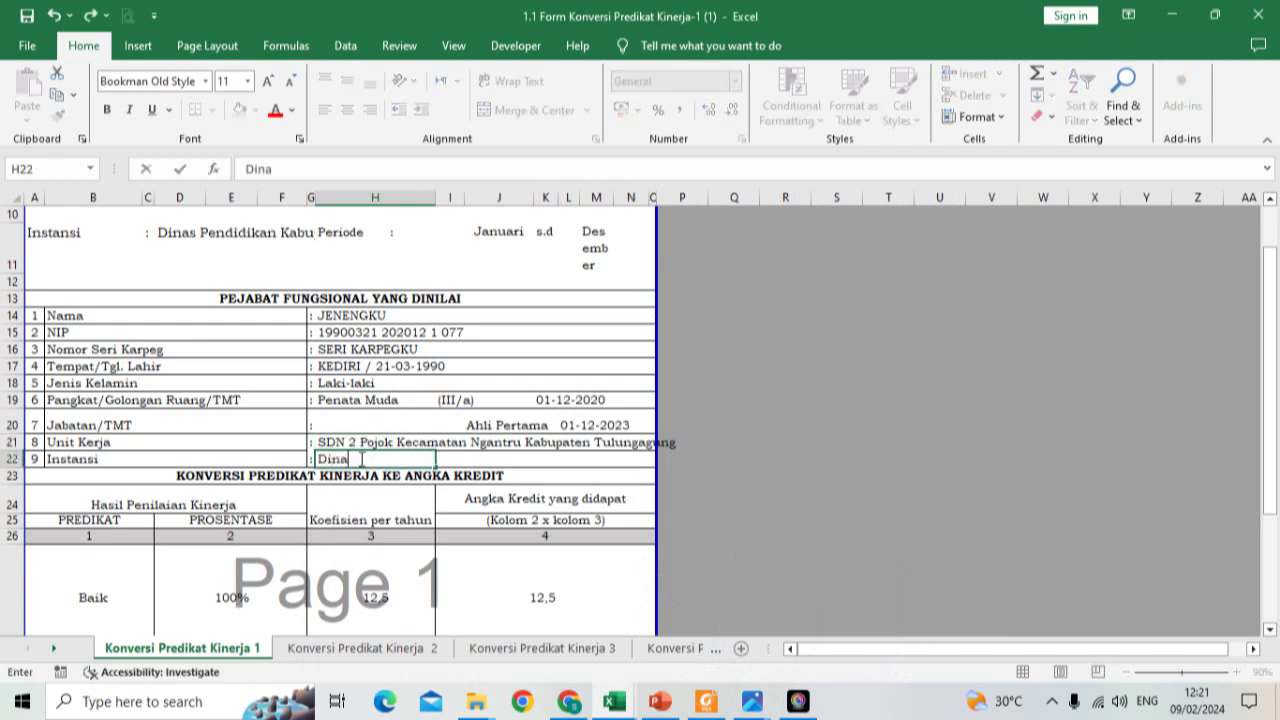
{"action": "type", "text": "s Pendidikan"}
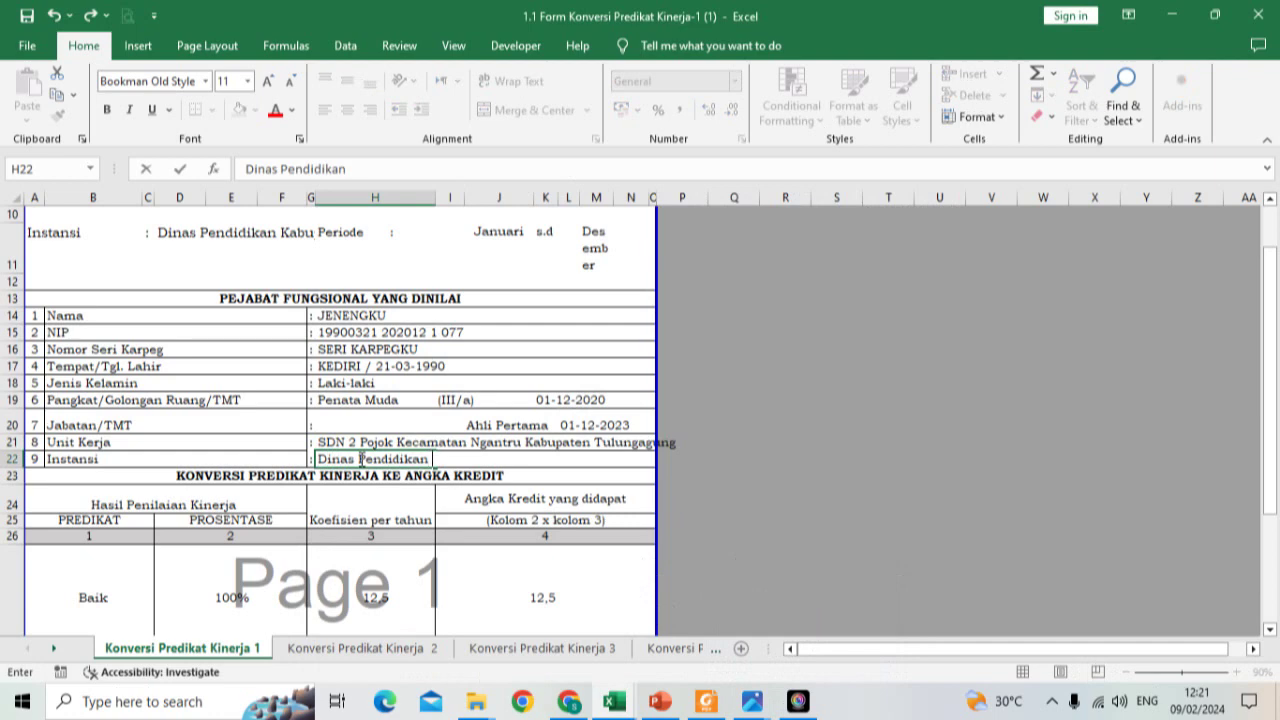
{"action": "type", "text": " Kabupaten Tu"}
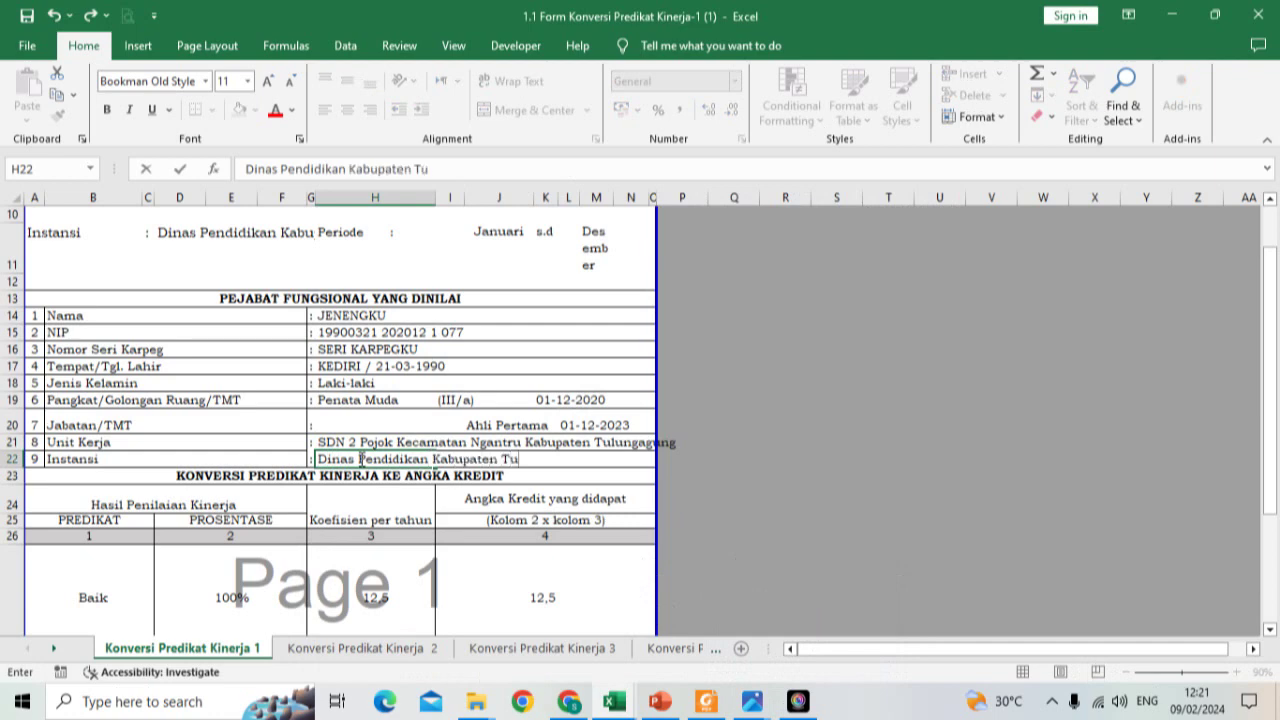
{"action": "type", "text": "lunggau"}
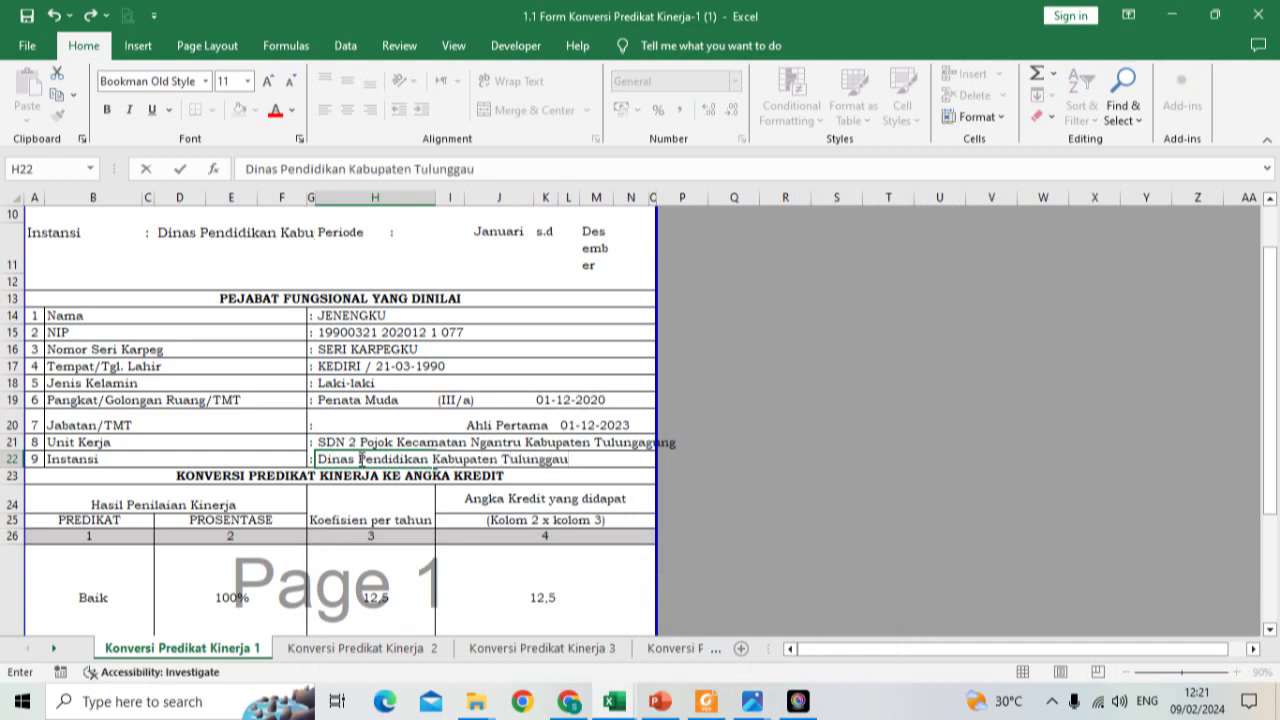
{"action": "type", "text": "ng"}
{"action": "key", "text": "Return"}
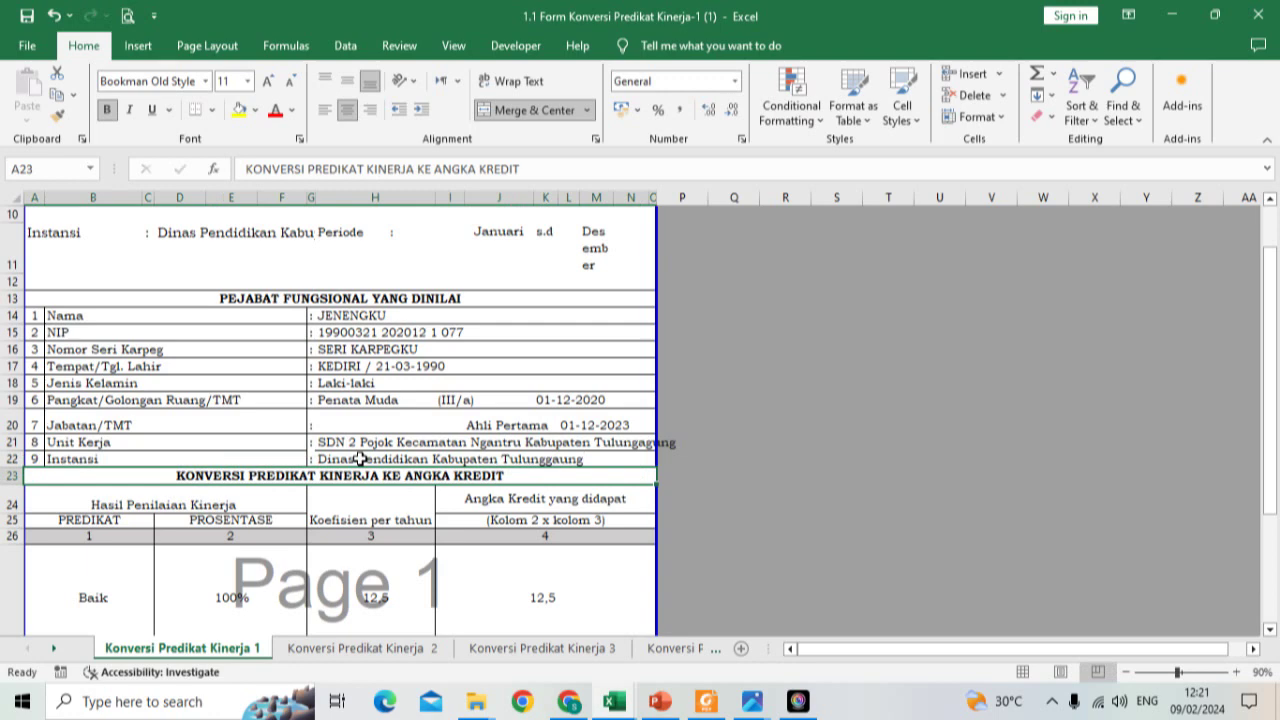
Step: Fill in Tulungagung as the place after Ditetapkan di
{"action": "scroll", "coordinate": [360, 458], "scroll_direction": "down", "scroll_amount": 1}
{"action": "scroll", "coordinate": [372, 303], "scroll_direction": "up", "scroll_amount": 2}
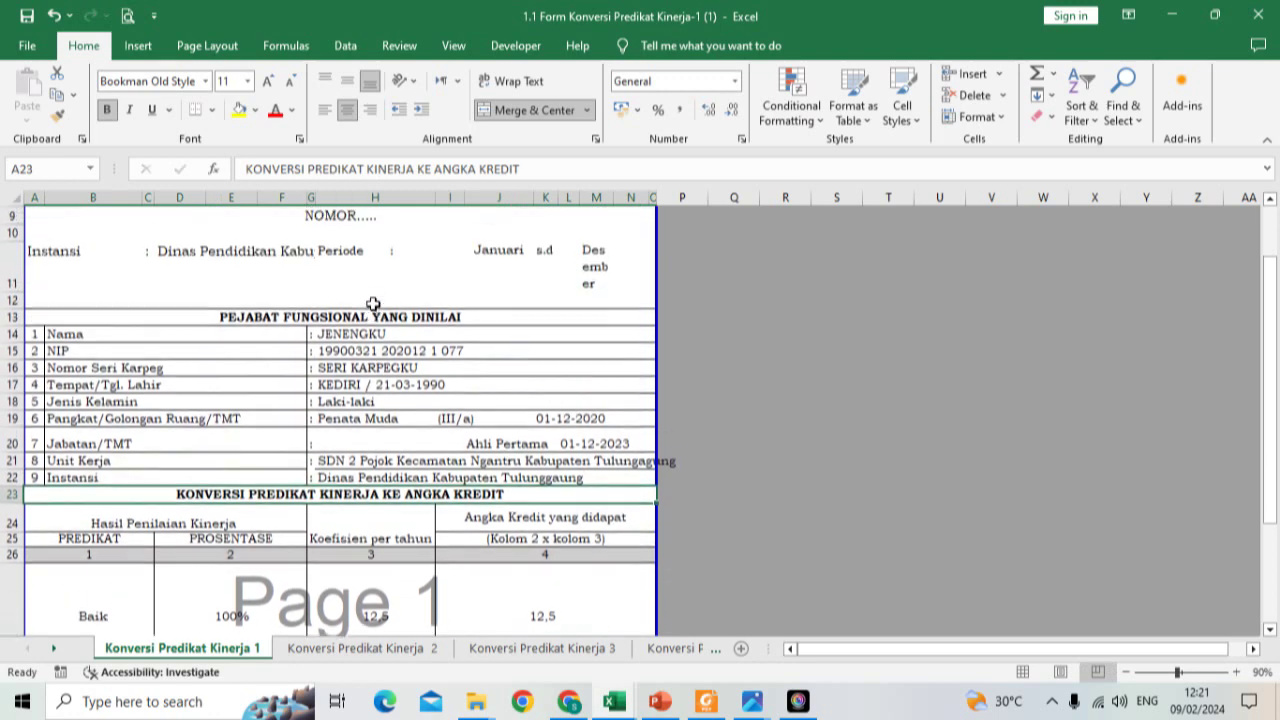
{"action": "scroll", "coordinate": [372, 303], "scroll_direction": "up", "scroll_amount": 1}
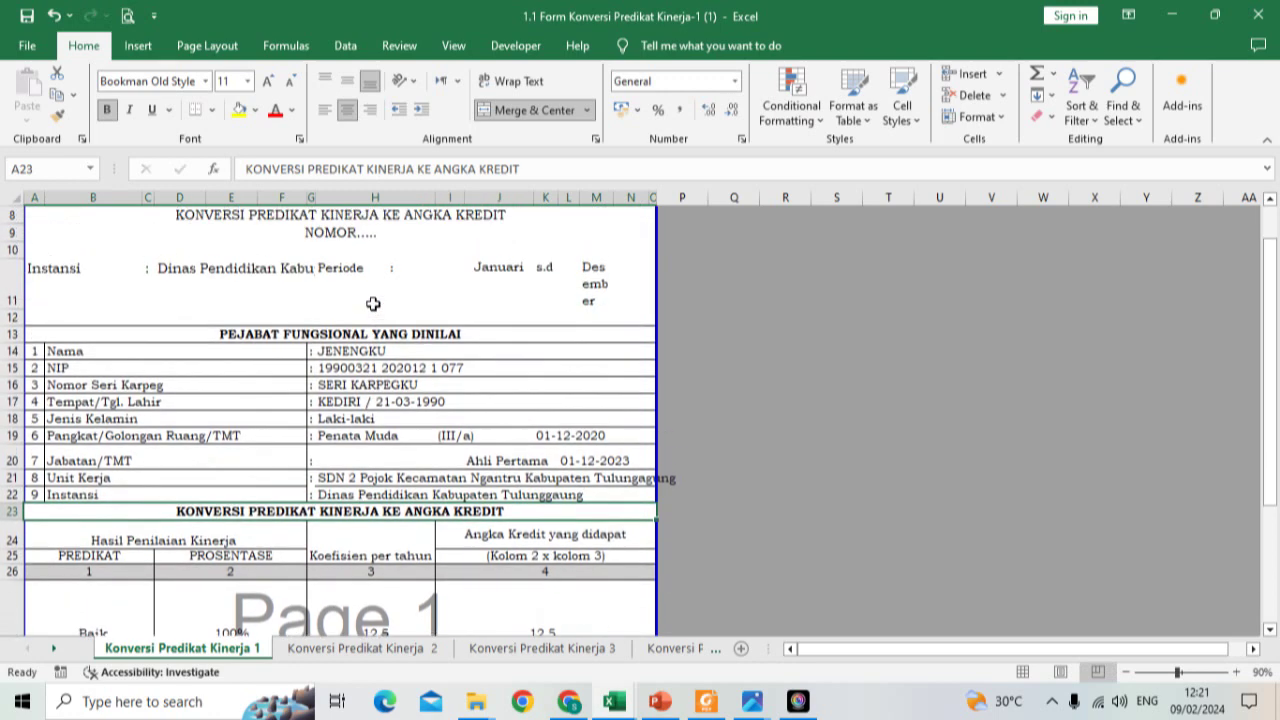
{"action": "scroll", "coordinate": [242, 423], "scroll_direction": "down", "scroll_amount": 4}
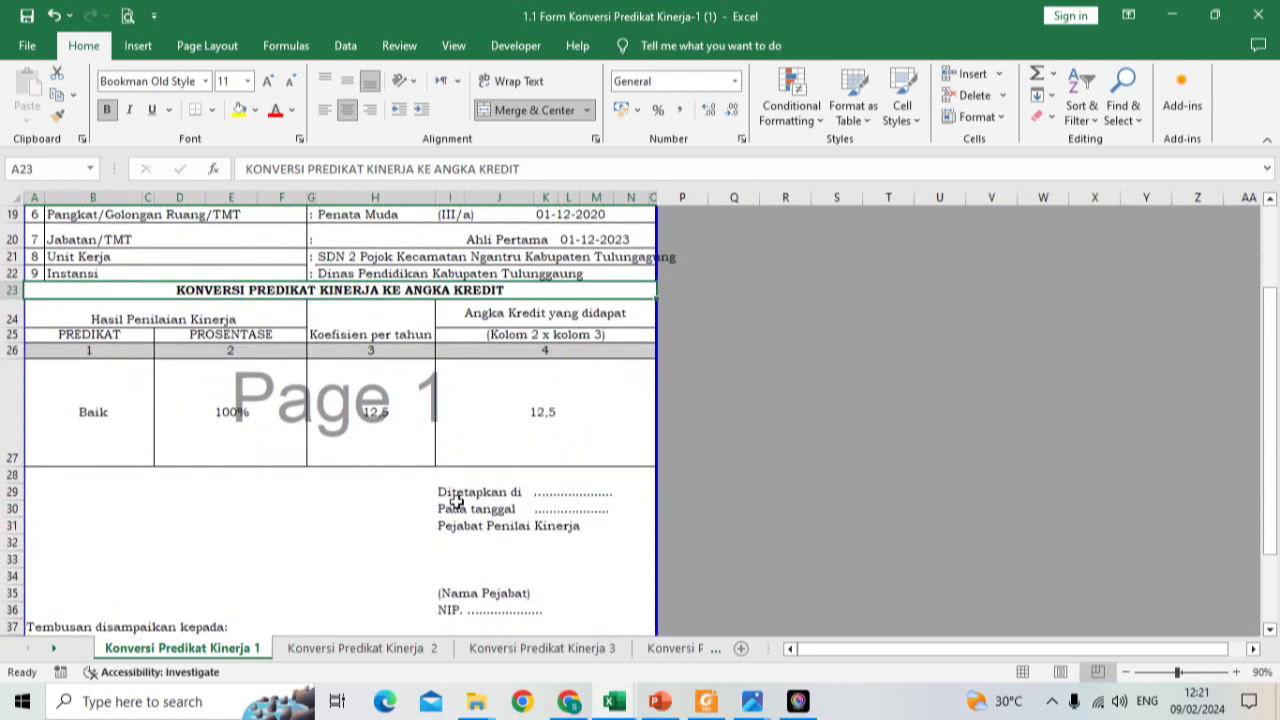
{"action": "left_click", "coordinate": [545, 494]}
{"action": "type", "text": "Tulungagung"}
{"action": "key", "text": "Return"}
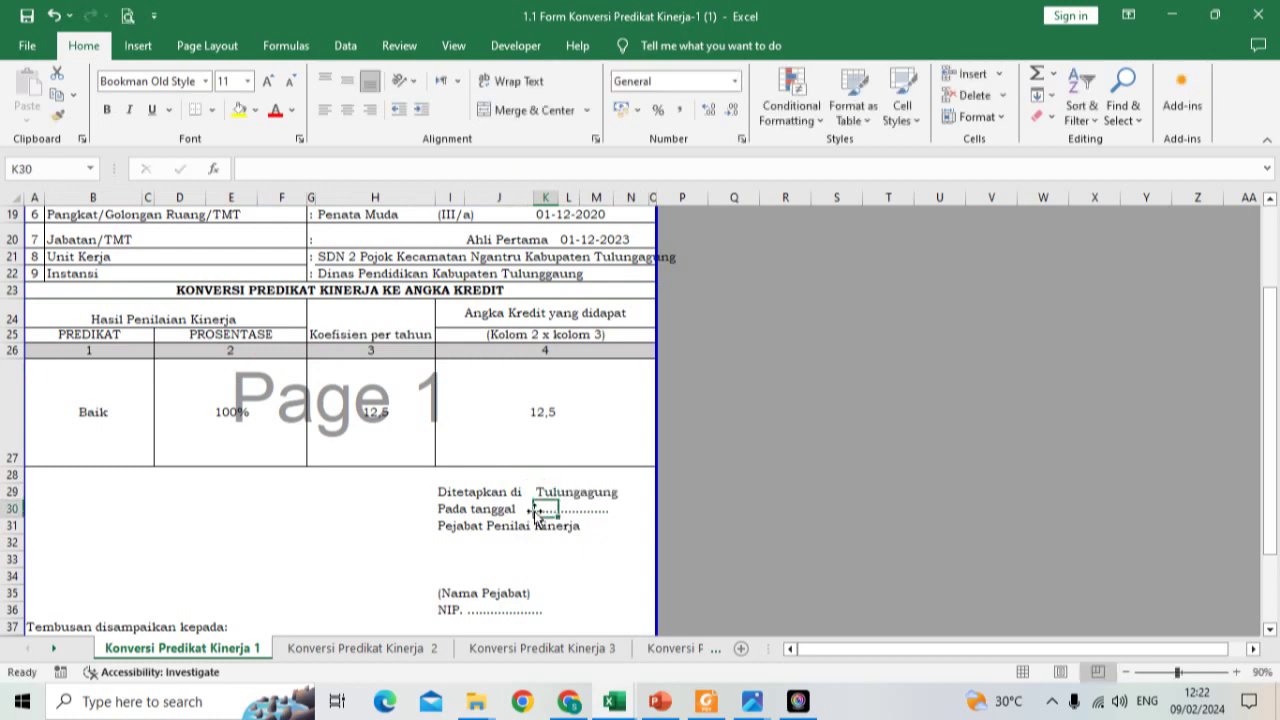
Step: Check the handwritten reference form photo in Photos, then return to the SIKONPREKI workbook
{"action": "mouse_move", "coordinate": [752, 701]}
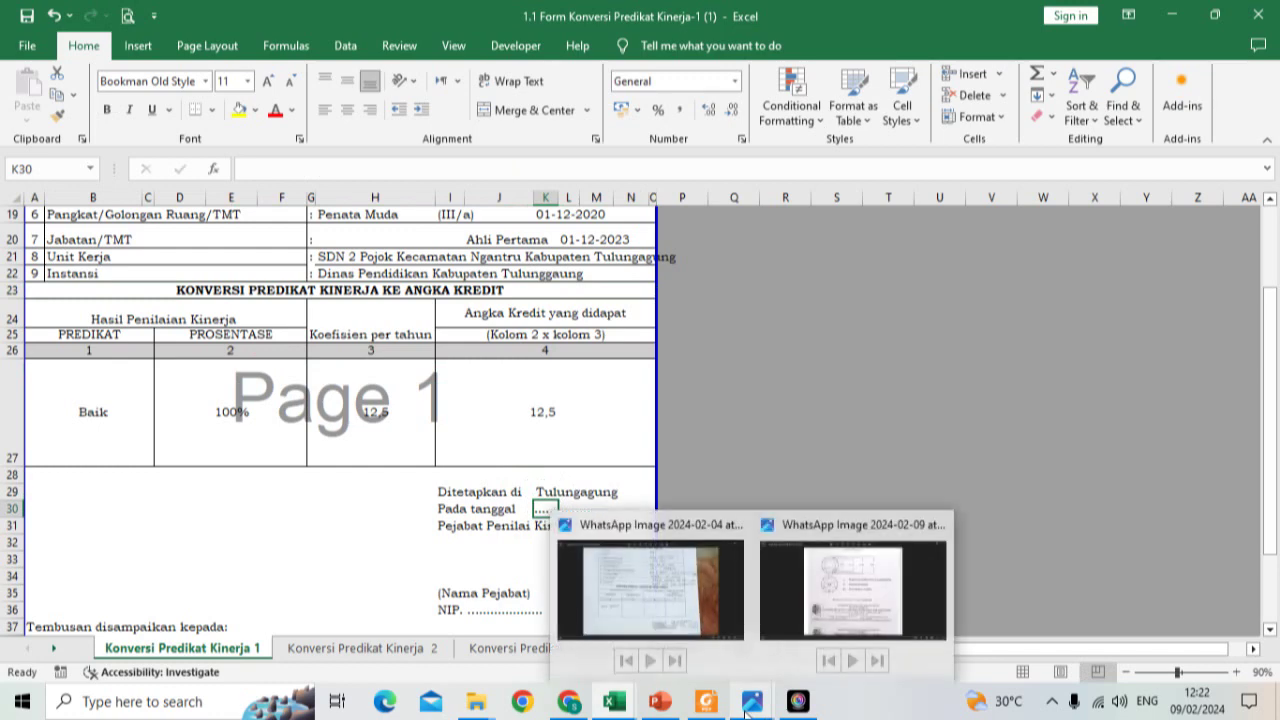
{"action": "left_click", "coordinate": [715, 615]}
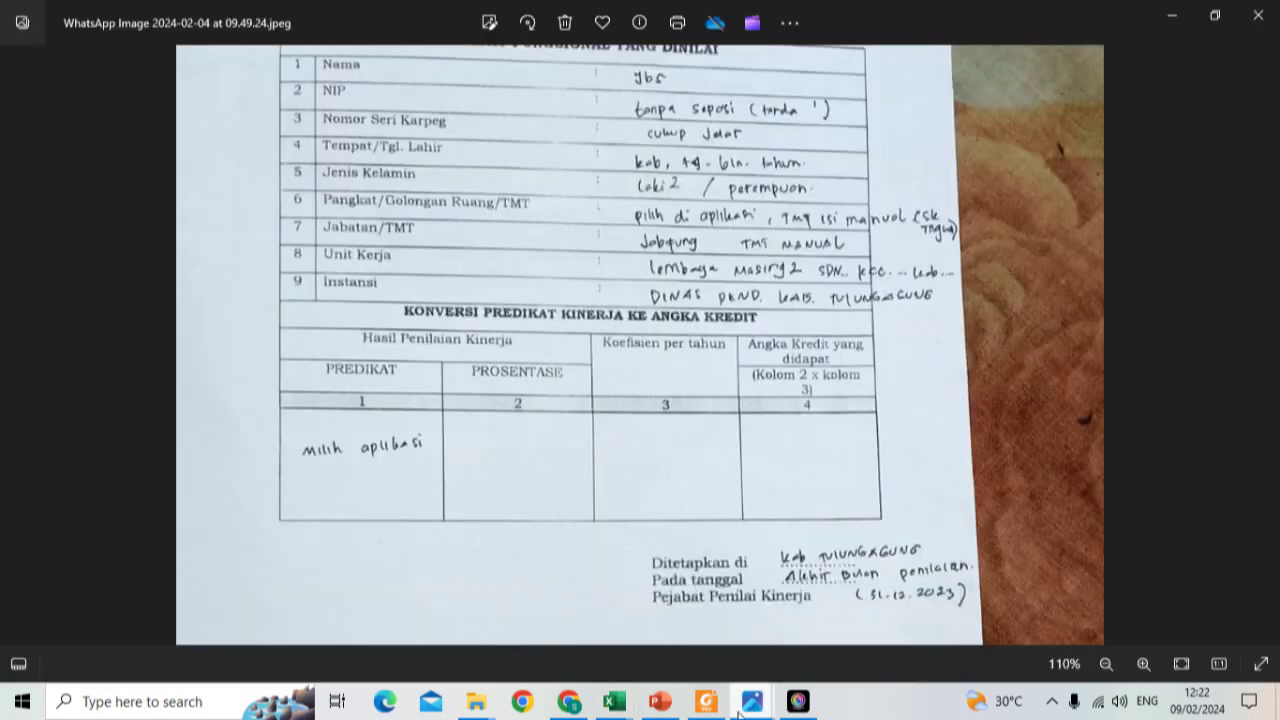
{"action": "mouse_move", "coordinate": [739, 711]}
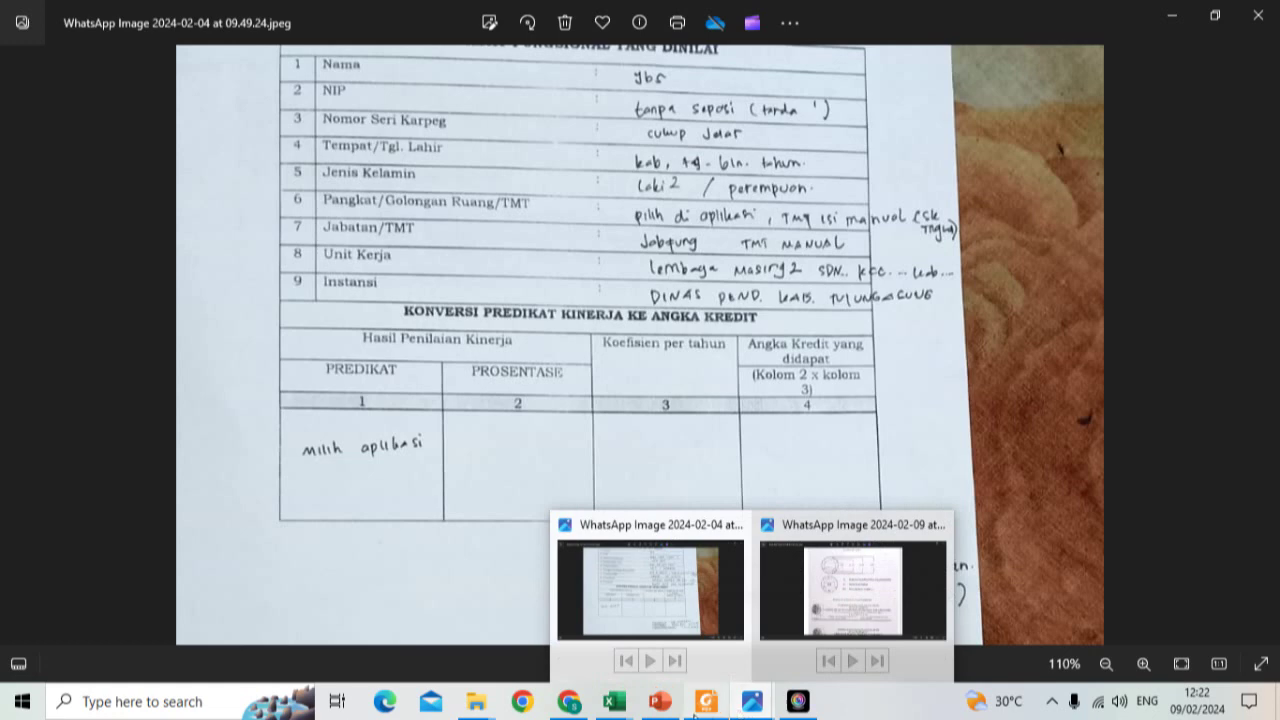
{"action": "mouse_move", "coordinate": [690, 716]}
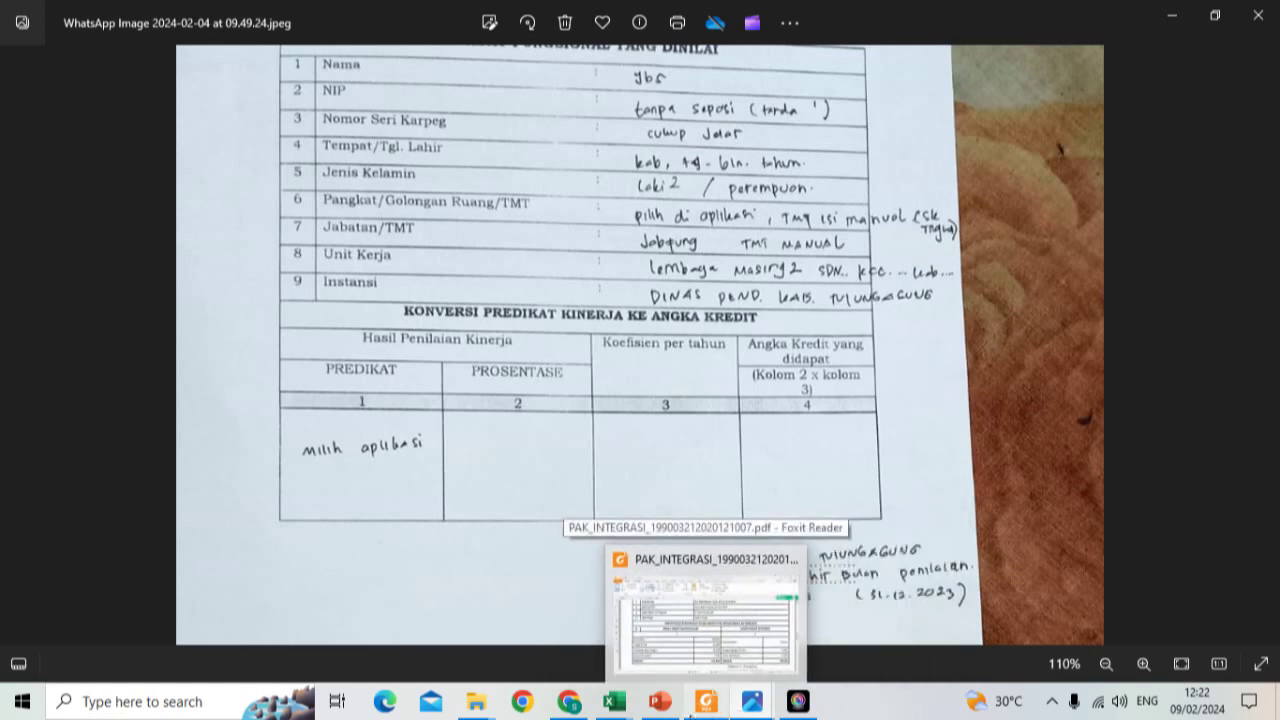
{"action": "mouse_move", "coordinate": [606, 706]}
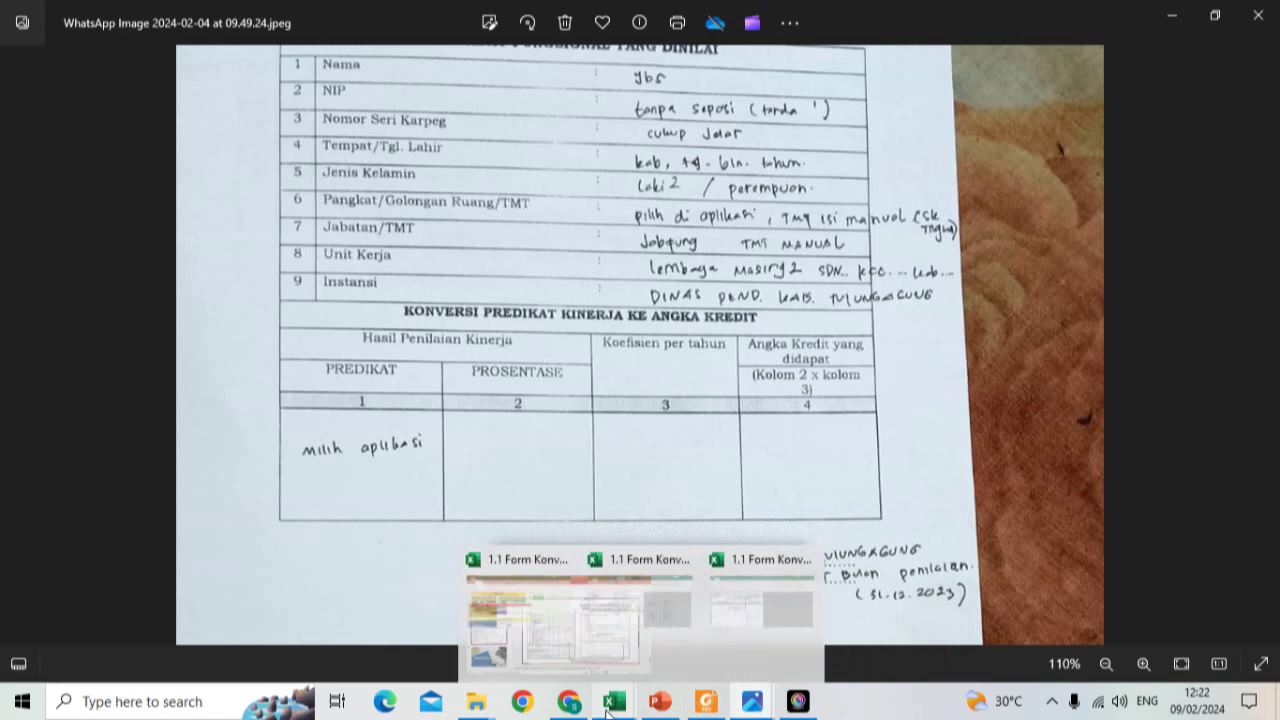
{"action": "left_click", "coordinate": [449, 651]}
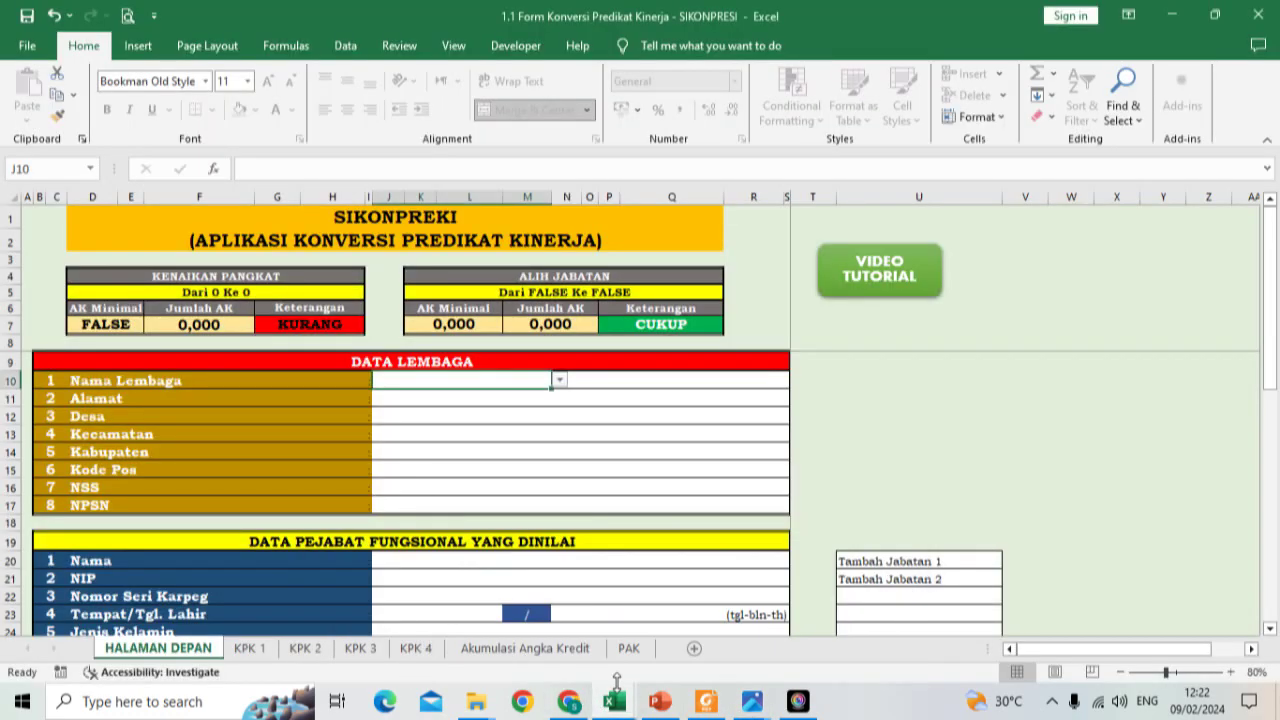
Step: Enter the Pada tanggal date as 31 - 12 - 2023 in the form workbook
{"action": "mouse_move", "coordinate": [614, 700]}
{"action": "left_click", "coordinate": [780, 648]}
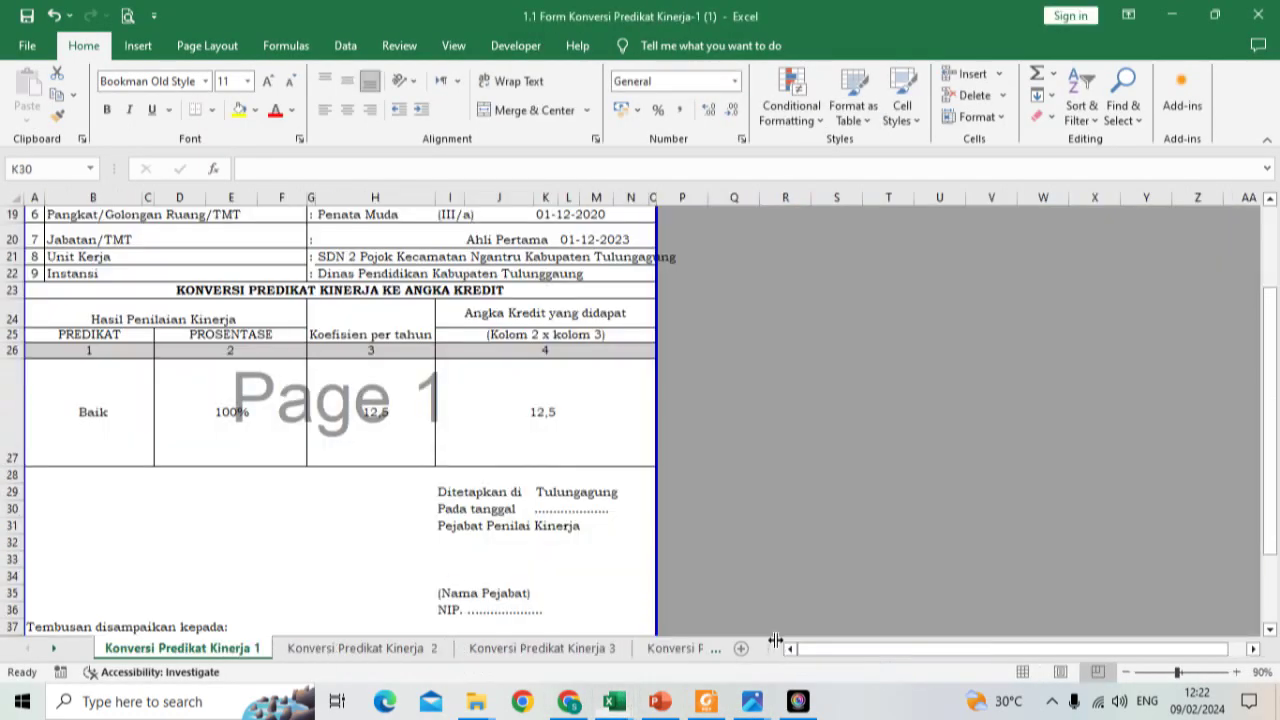
{"action": "type", "text": "'31"}
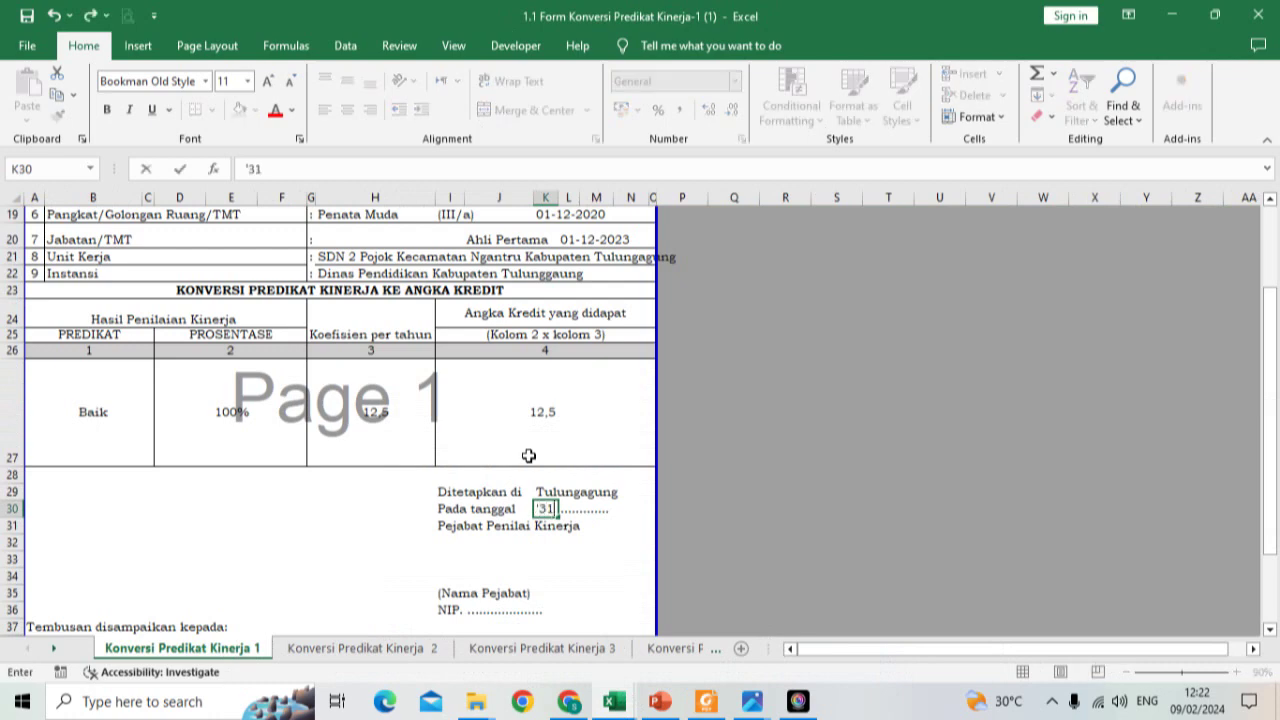
{"action": "type", "text": " - 12 - 2023"}
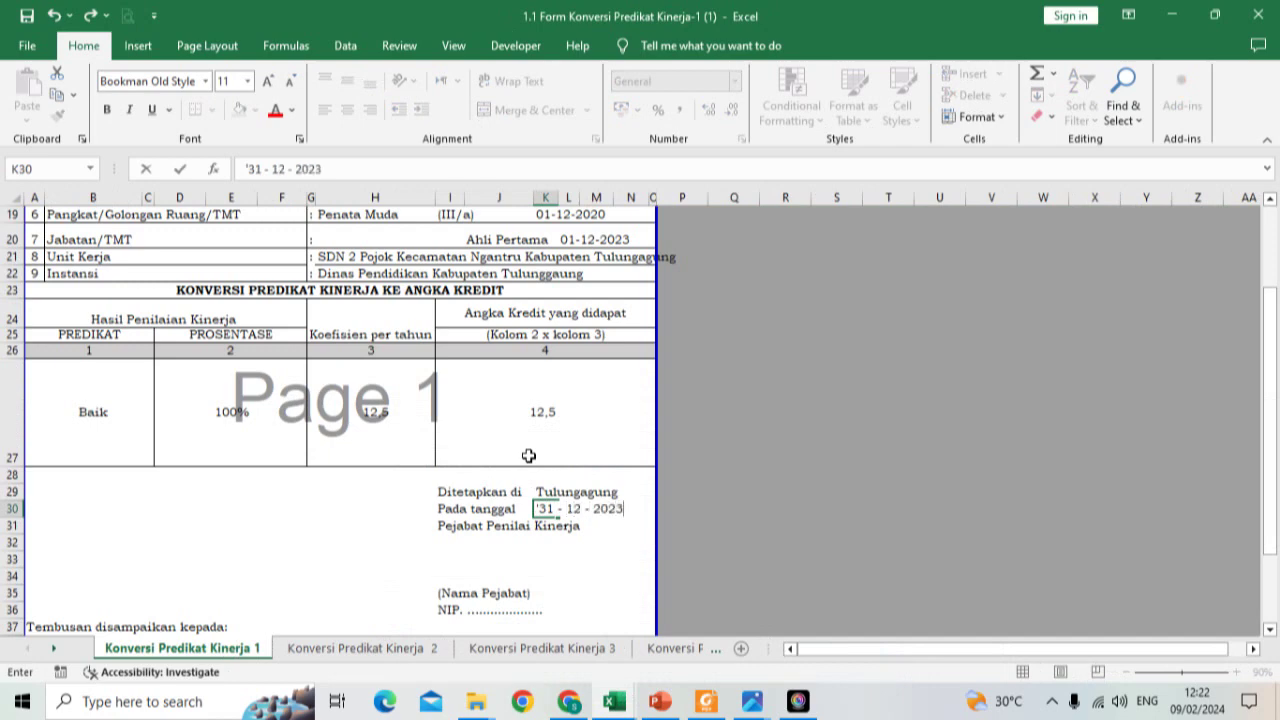
{"action": "key", "text": "Return"}
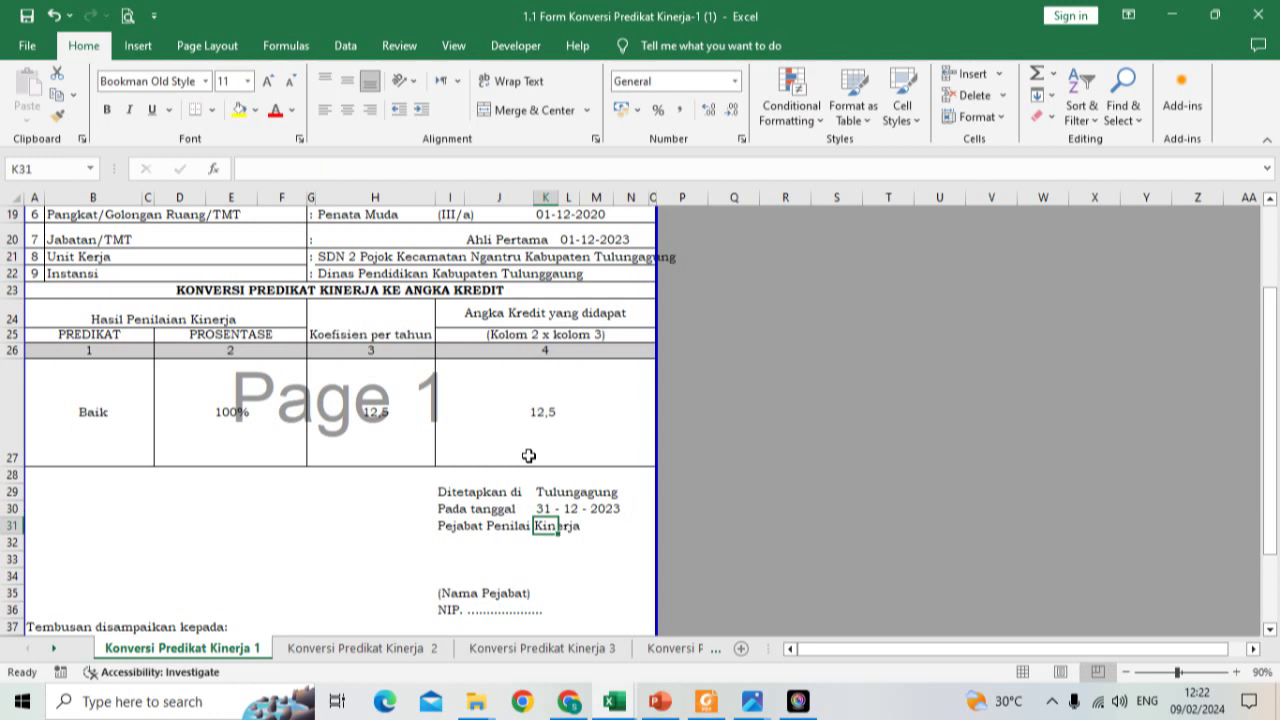
Step: Replace (Nama Pejabat) with NAMA KEPALA SEKOLAH, S.Pd and enter the officer's NIP below
{"action": "scroll", "coordinate": [529, 453], "scroll_direction": "down", "scroll_amount": 1}
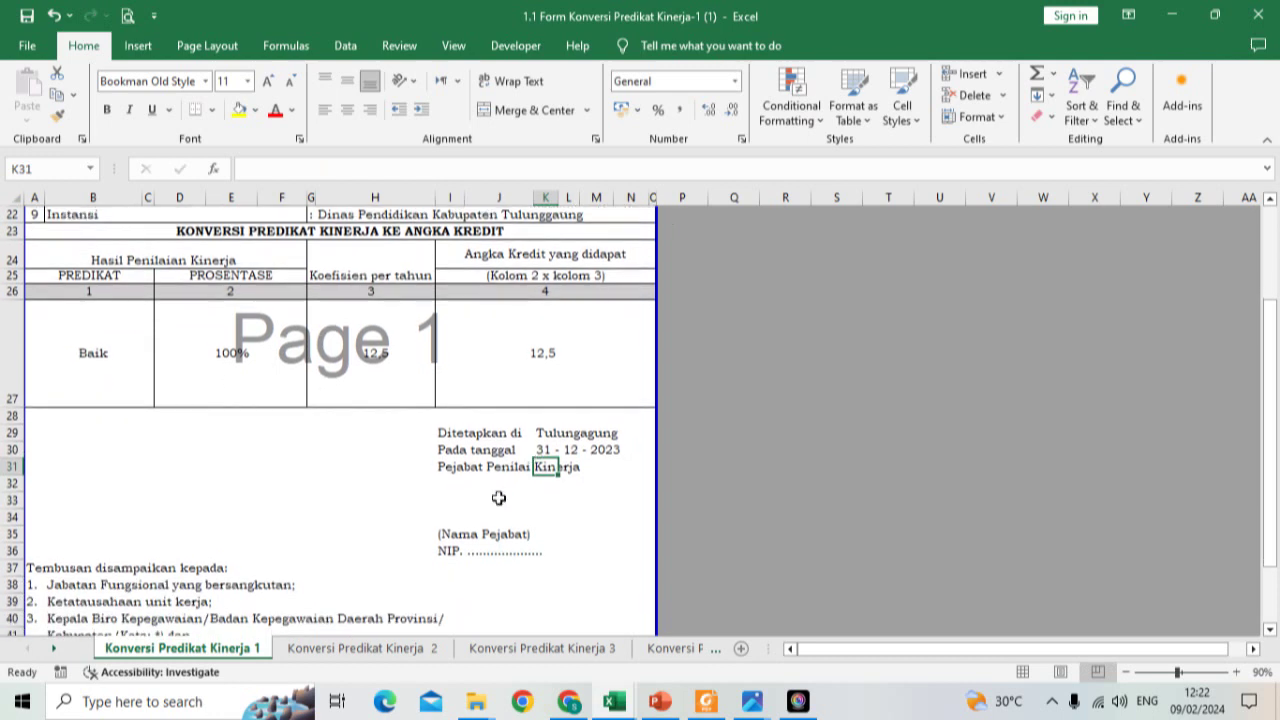
{"action": "left_click", "coordinate": [449, 534]}
{"action": "type", "text": "NAMA"}
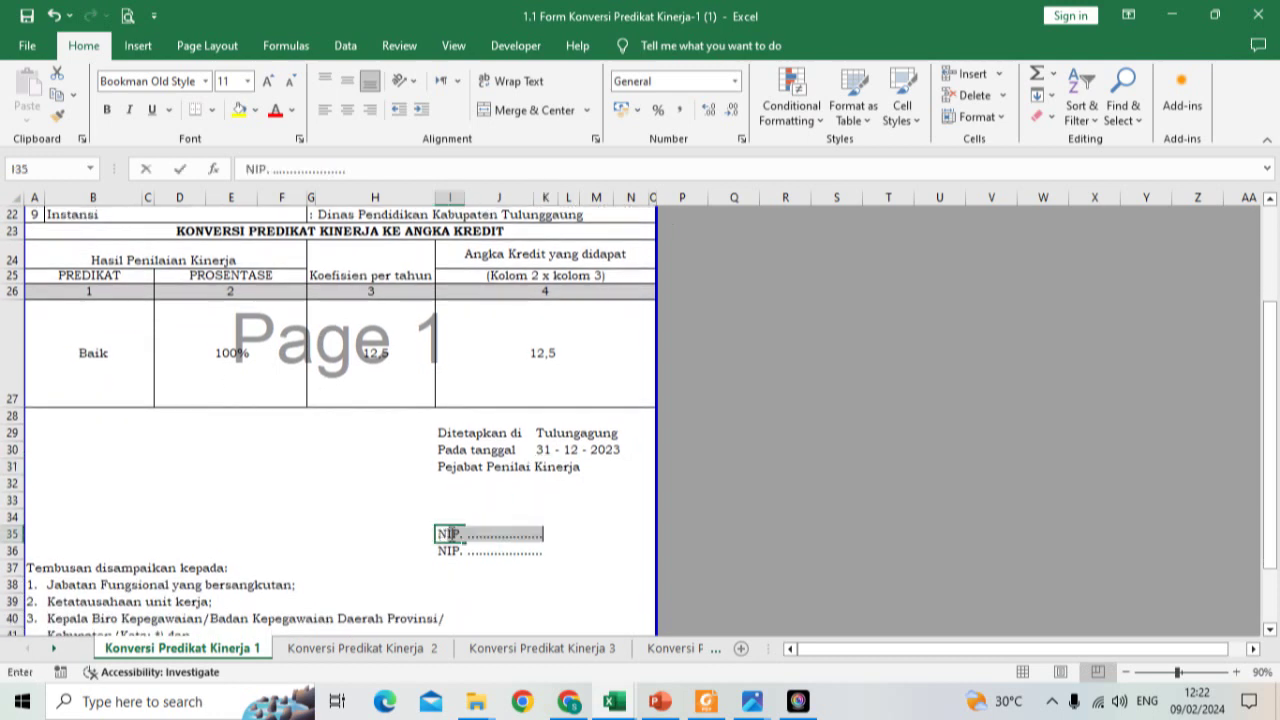
{"action": "type", "text": " KE"}
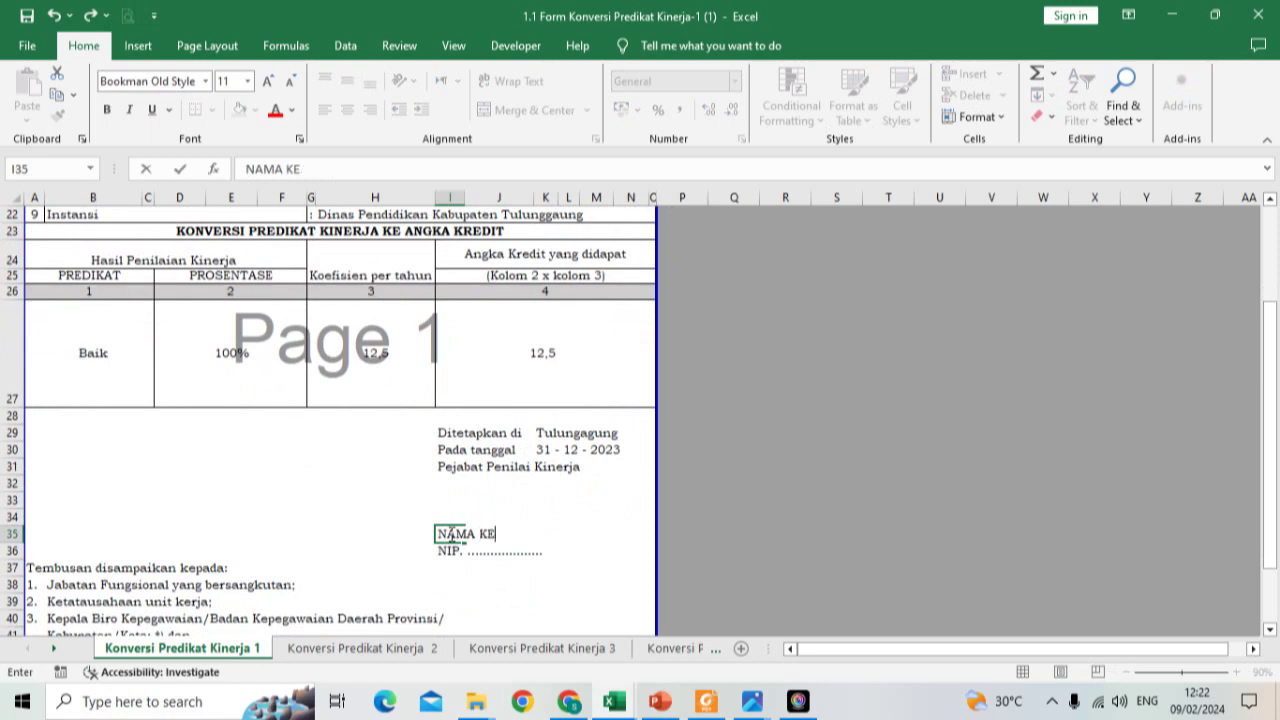
{"action": "type", "text": "PALA SEKOLAH"}
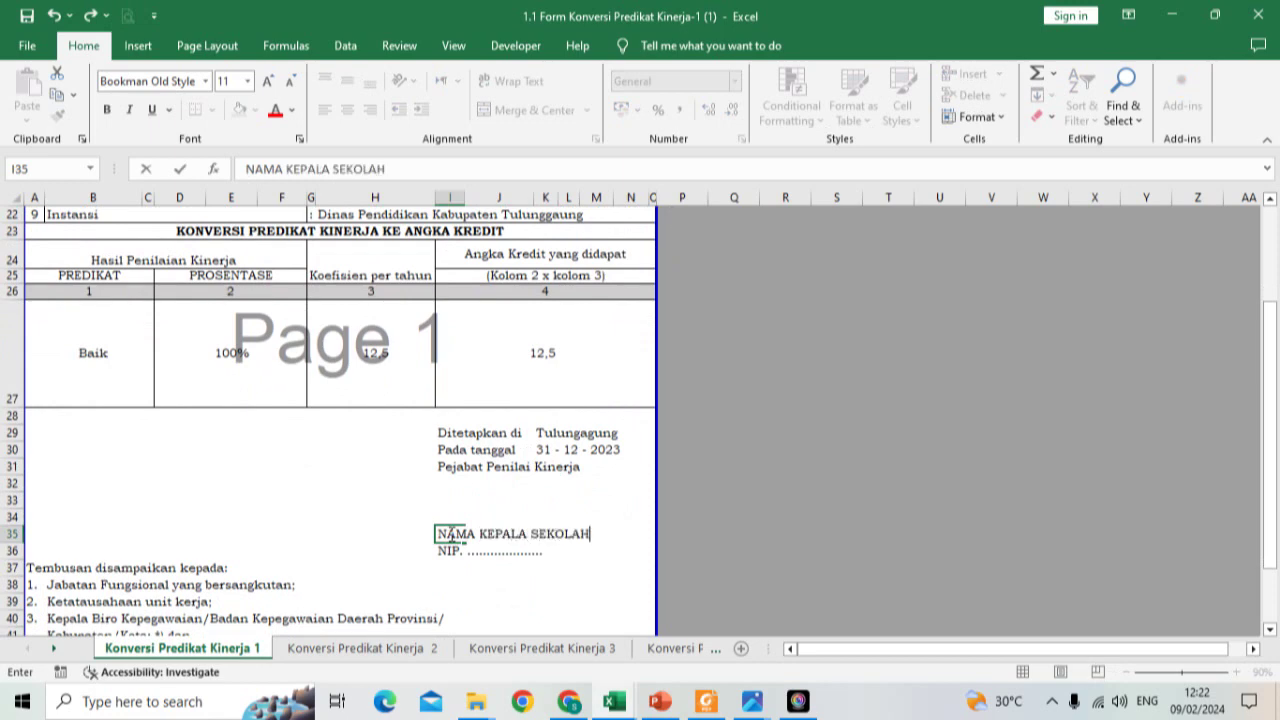
{"action": "type", "text": ", S.Pd"}
{"action": "key", "text": "Return"}
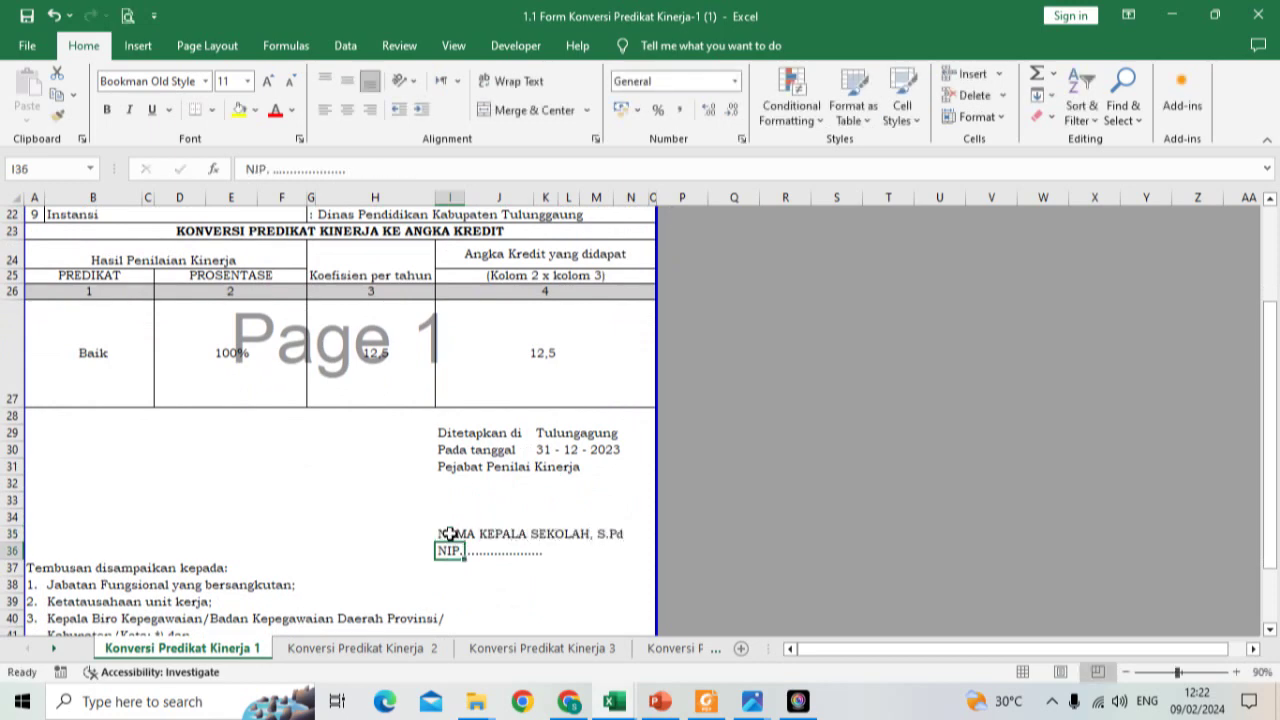
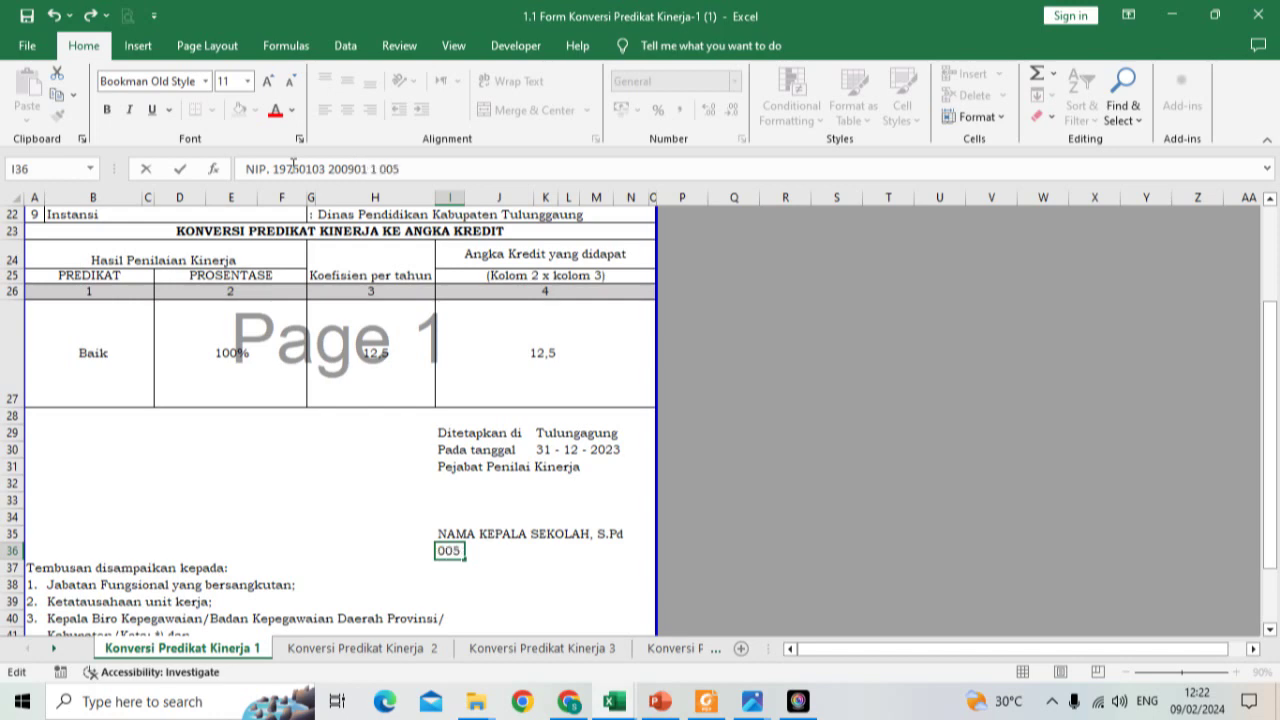
{"action": "key", "text": "Return"}
{"action": "scroll", "coordinate": [252, 275], "scroll_direction": "up", "scroll_amount": 5}
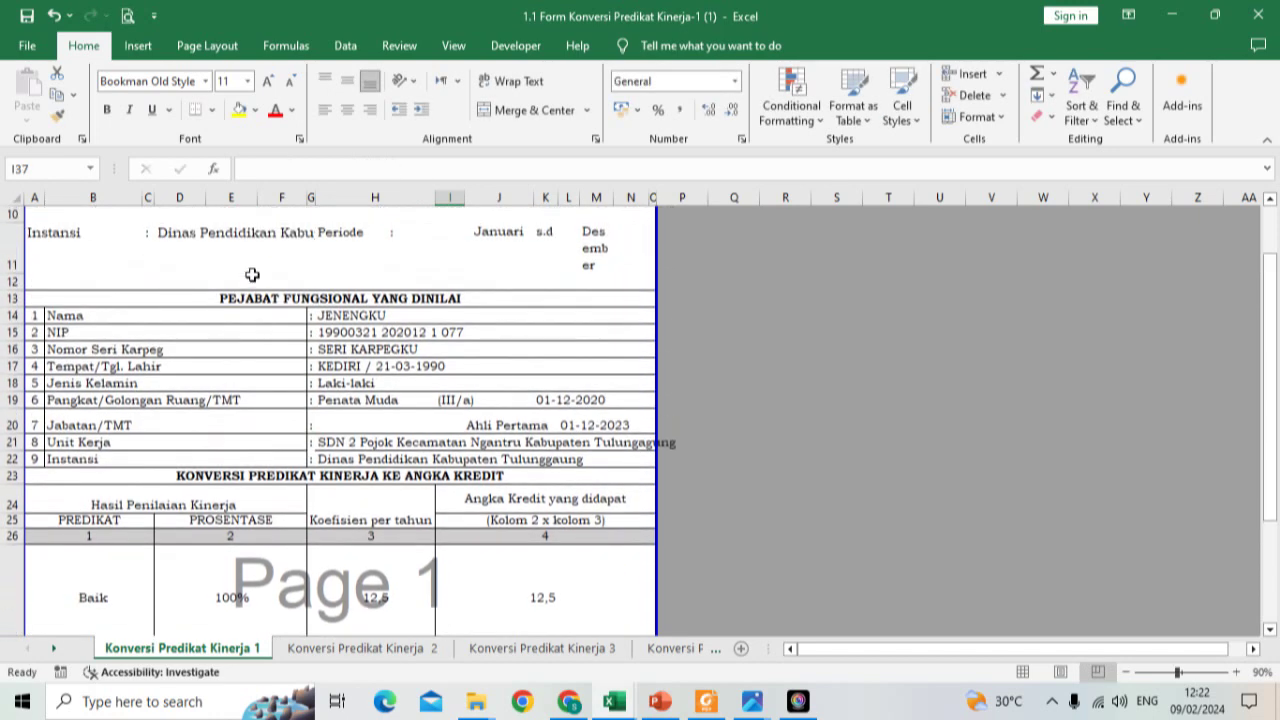
{"action": "left_click", "coordinate": [128, 15]}
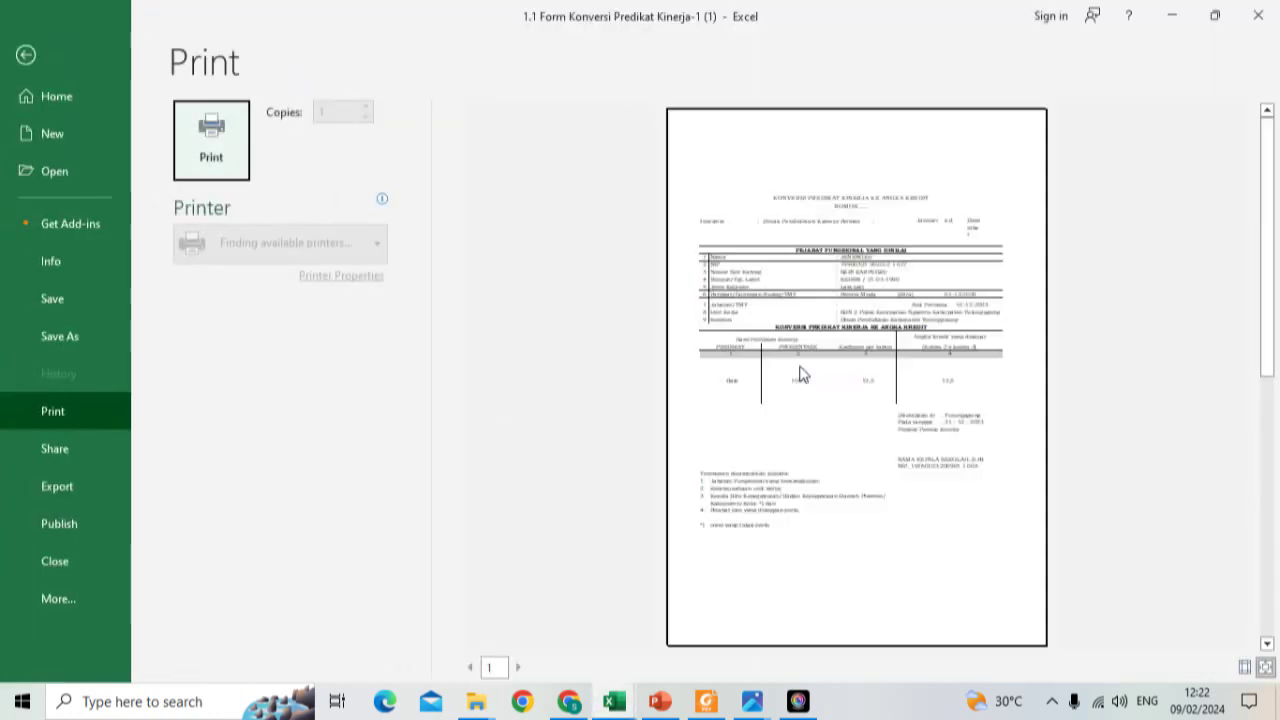
{"action": "left_click", "coordinate": [1265, 668]}
{"action": "left_click_drag", "start_coordinate": [1240, 328], "coordinate": [1240, 385]}
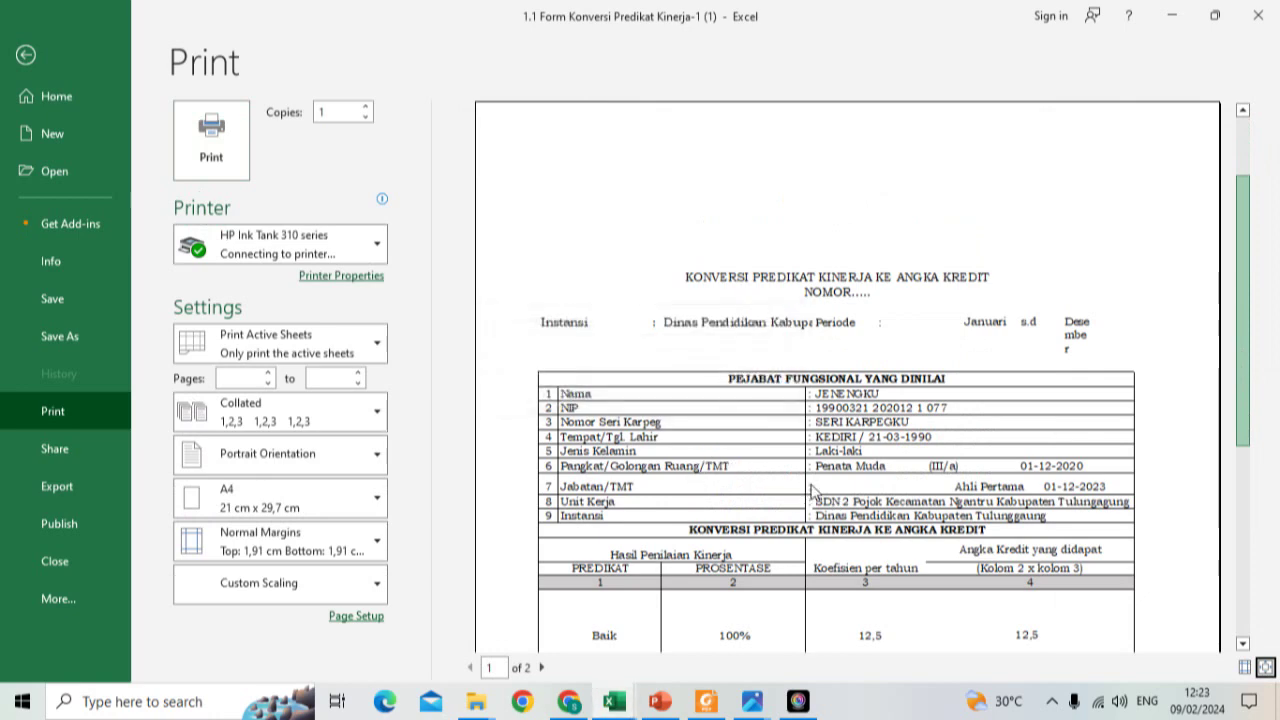
{"action": "scroll", "coordinate": [812, 490], "scroll_direction": "down", "scroll_amount": 3}
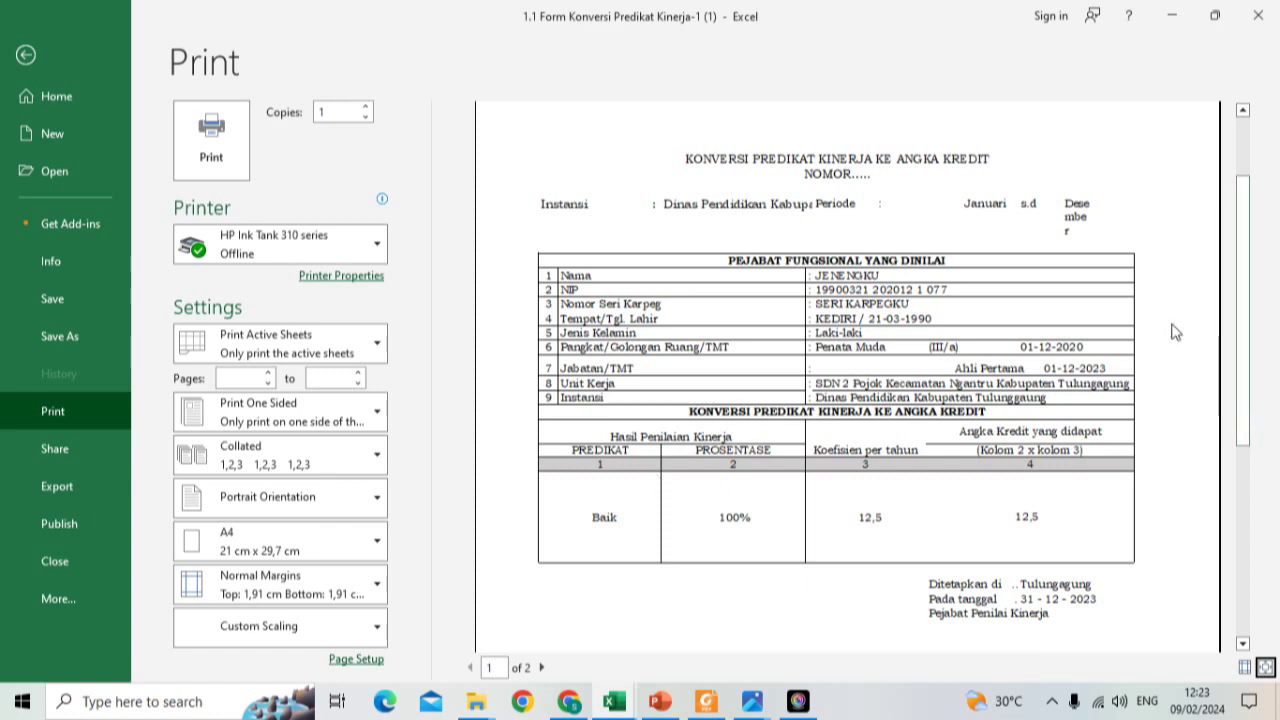
{"action": "left_click", "coordinate": [1241, 645]}
{"action": "left_click", "coordinate": [1241, 645]}
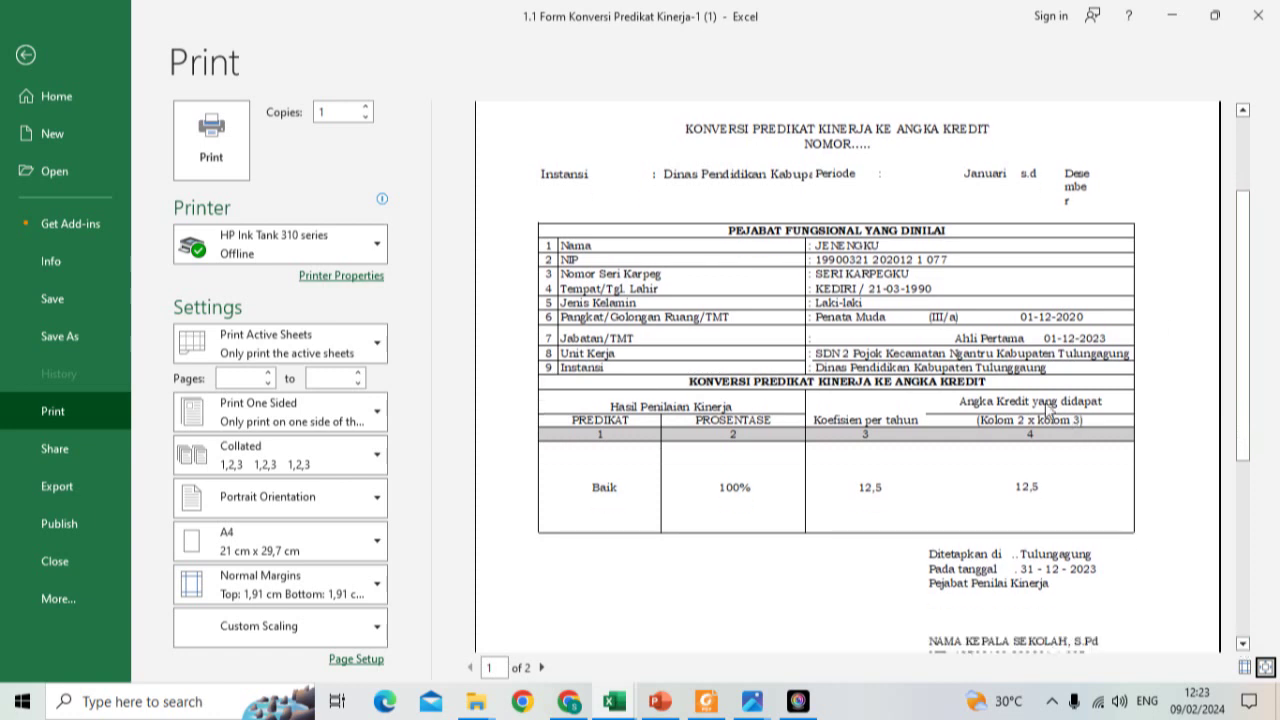
{"action": "scroll", "coordinate": [1045, 402], "scroll_direction": "down", "scroll_amount": 1}
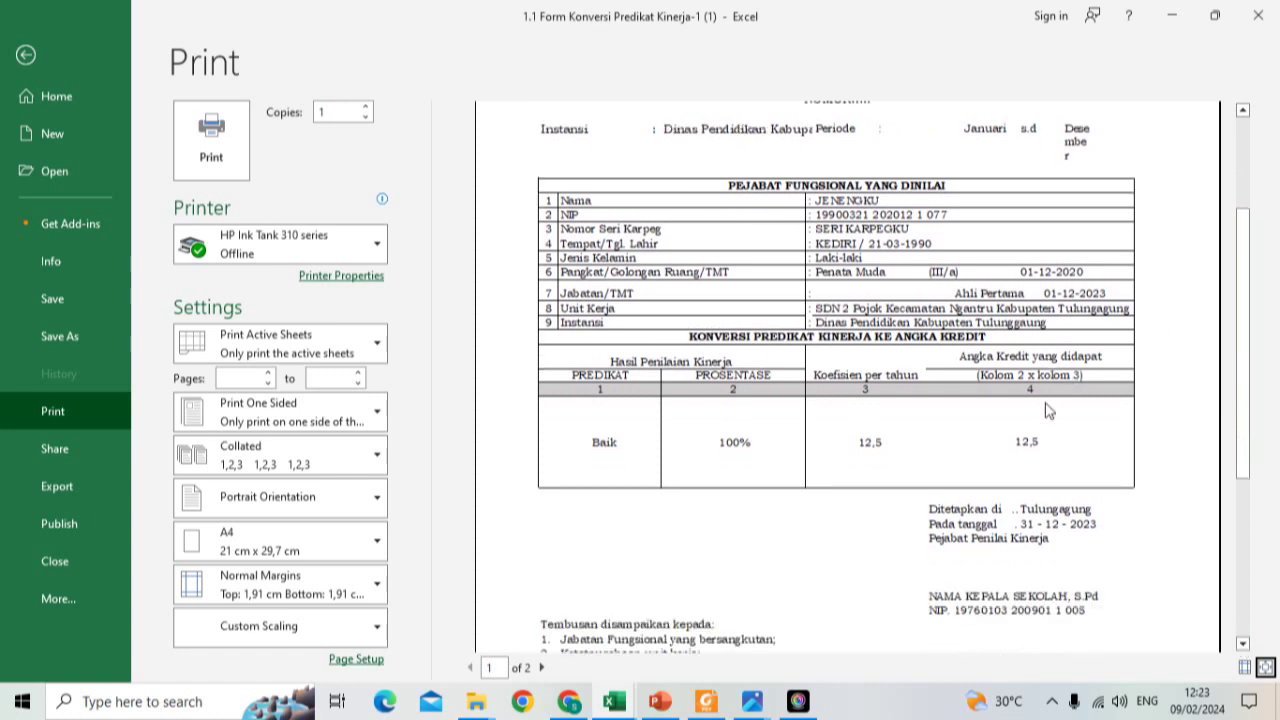
{"action": "left_click", "coordinate": [25, 57]}
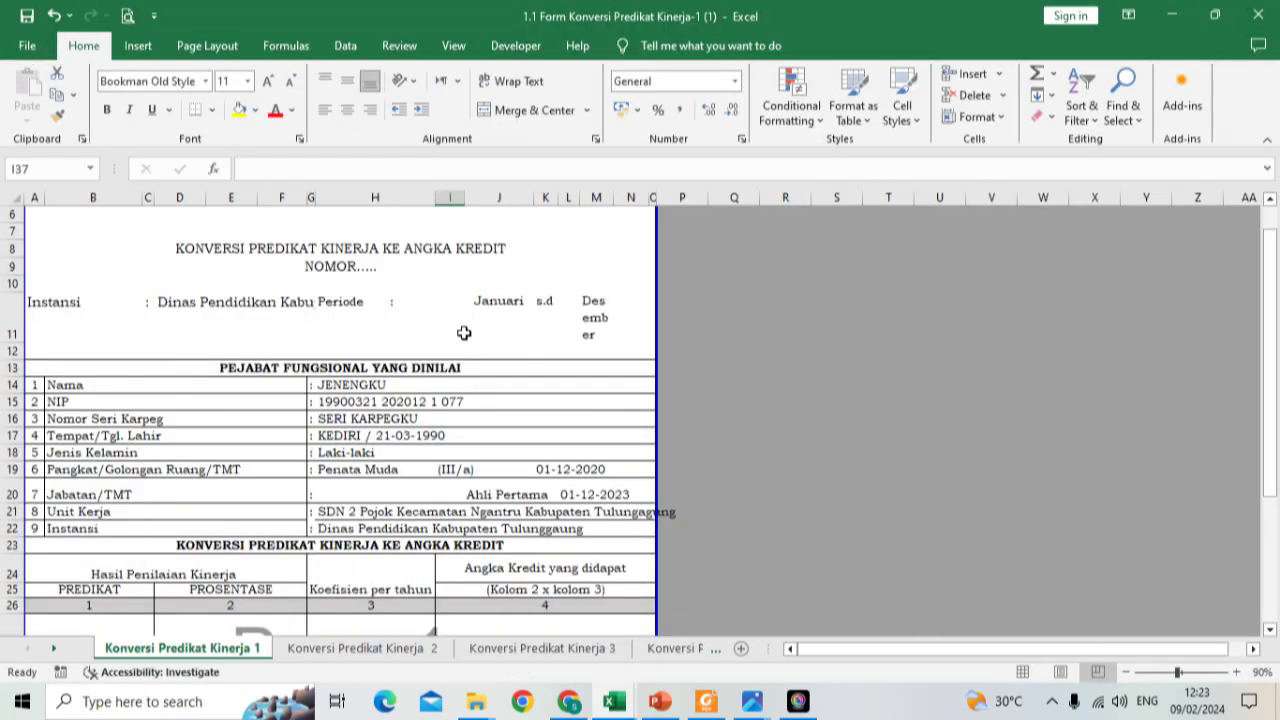
Step: Go to the Akumulasi Angka Kredit sheet and review its contents
{"action": "left_click", "coordinate": [53, 648]}
{"action": "left_click", "coordinate": [53, 648]}
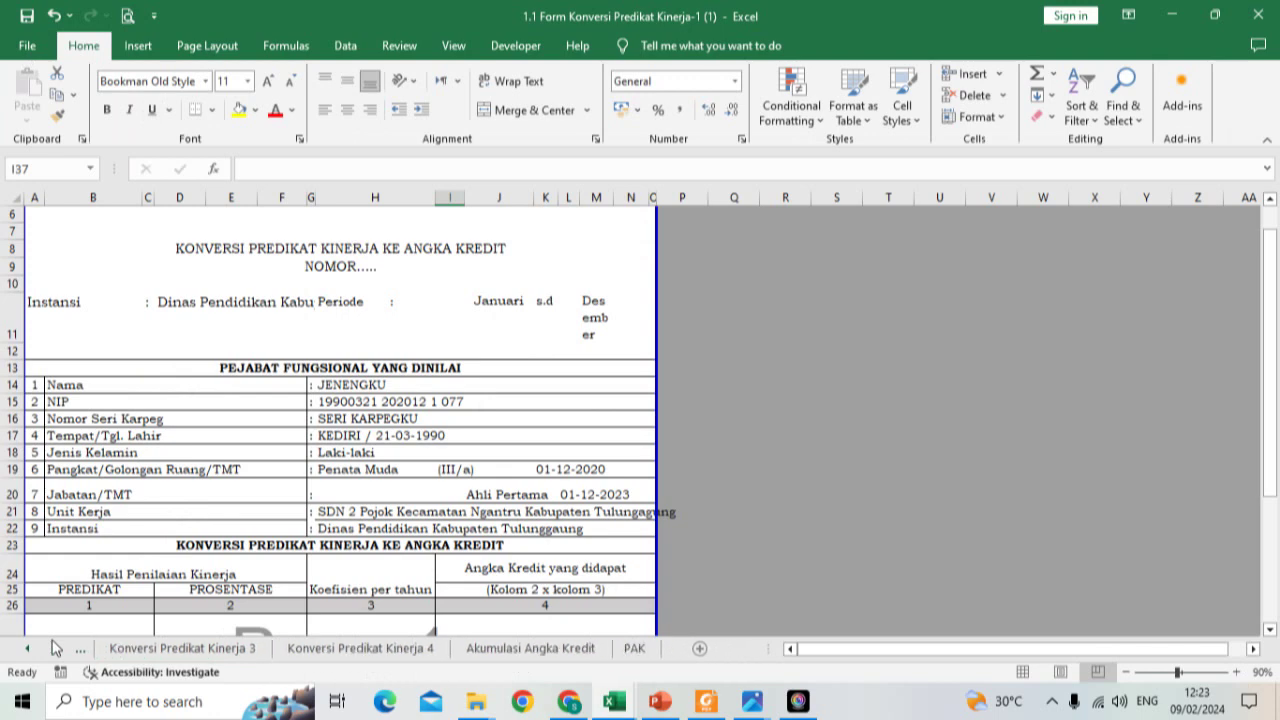
{"action": "left_click", "coordinate": [565, 648]}
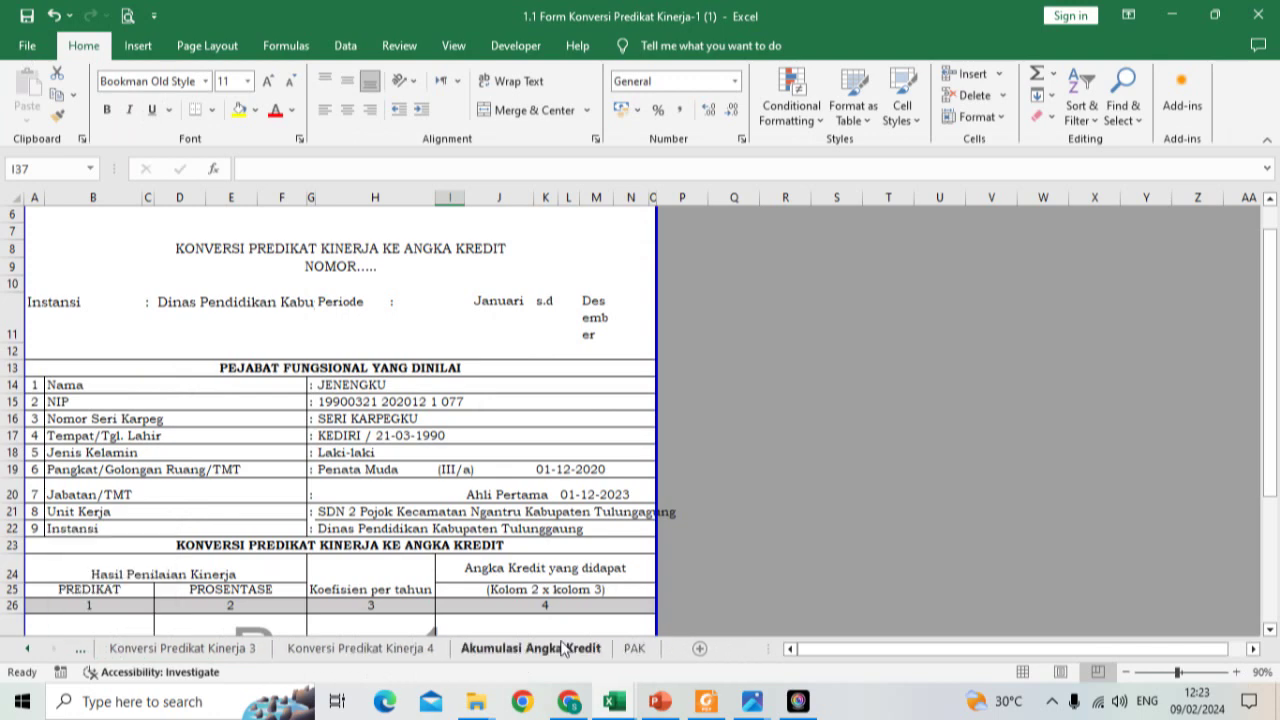
{"action": "scroll", "coordinate": [560, 402], "scroll_direction": "up", "scroll_amount": 2}
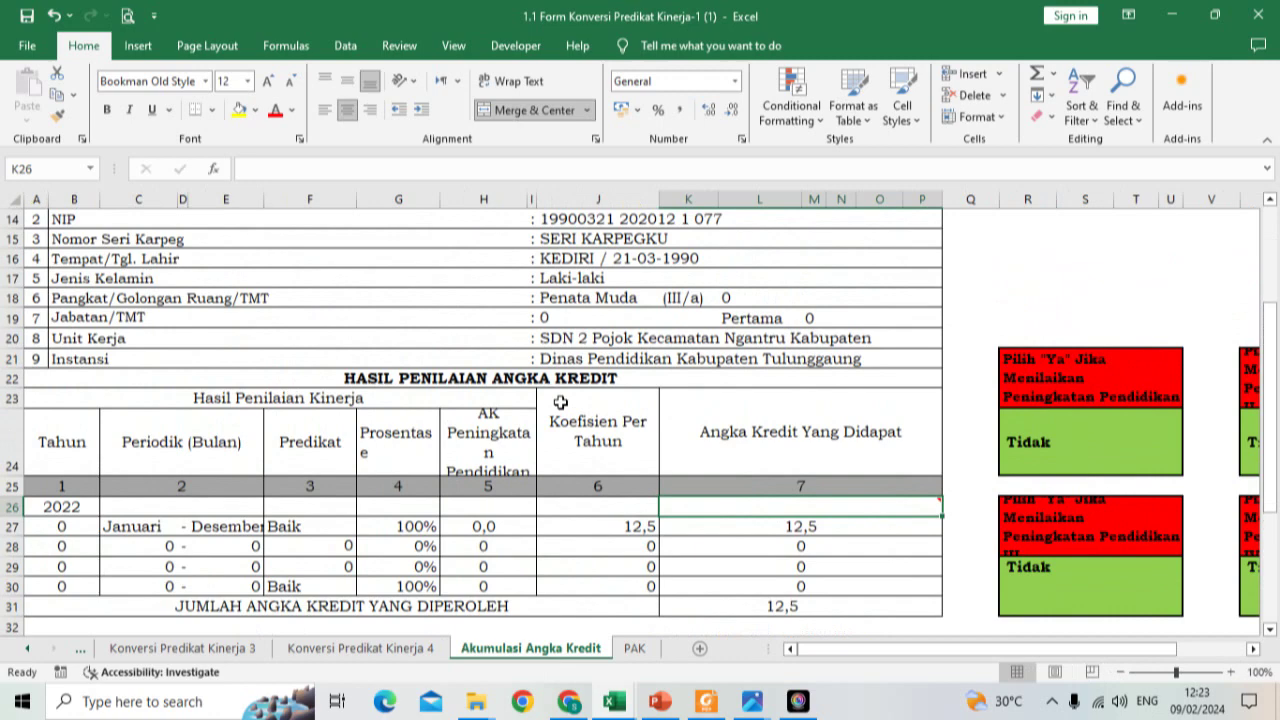
{"action": "scroll", "coordinate": [728, 300], "scroll_direction": "up", "scroll_amount": 1}
{"action": "scroll", "coordinate": [709, 286], "scroll_direction": "up", "scroll_amount": 1}
{"action": "scroll", "coordinate": [709, 286], "scroll_direction": "up", "scroll_amount": 2}
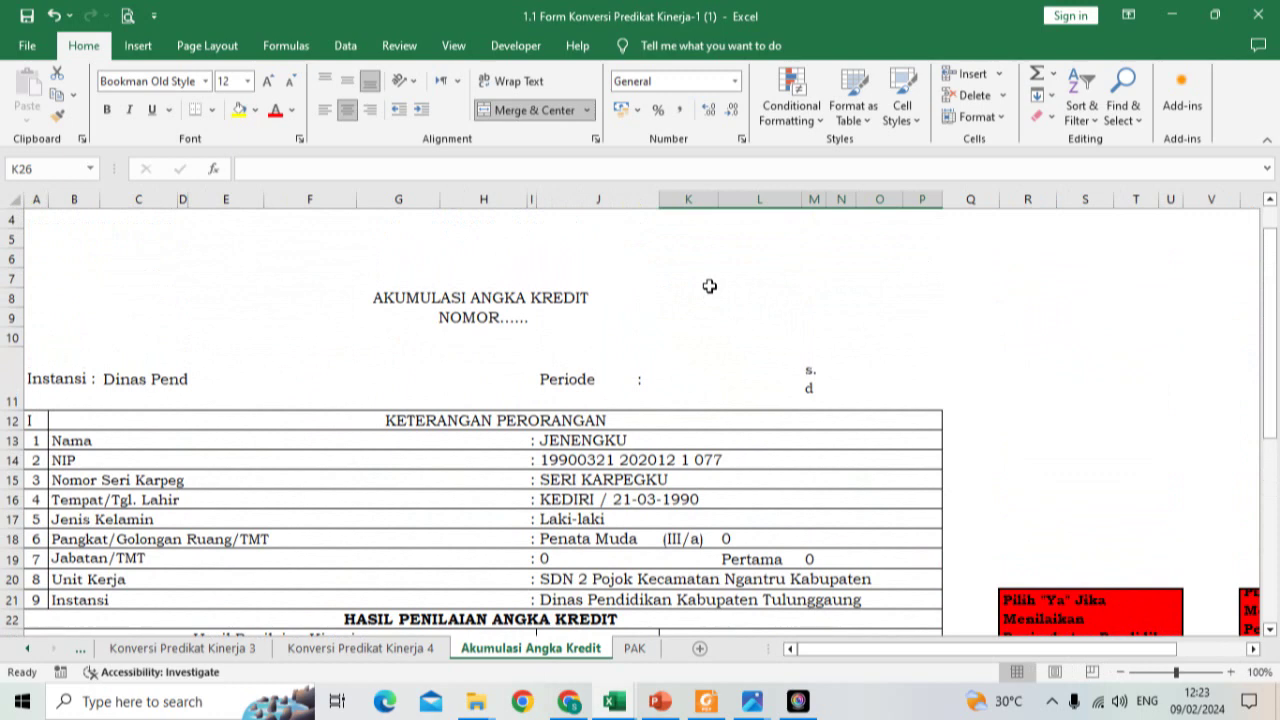
{"action": "scroll", "coordinate": [709, 286], "scroll_direction": "down", "scroll_amount": 3}
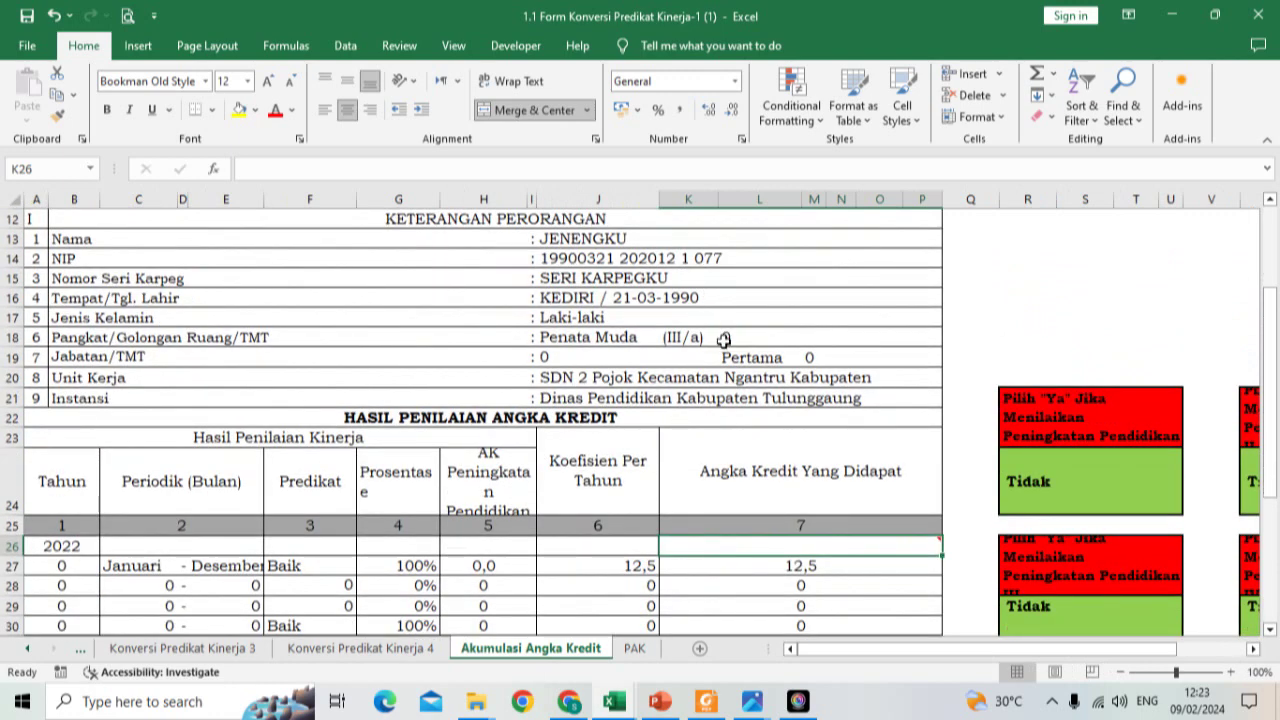
Step: Inspect the L18 formula and the G24 Prosentase header, then return to Konversi Predikat Kinerja 1
{"action": "left_click", "coordinate": [724, 340]}
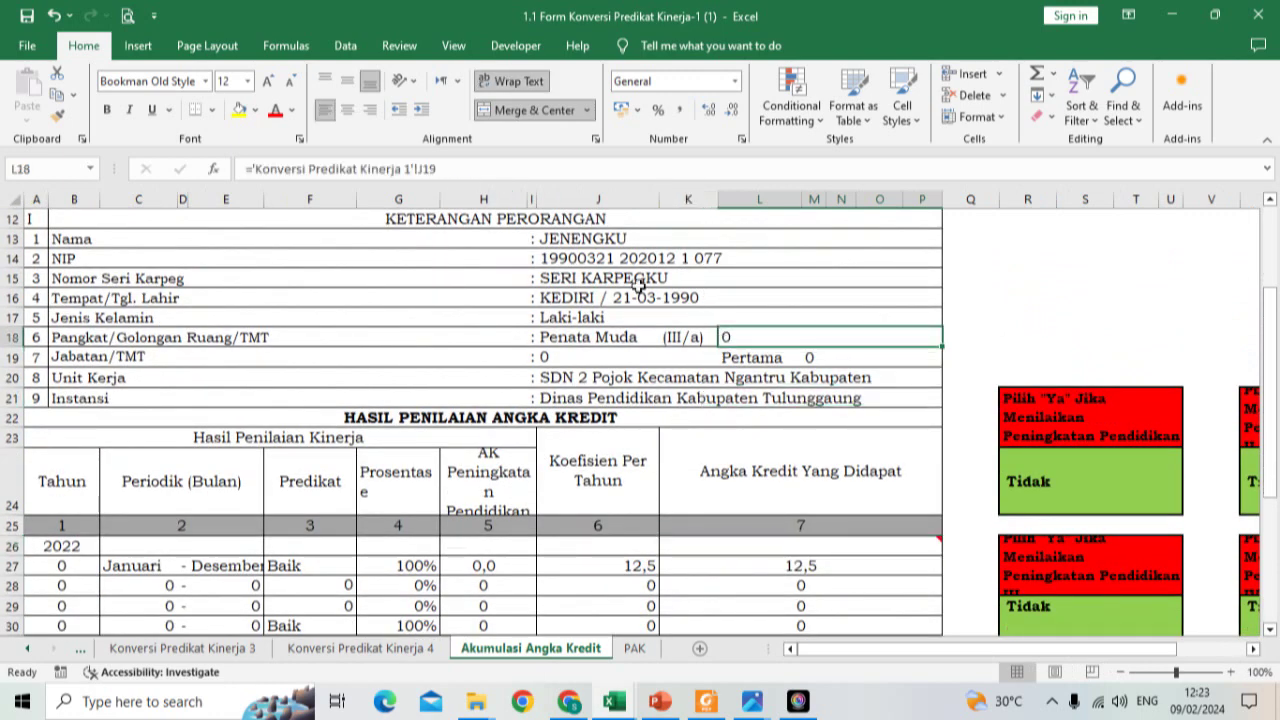
{"action": "left_click_drag", "start_coordinate": [505, 358], "coordinate": [423, 458]}
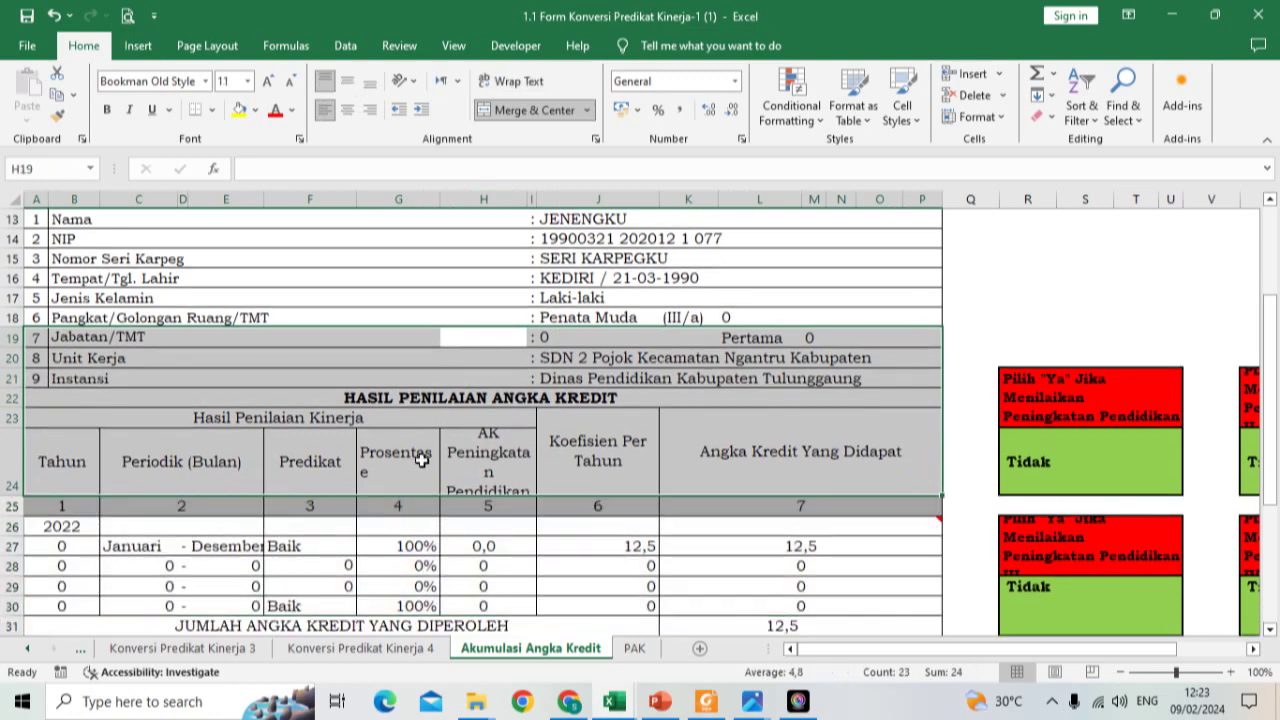
{"action": "left_click", "coordinate": [421, 460]}
{"action": "left_click", "coordinate": [27, 648]}
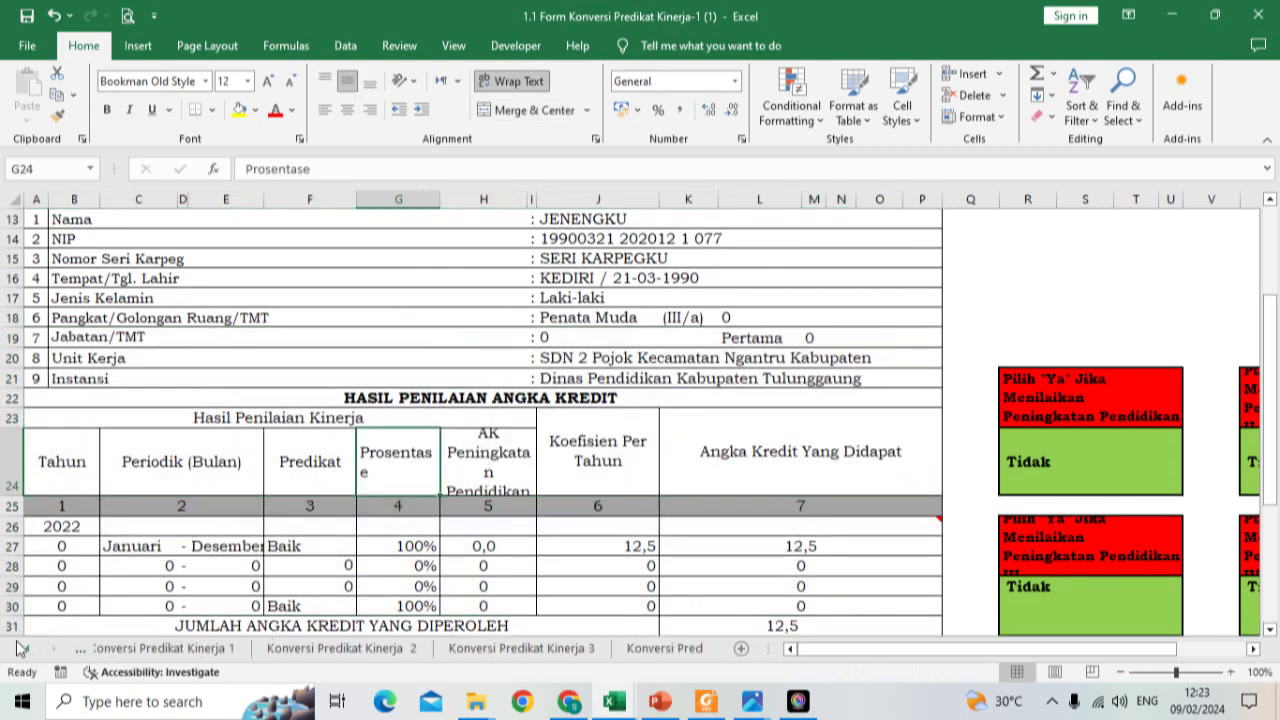
{"action": "left_click", "coordinate": [186, 652]}
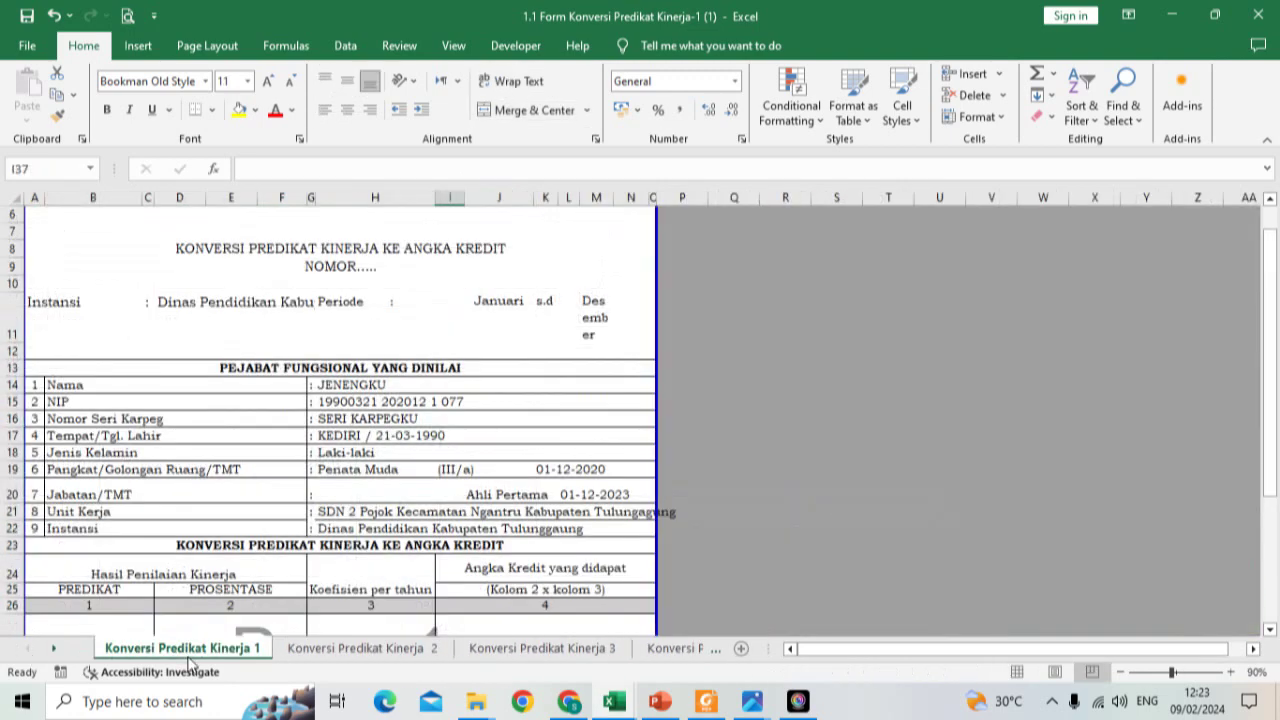
Step: Move the 01-12-2020 date from K19 one column left into J19
{"action": "left_click", "coordinate": [550, 469]}
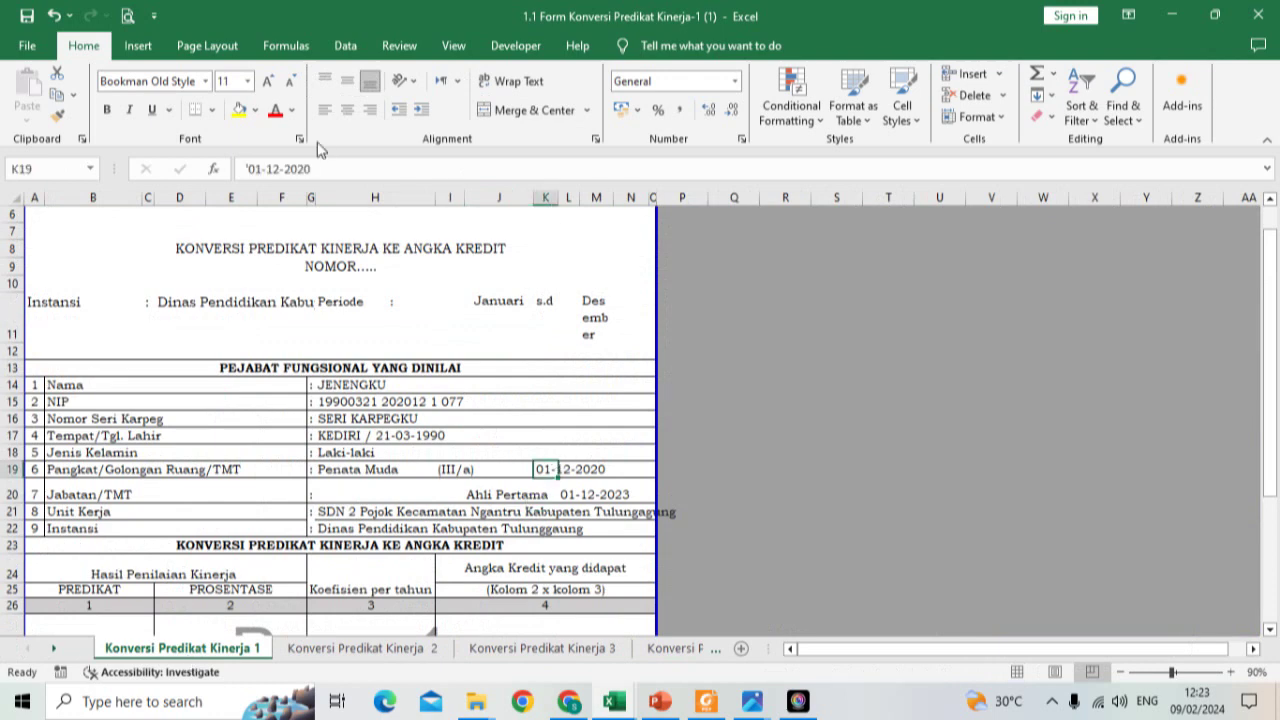
{"action": "left_click_drag", "start_coordinate": [322, 168], "coordinate": [245, 168]}
{"action": "key", "text": "ctrl+c"}
{"action": "key", "text": "BackSpace"}
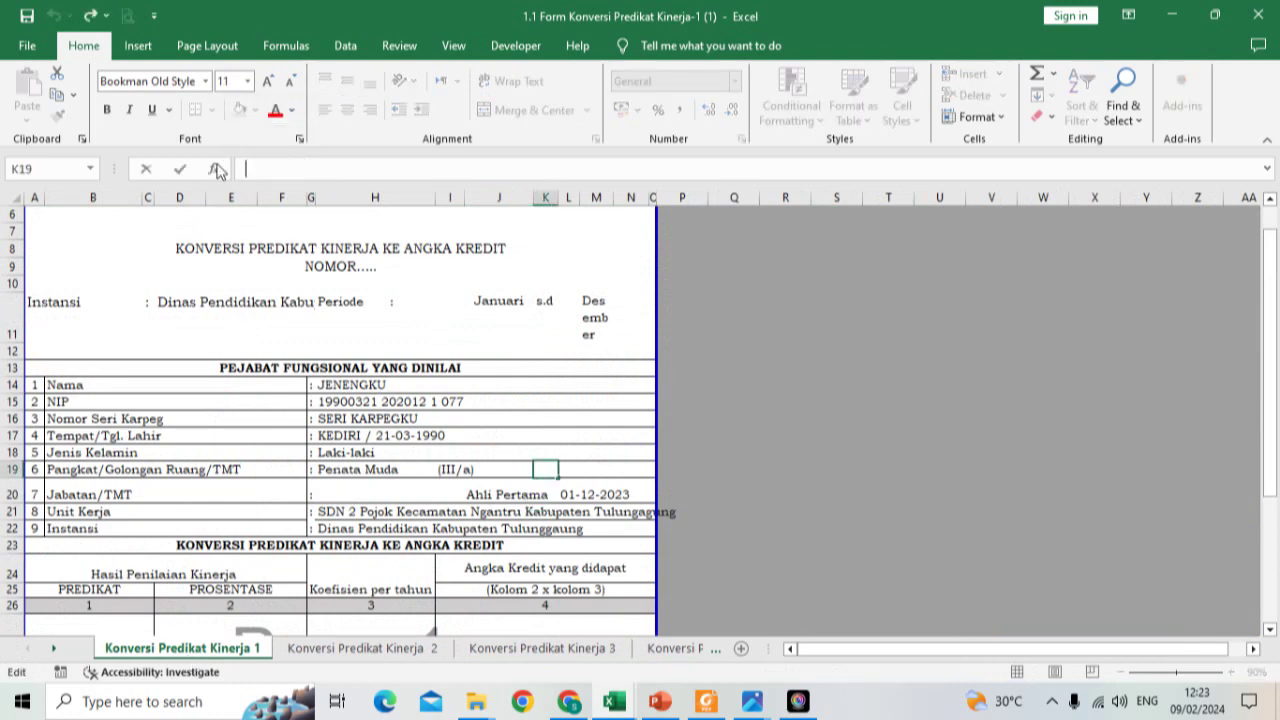
{"action": "left_click", "coordinate": [501, 465]}
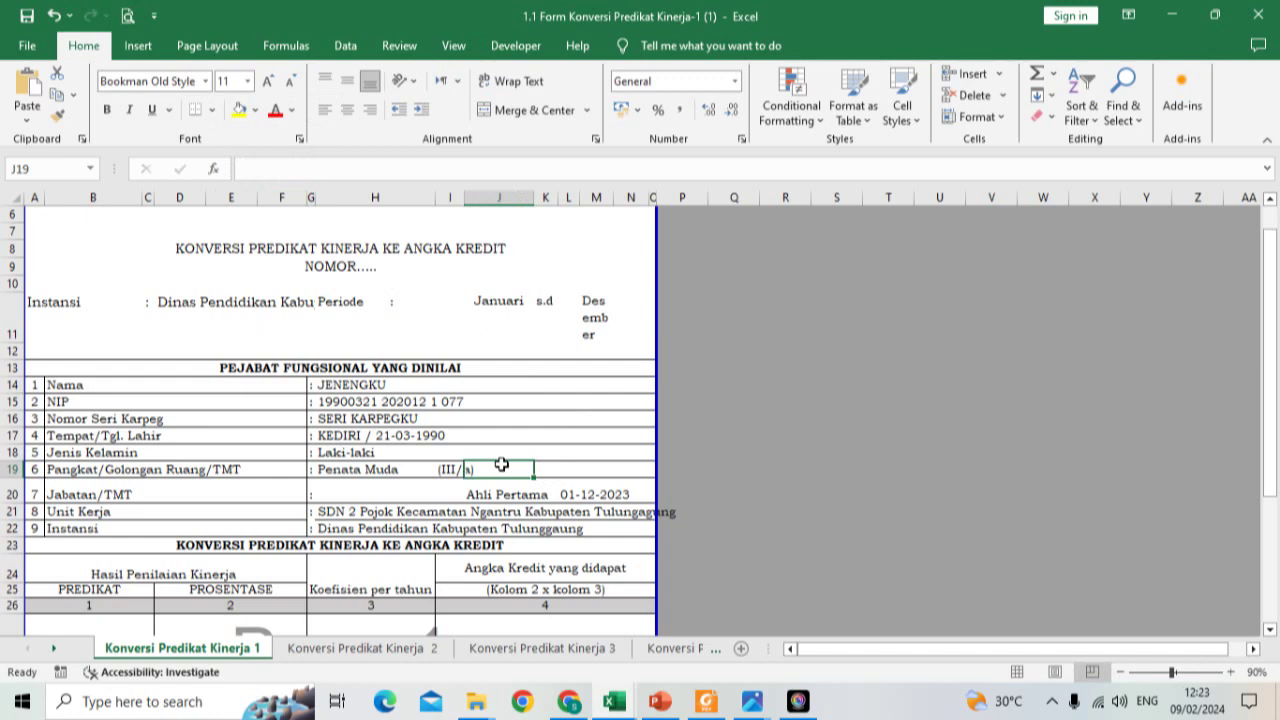
{"action": "left_click", "coordinate": [305, 170]}
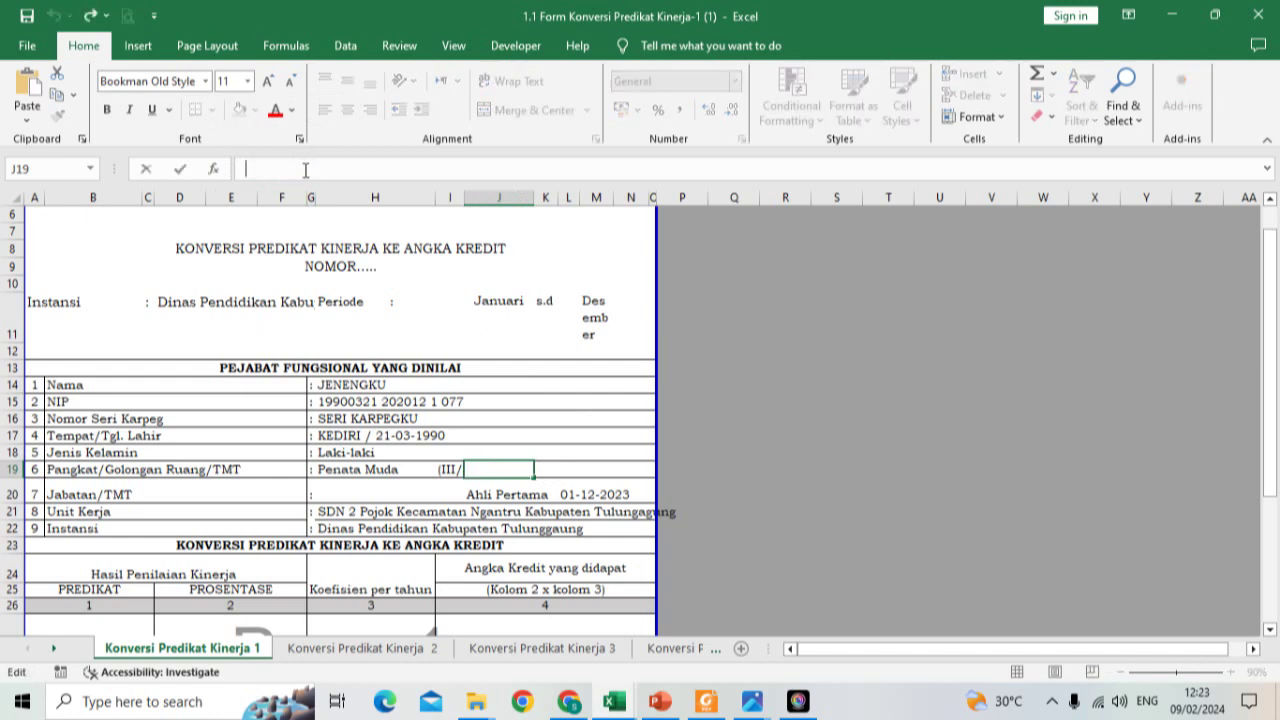
{"action": "key", "text": "ctrl+v"}
{"action": "left_click", "coordinate": [375, 385]}
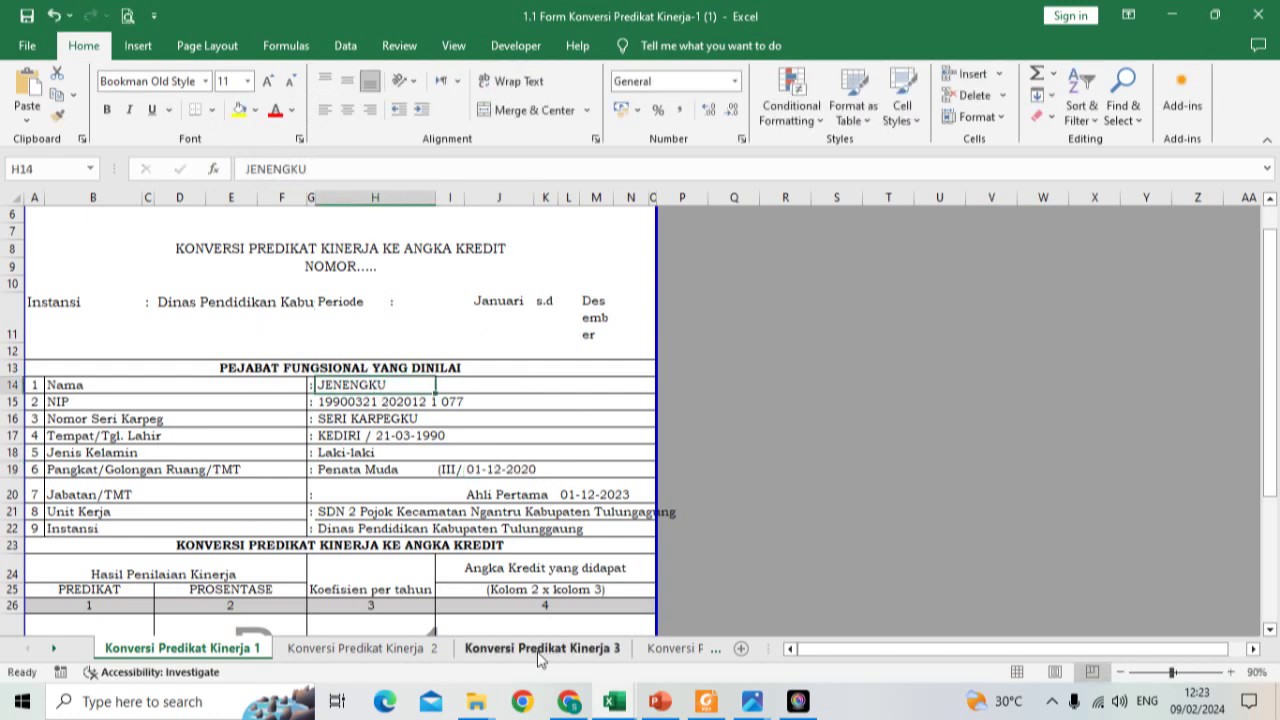
Step: Check the linked date formula in M19 on Akumulasi Angka Kredit, then return to Konversi Predikat Kinerja 1
{"action": "left_click", "coordinate": [664, 650]}
{"action": "left_click", "coordinate": [664, 650]}
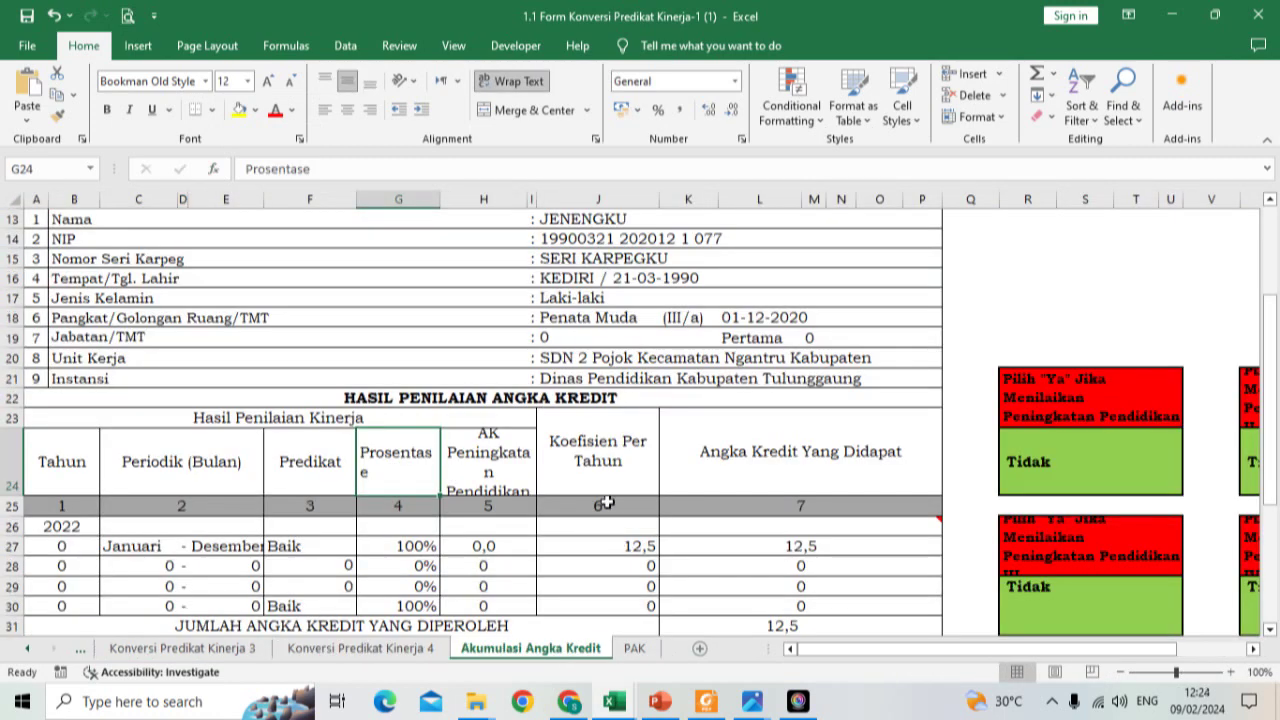
{"action": "left_click", "coordinate": [803, 341]}
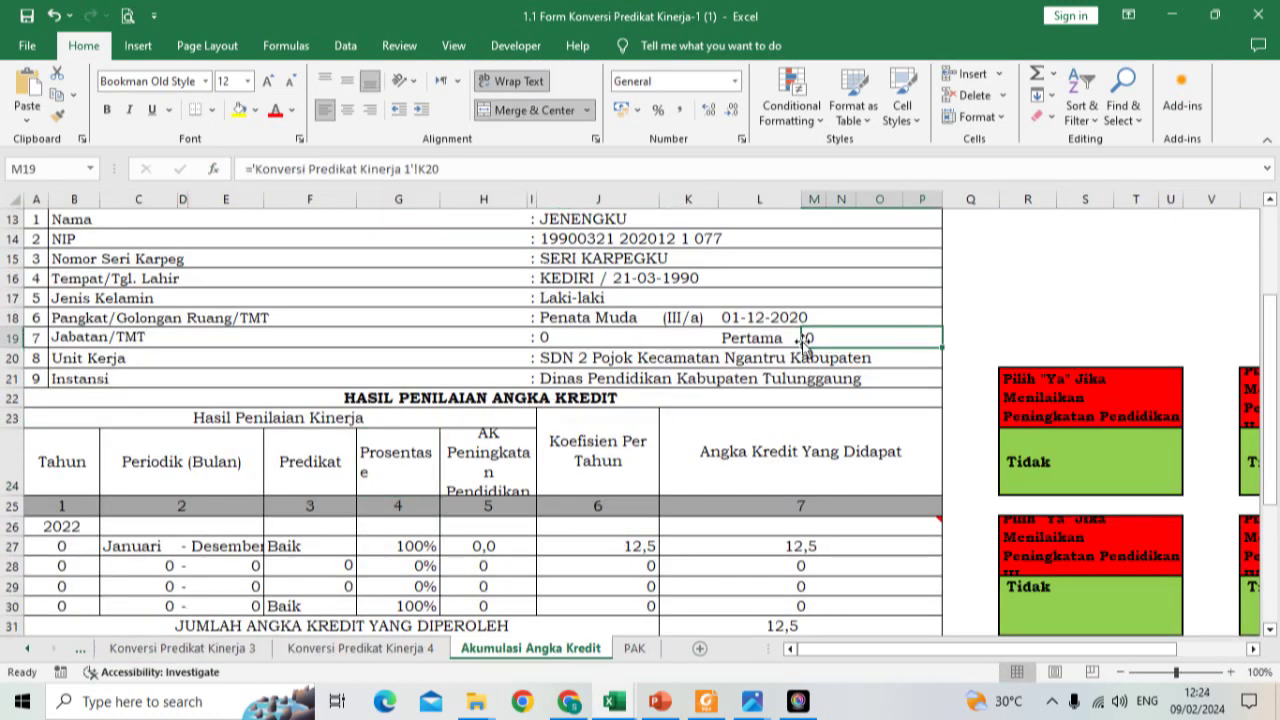
{"action": "left_click", "coordinate": [29, 651]}
{"action": "left_click", "coordinate": [29, 651]}
{"action": "left_click", "coordinate": [167, 655]}
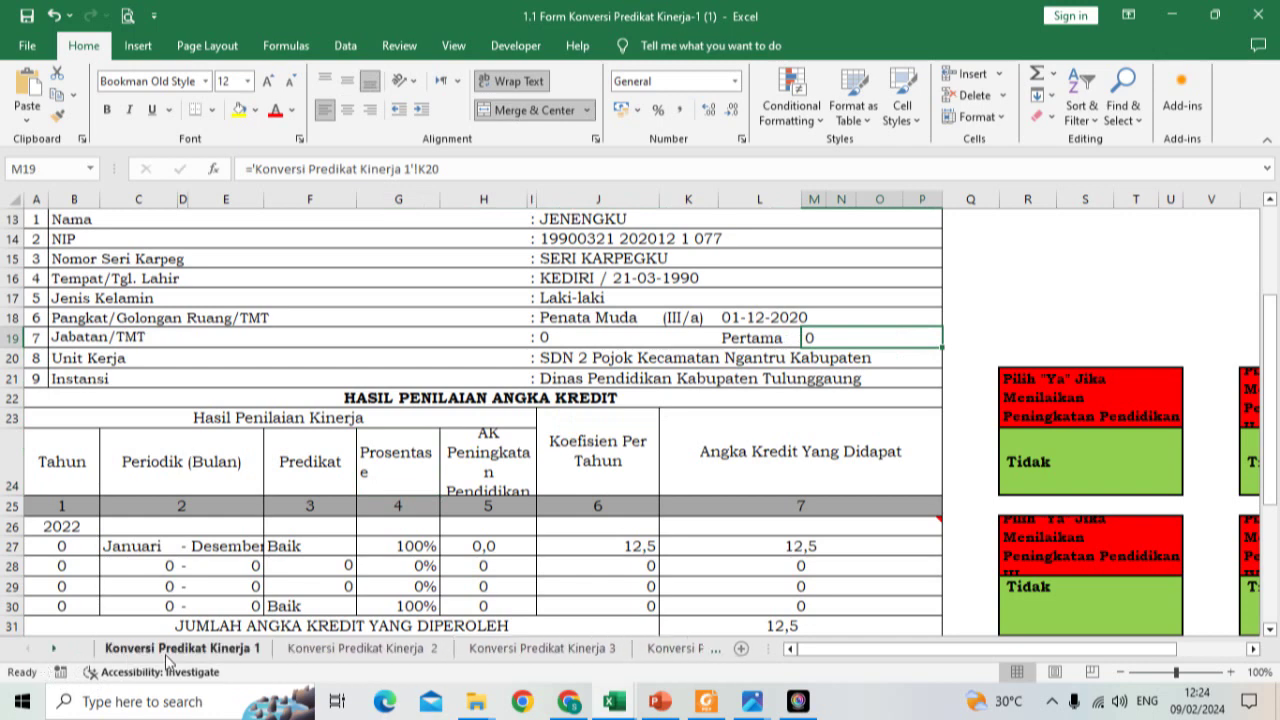
Step: Move the 01-12-2023 date from L20 into K20 and preview the printout
{"action": "left_click", "coordinate": [565, 494]}
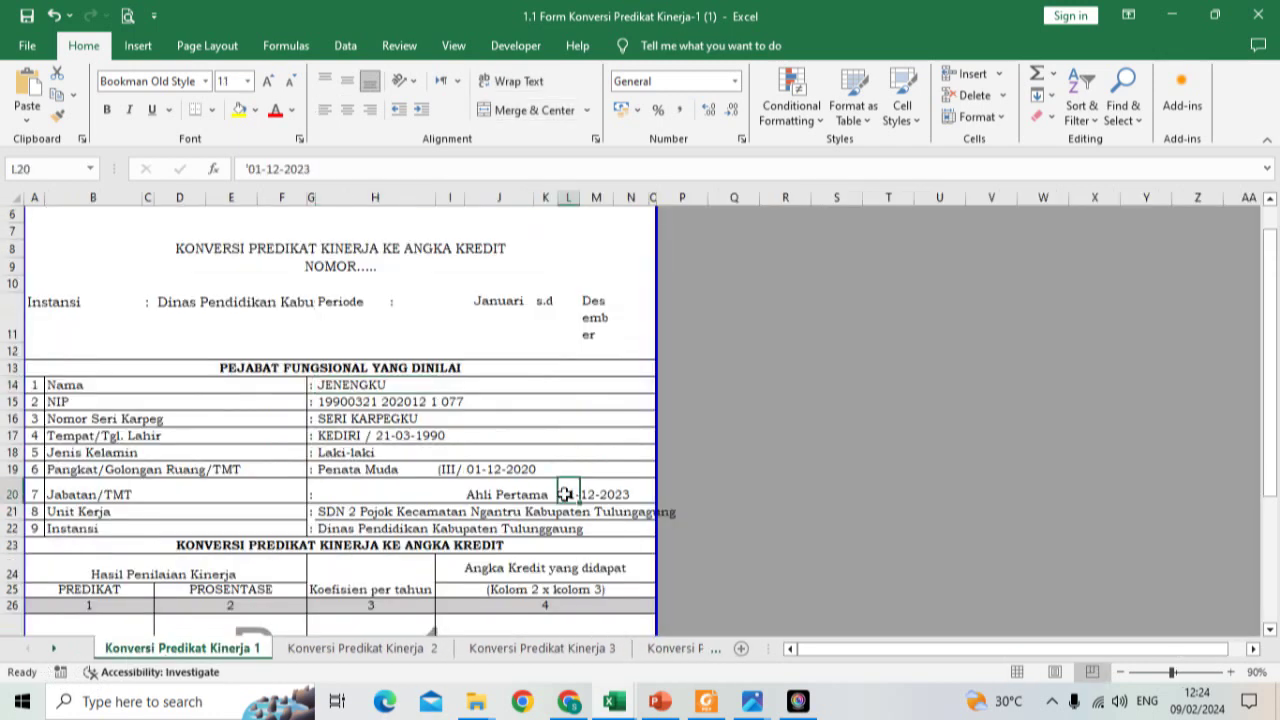
{"action": "left_click_drag", "start_coordinate": [327, 168], "coordinate": [153, 161]}
{"action": "key", "text": "ctrl+c"}
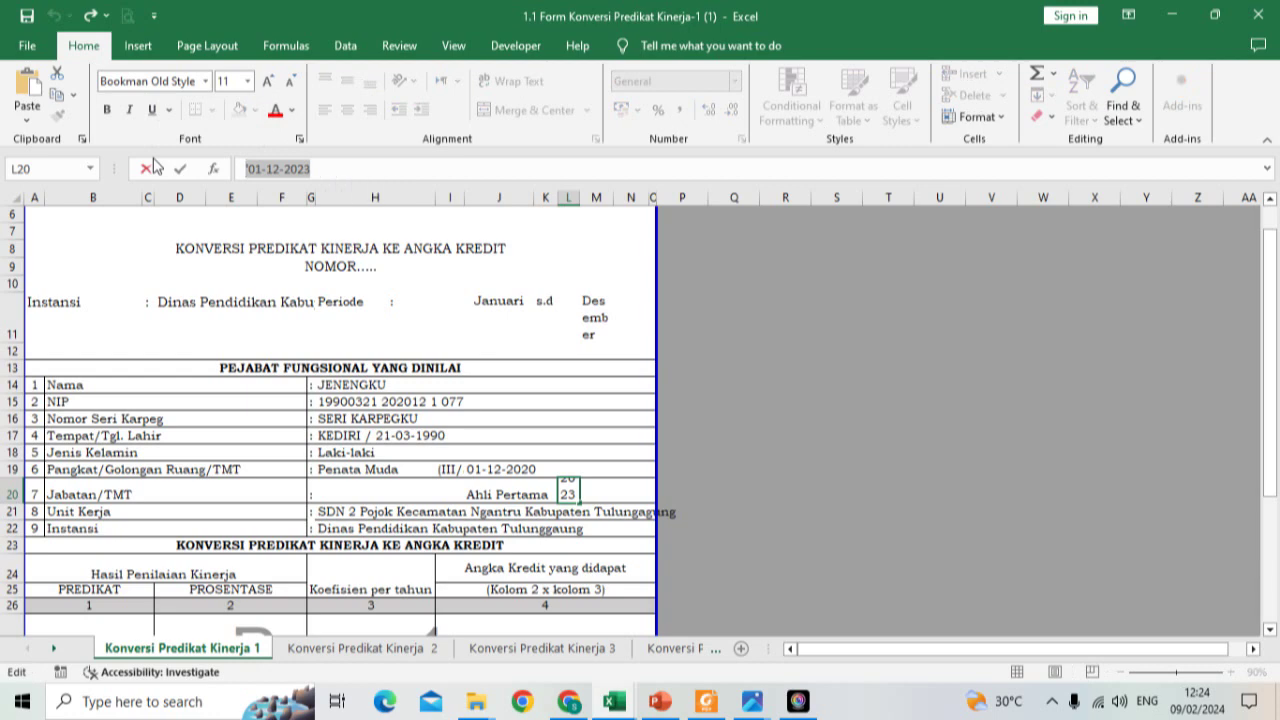
{"action": "key", "text": "BackSpace"}
{"action": "left_click", "coordinate": [546, 488]}
{"action": "left_click", "coordinate": [328, 168]}
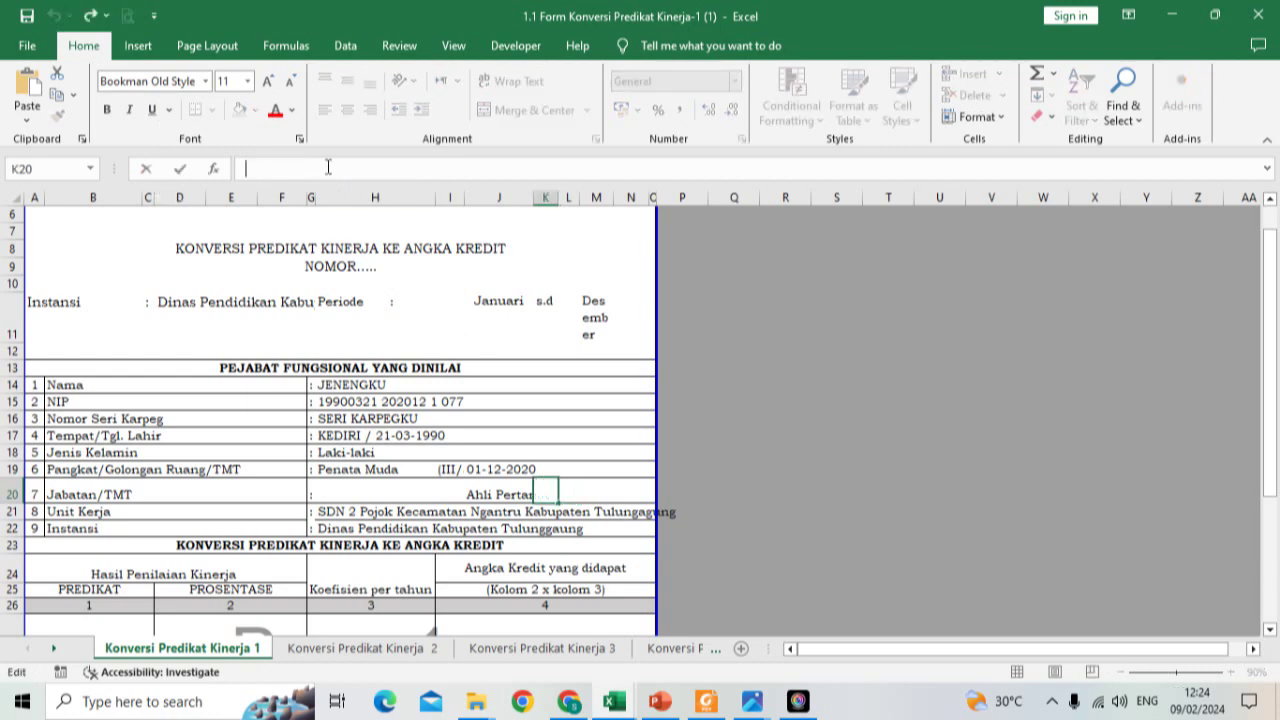
{"action": "key", "text": "ctrl+v"}
{"action": "left_click", "coordinate": [345, 413]}
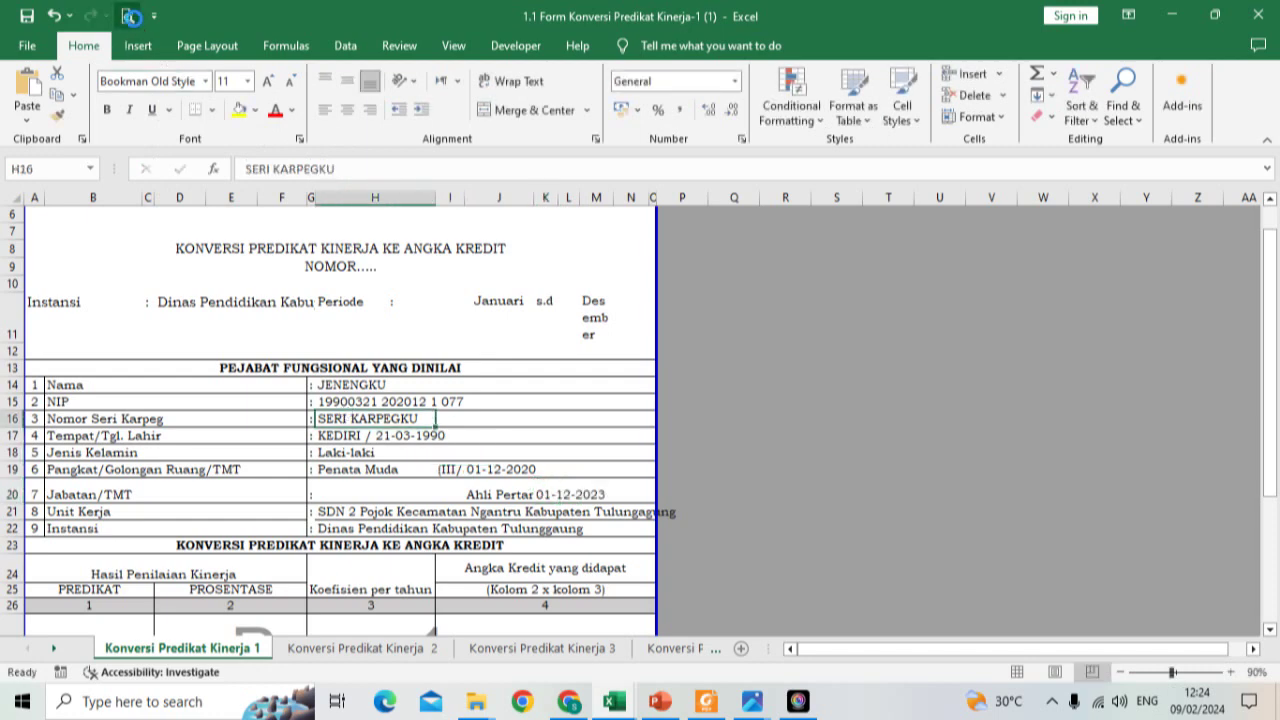
{"action": "left_click", "coordinate": [129, 16]}
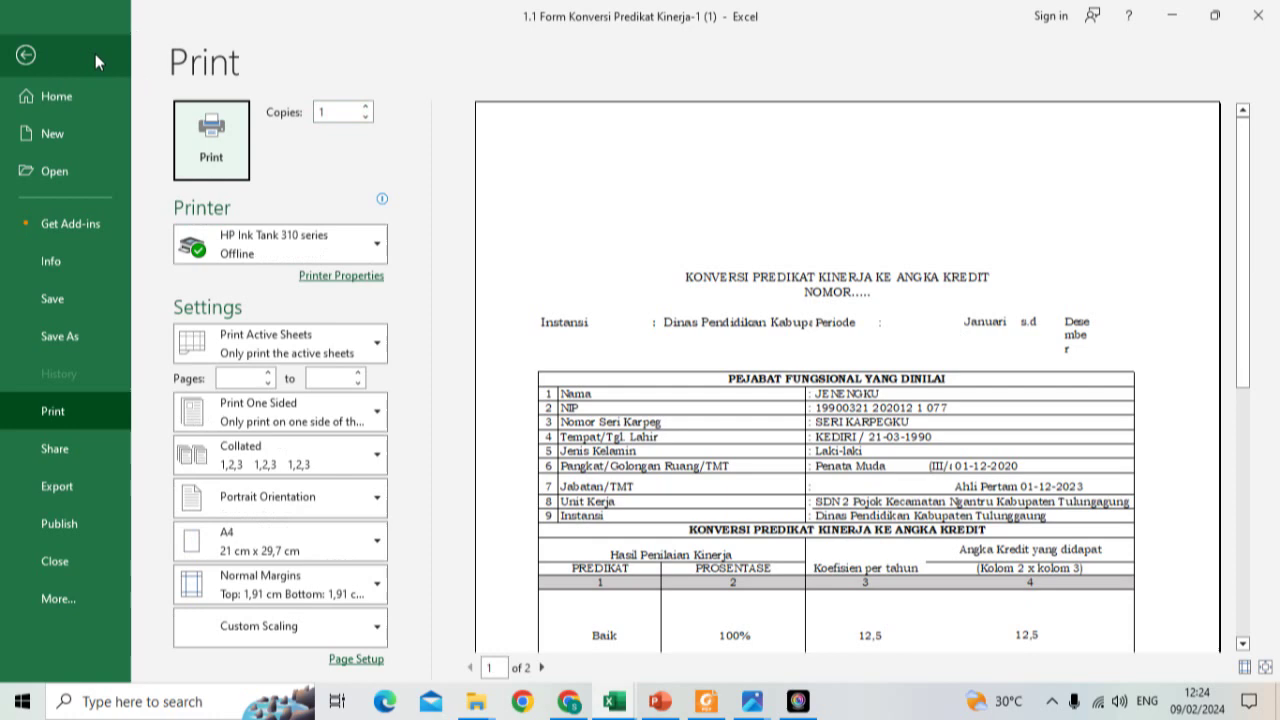
Step: Widen column I so (III/a) and Ahli Pertama fit, rechecking in print preview
{"action": "left_click", "coordinate": [28, 55]}
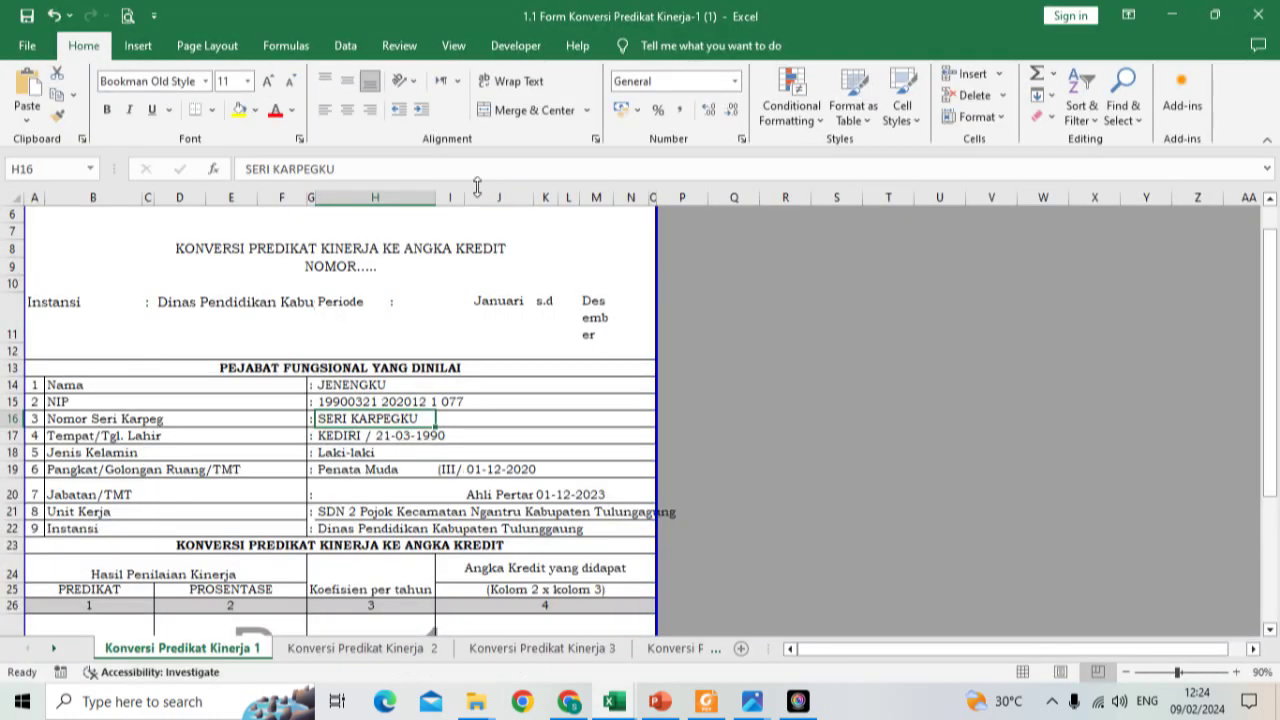
{"action": "left_click_drag", "start_coordinate": [465, 198], "coordinate": [570, 199]}
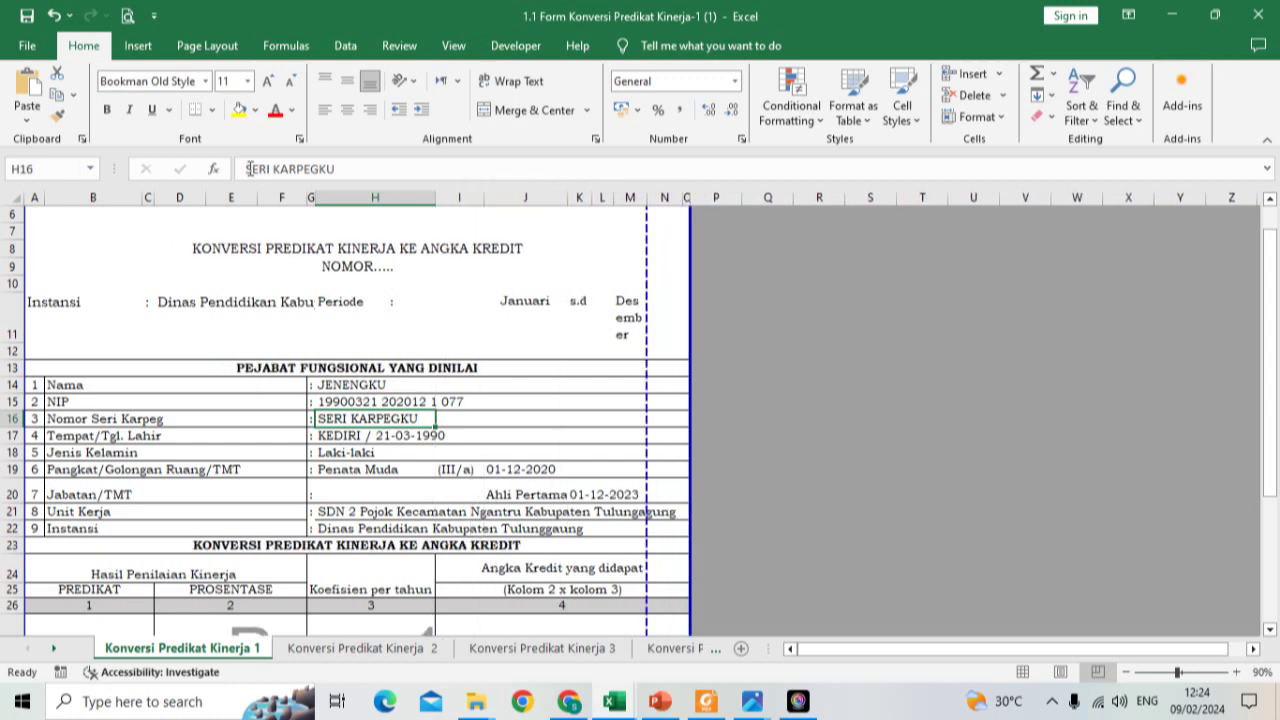
{"action": "left_click", "coordinate": [127, 16]}
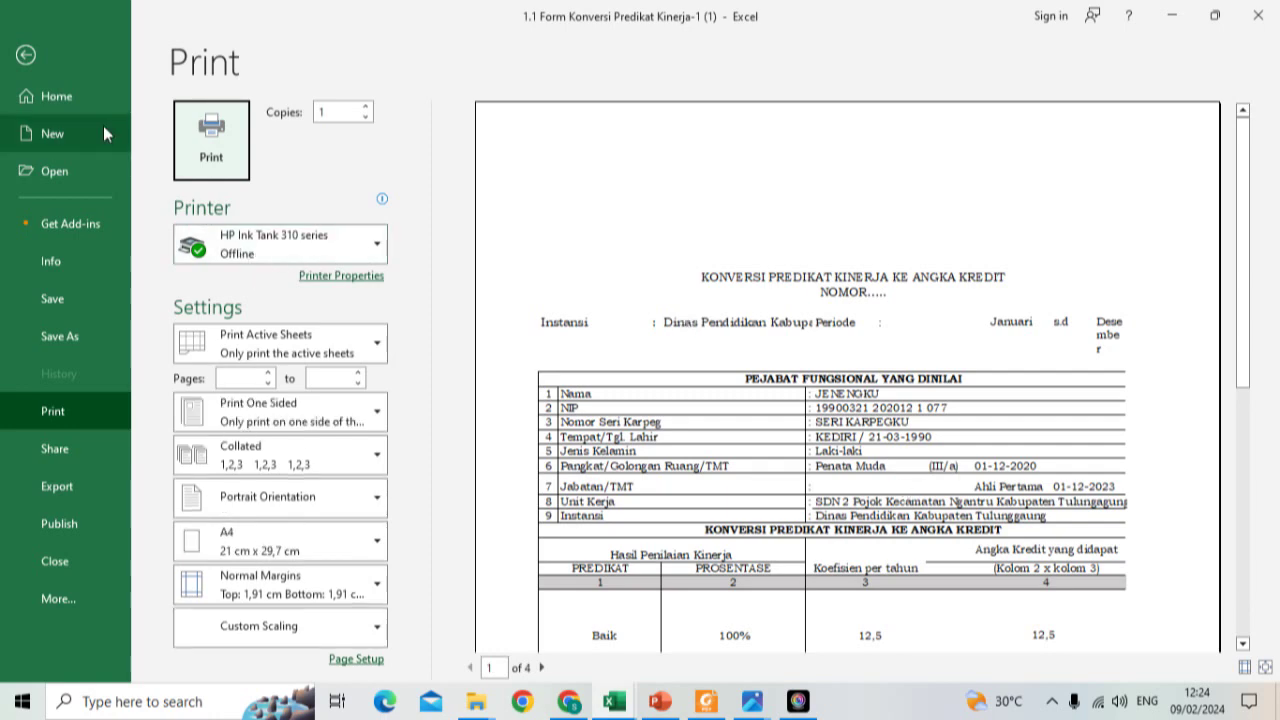
{"action": "left_click", "coordinate": [58, 56]}
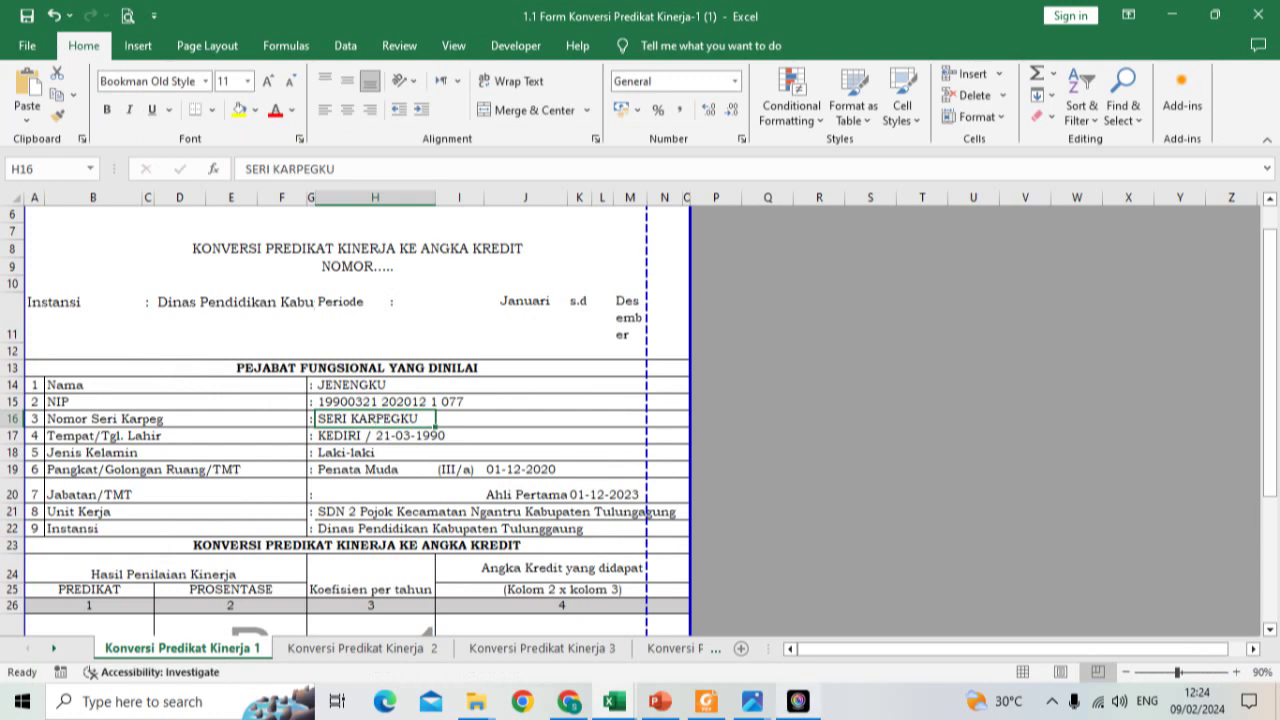
Step: Review the 01-12-2020 and 01-12-2023 officer dates on Akumulasi Angka Kredit, then preview printing
{"action": "left_click", "coordinate": [660, 648]}
{"action": "left_click", "coordinate": [663, 648]}
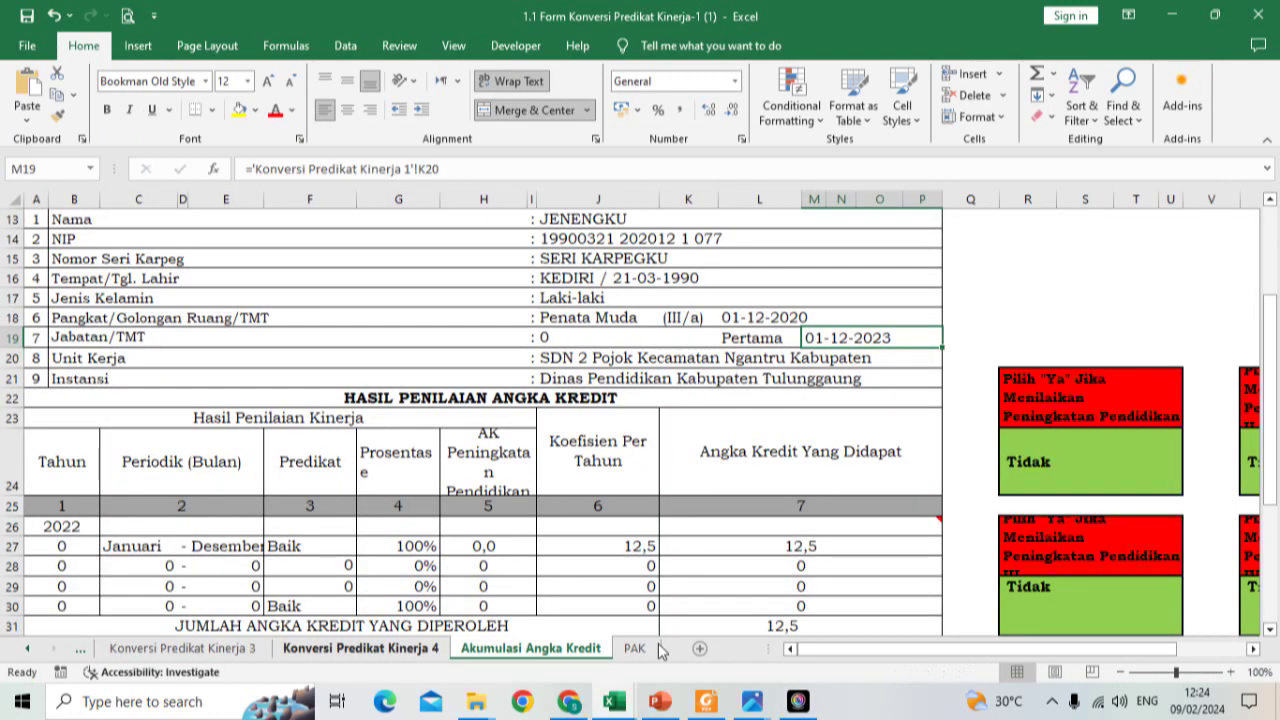
{"action": "scroll", "coordinate": [598, 490], "scroll_direction": "up", "scroll_amount": 1}
{"action": "scroll", "coordinate": [591, 461], "scroll_direction": "up", "scroll_amount": 1}
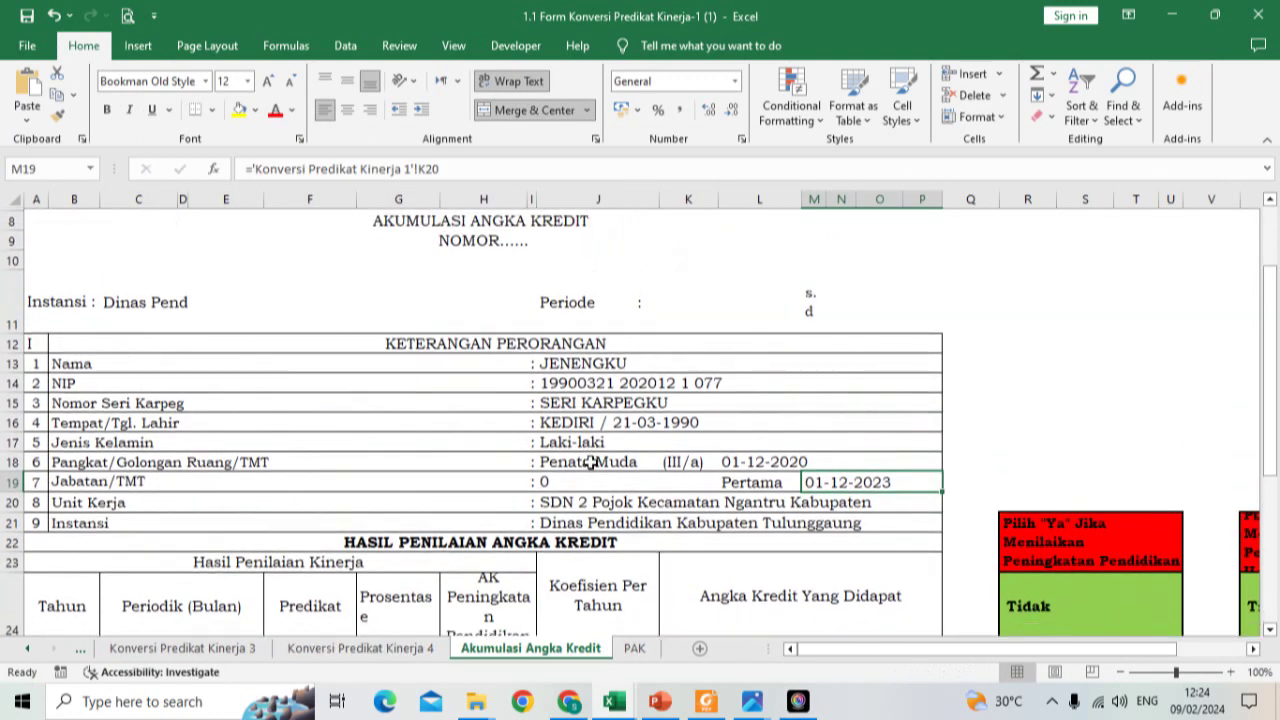
{"action": "scroll", "coordinate": [591, 461], "scroll_direction": "down", "scroll_amount": 2}
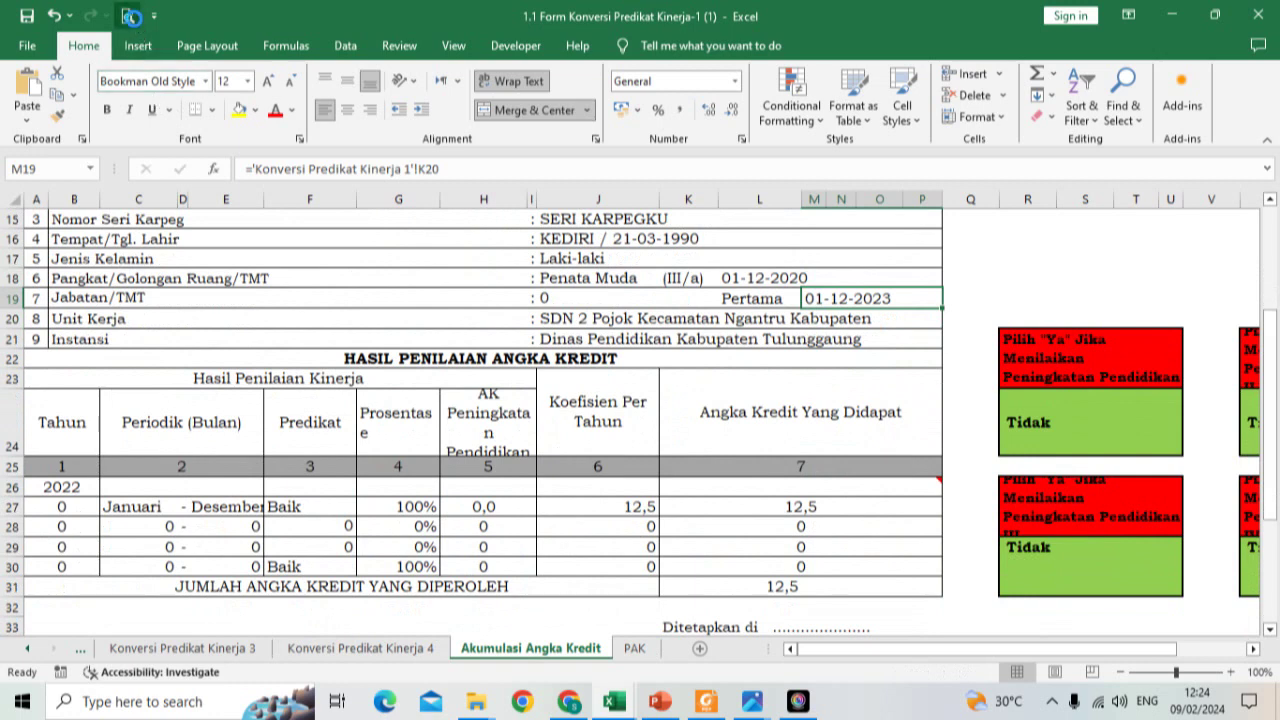
{"action": "left_click", "coordinate": [128, 15]}
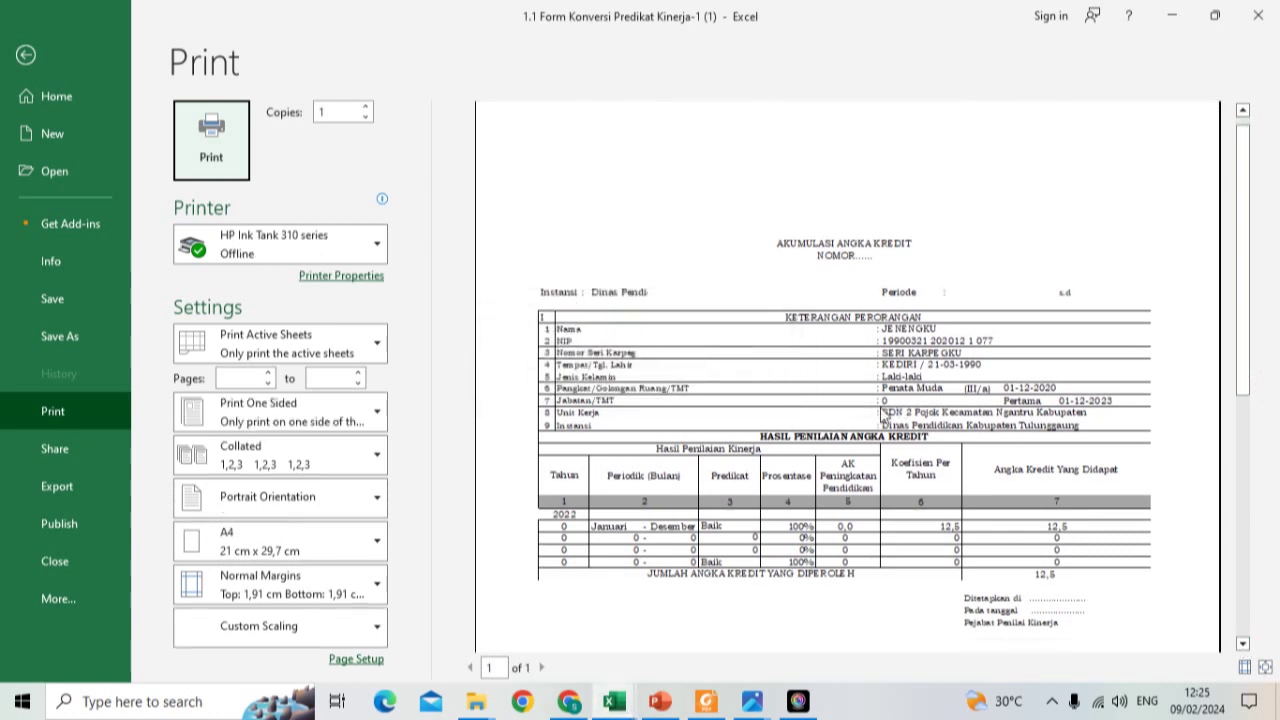
Step: Check the preview down to the NAMA KEPALA SEKOLAH signature and Tembusan list, then close it
{"action": "left_click", "coordinate": [1242, 644]}
{"action": "left_click", "coordinate": [1242, 644]}
{"action": "left_click", "coordinate": [1242, 644]}
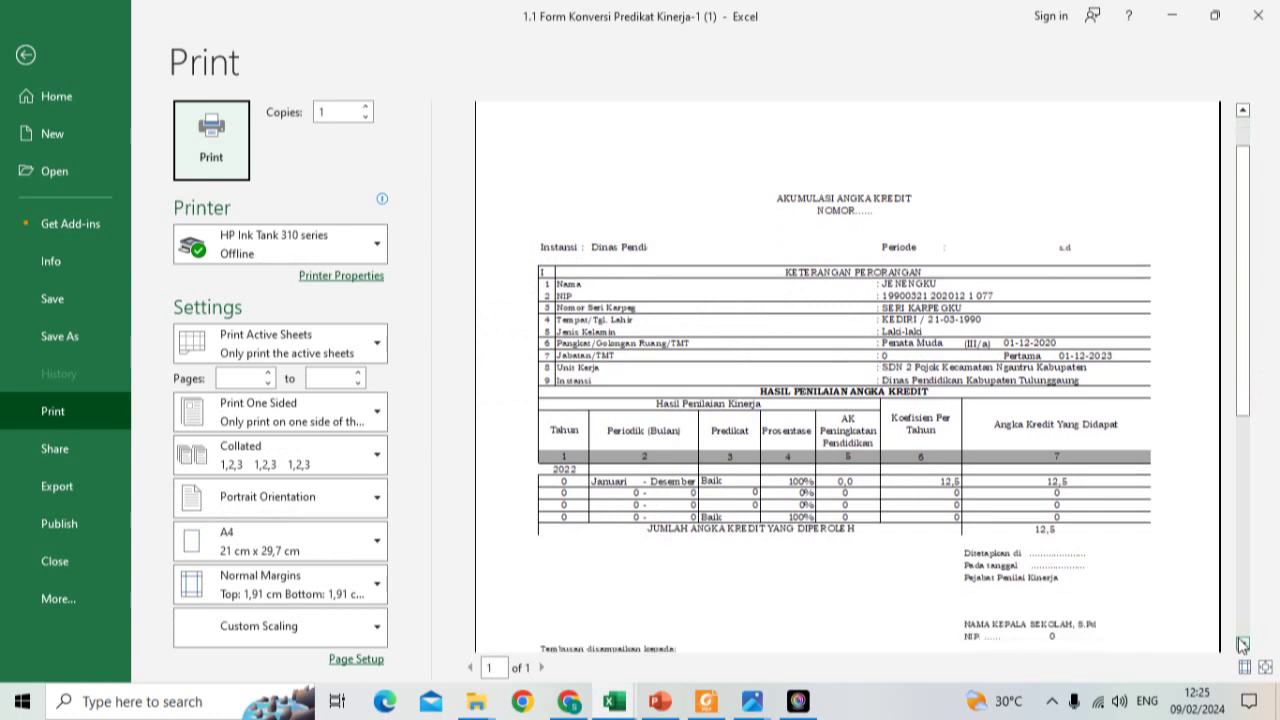
{"action": "left_click", "coordinate": [1242, 644]}
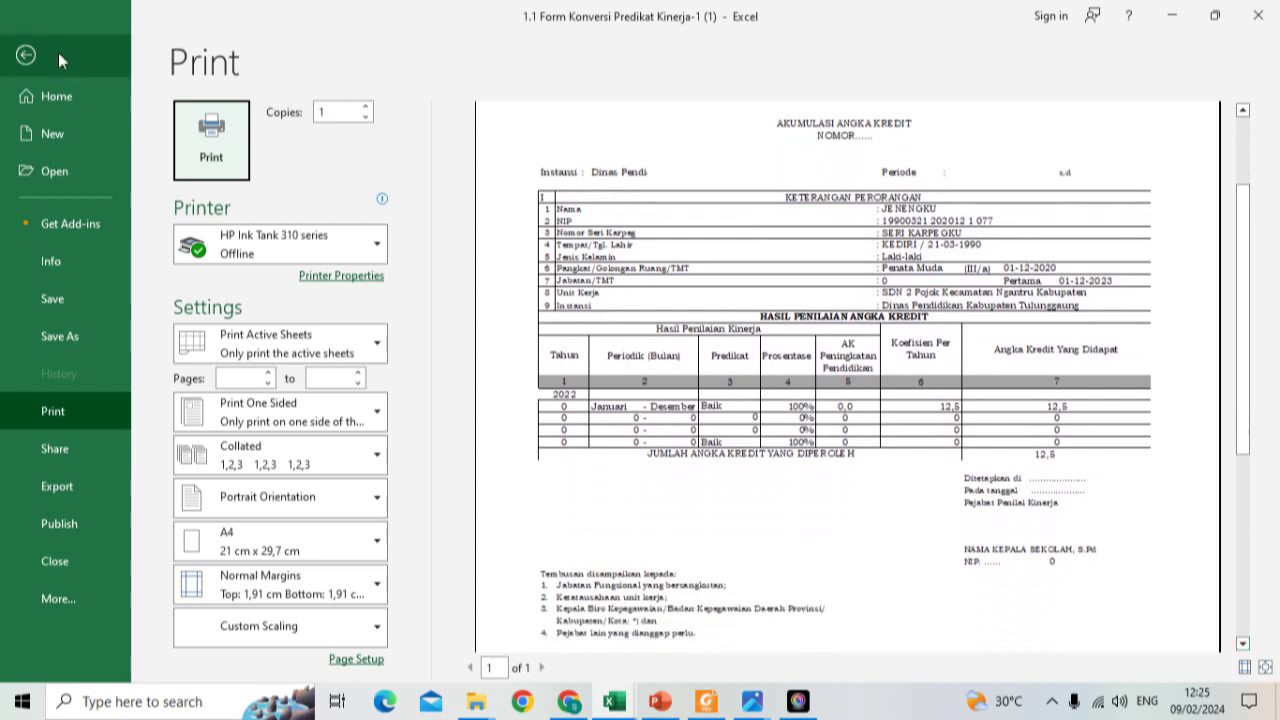
{"action": "left_click", "coordinate": [58, 60]}
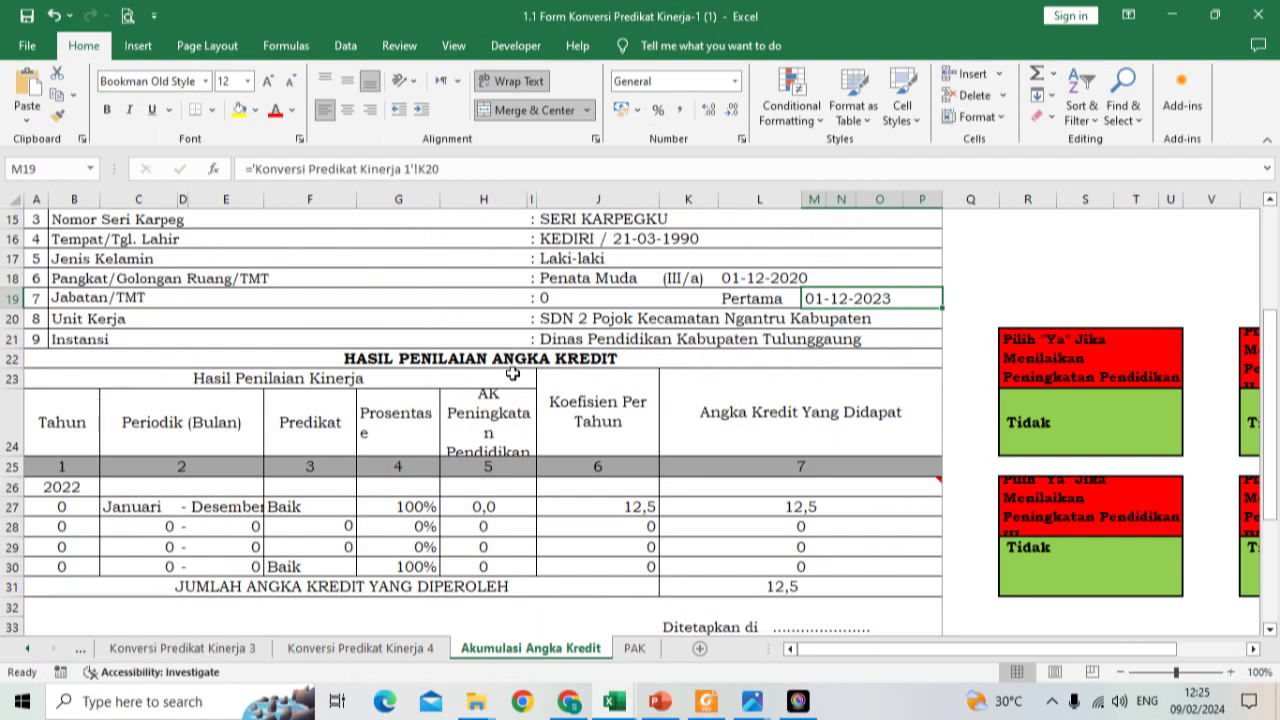
{"action": "left_click", "coordinate": [634, 648]}
{"action": "scroll", "coordinate": [585, 367], "scroll_direction": "up", "scroll_amount": 6}
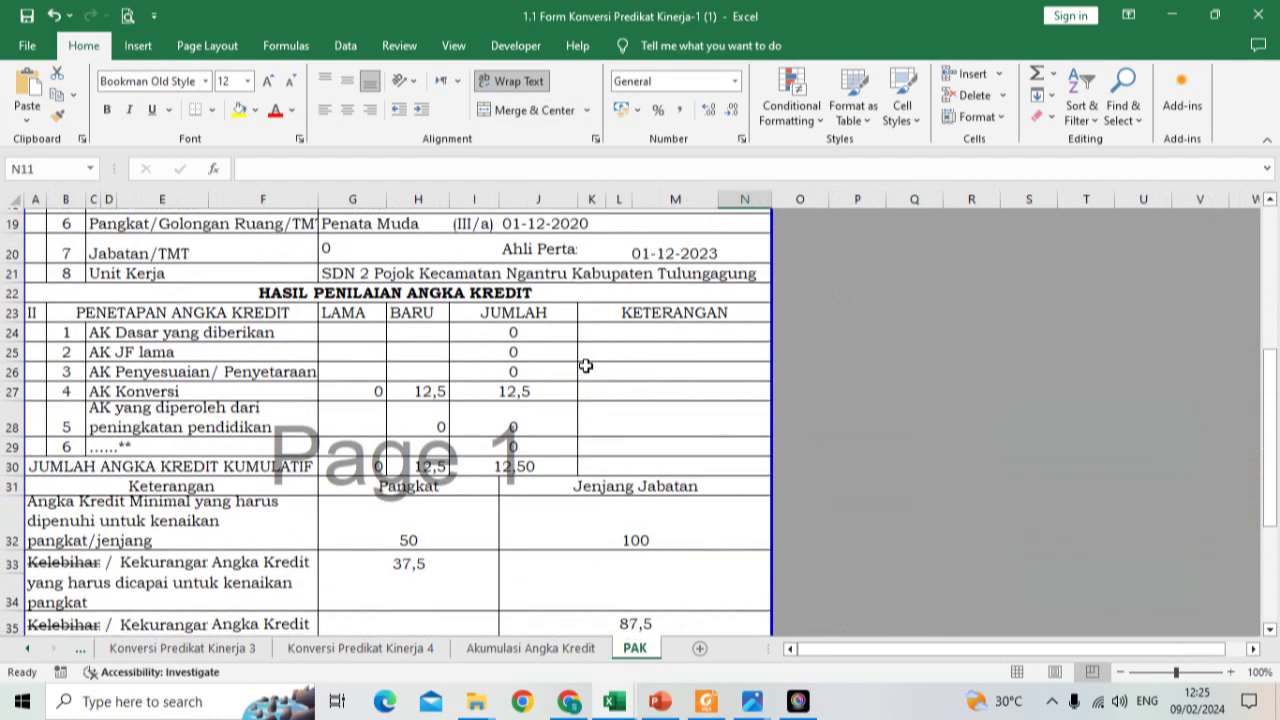
{"action": "scroll", "coordinate": [585, 367], "scroll_direction": "up", "scroll_amount": 3}
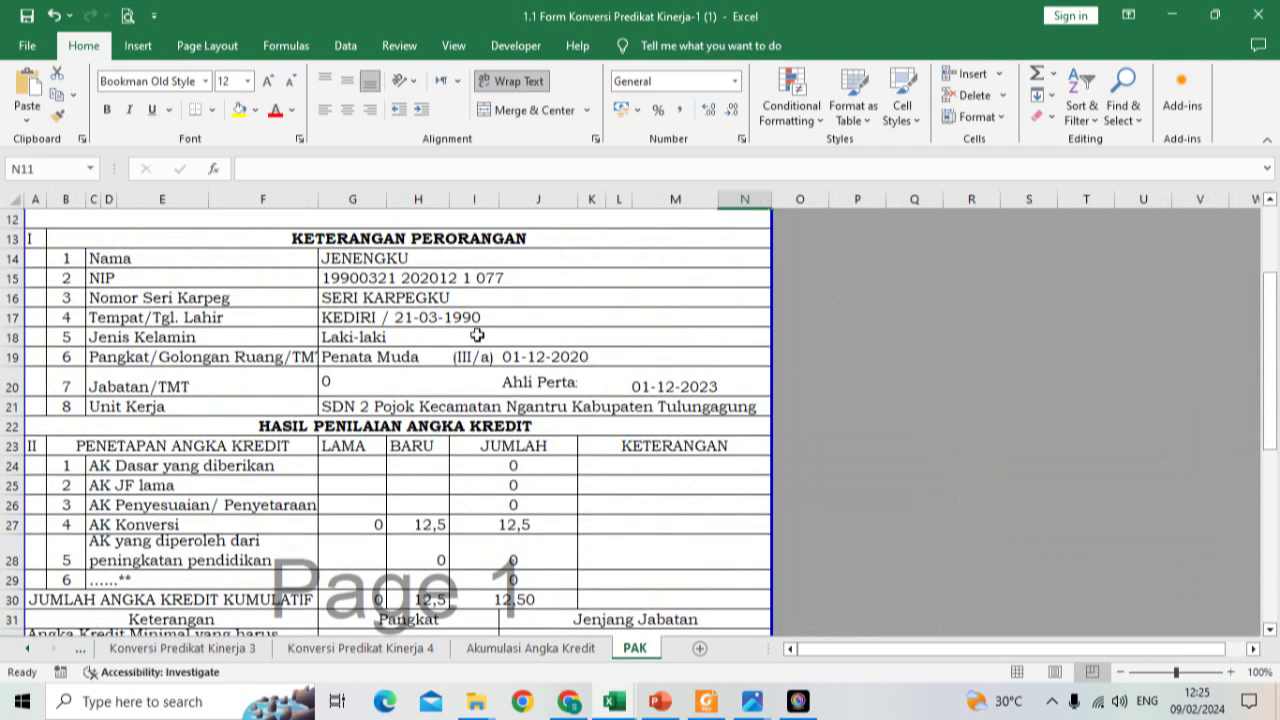
{"action": "left_click", "coordinate": [128, 18]}
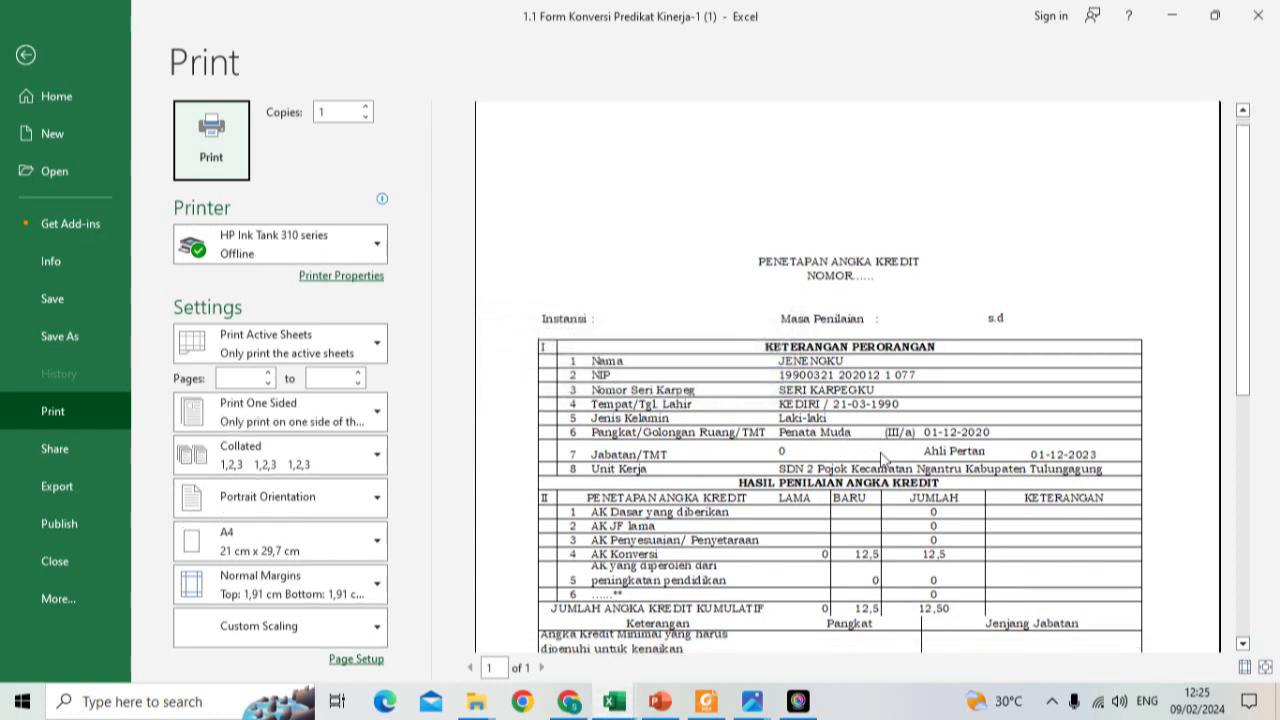
{"action": "left_click", "coordinate": [1245, 644]}
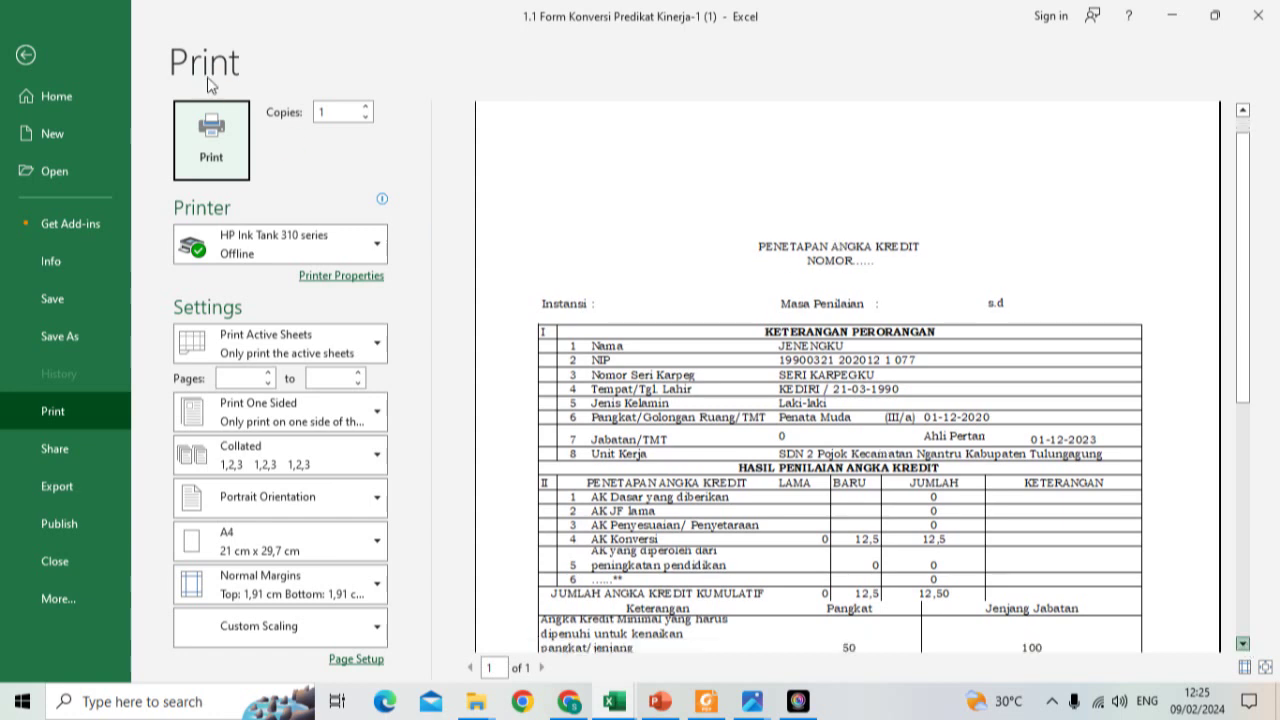
{"action": "left_click", "coordinate": [27, 56]}
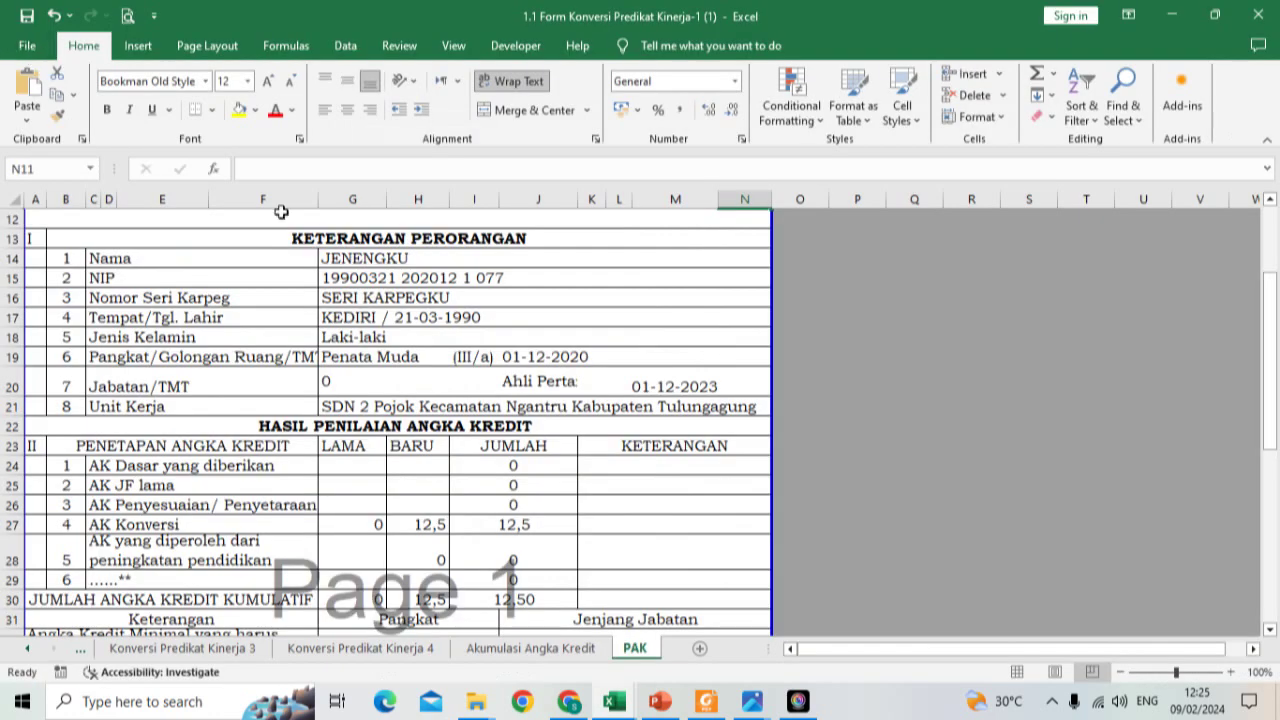
{"action": "mouse_move", "coordinate": [624, 702]}
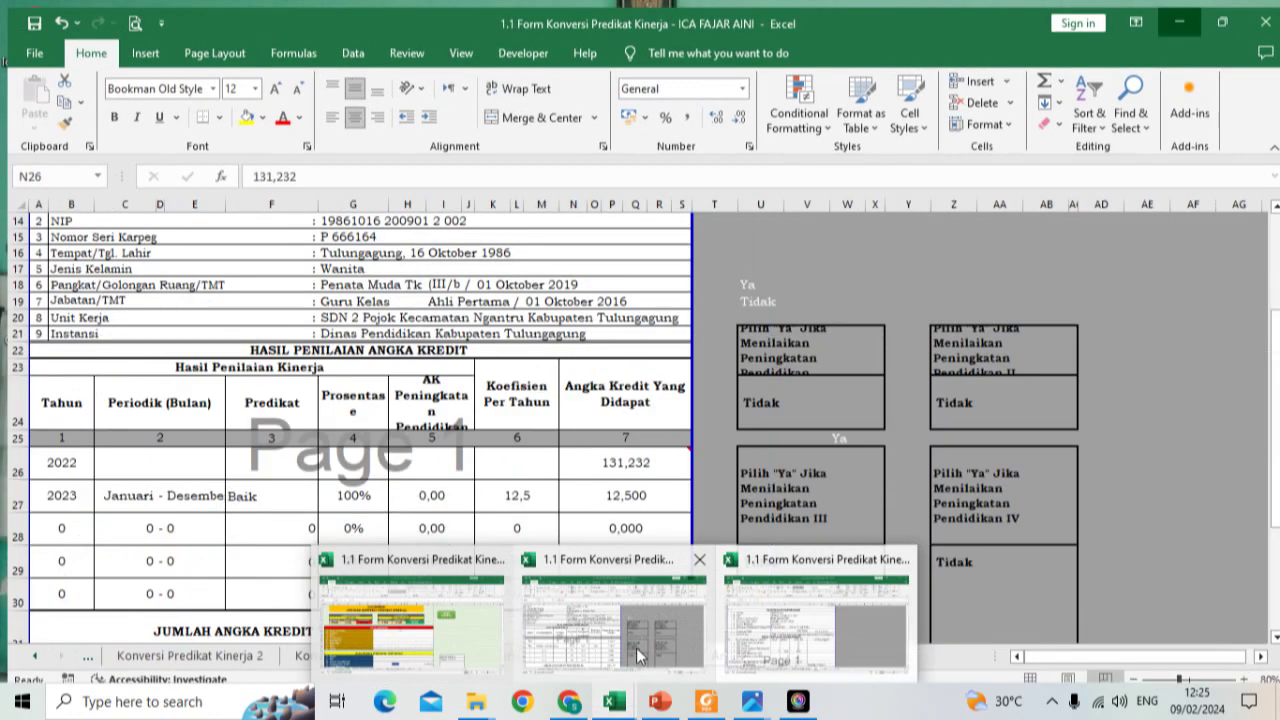
Step: Go to the filled example workbook's Konversi Predikat Kinerja 1 sheet and review the letterhead
{"action": "left_click", "coordinate": [614, 622]}
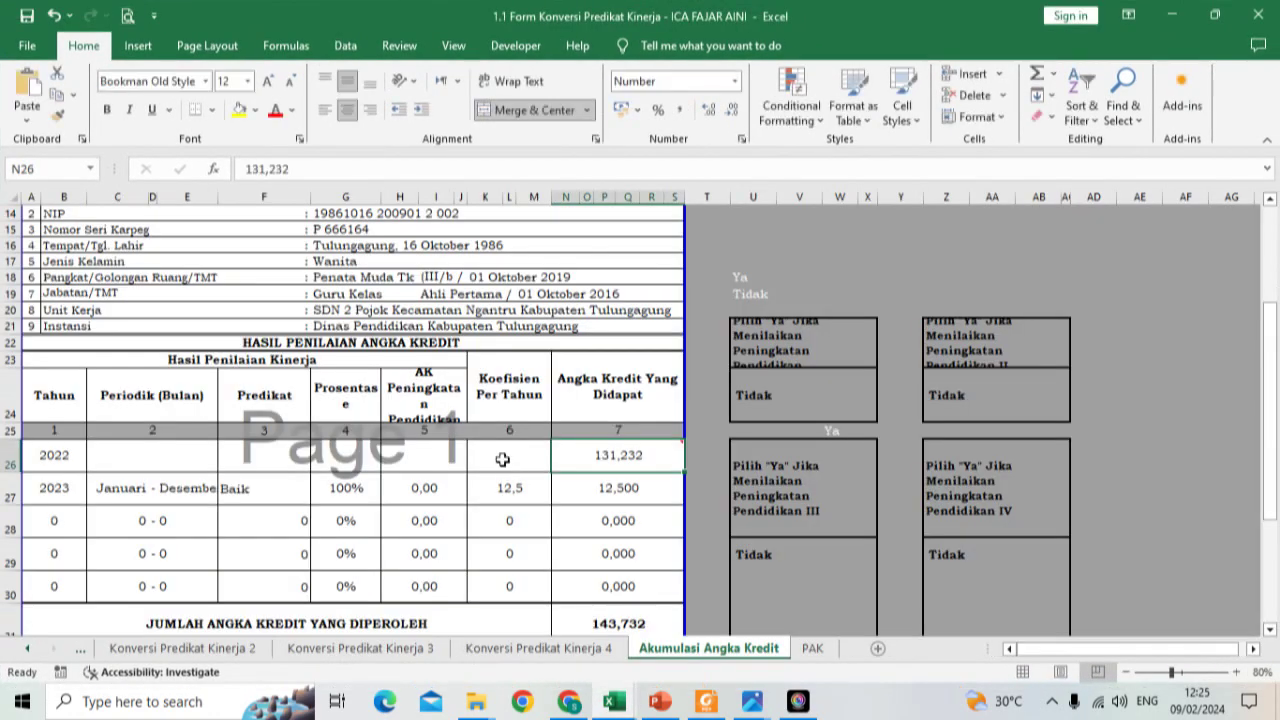
{"action": "left_click", "coordinate": [34, 648]}
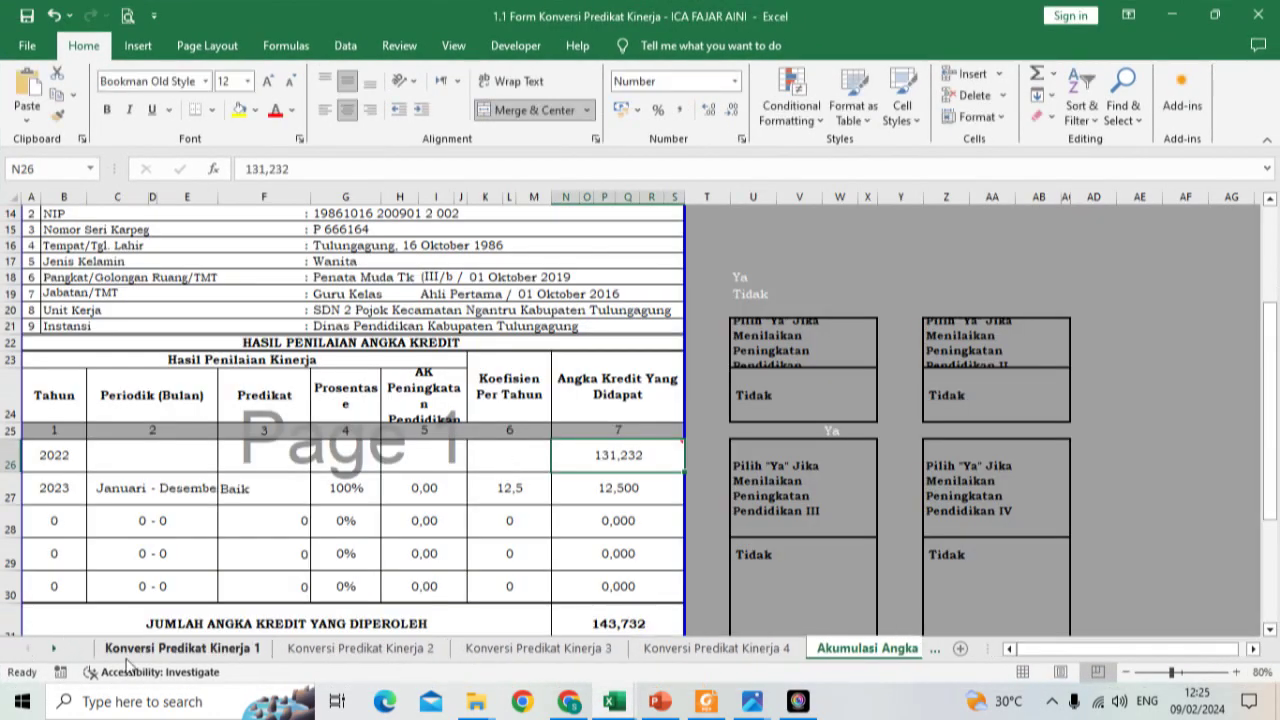
{"action": "left_click", "coordinate": [140, 648]}
{"action": "scroll", "coordinate": [258, 521], "scroll_direction": "up", "scroll_amount": 3}
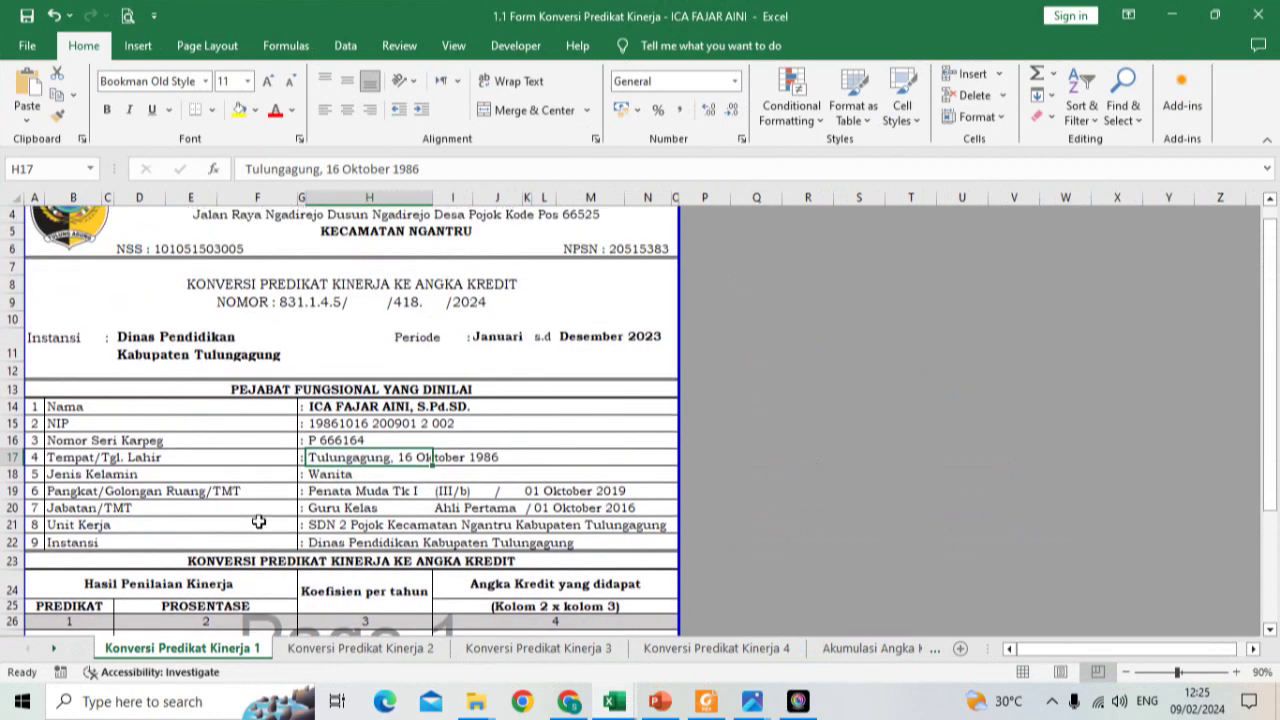
{"action": "scroll", "coordinate": [258, 521], "scroll_direction": "down", "scroll_amount": 1}
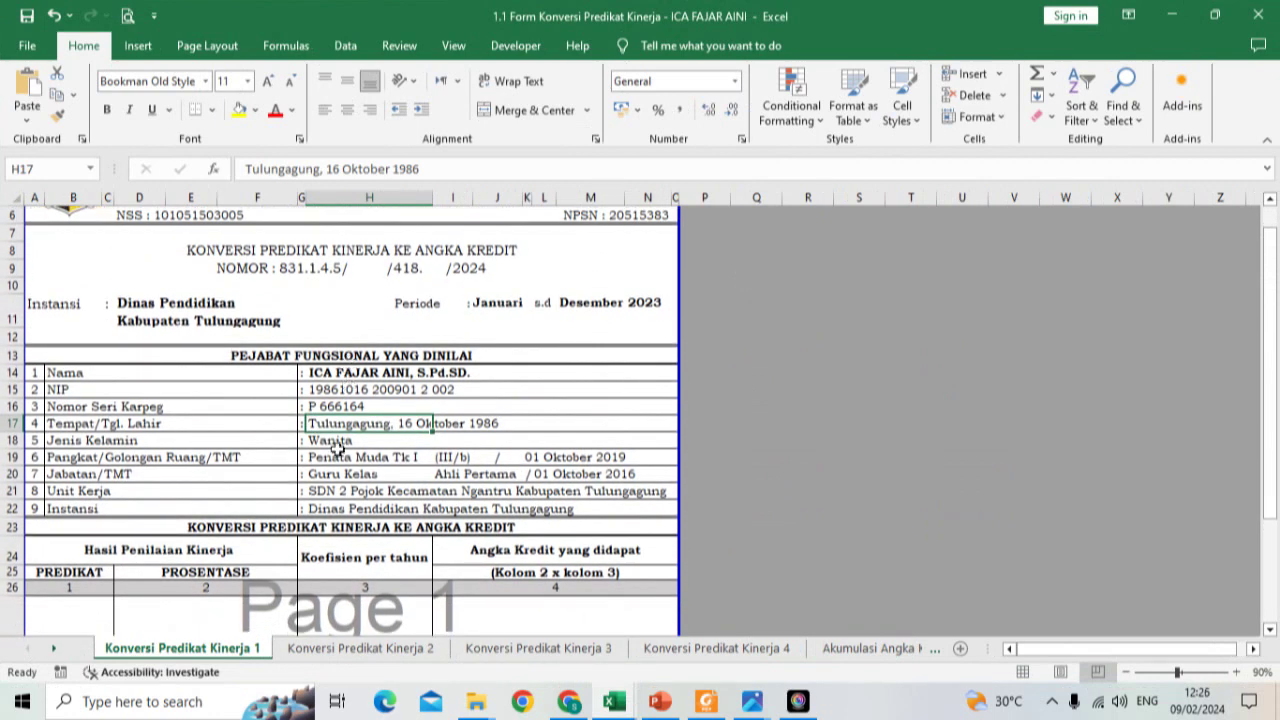
{"action": "scroll", "coordinate": [337, 449], "scroll_direction": "down", "scroll_amount": 1}
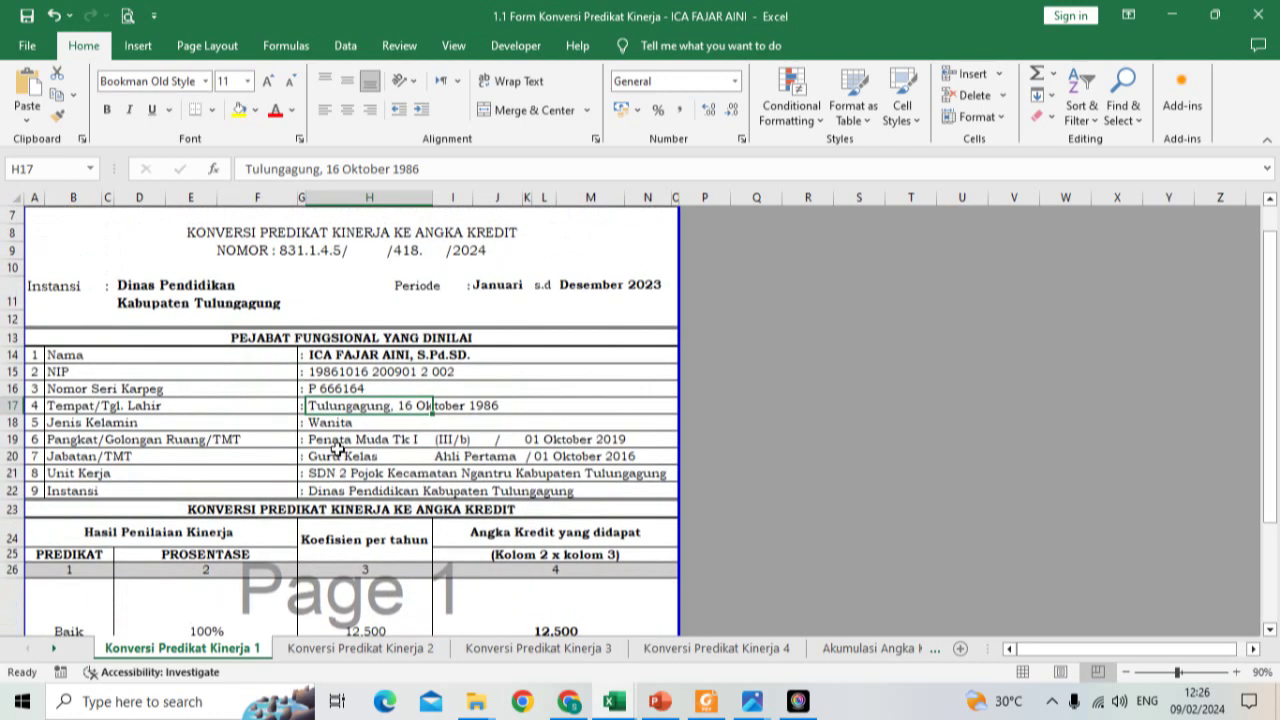
{"action": "scroll", "coordinate": [337, 449], "scroll_direction": "up", "scroll_amount": 2}
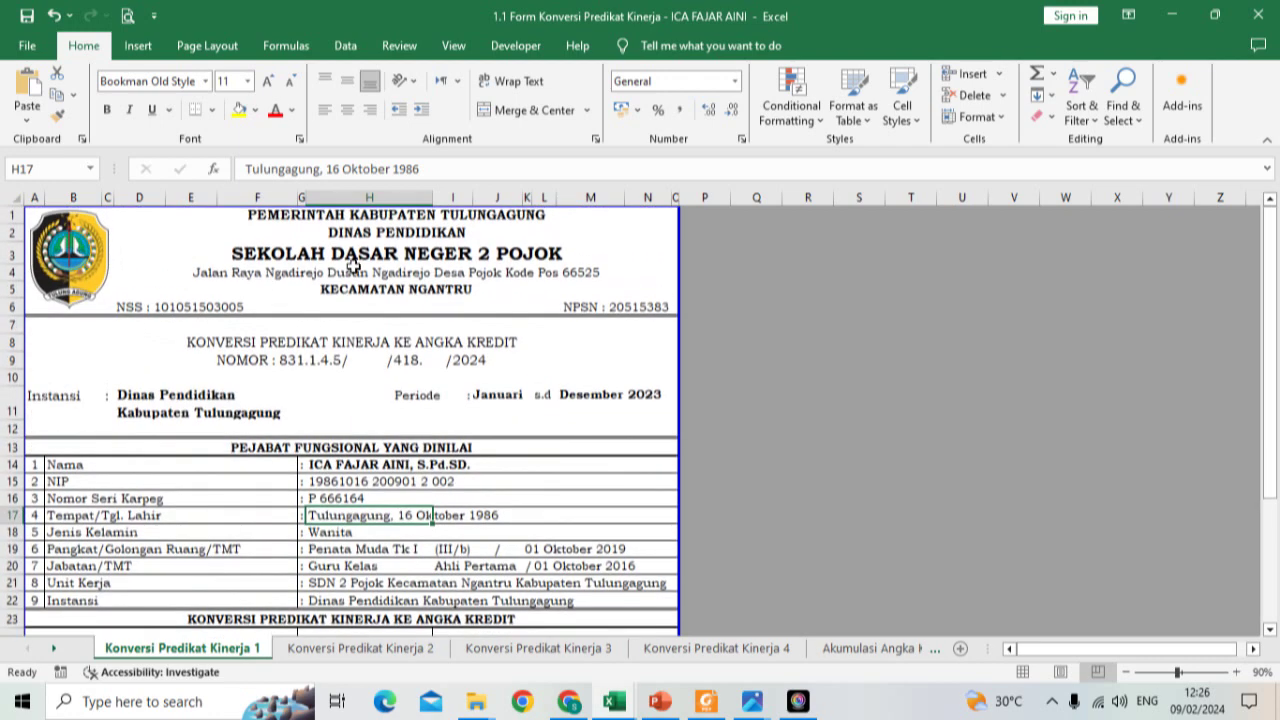
{"action": "scroll", "coordinate": [352, 263], "scroll_direction": "down", "scroll_amount": 1}
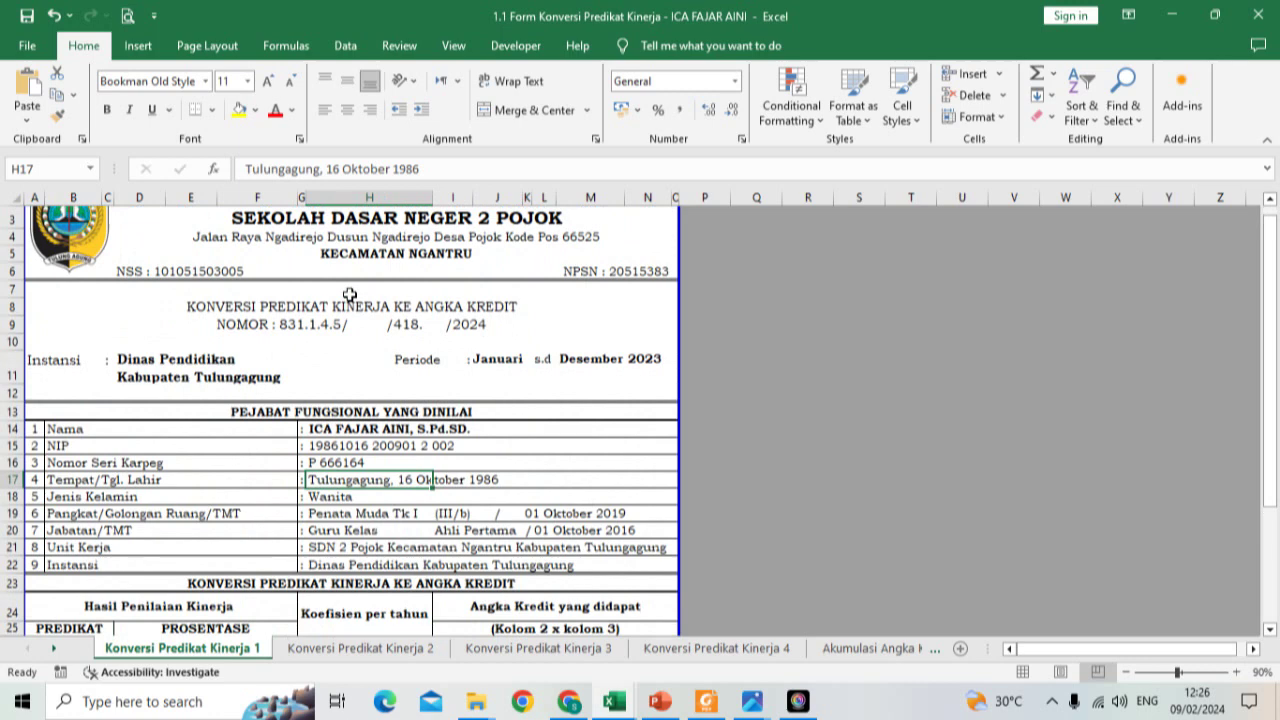
{"action": "scroll", "coordinate": [350, 294], "scroll_direction": "up", "scroll_amount": 1}
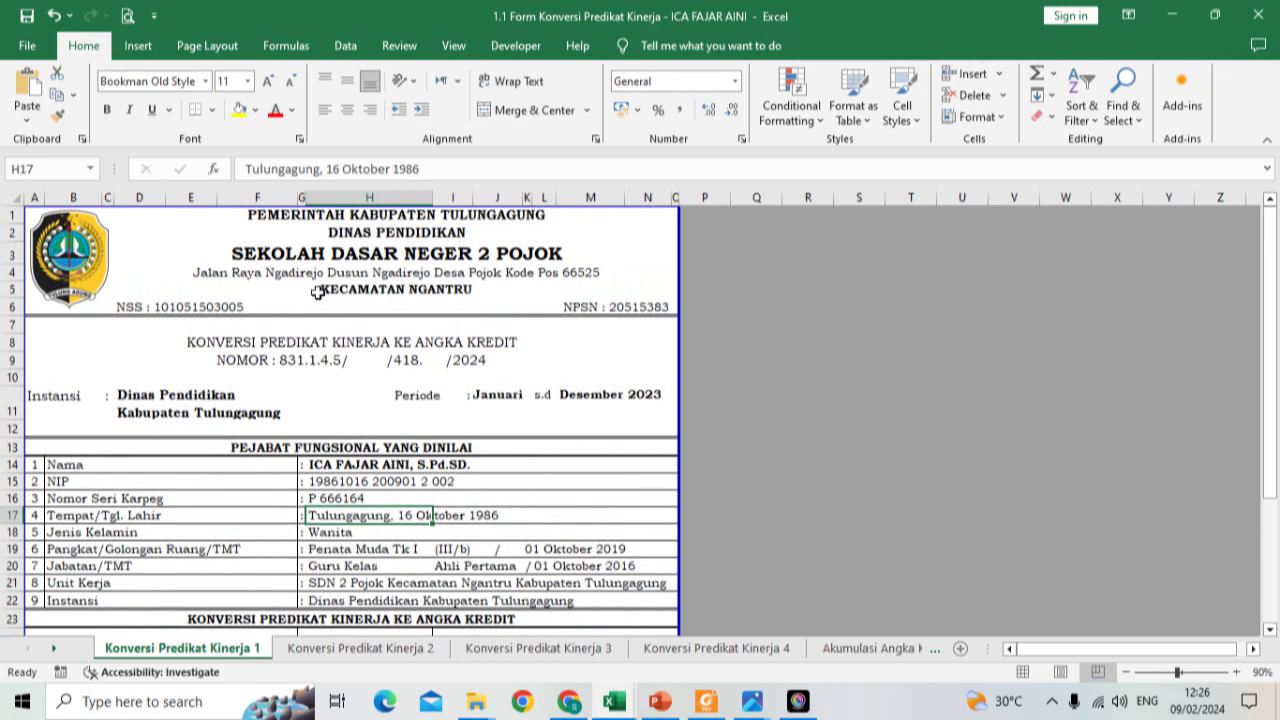
Step: Inspect the officer name in H14 and job title in H20, keeping Guru Kelas
{"action": "left_click", "coordinate": [352, 464]}
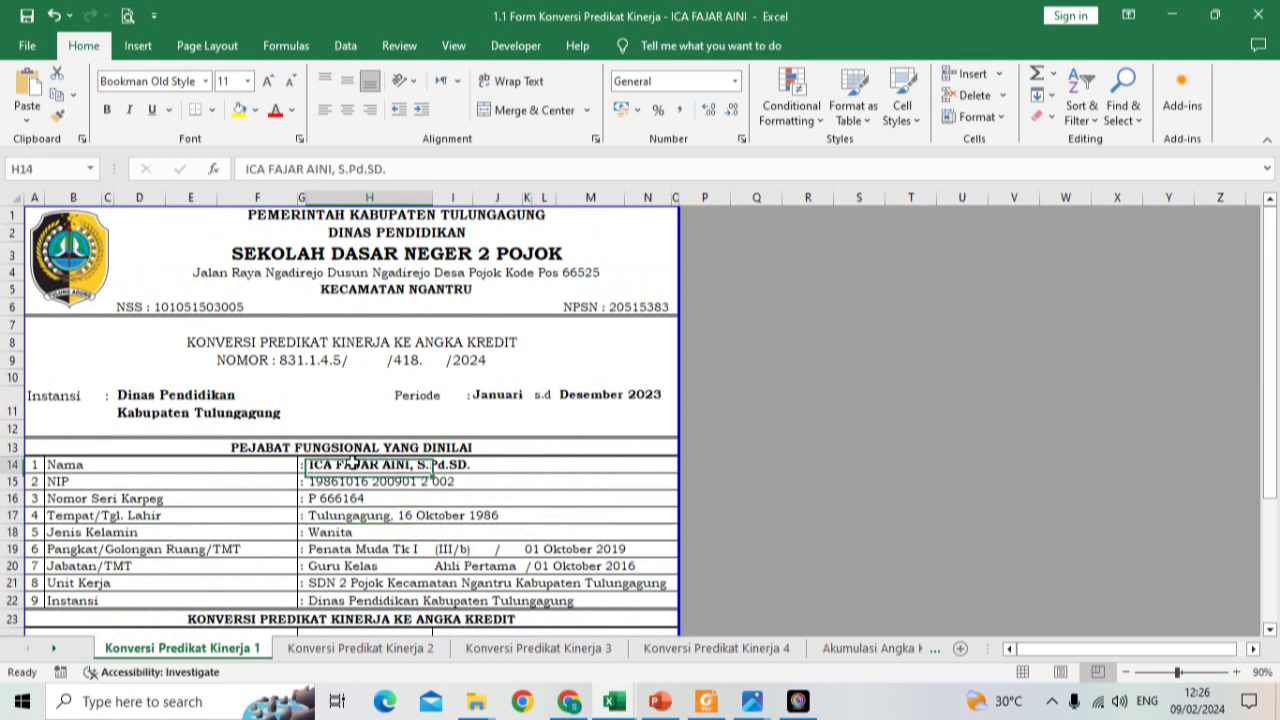
{"action": "left_click", "coordinate": [370, 565]}
{"action": "scroll", "coordinate": [398, 500], "scroll_direction": "down", "scroll_amount": 2}
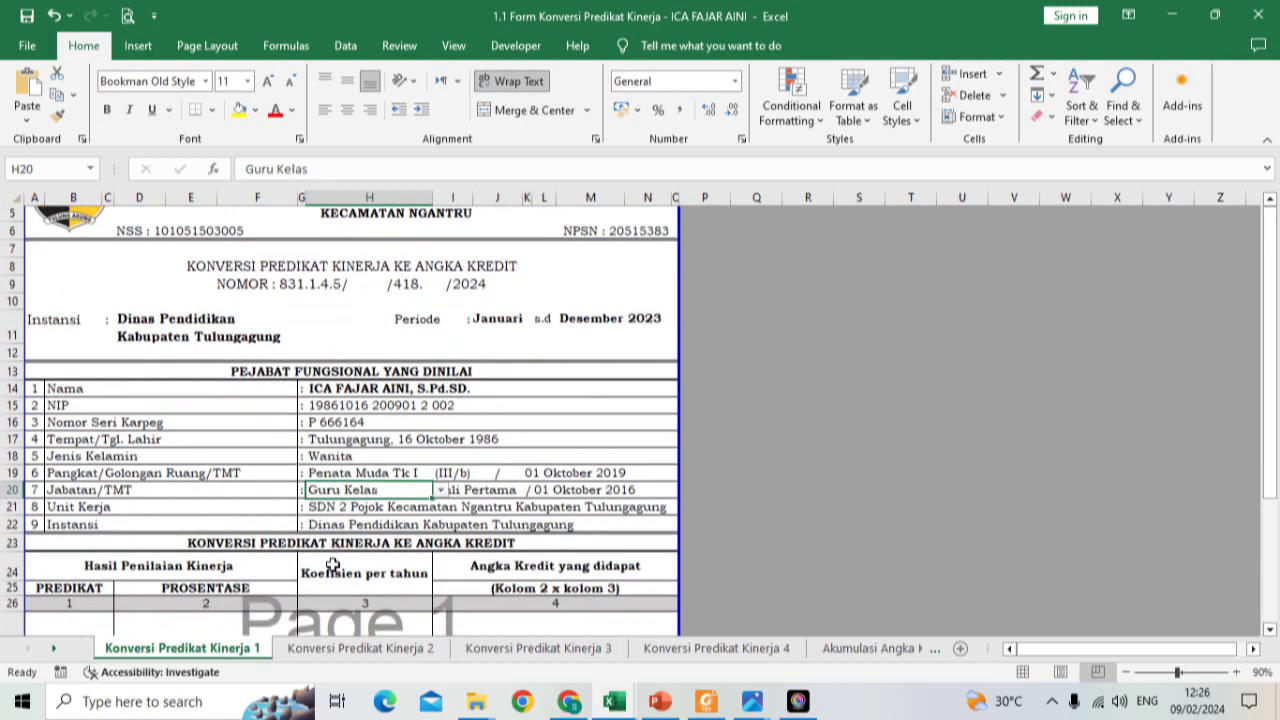
{"action": "left_click", "coordinate": [440, 456]}
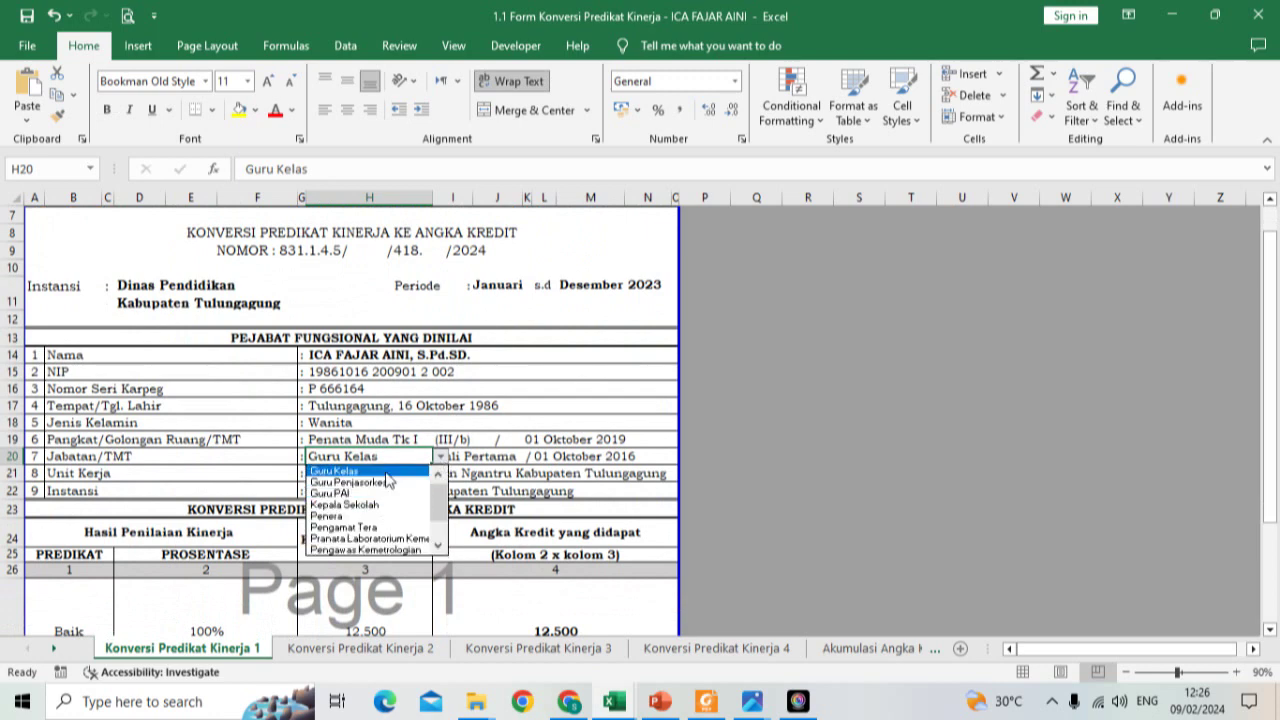
{"action": "left_click", "coordinate": [387, 470]}
{"action": "left_click", "coordinate": [373, 360]}
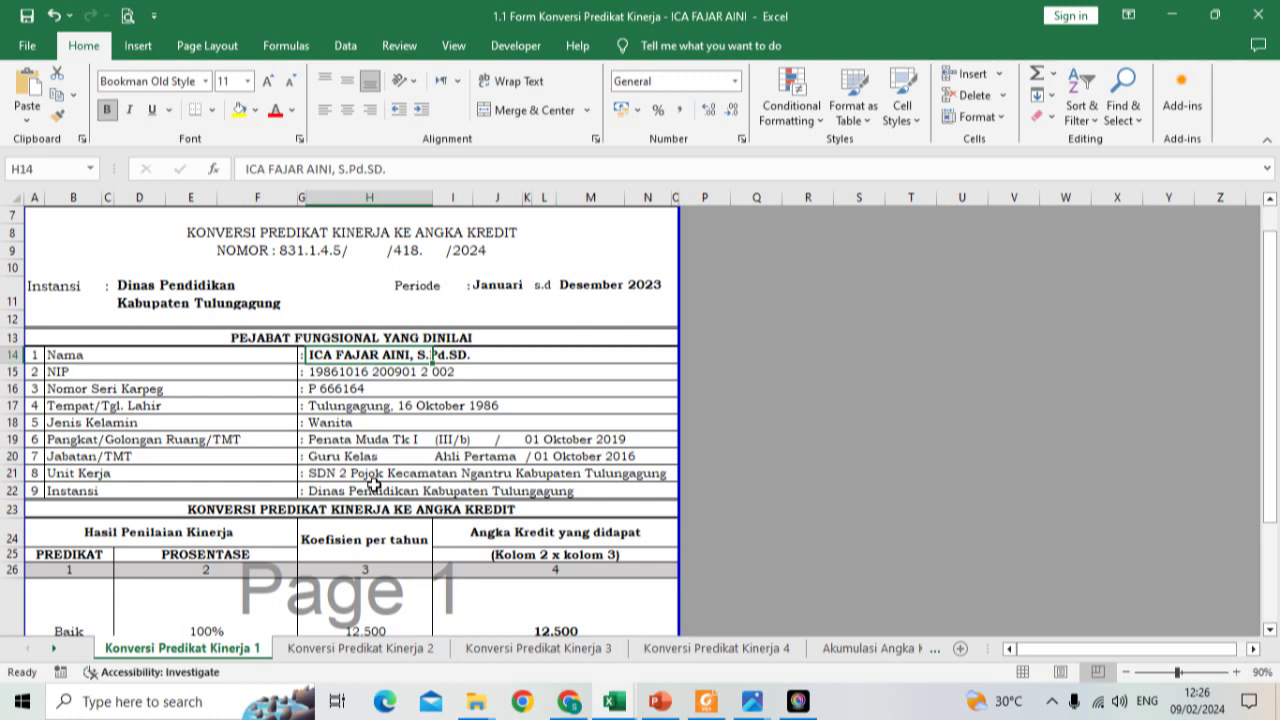
{"action": "scroll", "coordinate": [373, 484], "scroll_direction": "down", "scroll_amount": 1}
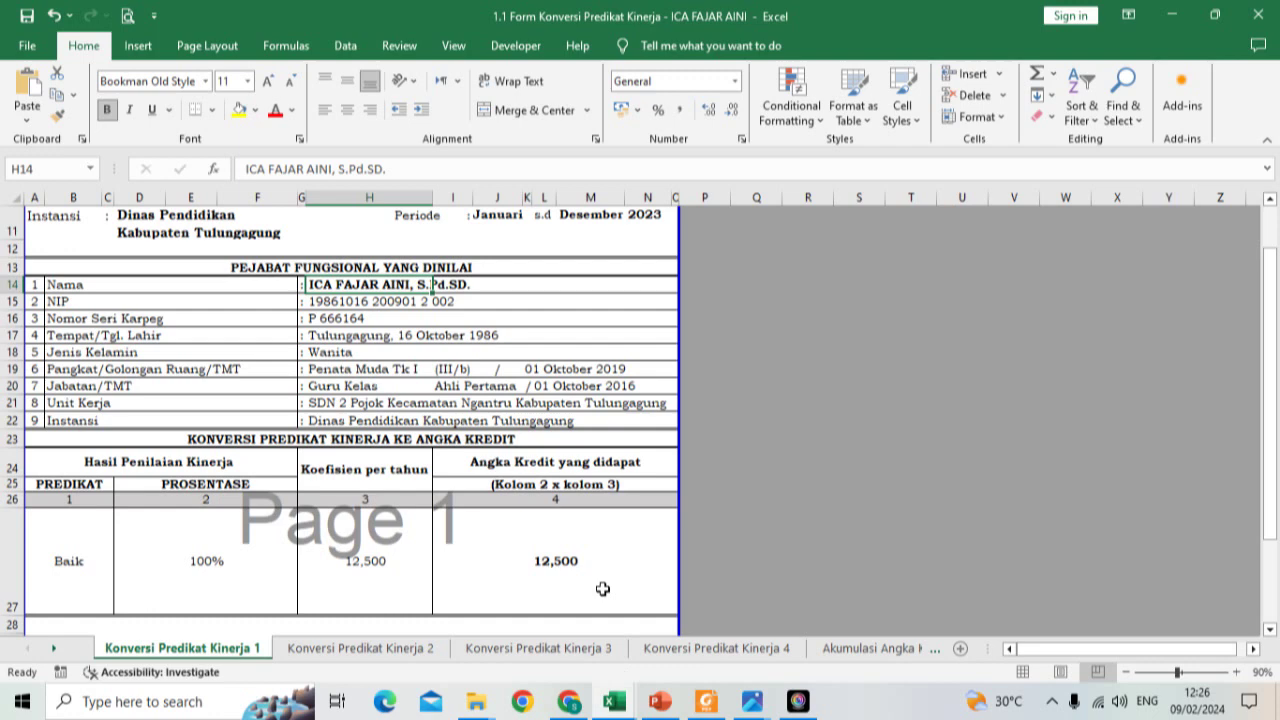
Step: Bring the SIKONPRESI workbook to the front from the Excel taskbar thumbnail
{"action": "mouse_move", "coordinate": [605, 700]}
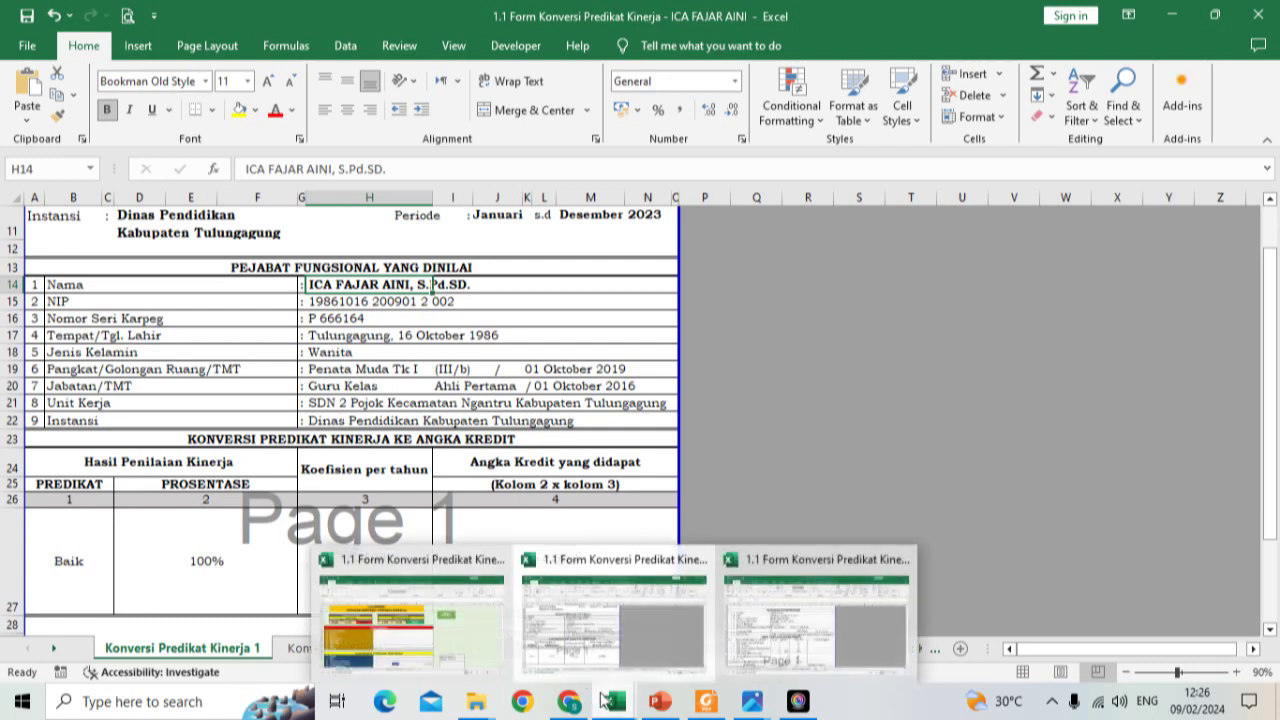
{"action": "left_click", "coordinate": [498, 622]}
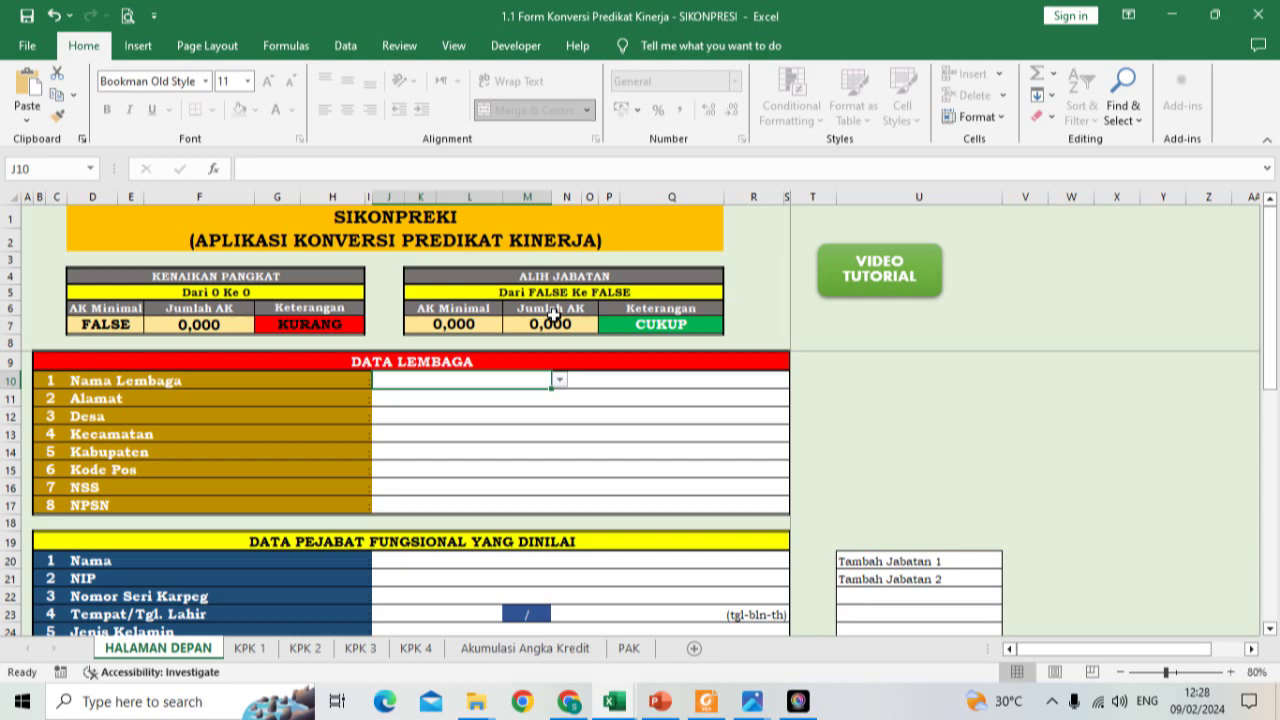
Step: Name the school Sekolah Dasar Negeri 2 Bendosari and enter its street address and phone
{"action": "left_click", "coordinate": [560, 380]}
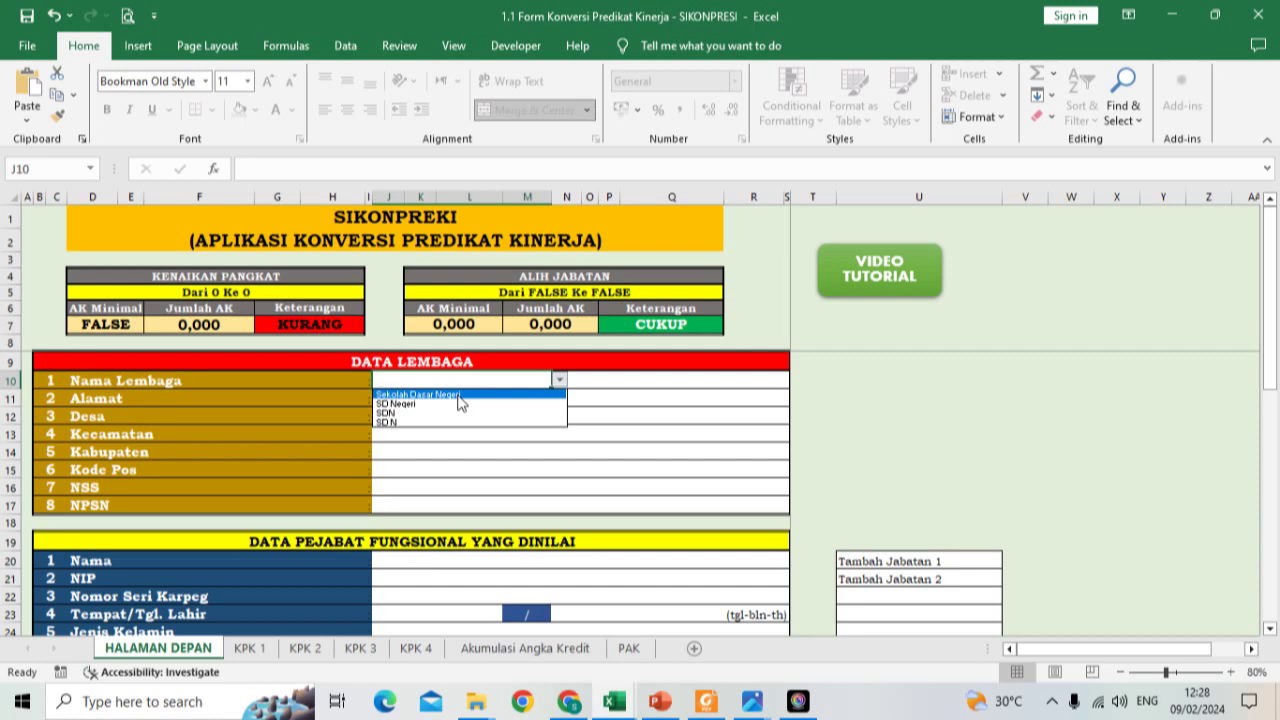
{"action": "left_click", "coordinate": [459, 395]}
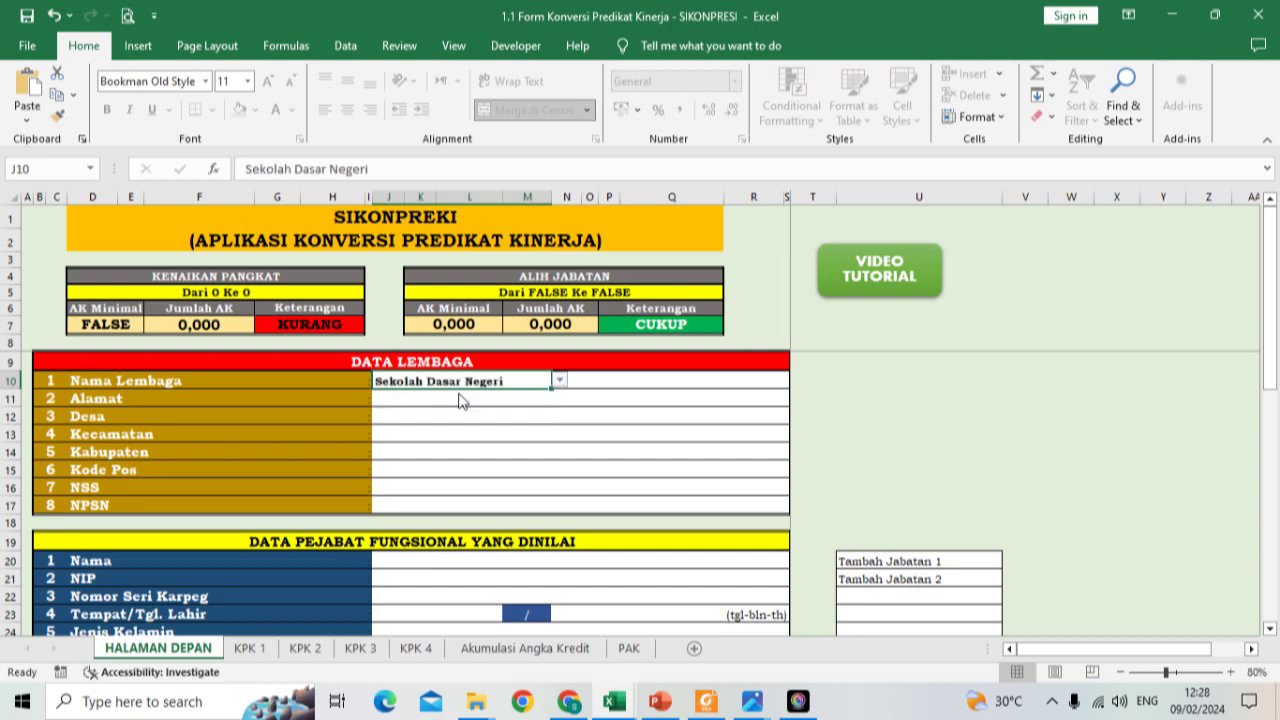
{"action": "left_click", "coordinate": [587, 381]}
{"action": "type", "text": "2 Bendosari"}
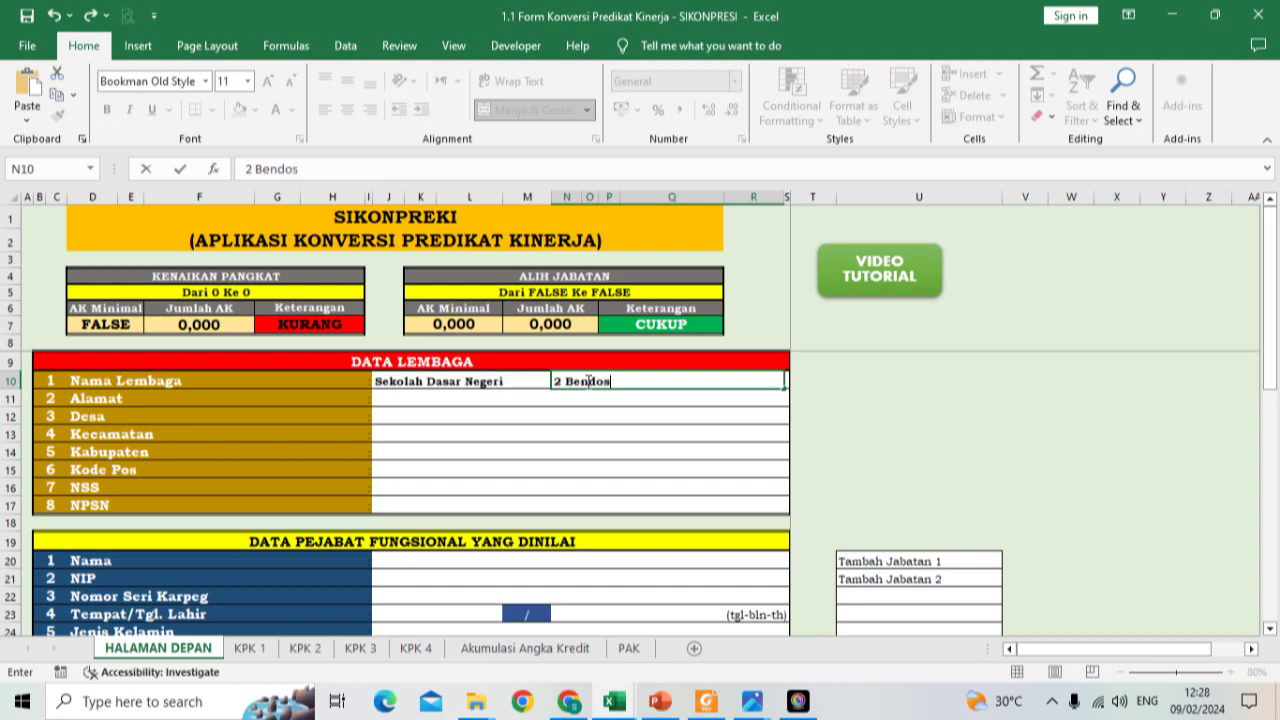
{"action": "left_click", "coordinate": [403, 396]}
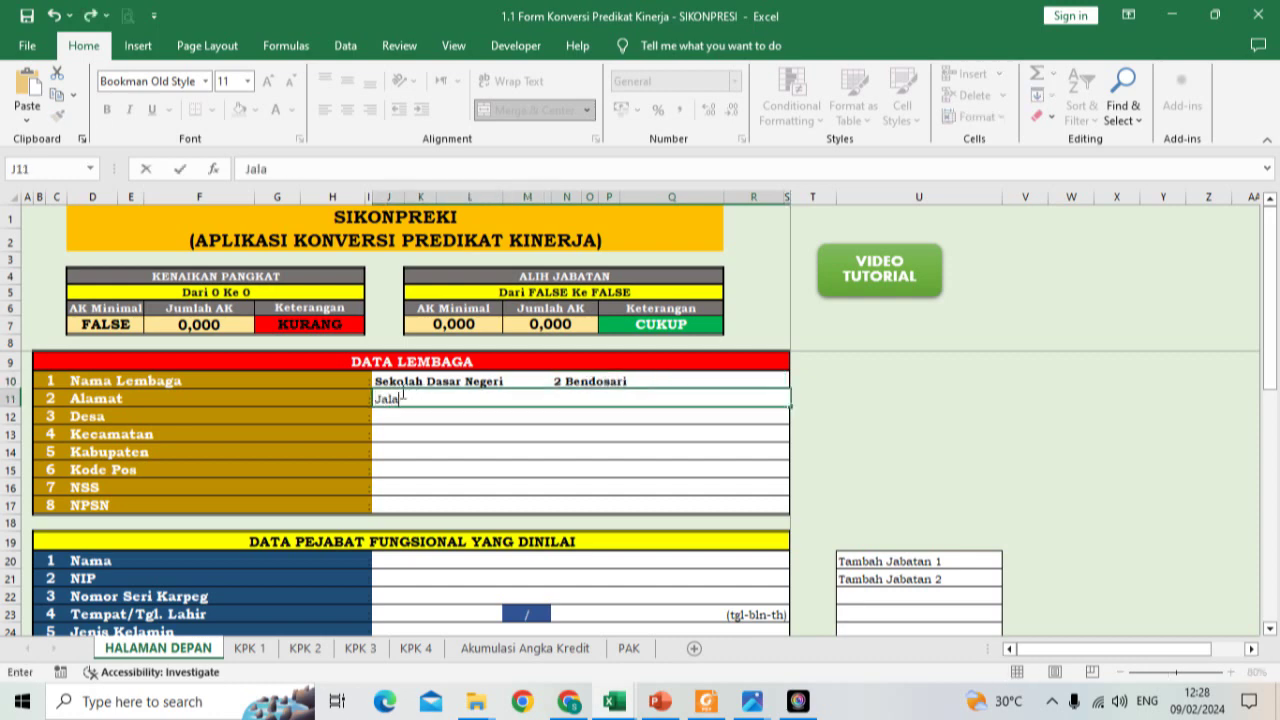
{"action": "key", "text": "BackSpace"}
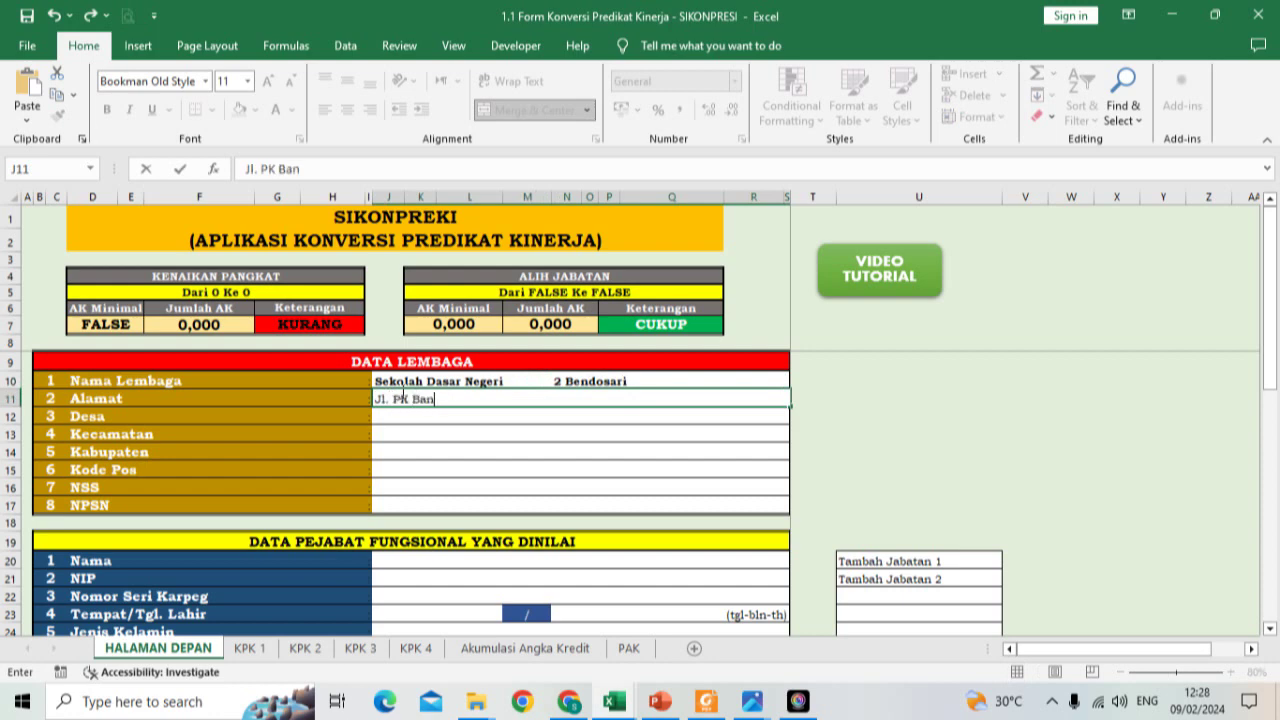
{"action": "key", "text": "BackSpace"}
{"action": "key", "text": "BackSpace"}
{"action": "key", "text": "BackSpace"}
{"action": "key", "text": "BackSpace"}
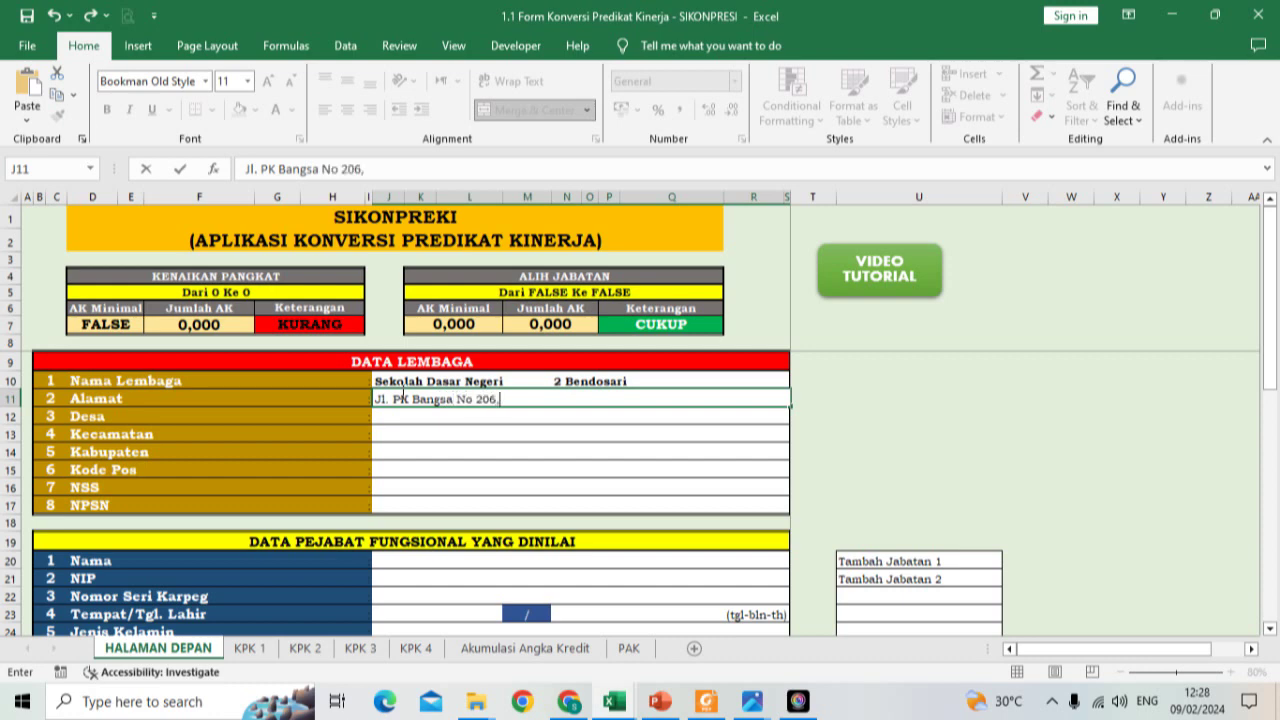
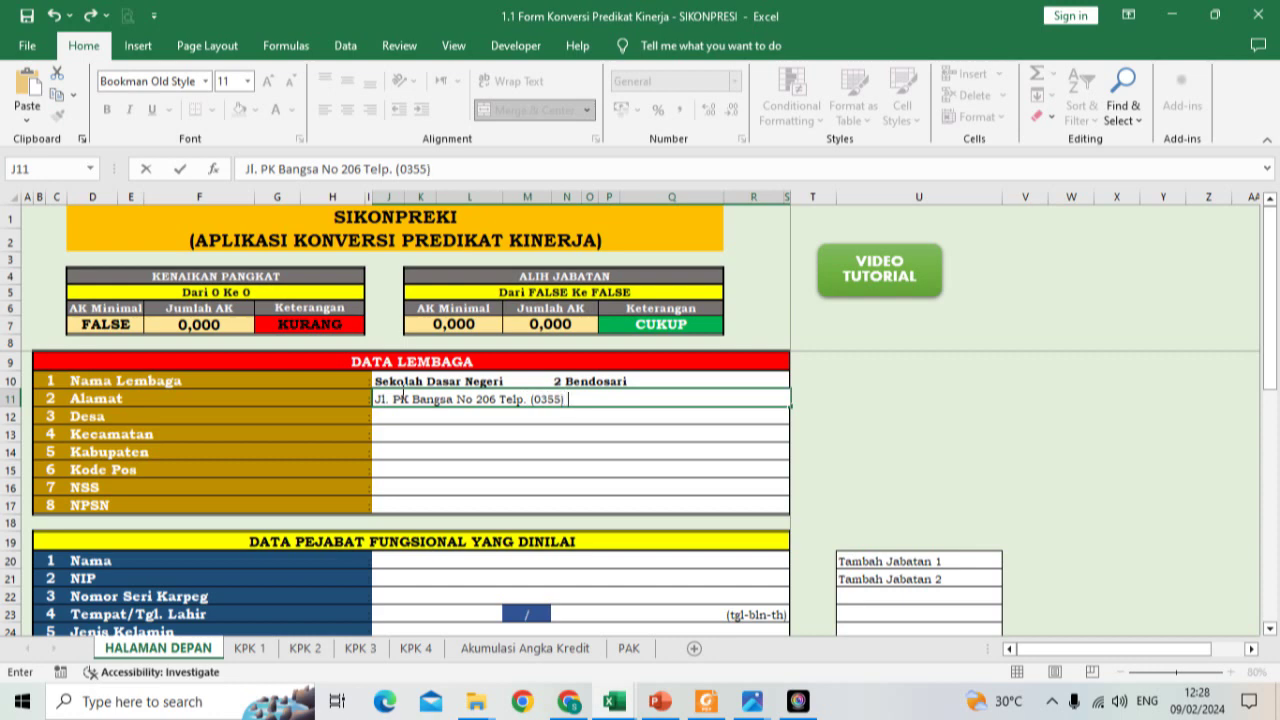
{"action": "key", "text": "Return"}
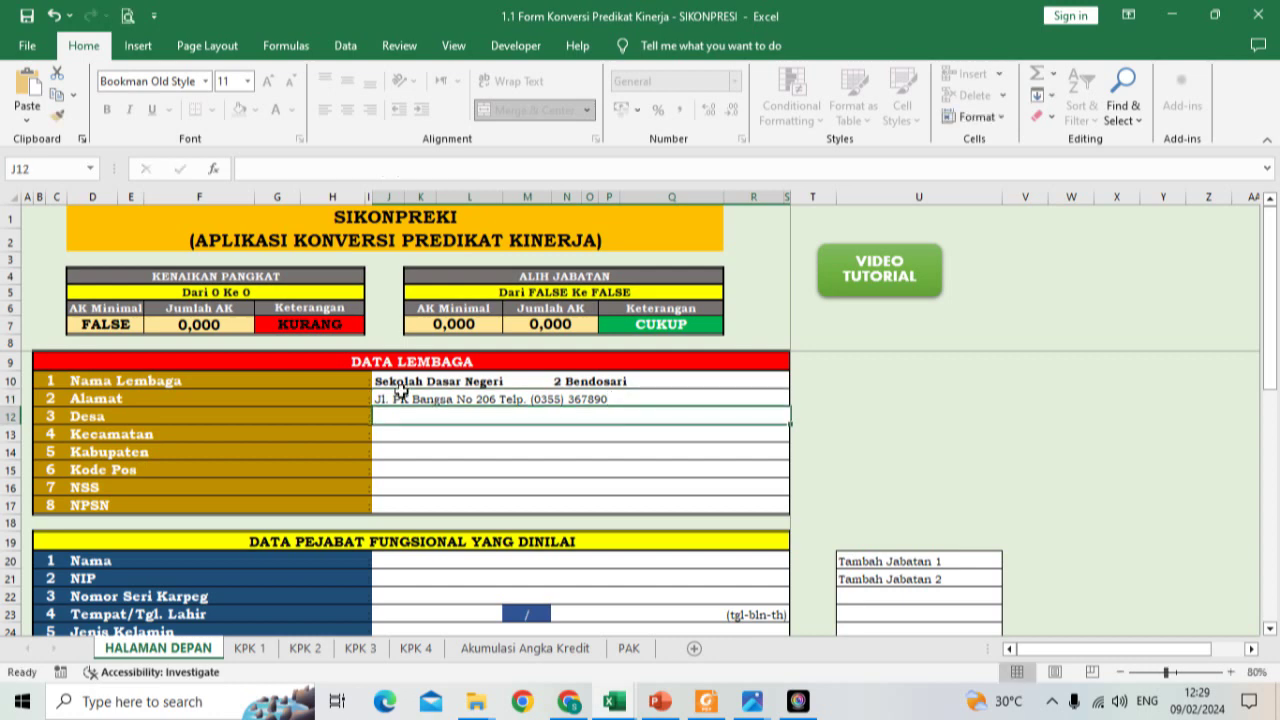
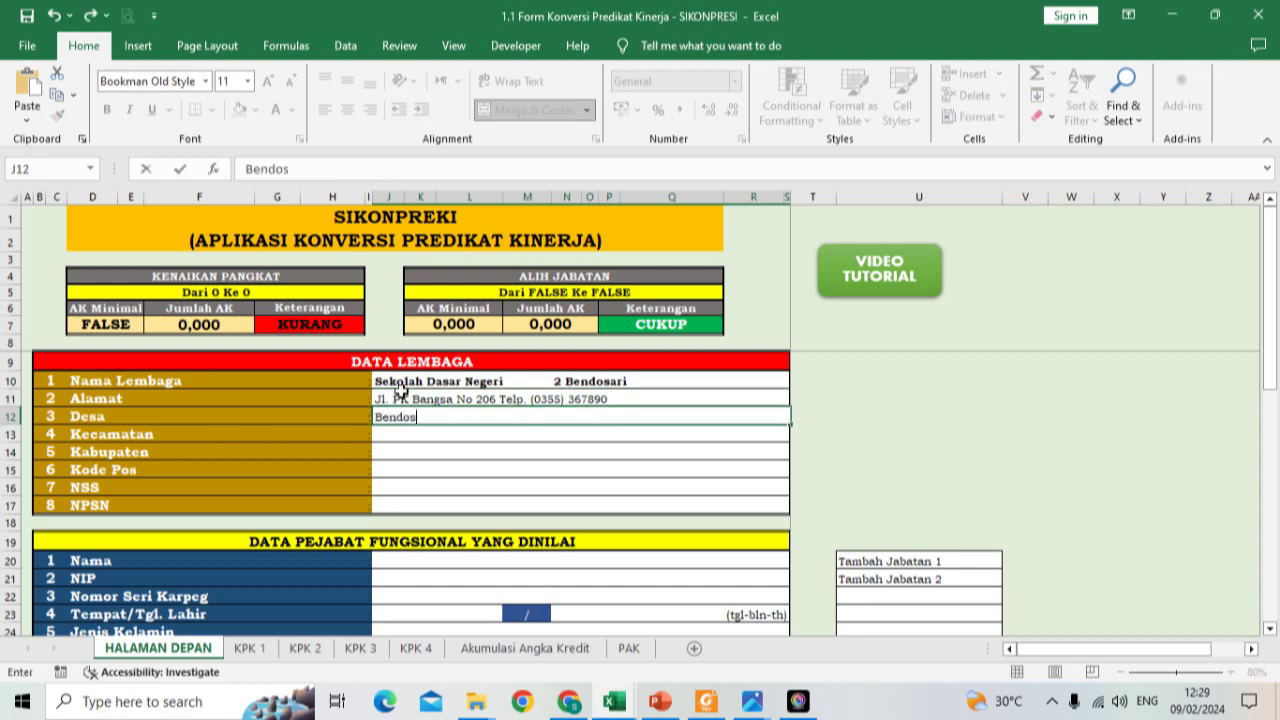
{"action": "key", "text": "Return"}
{"action": "key", "text": "Return"}
{"action": "key", "text": "Return"}
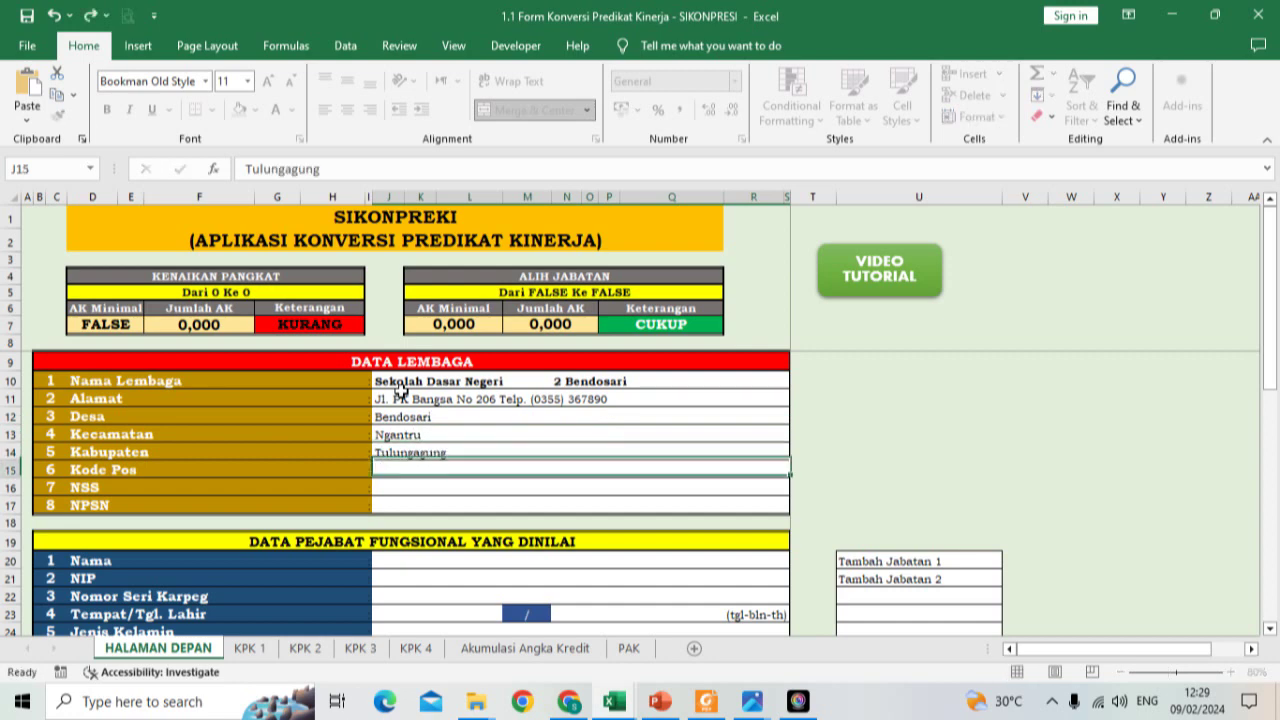
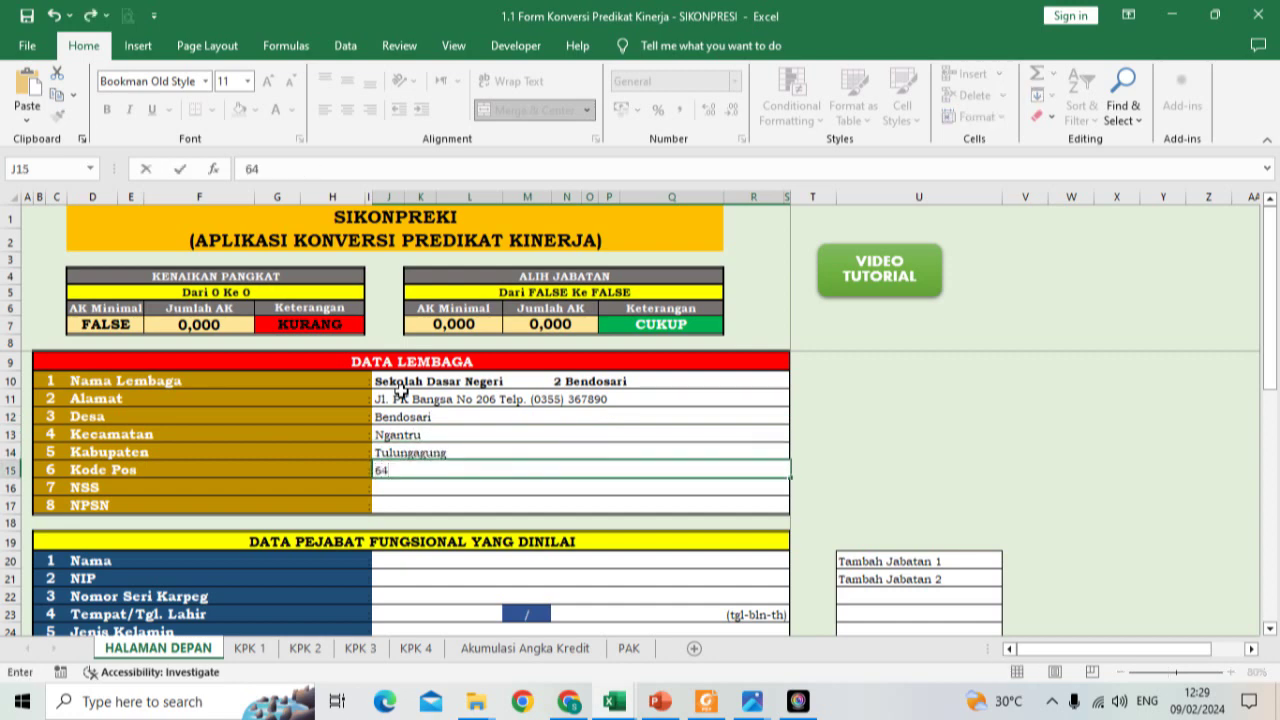
{"action": "key", "text": "Return"}
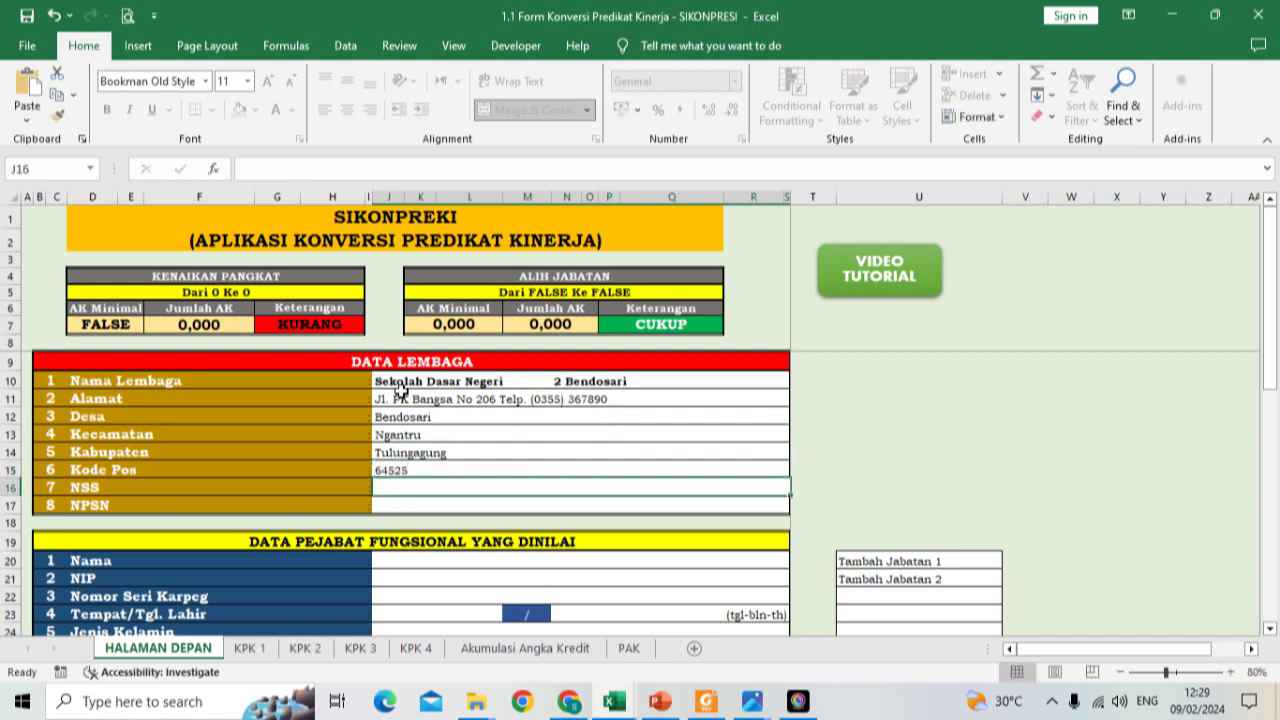
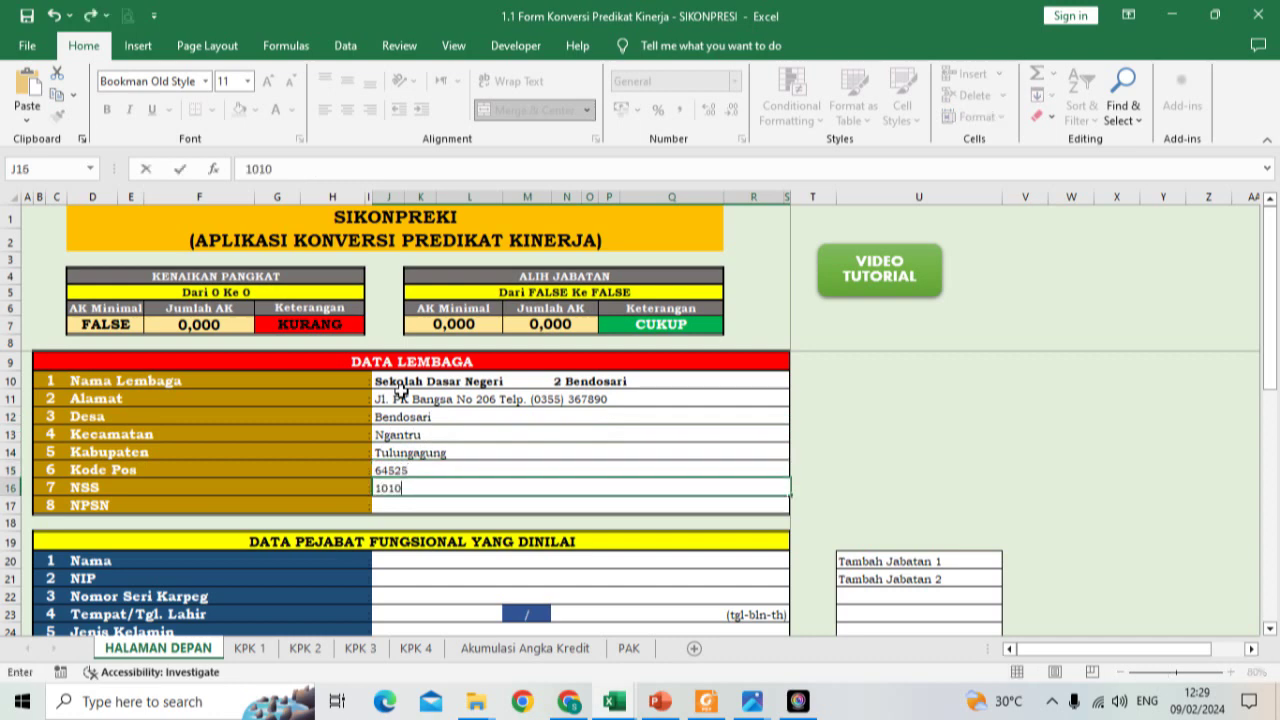
{"action": "key", "text": "Return"}
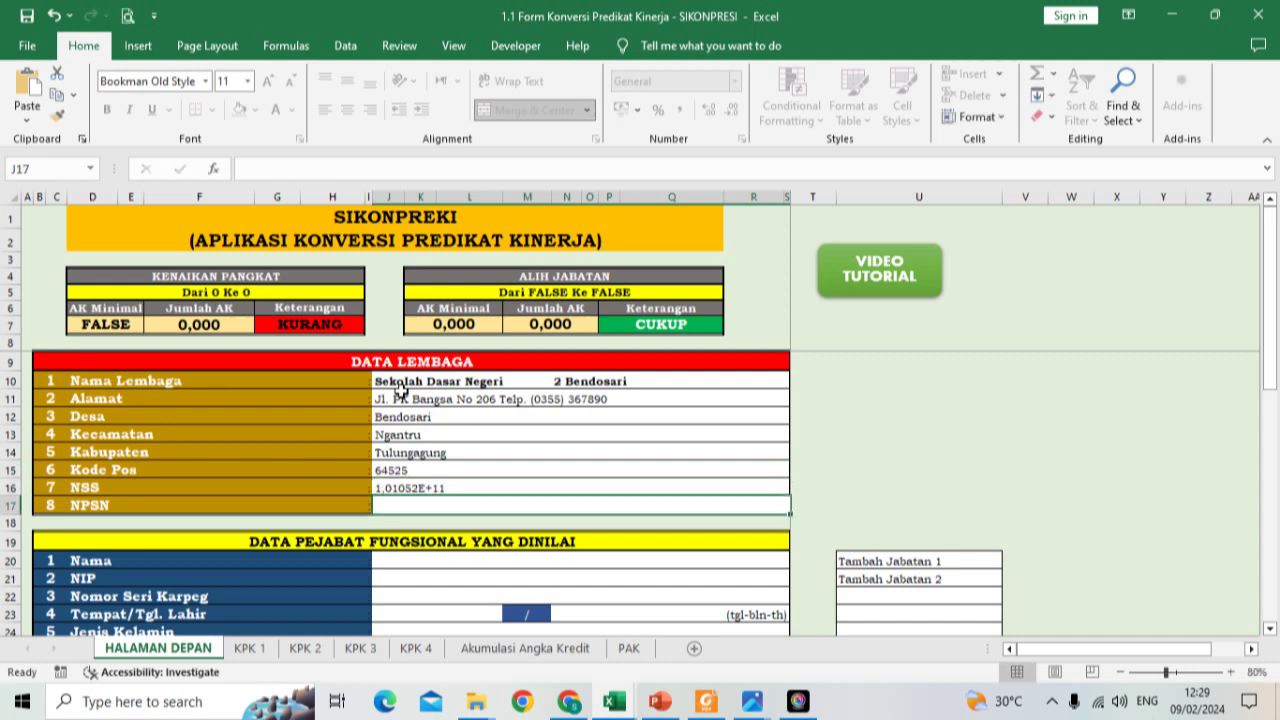
{"action": "left_click", "coordinate": [420, 486]}
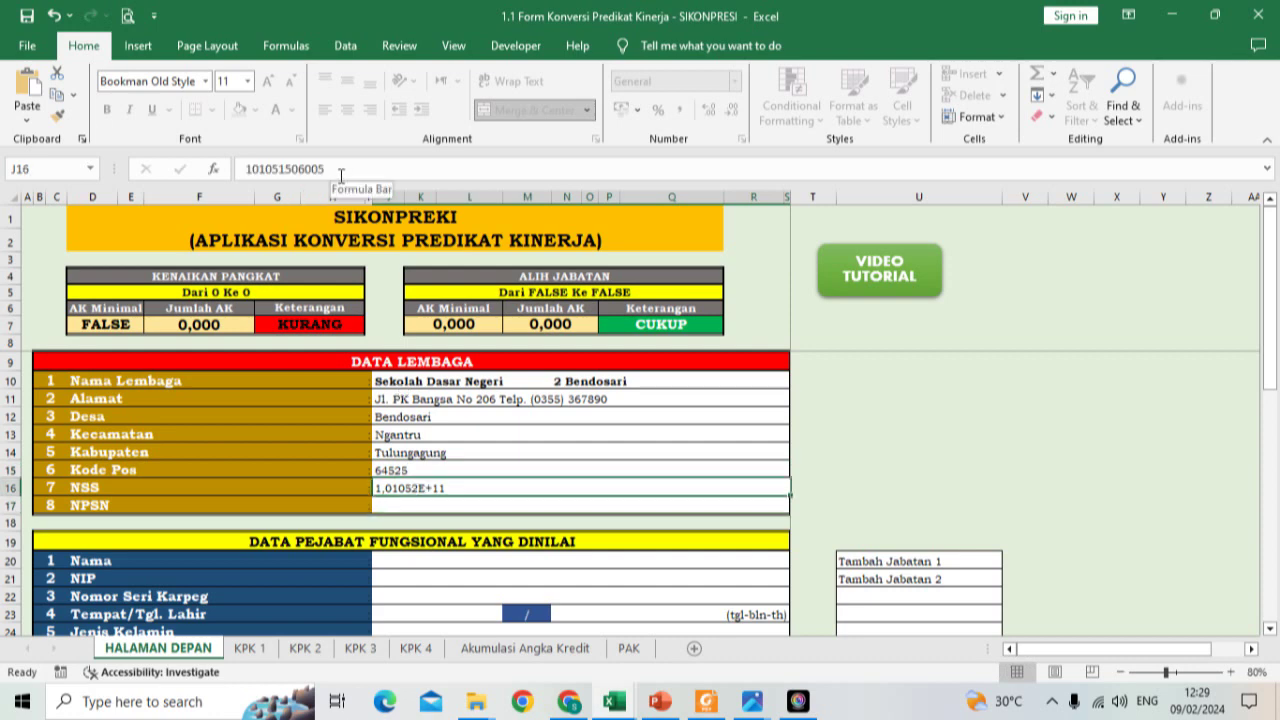
{"action": "left_click", "coordinate": [250, 647]}
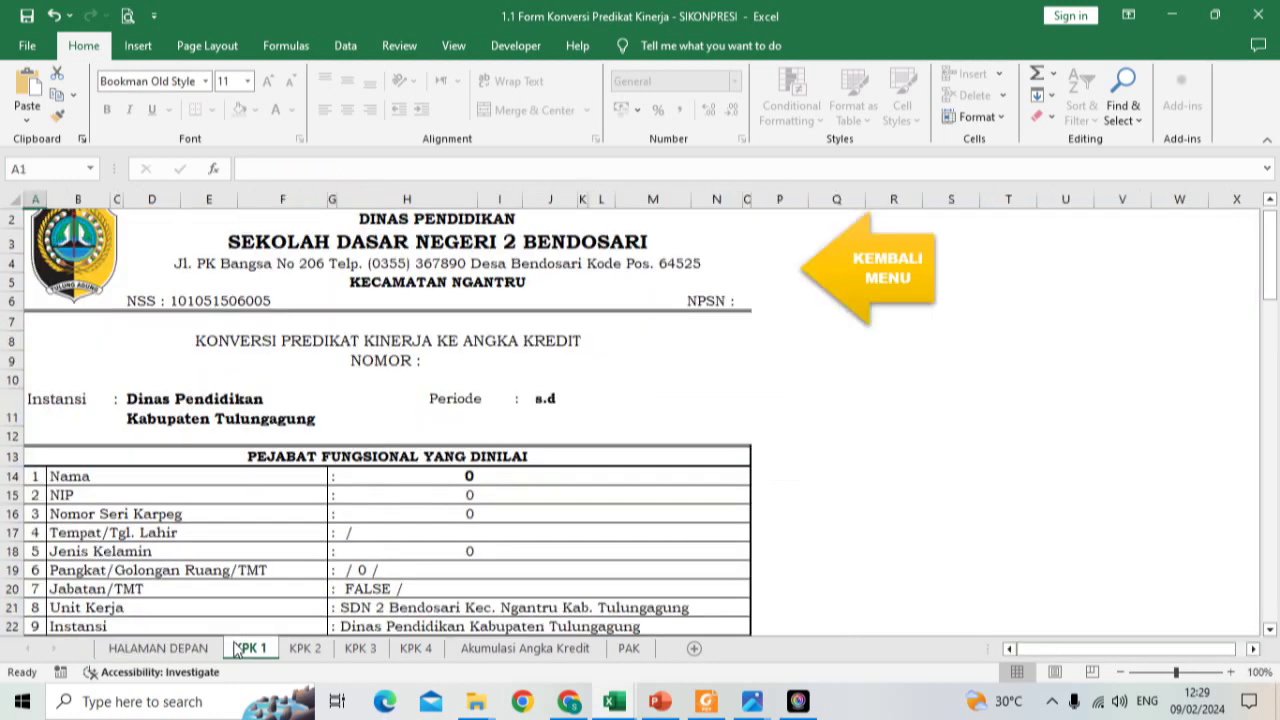
{"action": "left_click", "coordinate": [158, 648]}
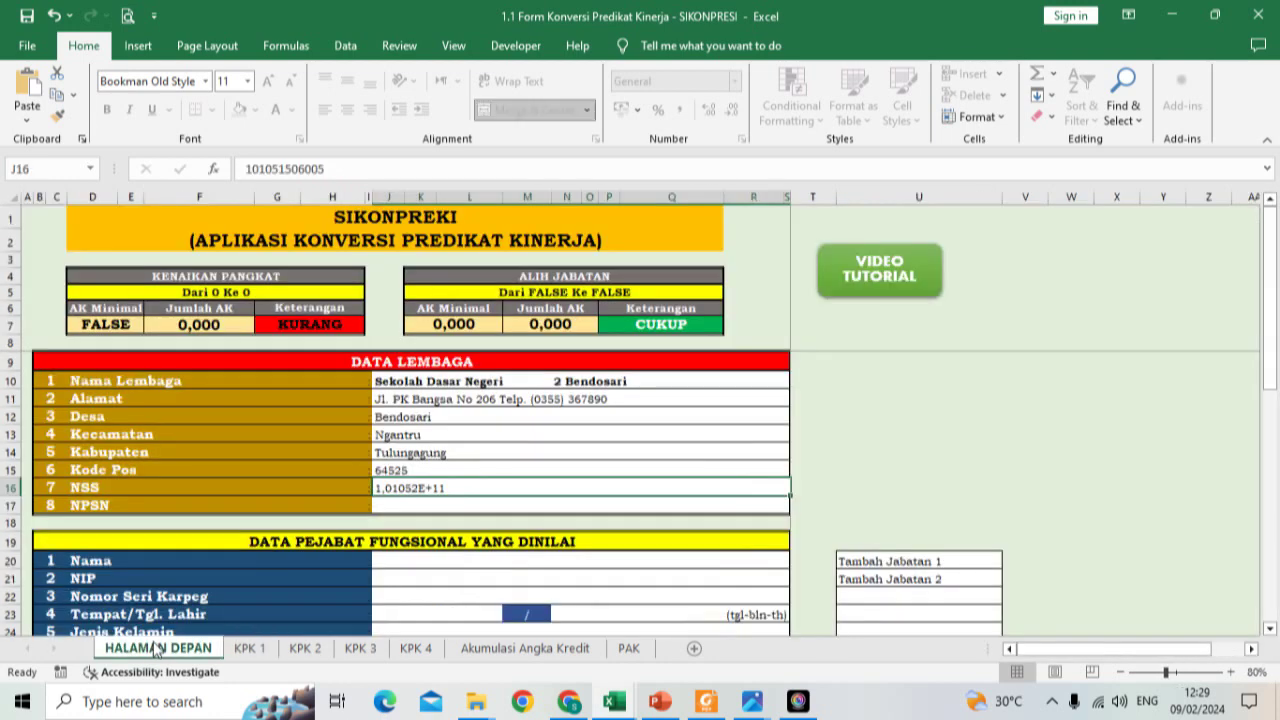
{"action": "left_click", "coordinate": [252, 169]}
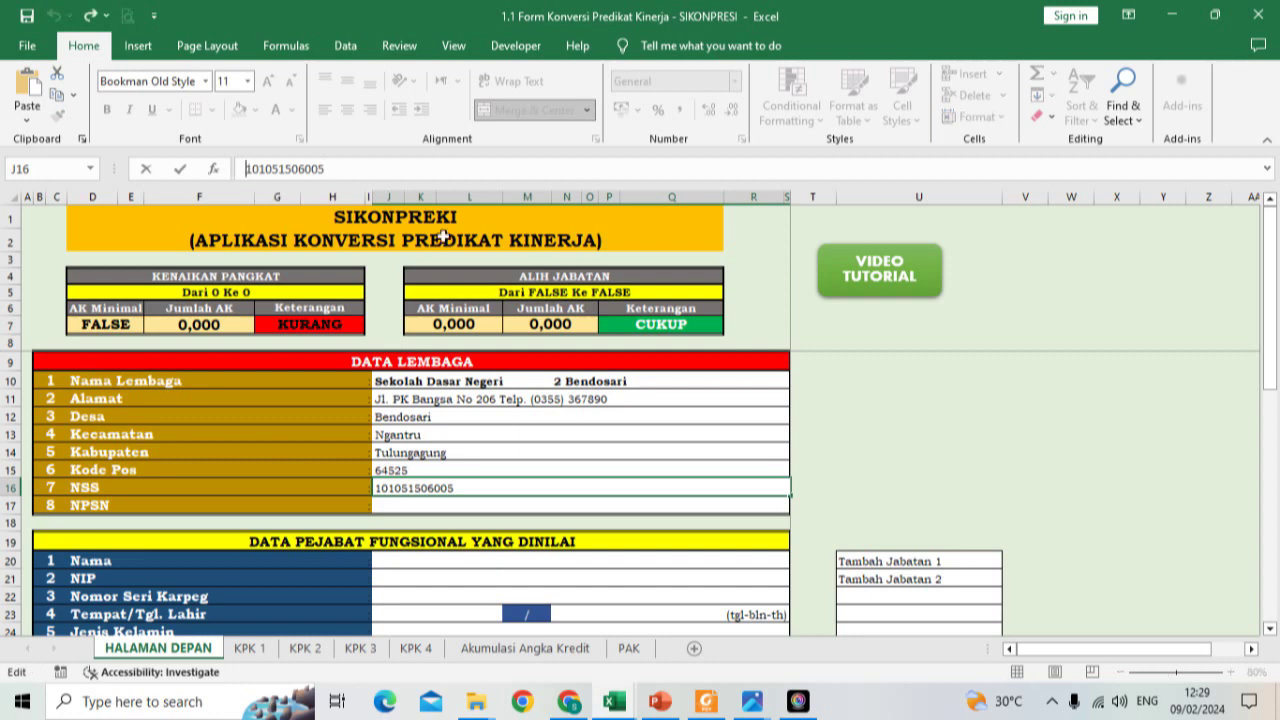
{"action": "key", "text": "Return"}
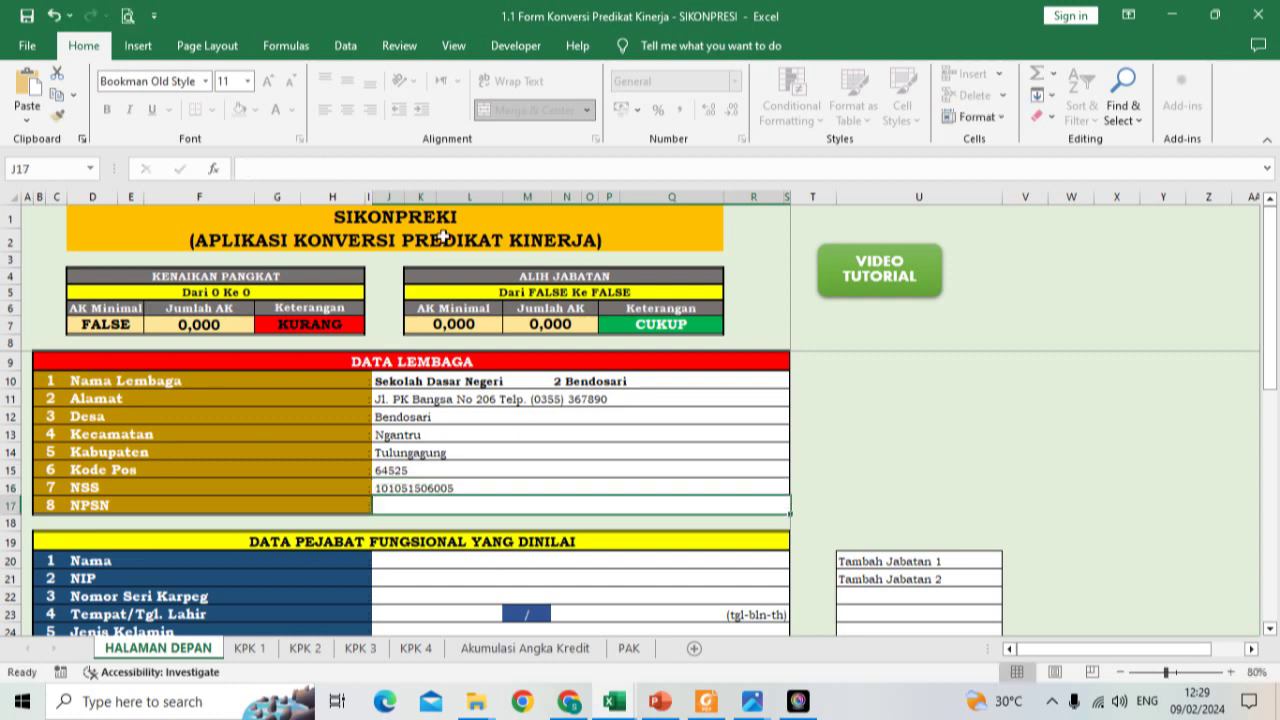
{"action": "type", "text": "20511549"}
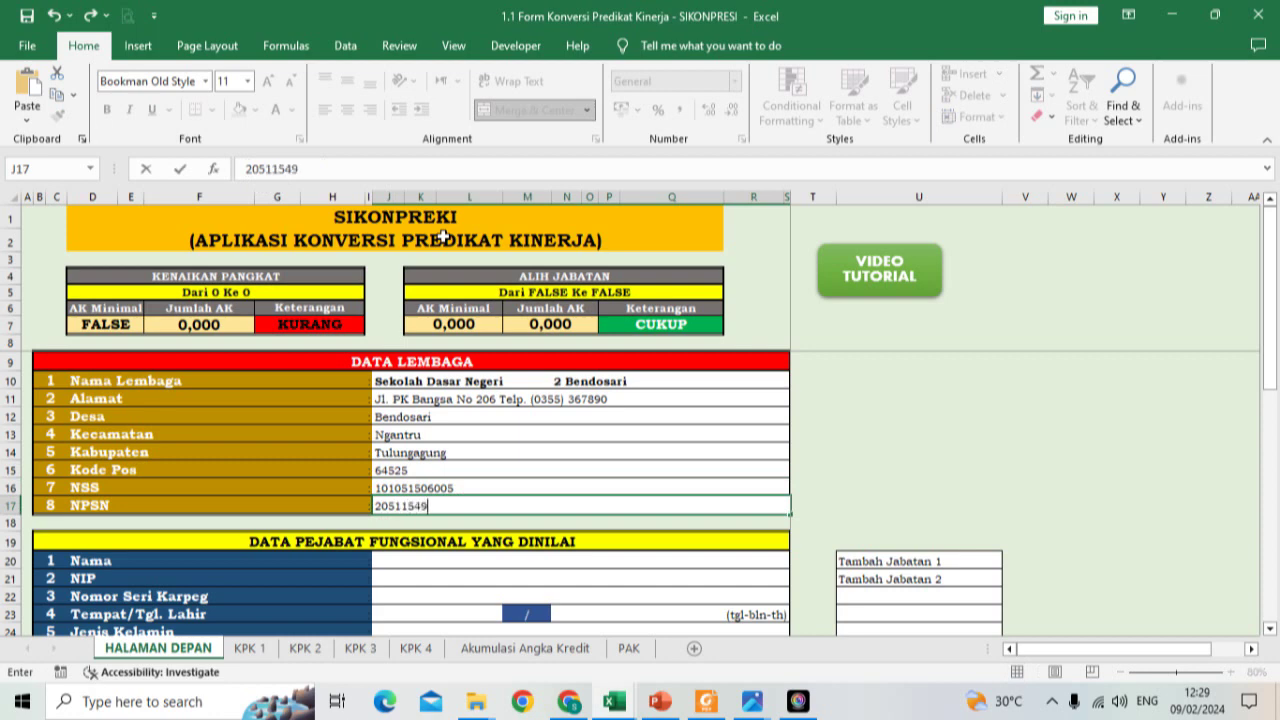
{"action": "key", "text": "Return"}
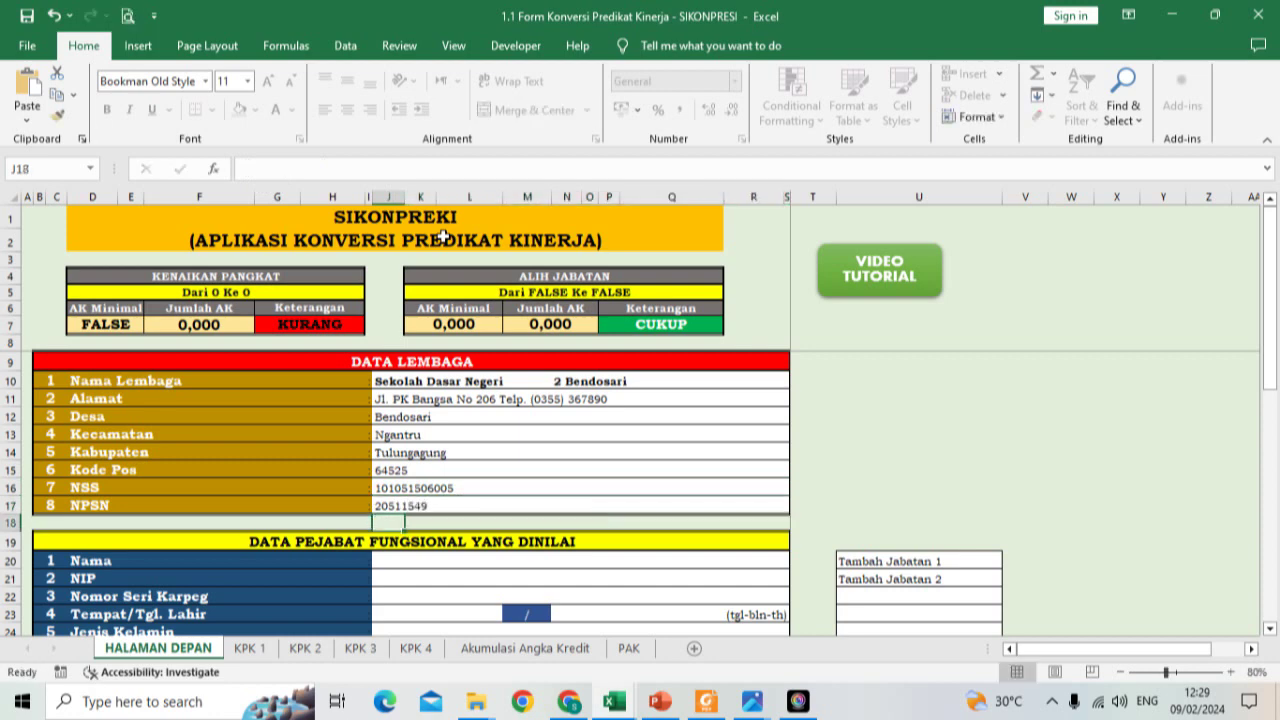
{"action": "left_click", "coordinate": [268, 645]}
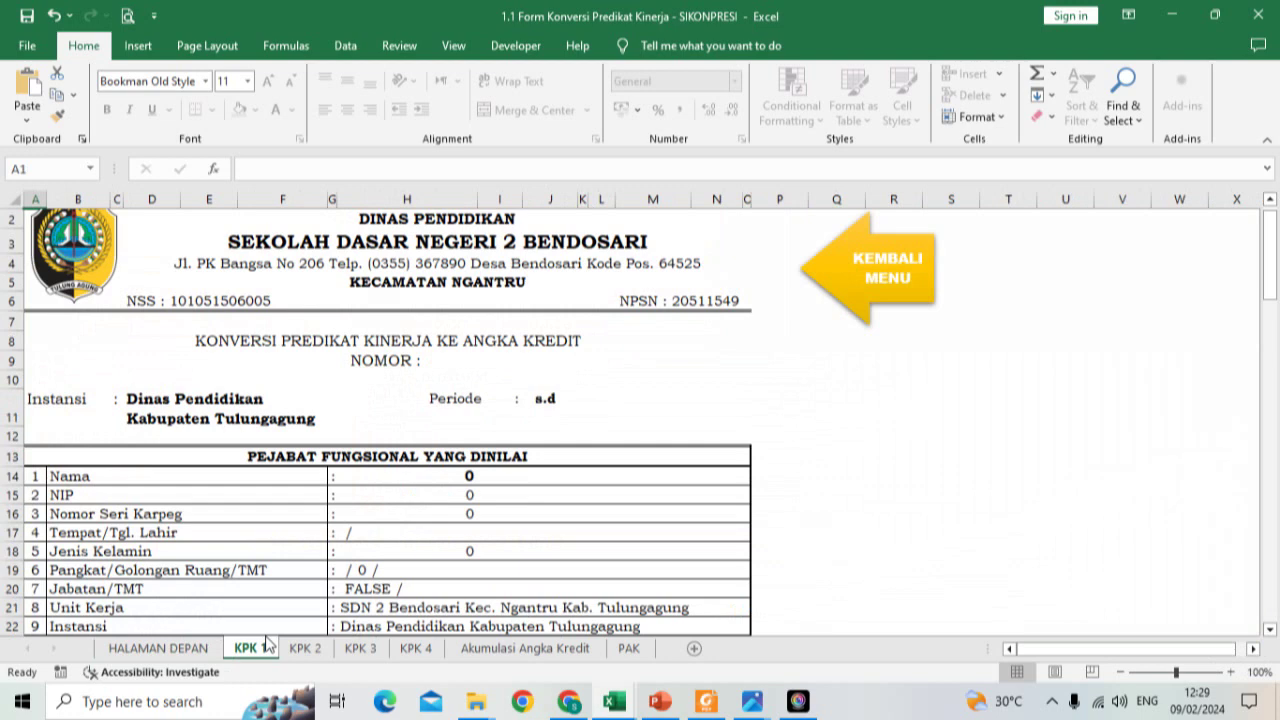
{"action": "scroll", "coordinate": [460, 252], "scroll_direction": "up", "scroll_amount": 1}
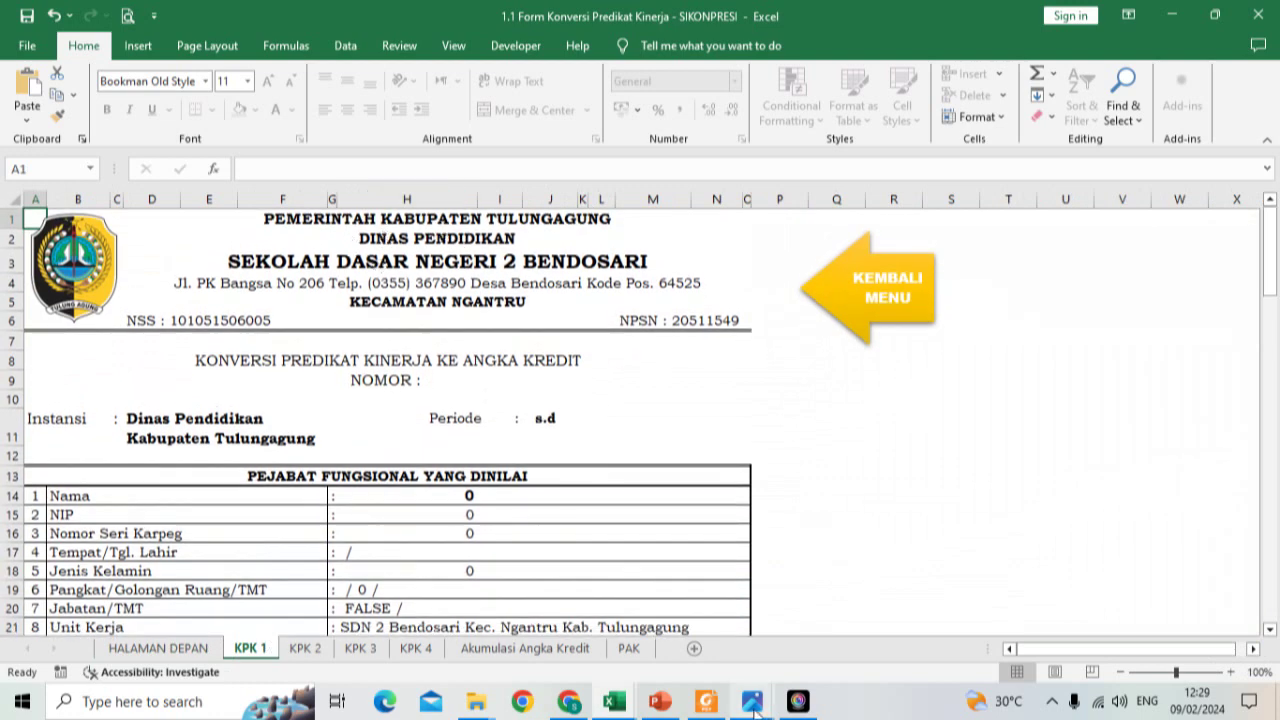
{"action": "mouse_move", "coordinate": [752, 701]}
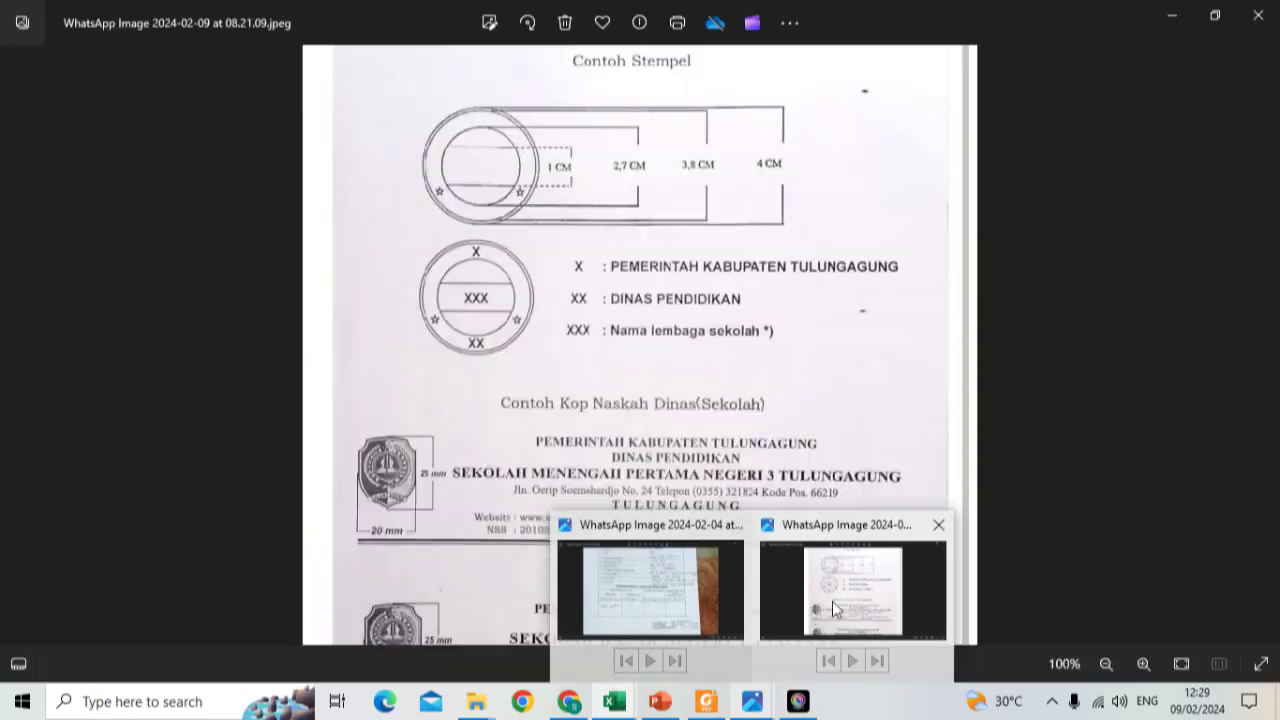
{"action": "left_click", "coordinate": [833, 608]}
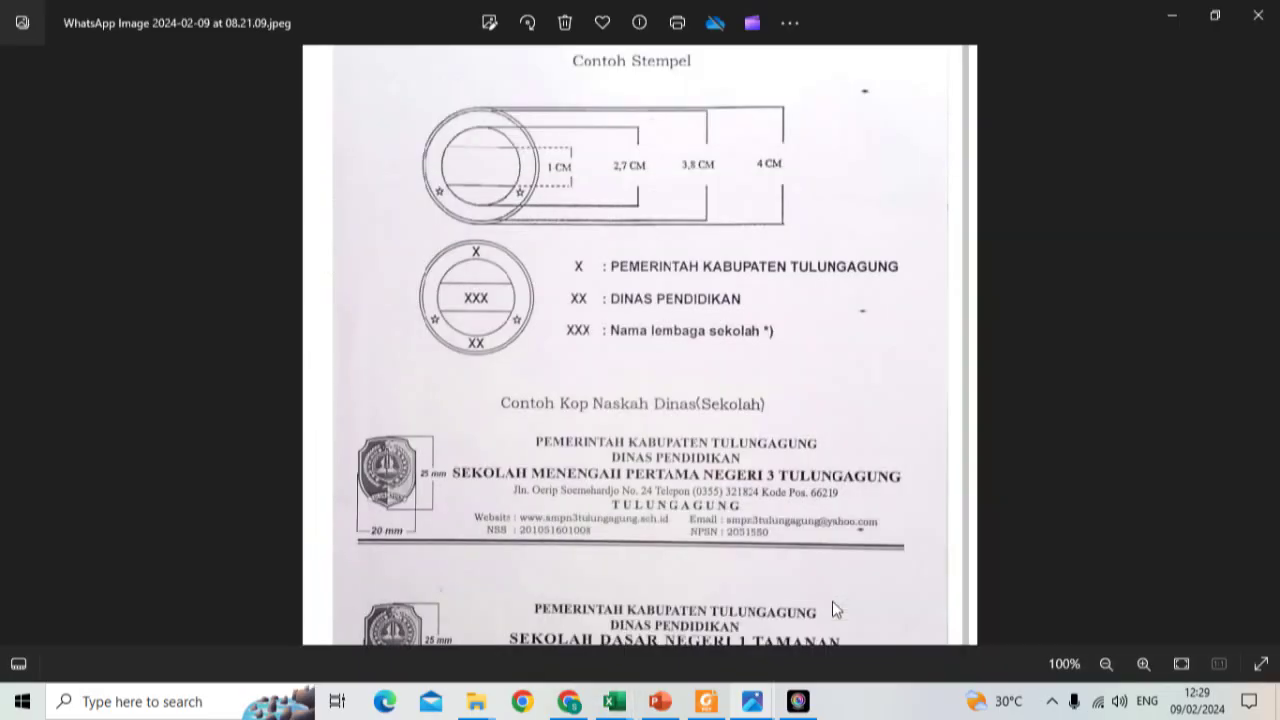
{"action": "scroll", "coordinate": [651, 227], "scroll_direction": "up", "scroll_amount": 2}
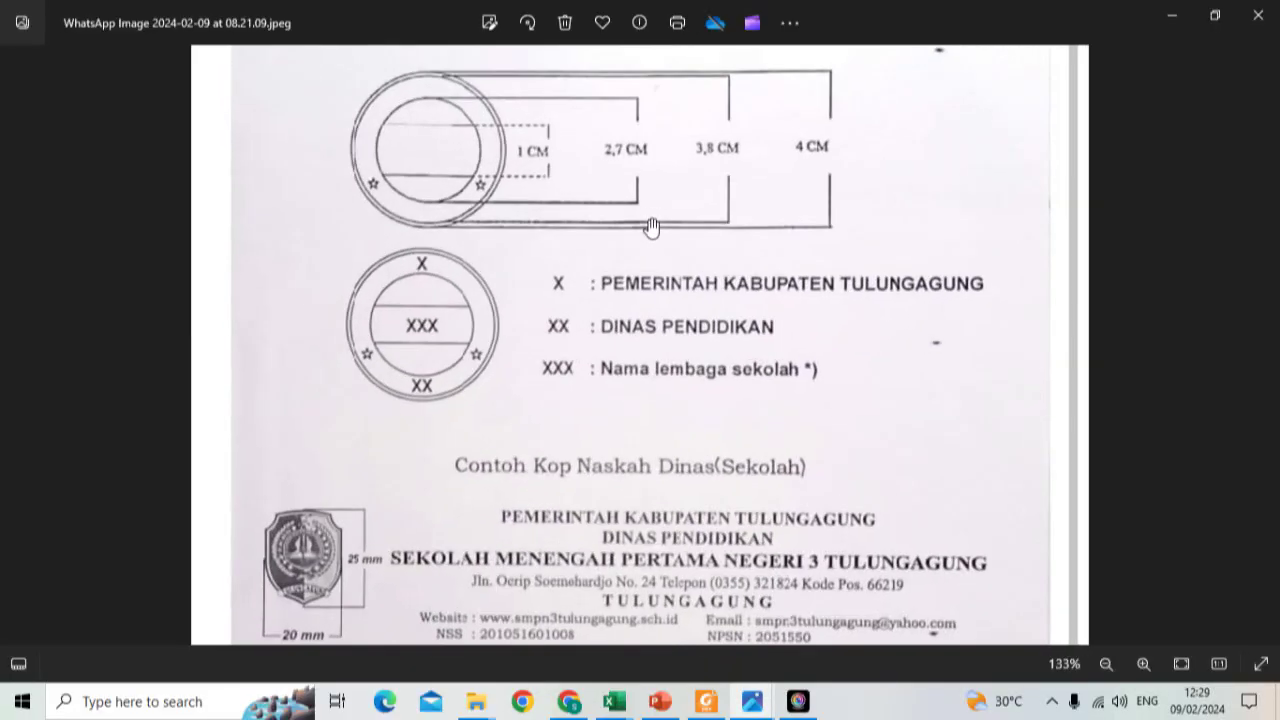
{"action": "scroll", "coordinate": [651, 227], "scroll_direction": "up", "scroll_amount": 1}
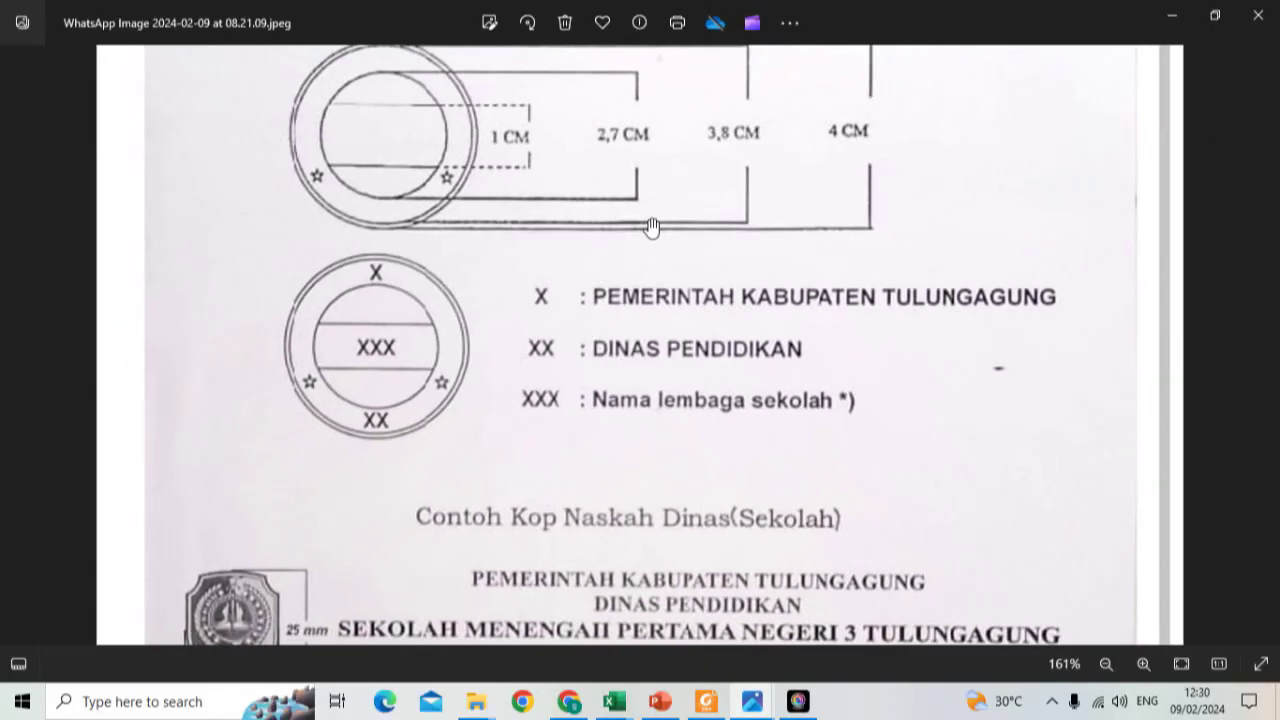
{"action": "left_click_drag", "start_coordinate": [735, 298], "coordinate": [585, 585]}
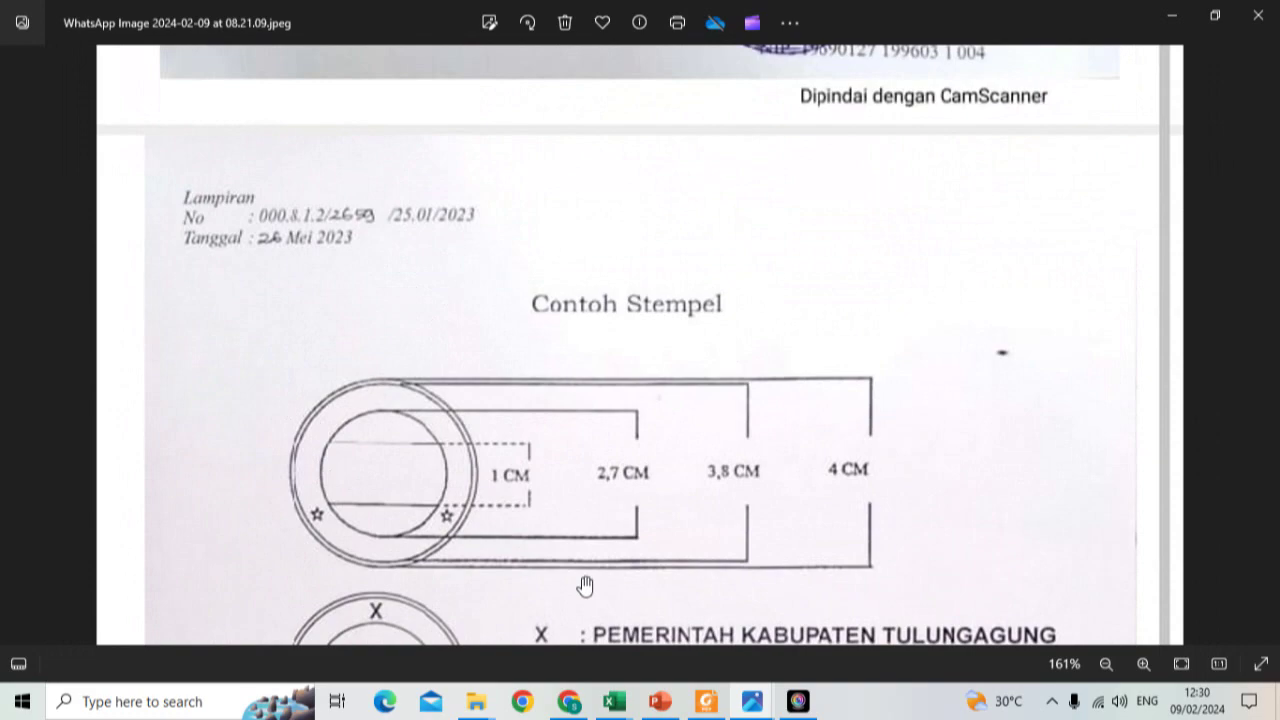
{"action": "left_click_drag", "start_coordinate": [585, 585], "coordinate": [614, 9]}
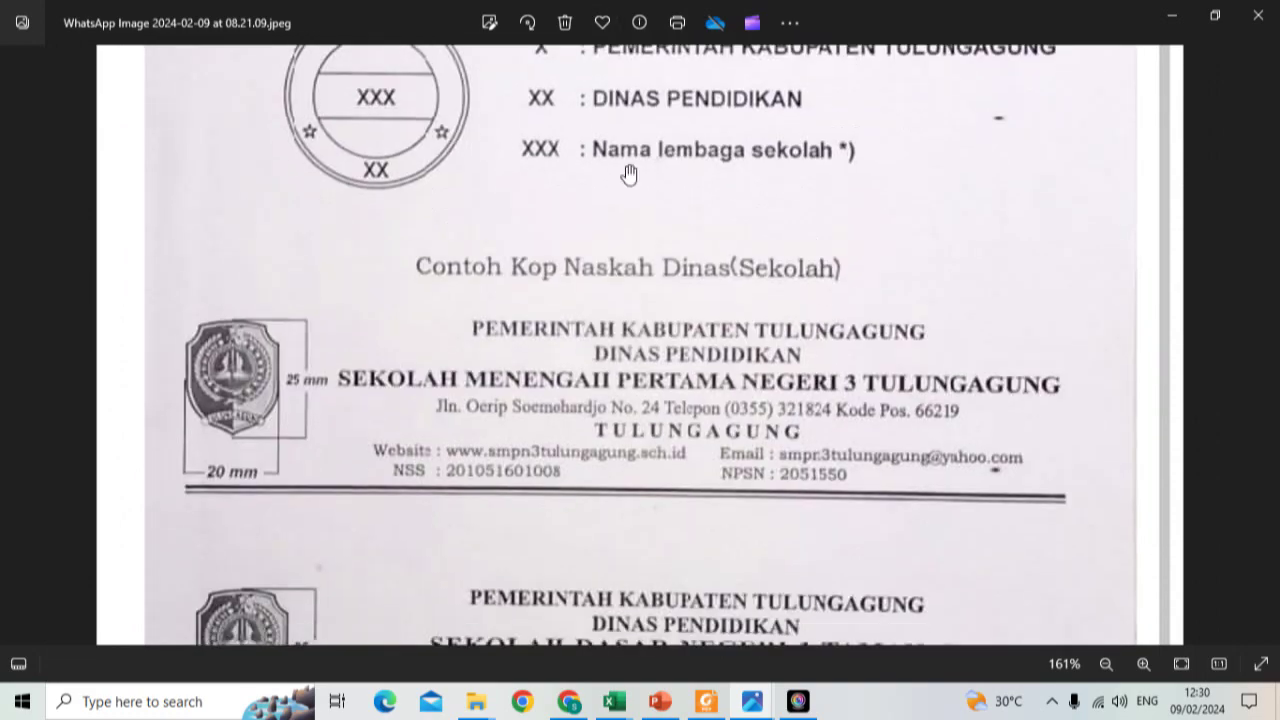
{"action": "left_click_drag", "start_coordinate": [629, 174], "coordinate": [669, 55]}
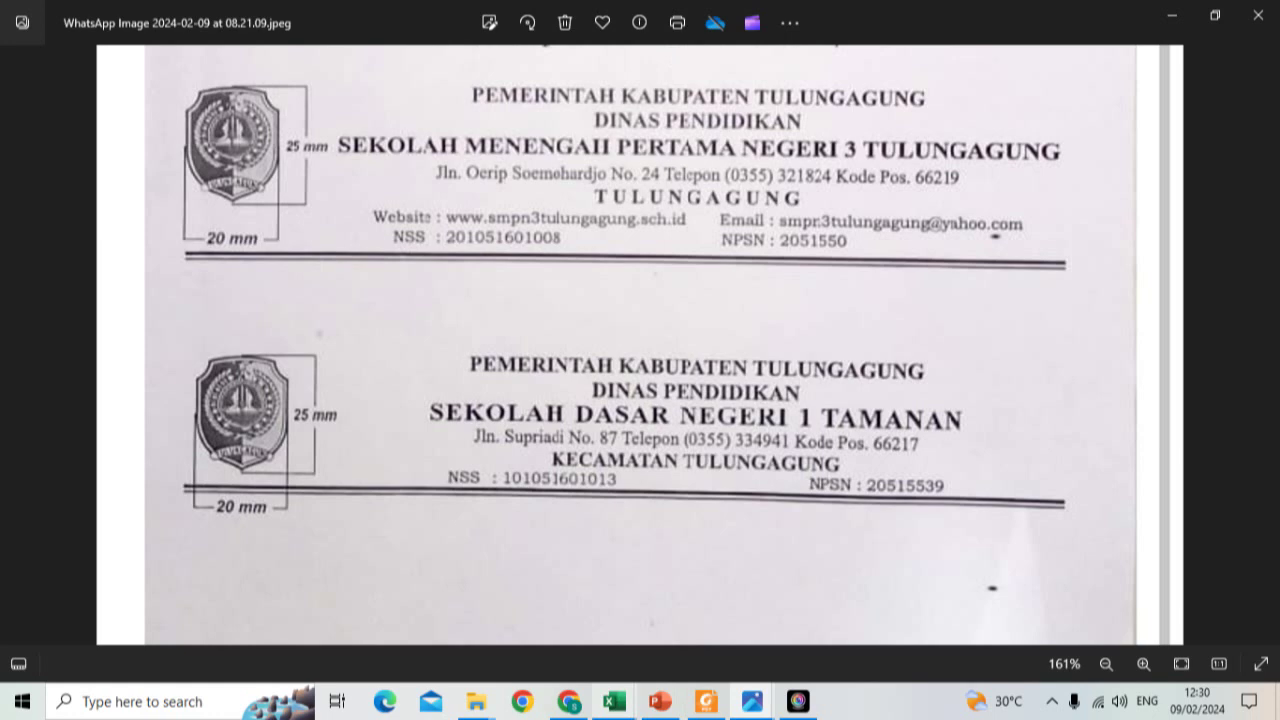
{"action": "mouse_move", "coordinate": [612, 710]}
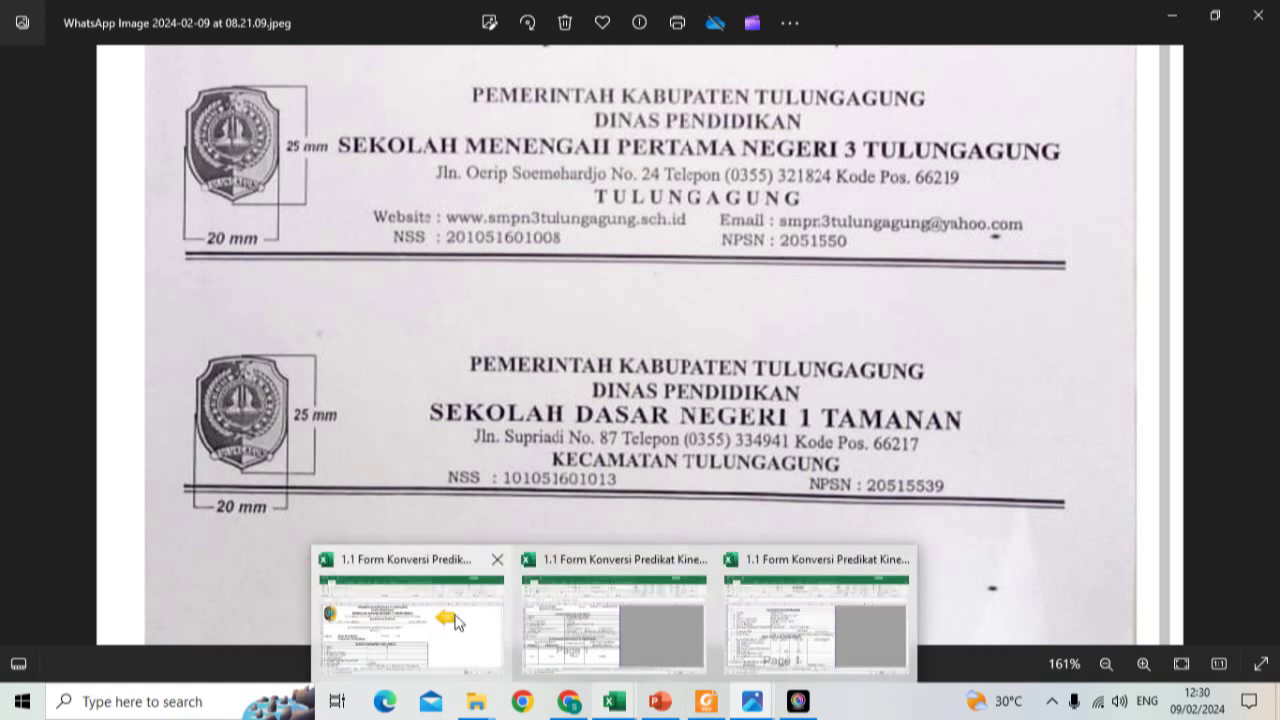
{"action": "left_click", "coordinate": [455, 640]}
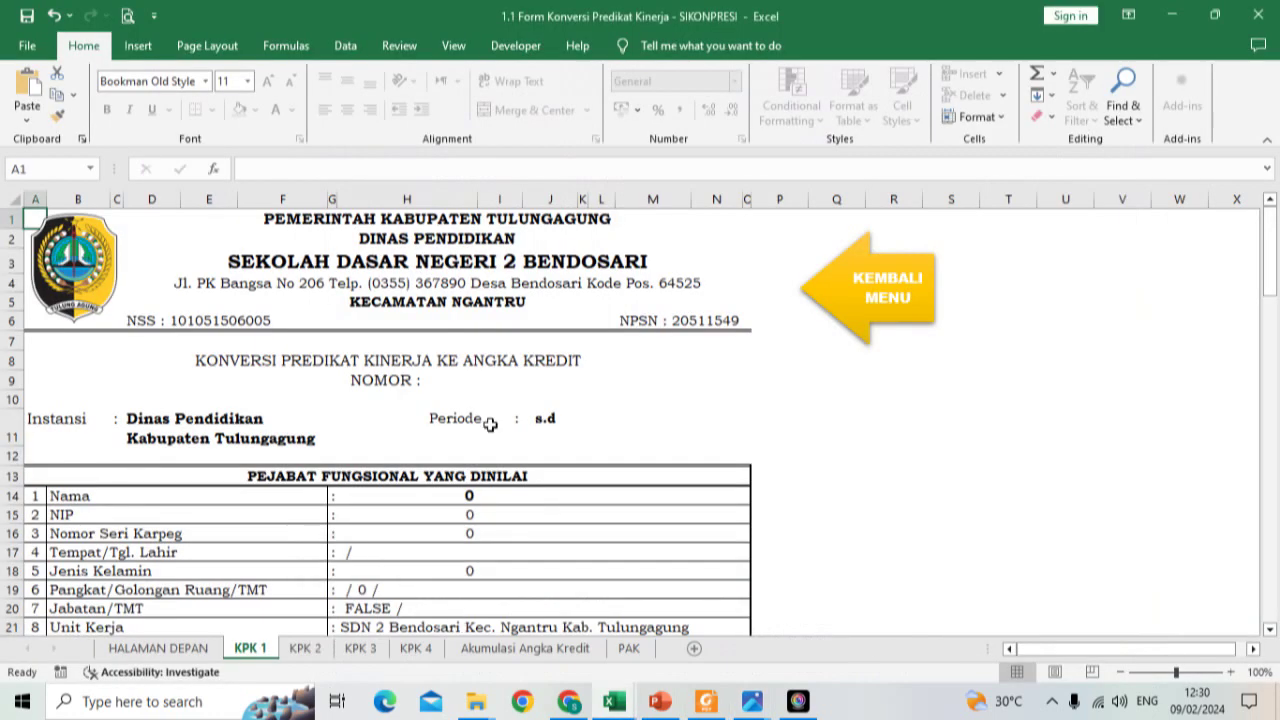
Step: Enter the assessed officer's full name with the S.Pd title in J20
{"action": "left_click", "coordinate": [832, 313]}
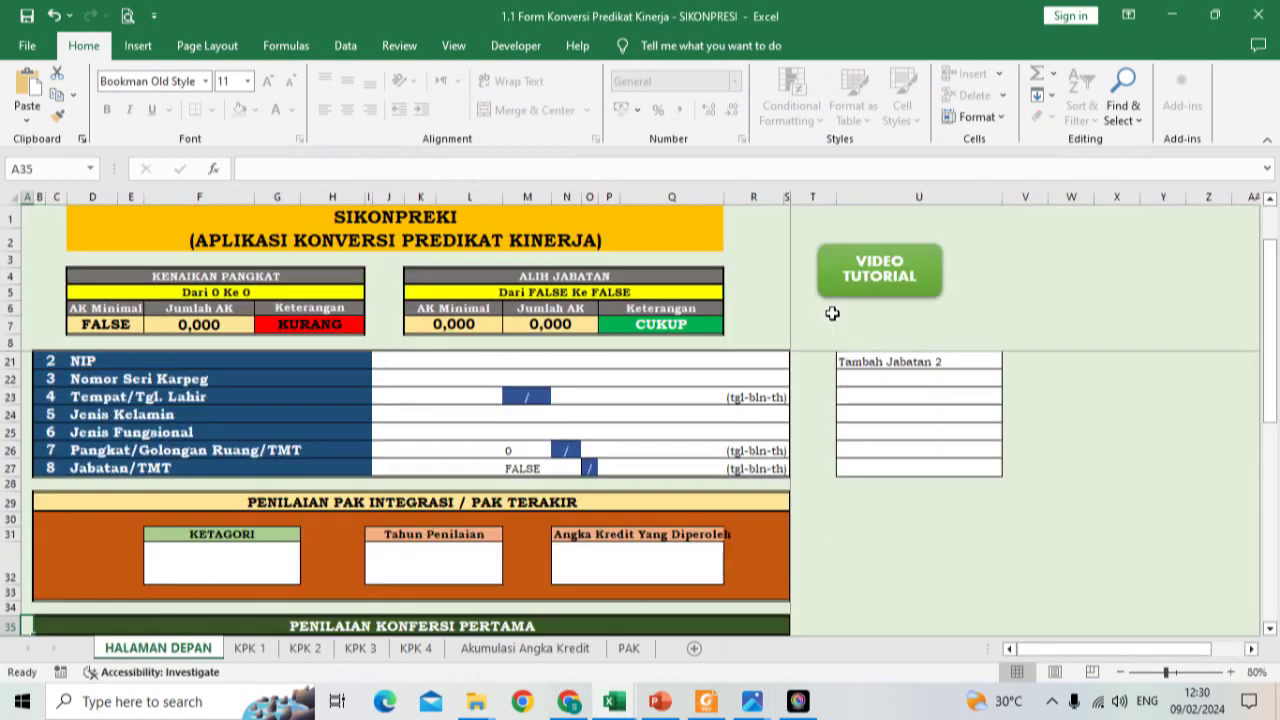
{"action": "scroll", "coordinate": [647, 459], "scroll_direction": "up", "scroll_amount": 3}
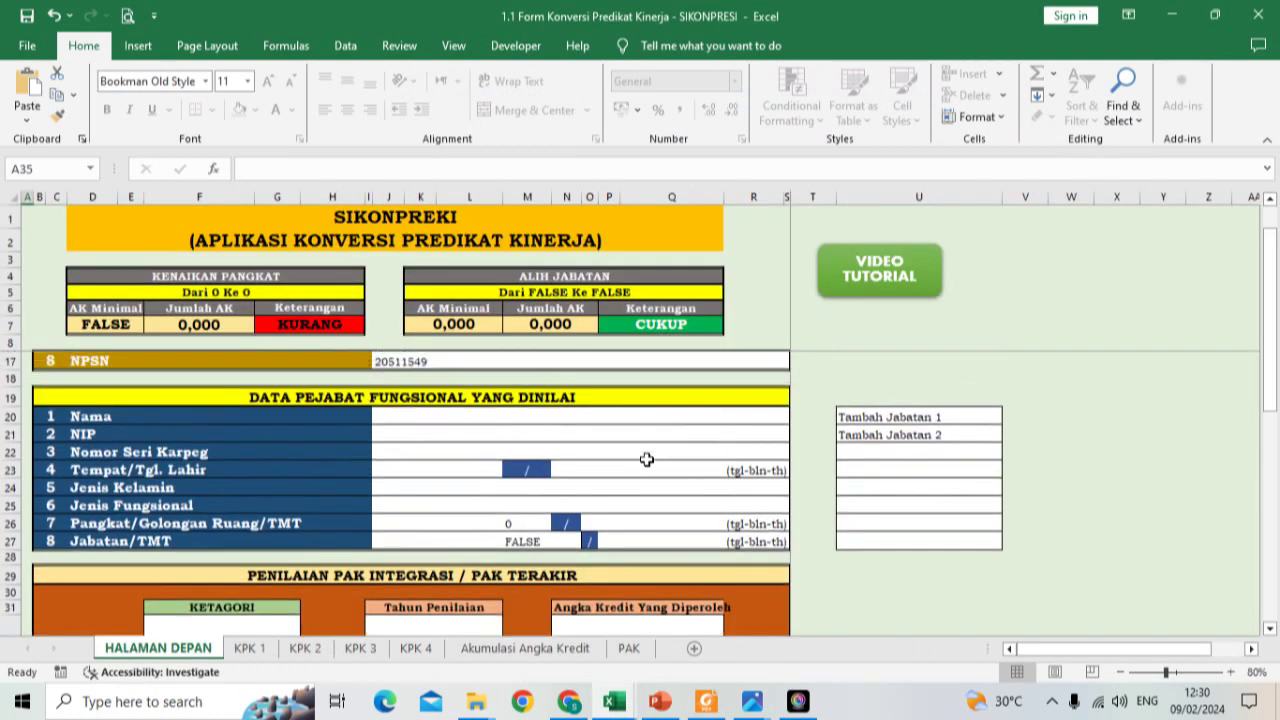
{"action": "scroll", "coordinate": [647, 459], "scroll_direction": "down", "scroll_amount": 1}
{"action": "scroll", "coordinate": [647, 459], "scroll_direction": "down", "scroll_amount": 1}
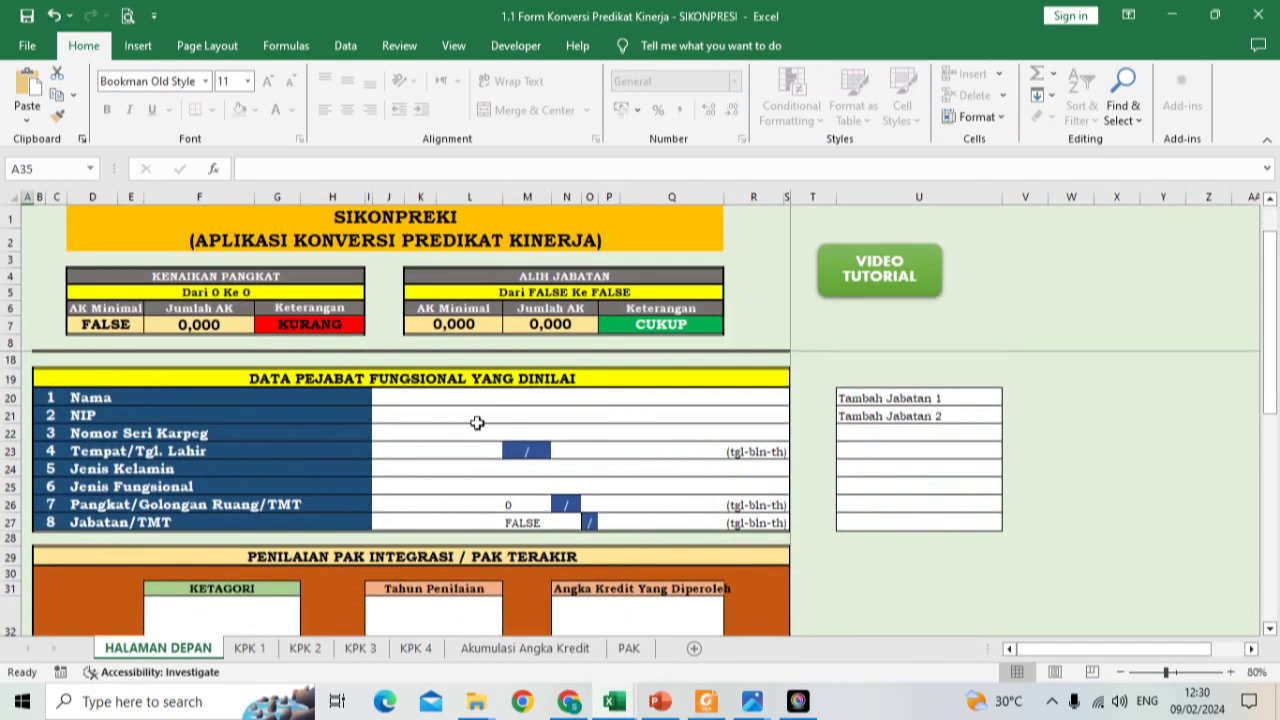
{"action": "left_click", "coordinate": [427, 398]}
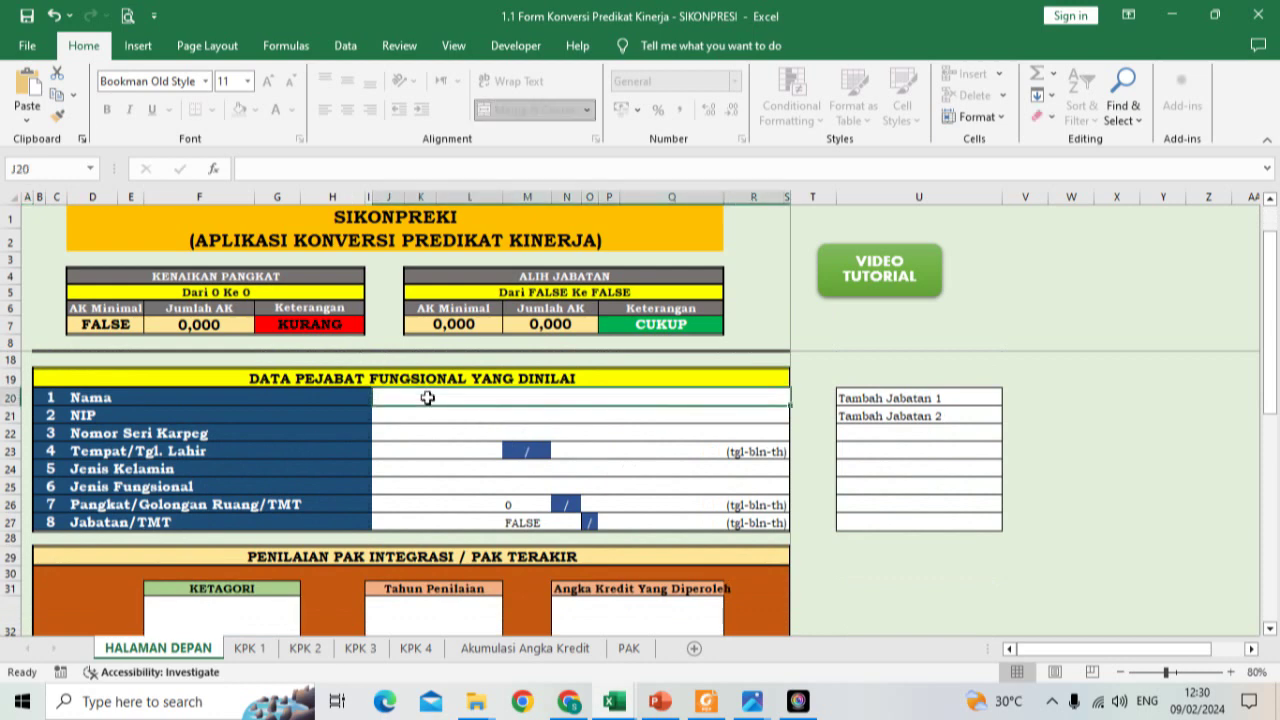
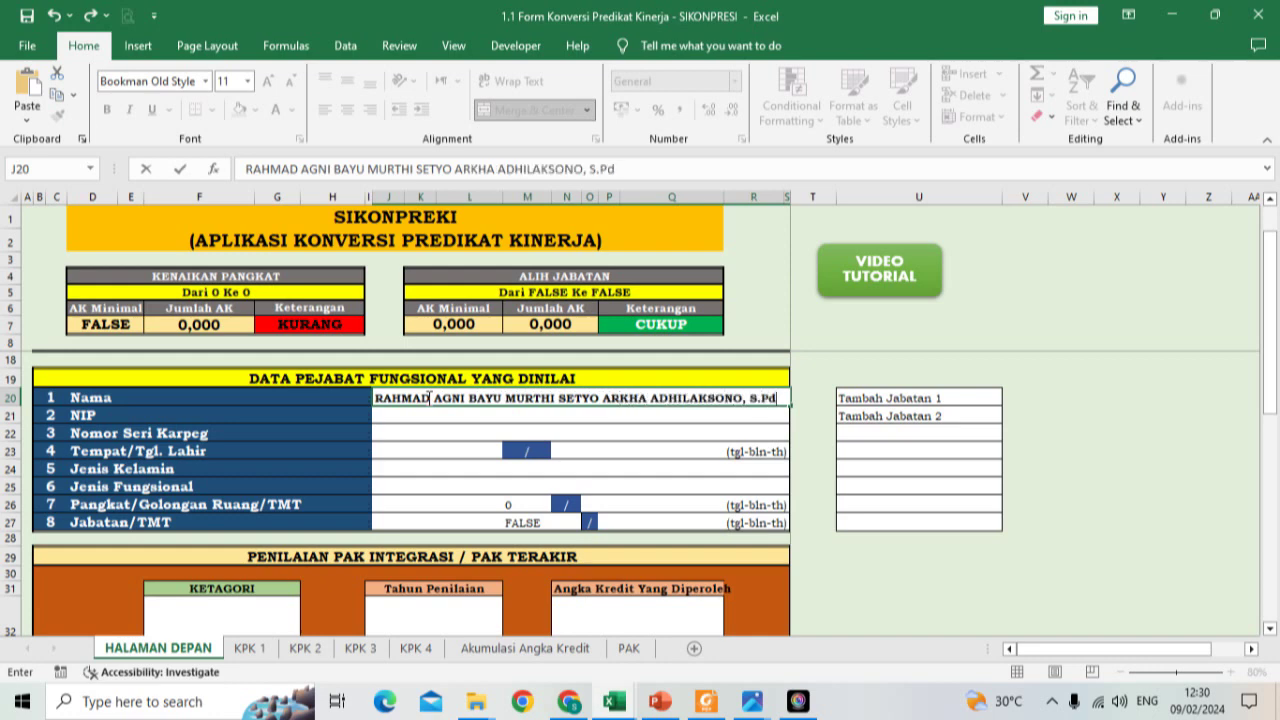
{"action": "key", "text": "Return"}
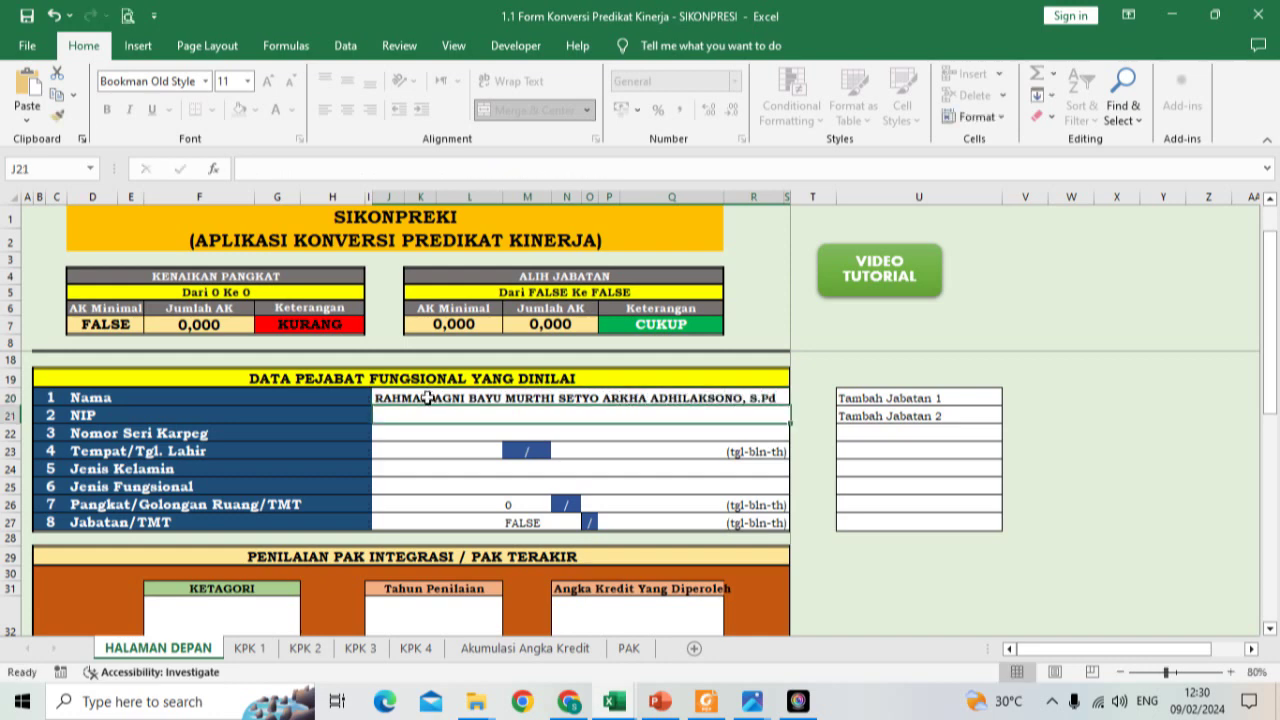
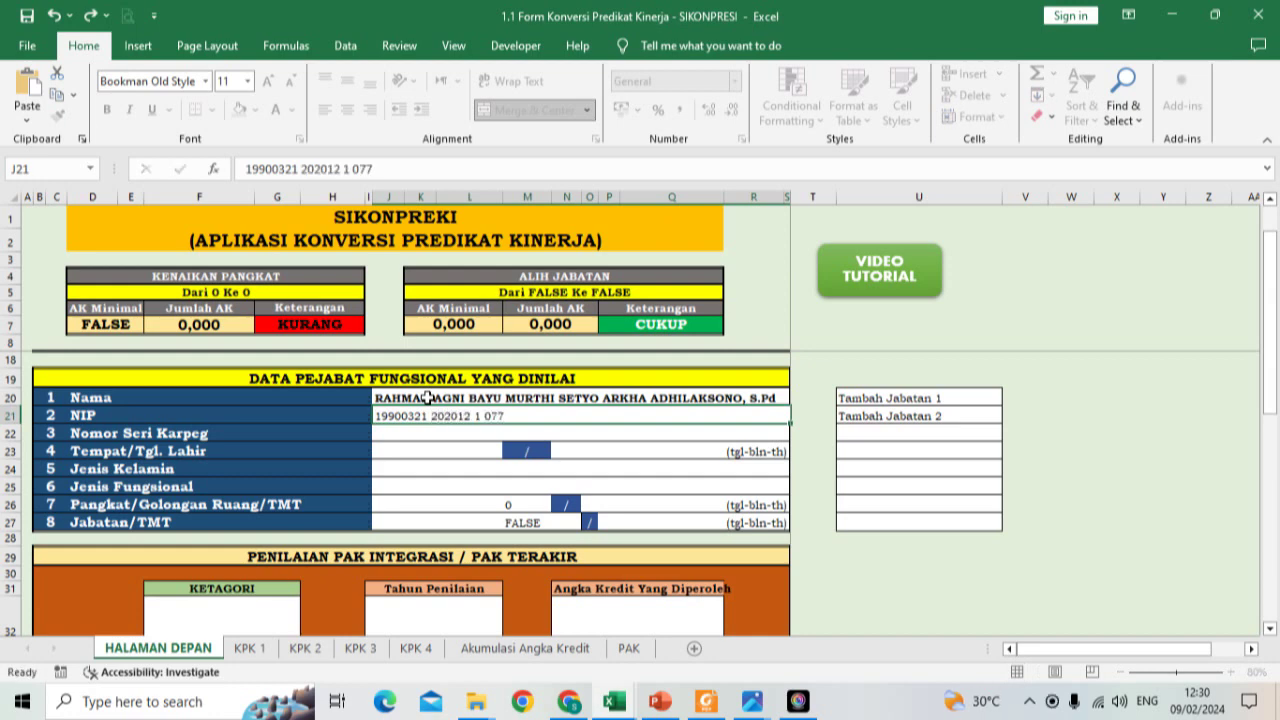
Step: Enter the officer's NIP in J21
{"action": "key", "text": "Return"}
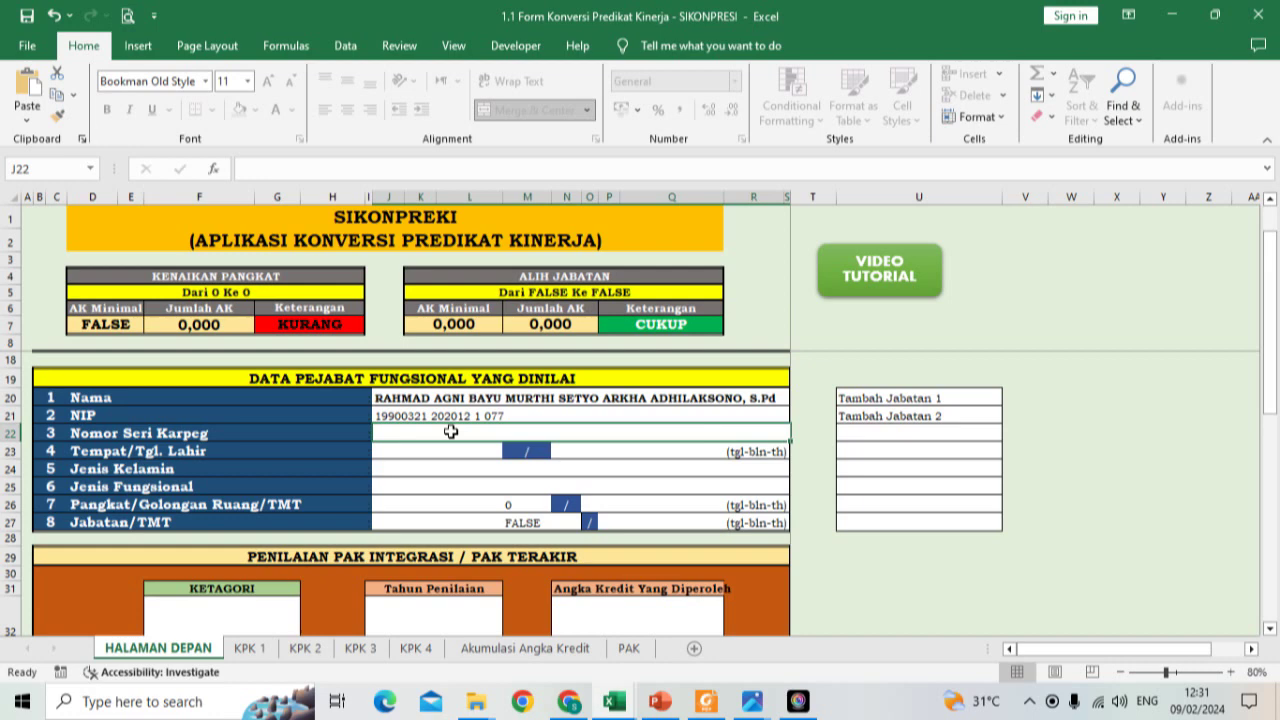
Step: Enter 'Nomor seri karpeg' in the Karpeg field J22
{"action": "type", "text": "NOMOR"}
{"action": "key", "text": "BackSpace"}
{"action": "key", "text": "BackSpace"}
{"action": "key", "text": "BackSpace"}
{"action": "key", "text": "BackSpace"}
{"action": "key", "text": "BackSpace"}
{"action": "type", "text": "Seri"}
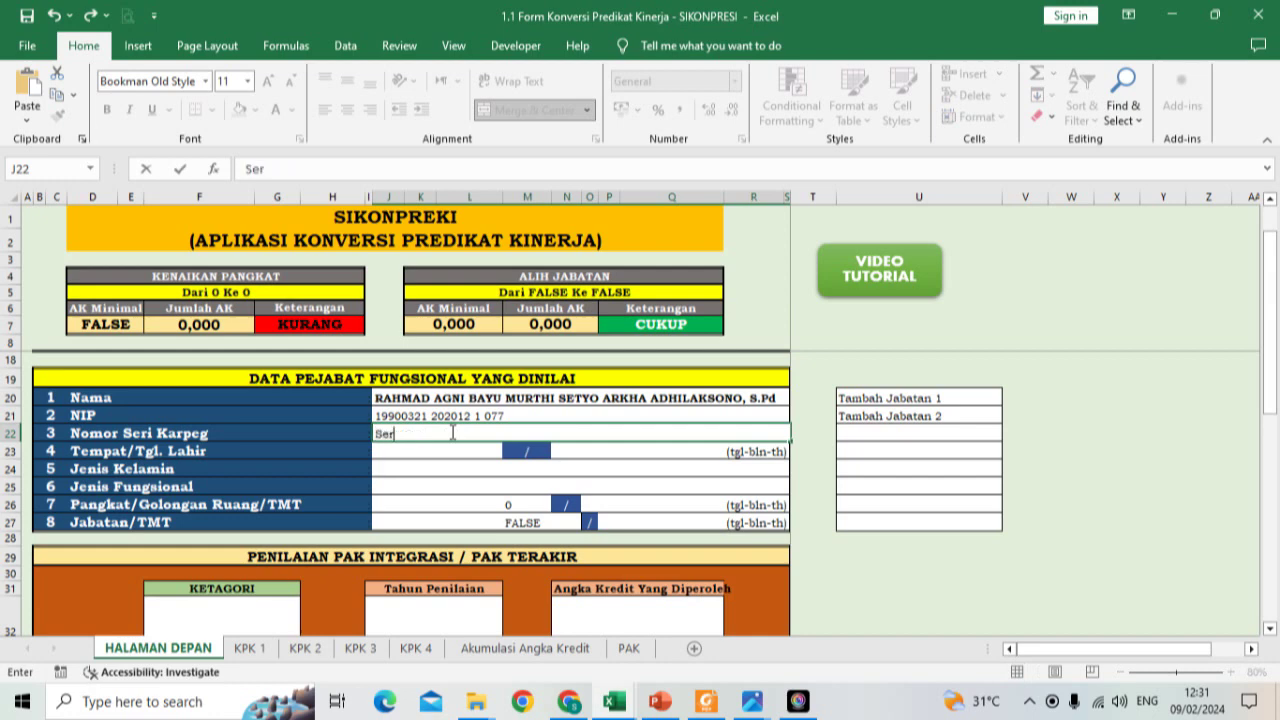
{"action": "key", "text": "BackSpace"}
{"action": "key", "text": "BackSpace"}
{"action": "key", "text": "BackSpace"}
{"action": "key", "text": "BackSpace"}
{"action": "type", "text": "Nomor seri karge"}
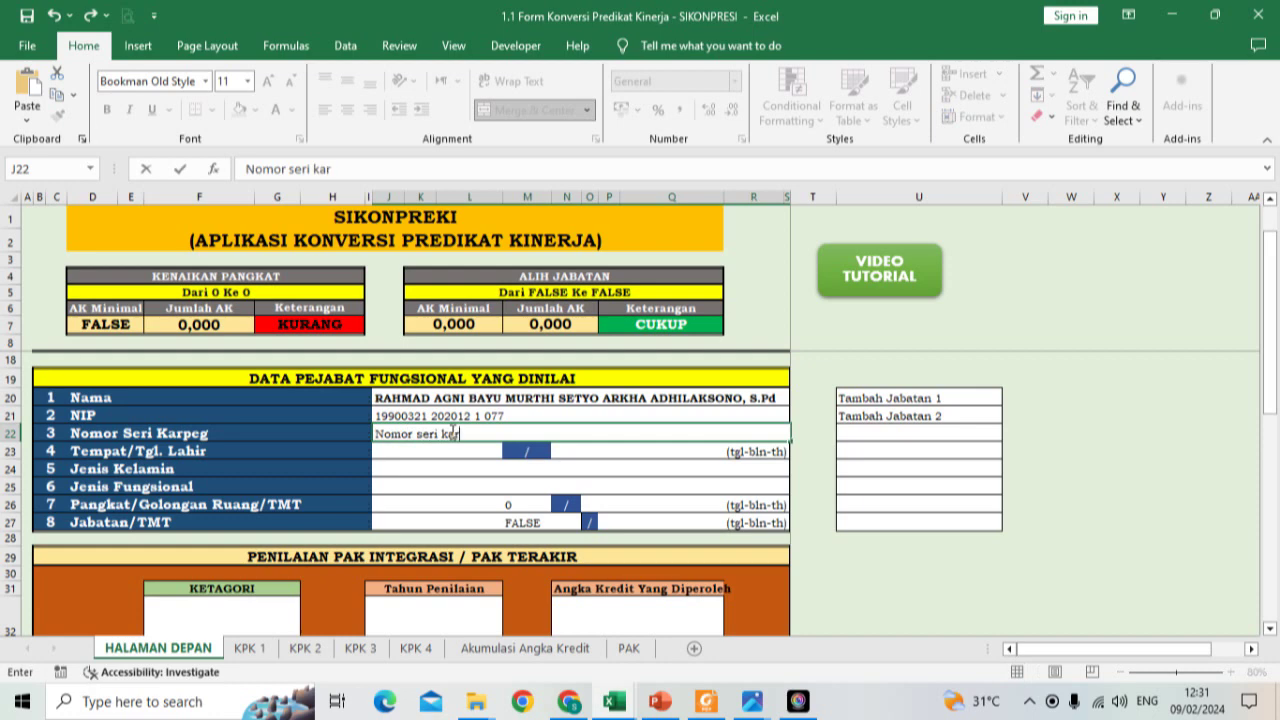
{"action": "key", "text": "BackSpace"}
{"action": "key", "text": "BackSpace"}
{"action": "type", "text": "peg"}
{"action": "key", "text": "Return"}
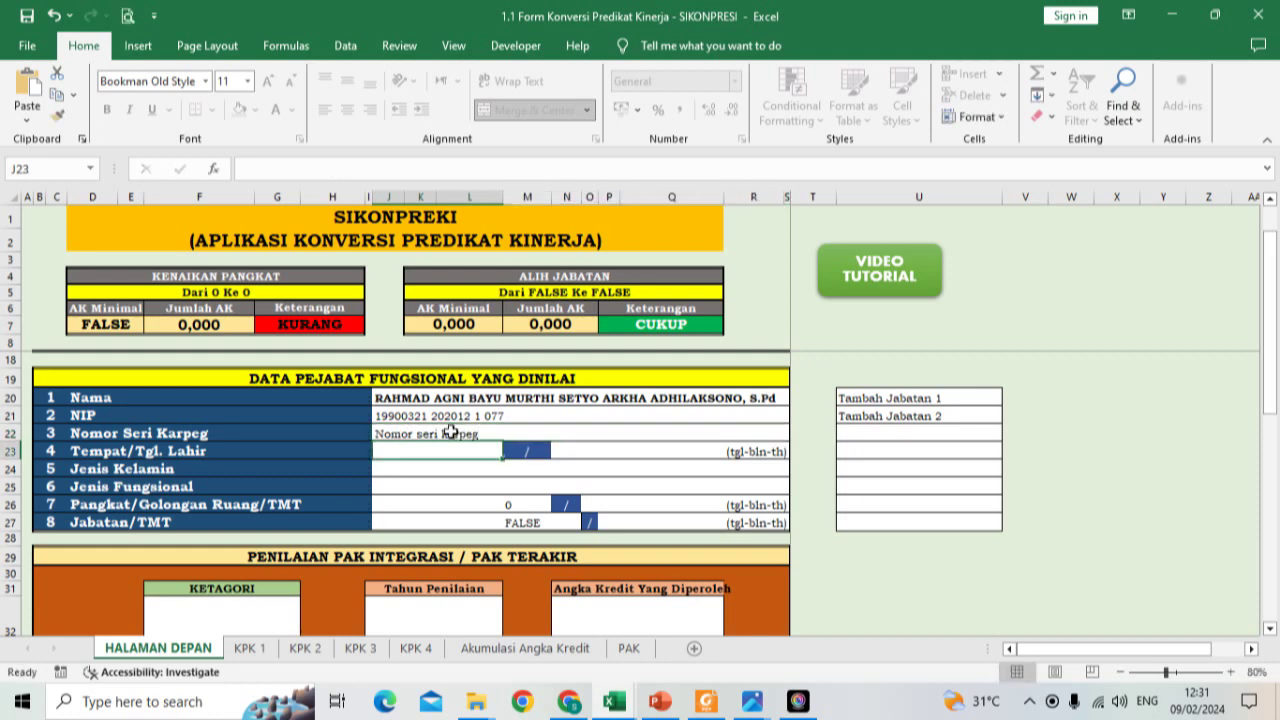
{"action": "type", "text": "KEDIRI"}
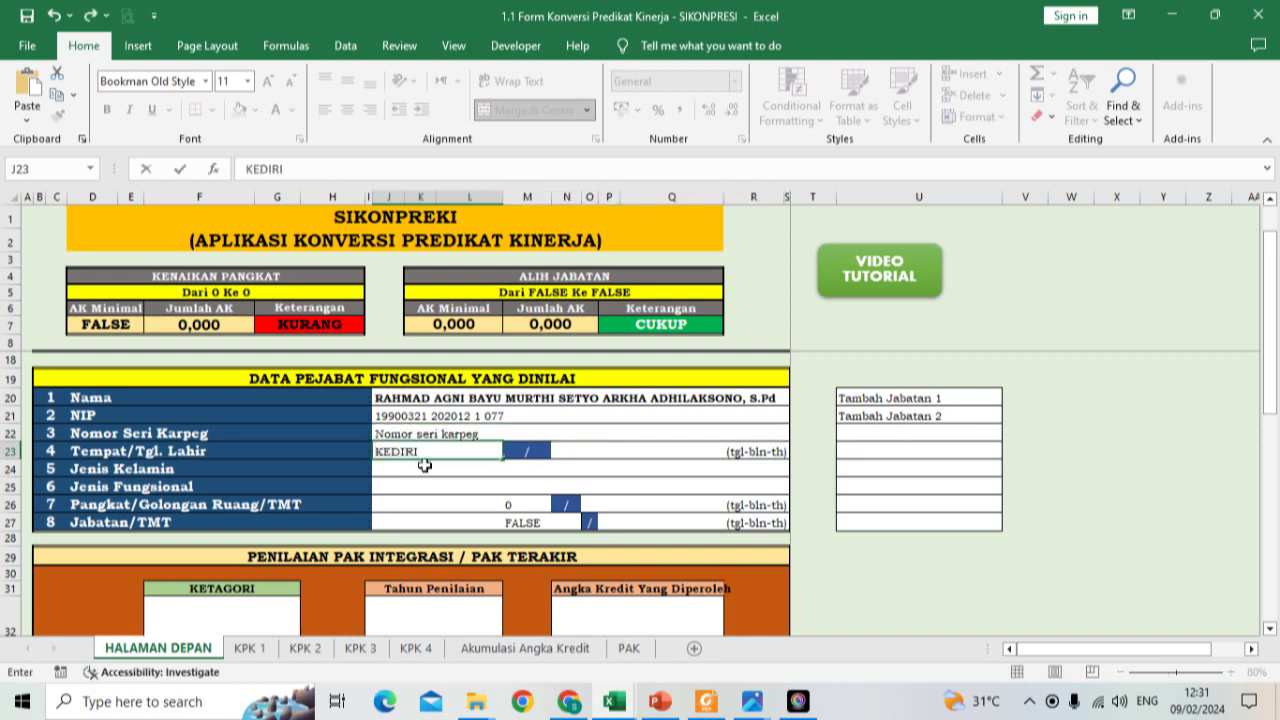
{"action": "left_click", "coordinate": [562, 455]}
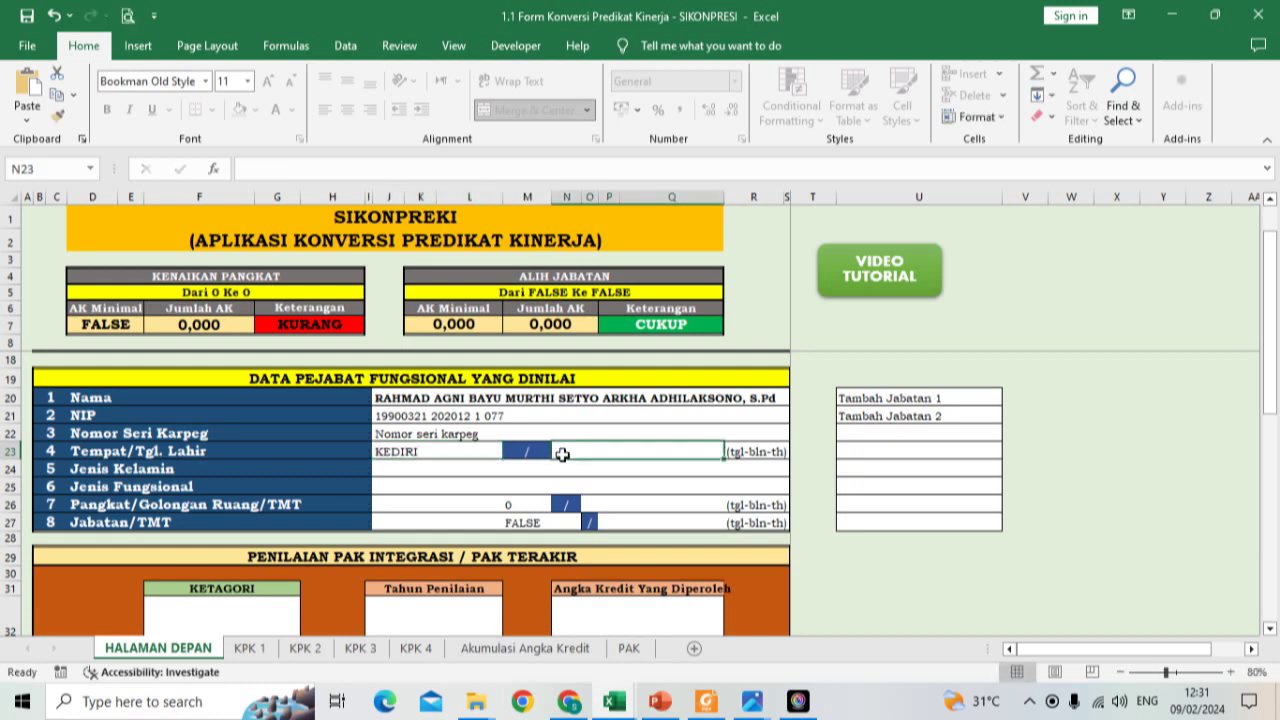
{"action": "type", "text": "'"}
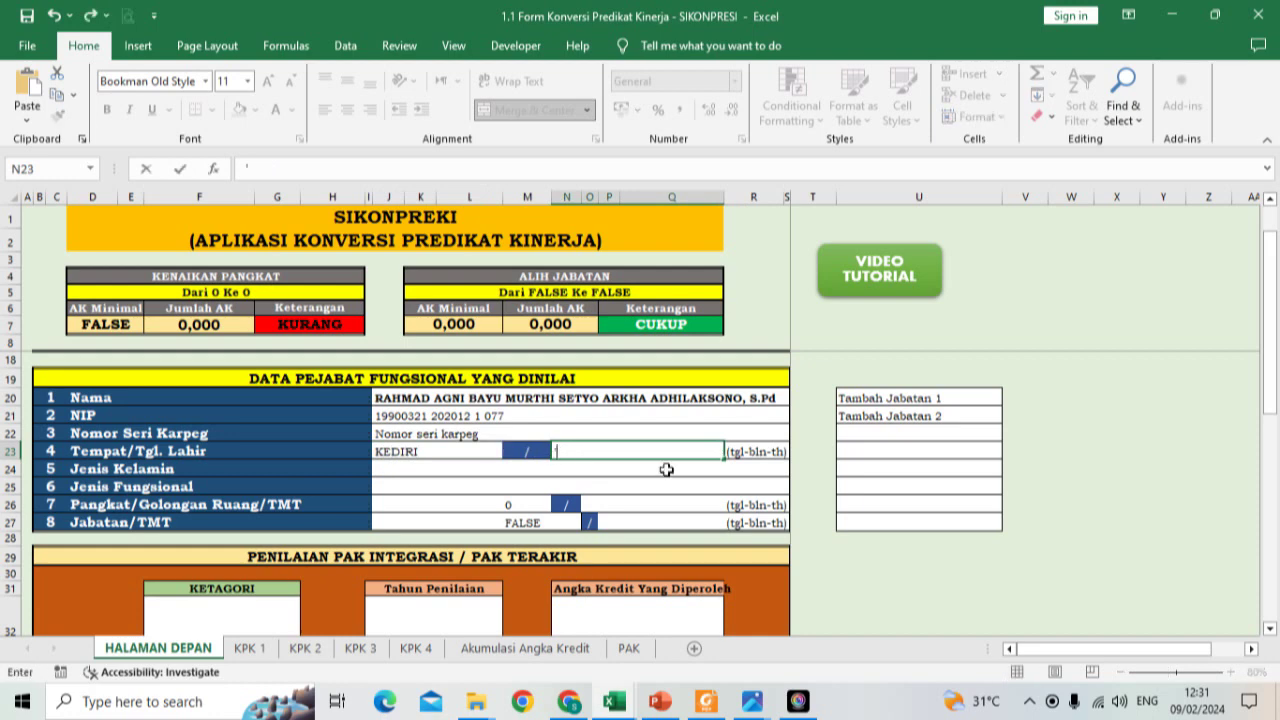
{"action": "key", "text": "BackSpace"}
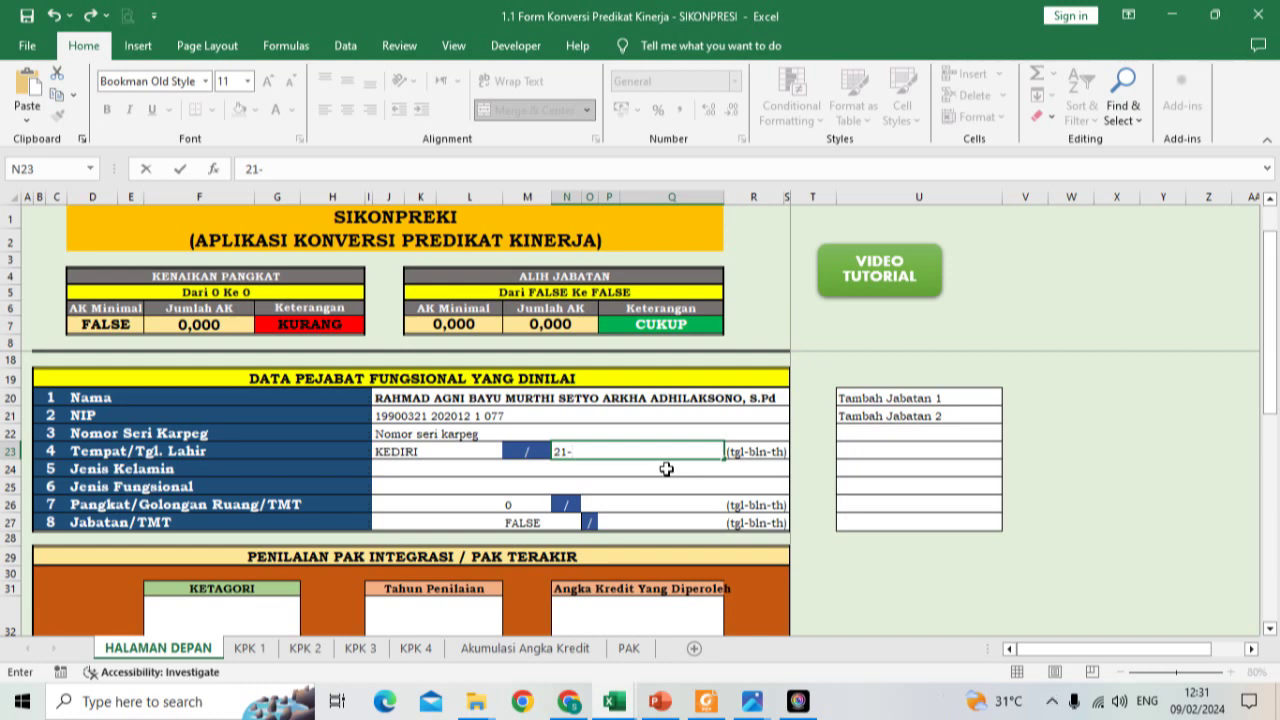
{"action": "key", "text": "Return"}
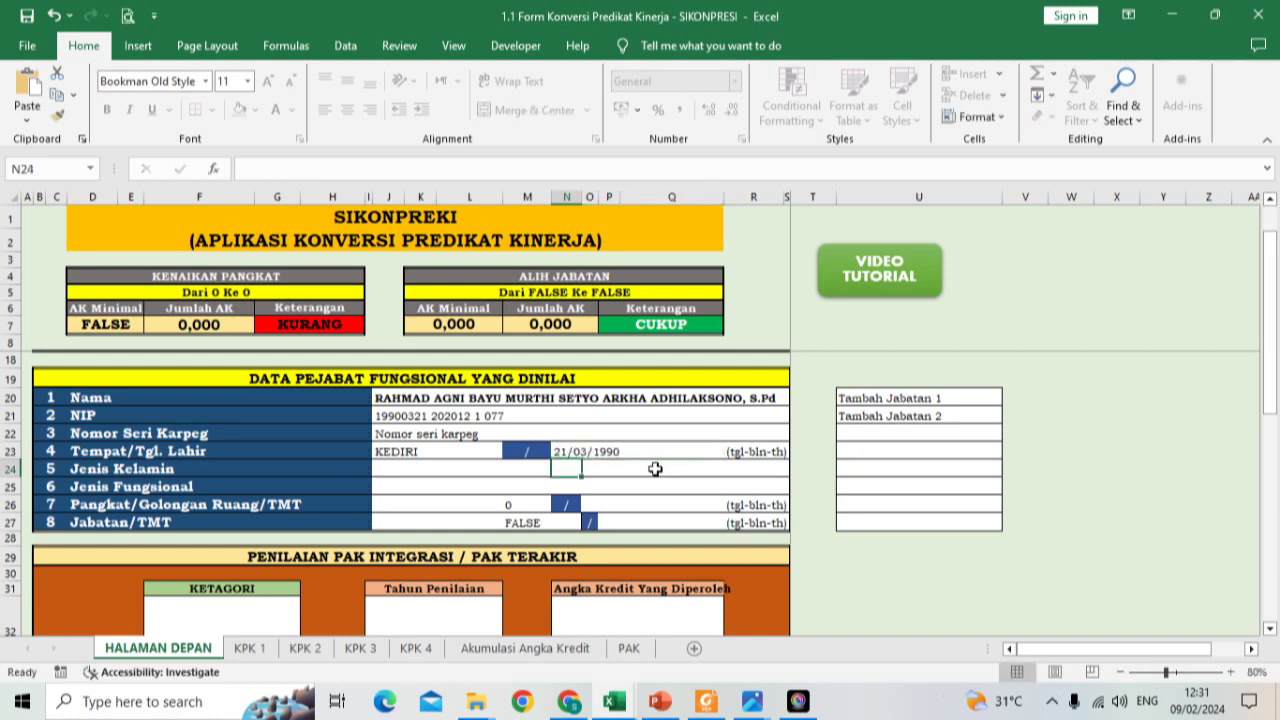
{"action": "left_click", "coordinate": [251, 648]}
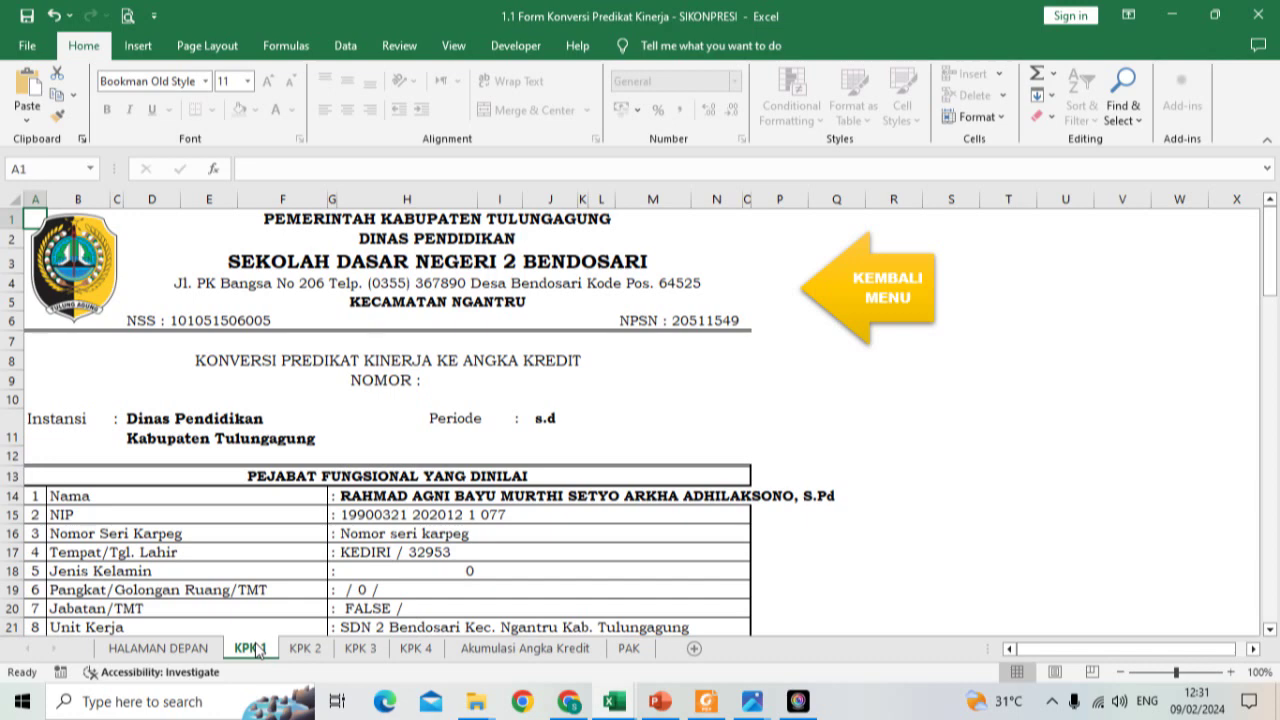
{"action": "left_click", "coordinate": [182, 652]}
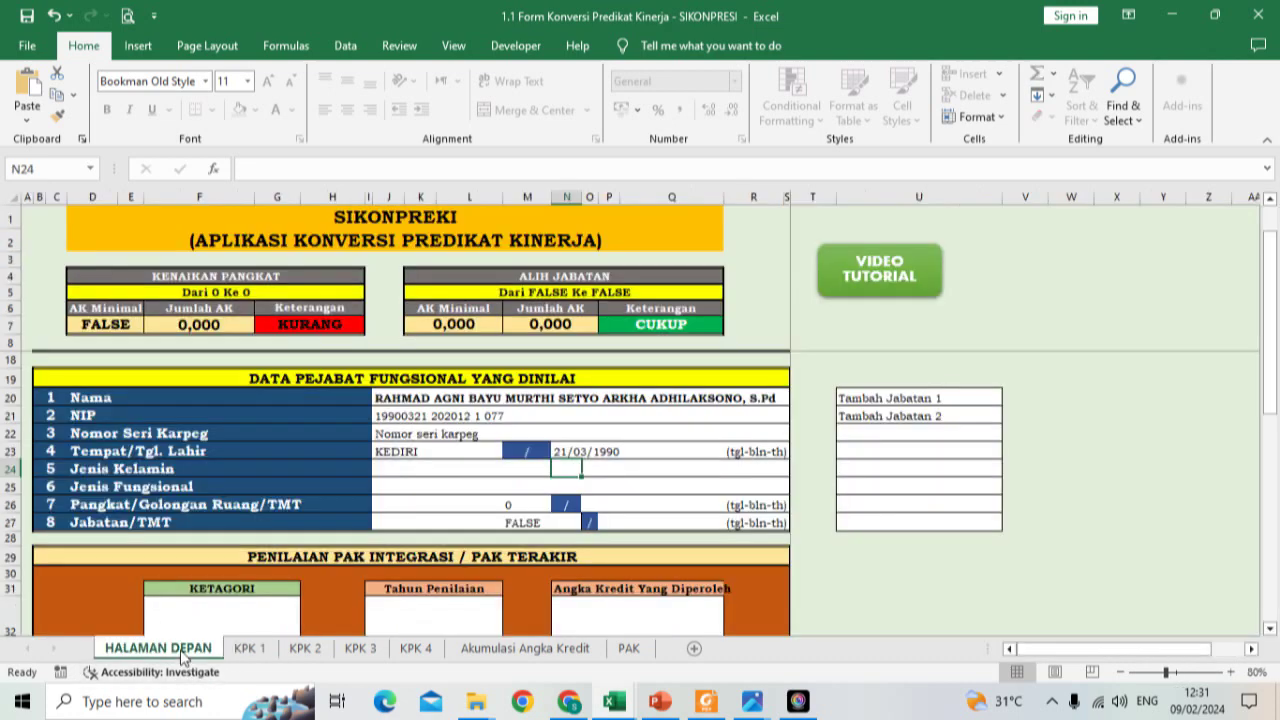
{"action": "left_click", "coordinate": [567, 449]}
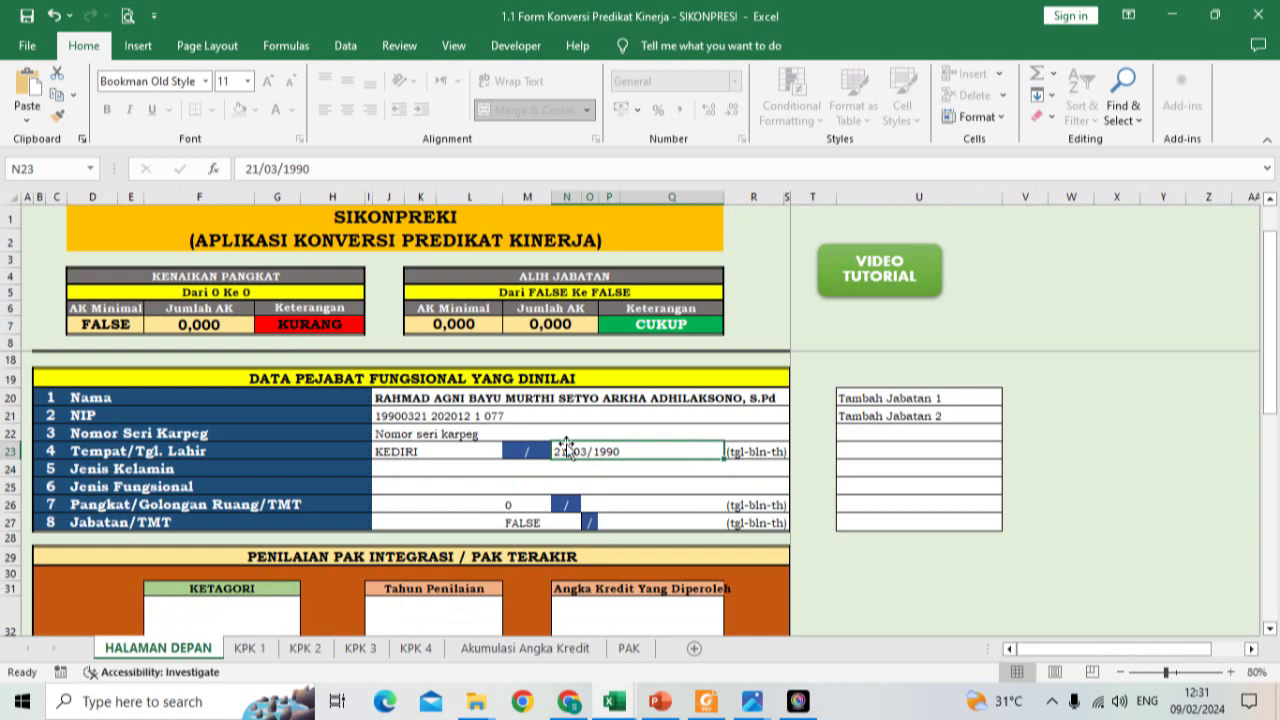
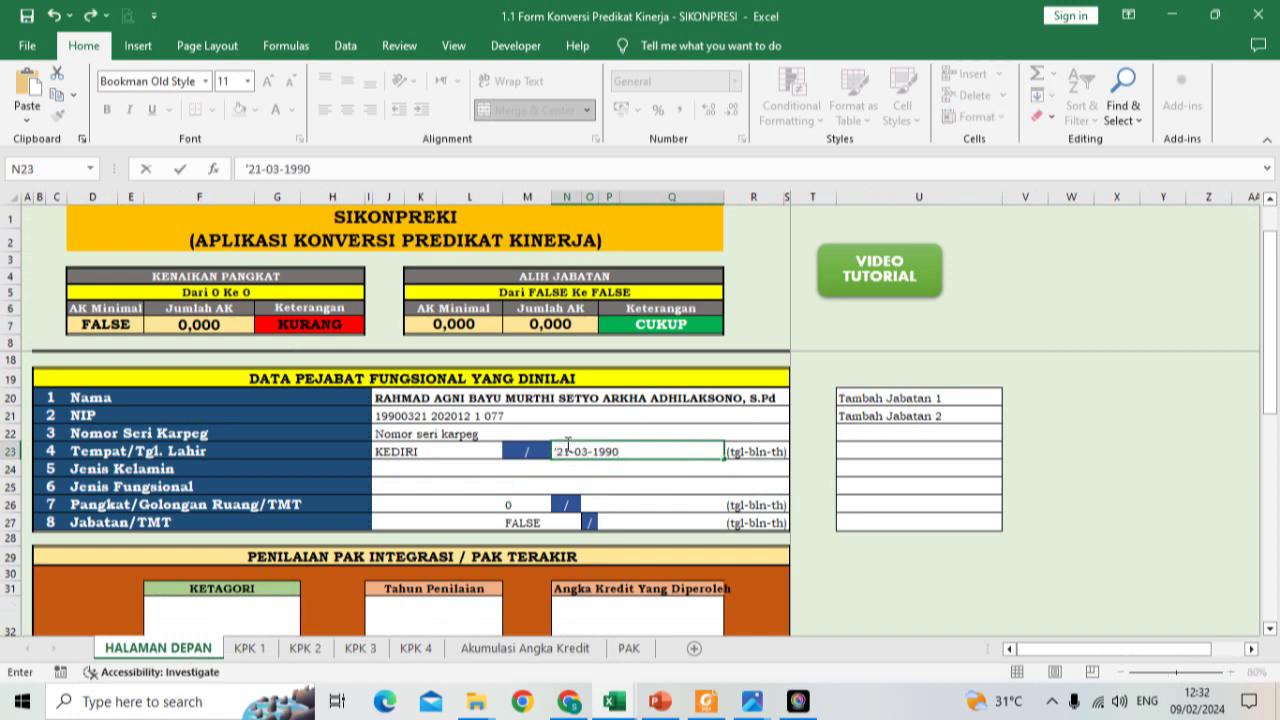
{"action": "key", "text": "Return"}
{"action": "left_click", "coordinate": [250, 648]}
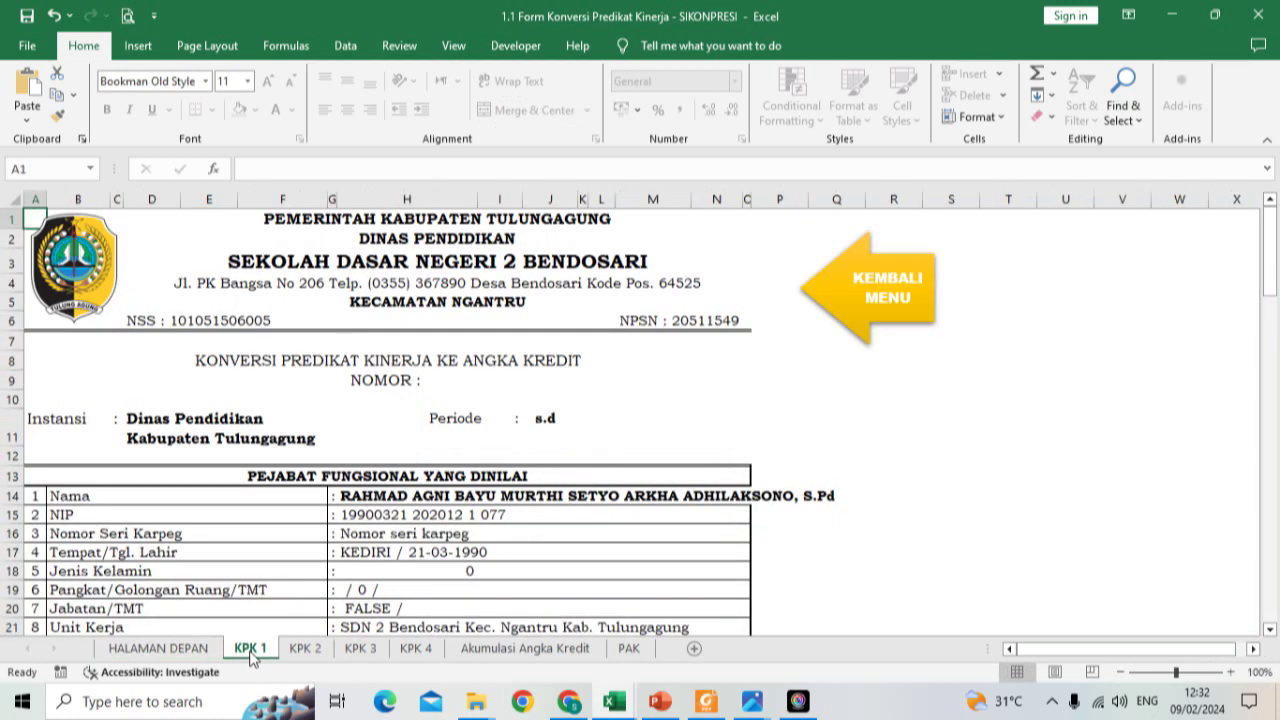
{"action": "left_click", "coordinate": [196, 648]}
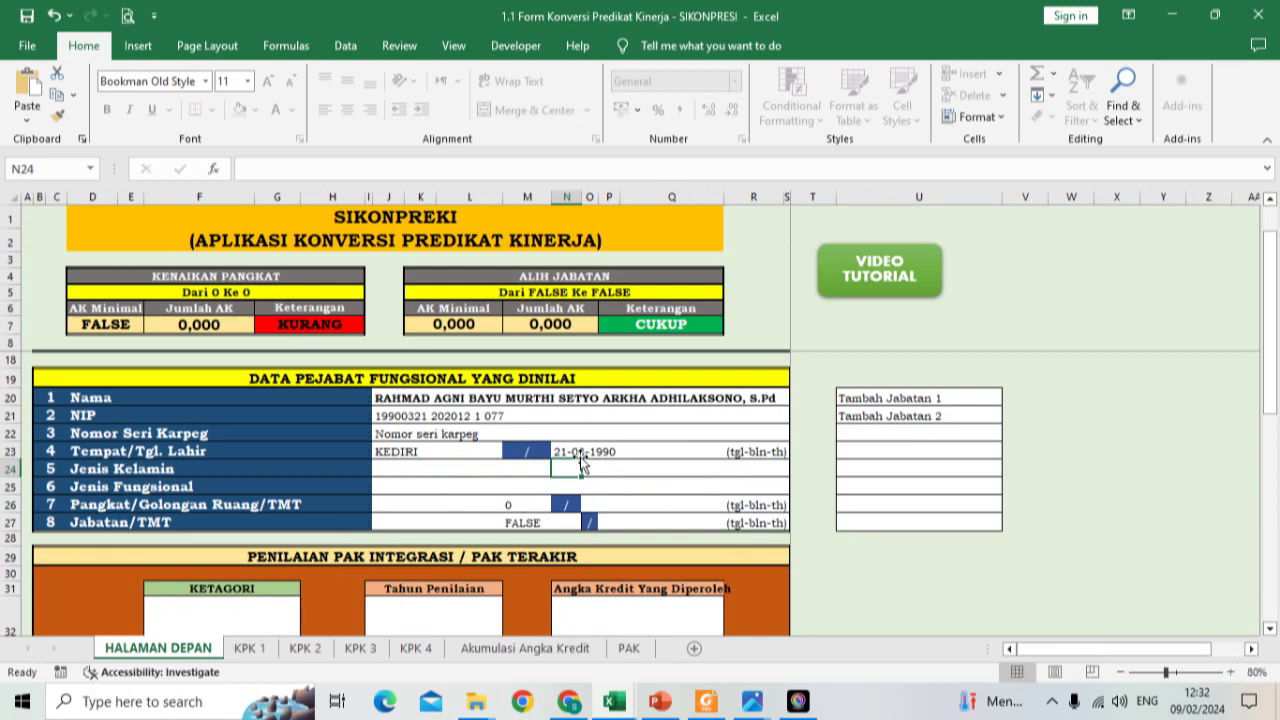
{"action": "left_click", "coordinate": [390, 472]}
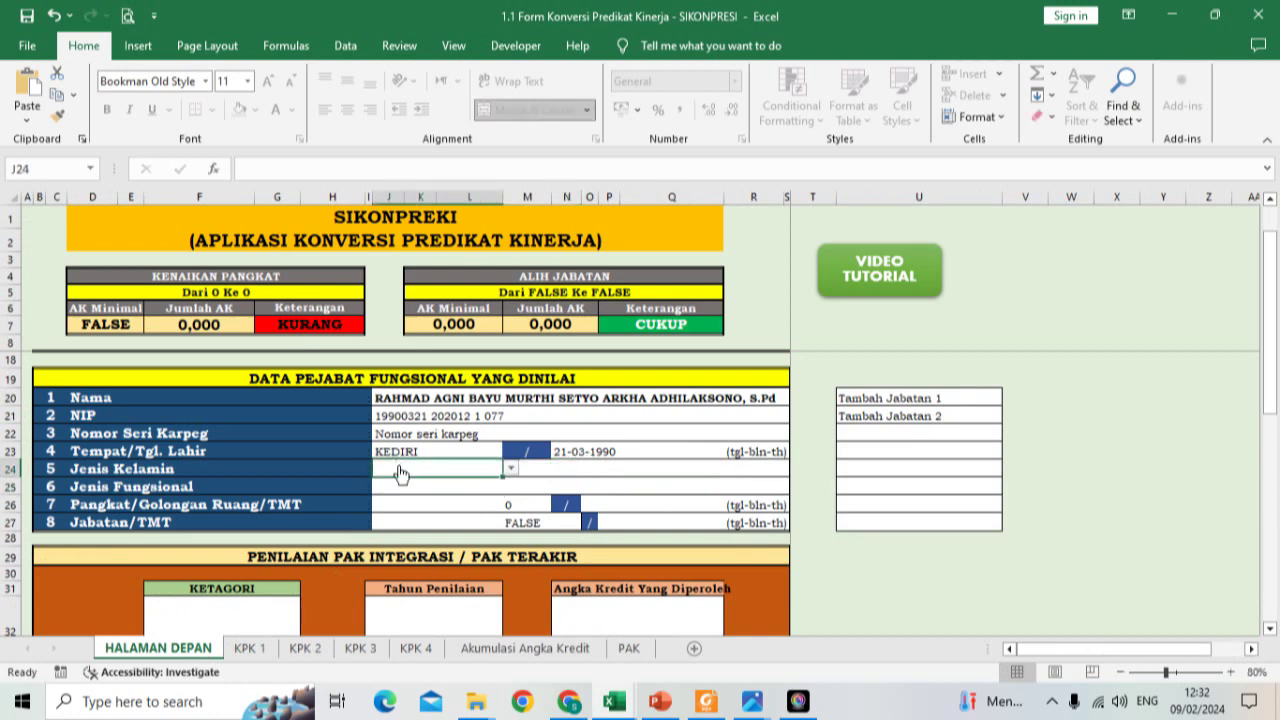
Step: Set Jenis Kelamin to Pria and Jenis Fungsional to Keahlian from the dropdowns
{"action": "left_click", "coordinate": [511, 469]}
{"action": "left_click", "coordinate": [500, 482]}
{"action": "left_click", "coordinate": [478, 492]}
{"action": "left_click", "coordinate": [510, 486]}
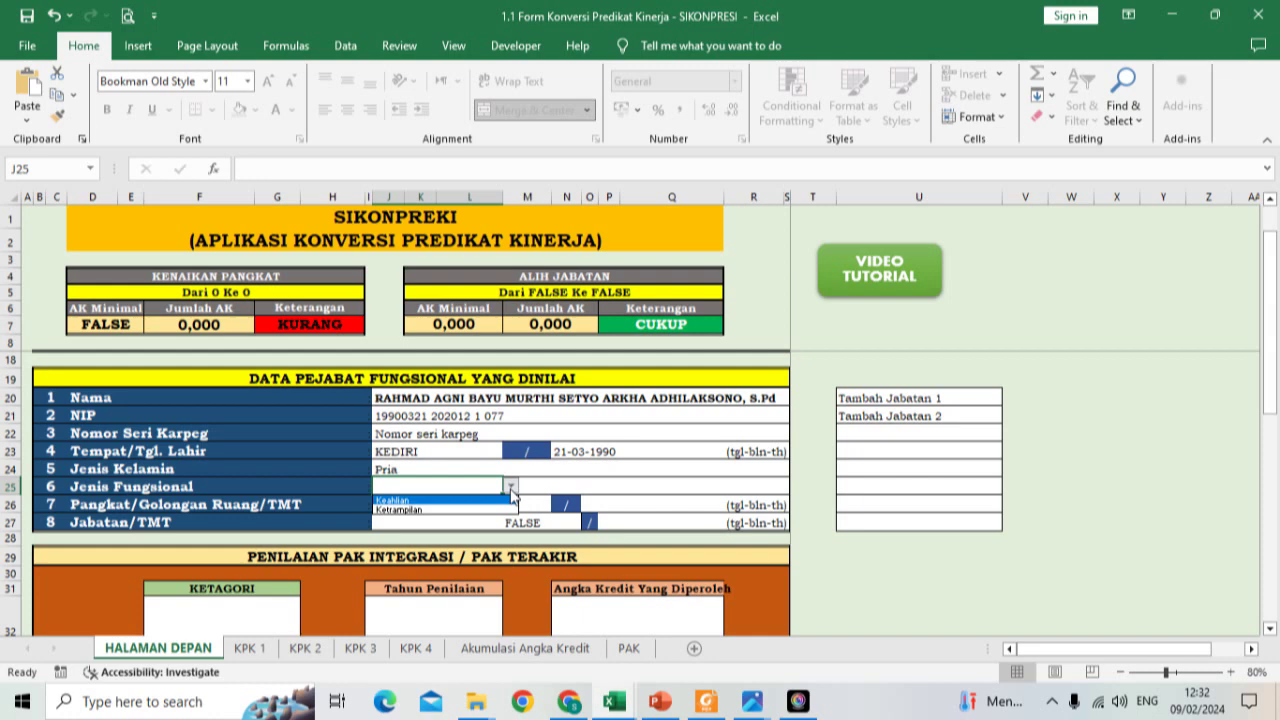
{"action": "left_click", "coordinate": [481, 501]}
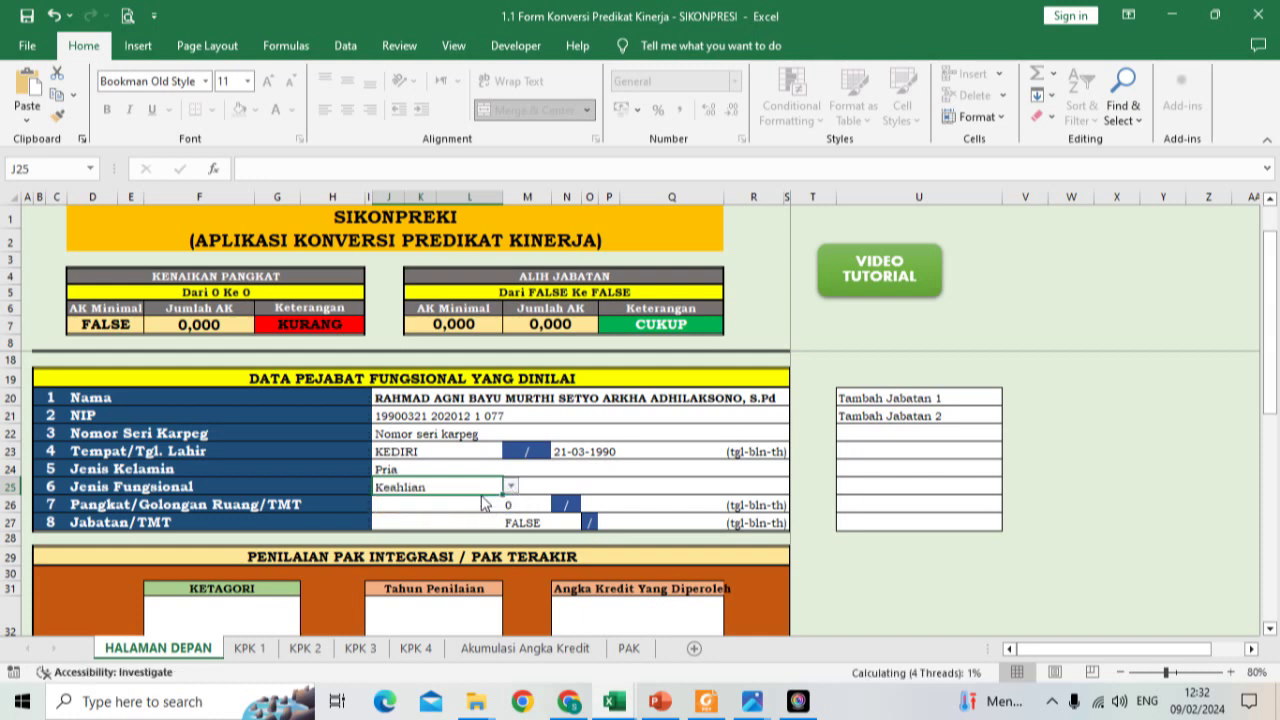
Step: Choose Penata Muda as the Pangkat/Golongan Ruang in J26
{"action": "left_click", "coordinate": [468, 506]}
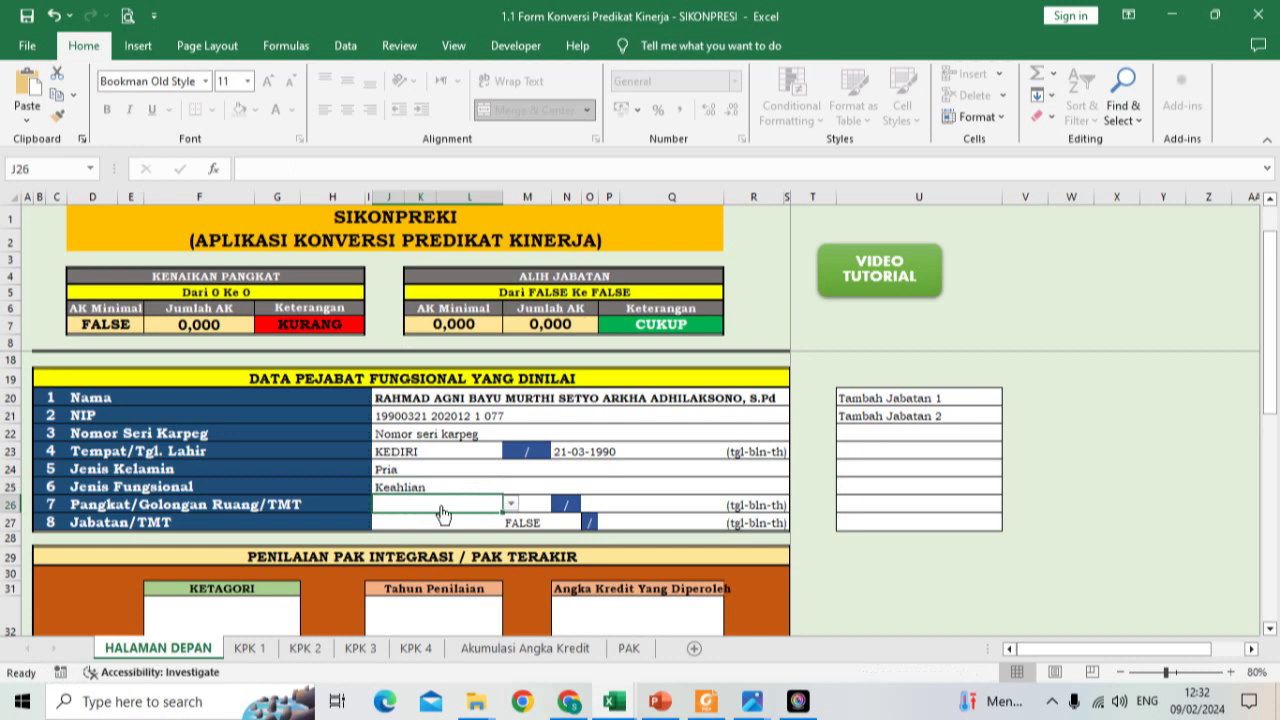
{"action": "scroll", "coordinate": [443, 514], "scroll_direction": "down", "scroll_amount": 1}
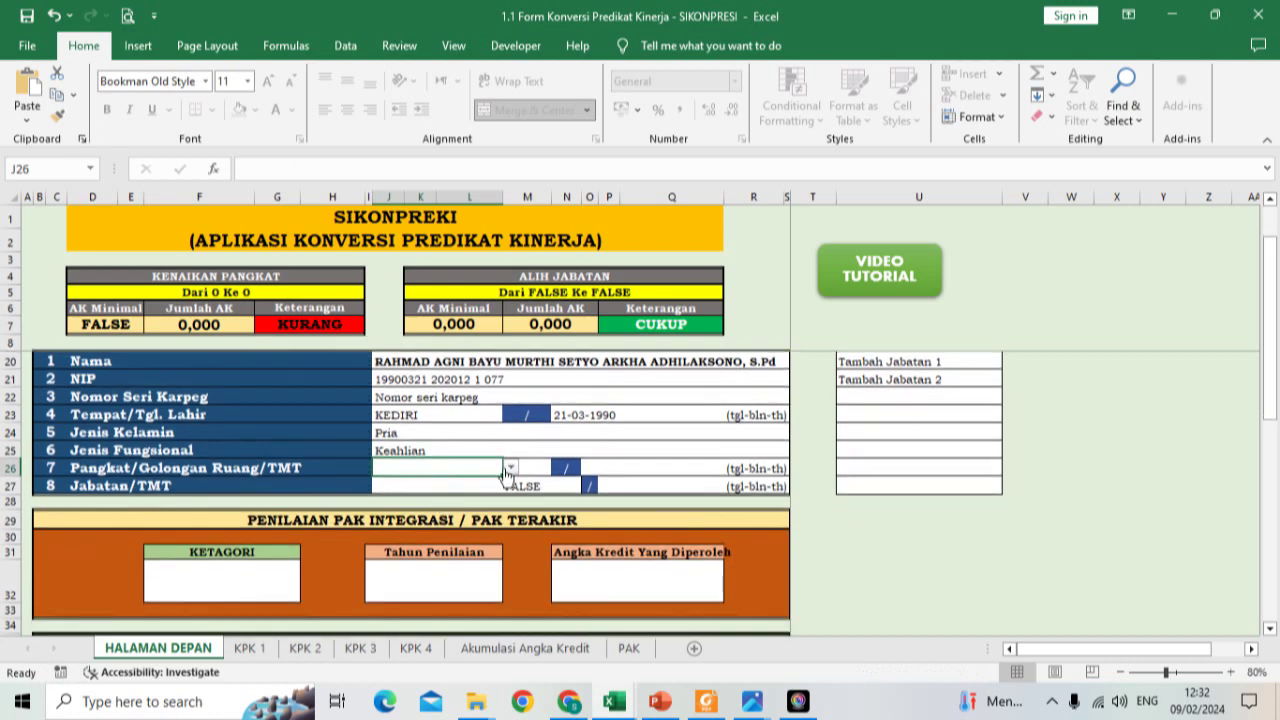
{"action": "left_click", "coordinate": [510, 467]}
{"action": "scroll", "coordinate": [450, 512], "scroll_direction": "down", "scroll_amount": 2}
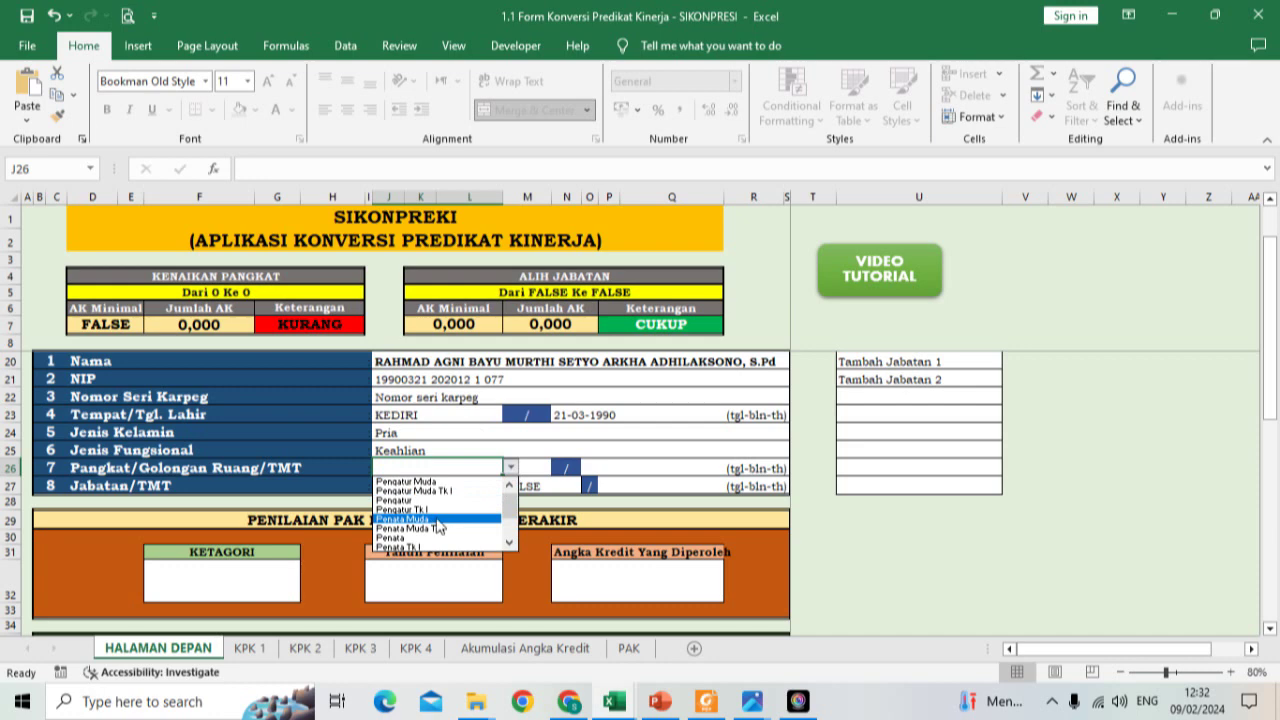
{"action": "left_click", "coordinate": [437, 519]}
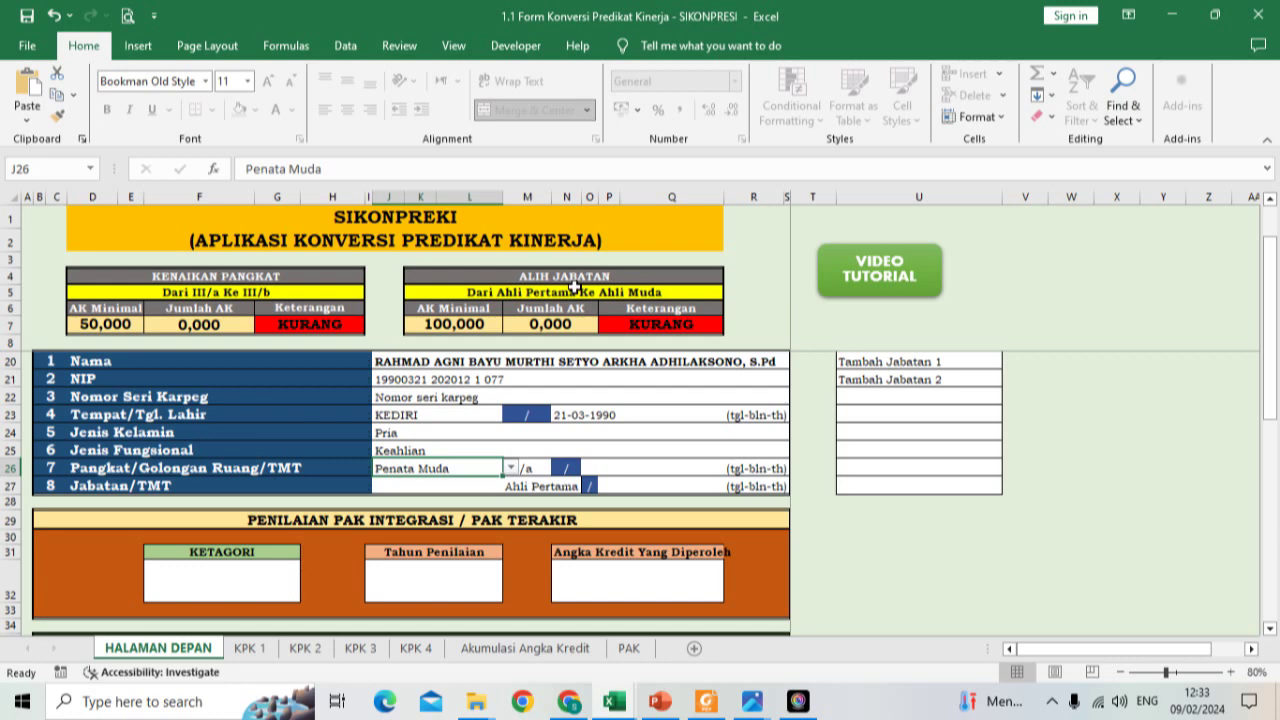
Step: Check the Jumlah AK total formula and keep Penata Muda as the Pangkat/Golongan rank
{"action": "left_click", "coordinate": [222, 330]}
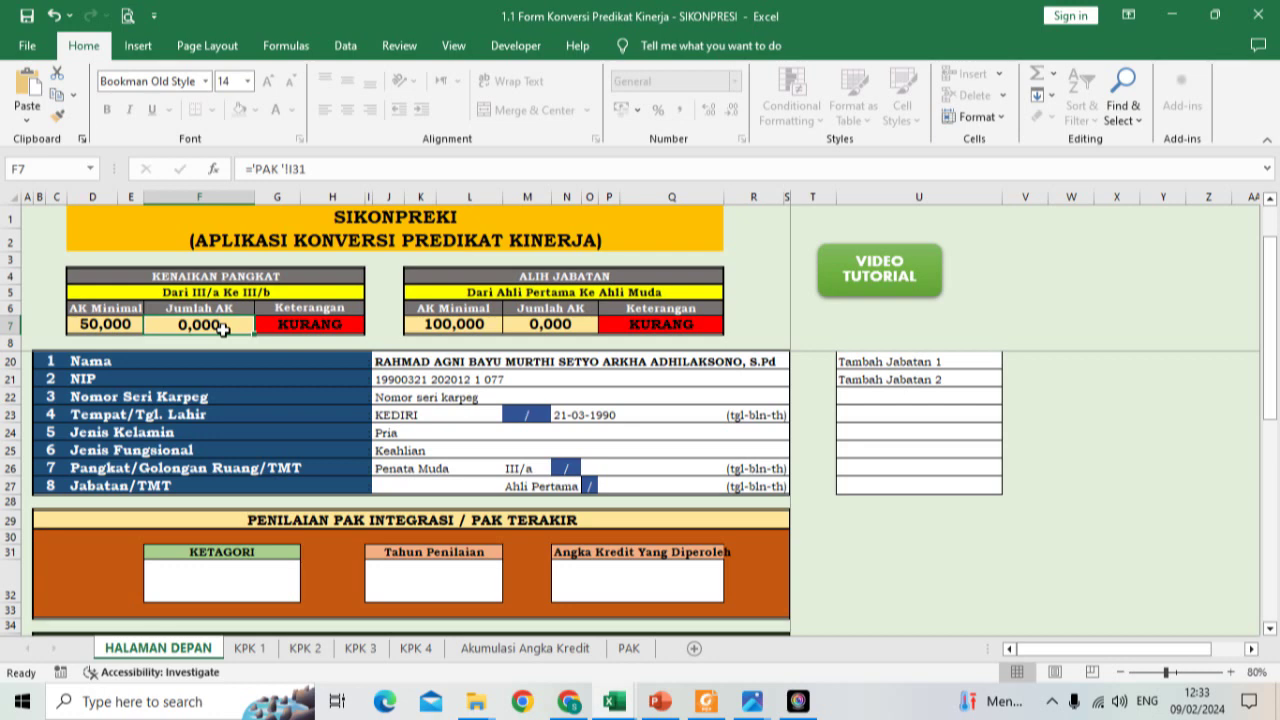
{"action": "left_click", "coordinate": [428, 470]}
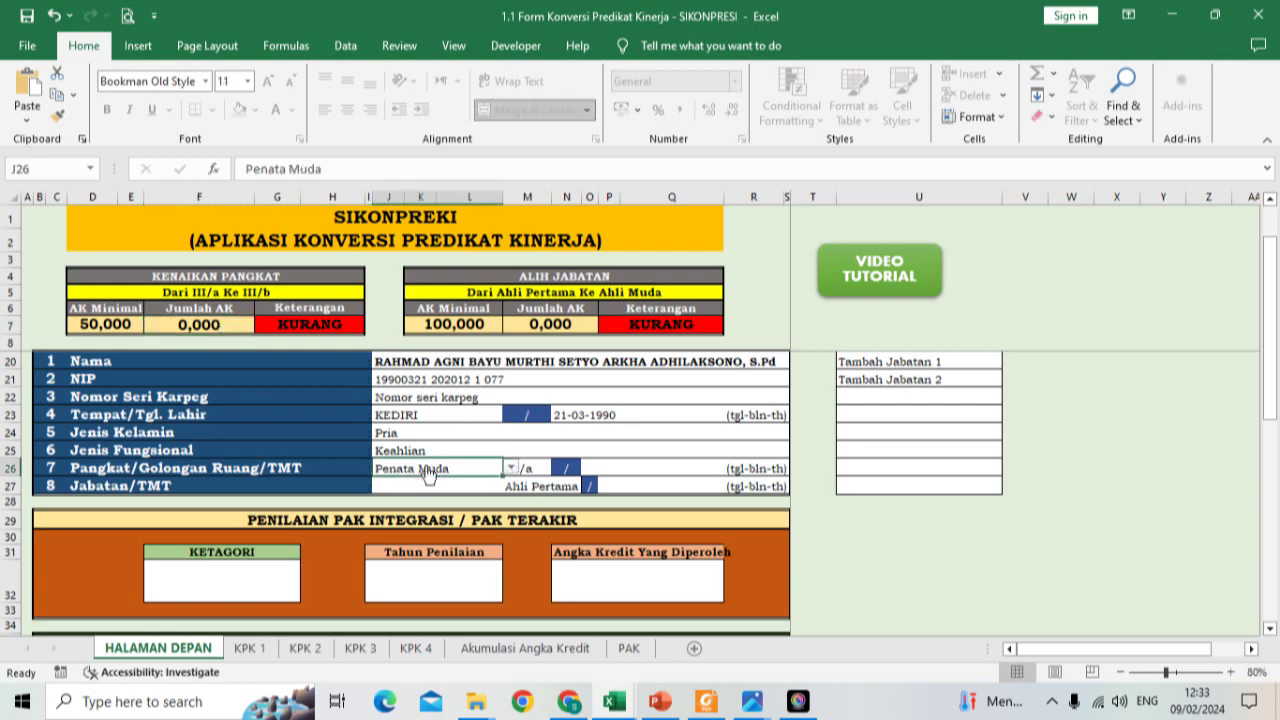
{"action": "key", "text": "alt+Down"}
{"action": "left_click", "coordinate": [436, 489]}
{"action": "key", "text": "alt+Down"}
{"action": "left_click", "coordinate": [438, 485]}
Step: Choose Guru as the Jabatan/TMT position, then bring up the PAK integrasi PDF
{"action": "left_click", "coordinate": [433, 488]}
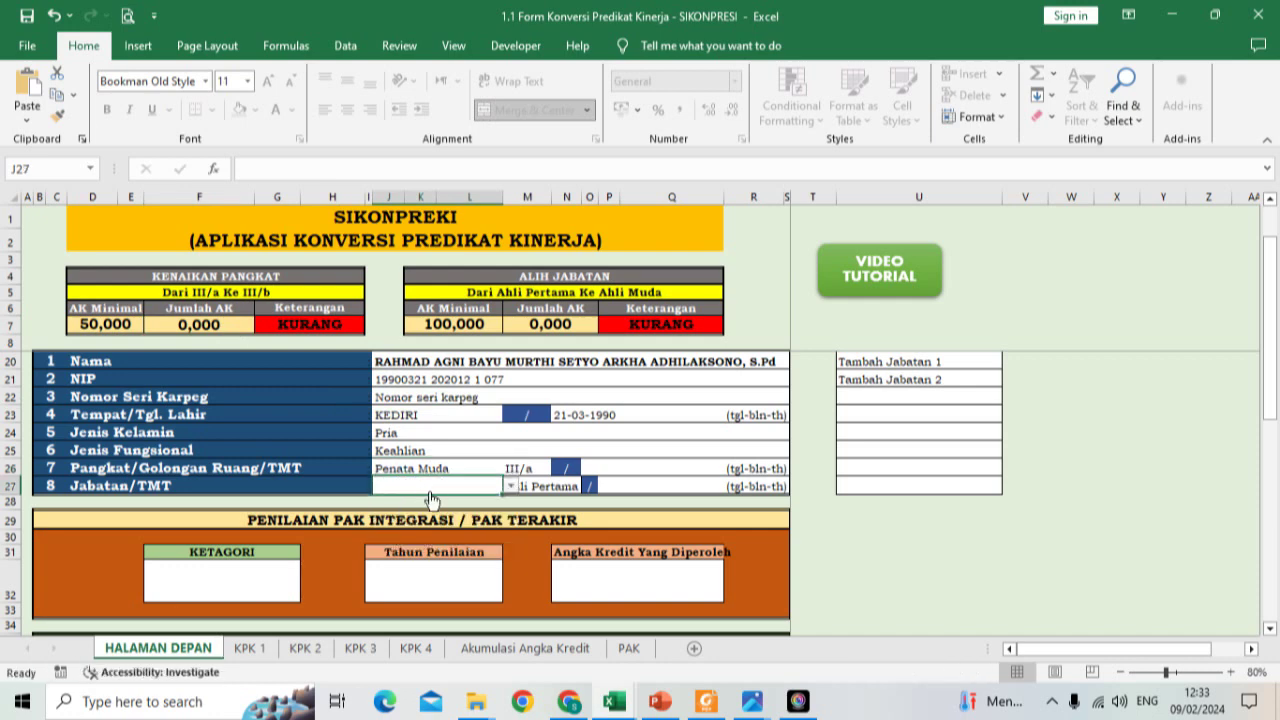
{"action": "left_click", "coordinate": [510, 487]}
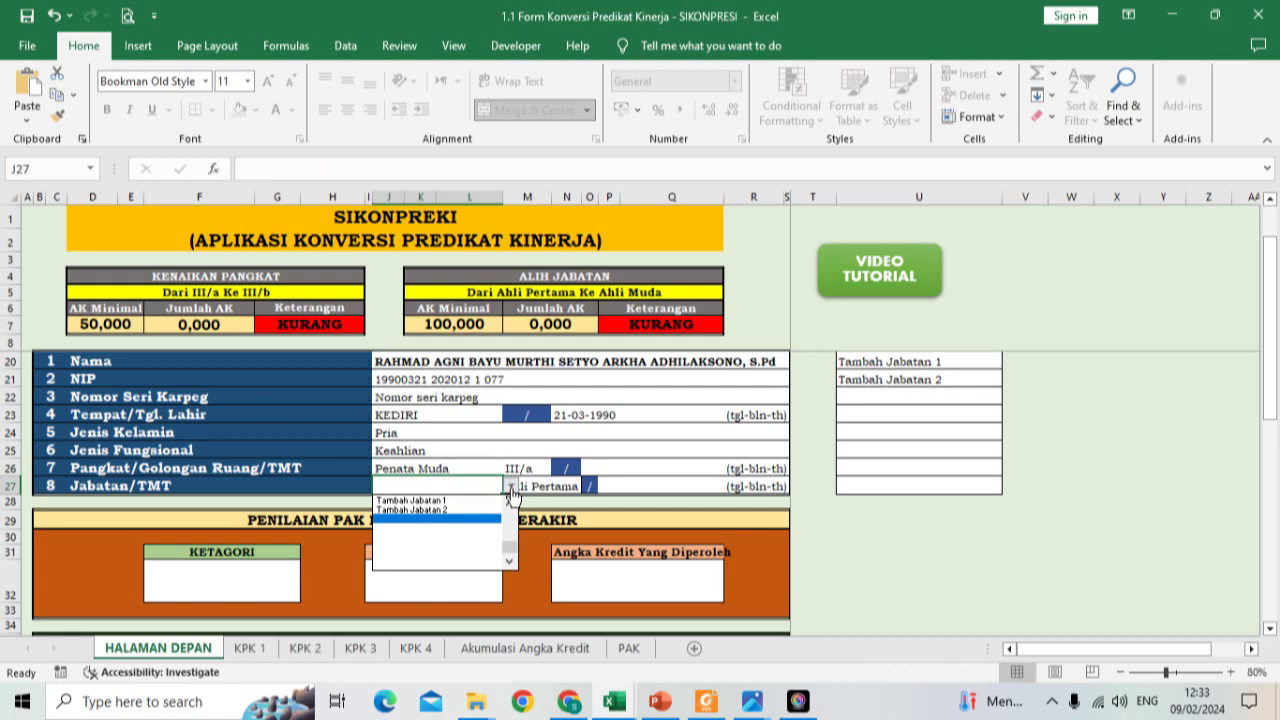
{"action": "left_click", "coordinate": [511, 504]}
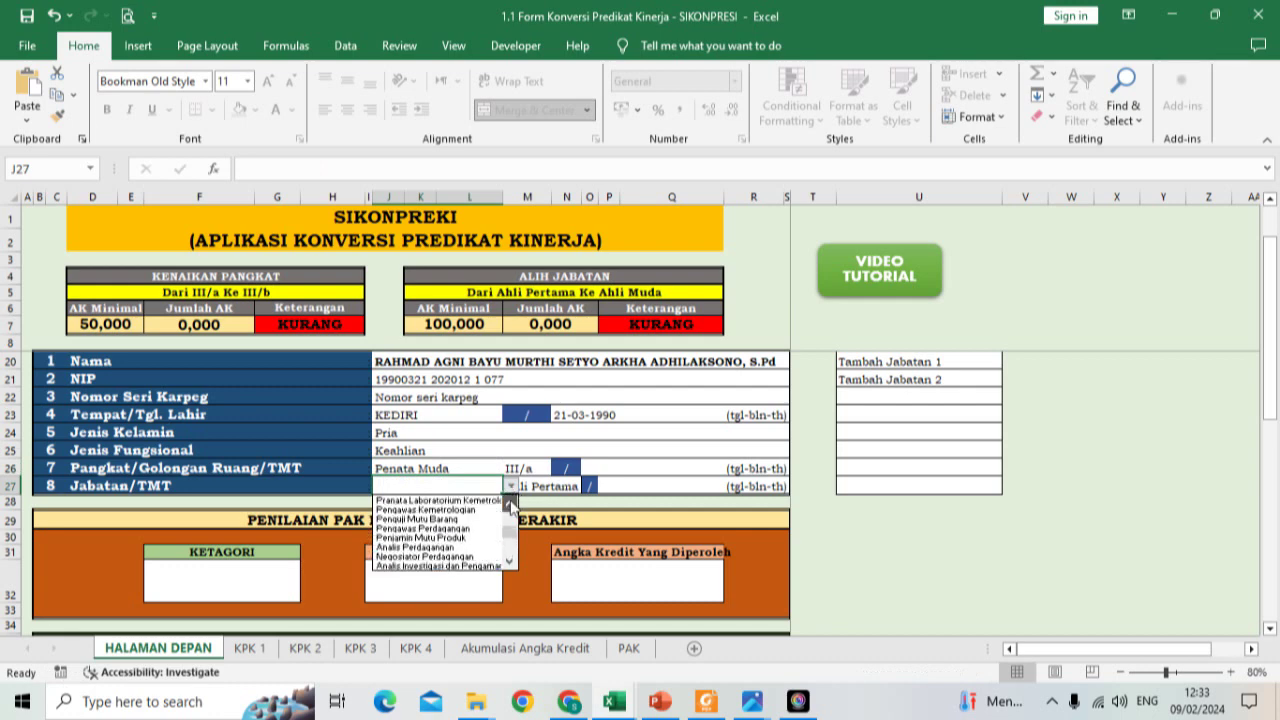
{"action": "left_click_drag", "start_coordinate": [511, 506], "coordinate": [511, 506]}
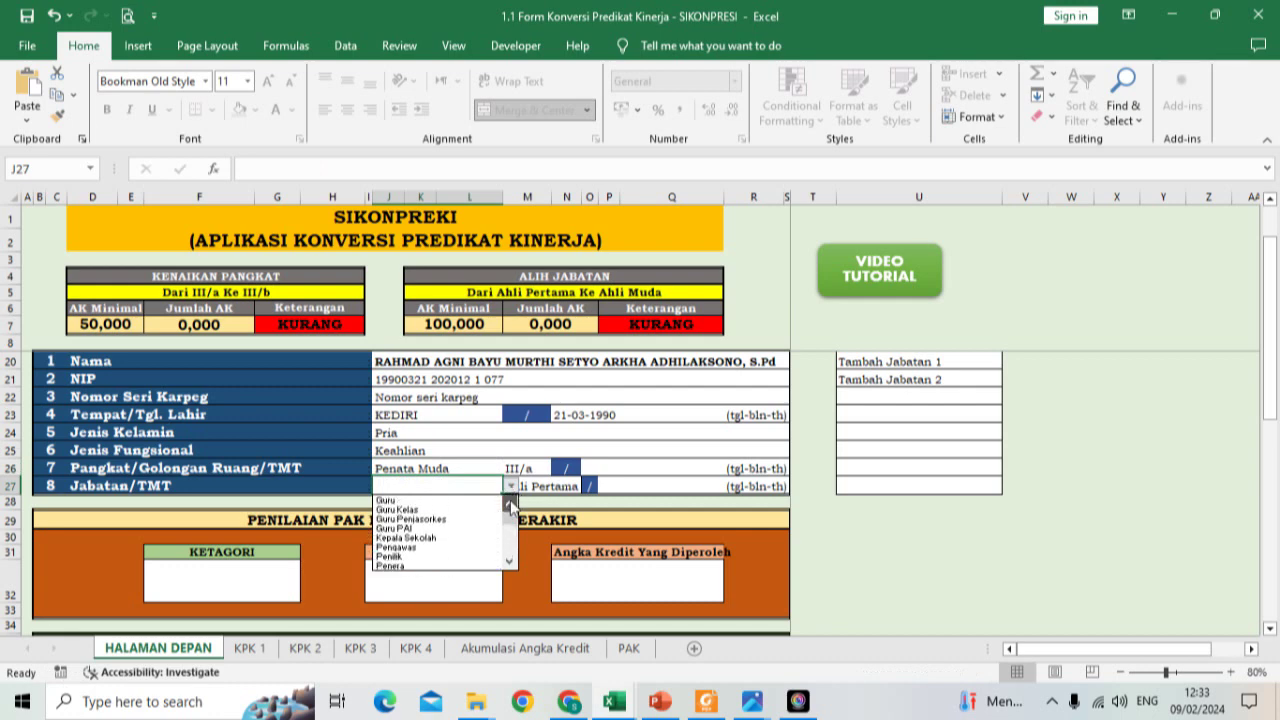
{"action": "left_click", "coordinate": [405, 501]}
{"action": "mouse_move", "coordinate": [706, 700]}
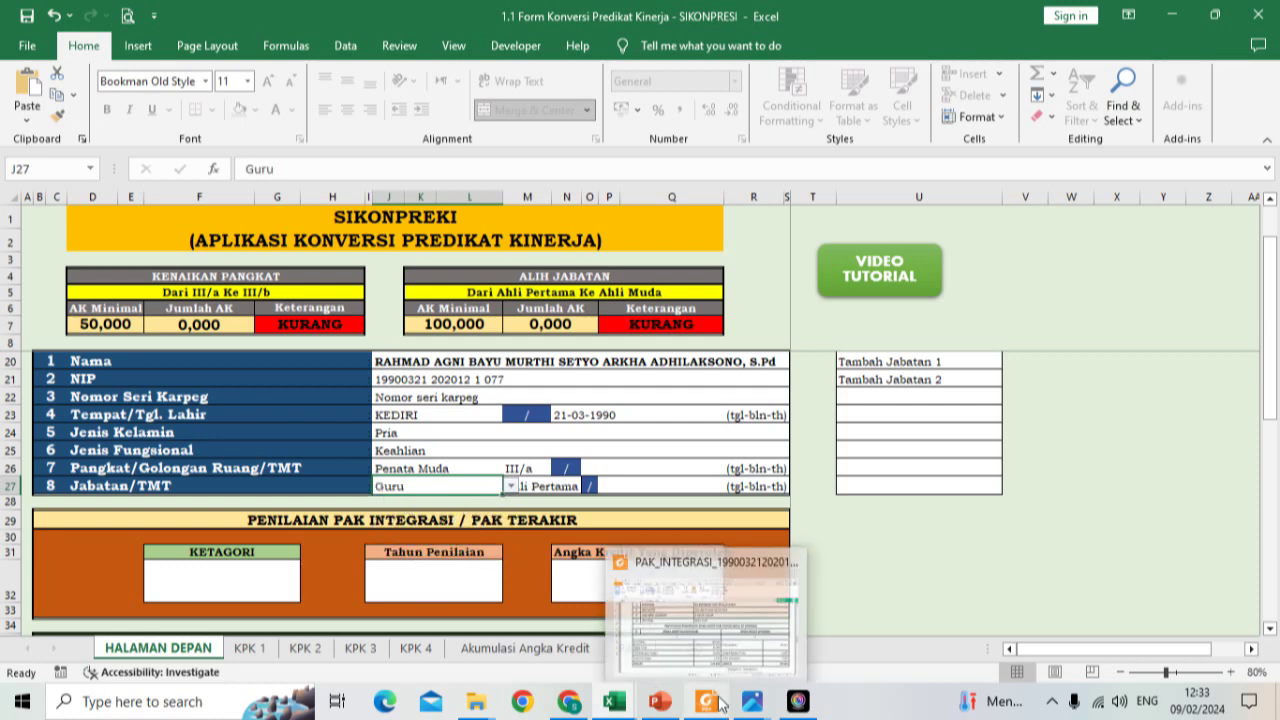
{"action": "left_click", "coordinate": [749, 629]}
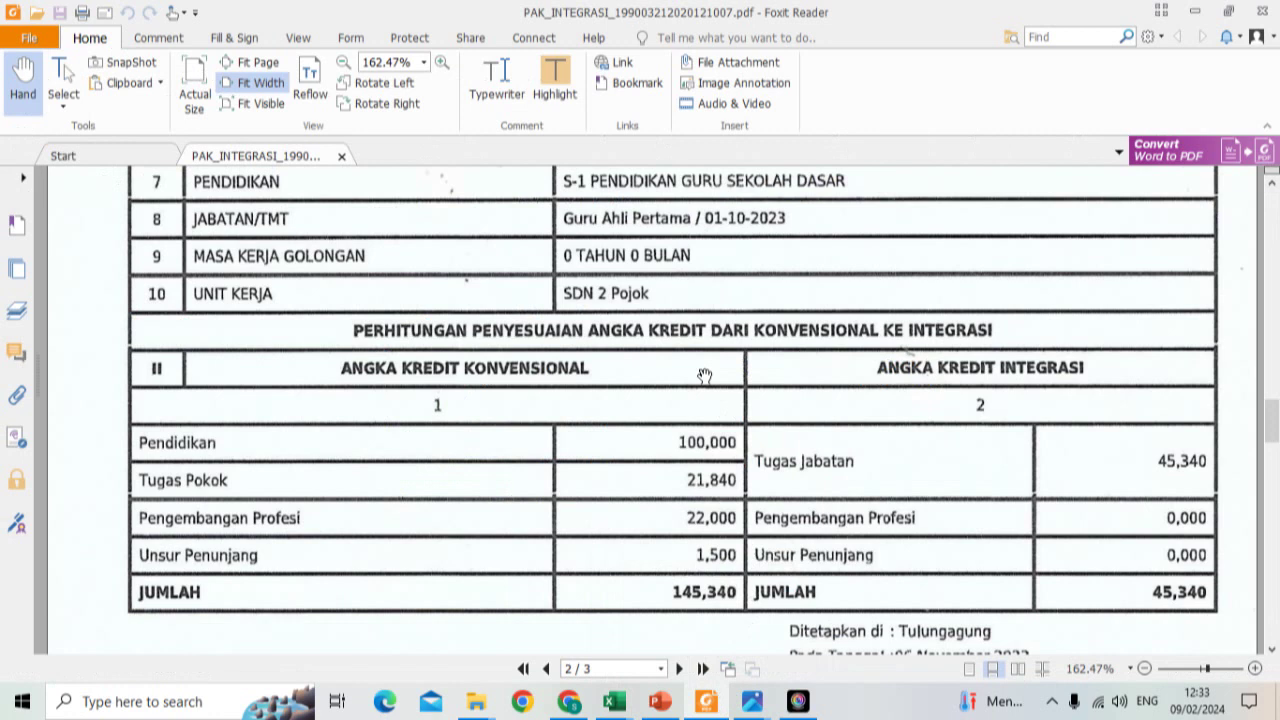
Step: Leave the PDF and return to the SIKONPREKI workbook in Excel
{"action": "mouse_move", "coordinate": [620, 706]}
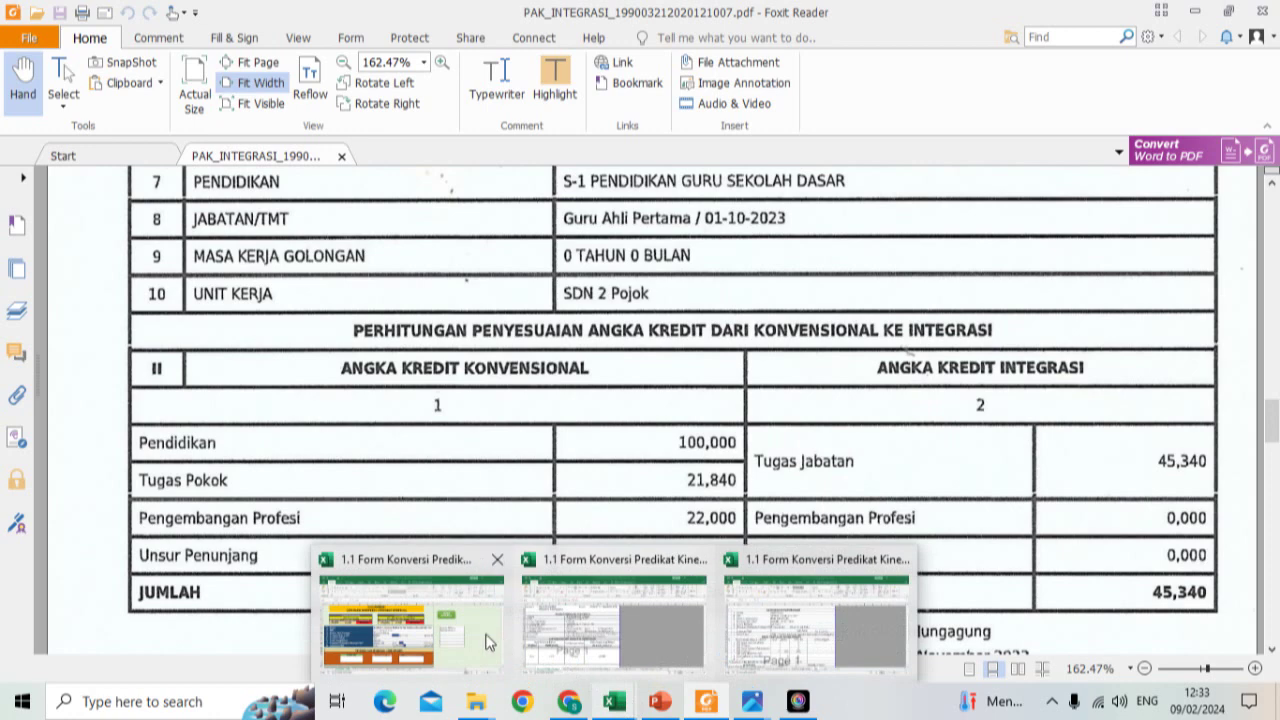
{"action": "left_click", "coordinate": [465, 630]}
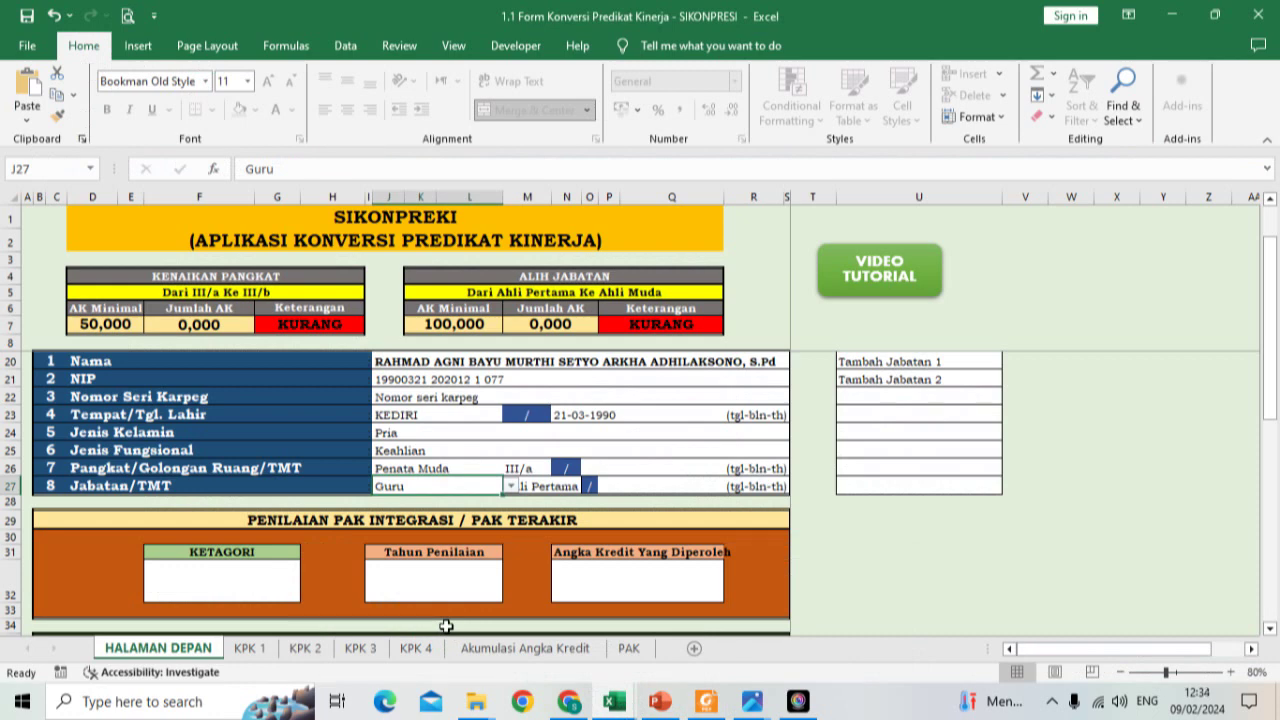
Step: Keep Guru as the position and enter Guru BK as Tambah Jabatan 1
{"action": "left_click", "coordinate": [510, 486]}
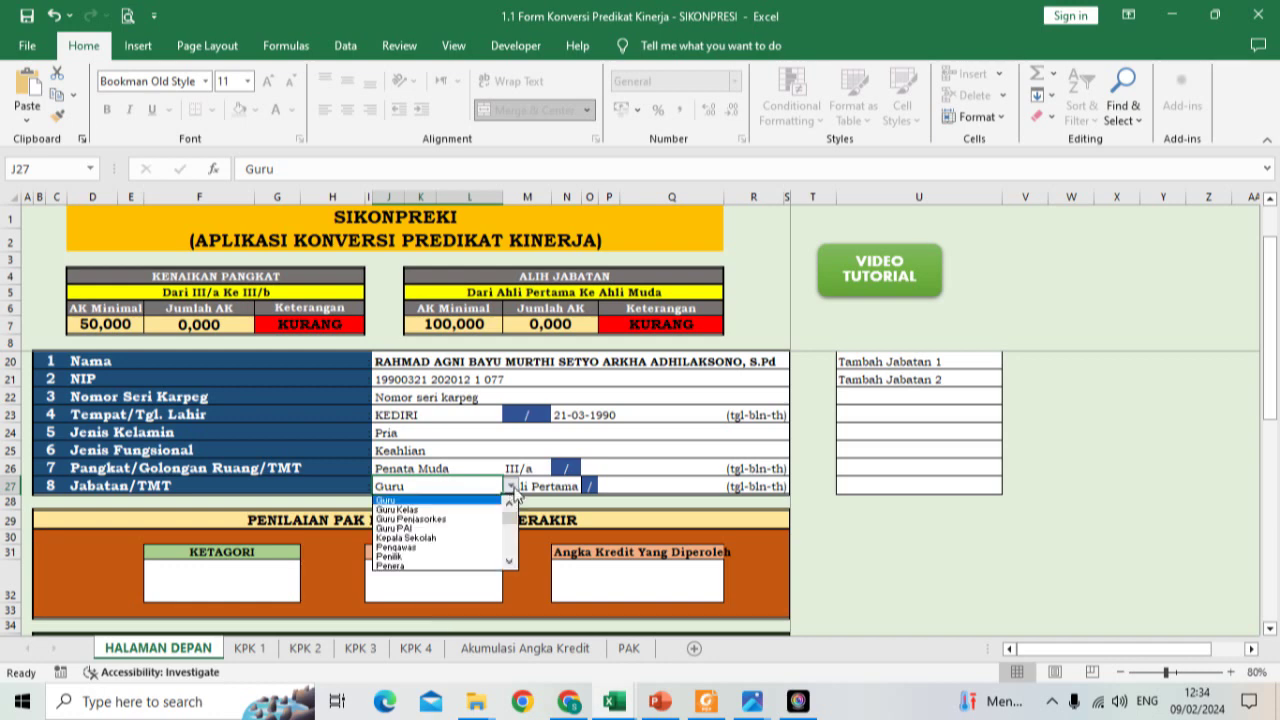
{"action": "left_click_drag", "start_coordinate": [512, 520], "coordinate": [514, 552]}
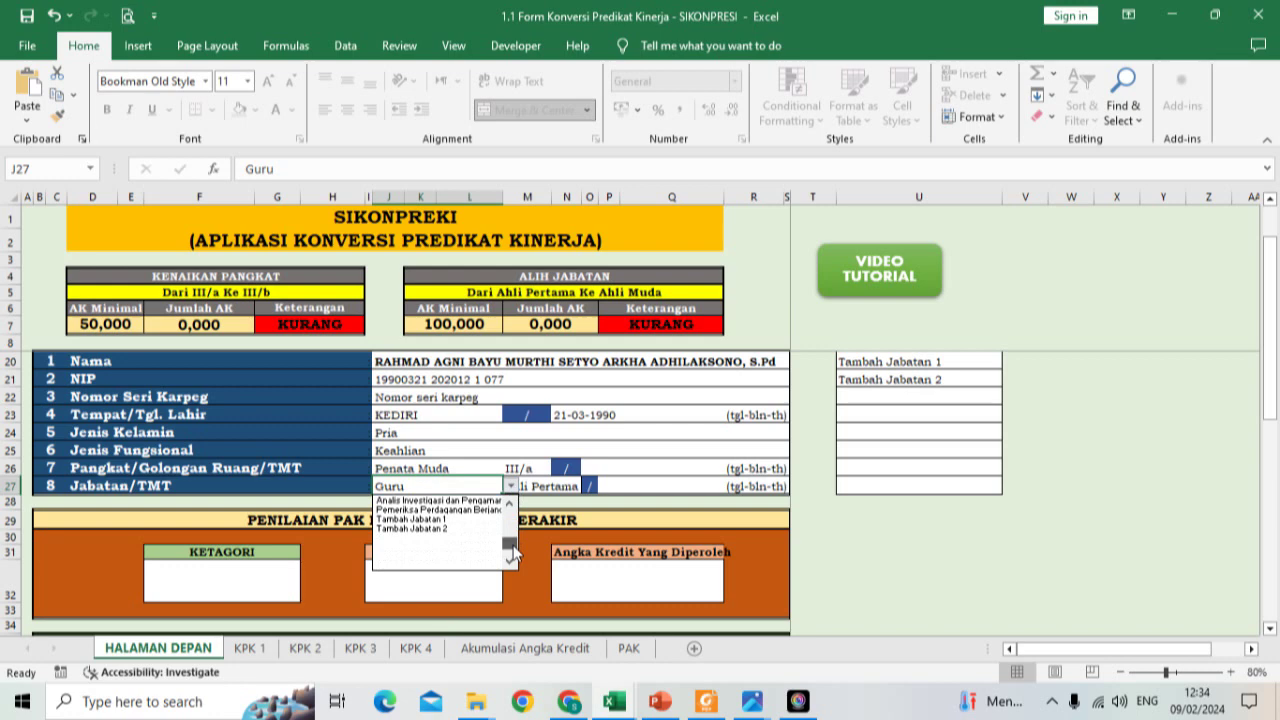
{"action": "left_click_drag", "start_coordinate": [513, 552], "coordinate": [511, 514]}
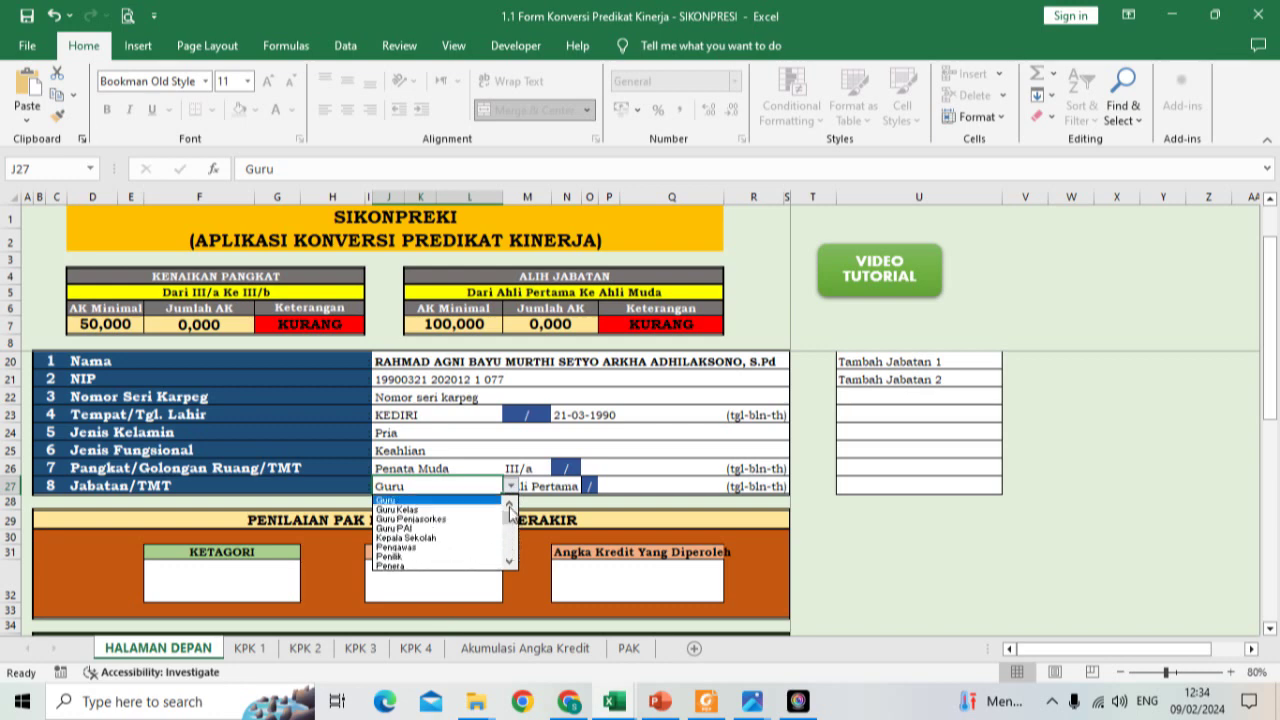
{"action": "left_click", "coordinate": [470, 488]}
{"action": "left_click", "coordinate": [922, 362]}
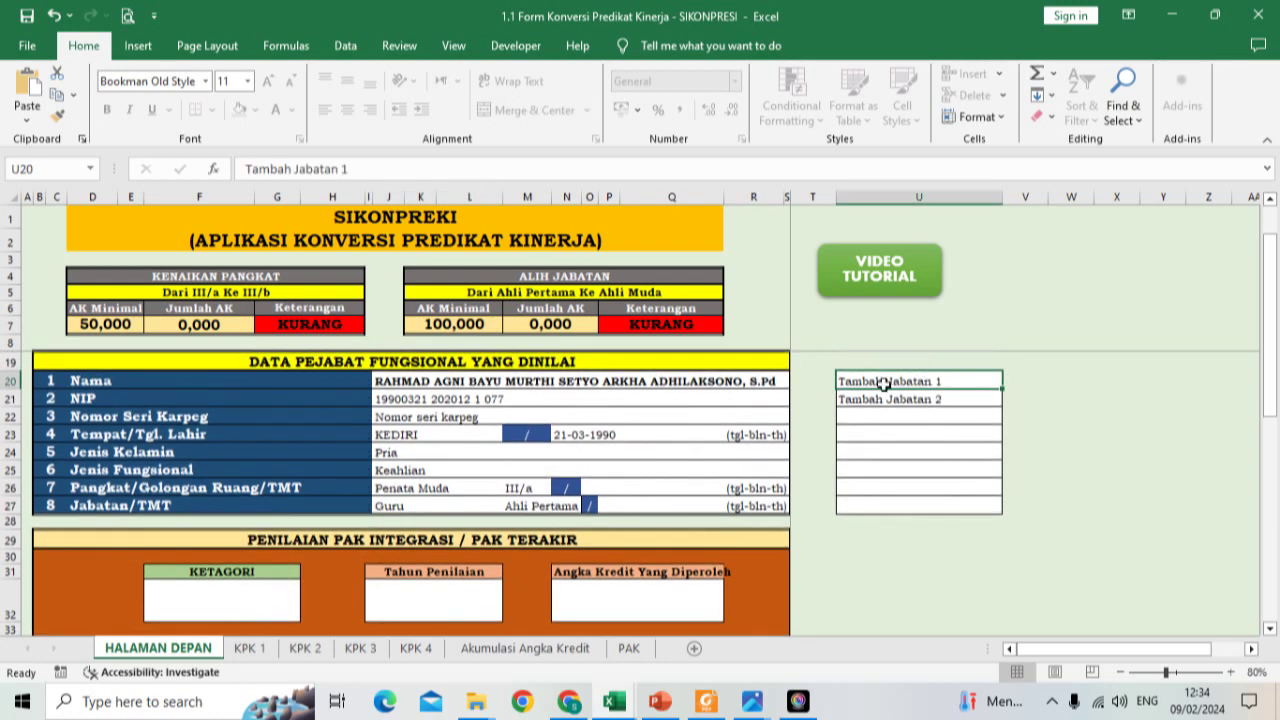
{"action": "type", "text": "Guru BK"}
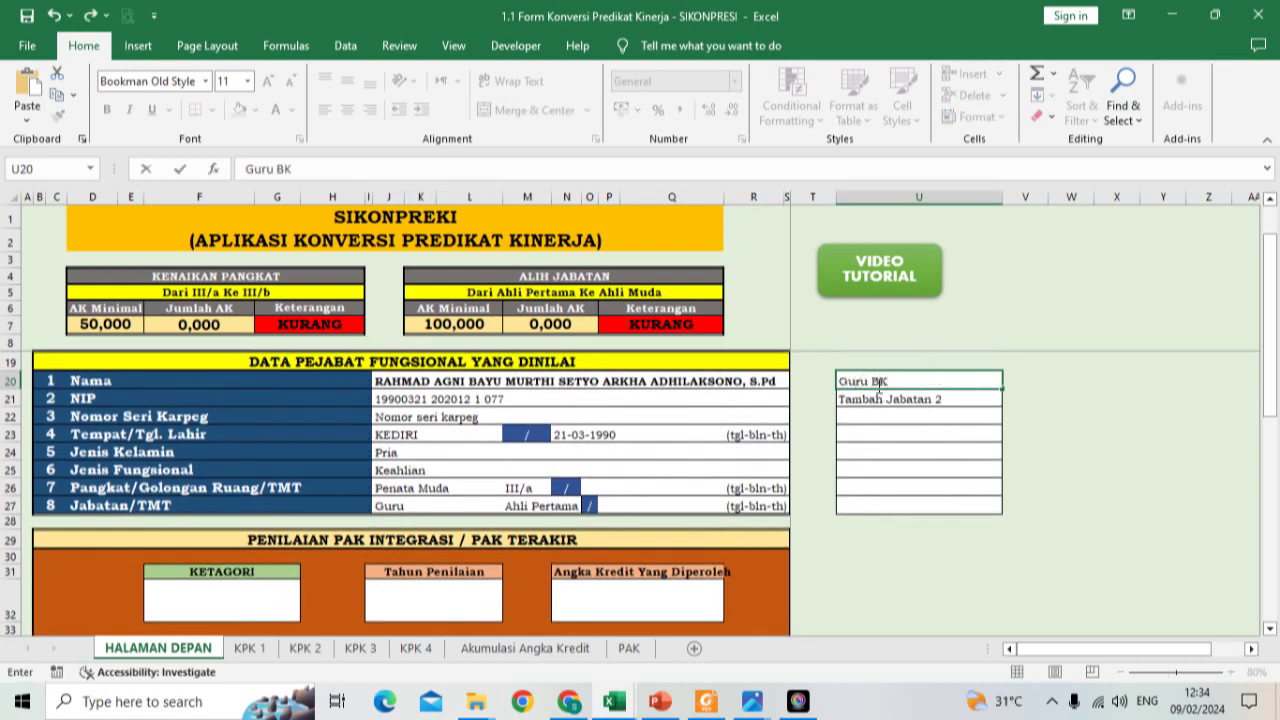
{"action": "key", "text": "Return"}
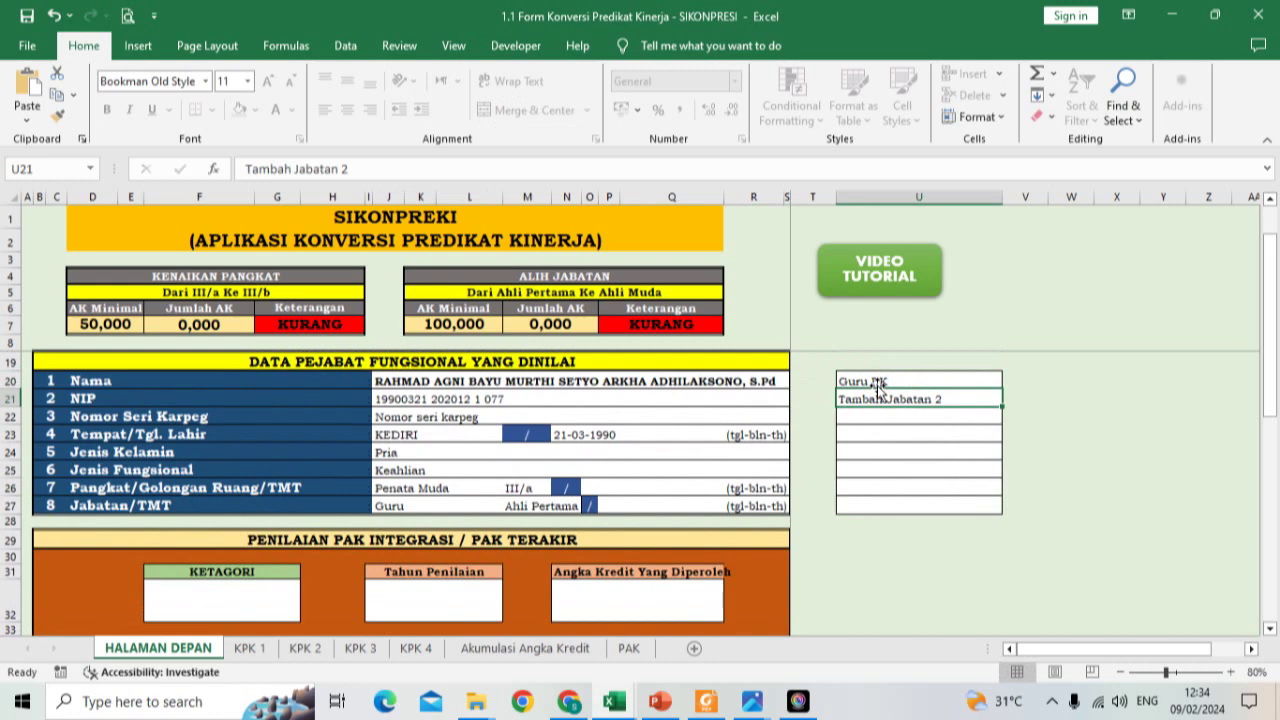
Step: Try Guru BK in the Jabatan/TMT dropdown, then switch the position back to Guru
{"action": "left_click", "coordinate": [408, 506]}
{"action": "left_click", "coordinate": [511, 506]}
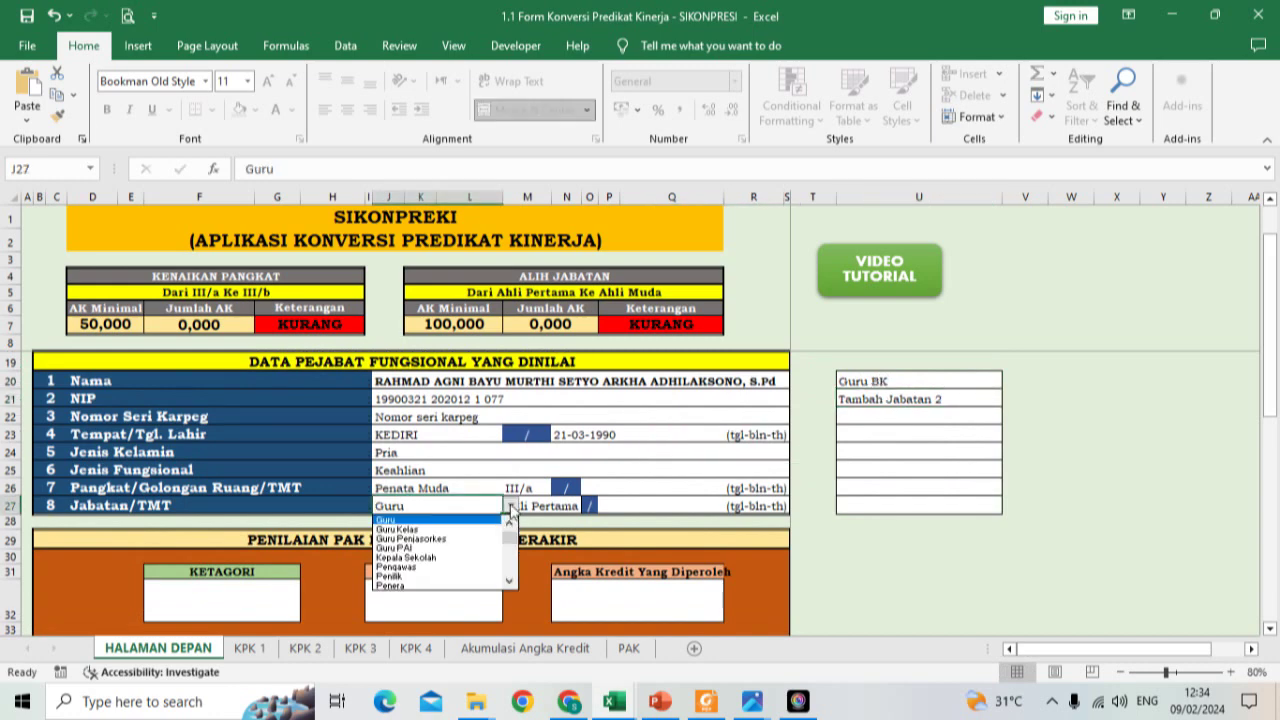
{"action": "scroll", "coordinate": [511, 582], "scroll_direction": "down", "scroll_amount": 10}
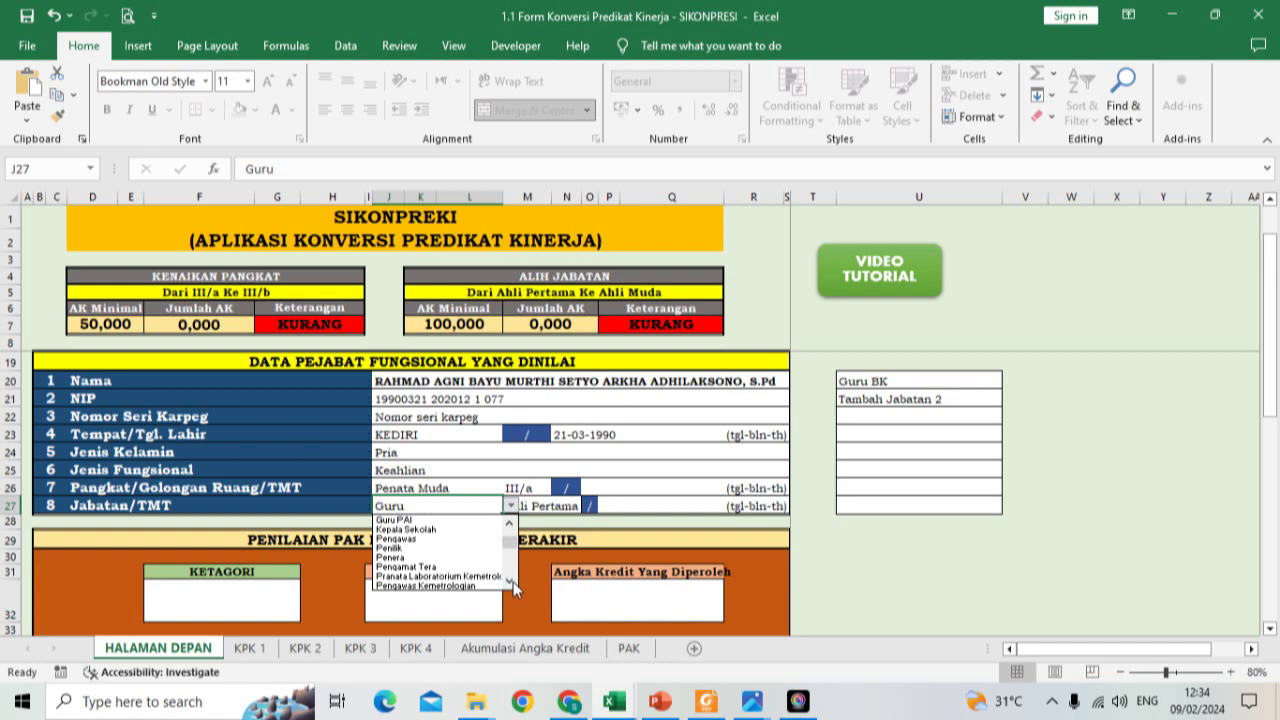
{"action": "scroll", "coordinate": [513, 586], "scroll_direction": "down", "scroll_amount": 2}
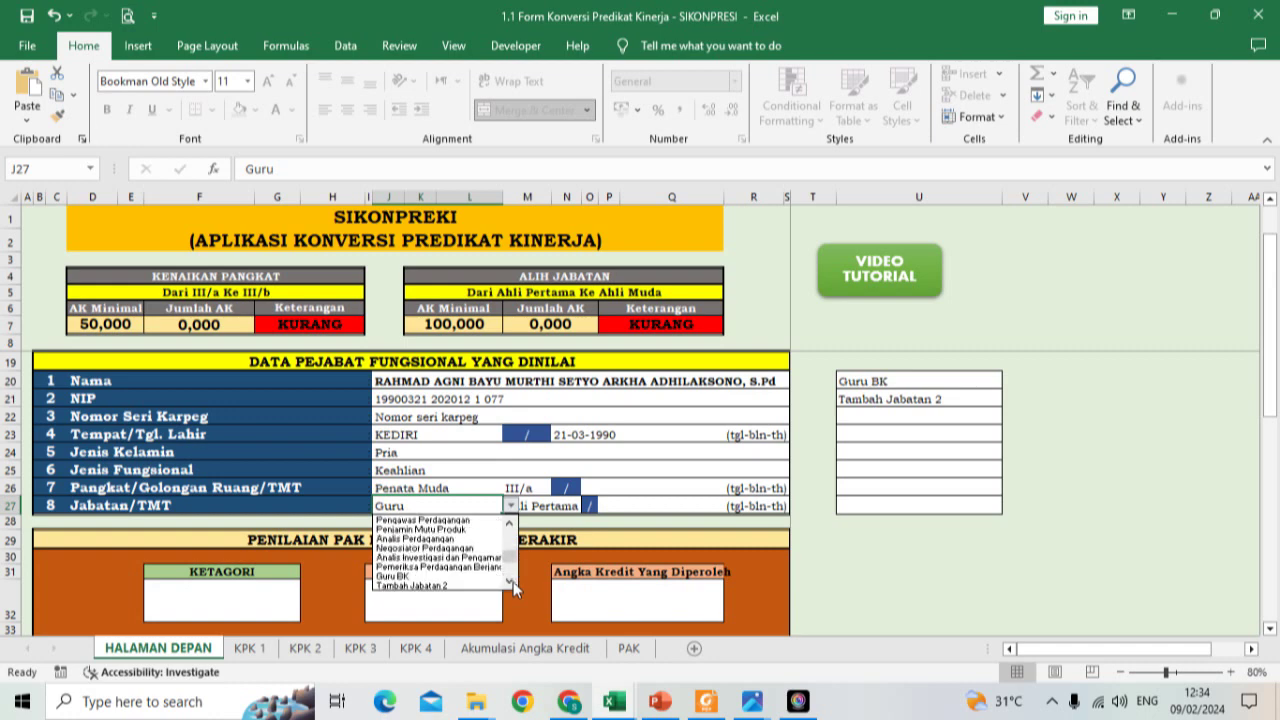
{"action": "left_click", "coordinate": [412, 577]}
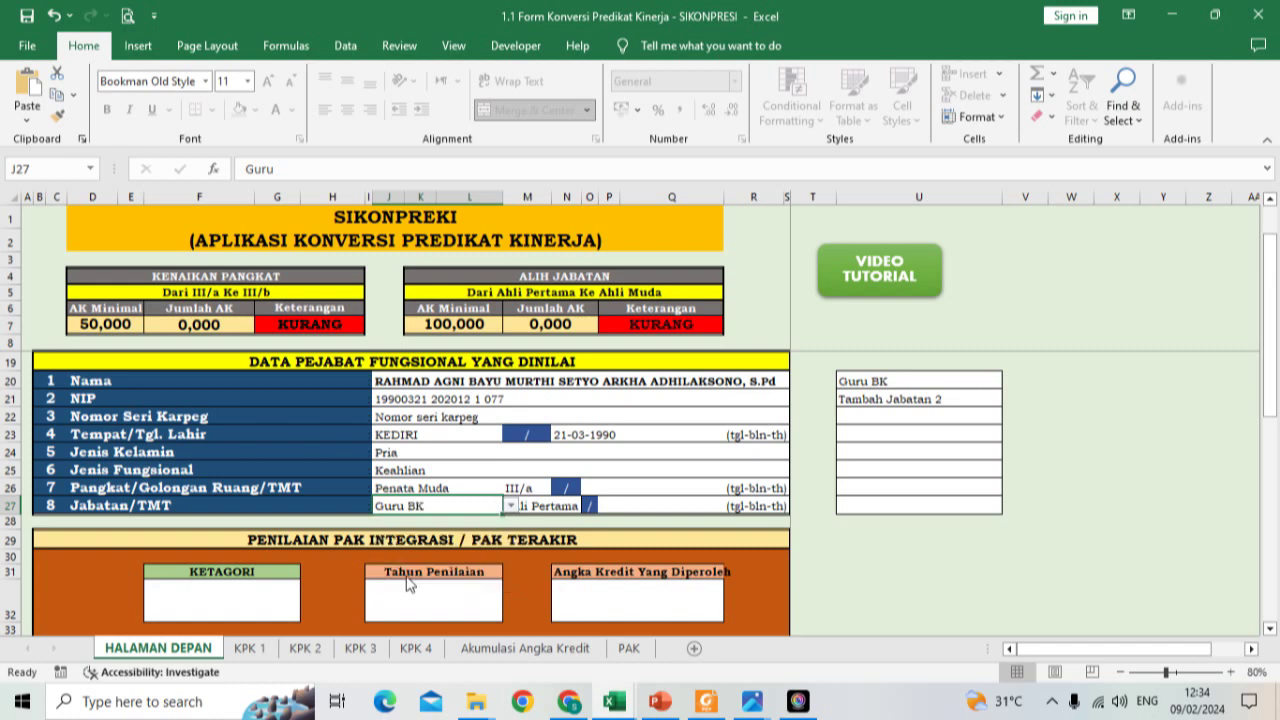
{"action": "left_click", "coordinate": [510, 506]}
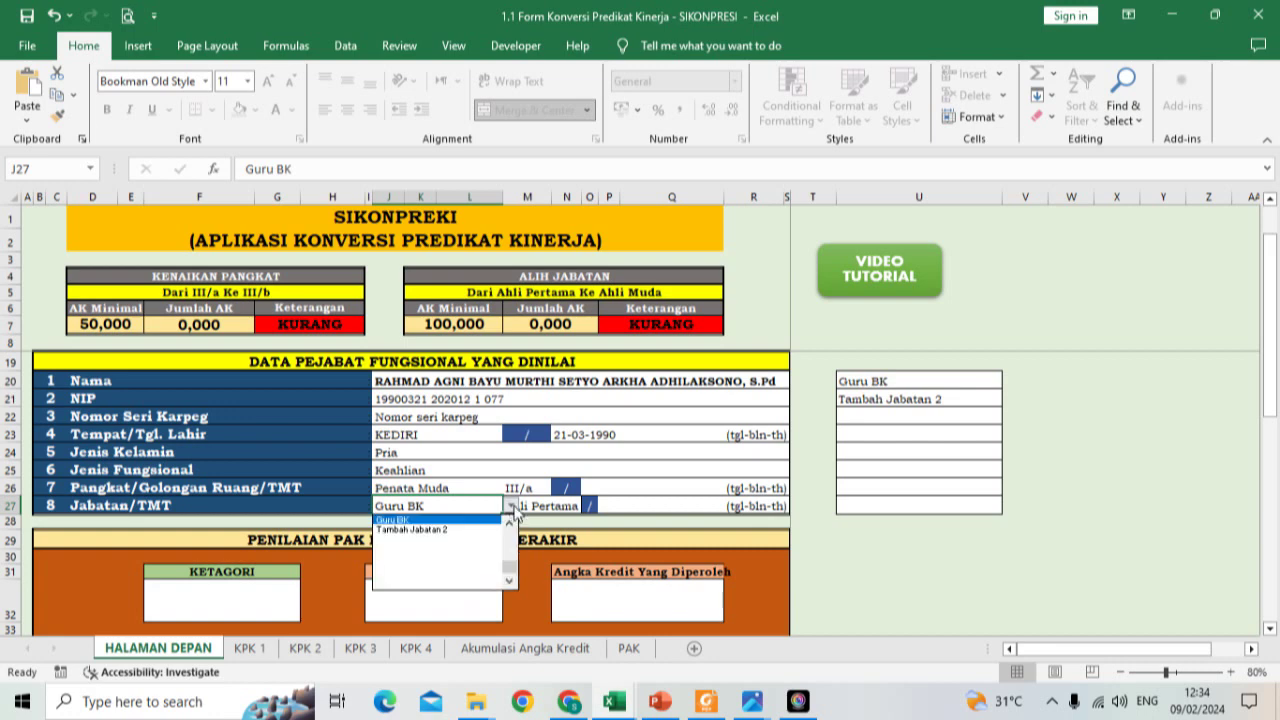
{"action": "scroll", "coordinate": [514, 530], "scroll_direction": "up", "scroll_amount": 3}
{"action": "scroll", "coordinate": [514, 530], "scroll_direction": "up", "scroll_amount": 5}
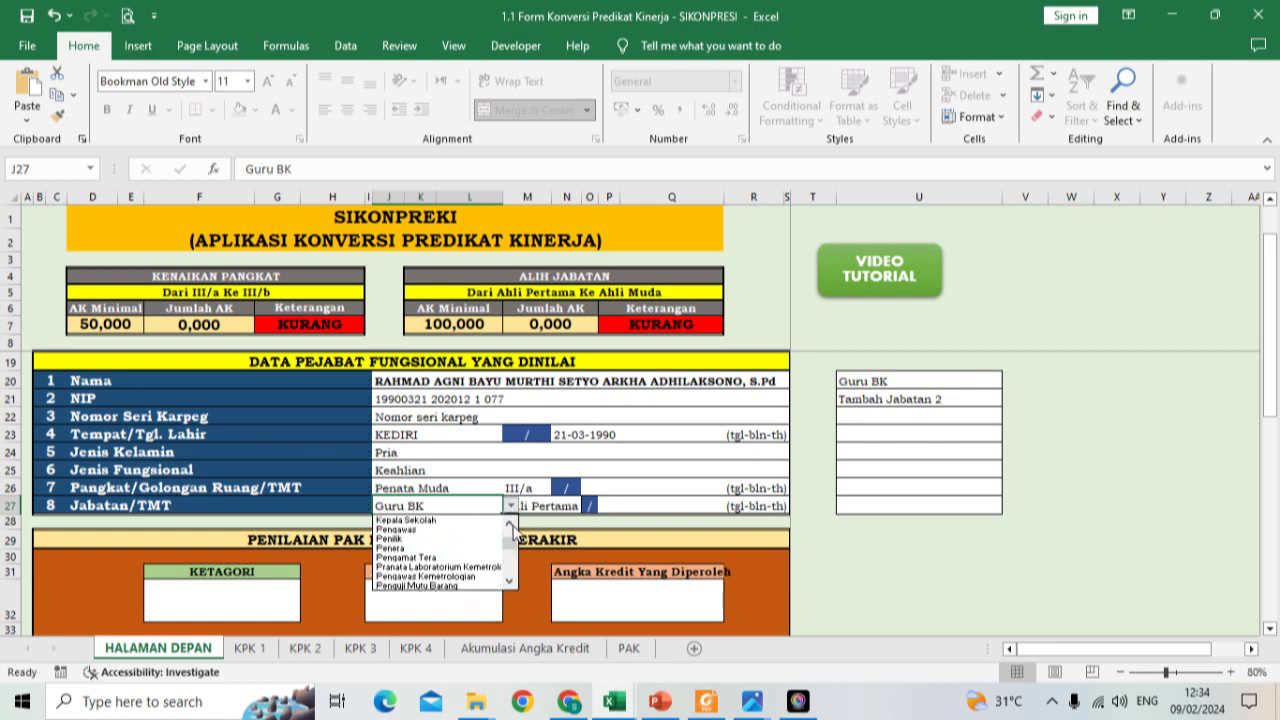
{"action": "scroll", "coordinate": [465, 528], "scroll_direction": "up", "scroll_amount": 3}
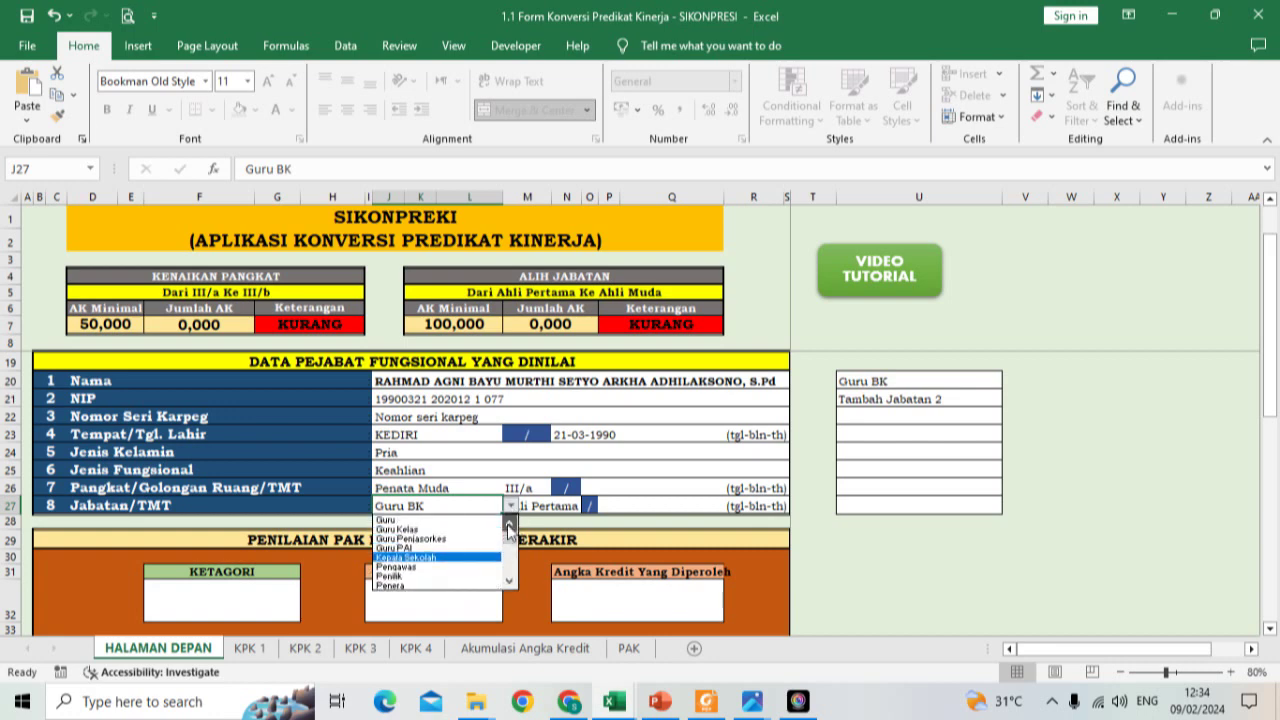
{"action": "left_click", "coordinate": [463, 520]}
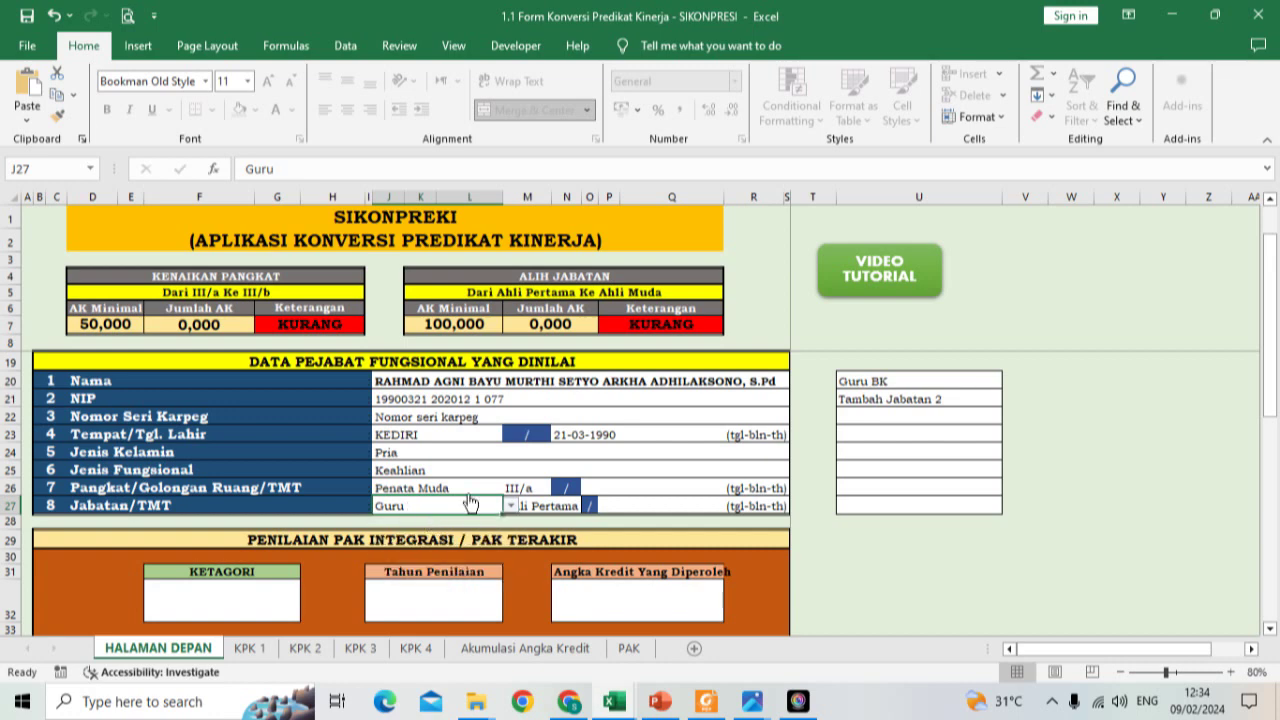
{"action": "left_click", "coordinate": [446, 490]}
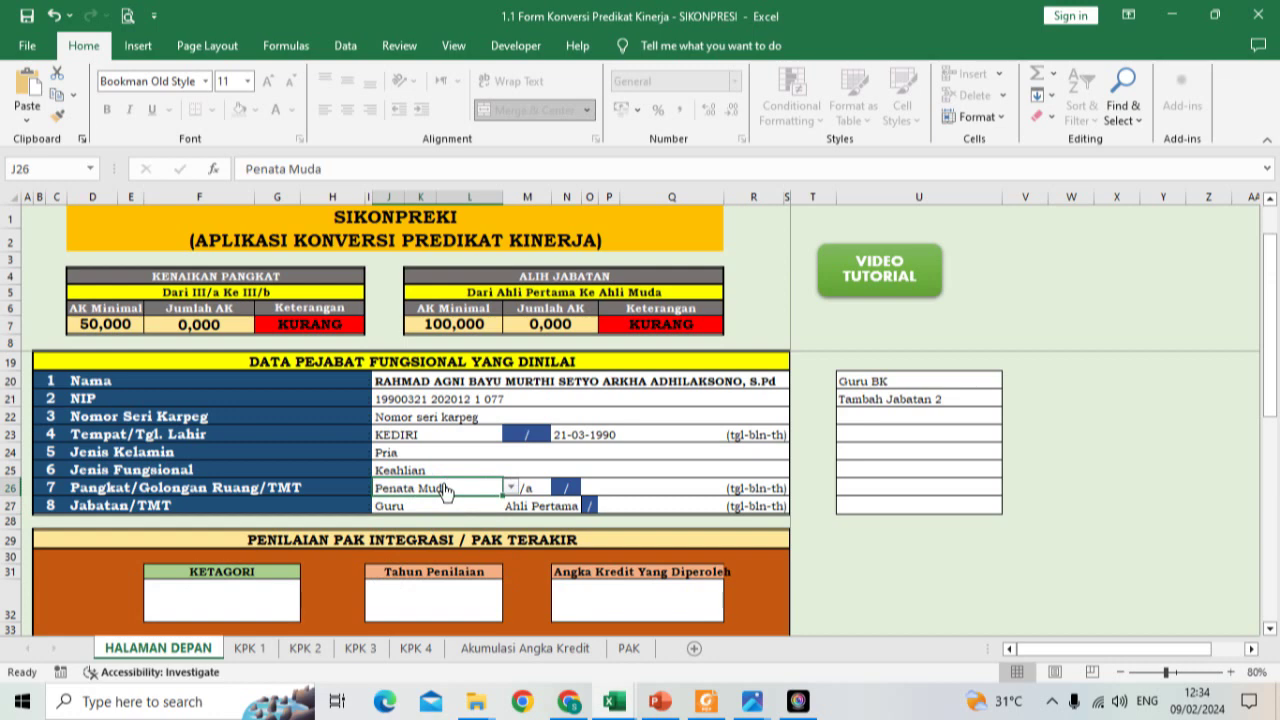
Step: Enter 01-12-2020 as the TMT date for the Pangkat/Golongan rank
{"action": "left_click", "coordinate": [634, 494]}
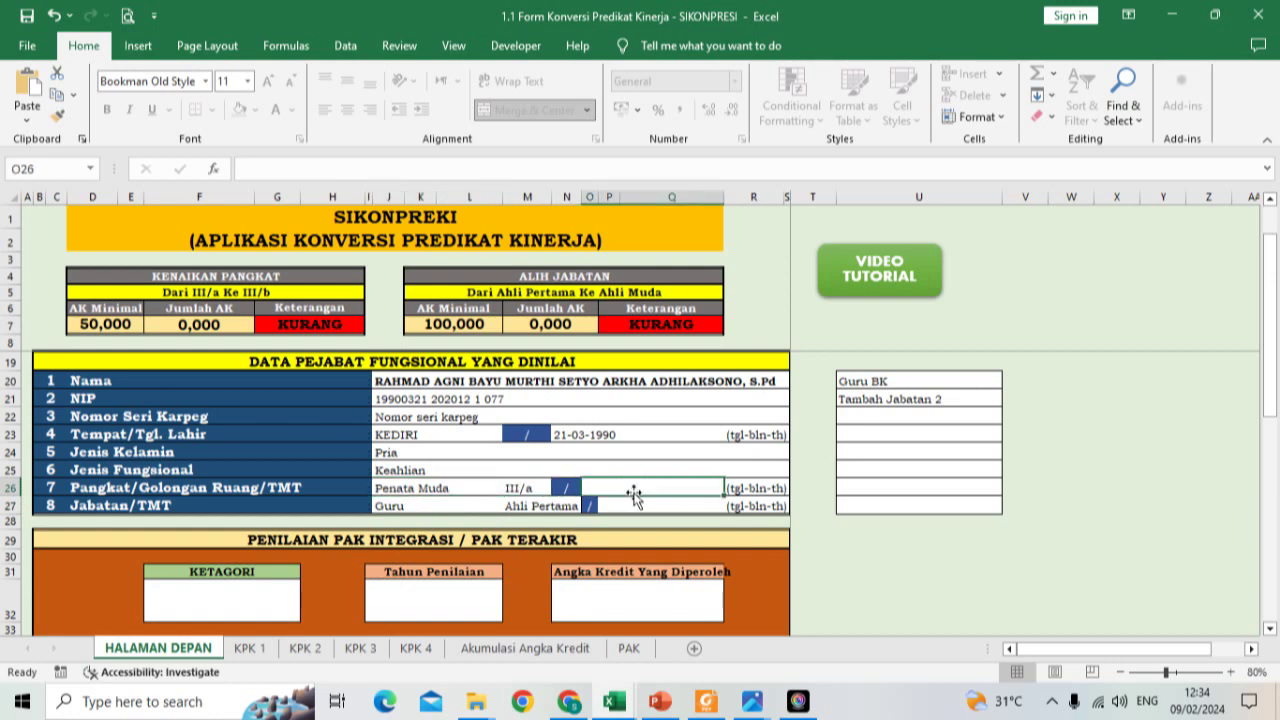
{"action": "type", "text": "'"}
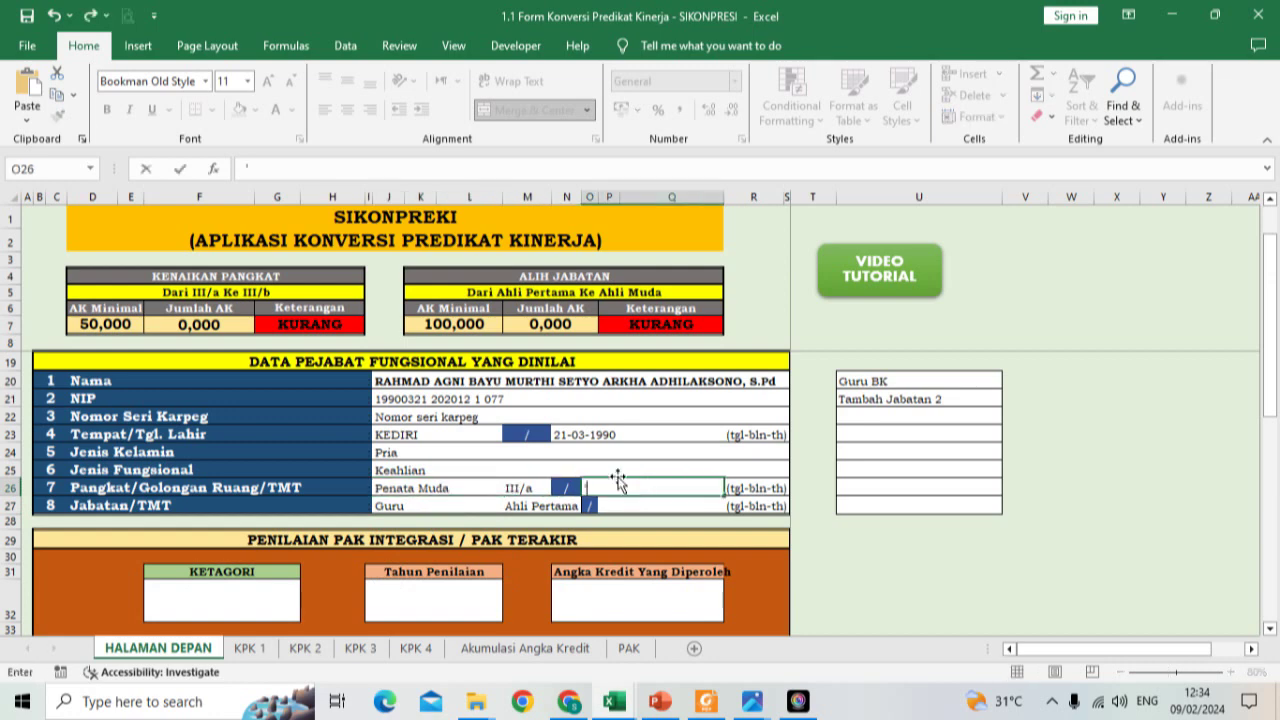
{"action": "type", "text": "01-12-2020"}
{"action": "key", "text": "Return"}
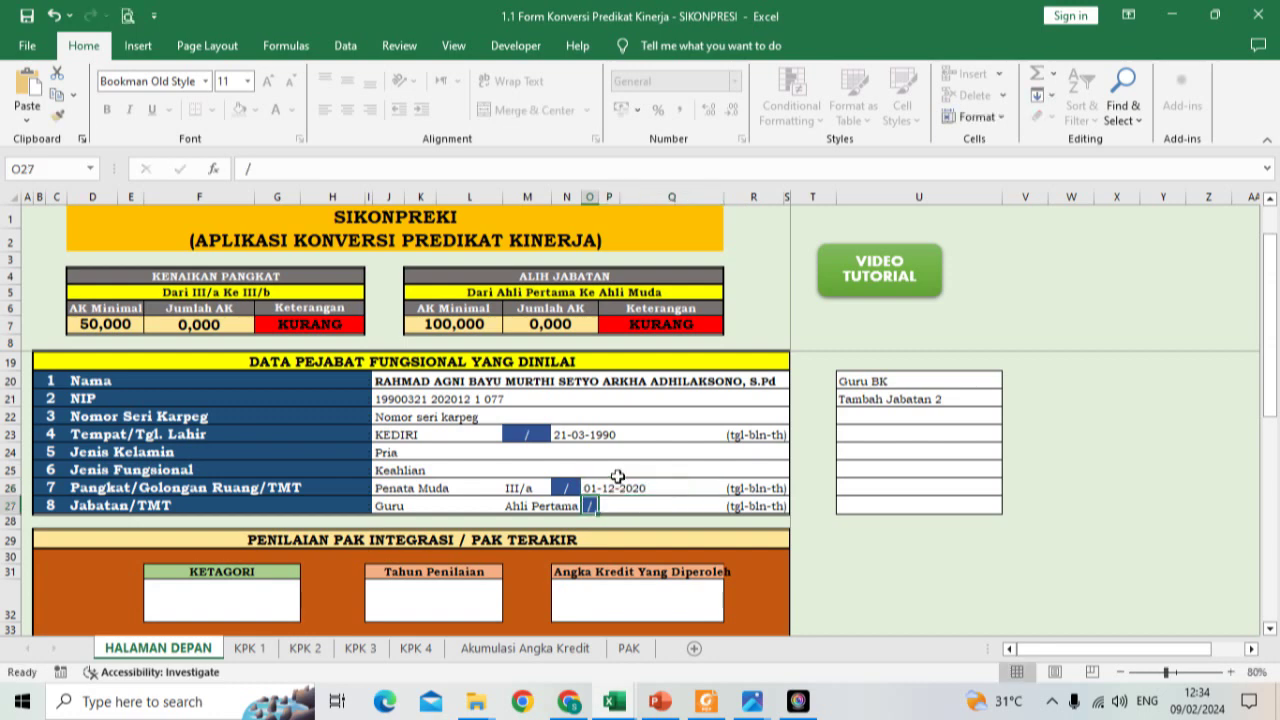
Step: Check the PDF and enter 01-10-2023 as the Jabatan/TMT date
{"action": "left_click", "coordinate": [617, 507]}
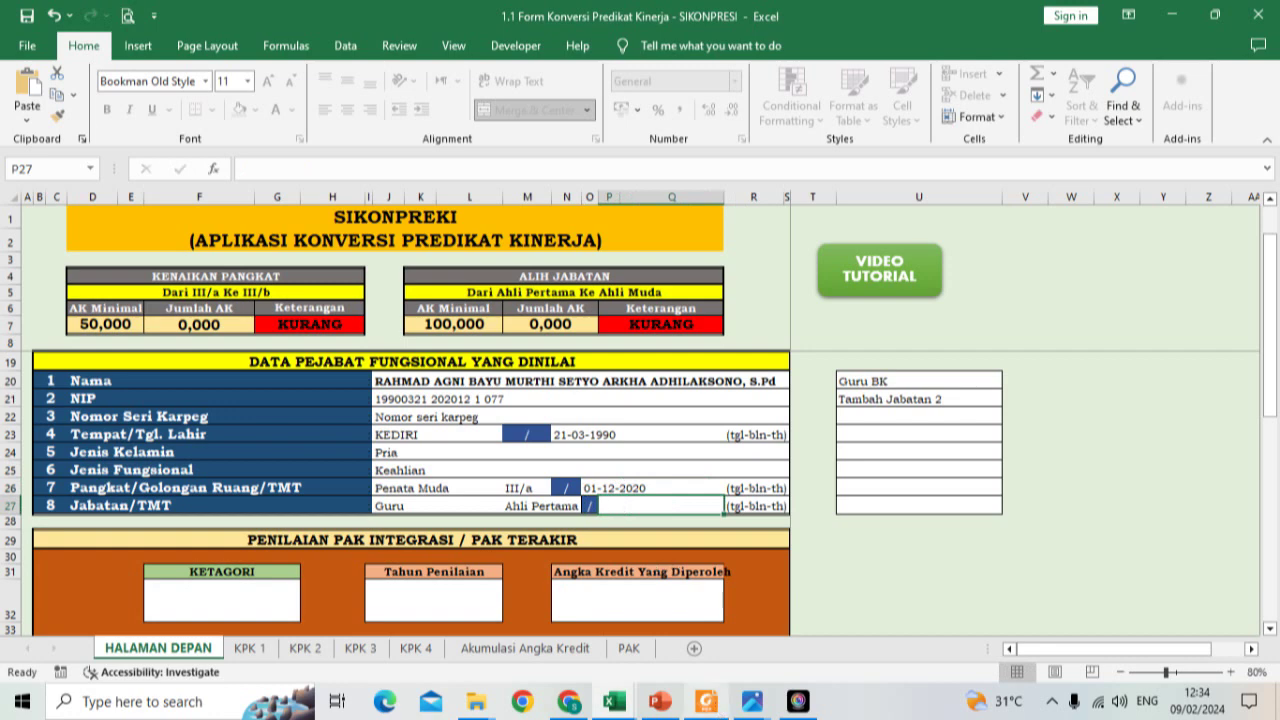
{"action": "mouse_move", "coordinate": [706, 701]}
{"action": "left_click", "coordinate": [719, 665]}
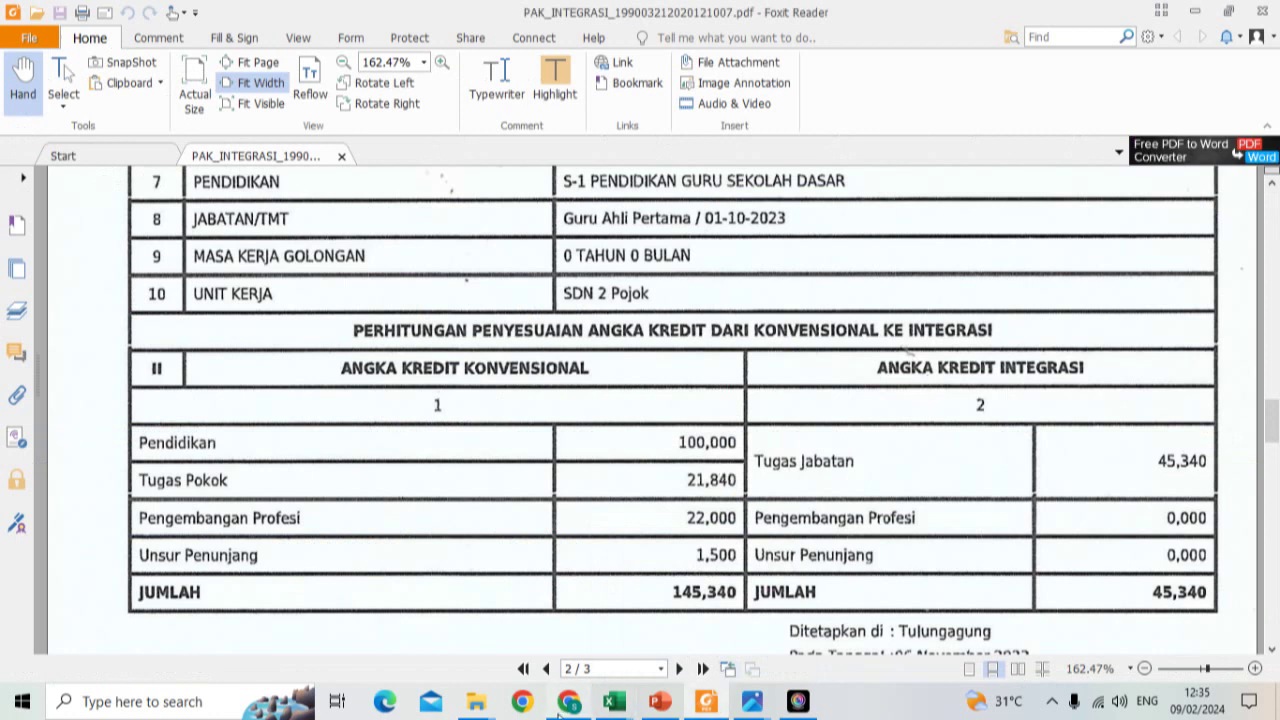
{"action": "mouse_move", "coordinate": [614, 705]}
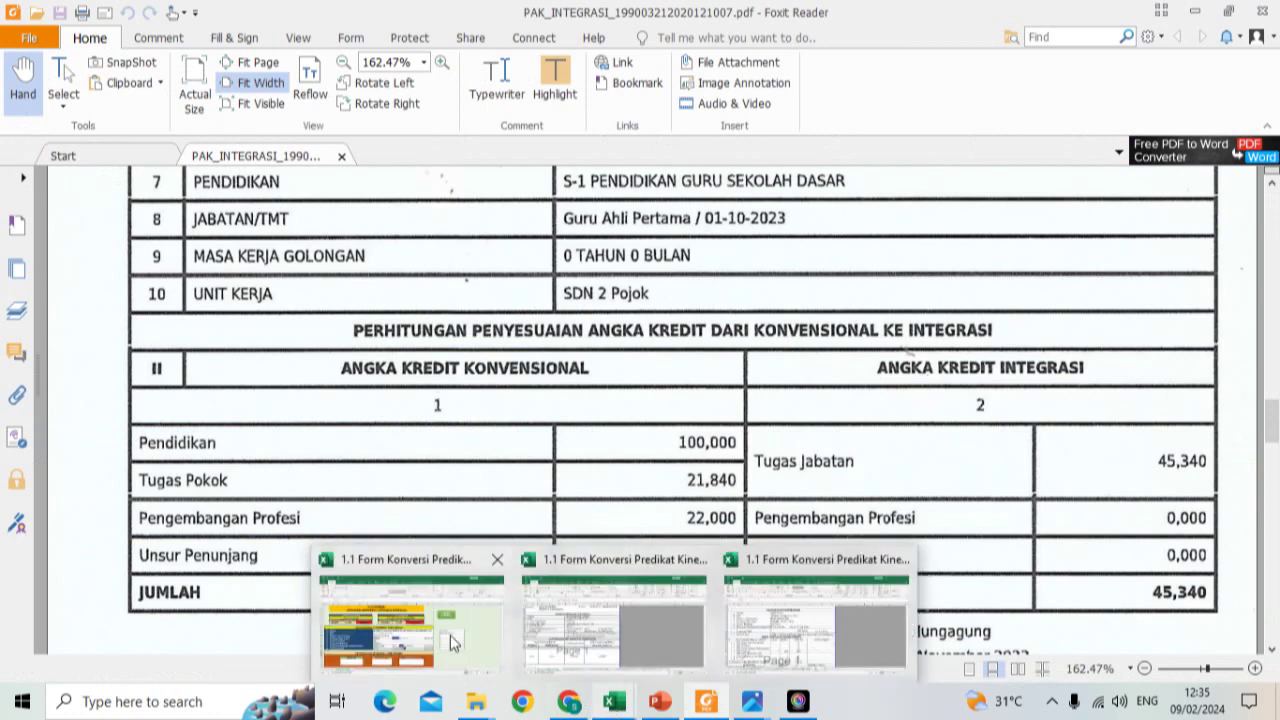
{"action": "left_click", "coordinate": [401, 631]}
{"action": "type", "text": "'"}
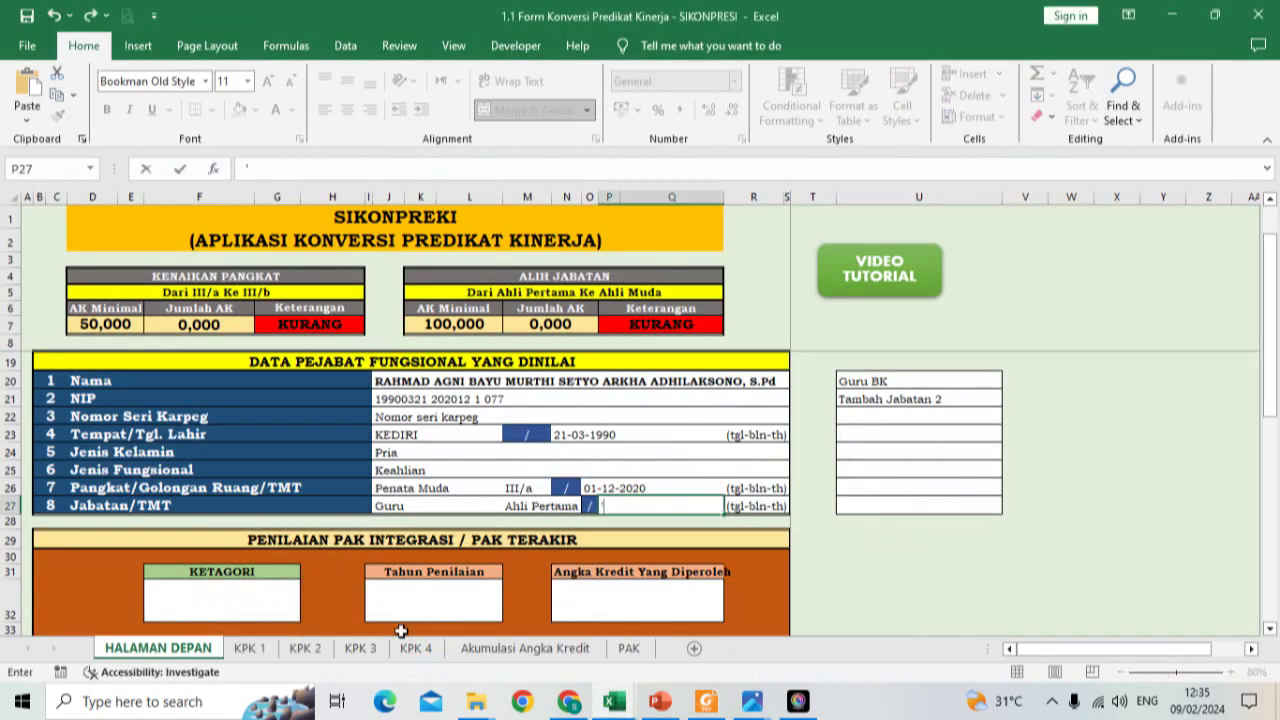
{"action": "type", "text": "01-10-2023"}
{"action": "key", "text": "Return"}
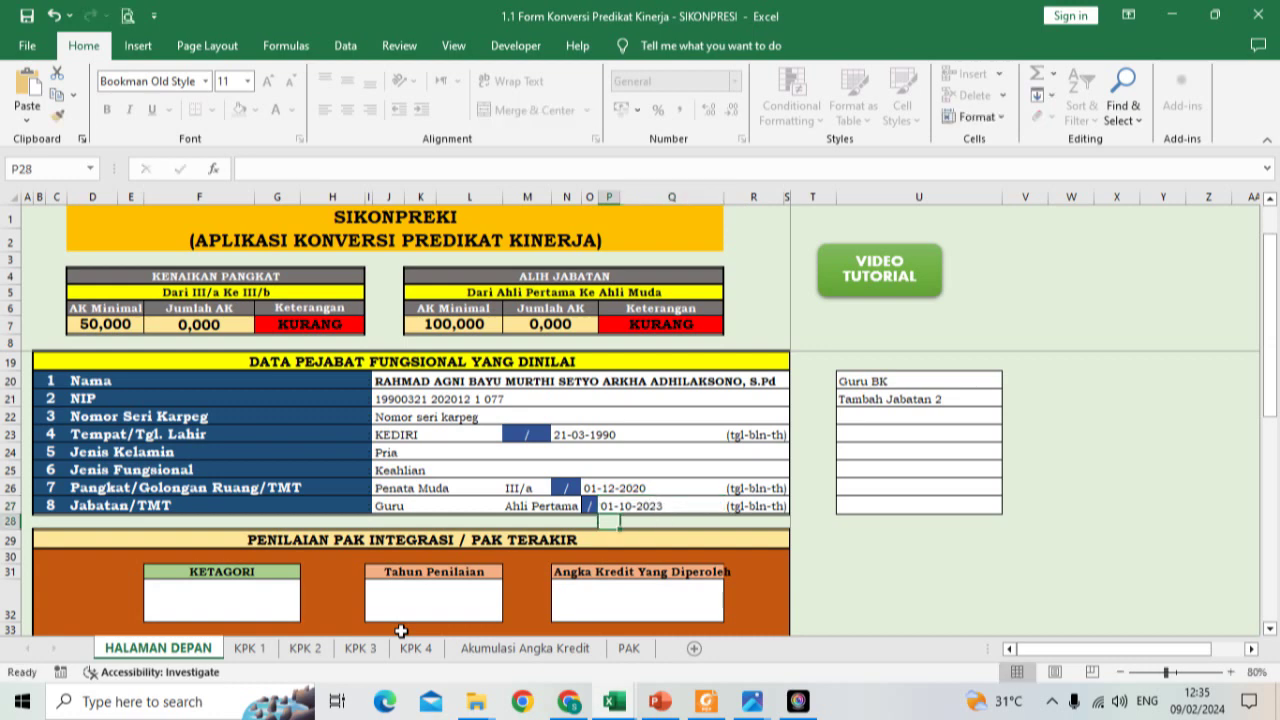
{"action": "scroll", "coordinate": [514, 453], "scroll_direction": "up", "scroll_amount": 1}
{"action": "scroll", "coordinate": [514, 453], "scroll_direction": "down", "scroll_amount": 1}
{"action": "scroll", "coordinate": [513, 452], "scroll_direction": "up", "scroll_amount": 1}
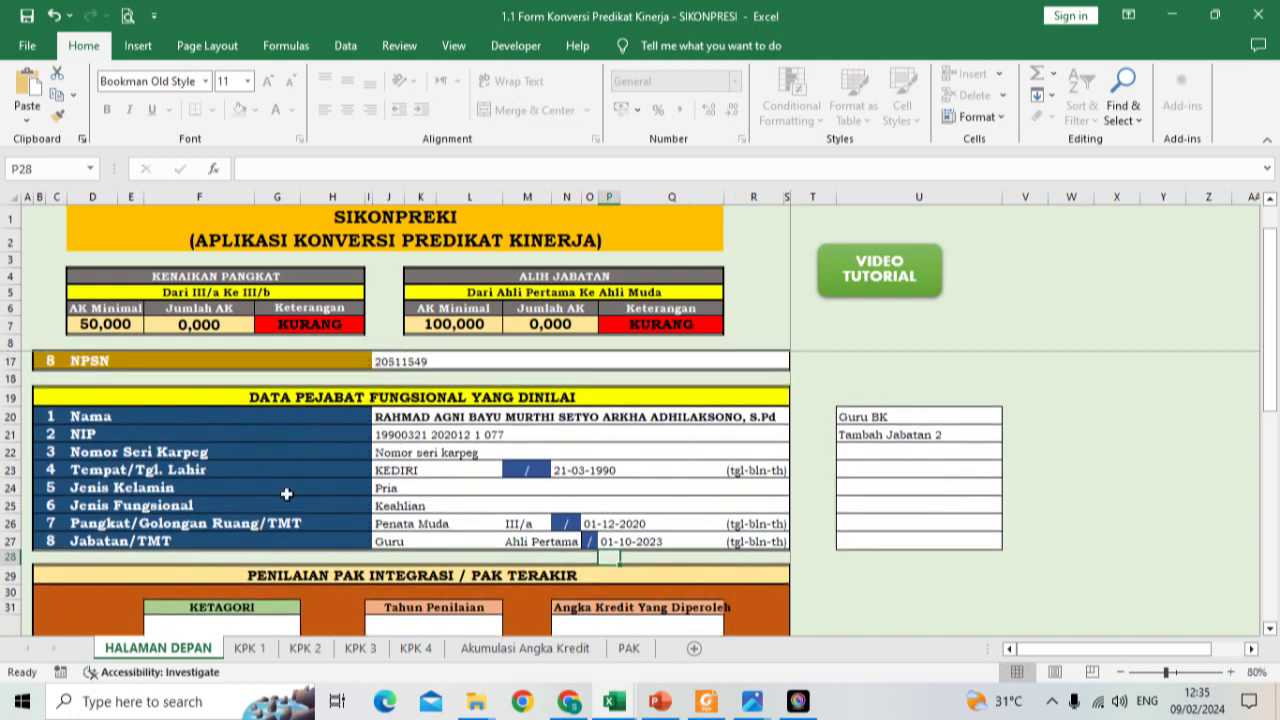
Step: View the KPK 1 sheet showing TMT dates 01-12-2020 and 01-10-2023
{"action": "left_click", "coordinate": [245, 649]}
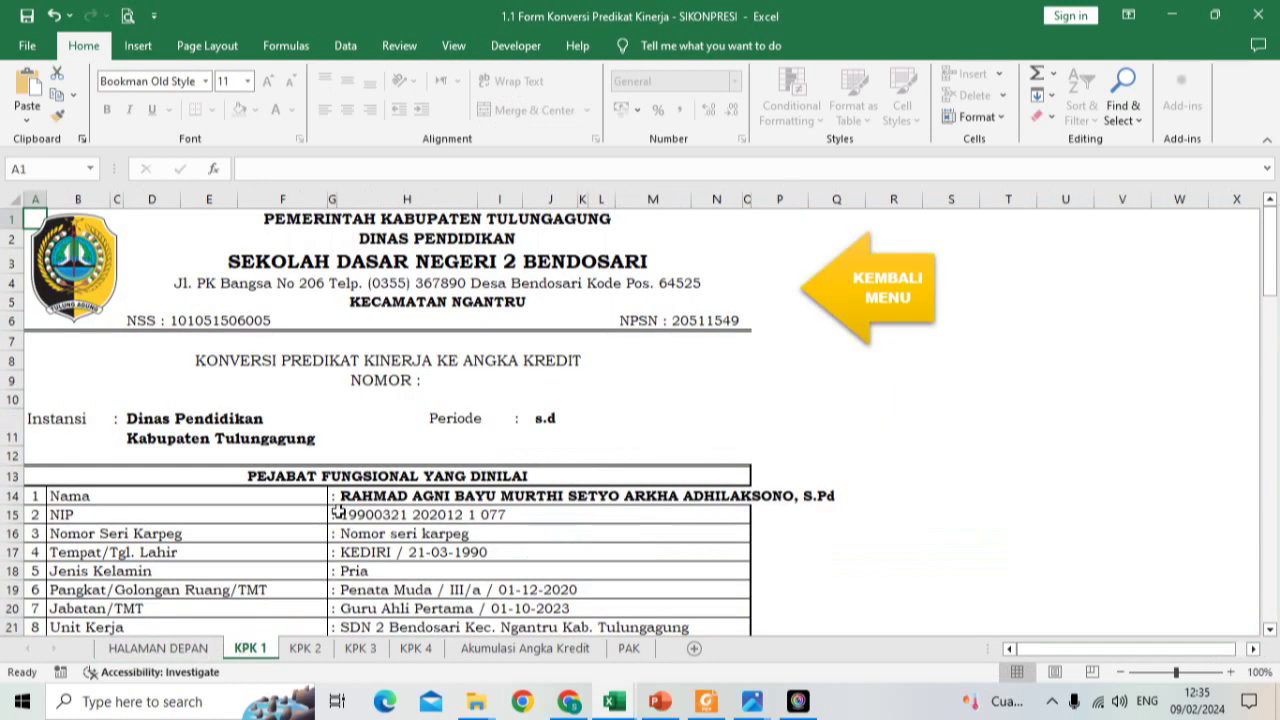
{"action": "scroll", "coordinate": [386, 437], "scroll_direction": "down", "scroll_amount": 2}
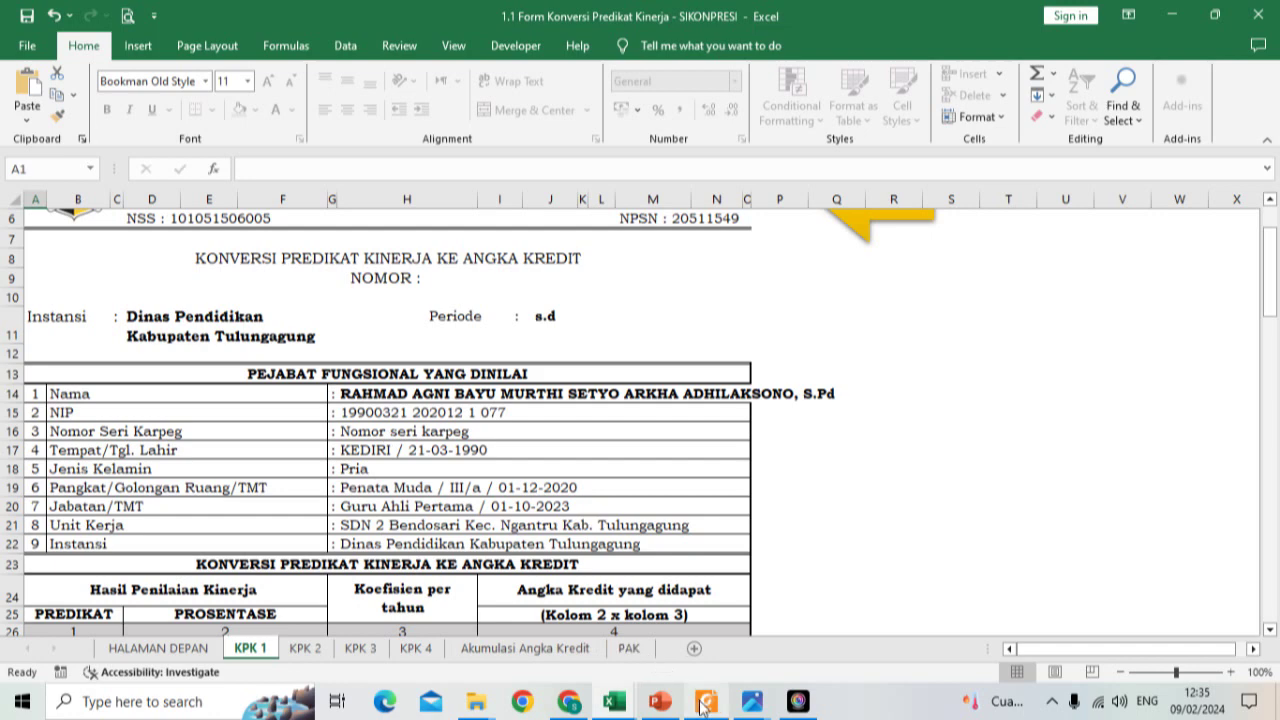
{"action": "mouse_move", "coordinate": [627, 709]}
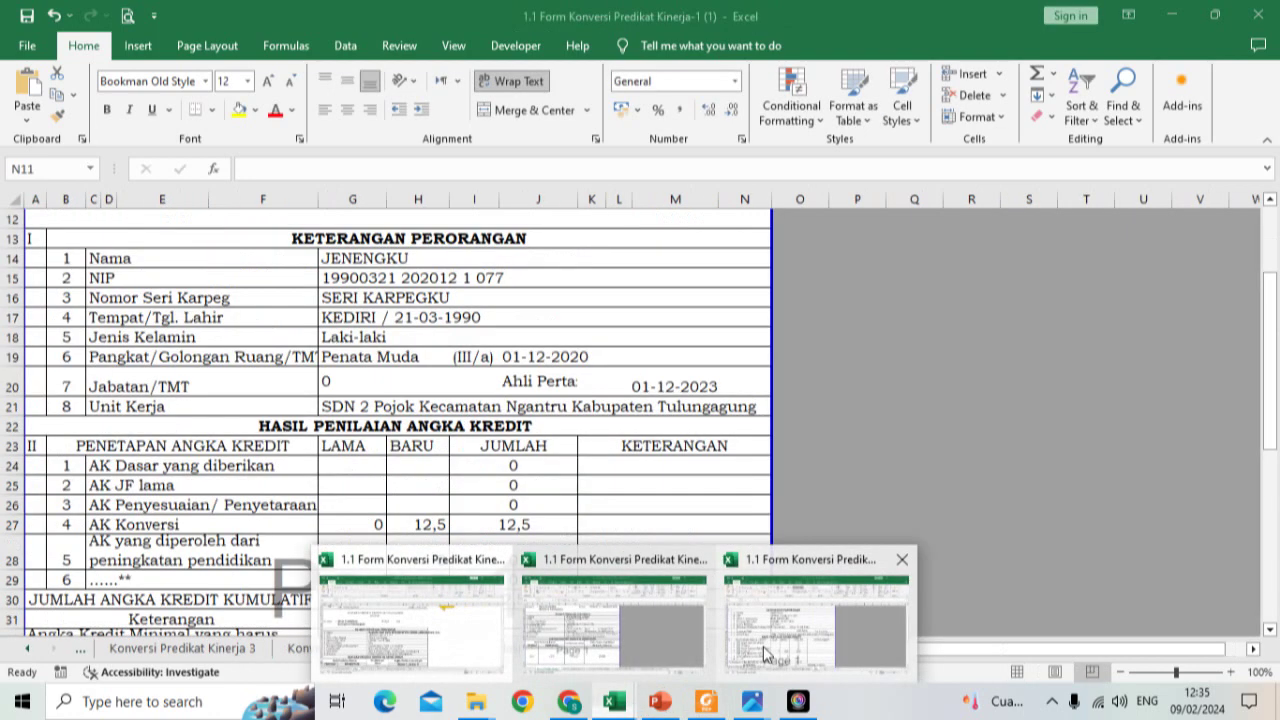
{"action": "left_click", "coordinate": [765, 655]}
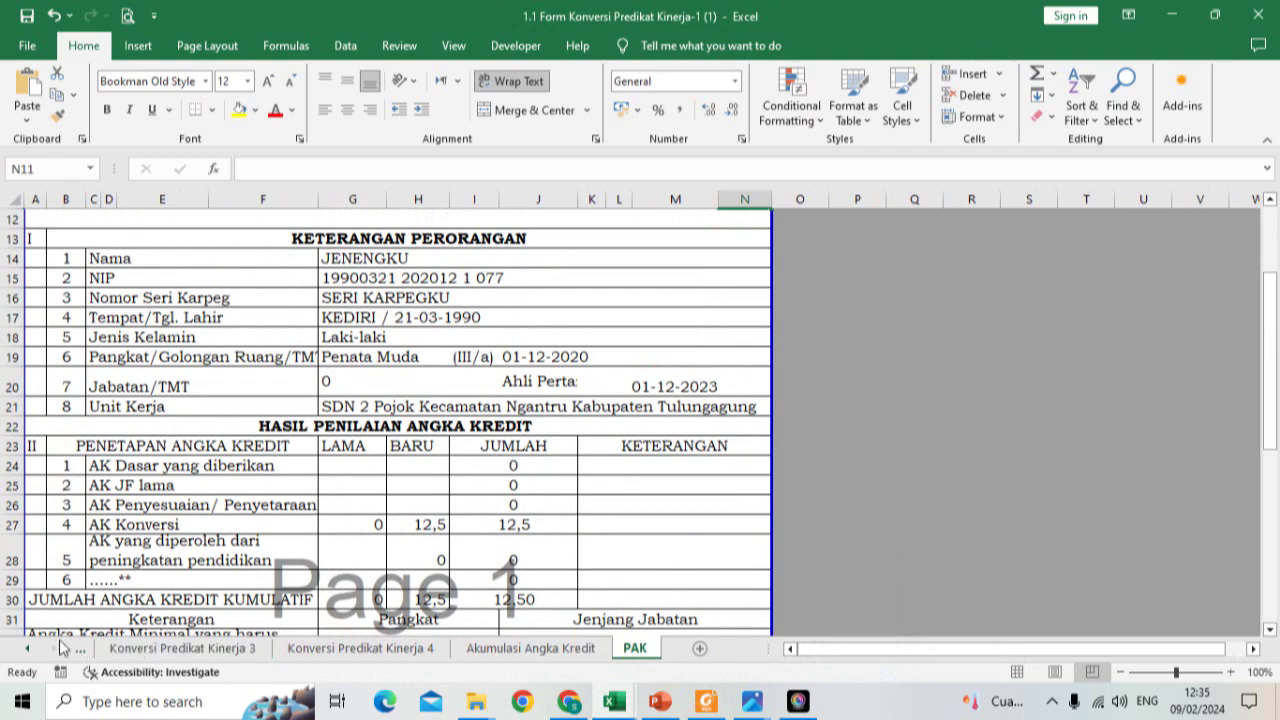
{"action": "left_click", "coordinate": [29, 649]}
{"action": "left_click", "coordinate": [29, 649]}
{"action": "left_click", "coordinate": [160, 648]}
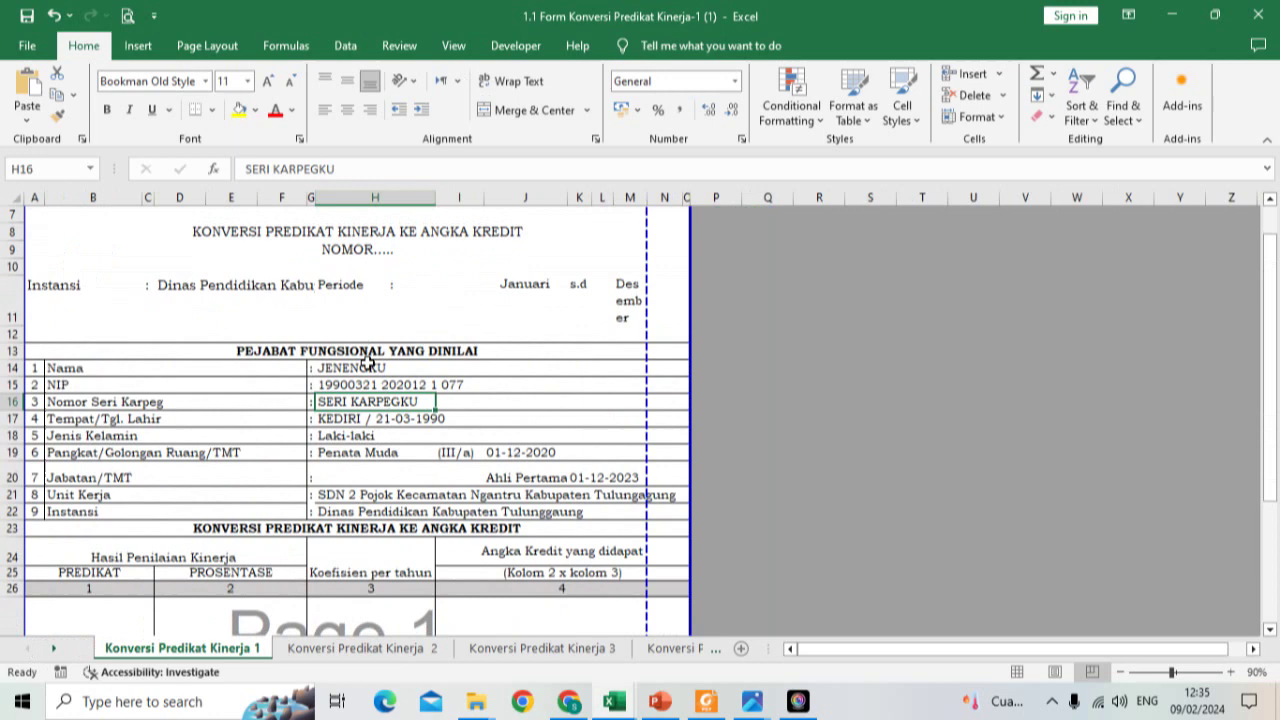
{"action": "left_click", "coordinate": [128, 16]}
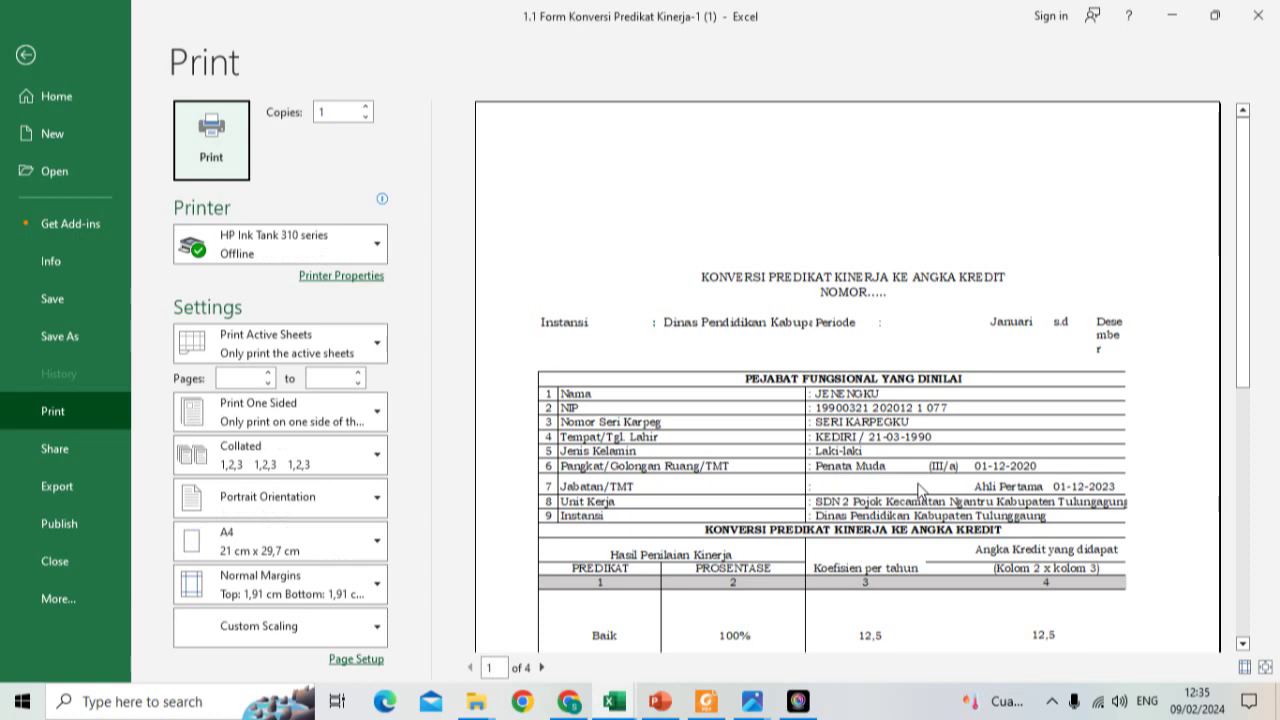
{"action": "left_click", "coordinate": [26, 55]}
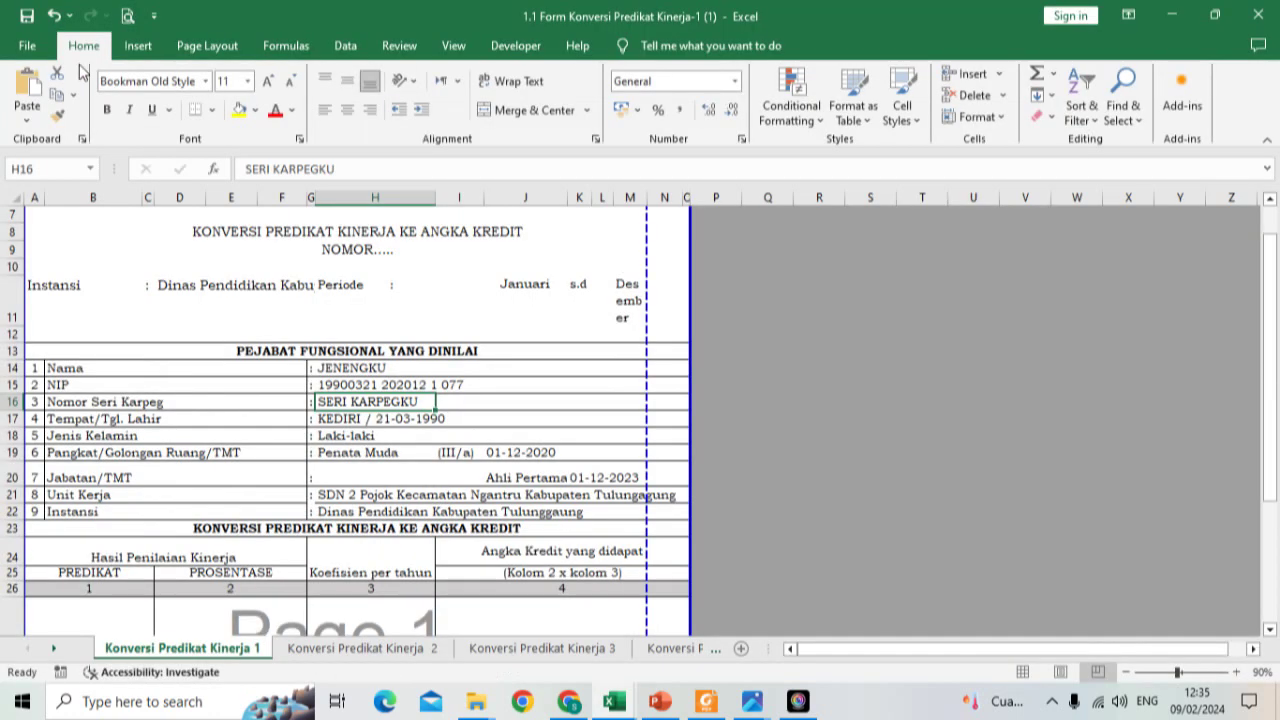
{"action": "mouse_move", "coordinate": [614, 700]}
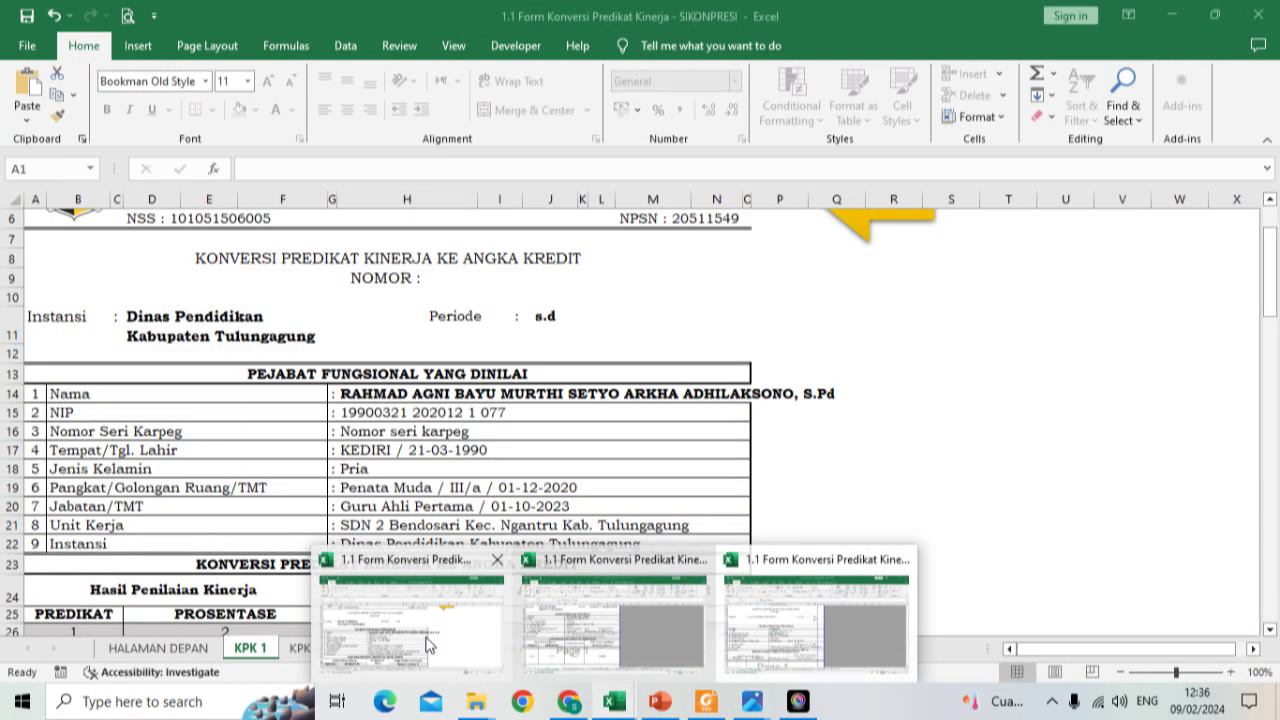
{"action": "left_click", "coordinate": [430, 625]}
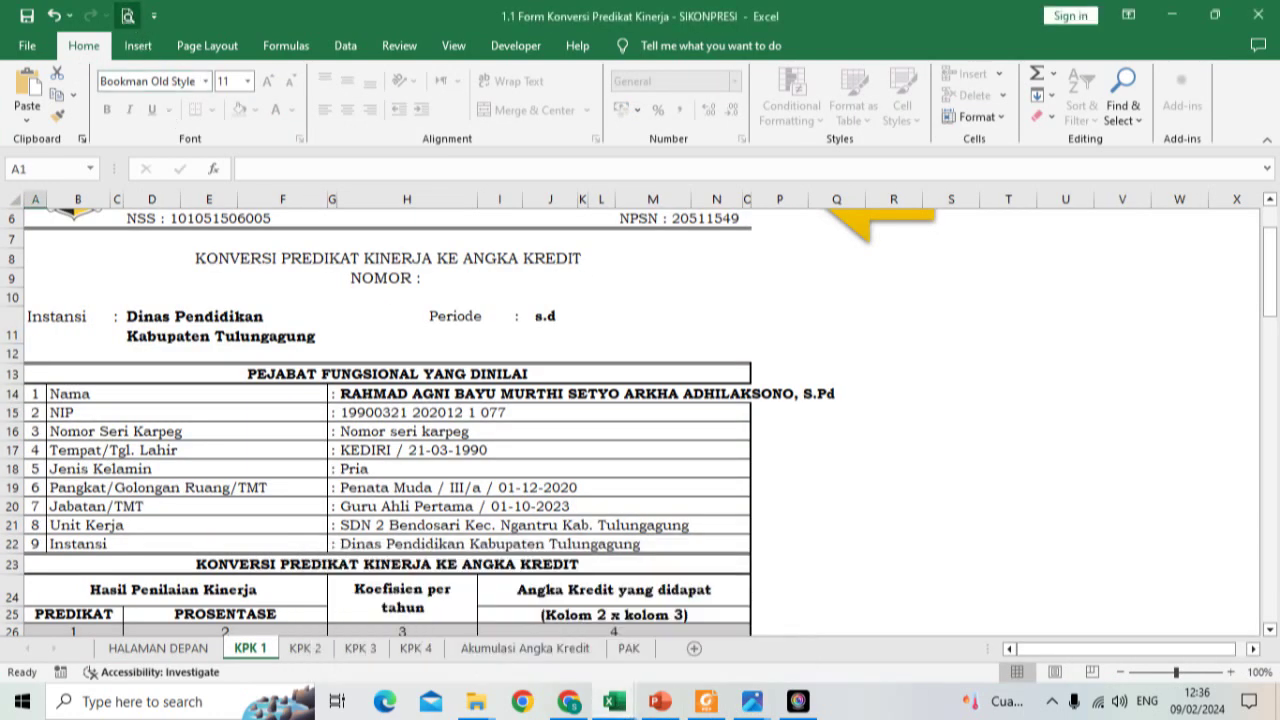
{"action": "left_click", "coordinate": [128, 16]}
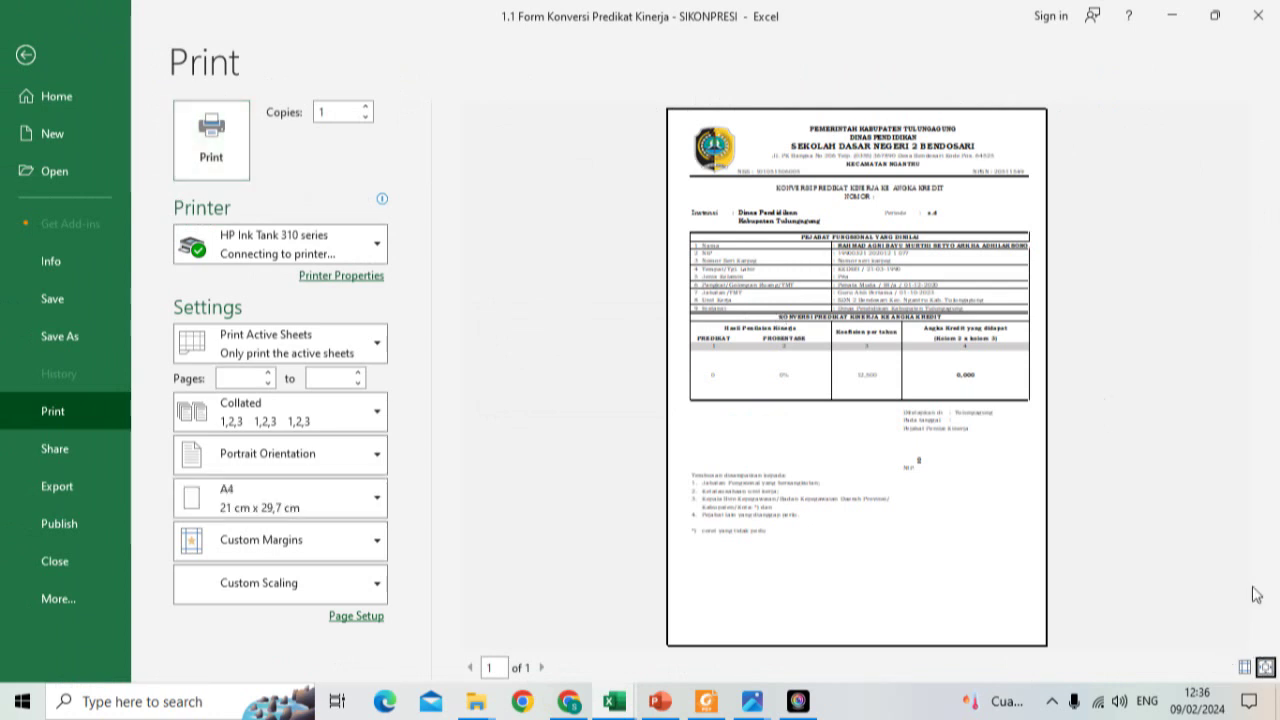
{"action": "left_click", "coordinate": [968, 460]}
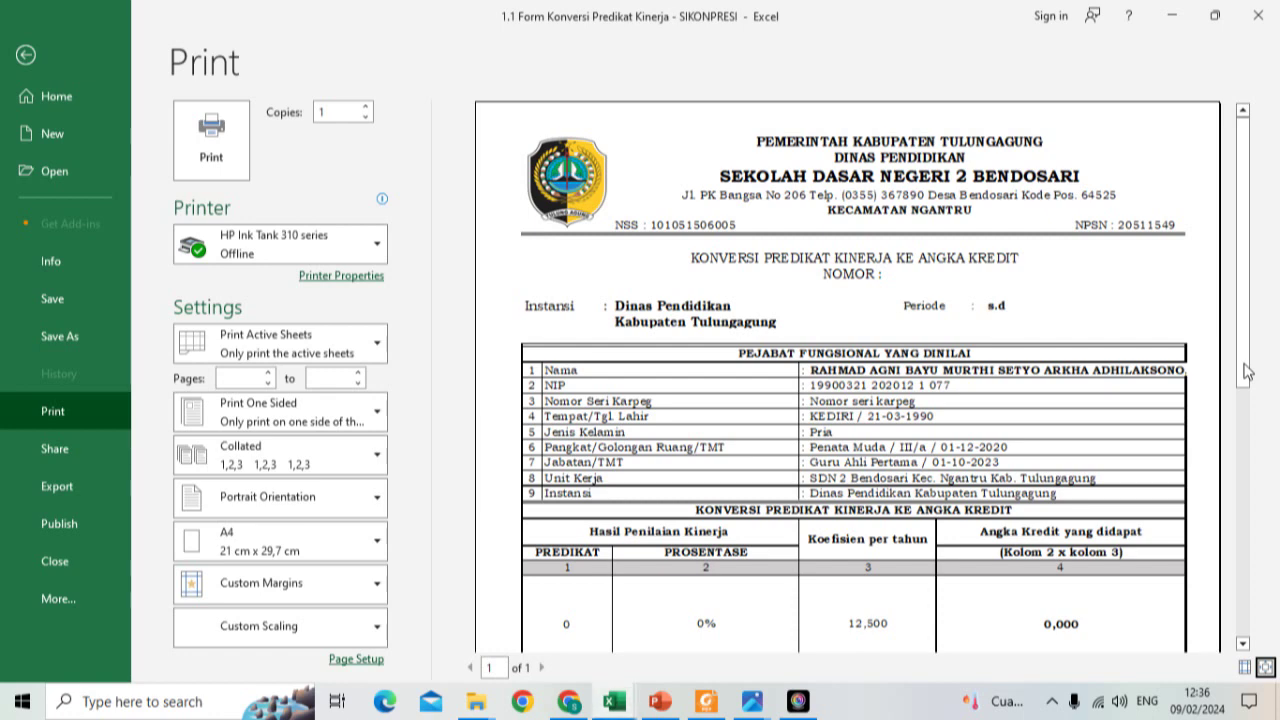
{"action": "scroll", "coordinate": [1245, 371], "scroll_direction": "down", "scroll_amount": 1}
{"action": "left_click_drag", "start_coordinate": [1245, 371], "coordinate": [1246, 391]}
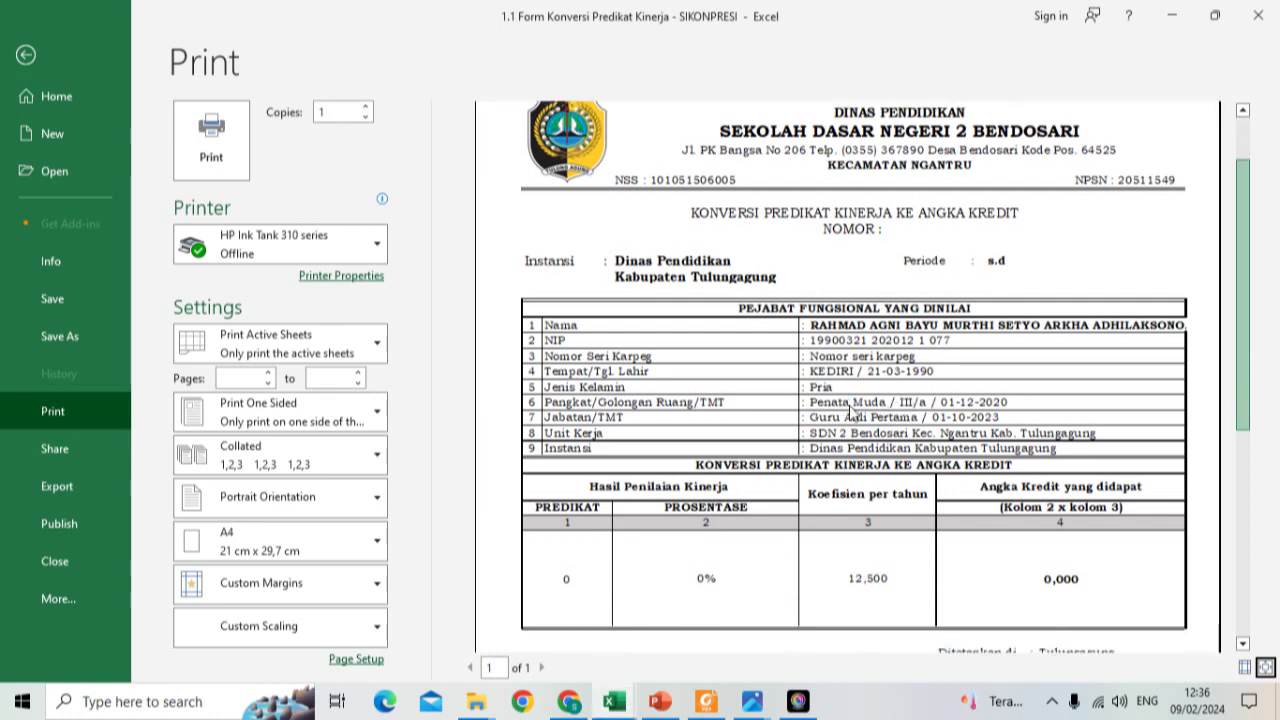
{"action": "scroll", "coordinate": [624, 274], "scroll_direction": "down", "scroll_amount": 1}
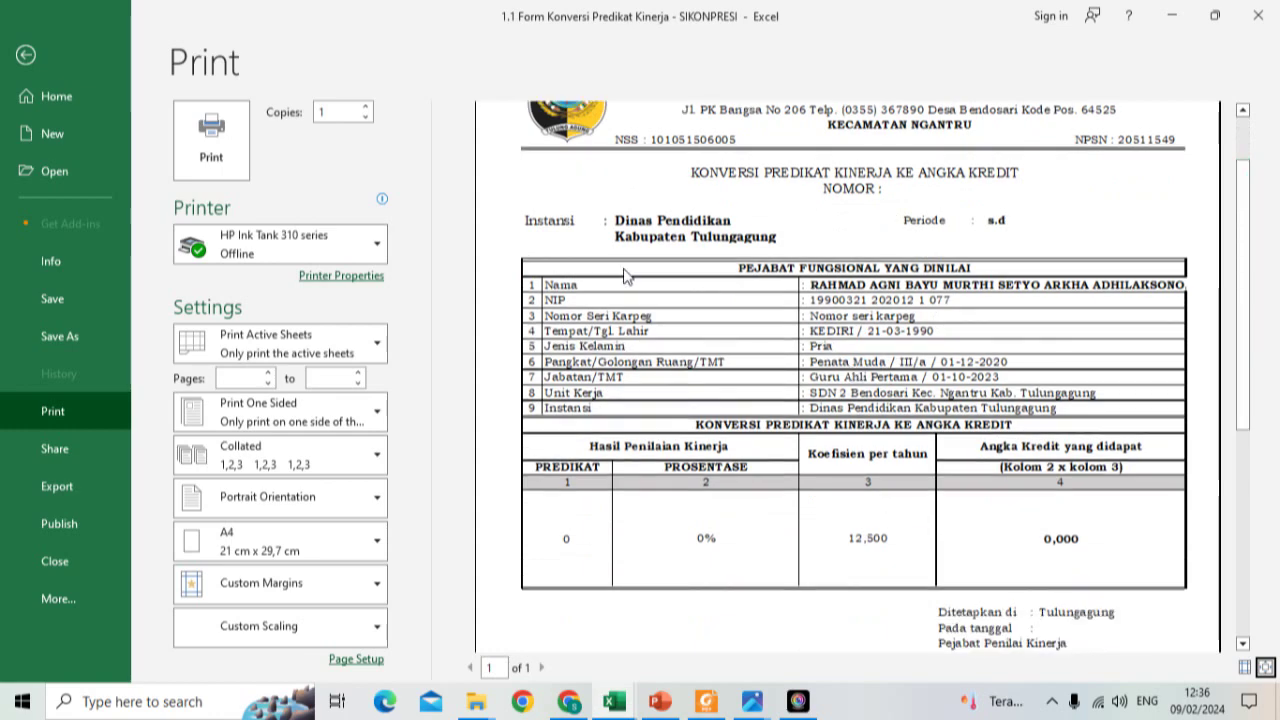
{"action": "left_click", "coordinate": [26, 55]}
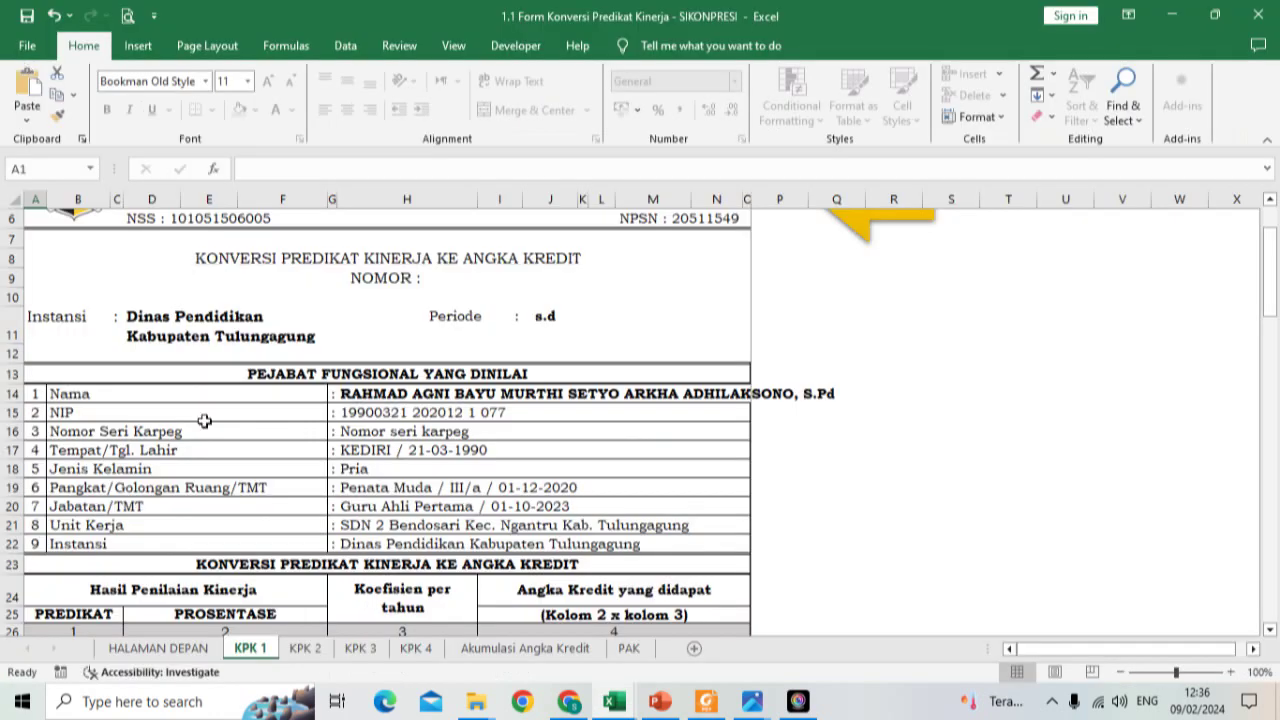
Step: Select the KETAGORI box in HALAMAN DEPAN's PAK integrasi section, then bring up the PDF
{"action": "left_click", "coordinate": [203, 648]}
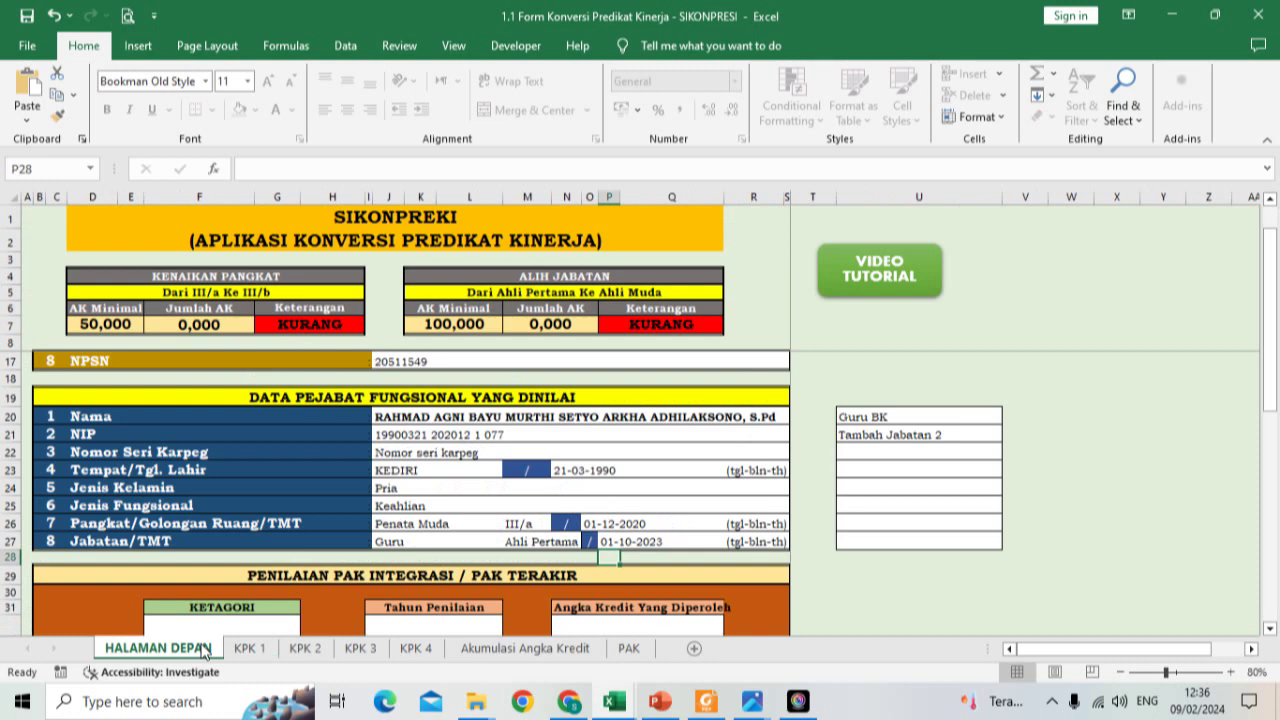
{"action": "scroll", "coordinate": [349, 443], "scroll_direction": "down", "scroll_amount": 2}
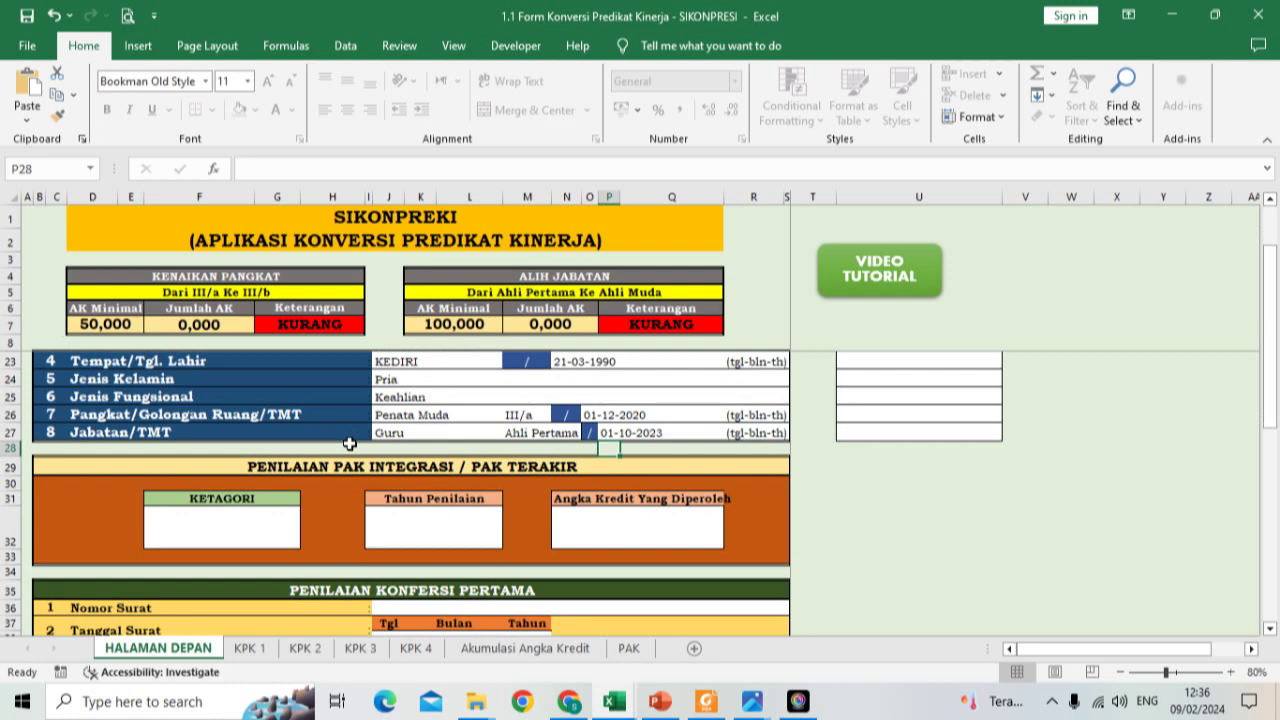
{"action": "left_click", "coordinate": [255, 533]}
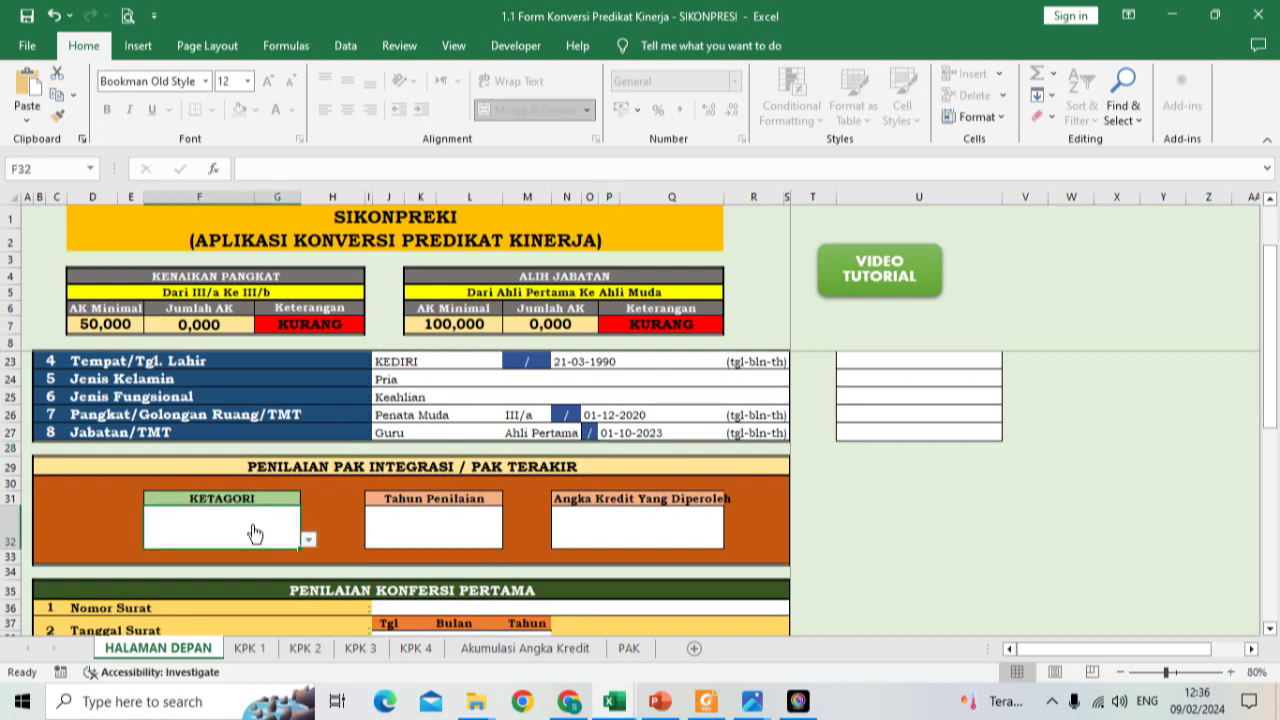
{"action": "mouse_move", "coordinate": [706, 700]}
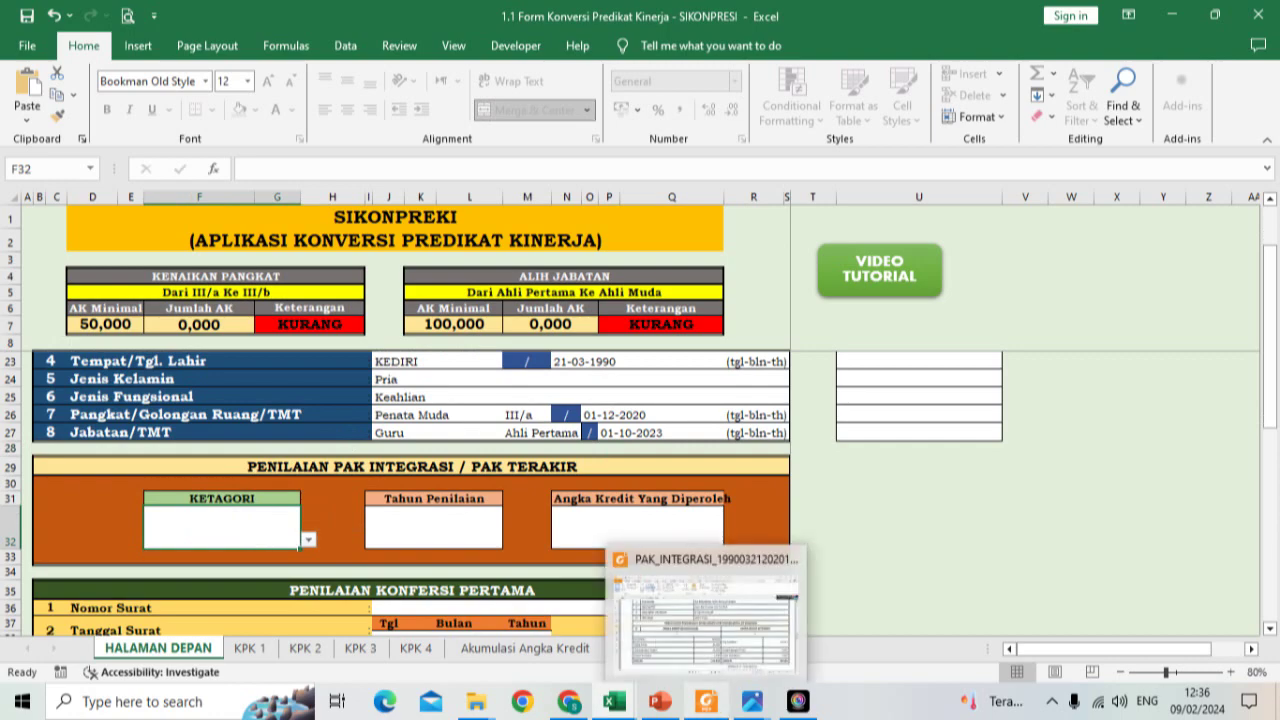
{"action": "left_click", "coordinate": [705, 652]}
Step: Review the PDF's page 1 PENETAPAN ANGKA KREDIT INTEGRASI decree, then return to the SIKONPRESI workbook
{"action": "scroll", "coordinate": [697, 422], "scroll_direction": "up", "scroll_amount": 6}
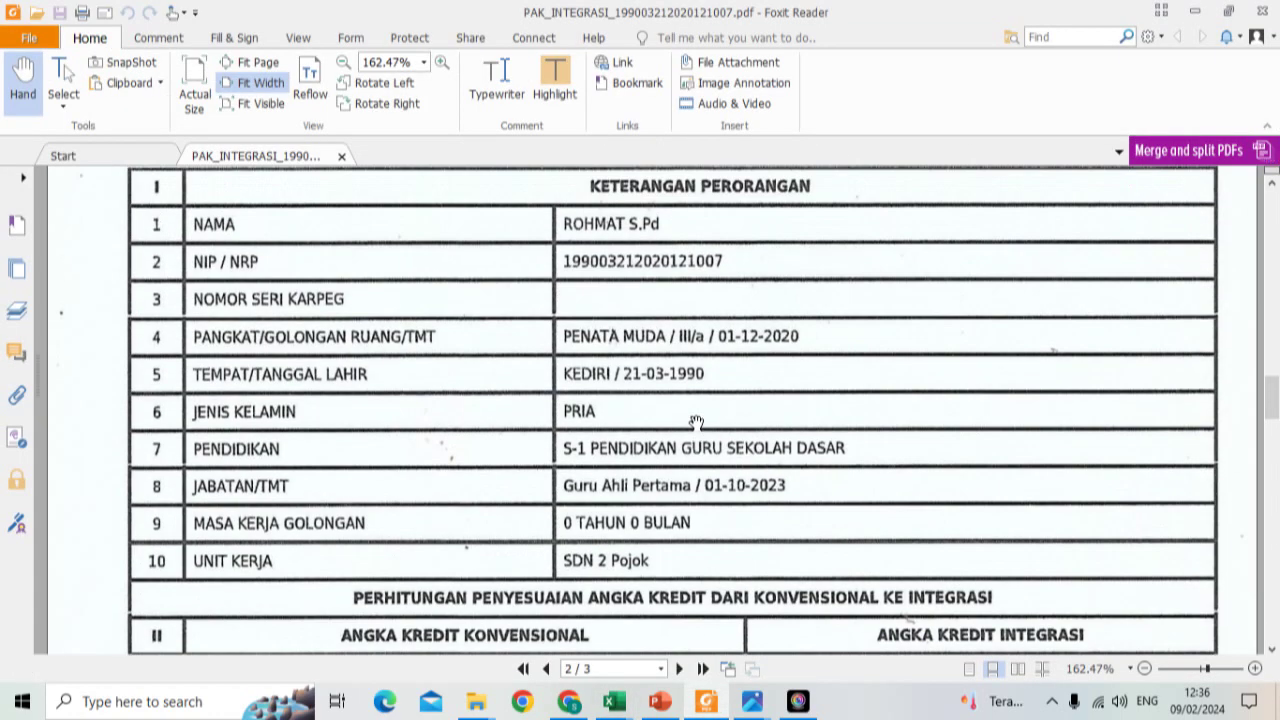
{"action": "scroll", "coordinate": [697, 422], "scroll_direction": "up", "scroll_amount": 2}
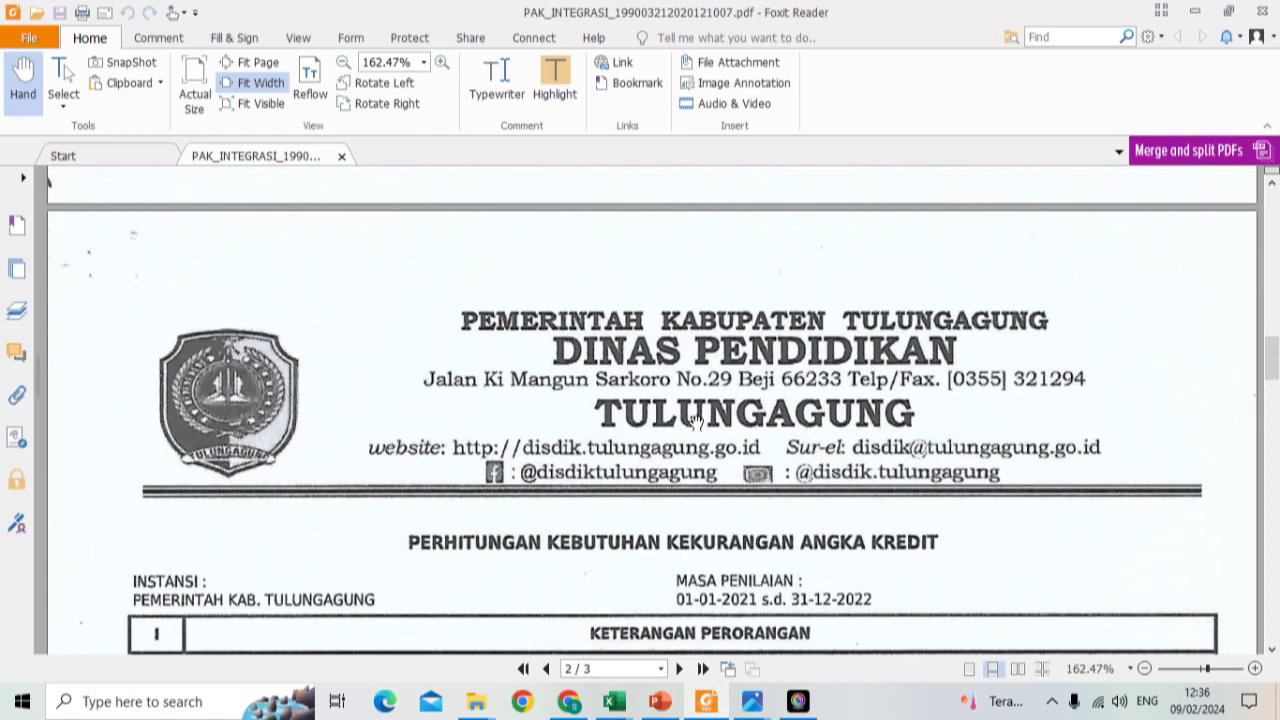
{"action": "scroll", "coordinate": [697, 422], "scroll_direction": "up", "scroll_amount": 15}
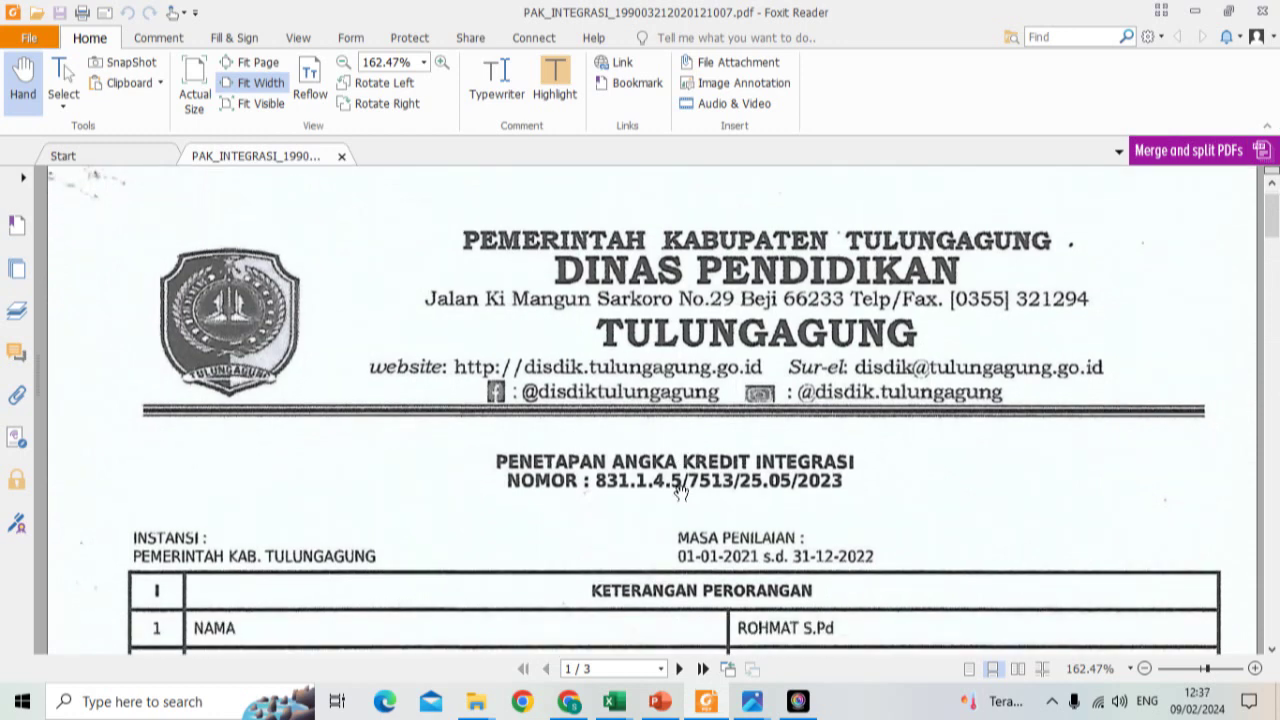
{"action": "scroll", "coordinate": [680, 490], "scroll_direction": "down", "scroll_amount": 1}
{"action": "scroll", "coordinate": [677, 462], "scroll_direction": "up", "scroll_amount": 1}
{"action": "scroll", "coordinate": [631, 468], "scroll_direction": "up", "scroll_amount": 1}
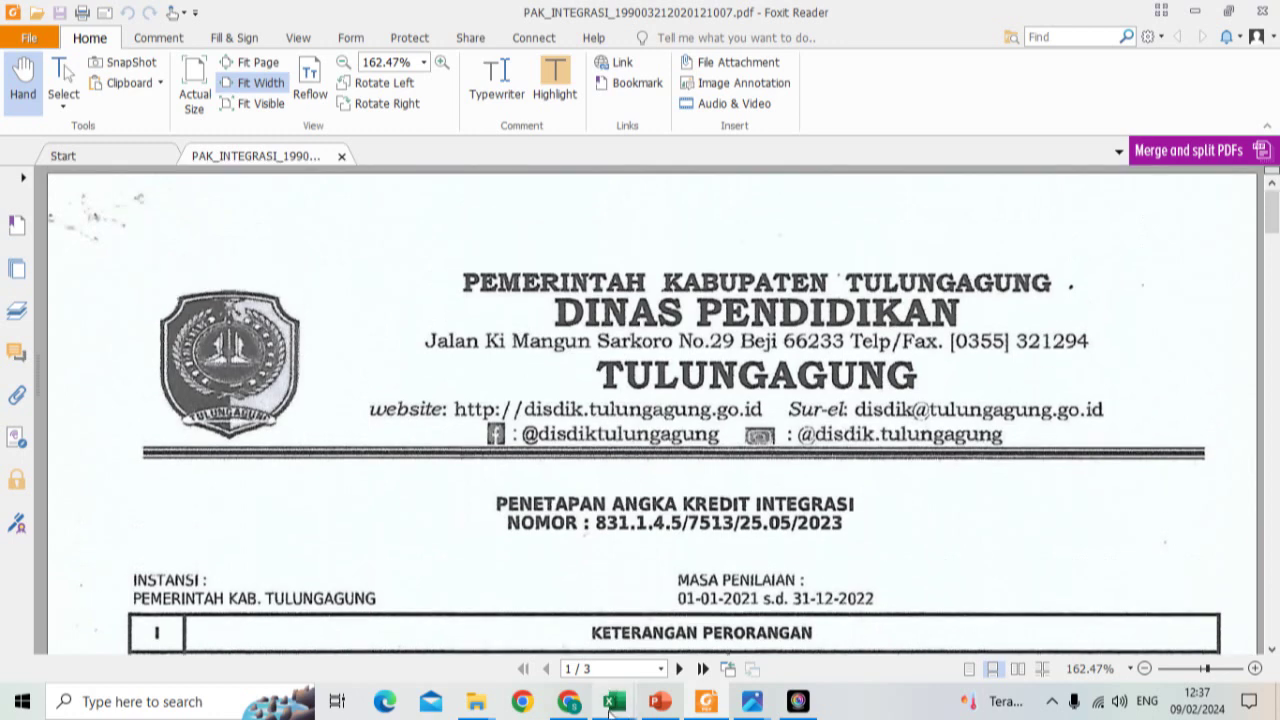
{"action": "mouse_move", "coordinate": [612, 690]}
{"action": "left_click", "coordinate": [341, 565]}
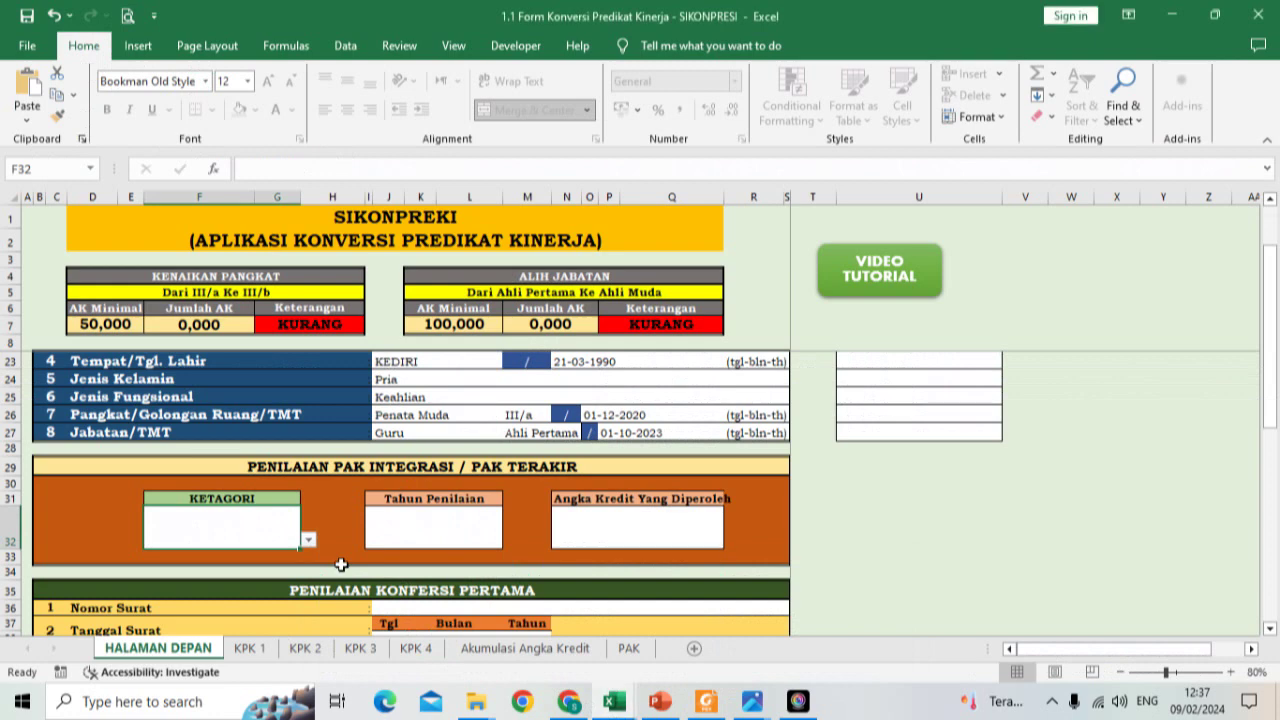
Step: Set the KETAGORI category to AK Integrasi
{"action": "left_click", "coordinate": [309, 540]}
{"action": "left_click", "coordinate": [281, 553]}
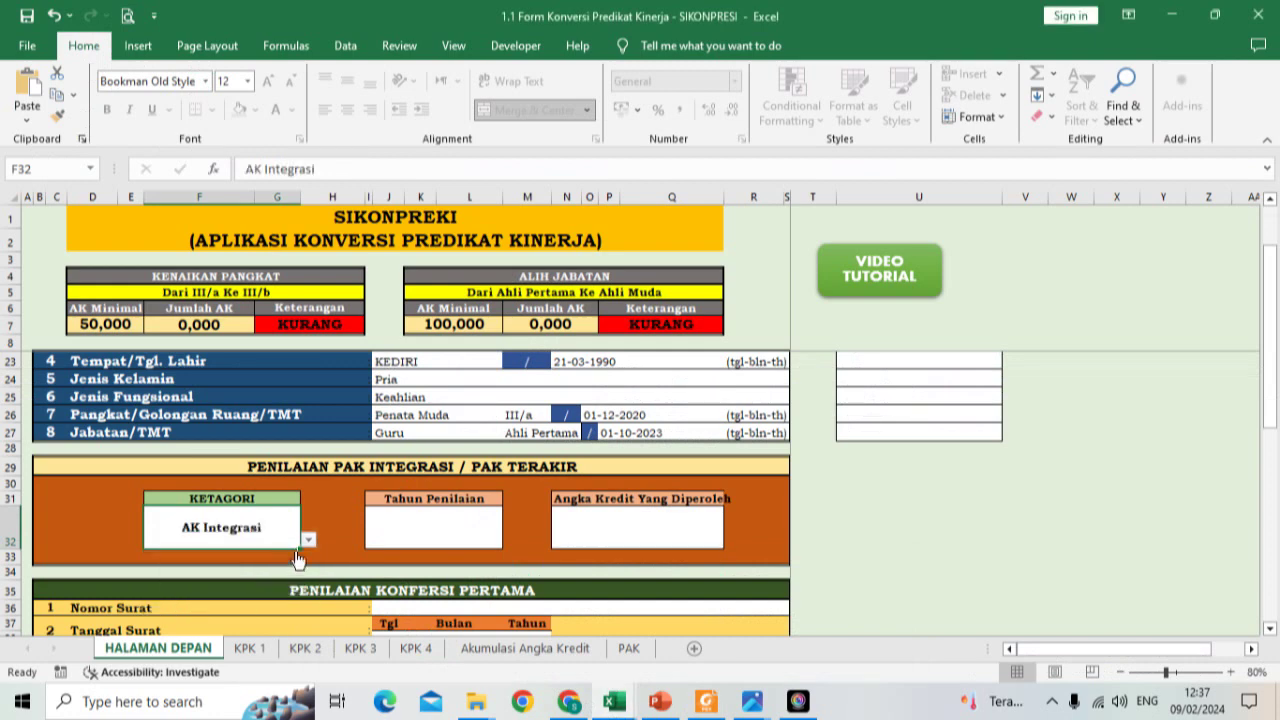
{"action": "left_click", "coordinate": [308, 540]}
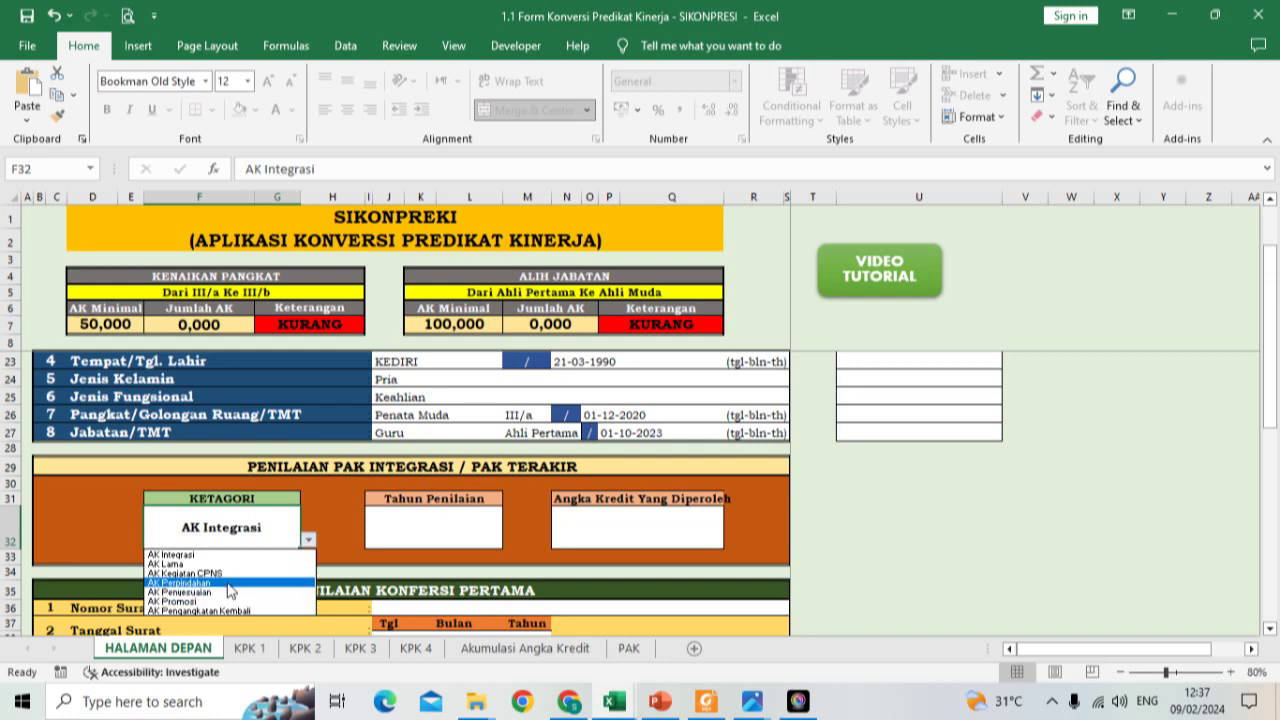
{"action": "left_click", "coordinate": [232, 556]}
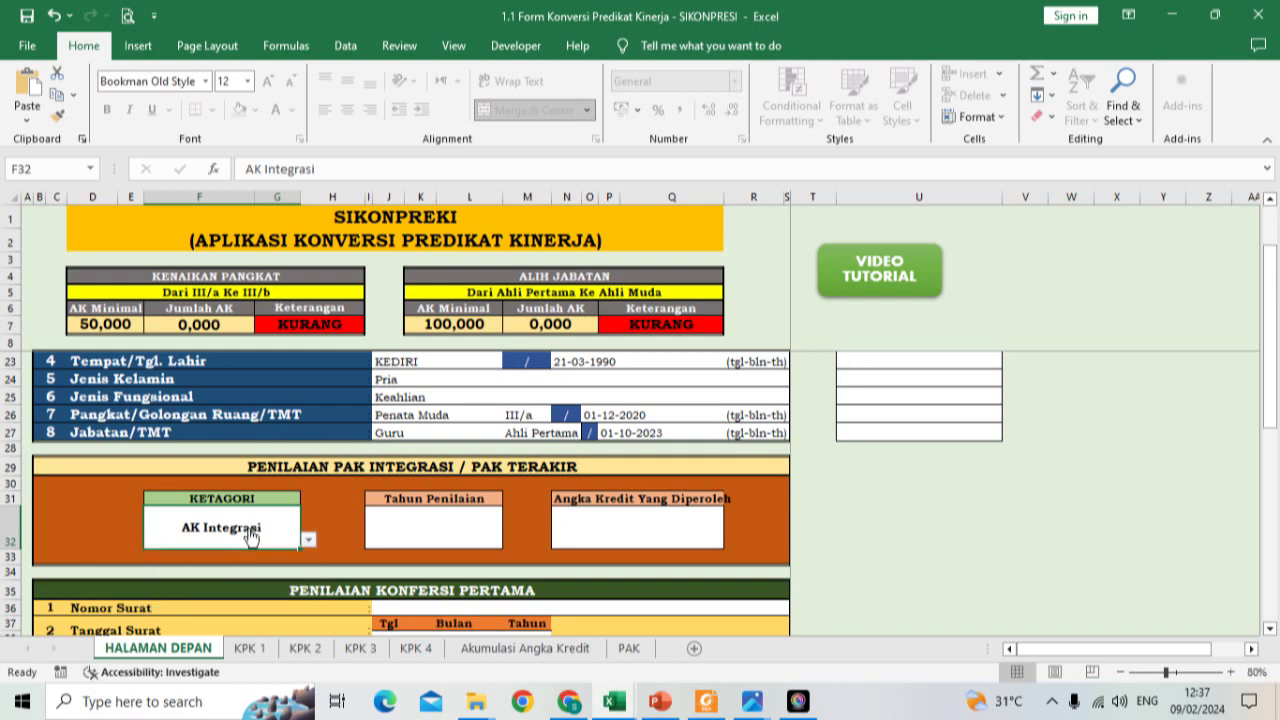
{"action": "left_click", "coordinate": [433, 532]}
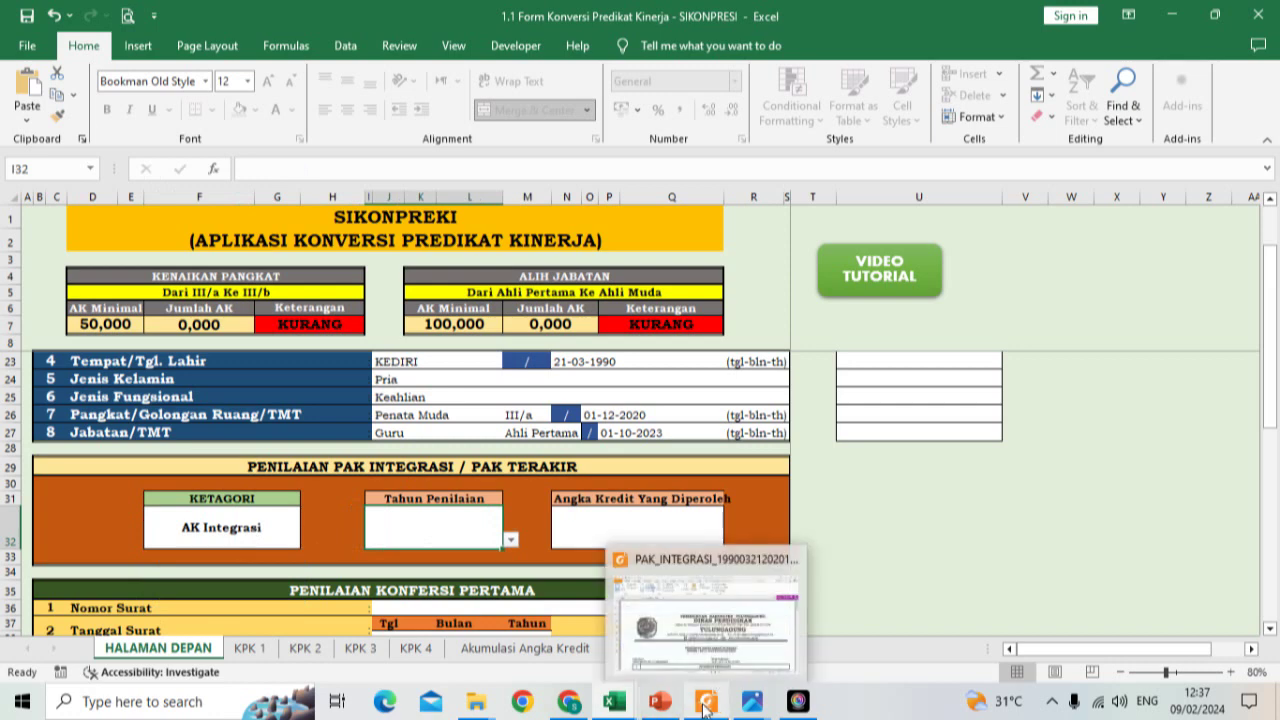
Step: After checking the PDF, choose 2022 as the Tahun Penilaian and bring the PDF forward
{"action": "left_click", "coordinate": [770, 590]}
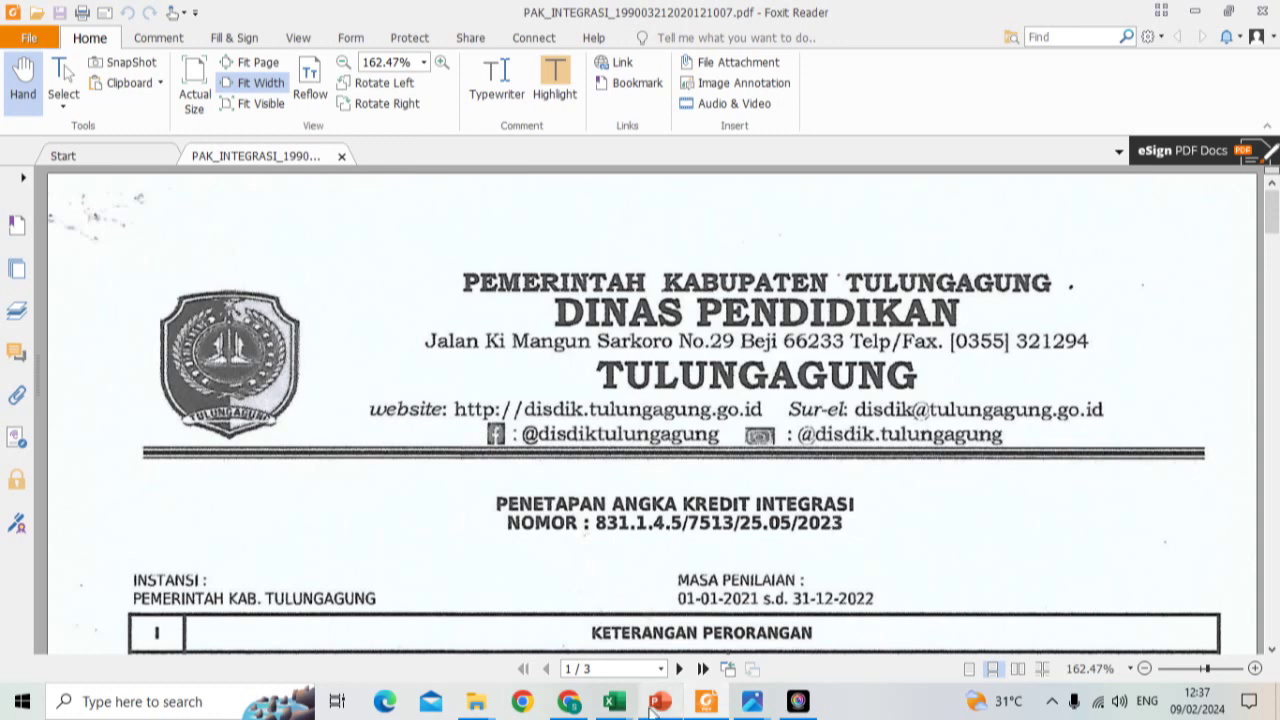
{"action": "mouse_move", "coordinate": [614, 703]}
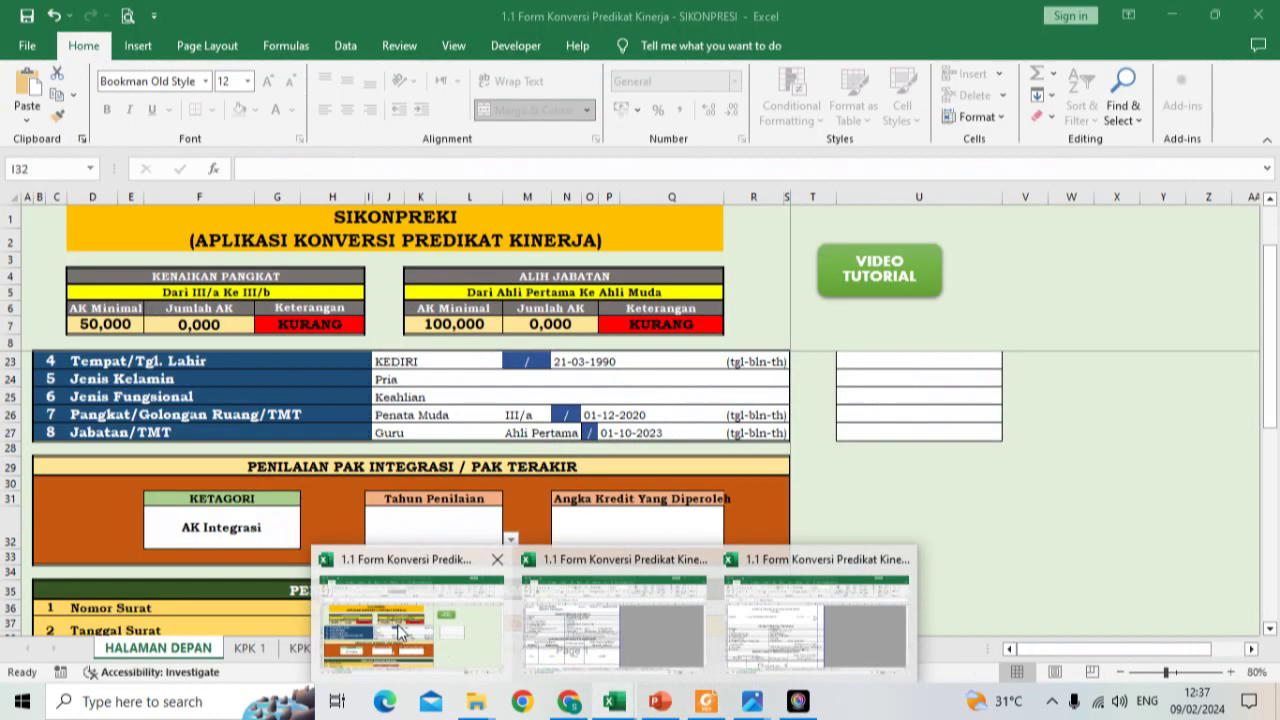
{"action": "left_click", "coordinate": [402, 630]}
{"action": "left_click", "coordinate": [510, 539]}
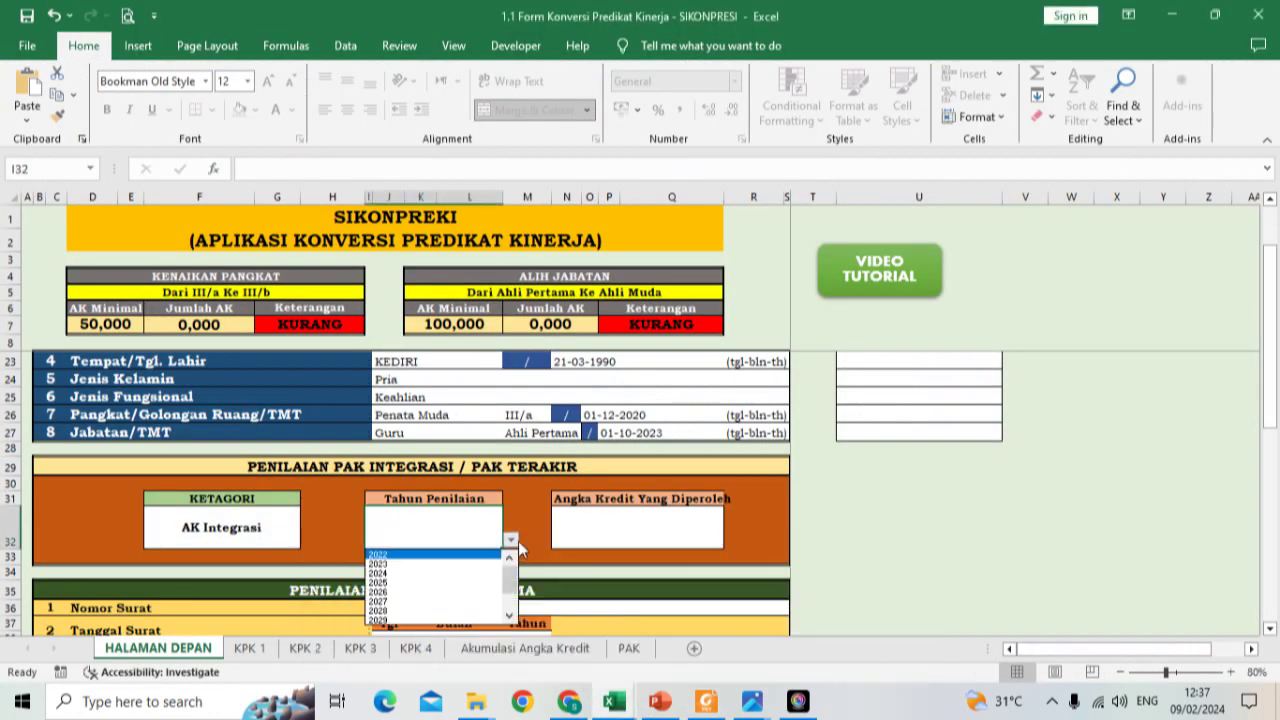
{"action": "left_click", "coordinate": [448, 556]}
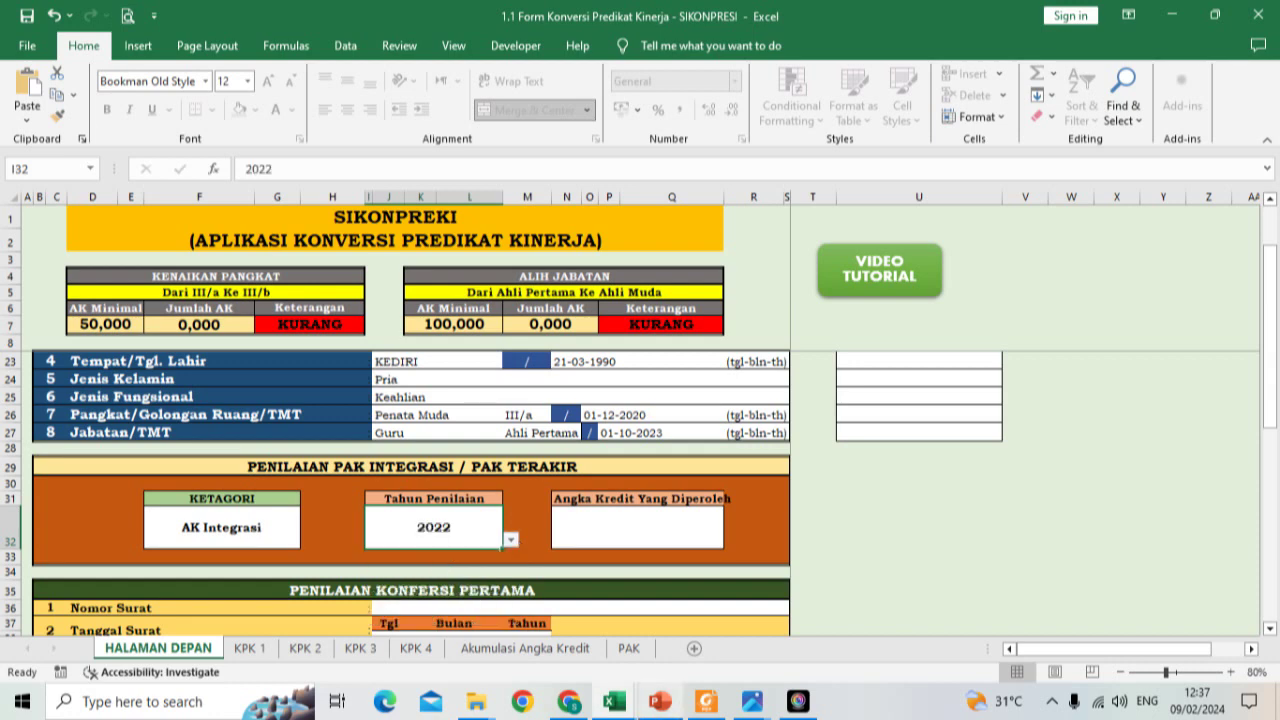
{"action": "mouse_move", "coordinate": [706, 701]}
{"action": "left_click", "coordinate": [713, 652]}
Step: Read the PDF's TOTAL ANGKA KREDIT of 45,340, then return to the Excel workbook
{"action": "scroll", "coordinate": [786, 528], "scroll_direction": "down", "scroll_amount": 10}
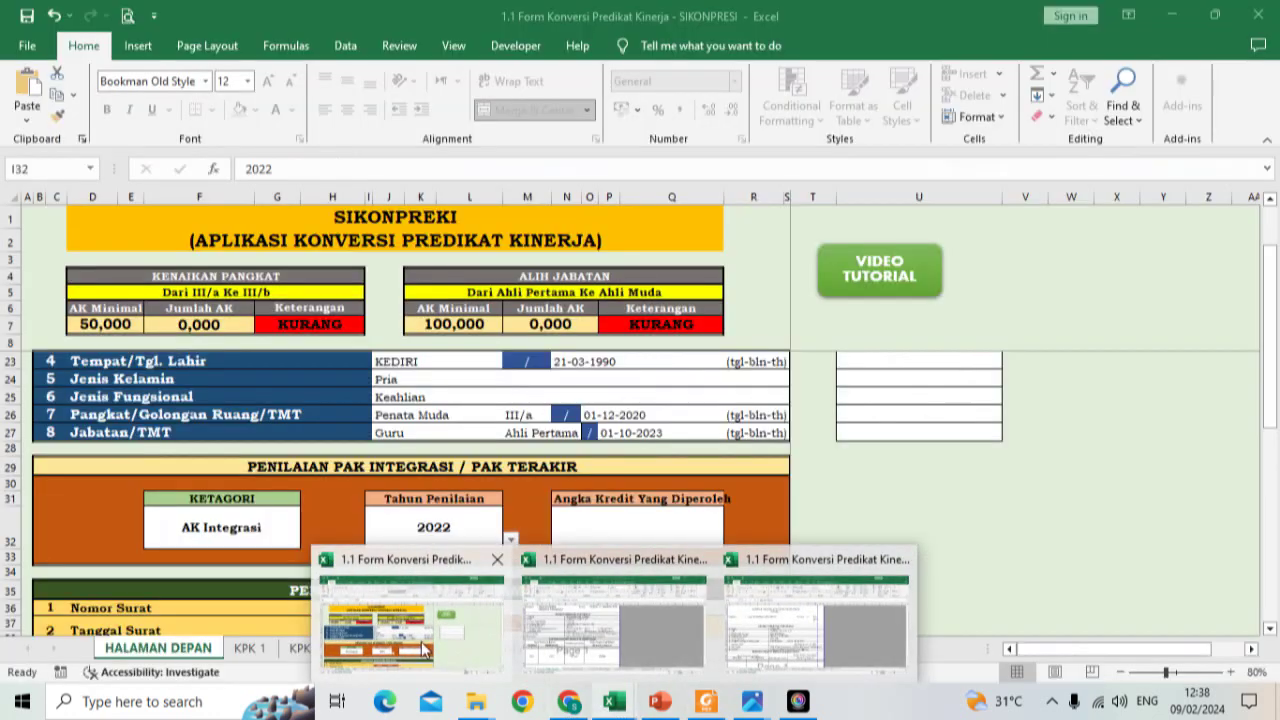
{"action": "left_click", "coordinate": [493, 600]}
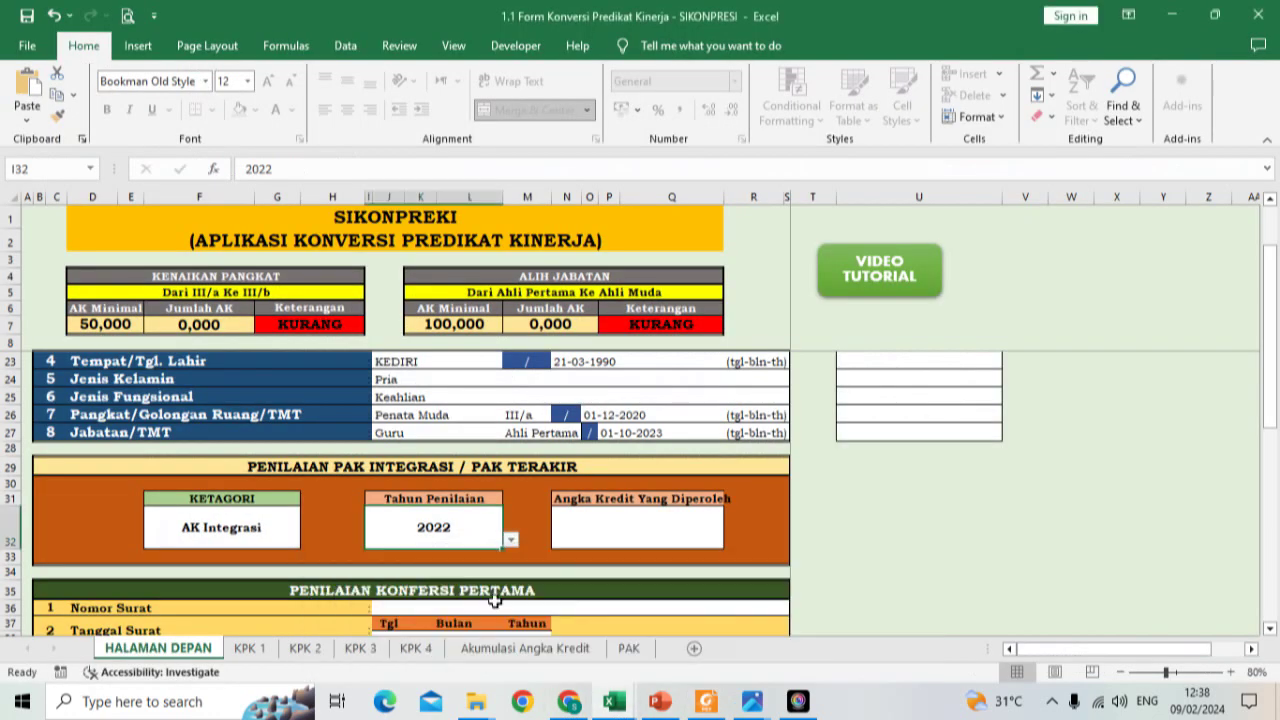
Step: Enter 45,430 as Angka Kredit Yang Diperoleh in N32 and check both Jumlah AK totals
{"action": "left_click", "coordinate": [614, 512]}
{"action": "type", "text": "45"}
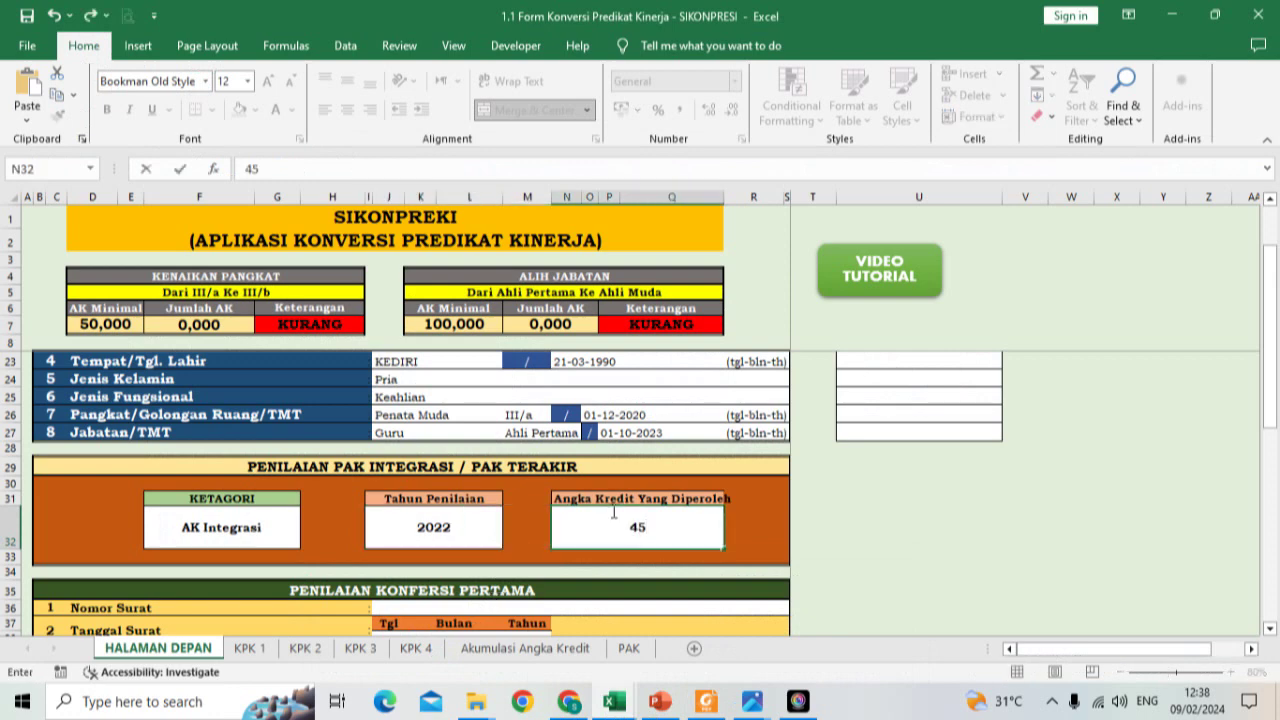
{"action": "type", "text": ",430"}
{"action": "key", "text": "Return"}
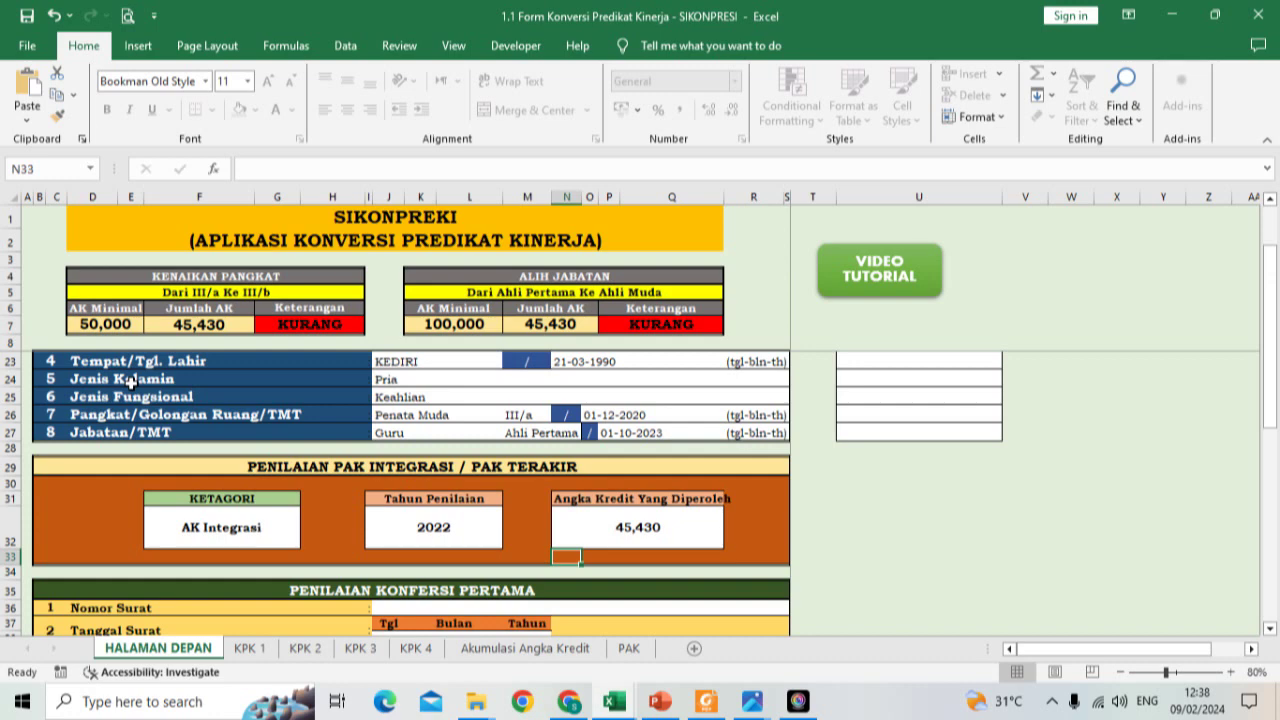
{"action": "scroll", "coordinate": [390, 513], "scroll_direction": "down", "scroll_amount": 2}
{"action": "scroll", "coordinate": [390, 513], "scroll_direction": "up", "scroll_amount": 1}
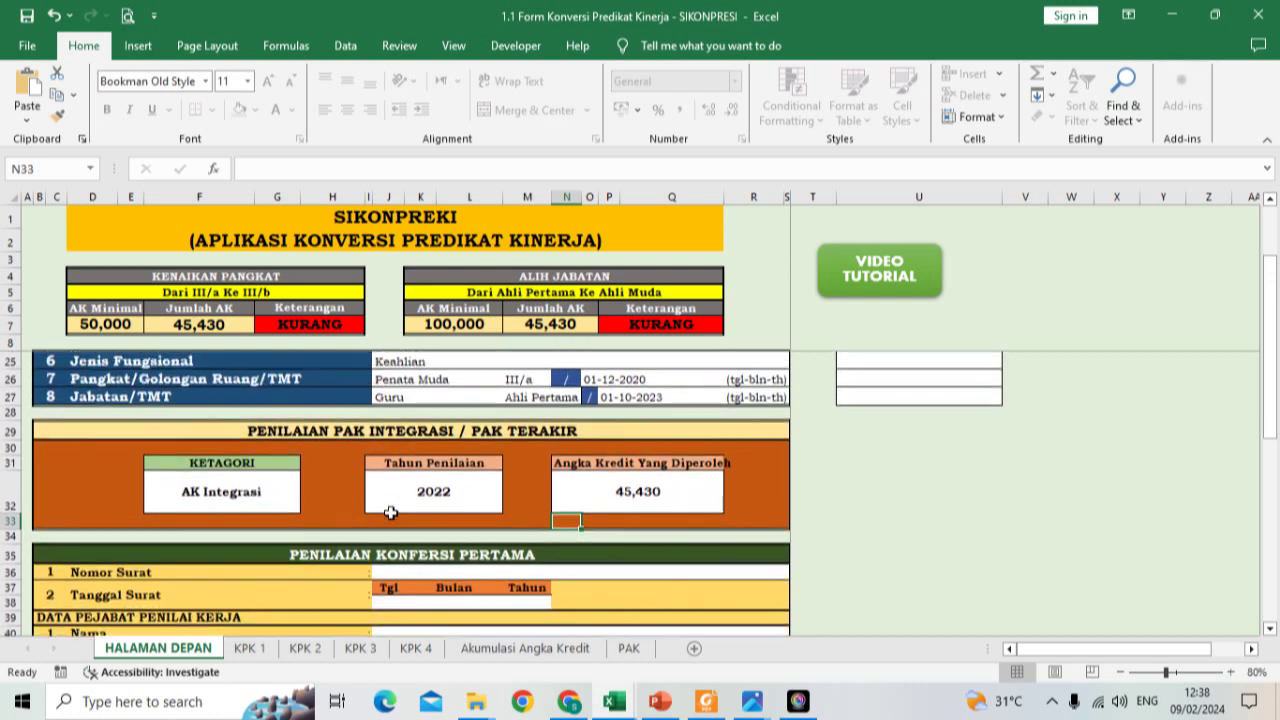
{"action": "scroll", "coordinate": [453, 495], "scroll_direction": "down", "scroll_amount": 2}
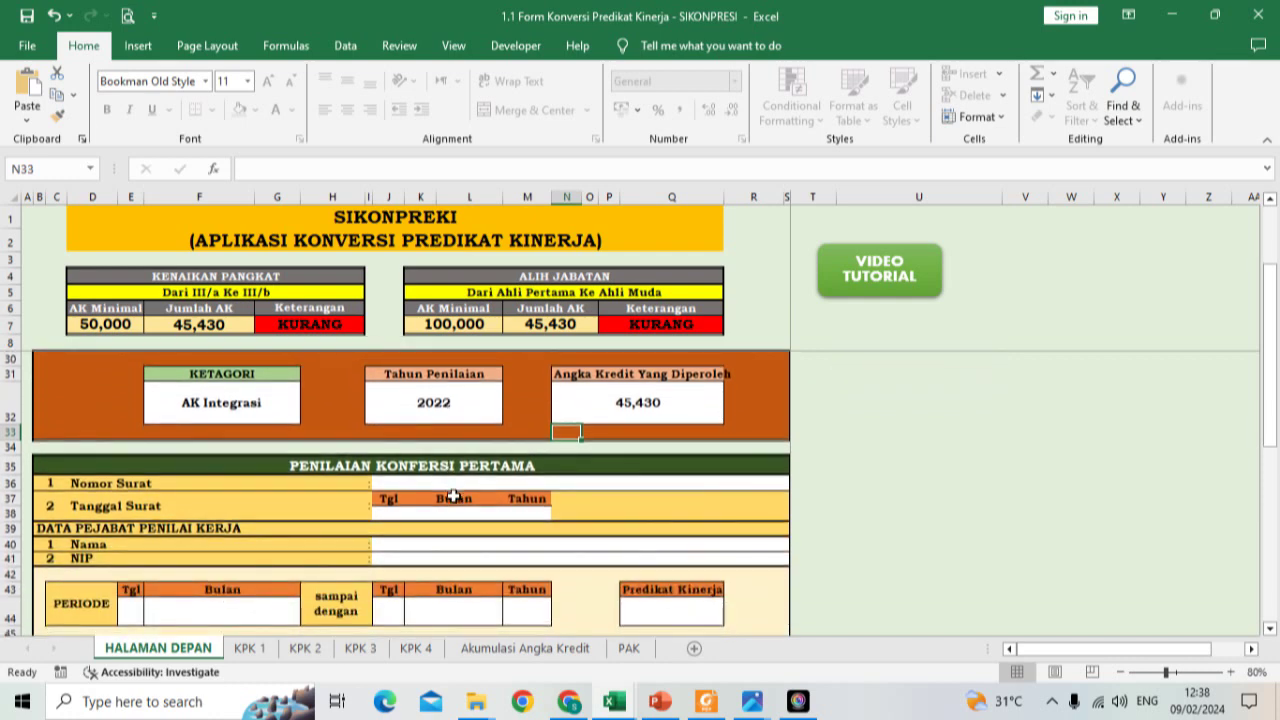
Step: Enter the letter number 800/ /25.04/2023 in the Nomor Surat cell J36
{"action": "left_click", "coordinate": [420, 485]}
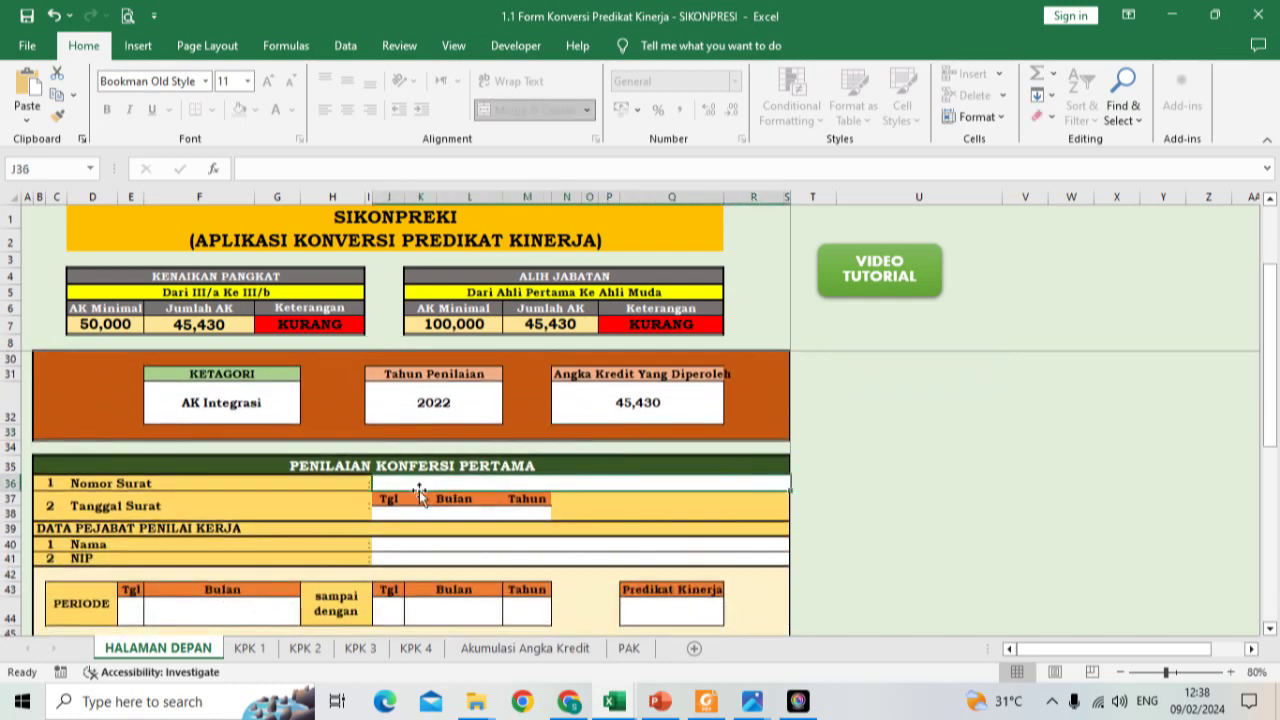
{"action": "scroll", "coordinate": [336, 465], "scroll_direction": "down", "scroll_amount": 2}
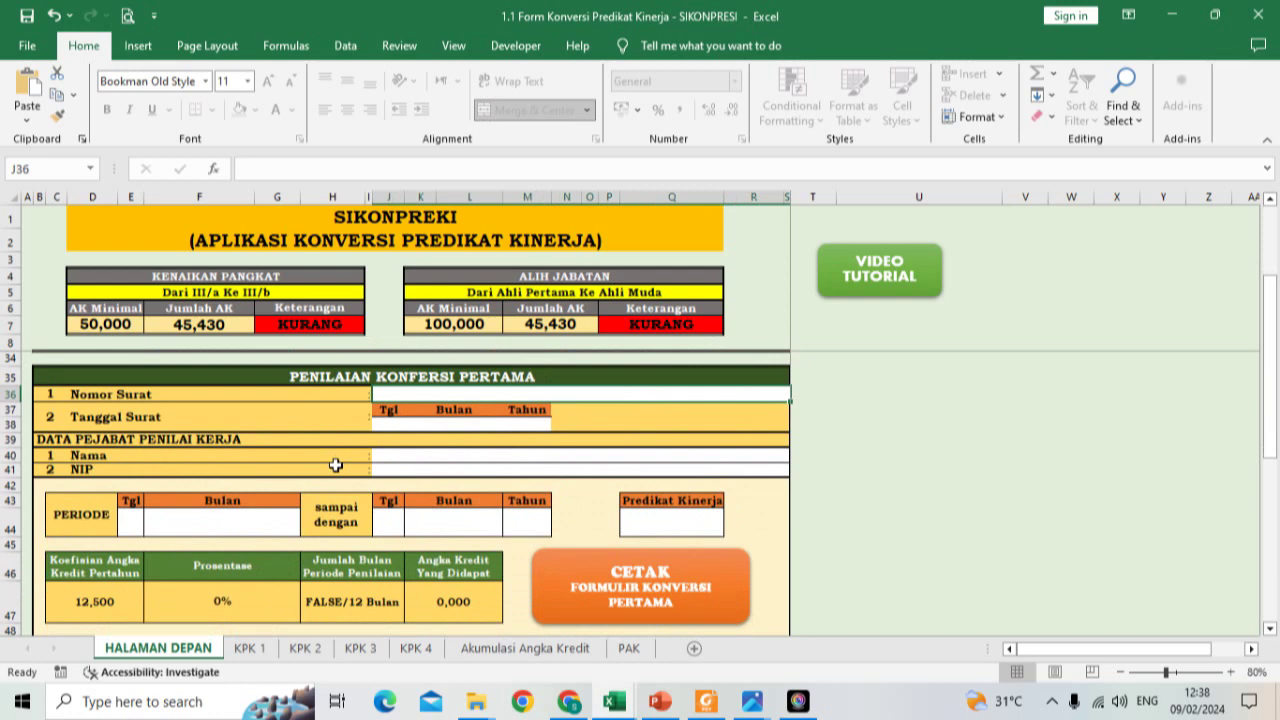
{"action": "type", "text": "800/"}
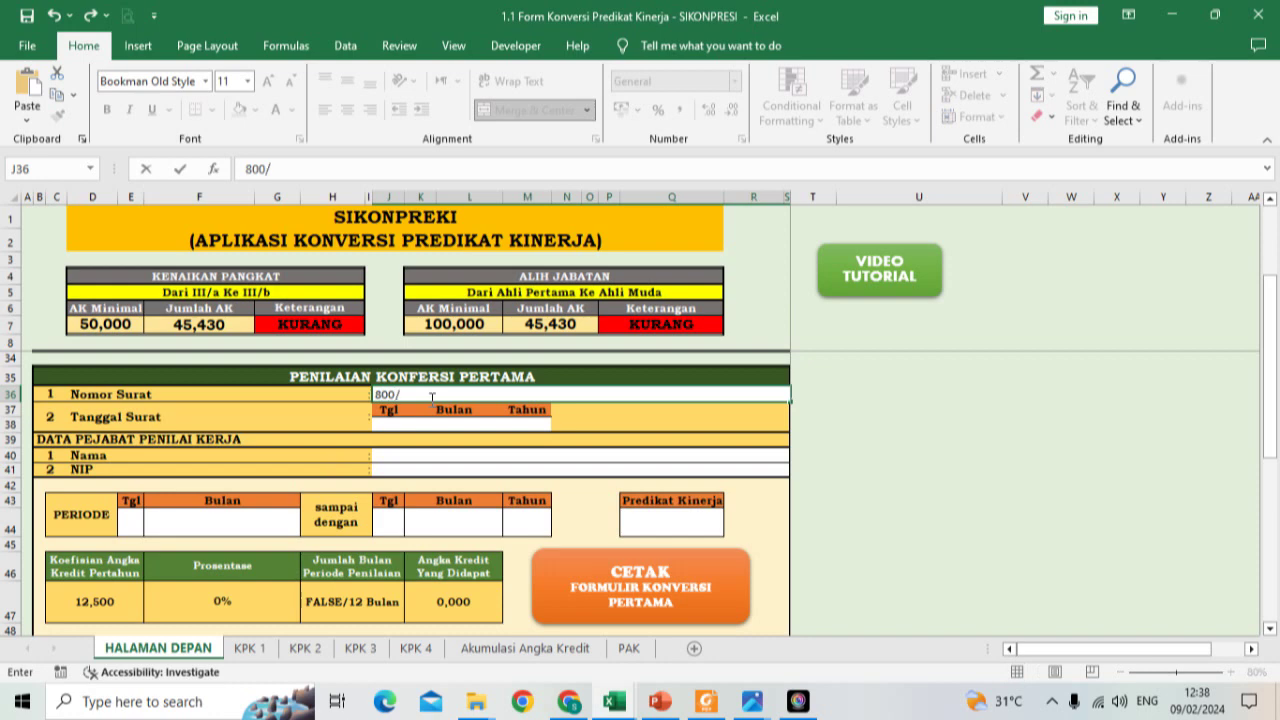
{"action": "type", "text": "    /"}
{"action": "type", "text": "25.04/20"}
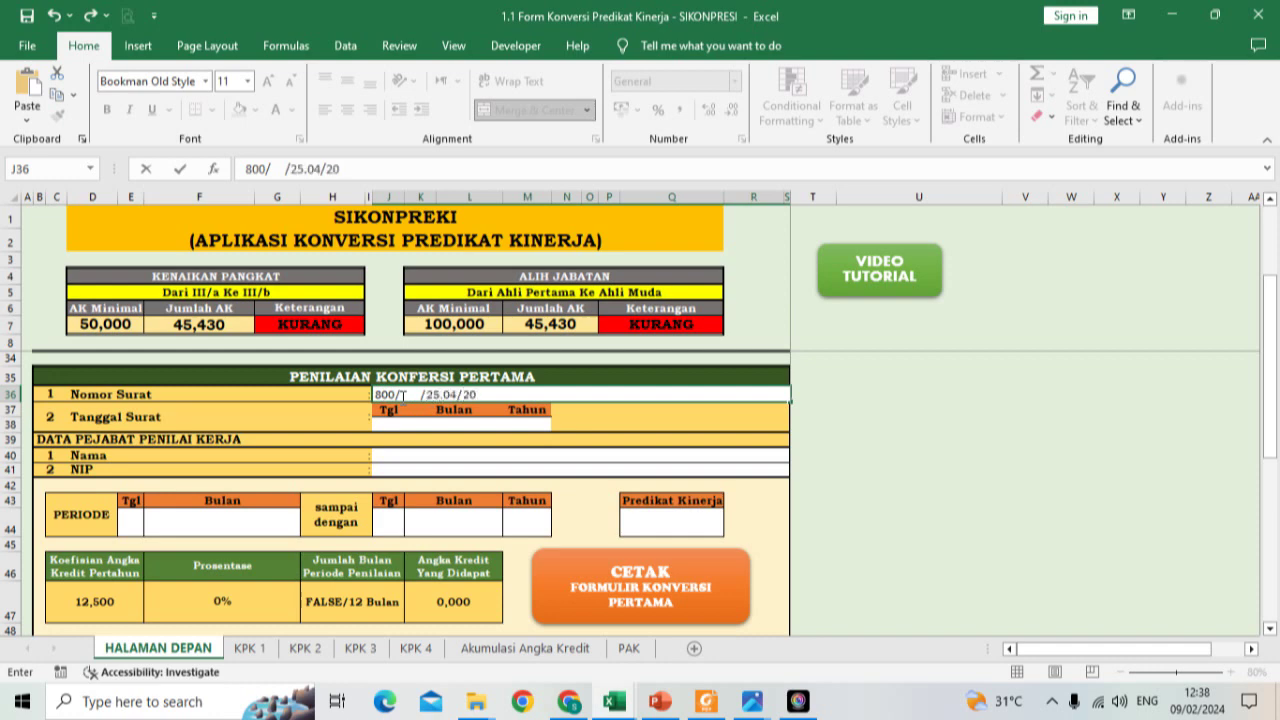
{"action": "type", "text": "23"}
{"action": "key", "text": "Return"}
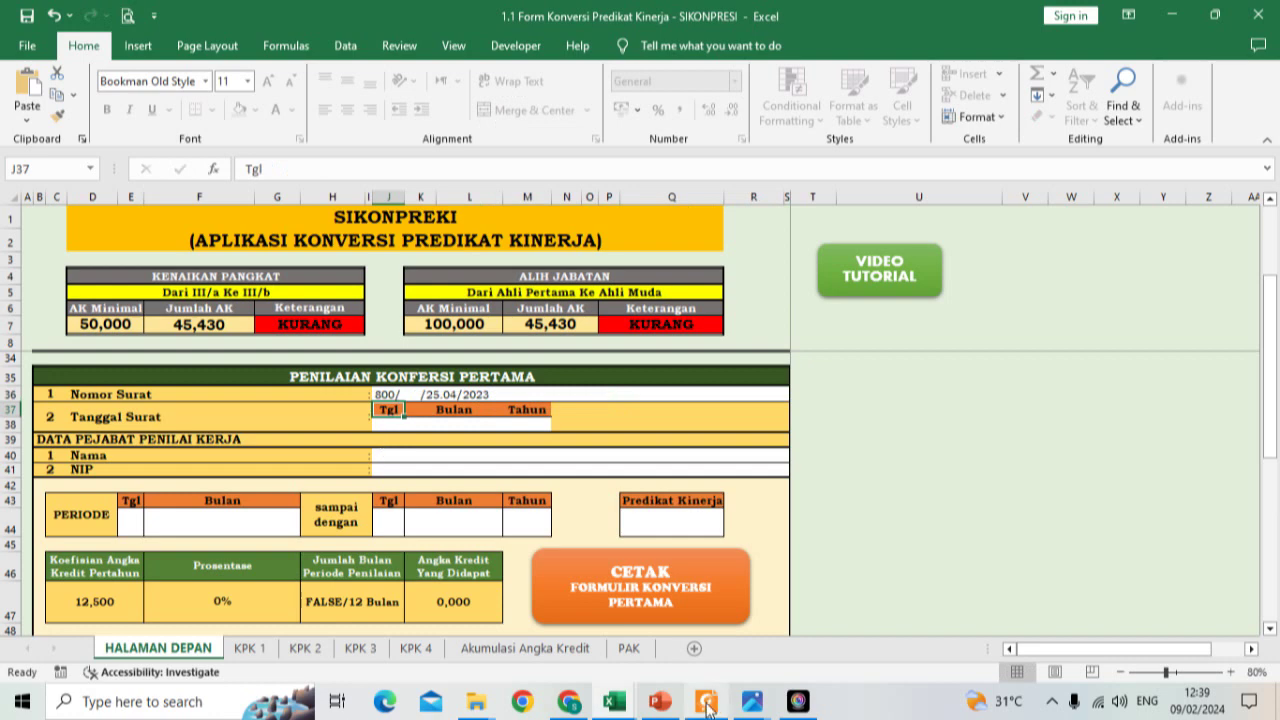
Step: Review the handwritten form-filling guide photo at 100%, then return to the SIKONPRESI workbook
{"action": "mouse_move", "coordinate": [752, 702]}
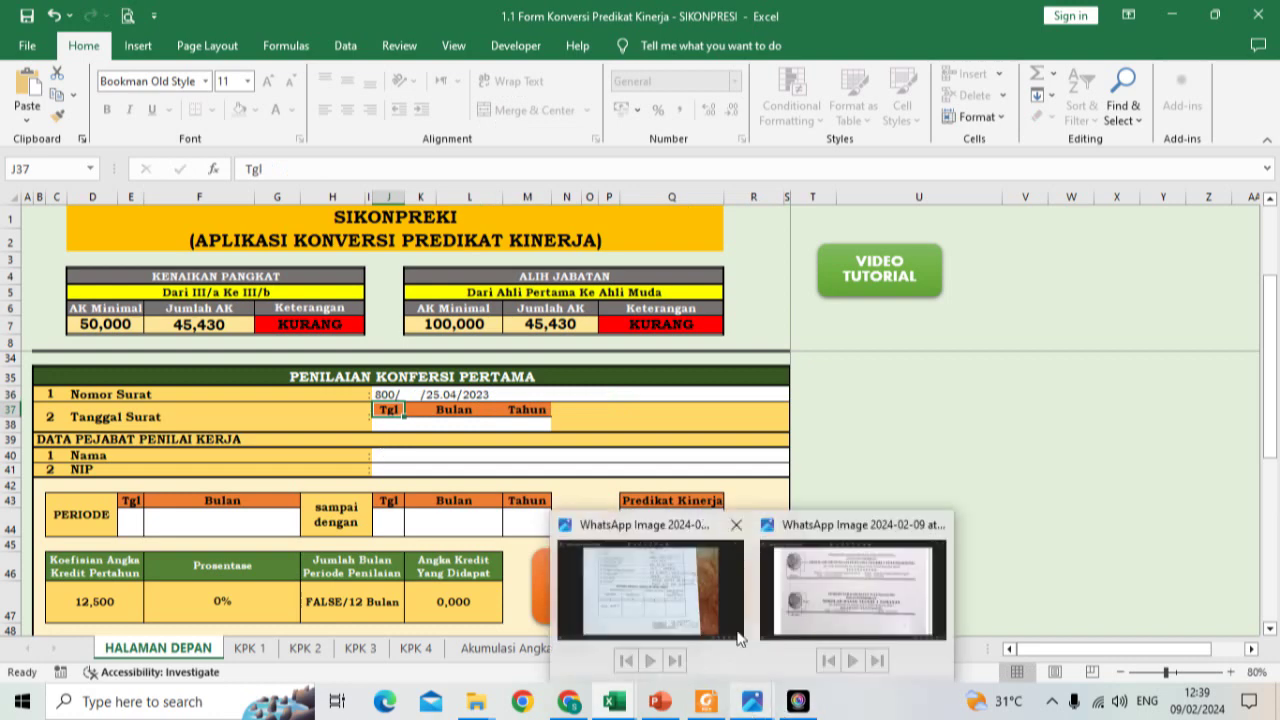
{"action": "left_click", "coordinate": [712, 590]}
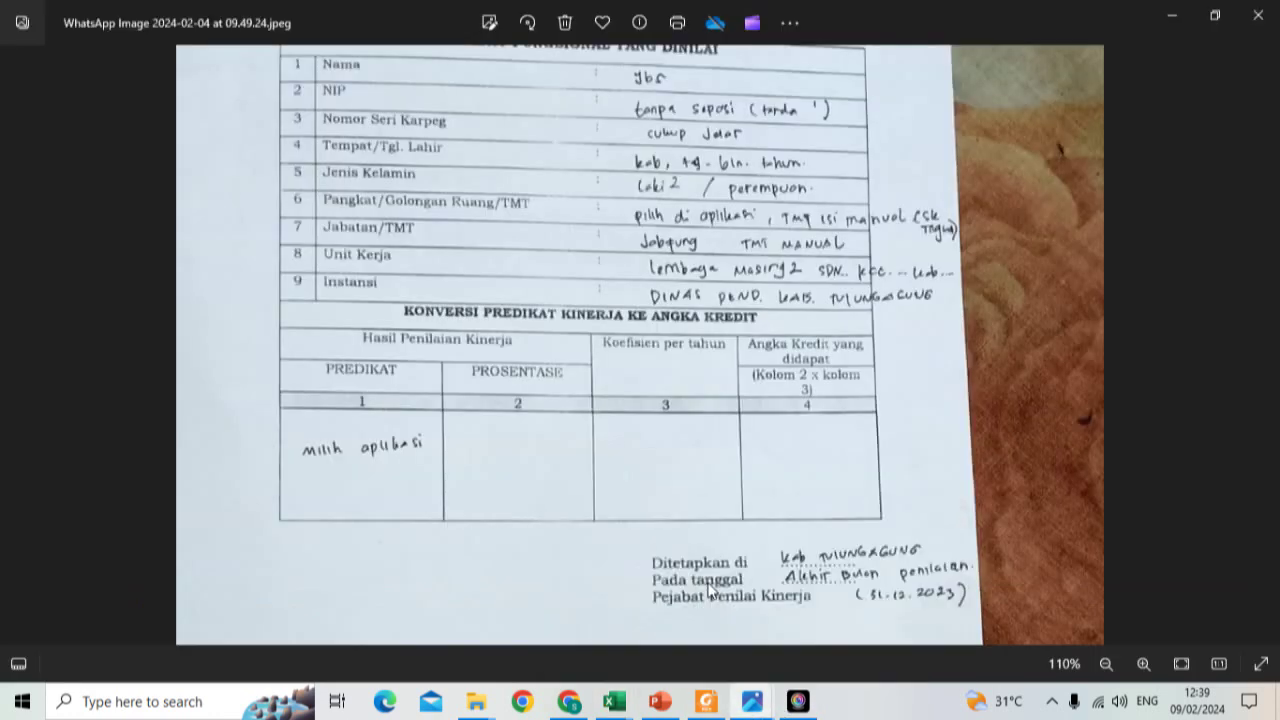
{"action": "scroll", "coordinate": [737, 494], "scroll_direction": "down", "scroll_amount": 1}
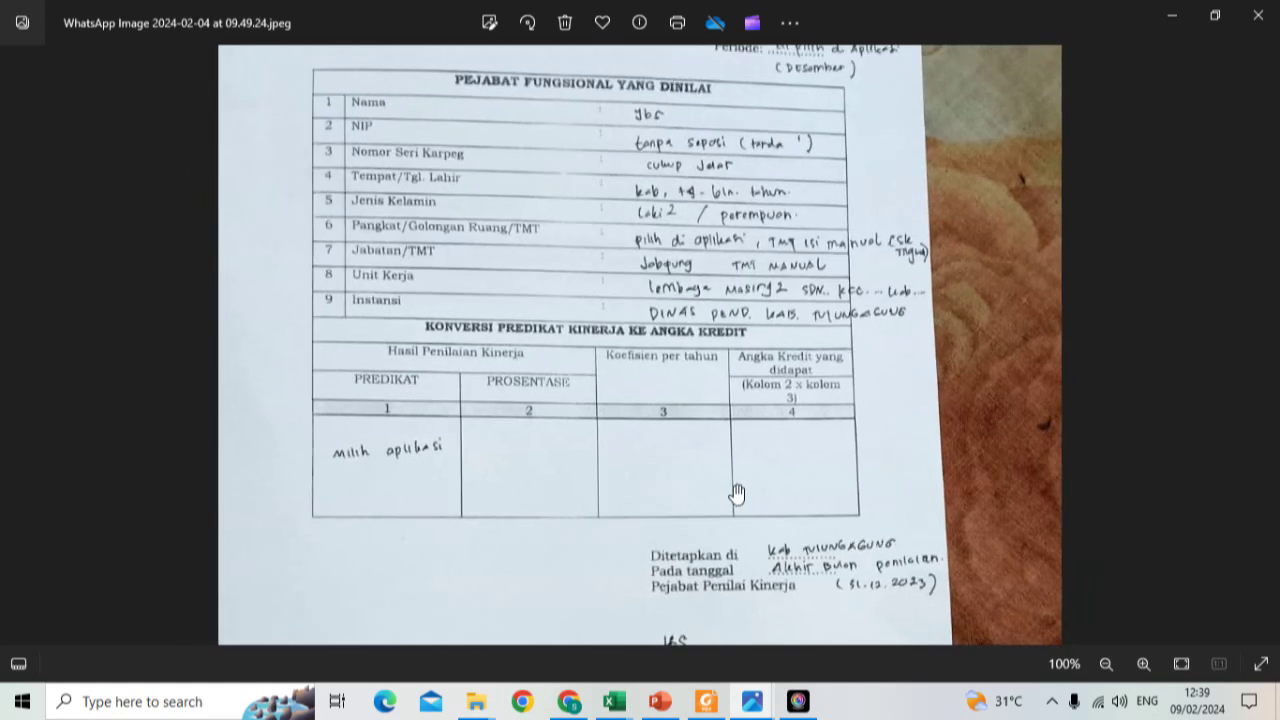
{"action": "mouse_move", "coordinate": [774, 417]}
{"action": "left_mouse_down"}
{"action": "mouse_move", "coordinate": [771, 337]}
{"action": "mouse_move", "coordinate": [774, 413]}
{"action": "left_mouse_up"}
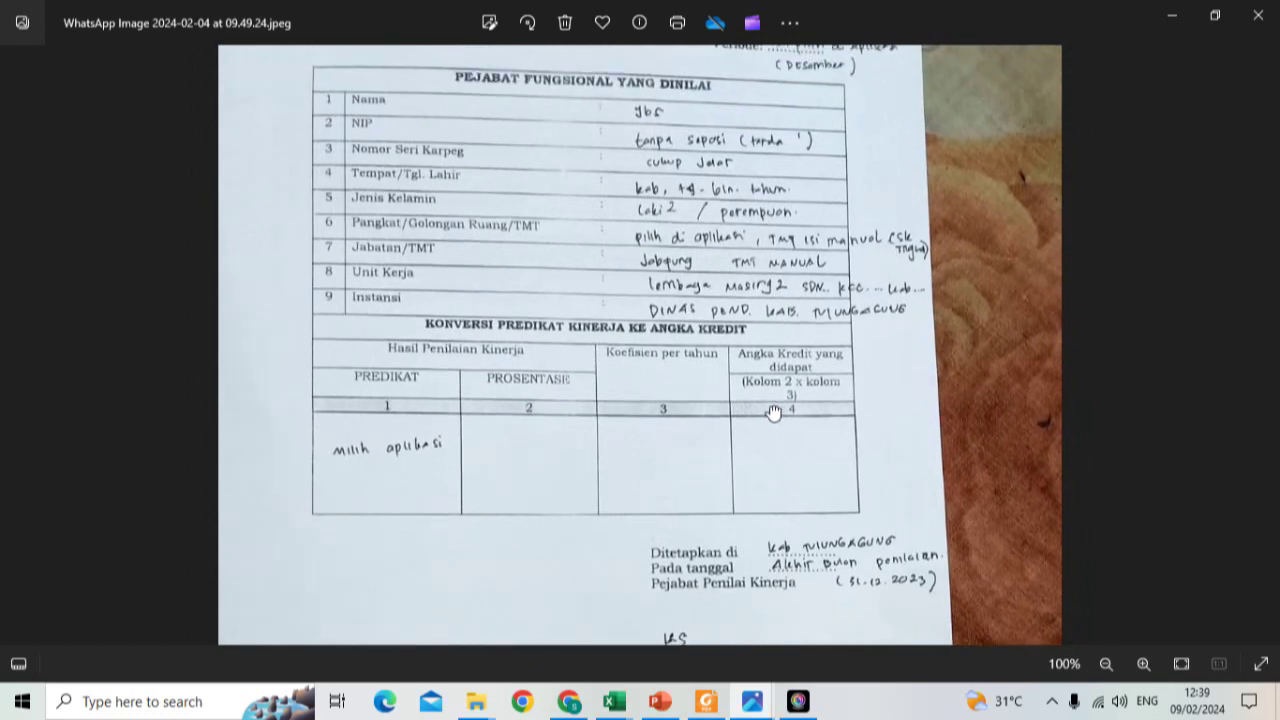
{"action": "mouse_move", "coordinate": [614, 701]}
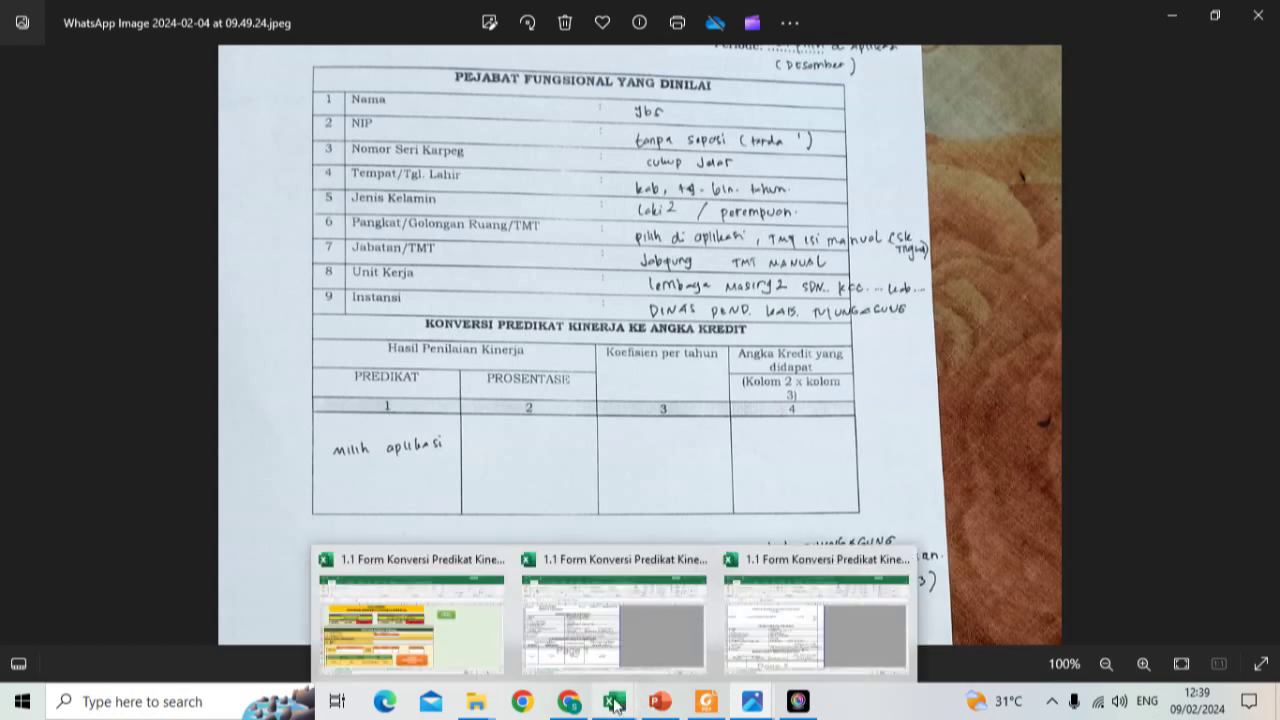
{"action": "left_click", "coordinate": [446, 630]}
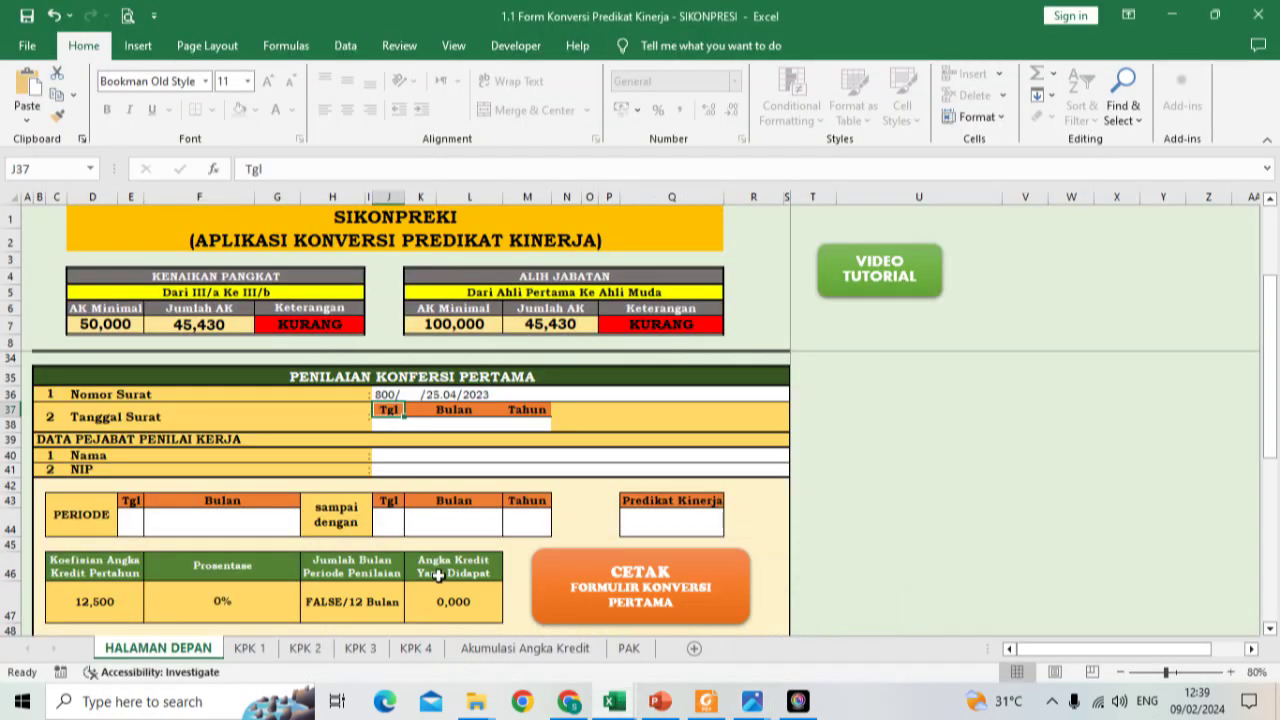
Step: Fill in the Tanggal Surat day, month Desember (corrected from November) and year 2023
{"action": "left_click", "coordinate": [400, 427]}
{"action": "type", "text": "30"}
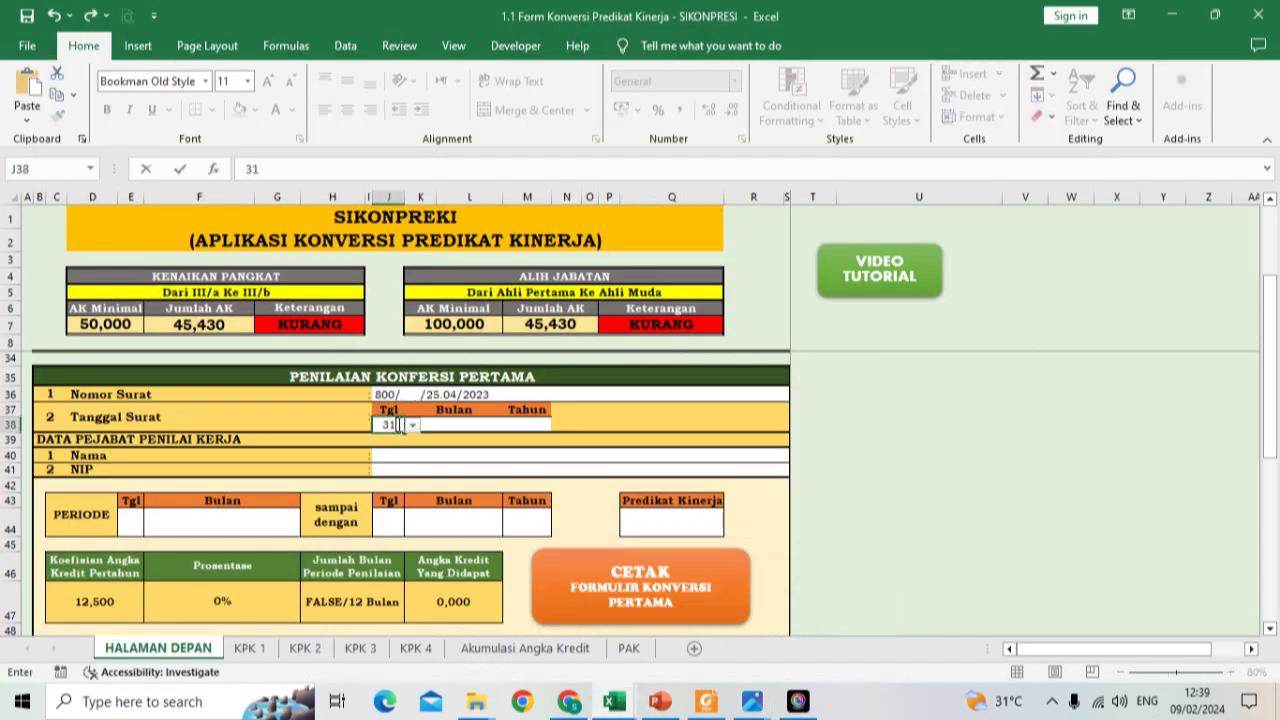
{"action": "key", "text": "Tab"}
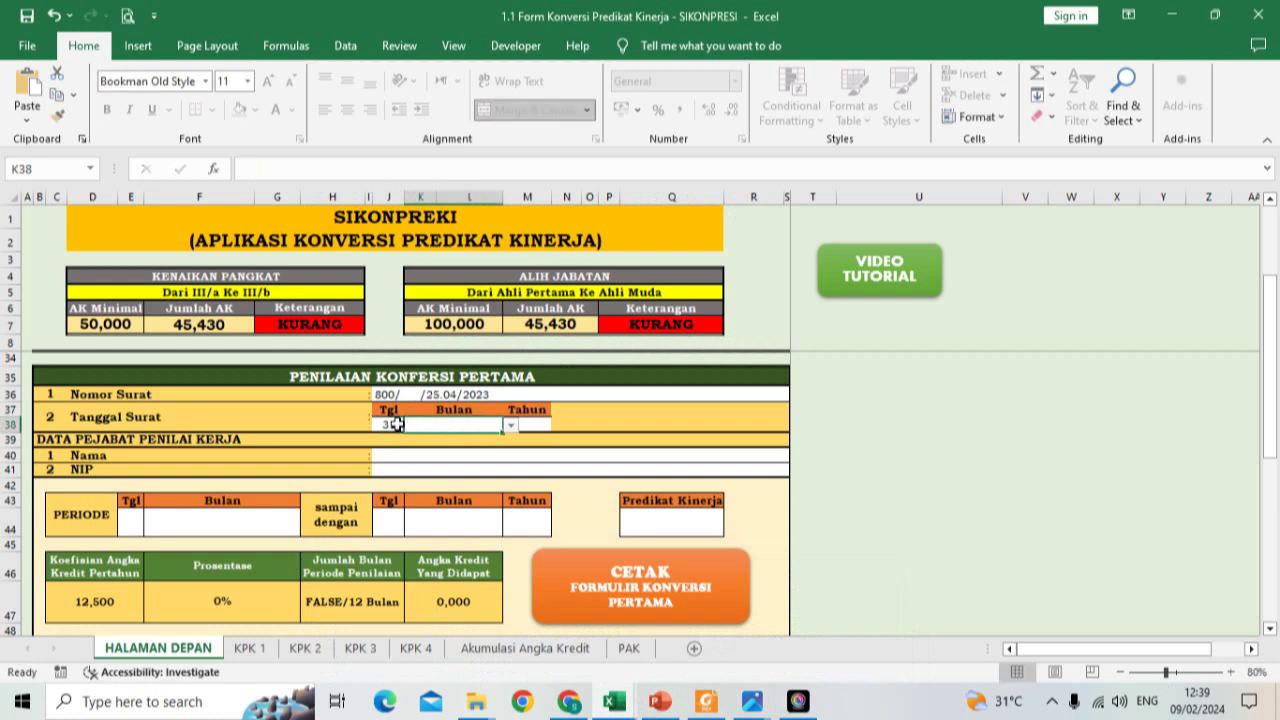
{"action": "left_click", "coordinate": [510, 425]}
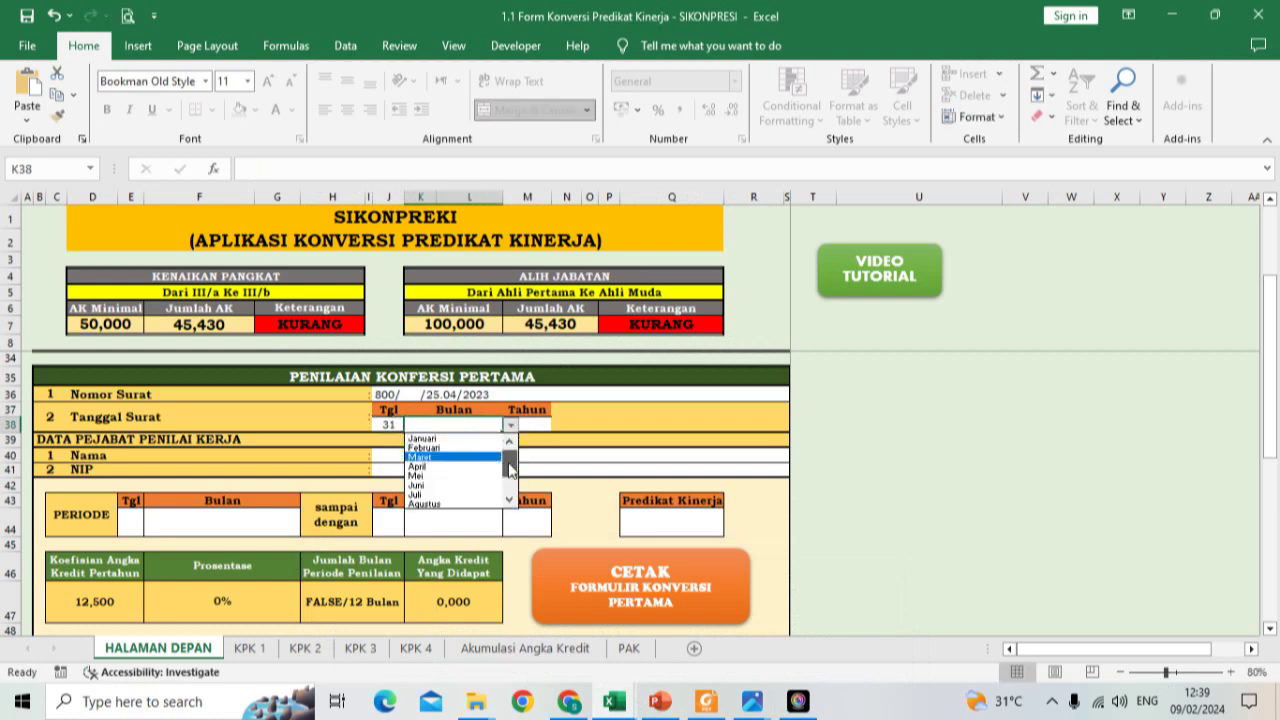
{"action": "scroll", "coordinate": [502, 470], "scroll_direction": "down", "scroll_amount": 3}
{"action": "left_click", "coordinate": [485, 505]}
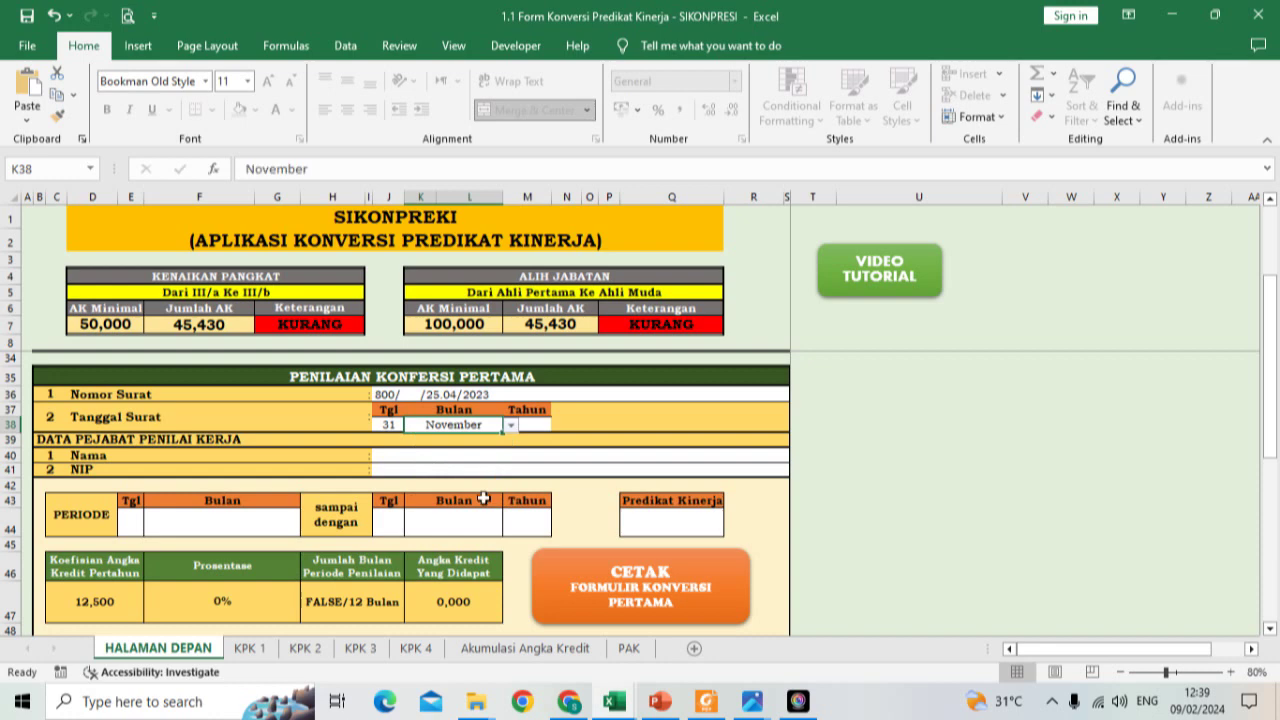
{"action": "left_click", "coordinate": [510, 426]}
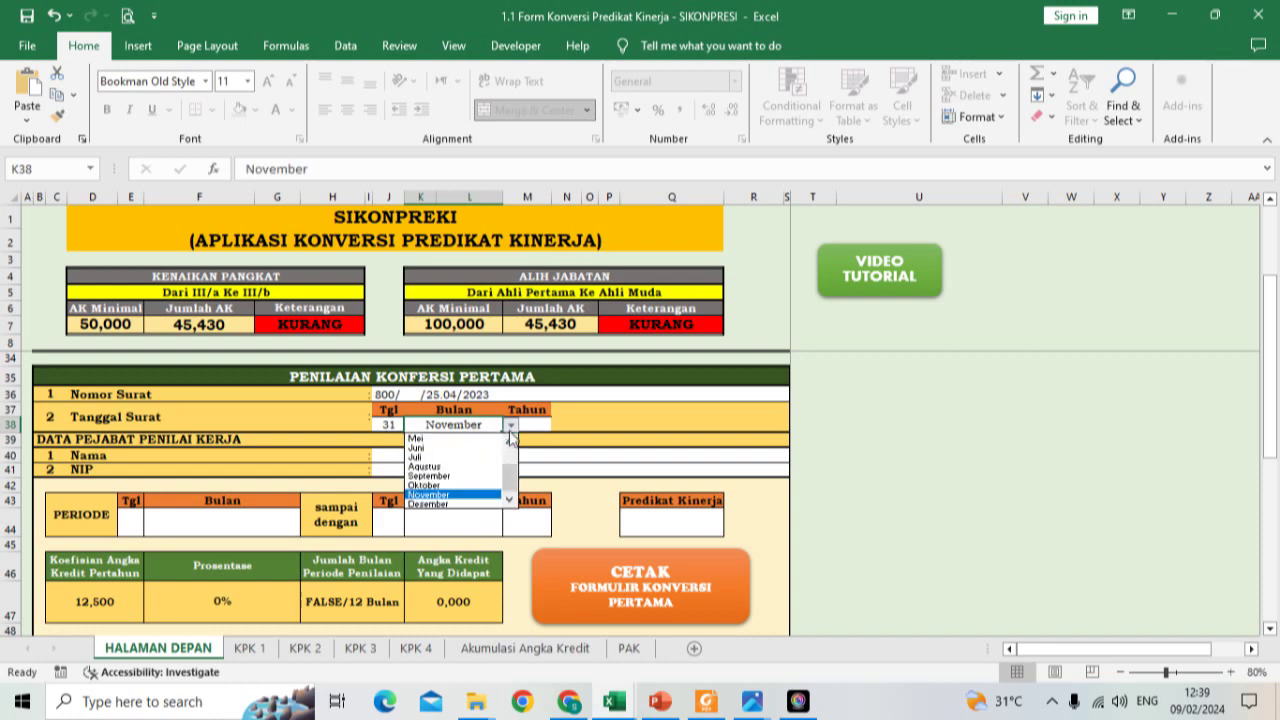
{"action": "left_click", "coordinate": [478, 505]}
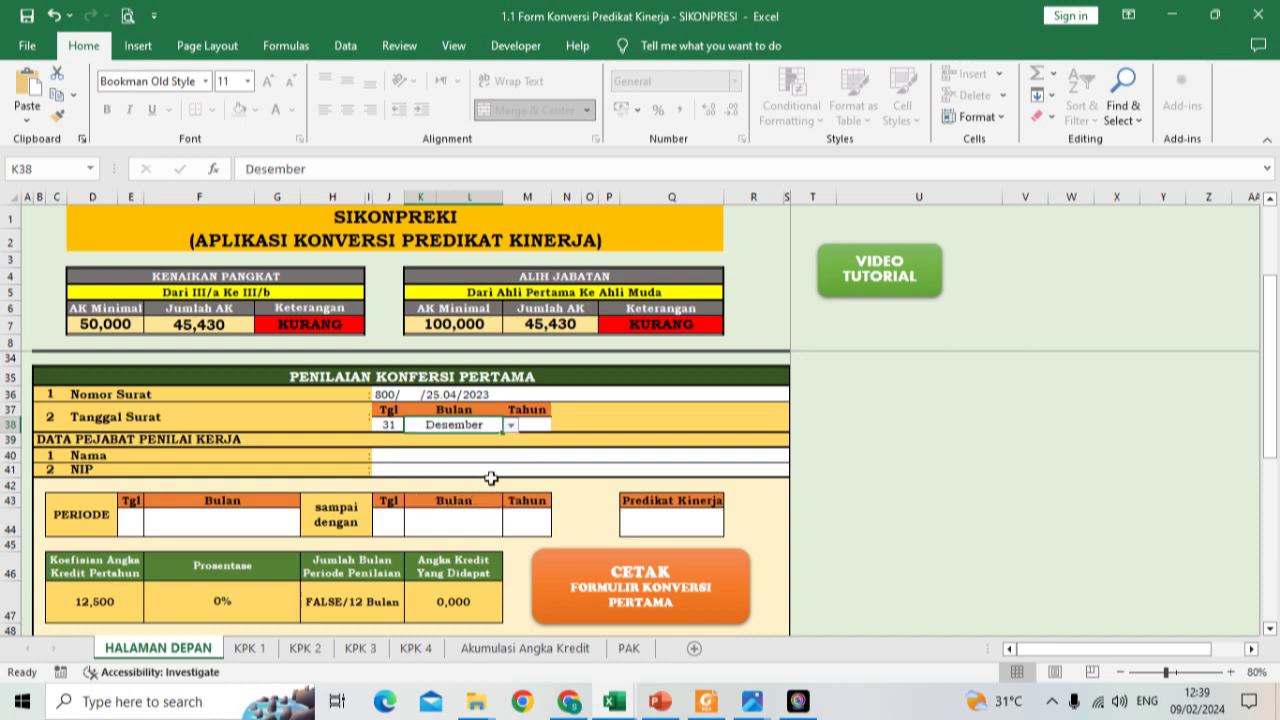
{"action": "left_click", "coordinate": [530, 425]}
{"action": "type", "text": "2023"}
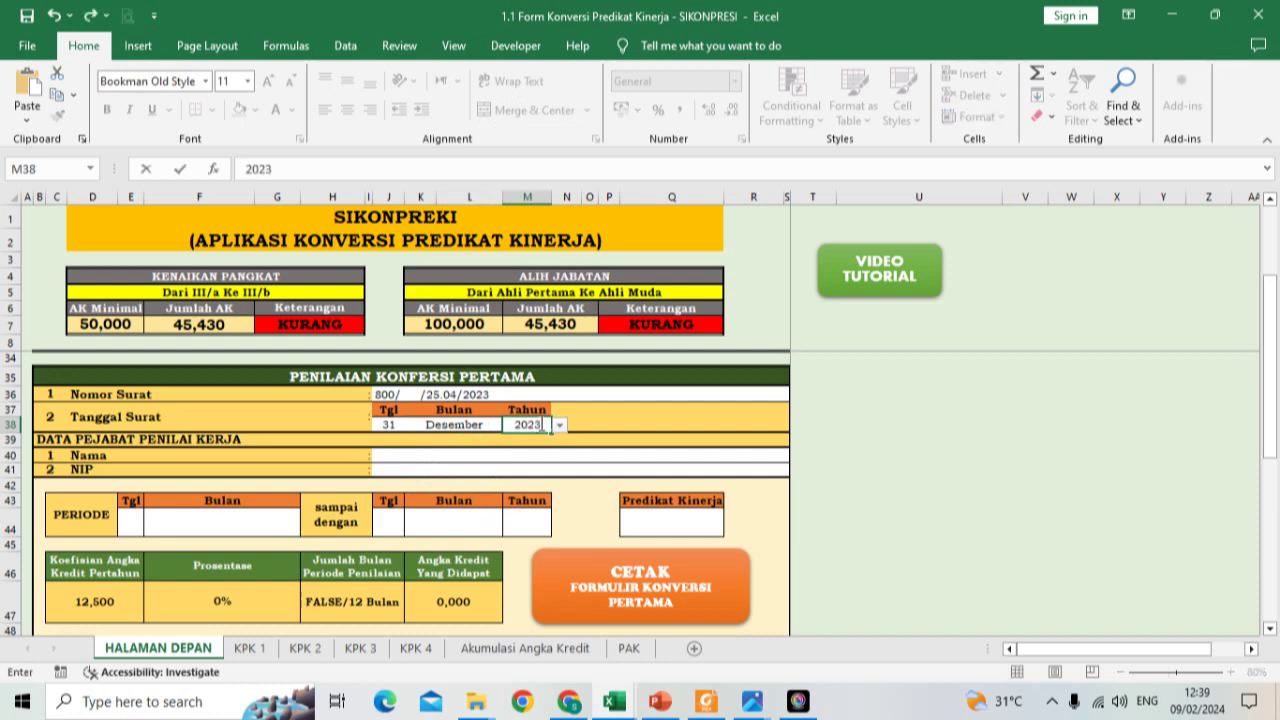
{"action": "key", "text": "Return"}
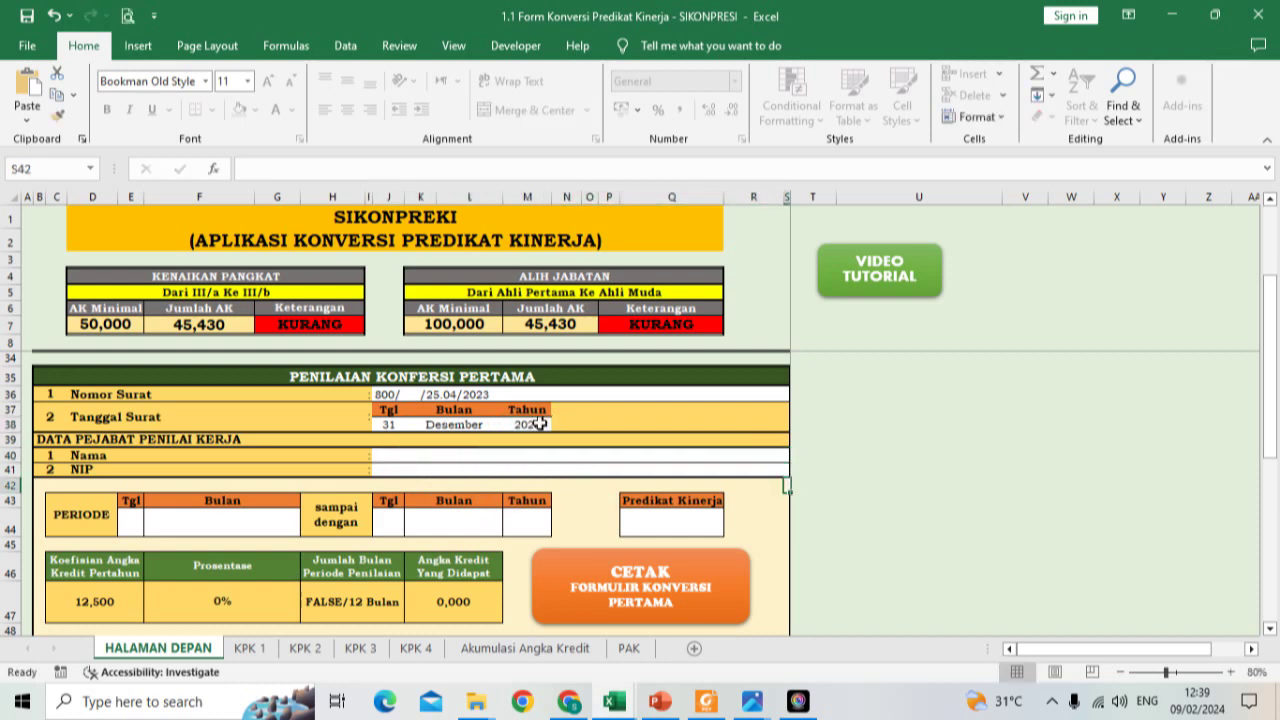
Step: Enter NAMA KEPALA SEKOLAH and the official's NIP, and set the period start day to 1
{"action": "left_click", "coordinate": [409, 455]}
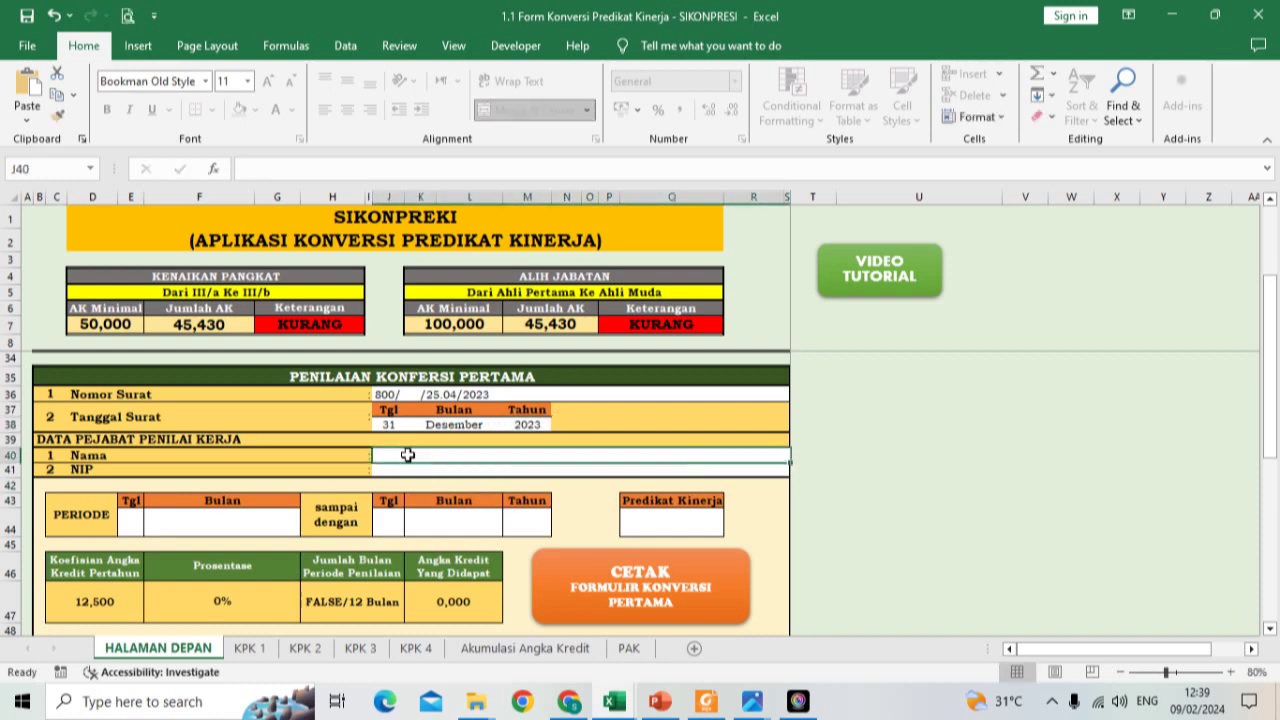
{"action": "type", "text": "NAMA KE"}
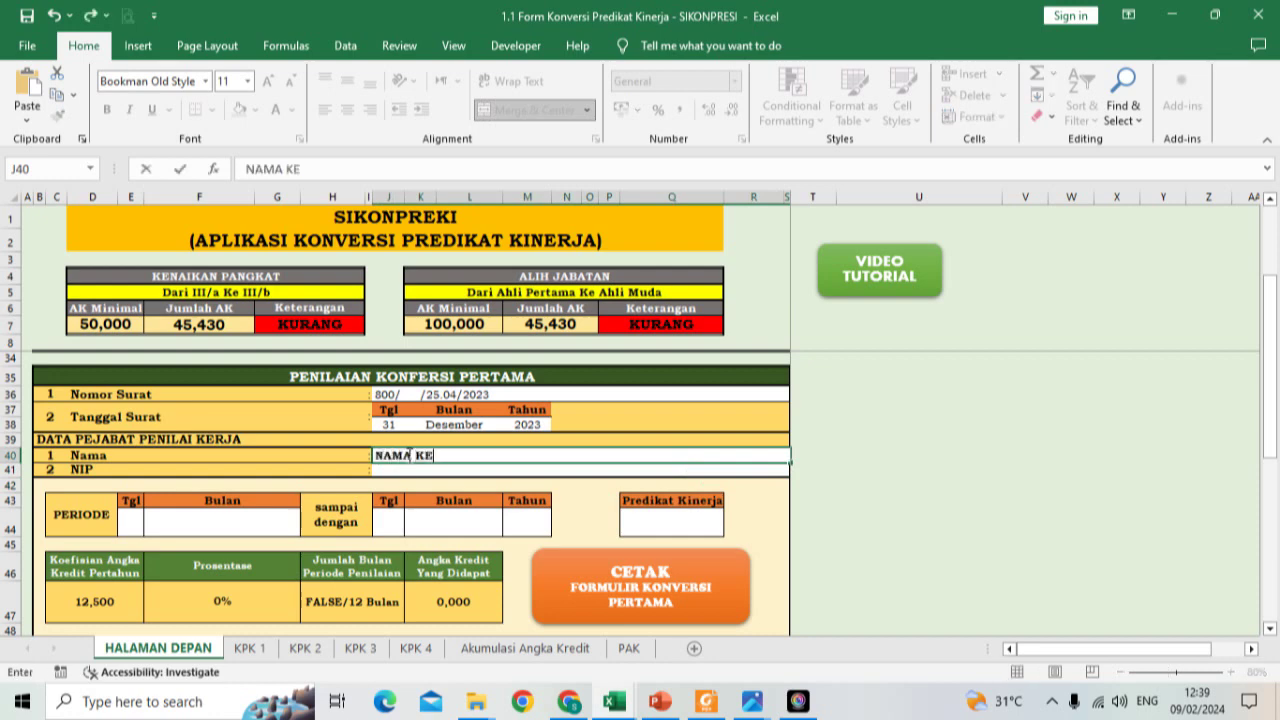
{"action": "type", "text": "PALA SEKOLAH"}
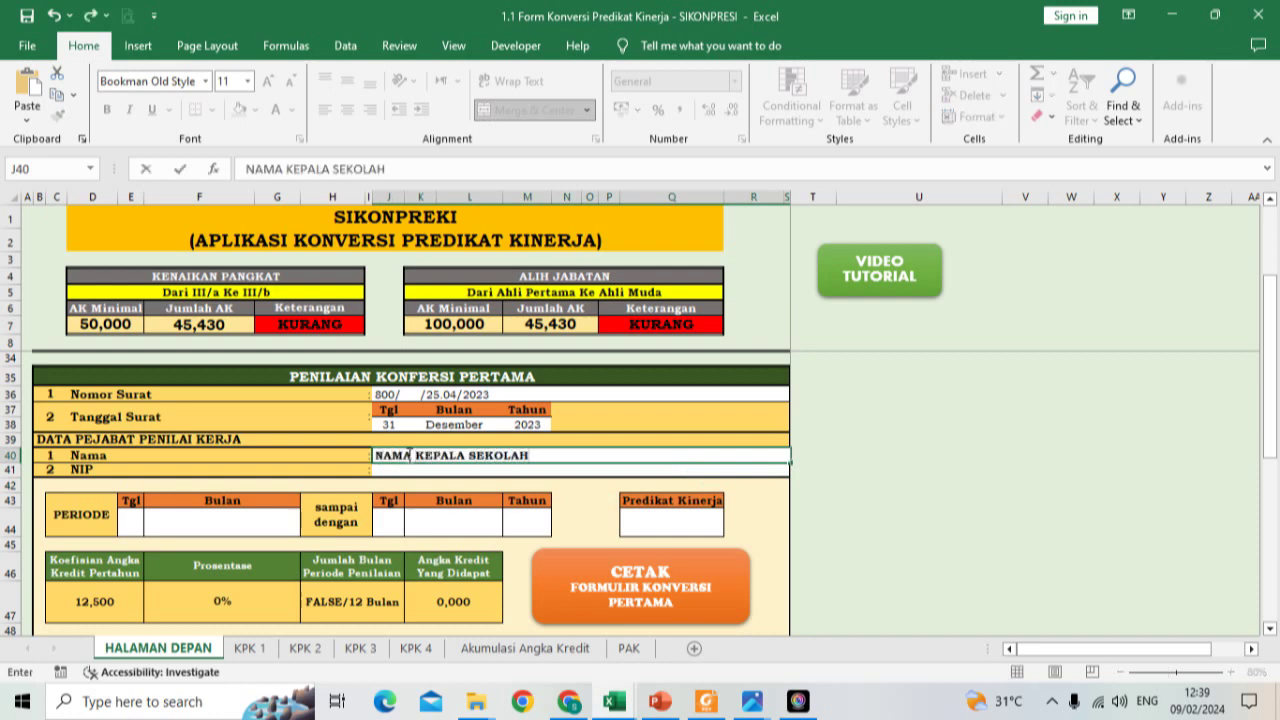
{"action": "key", "text": "Return"}
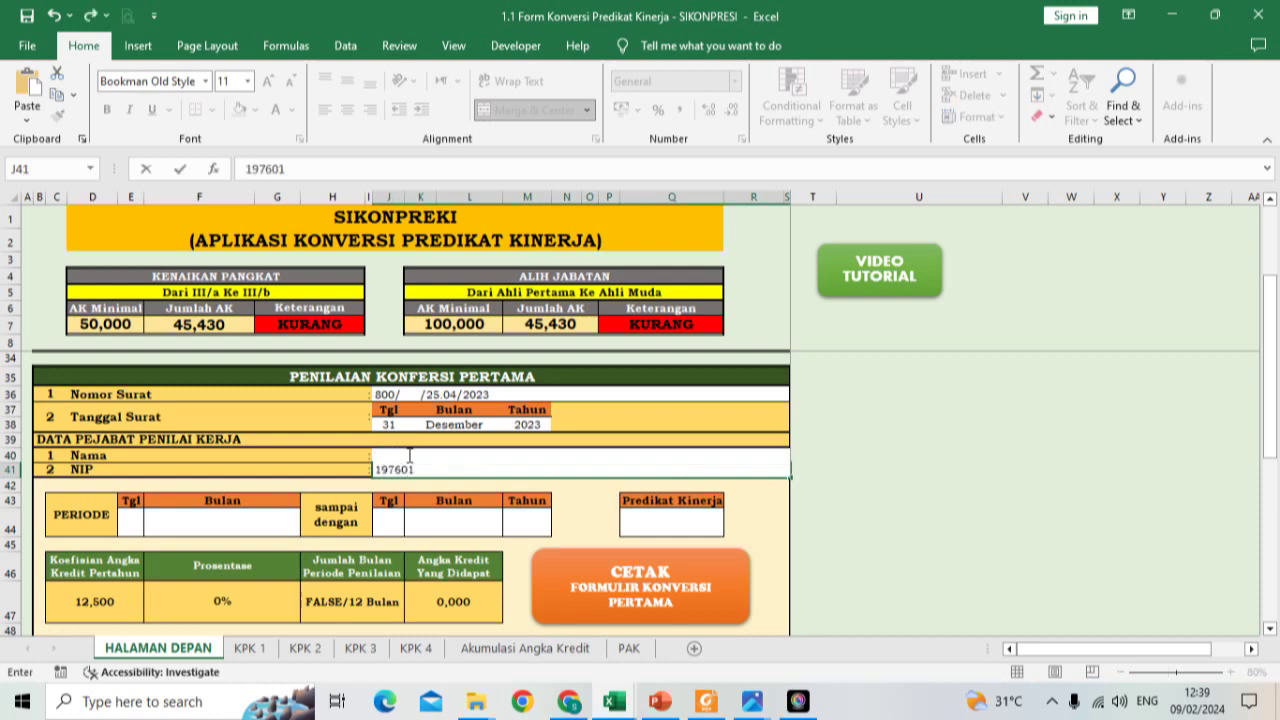
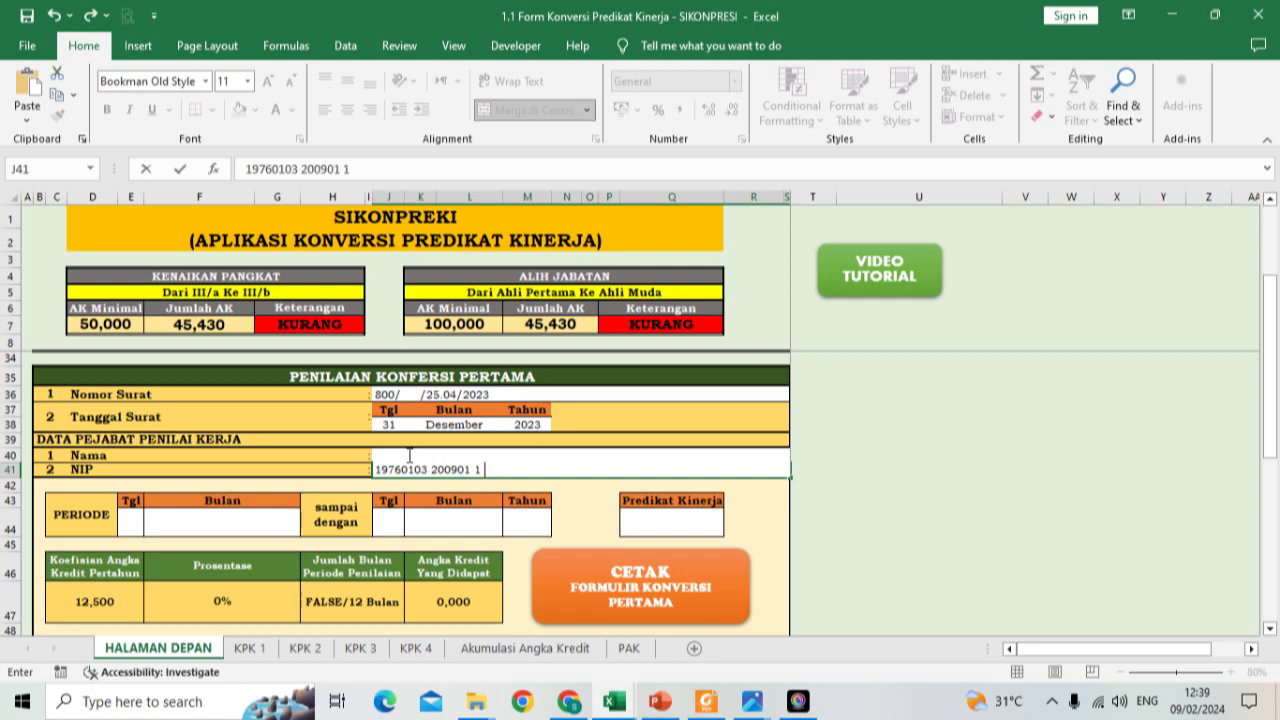
{"action": "key", "text": "Return"}
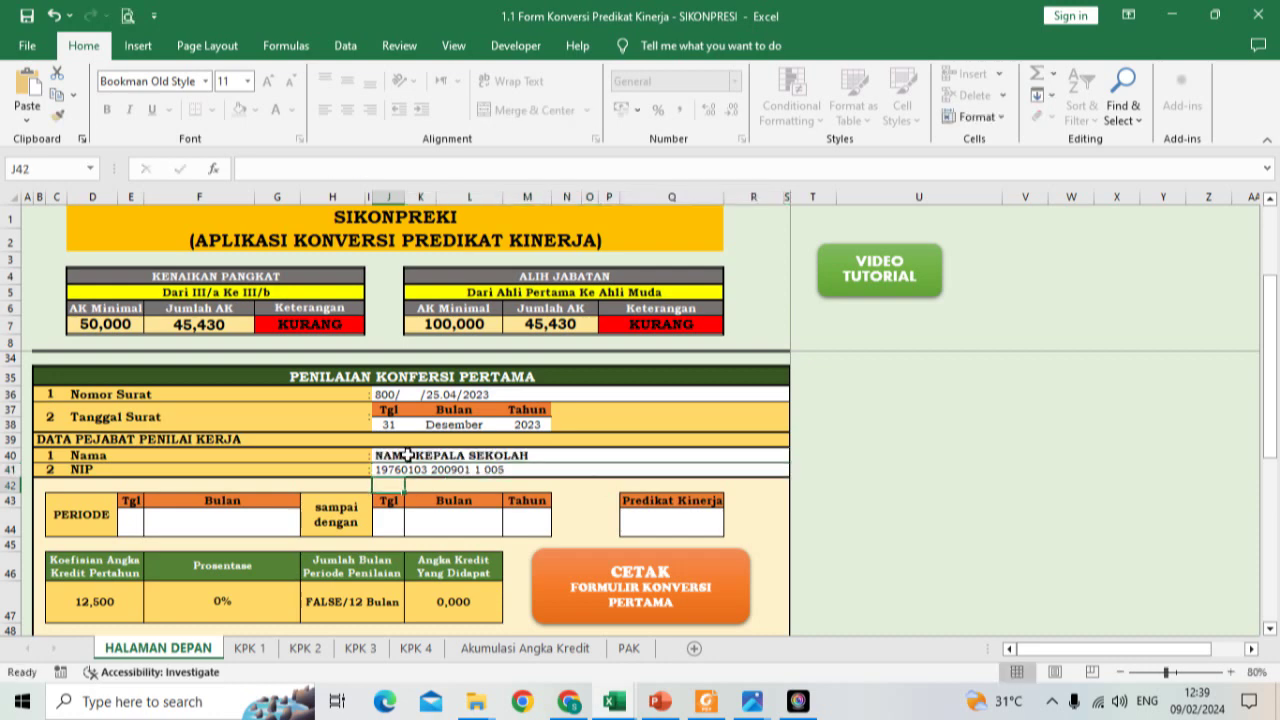
{"action": "left_click", "coordinate": [136, 522]}
{"action": "left_click", "coordinate": [153, 528]}
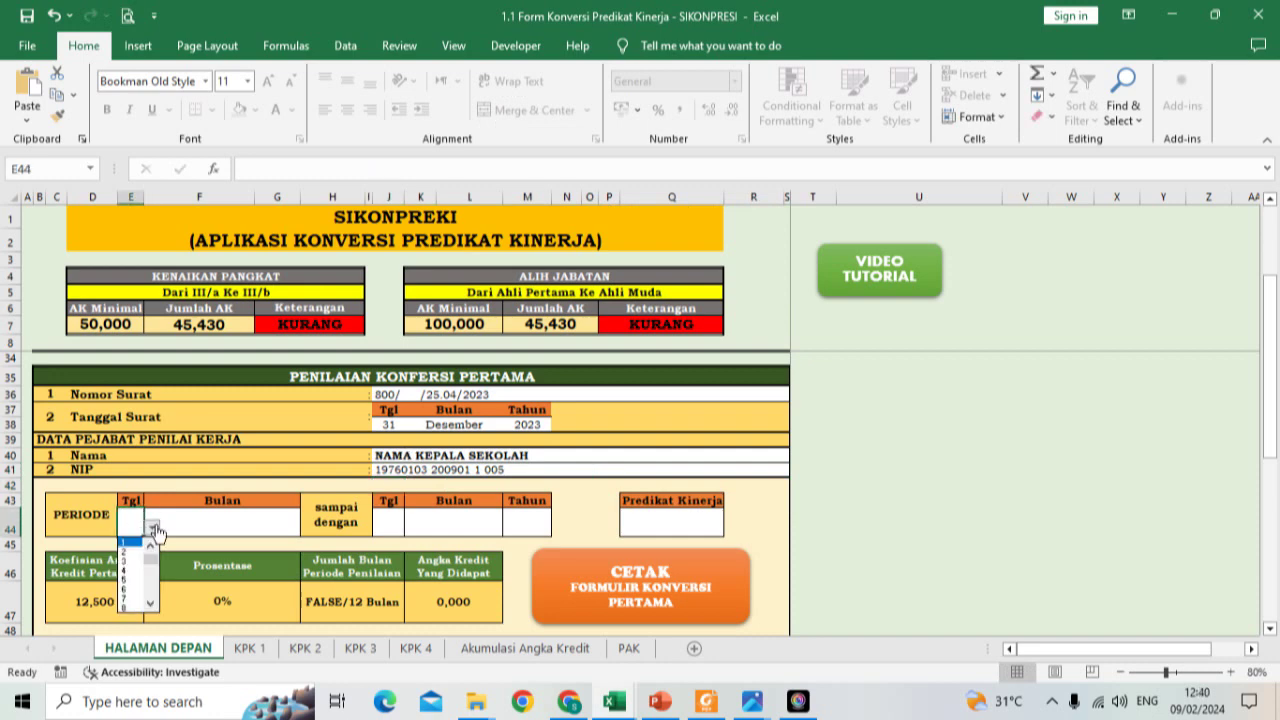
{"action": "left_click", "coordinate": [130, 541]}
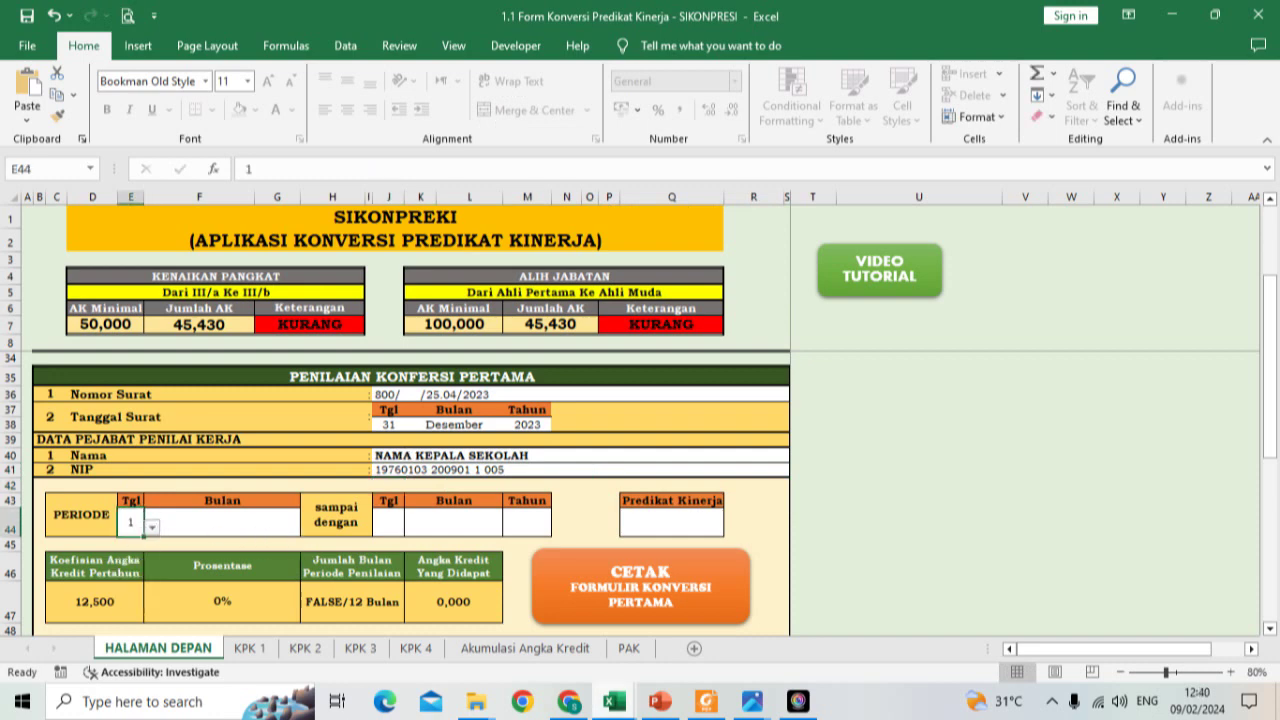
Step: Compare the period month (Januari) in the other conversion workbook, then return to SIKONPRESI
{"action": "left_click", "coordinate": [655, 704]}
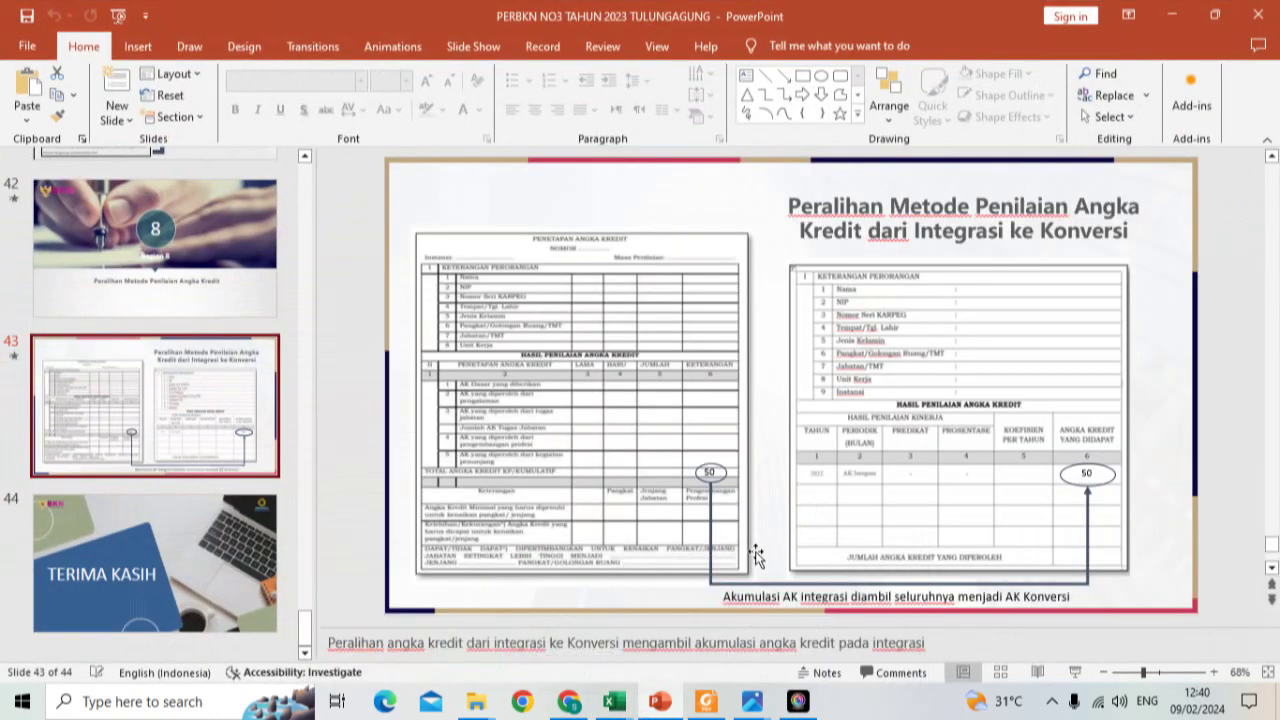
{"action": "mouse_move", "coordinate": [614, 701]}
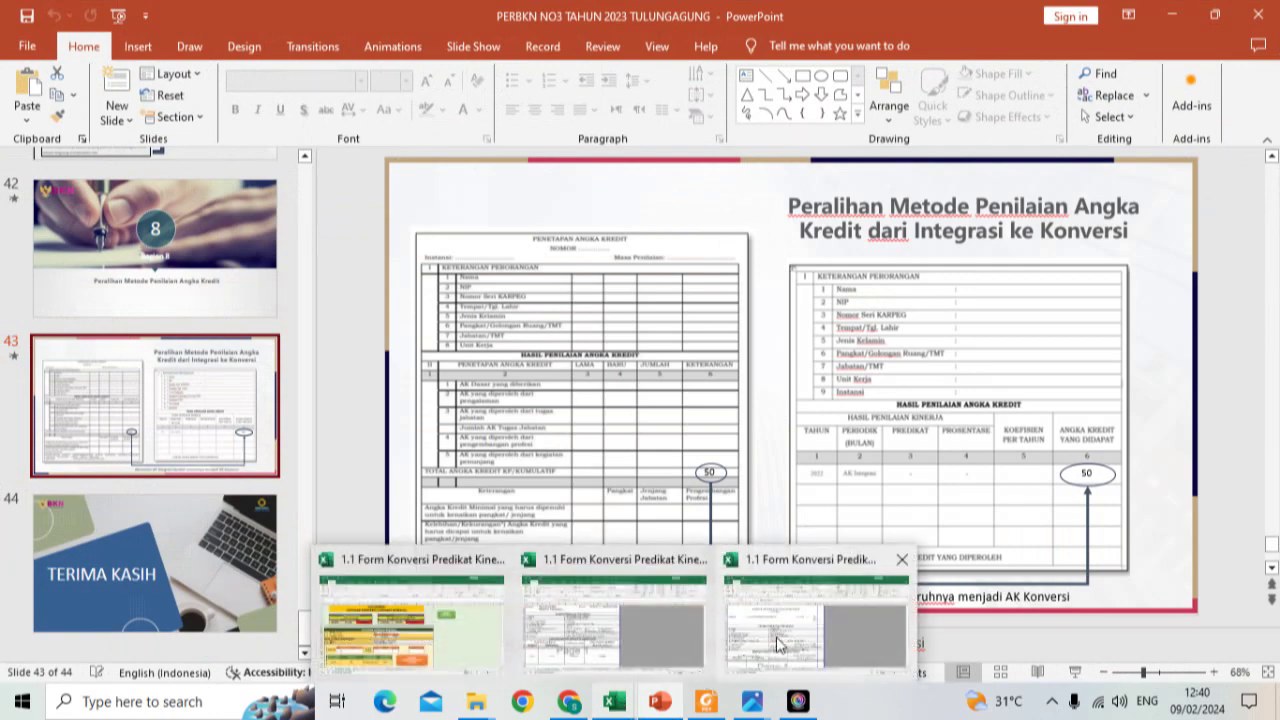
{"action": "left_click", "coordinate": [776, 637]}
{"action": "left_click", "coordinate": [493, 288]}
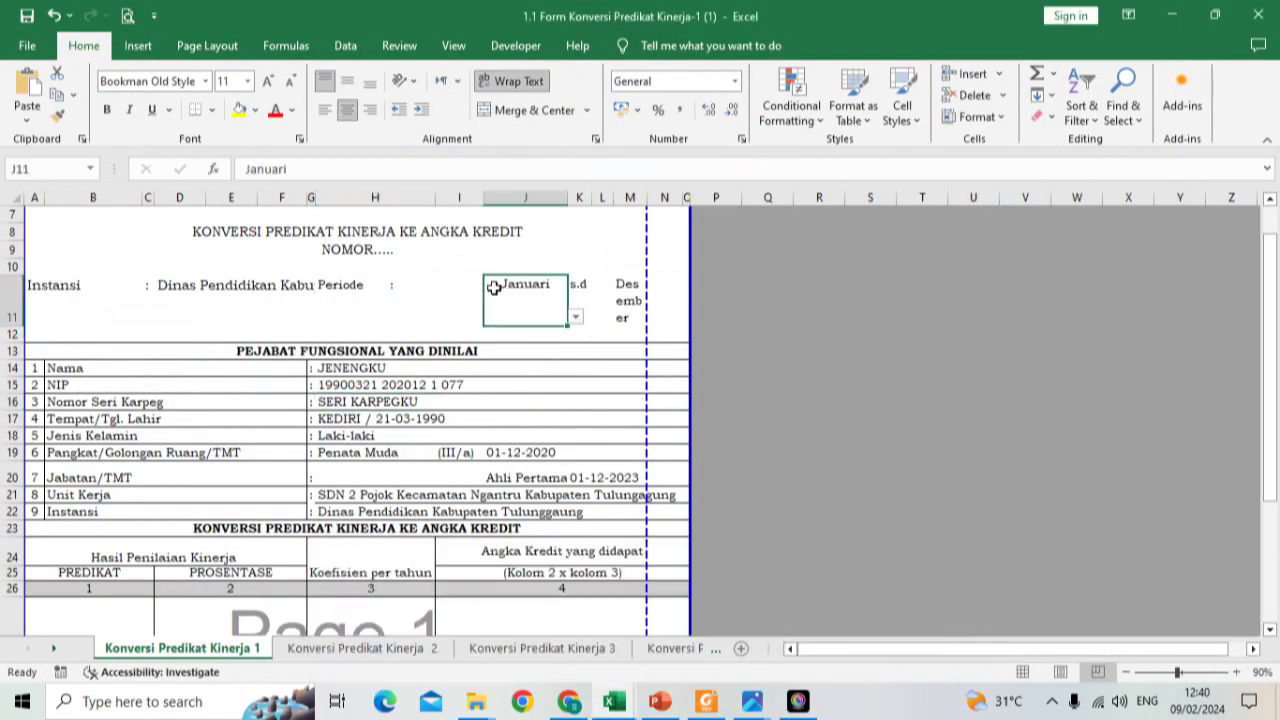
{"action": "left_click", "coordinate": [575, 316]}
{"action": "left_click", "coordinate": [576, 317]}
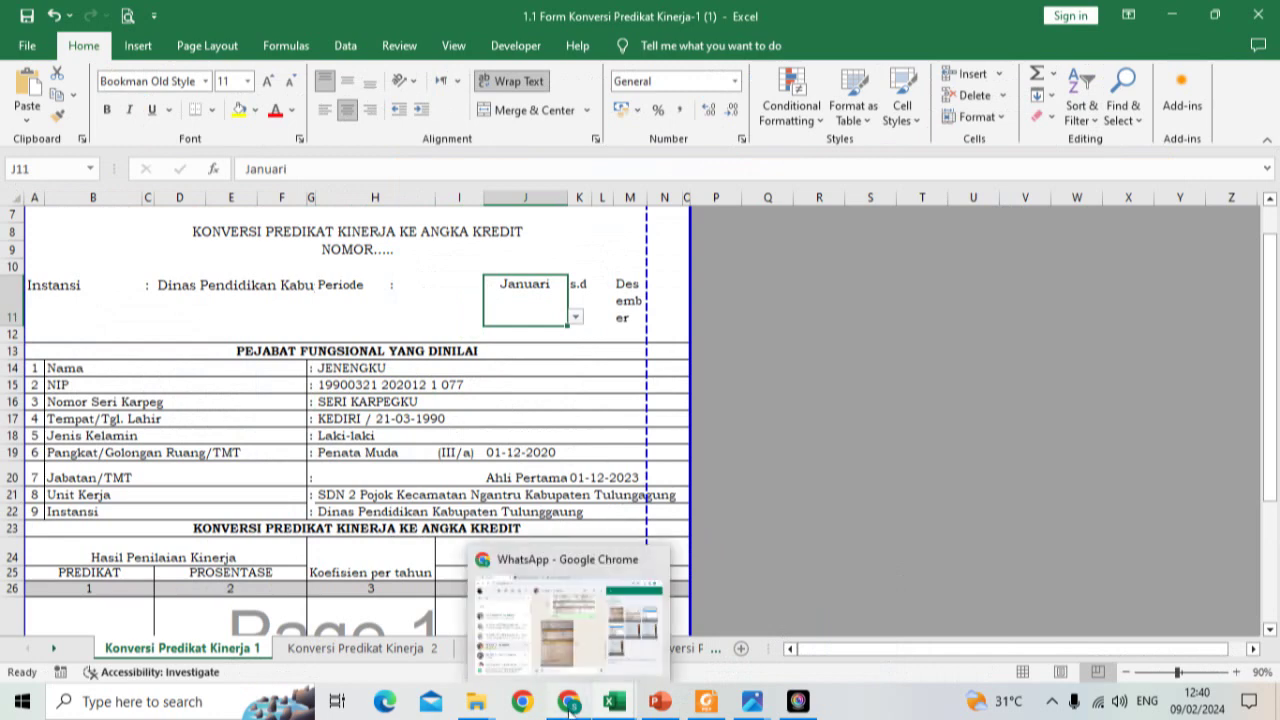
{"action": "mouse_move", "coordinate": [607, 706]}
{"action": "left_click", "coordinate": [443, 640]}
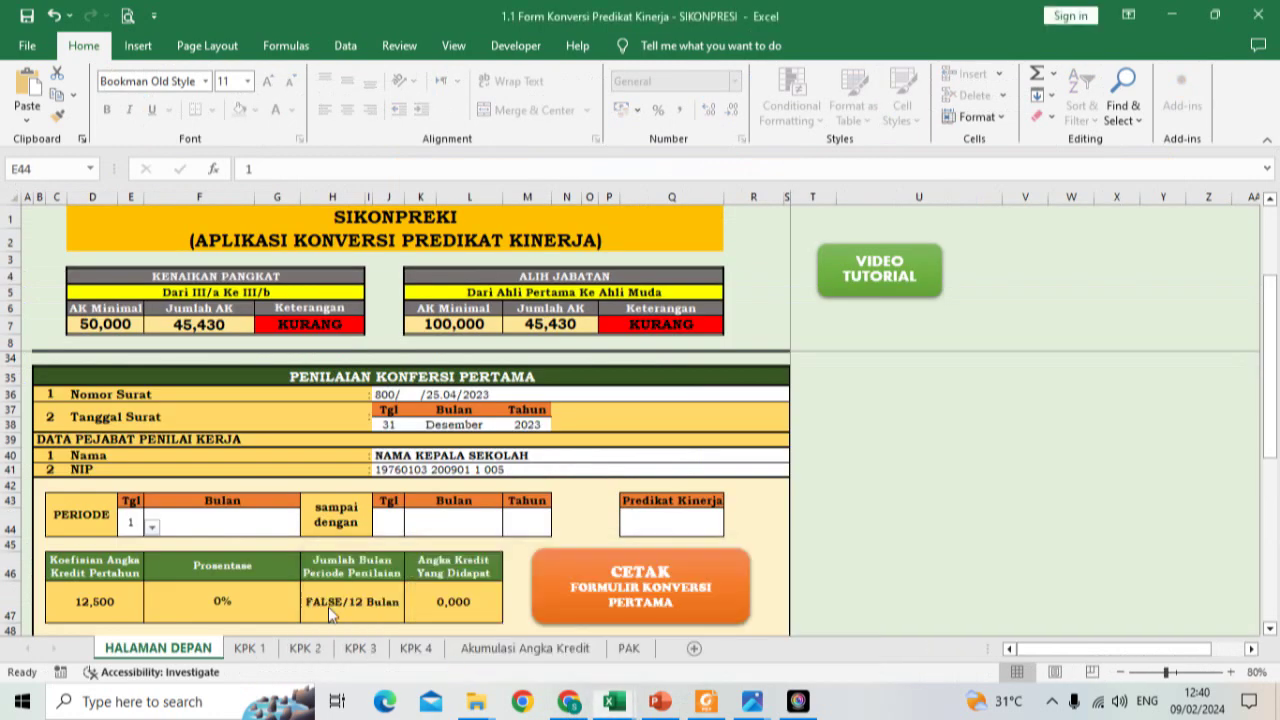
Step: Set the period start month to Januari and the end day to 31
{"action": "left_click", "coordinate": [207, 533]}
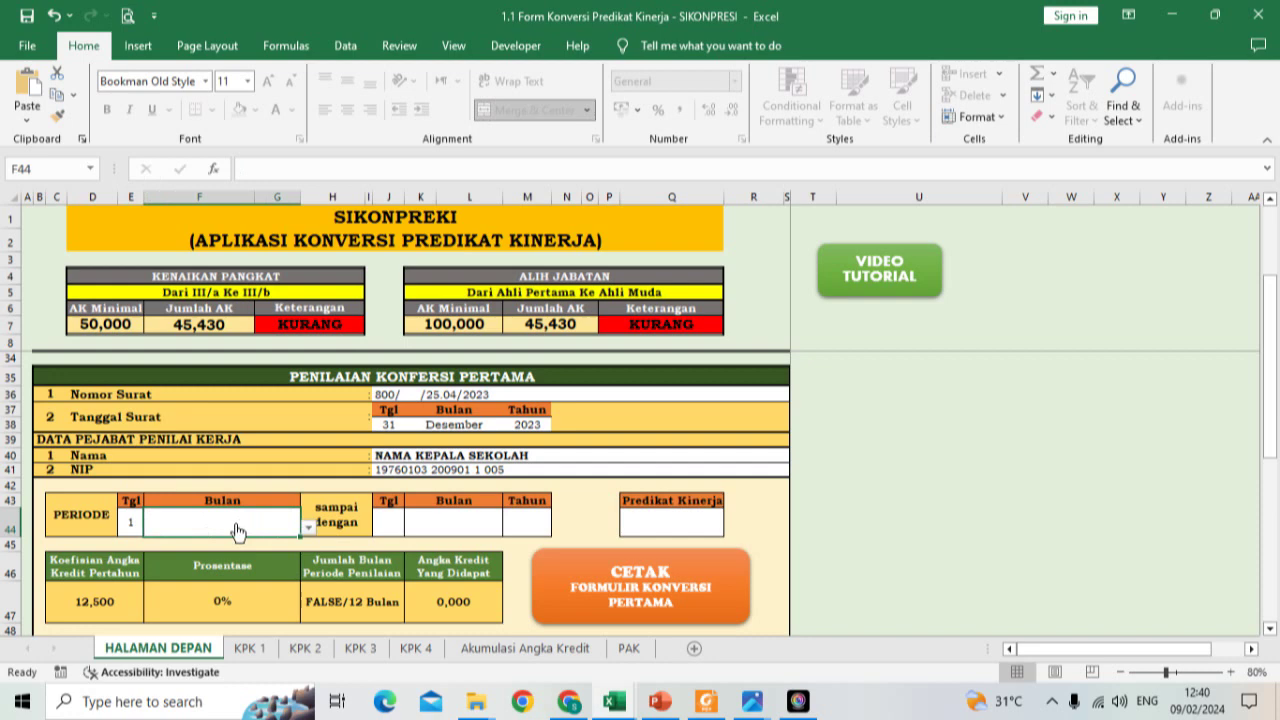
{"action": "left_click", "coordinate": [137, 528]}
{"action": "left_click", "coordinate": [228, 540]}
{"action": "left_click", "coordinate": [308, 527]}
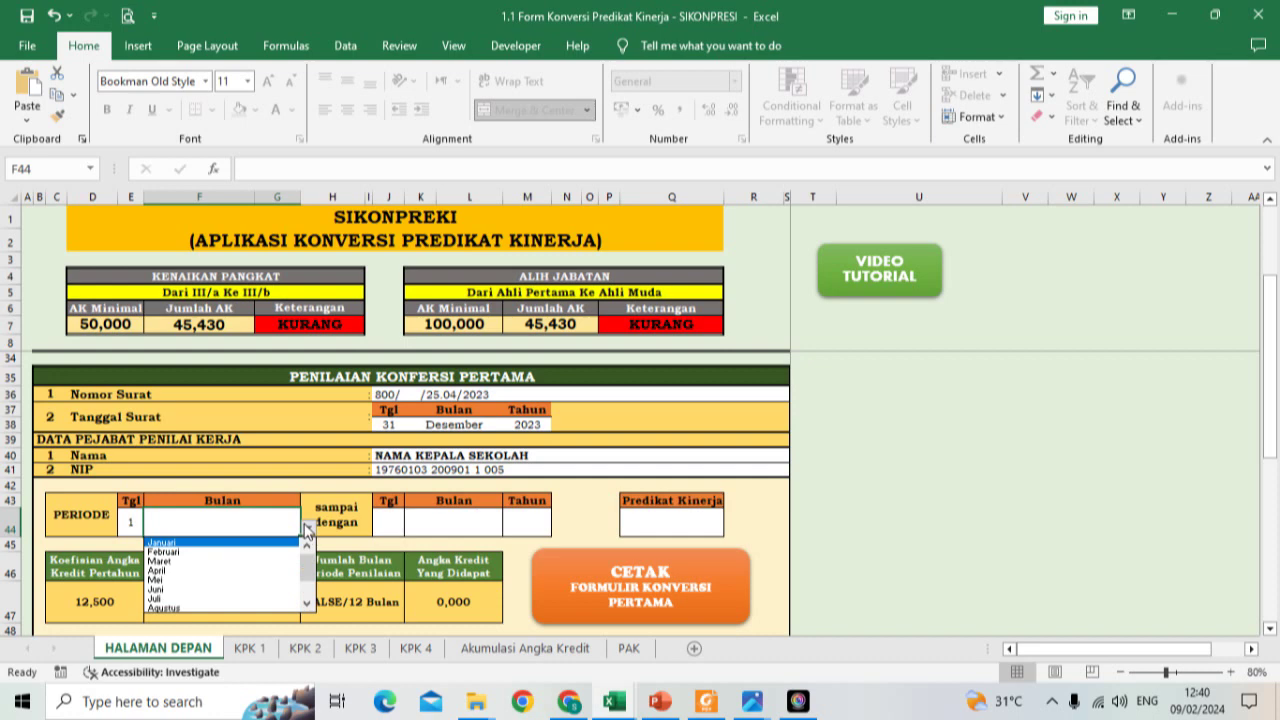
{"action": "left_click", "coordinate": [220, 542]}
{"action": "left_click", "coordinate": [392, 528]}
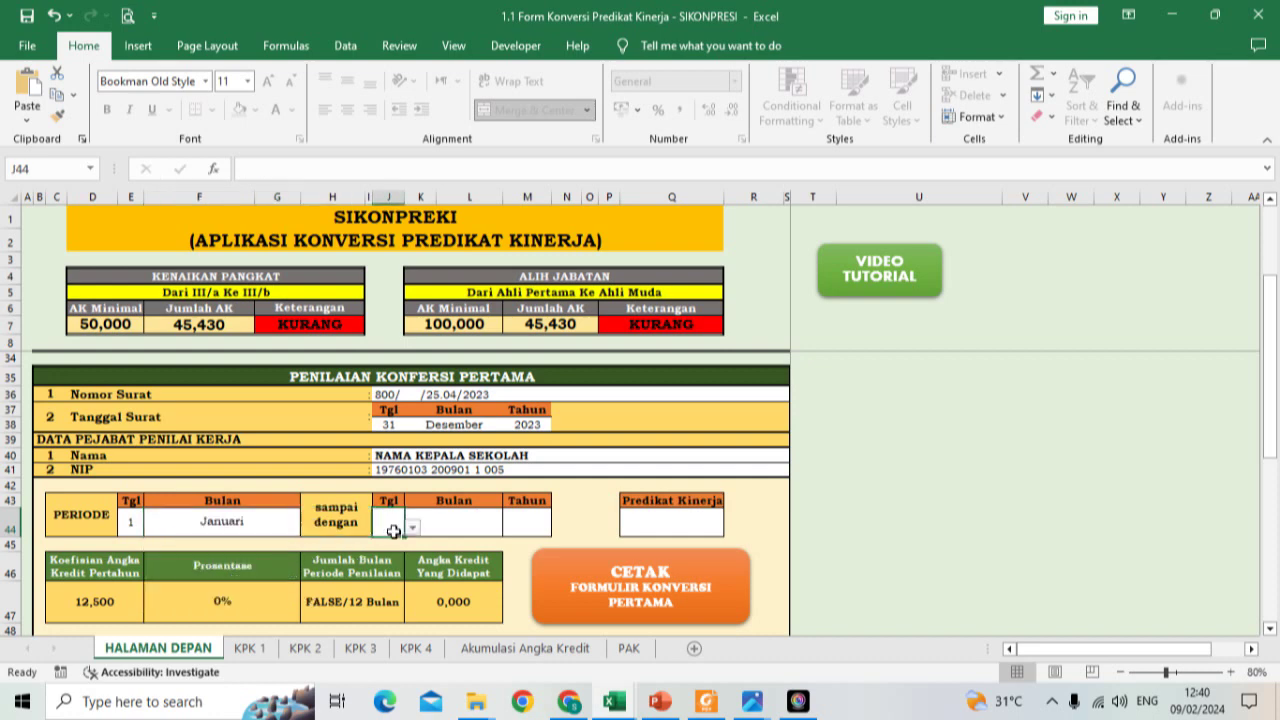
{"action": "left_click", "coordinate": [412, 526]}
{"action": "left_click_drag", "start_coordinate": [412, 560], "coordinate": [414, 604]}
{"action": "left_click", "coordinate": [392, 607]}
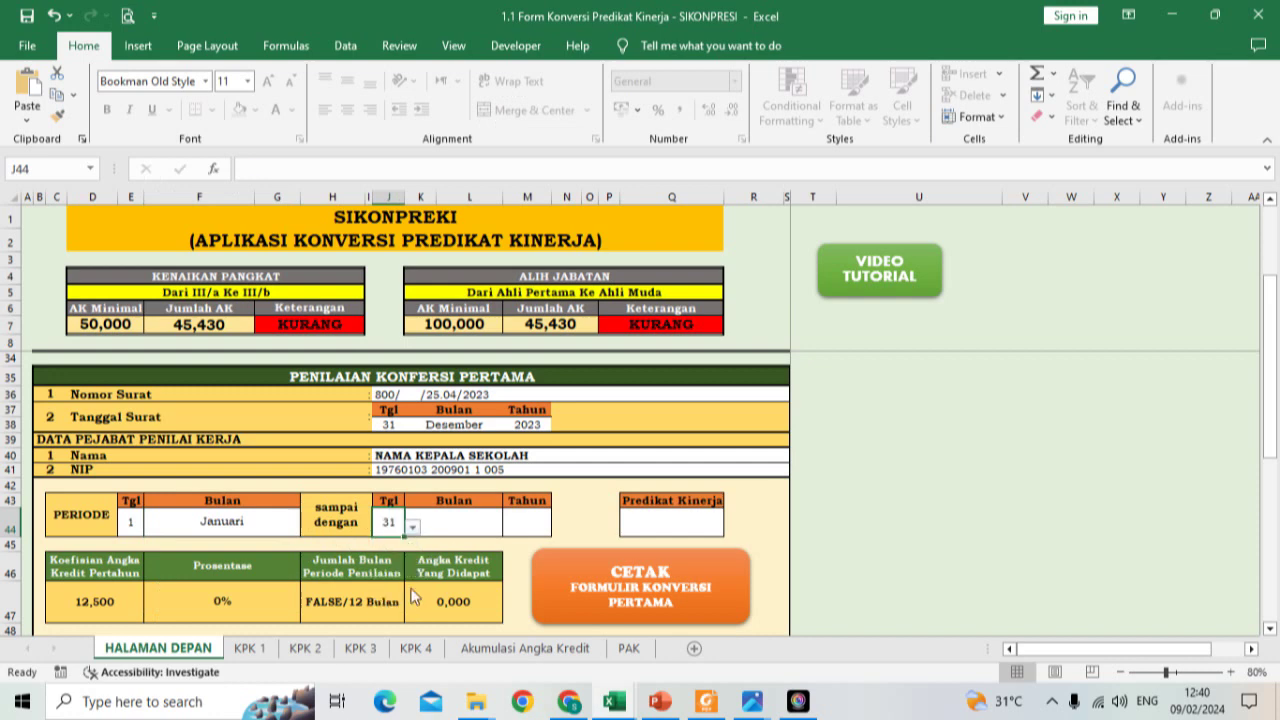
Step: Set the period end month to Desember and end year to 2023, giving 12/12 Bulan
{"action": "left_click", "coordinate": [471, 524]}
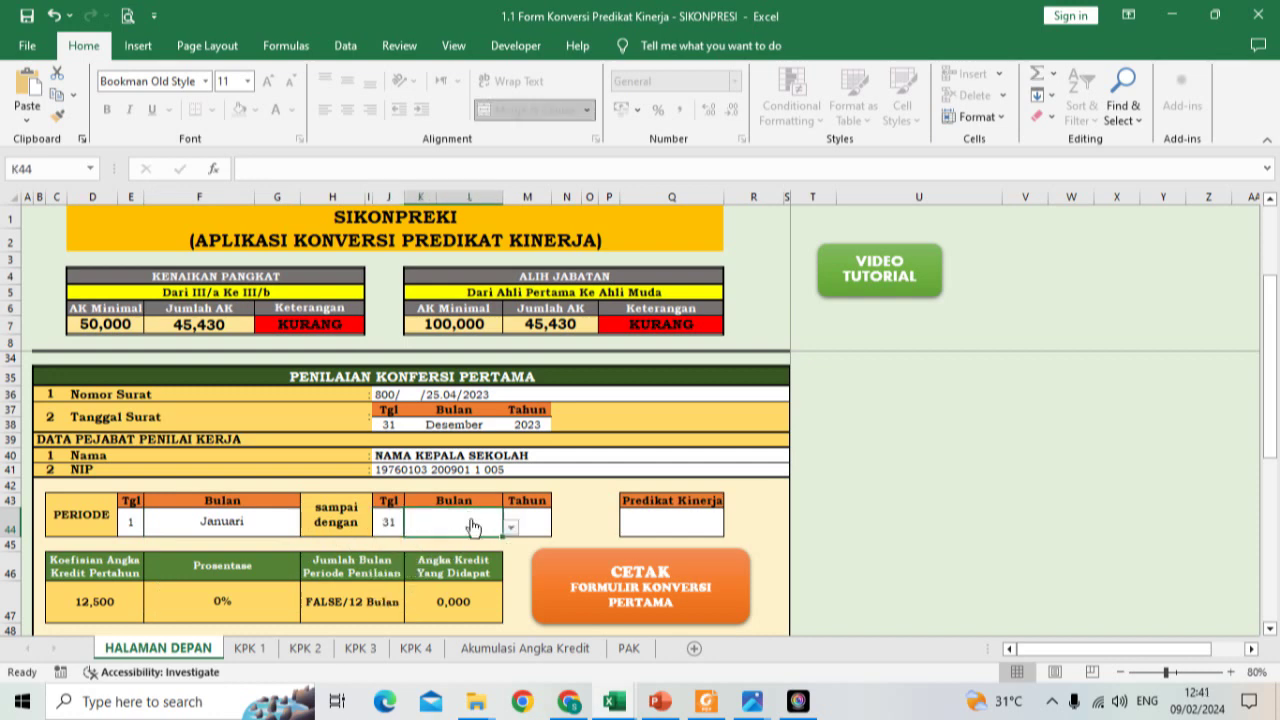
{"action": "left_click", "coordinate": [510, 527]}
{"action": "scroll", "coordinate": [460, 575], "scroll_direction": "down", "scroll_amount": 2}
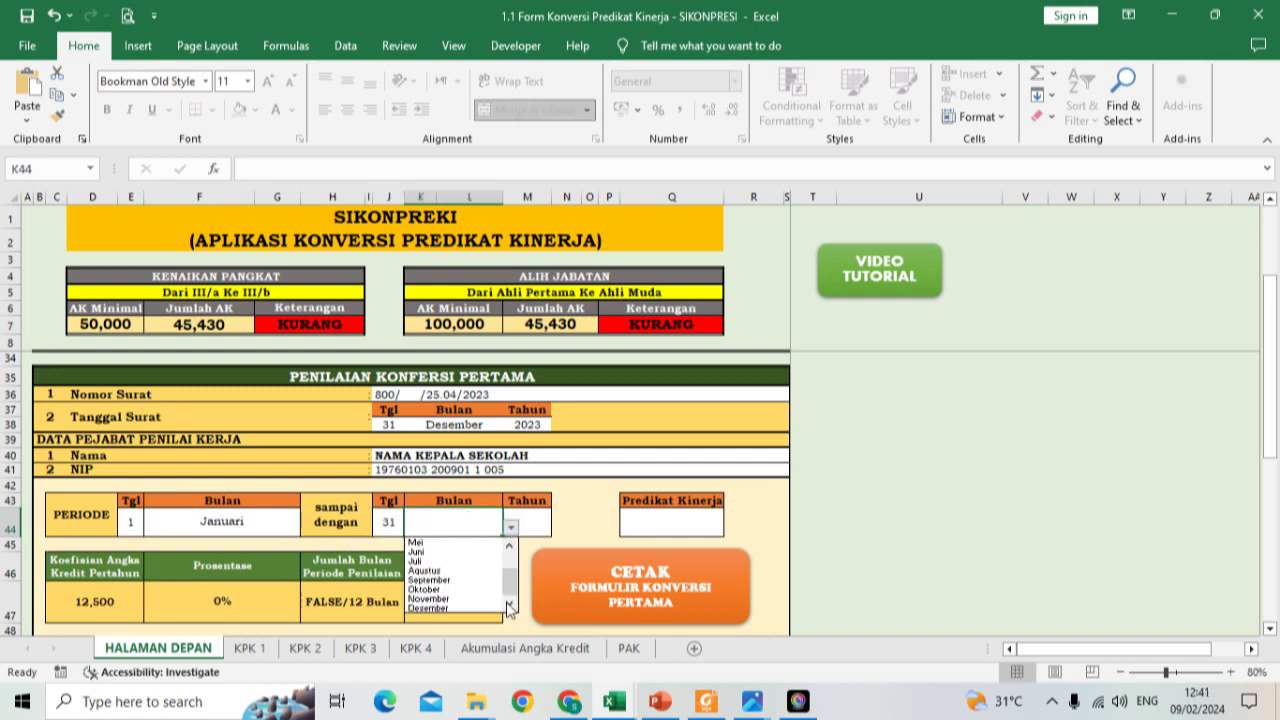
{"action": "left_click", "coordinate": [495, 600]}
{"action": "left_click", "coordinate": [537, 528]}
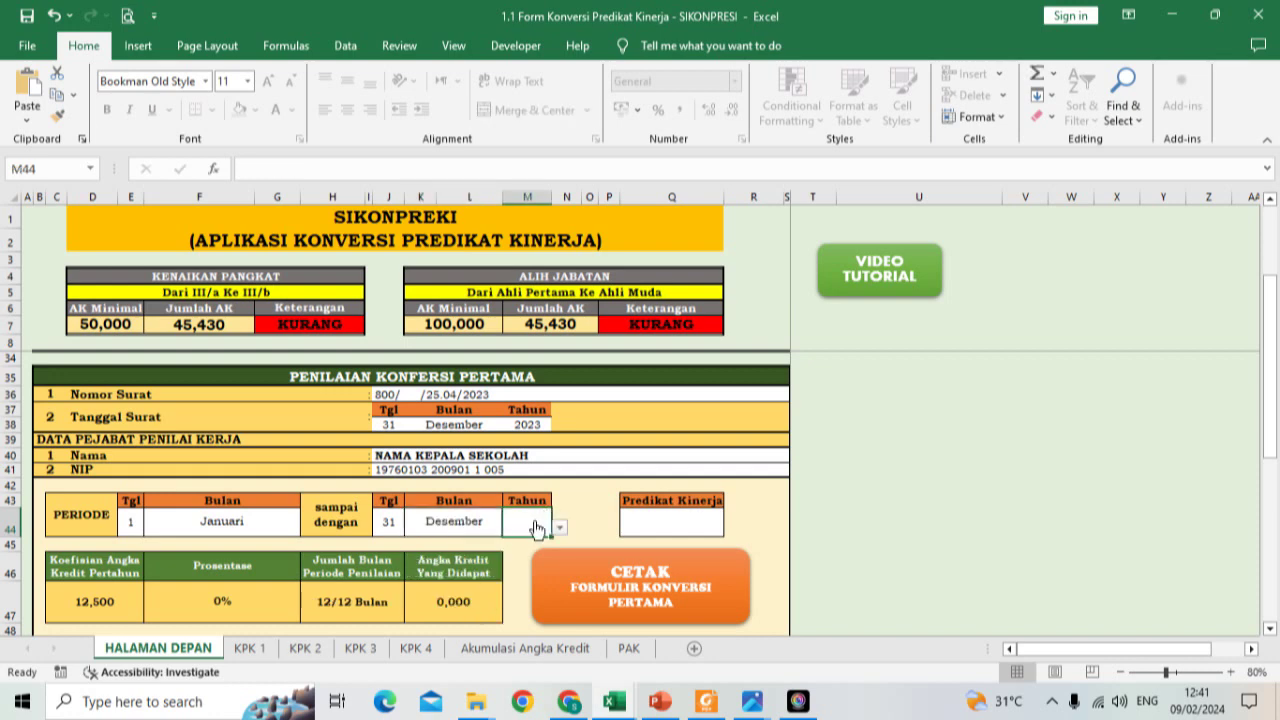
{"action": "left_click", "coordinate": [560, 527]}
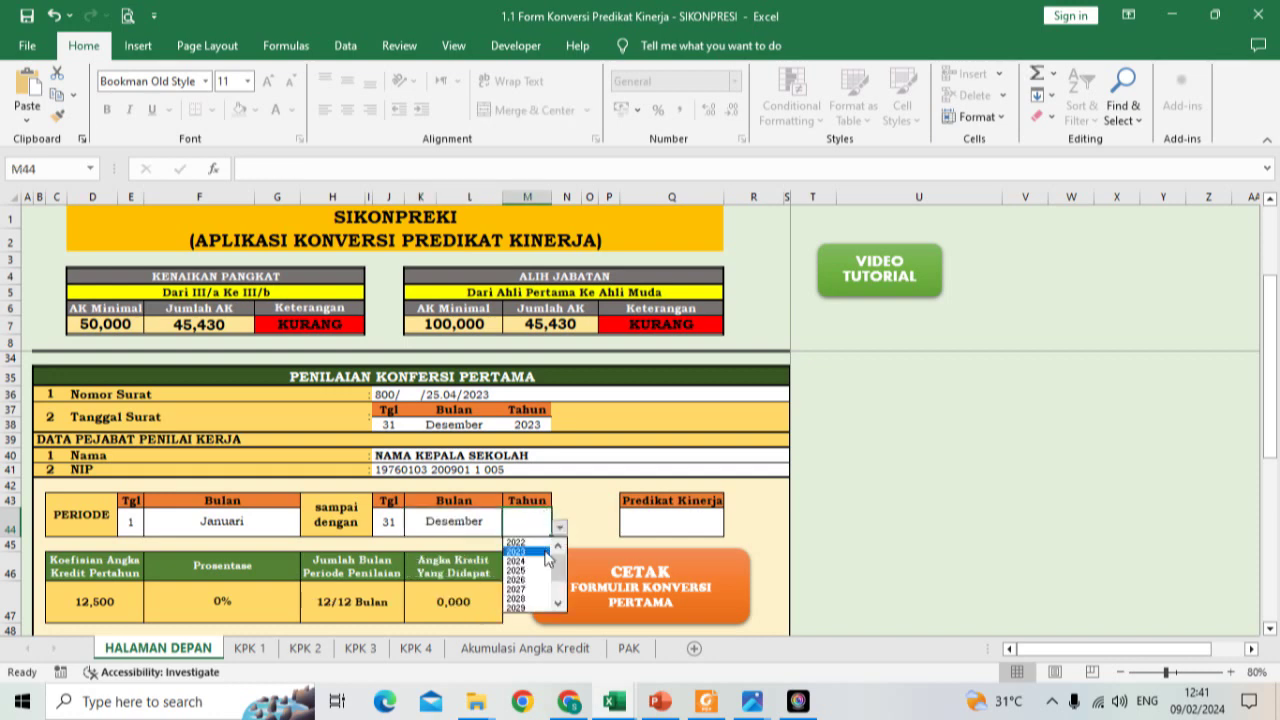
{"action": "left_click", "coordinate": [541, 551]}
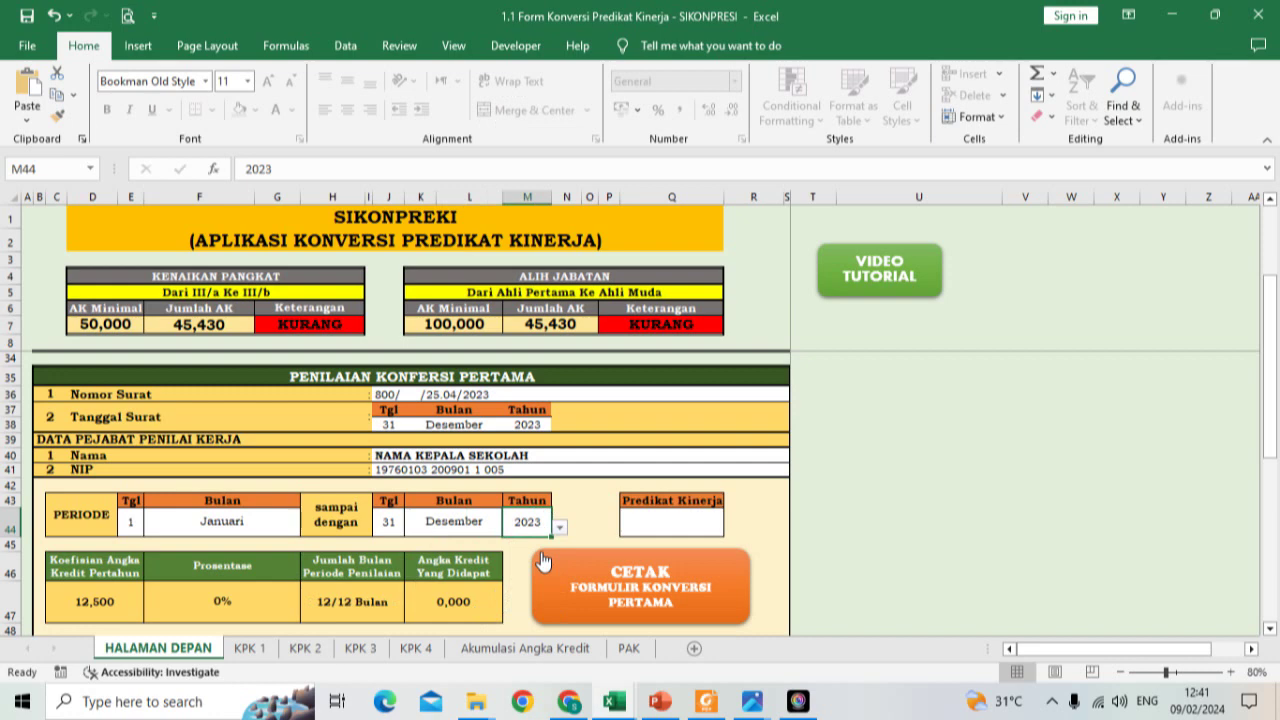
{"action": "left_click", "coordinate": [655, 519]}
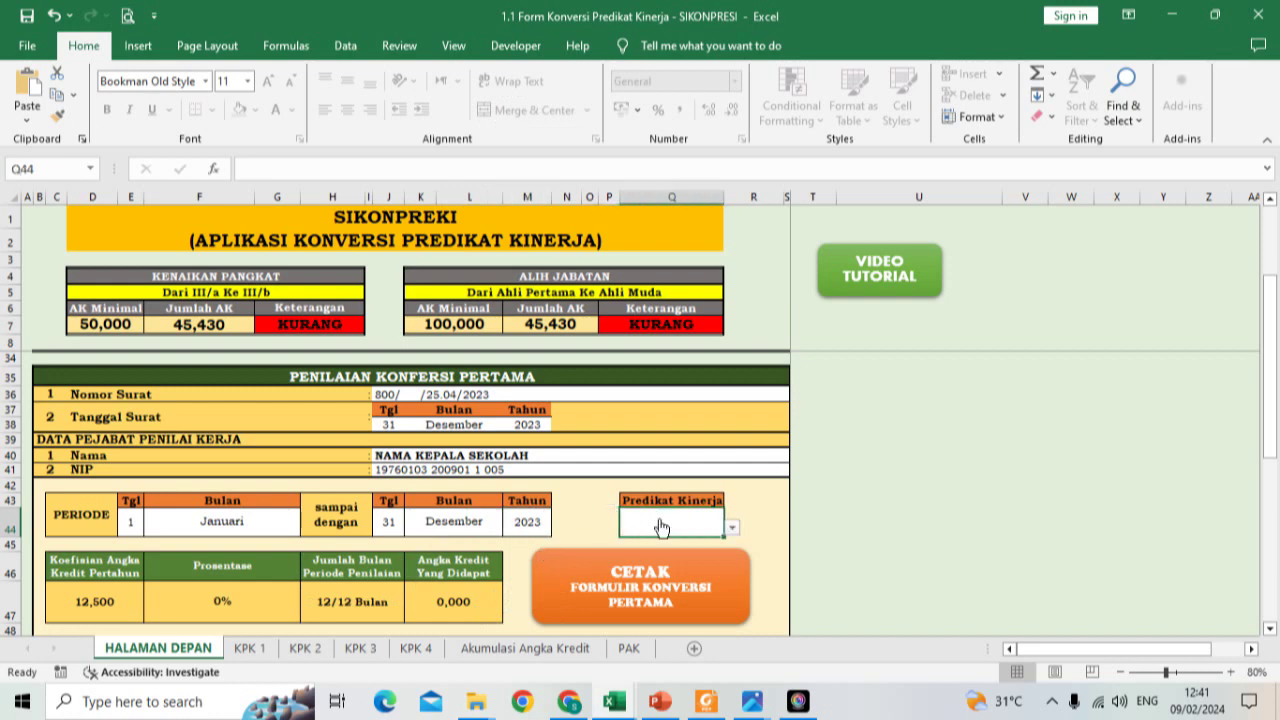
Step: Rate the performance Baik, inspect the percentage formula, and compare against Sangat Baik
{"action": "left_click", "coordinate": [732, 528]}
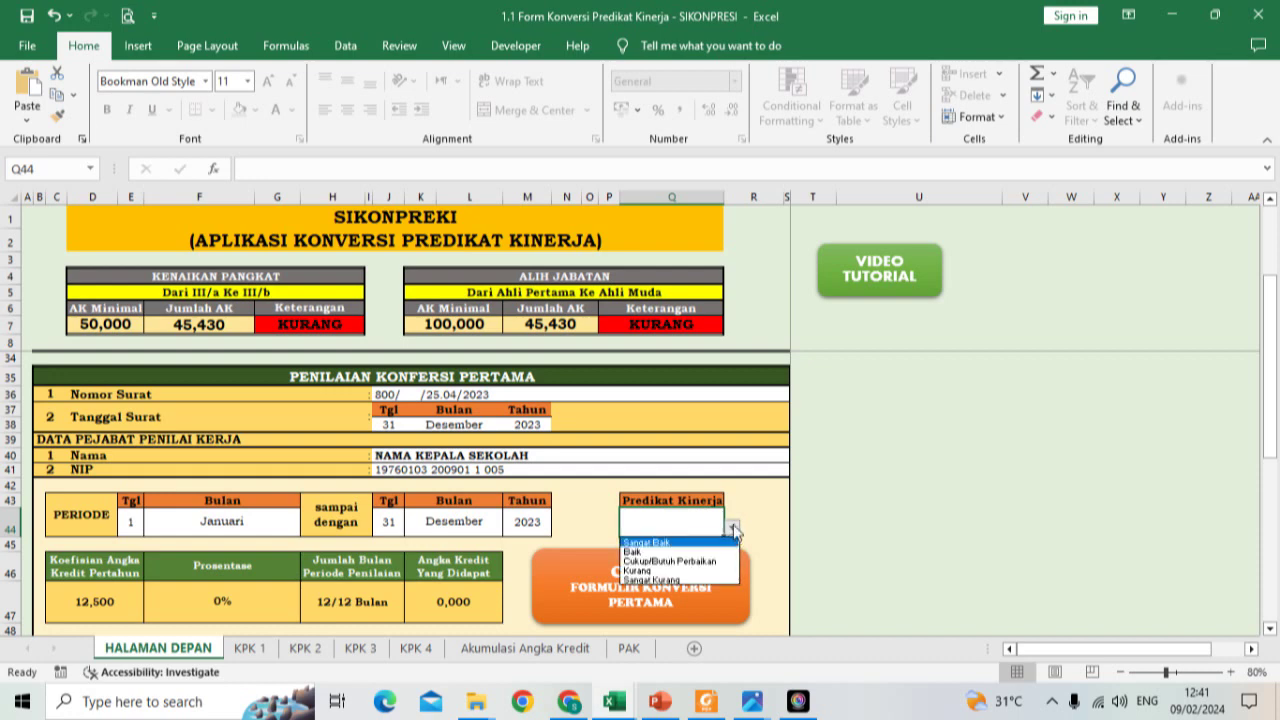
{"action": "left_click", "coordinate": [716, 553]}
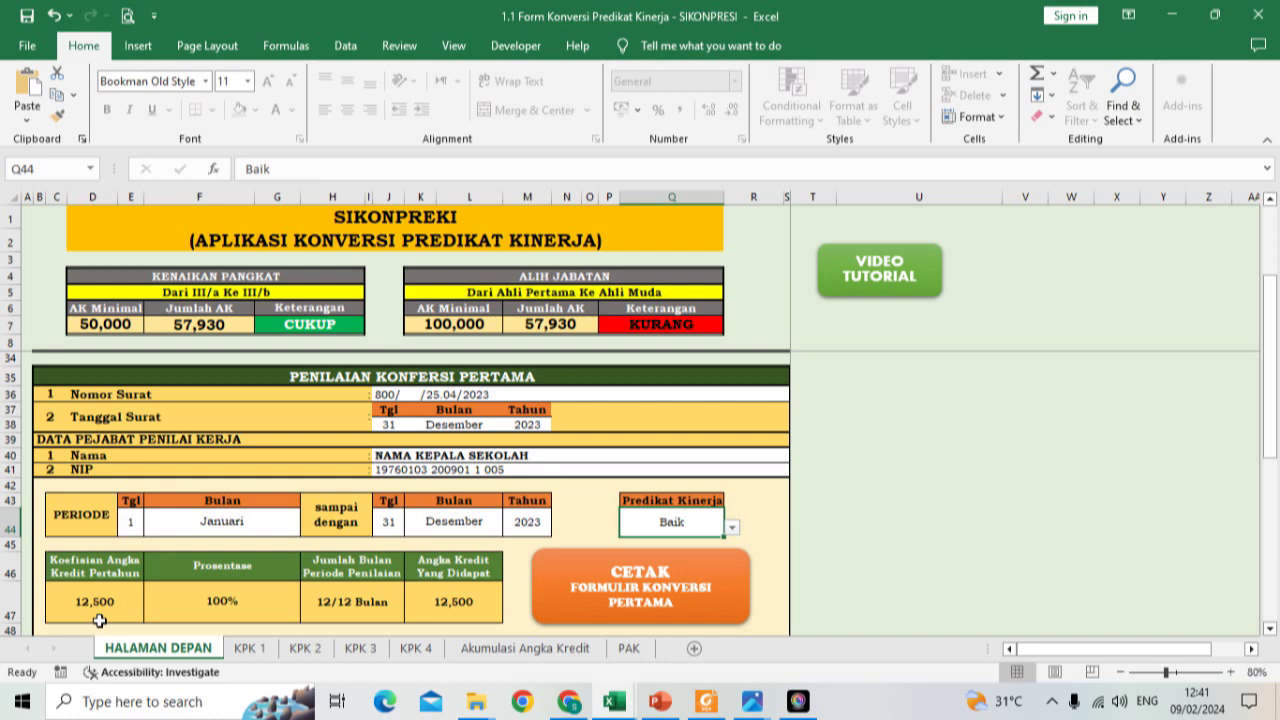
{"action": "left_click", "coordinate": [228, 600]}
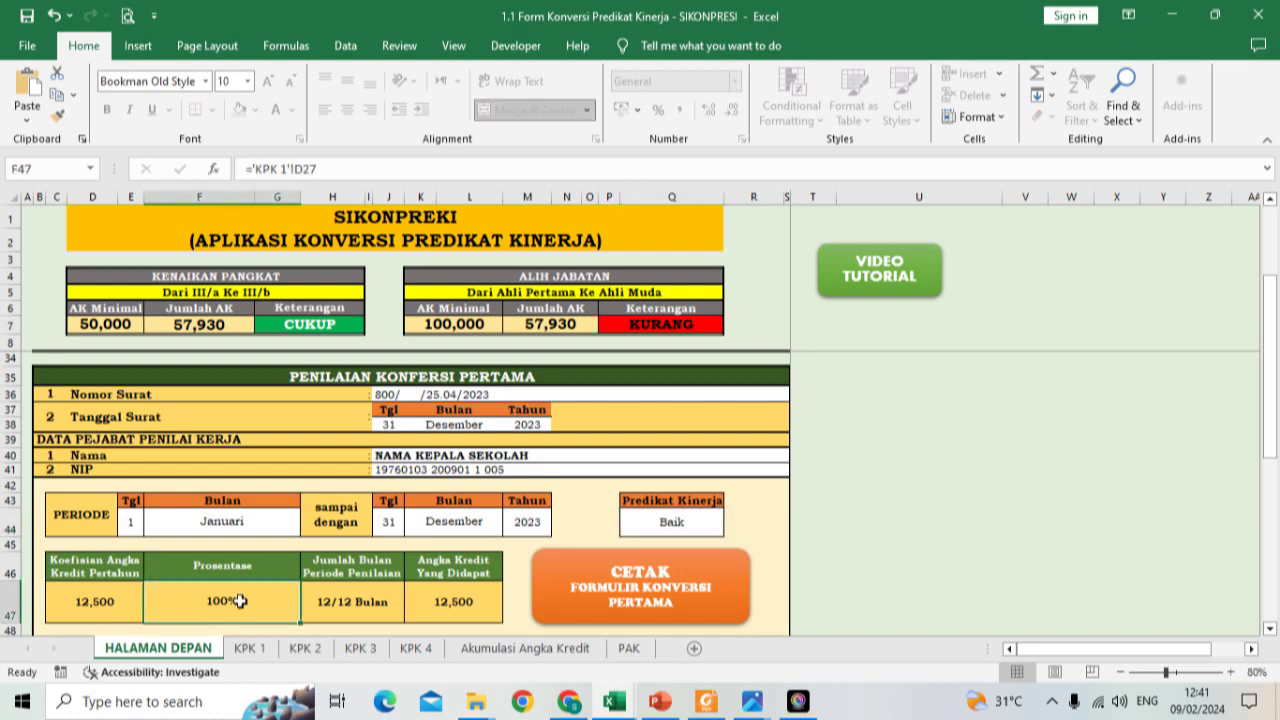
{"action": "left_click", "coordinate": [695, 530]}
{"action": "left_click", "coordinate": [732, 527]}
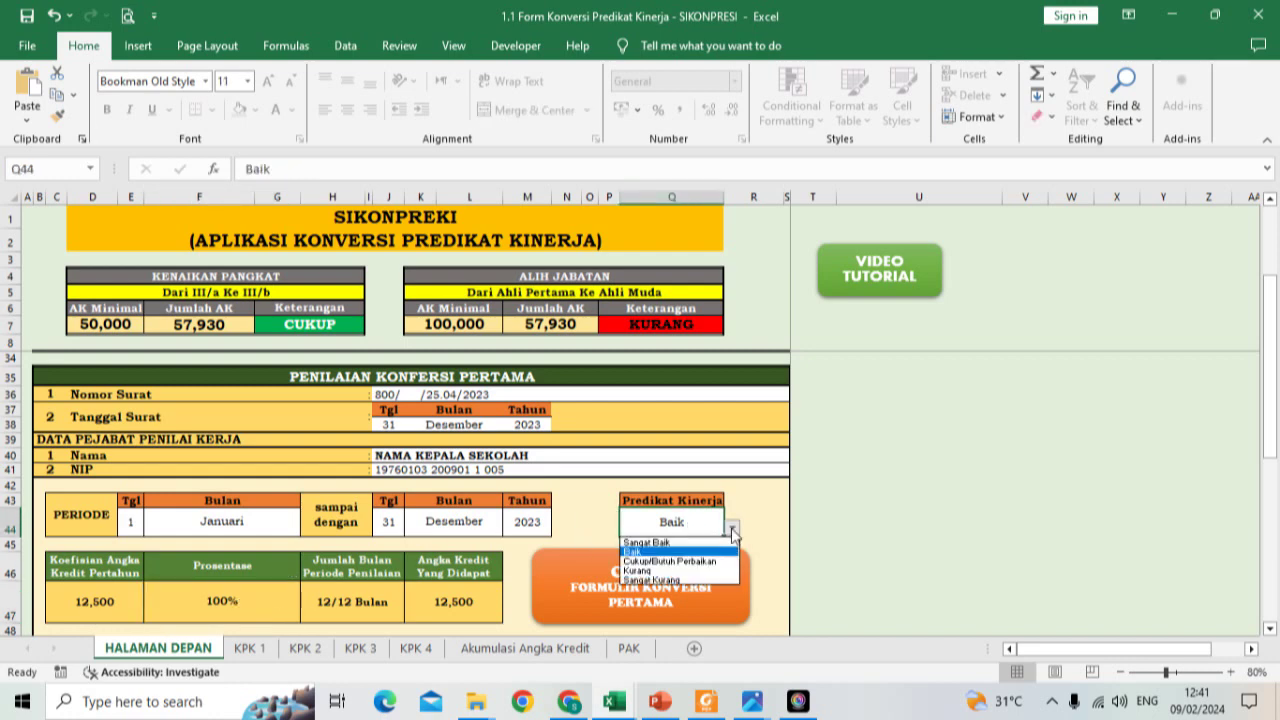
{"action": "left_click", "coordinate": [718, 543]}
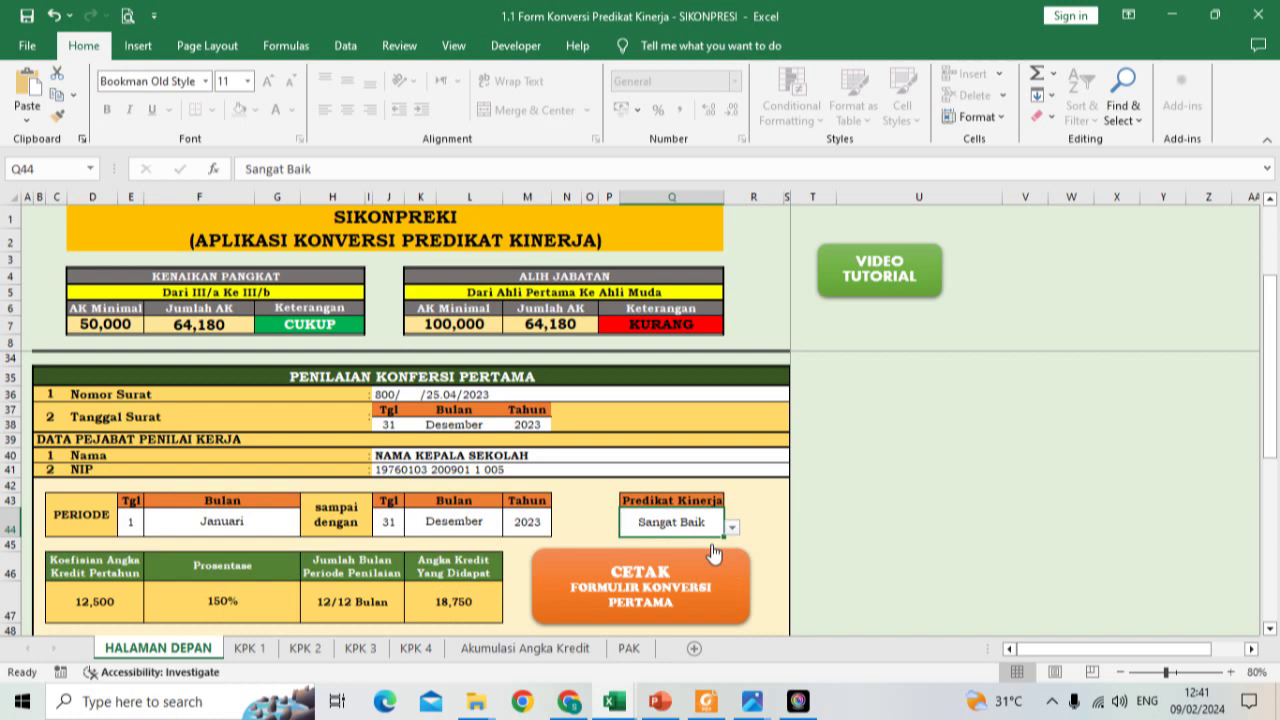
{"action": "left_click", "coordinate": [732, 527]}
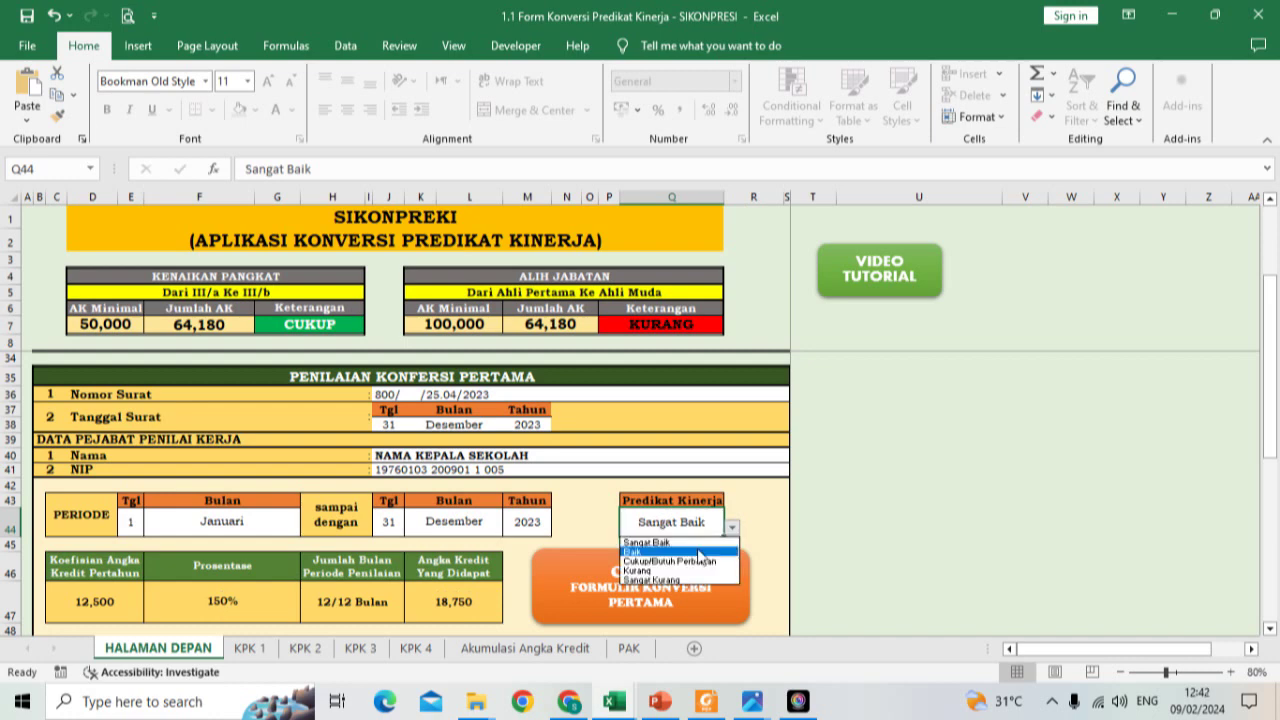
{"action": "left_click", "coordinate": [699, 552]}
Step: Try the ratings Cukup/Butuh Perbaikan, Kurang and Sangat Kurang, then settle on Baik
{"action": "left_click", "coordinate": [732, 527]}
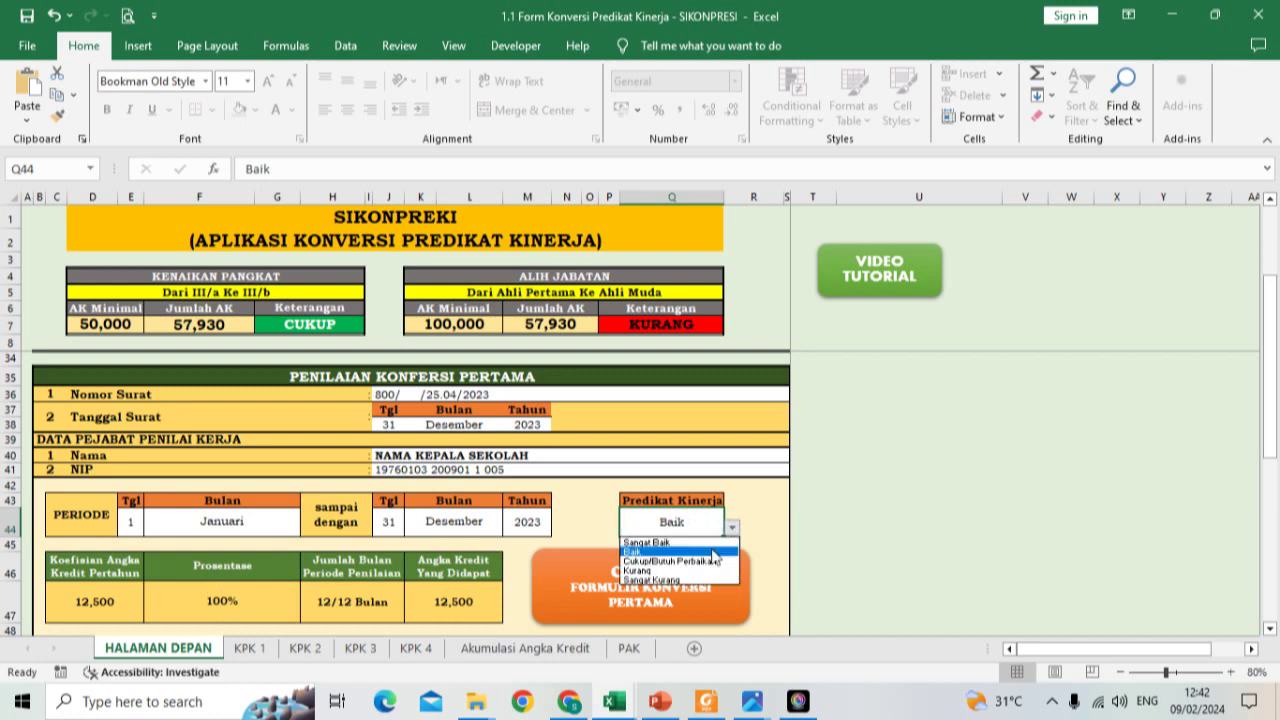
{"action": "left_click", "coordinate": [705, 563]}
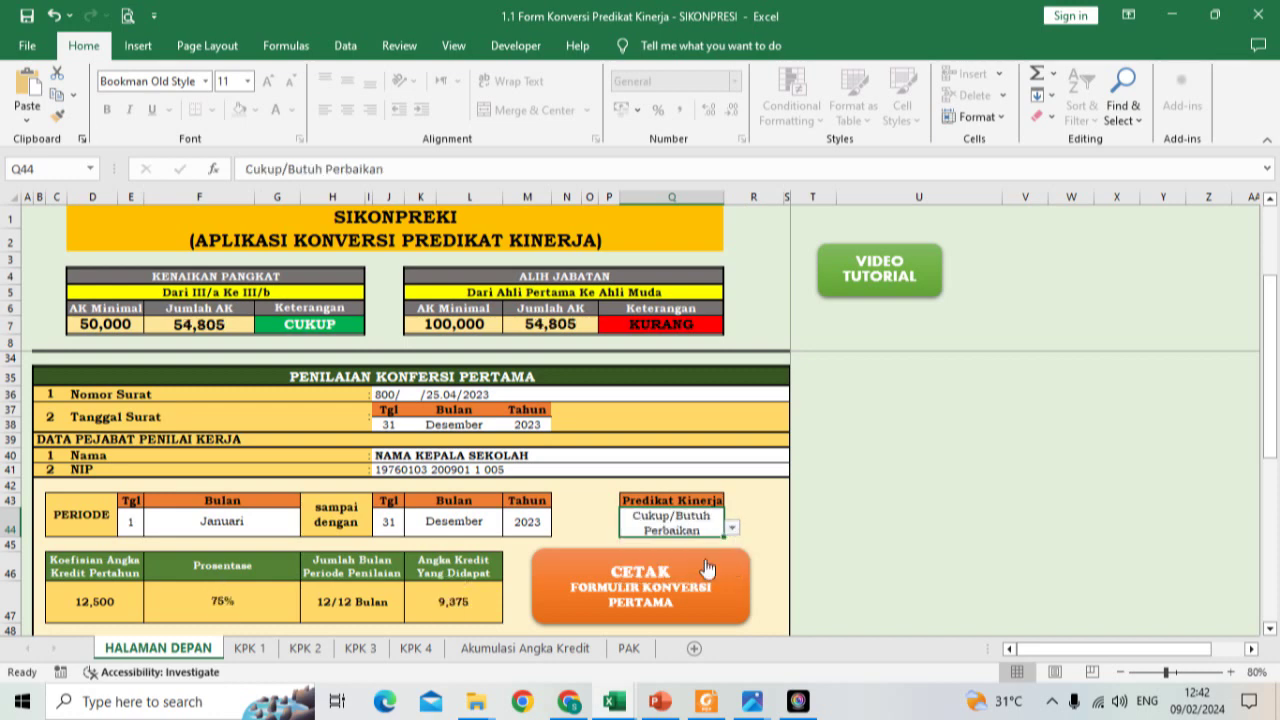
{"action": "left_click", "coordinate": [732, 527]}
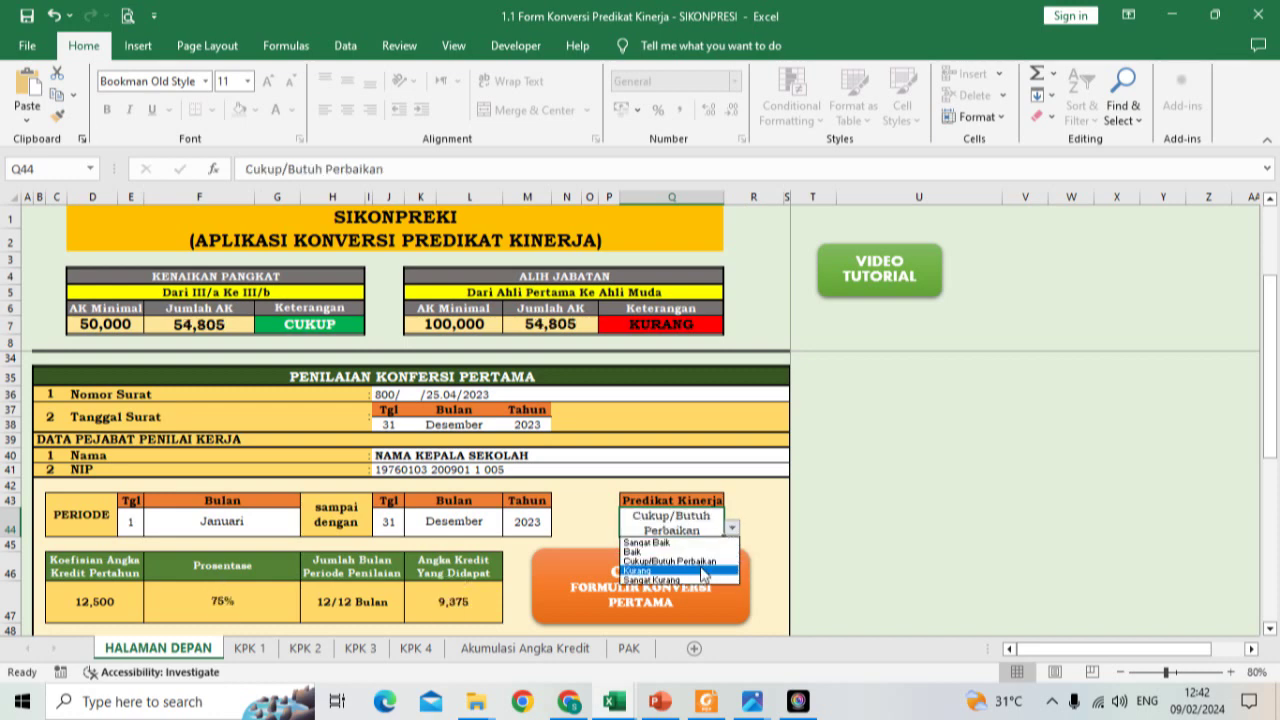
{"action": "left_click", "coordinate": [703, 571]}
{"action": "left_click", "coordinate": [732, 527]}
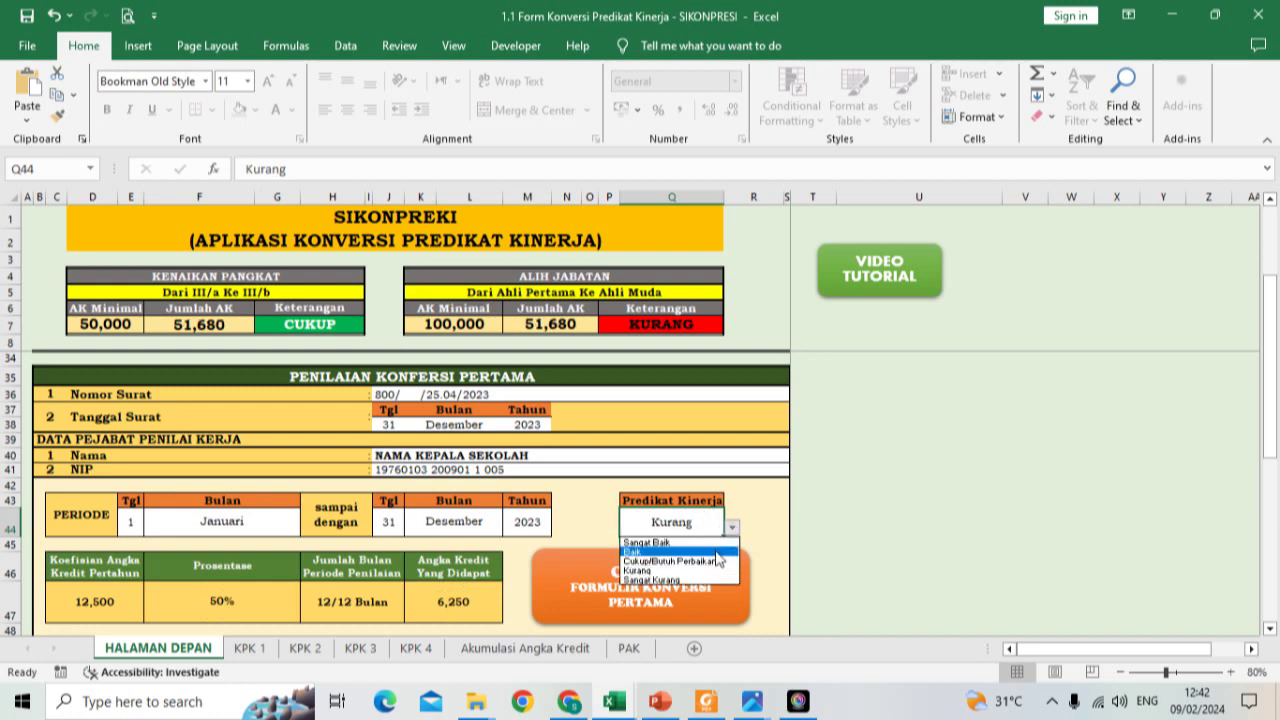
{"action": "left_click", "coordinate": [703, 580]}
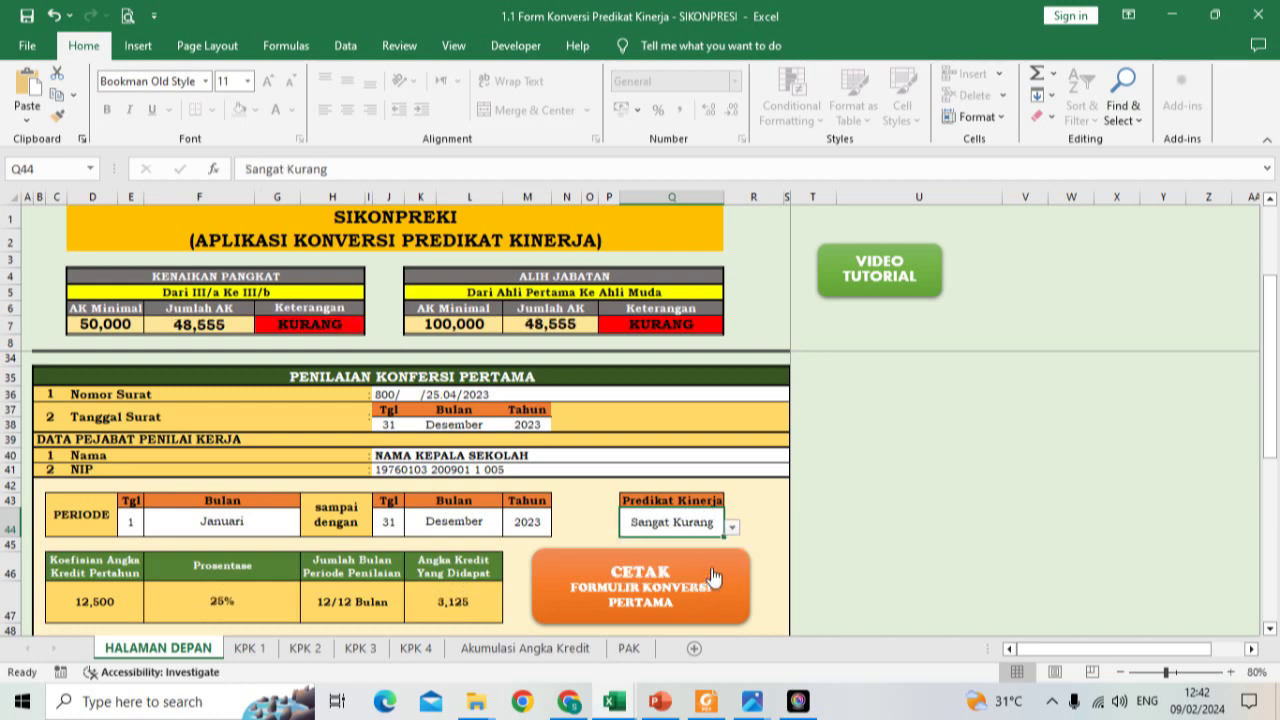
{"action": "left_click", "coordinate": [732, 527]}
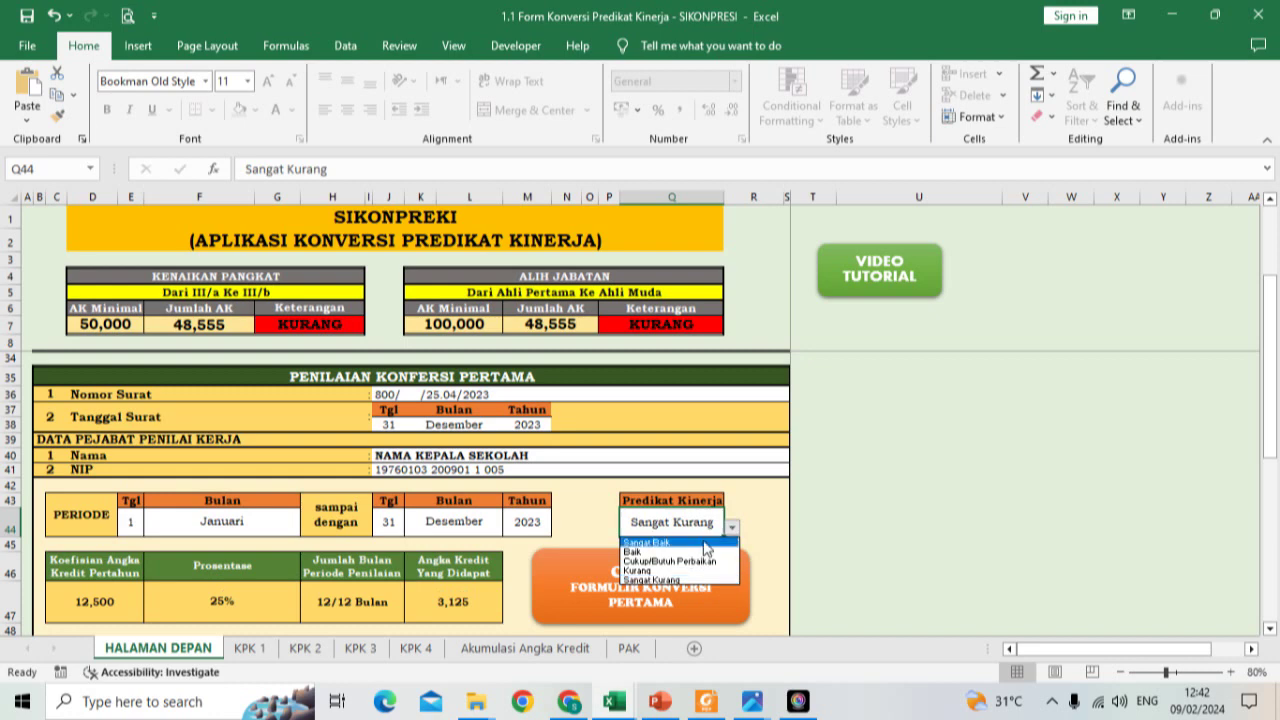
{"action": "left_click", "coordinate": [688, 552]}
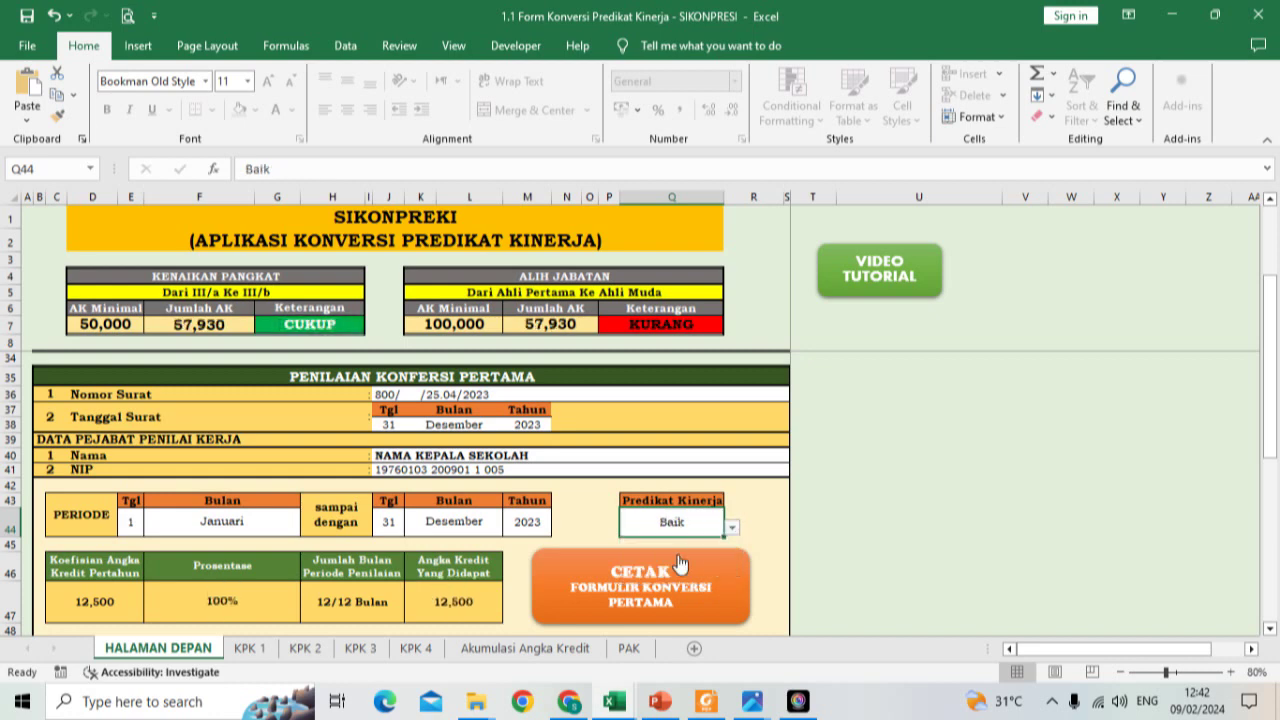
Step: Check the period month cells F44 and K44 and review the 57,930 totals and CUKUP result
{"action": "left_click", "coordinate": [230, 533]}
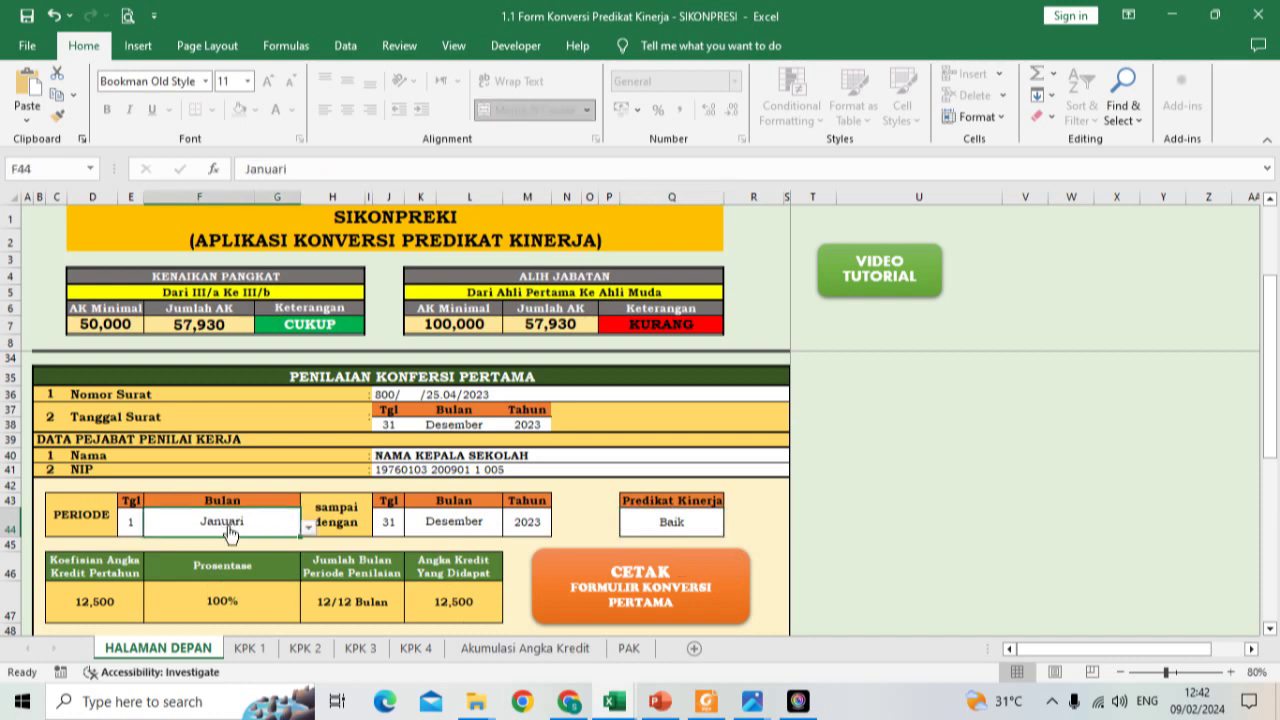
{"action": "left_click", "coordinate": [467, 524]}
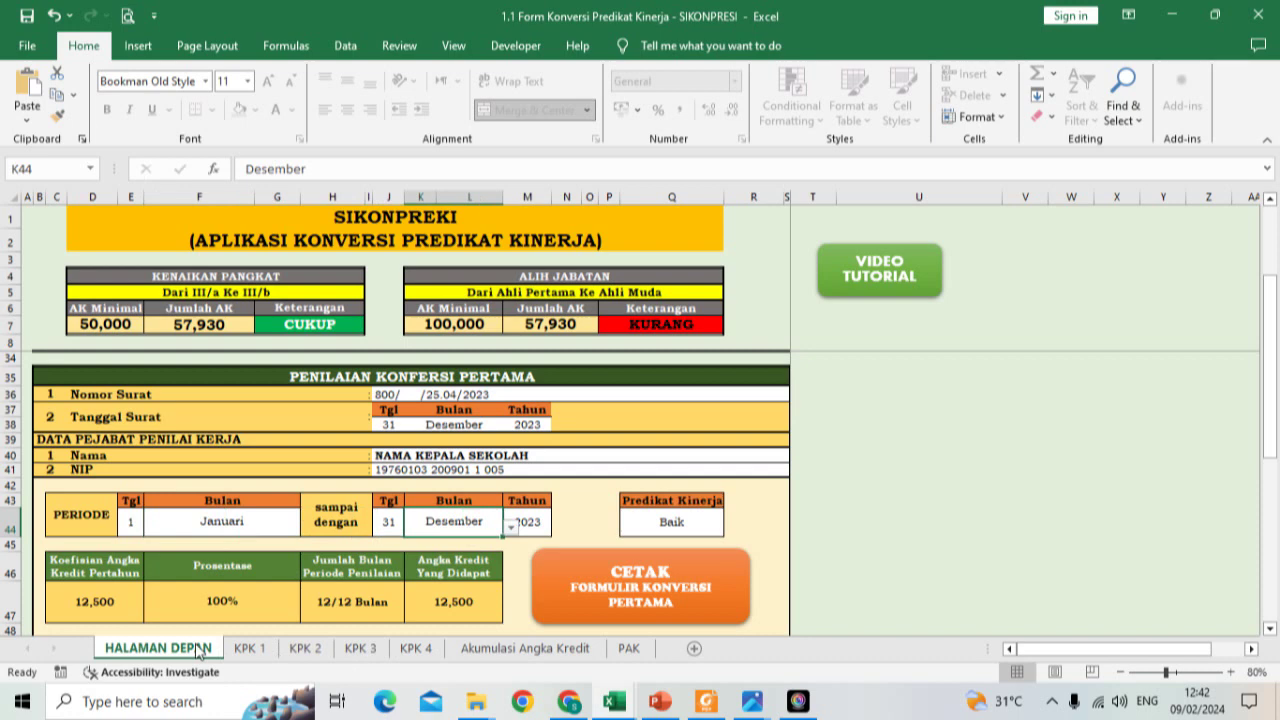
{"action": "scroll", "coordinate": [464, 610], "scroll_direction": "up", "scroll_amount": 1}
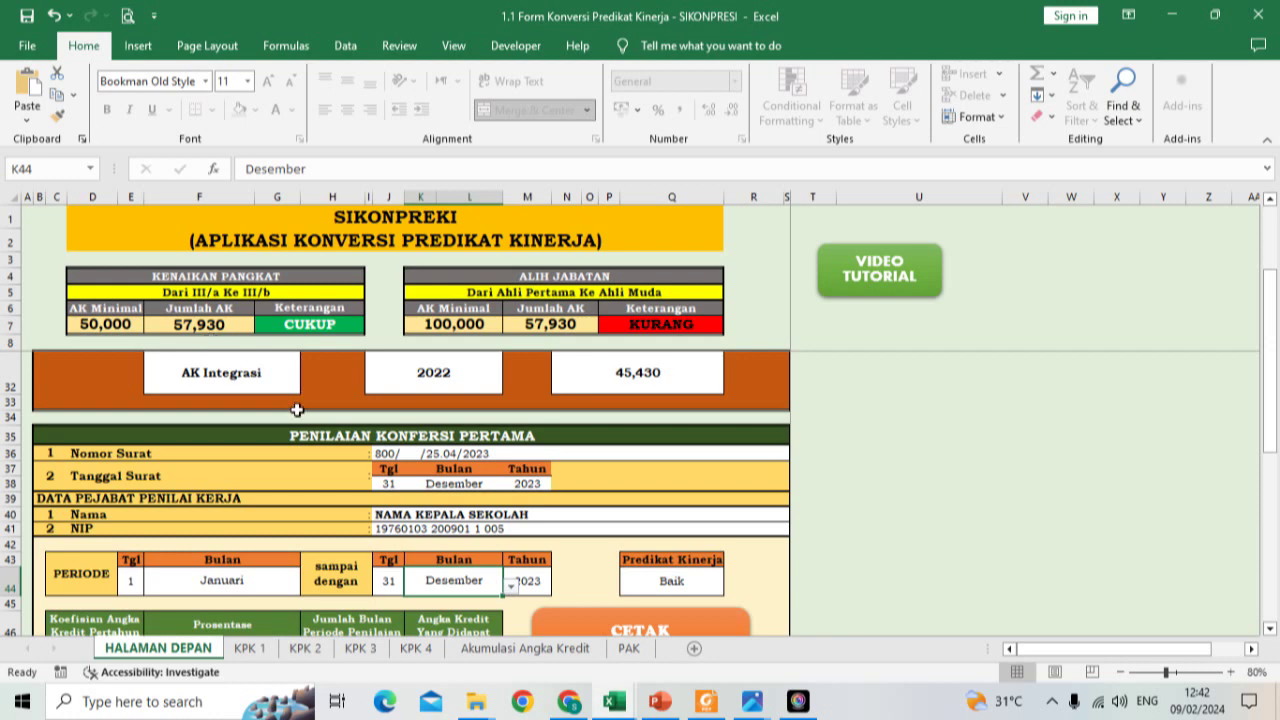
{"action": "scroll", "coordinate": [295, 409], "scroll_direction": "down", "scroll_amount": 1}
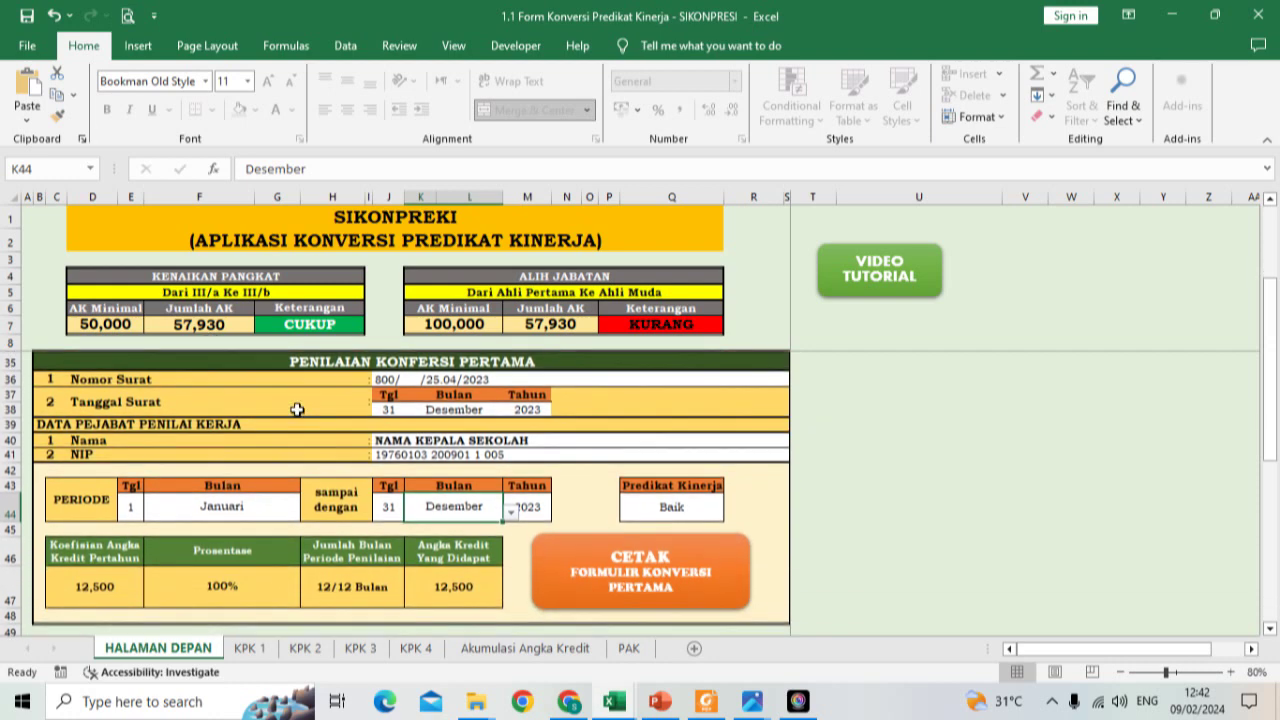
{"action": "scroll", "coordinate": [297, 409], "scroll_direction": "down", "scroll_amount": 2}
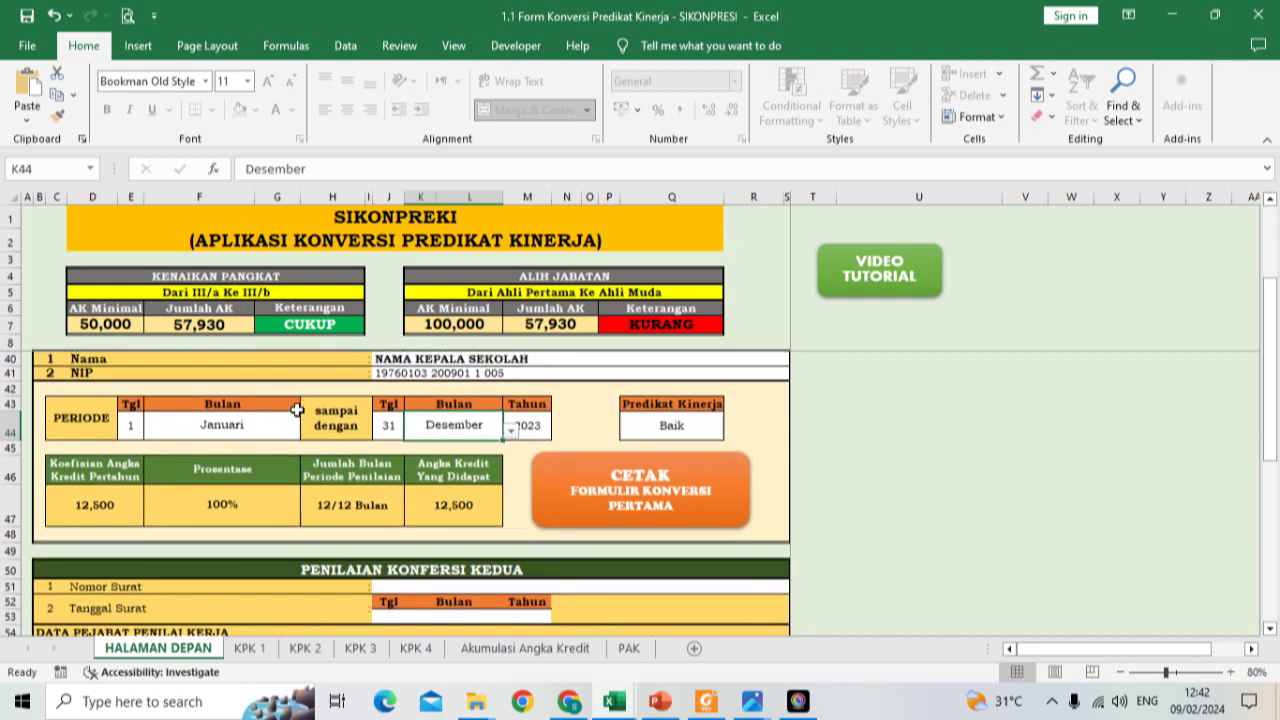
{"action": "scroll", "coordinate": [357, 580], "scroll_direction": "down", "scroll_amount": 1}
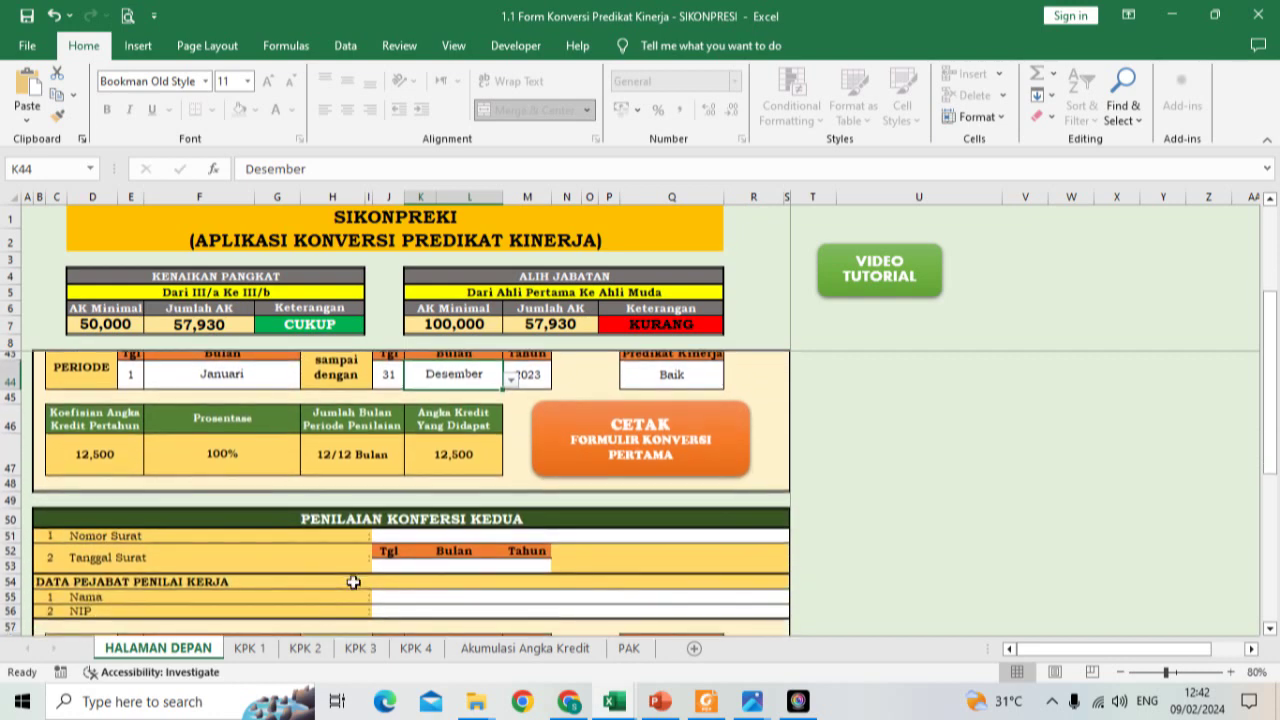
{"action": "scroll", "coordinate": [360, 580], "scroll_direction": "up", "scroll_amount": 2}
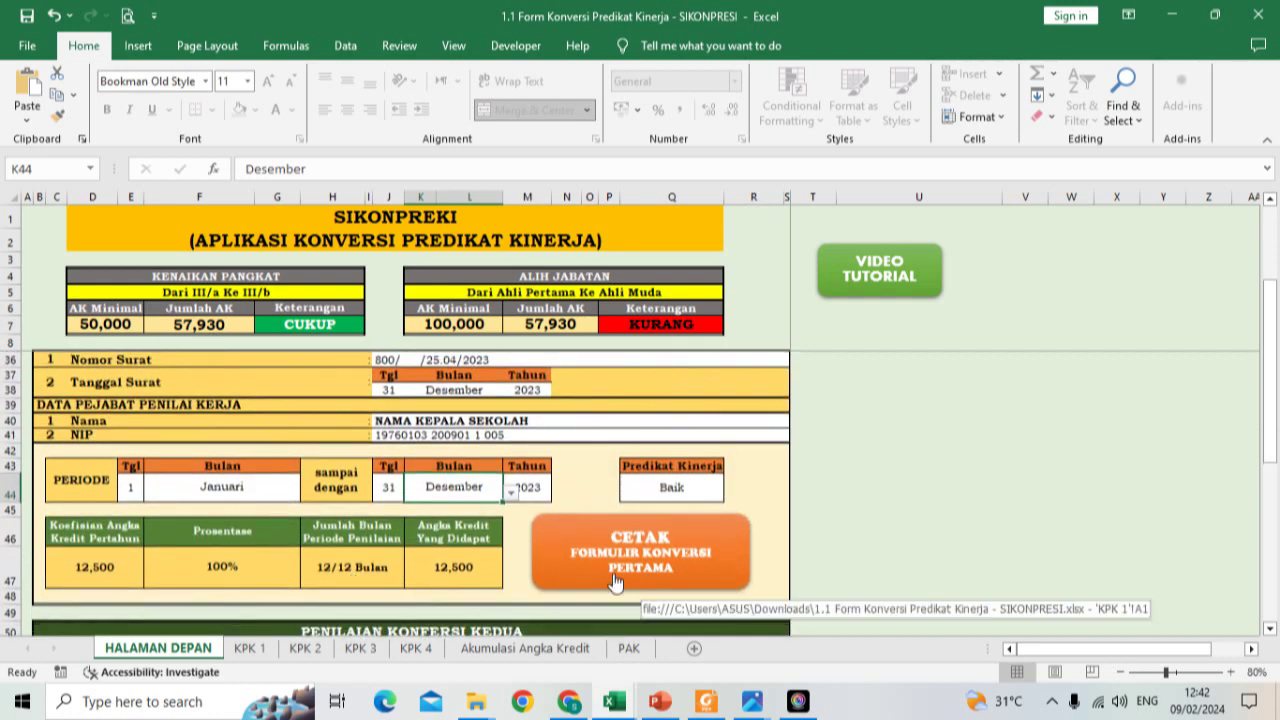
Step: Print the KPK 1 conversion form showing Baik and 12,500 credits, then return to HALAMAN DEPAN
{"action": "left_click", "coordinate": [615, 583]}
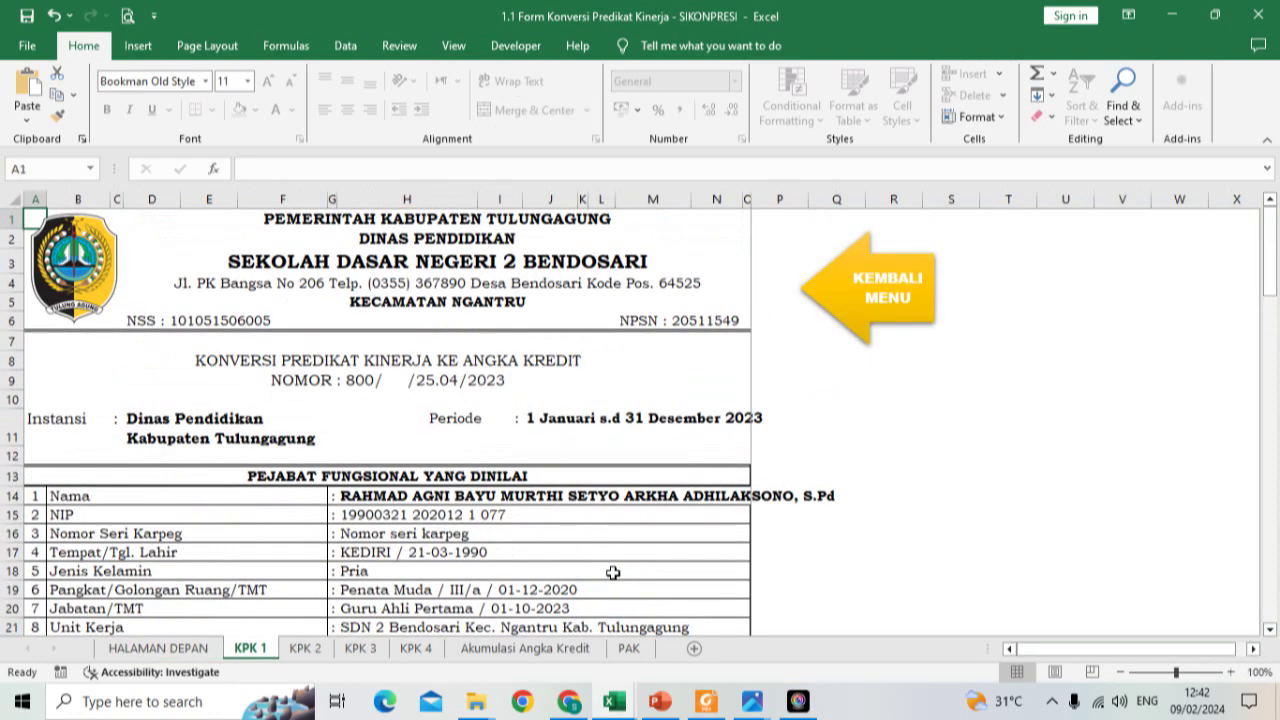
{"action": "scroll", "coordinate": [545, 452], "scroll_direction": "down", "scroll_amount": 2}
{"action": "key", "text": "ctrl+p"}
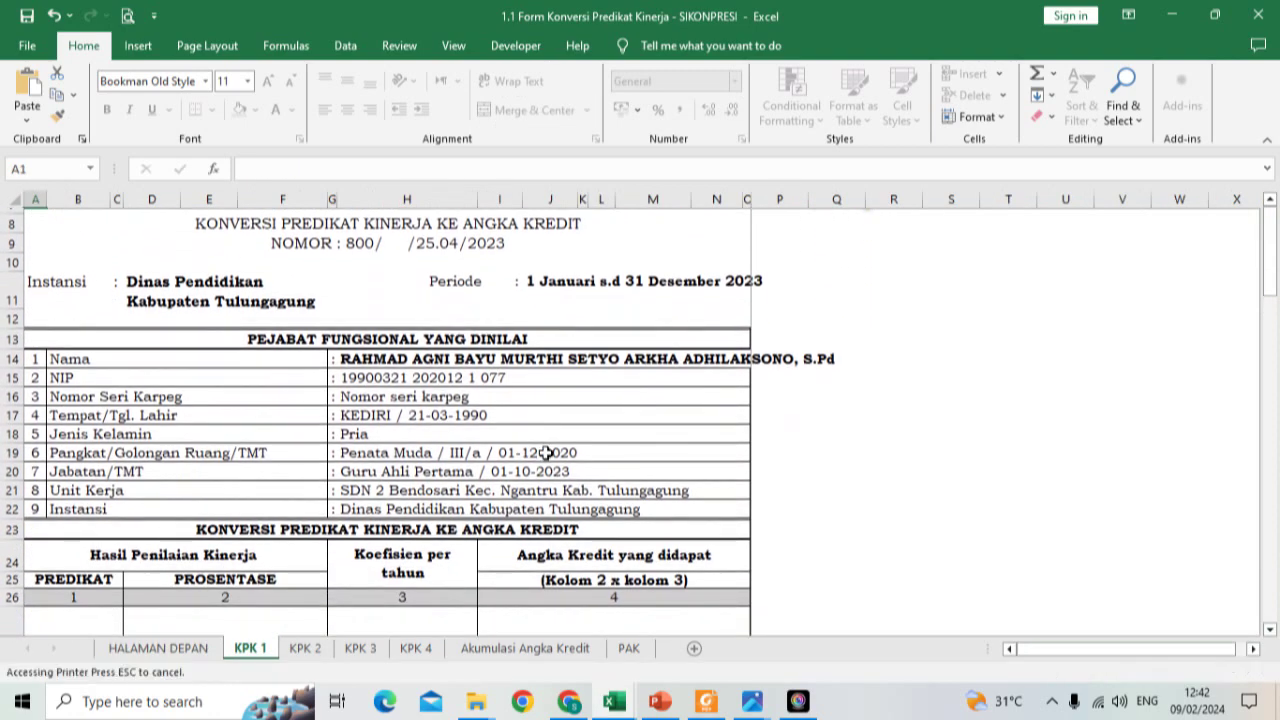
{"action": "scroll", "coordinate": [476, 443], "scroll_direction": "down", "scroll_amount": 1}
{"action": "left_click", "coordinate": [476, 443]}
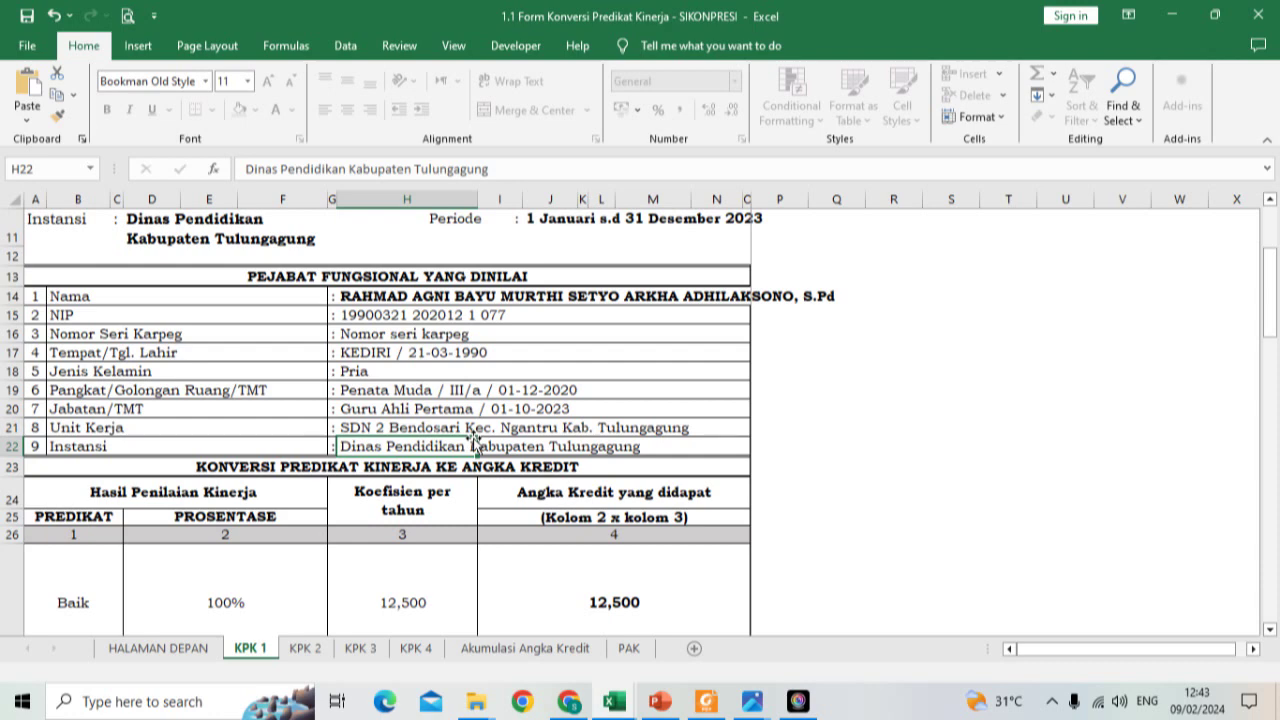
{"action": "scroll", "coordinate": [476, 443], "scroll_direction": "up", "scroll_amount": 3}
{"action": "scroll", "coordinate": [476, 443], "scroll_direction": "down", "scroll_amount": 5}
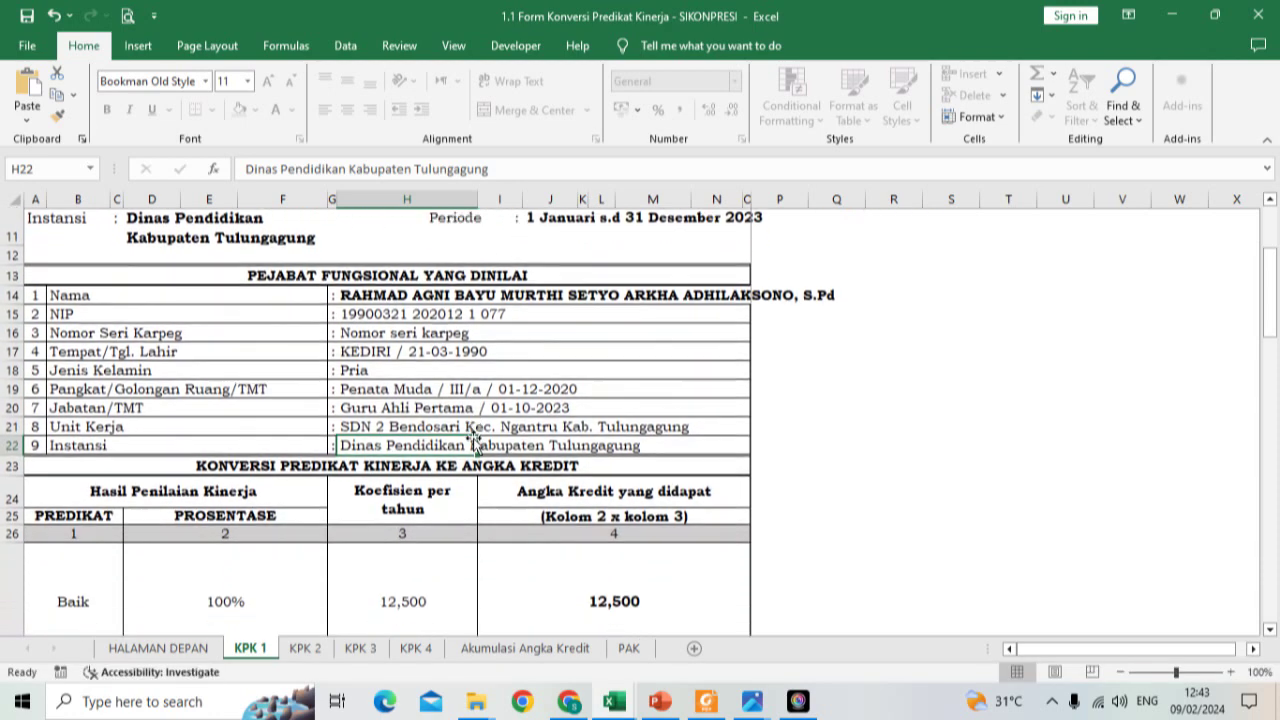
{"action": "scroll", "coordinate": [473, 437], "scroll_direction": "down", "scroll_amount": 3}
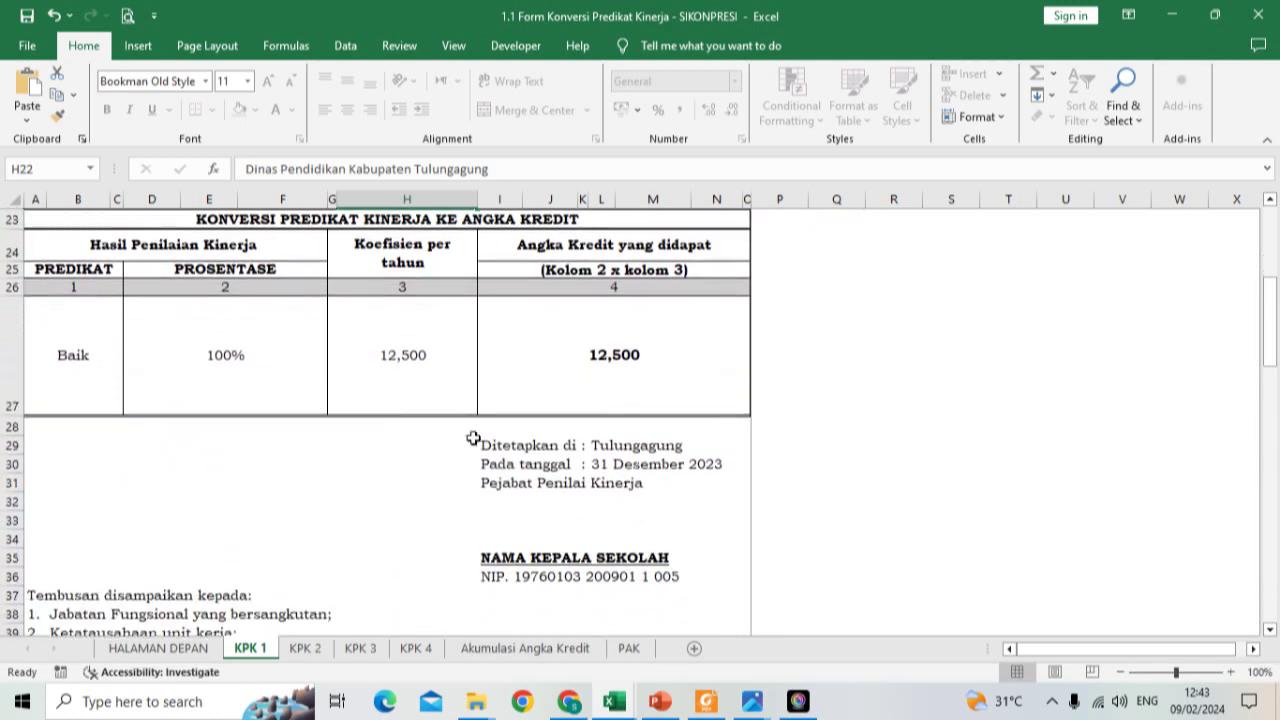
{"action": "scroll", "coordinate": [473, 437], "scroll_direction": "up", "scroll_amount": 1}
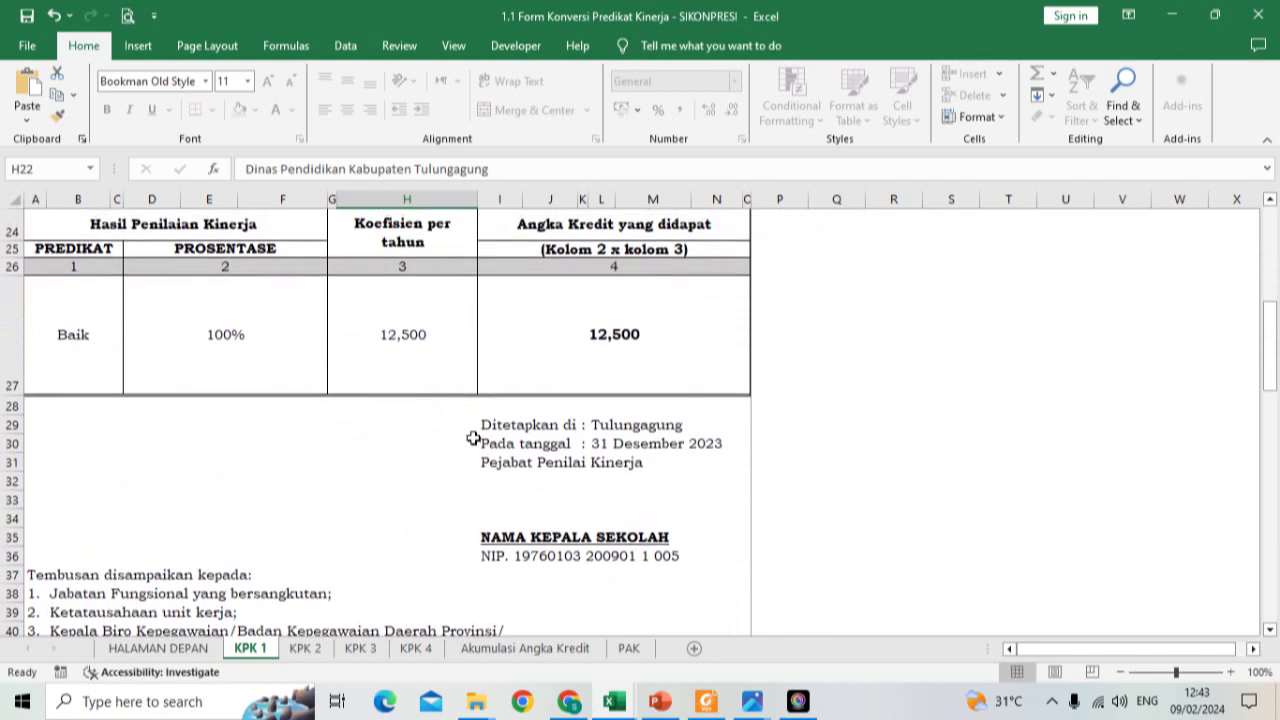
{"action": "scroll", "coordinate": [473, 437], "scroll_direction": "up", "scroll_amount": 3}
{"action": "scroll", "coordinate": [473, 437], "scroll_direction": "up", "scroll_amount": 3}
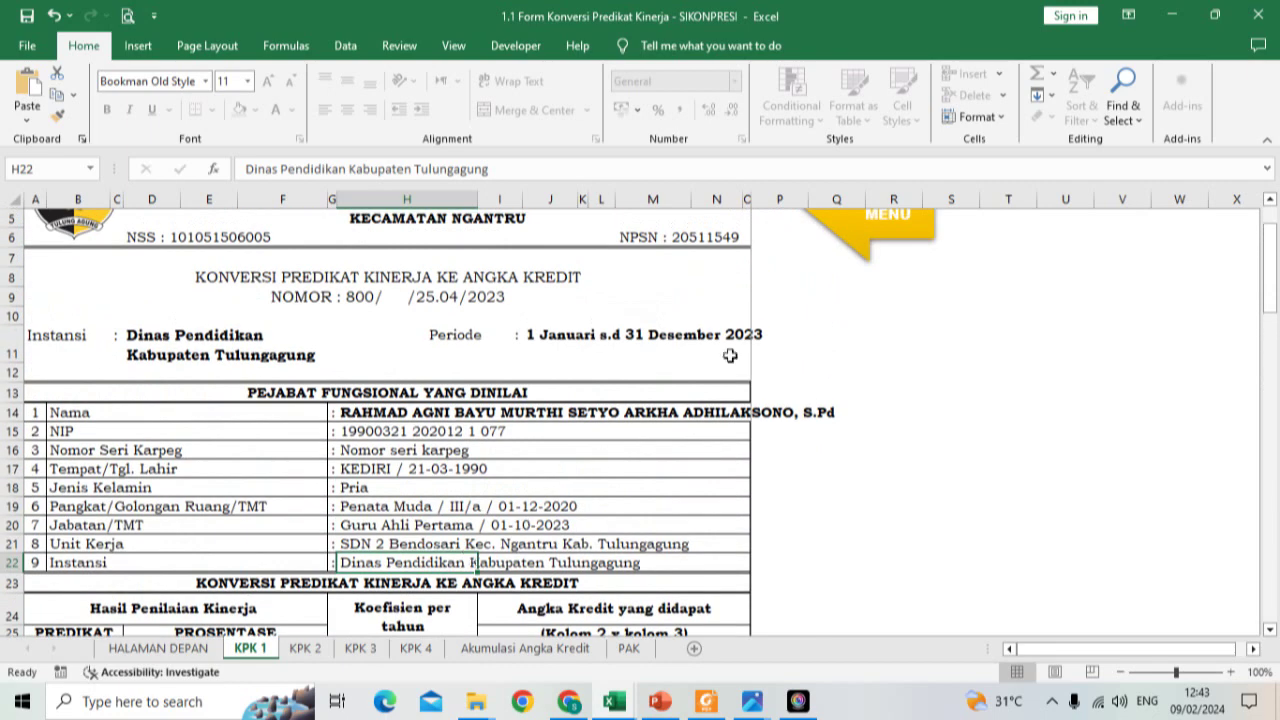
{"action": "left_click", "coordinate": [862, 259]}
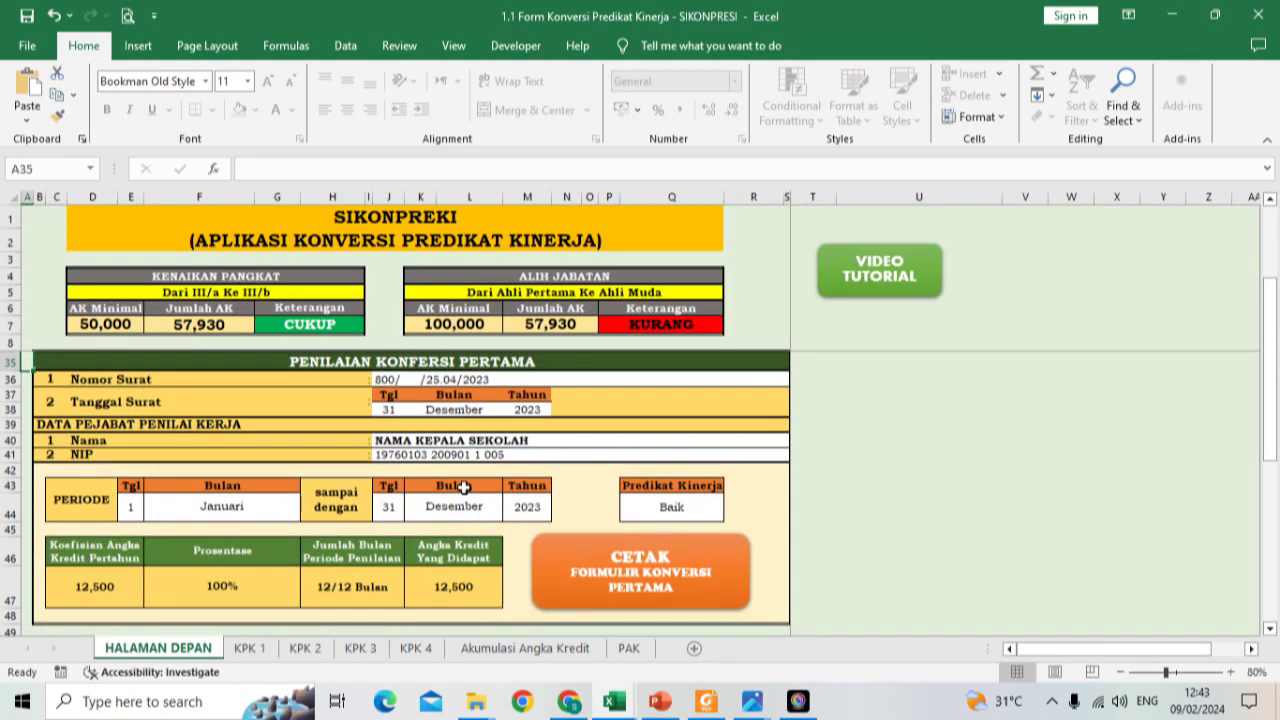
Step: Enter 800/ /25.06/2024 as the final accumulation assessment's letter number
{"action": "scroll", "coordinate": [463, 487], "scroll_direction": "down", "scroll_amount": 9}
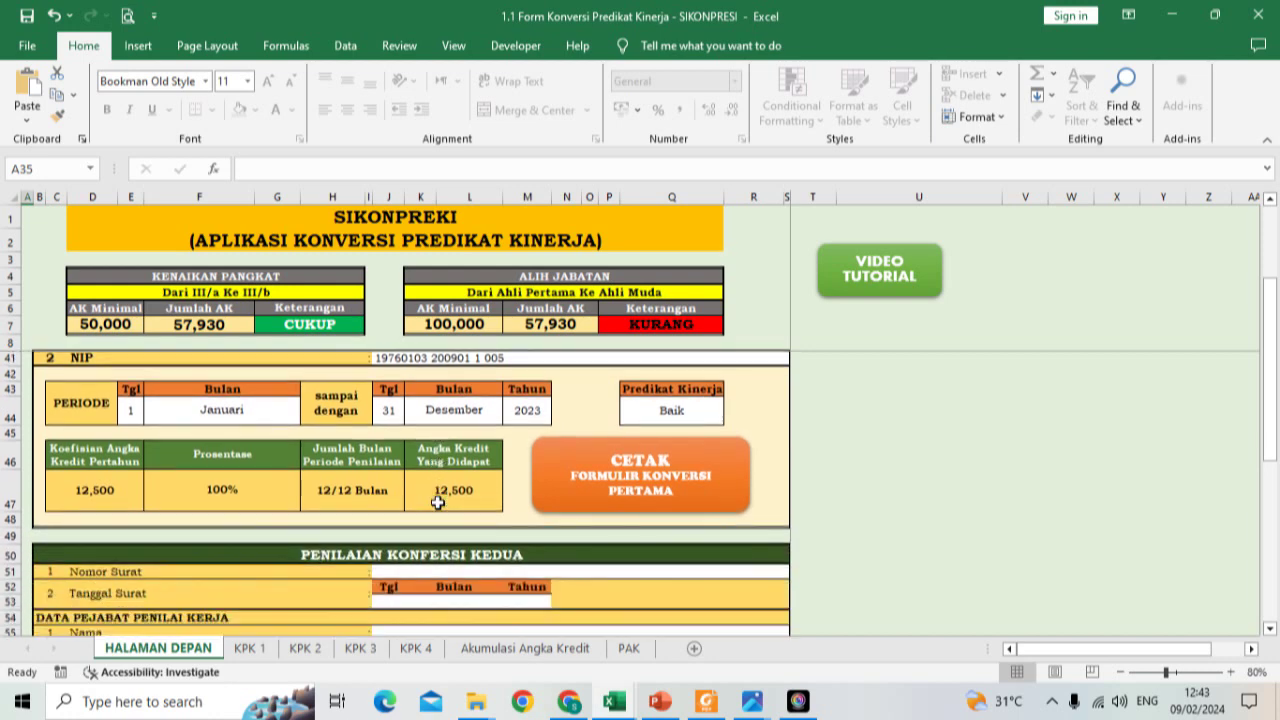
{"action": "scroll", "coordinate": [437, 502], "scroll_direction": "down", "scroll_amount": 5}
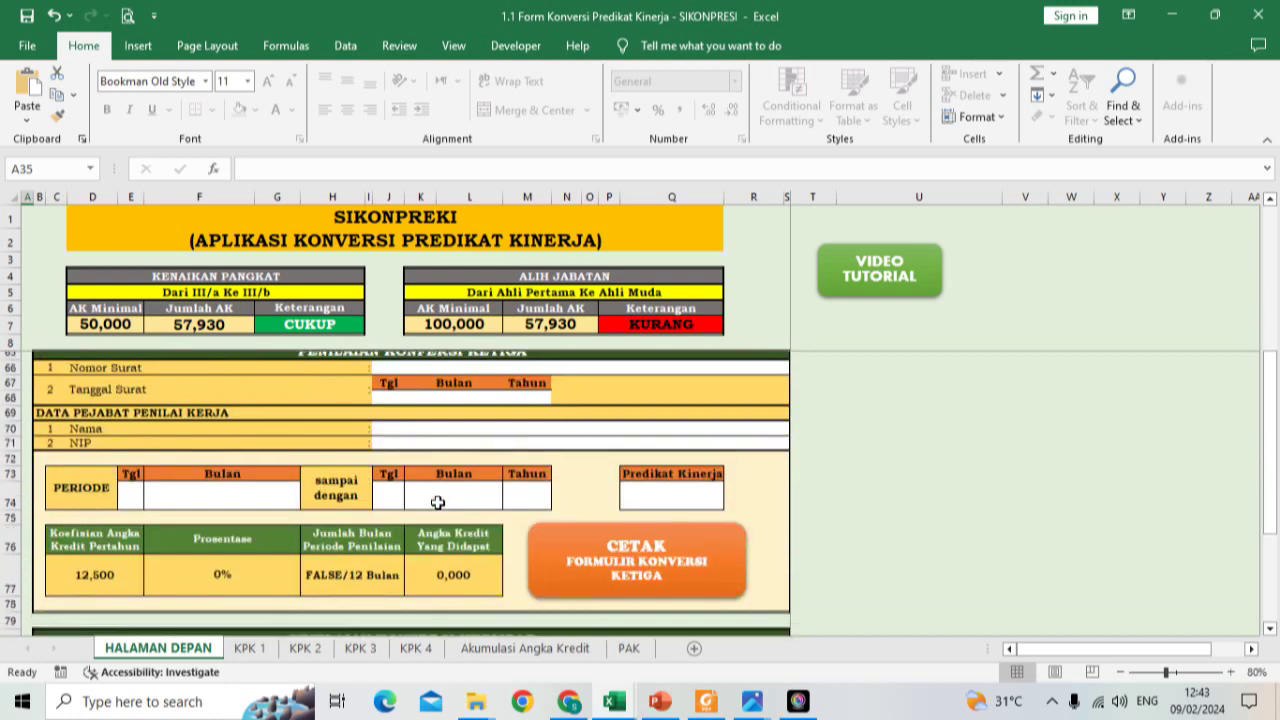
{"action": "scroll", "coordinate": [437, 502], "scroll_direction": "down", "scroll_amount": 5}
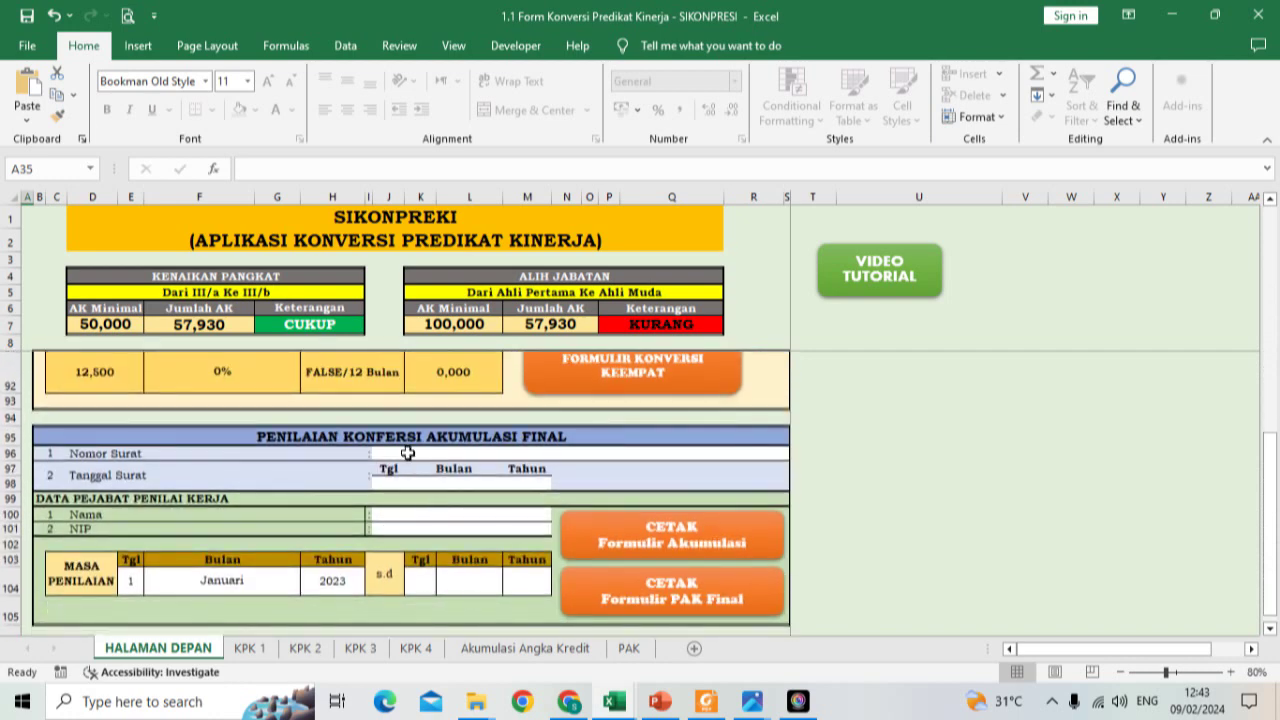
{"action": "left_click", "coordinate": [415, 453]}
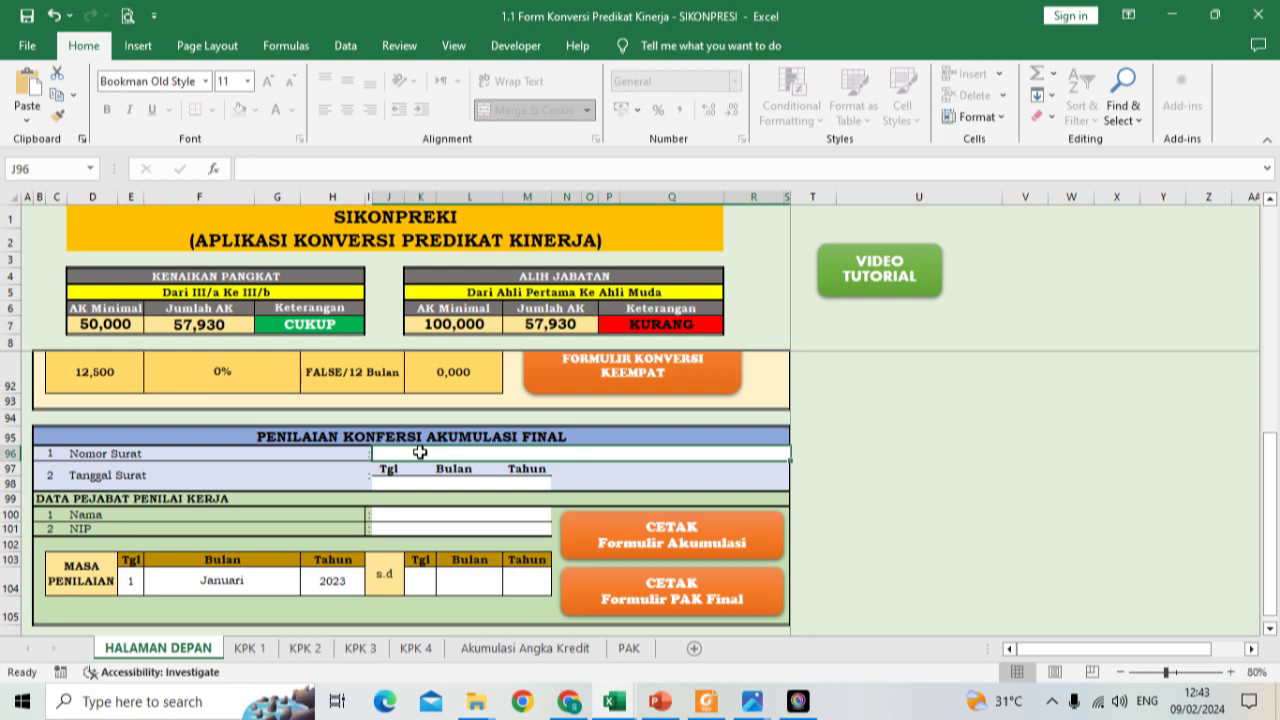
{"action": "type", "text": "800/"}
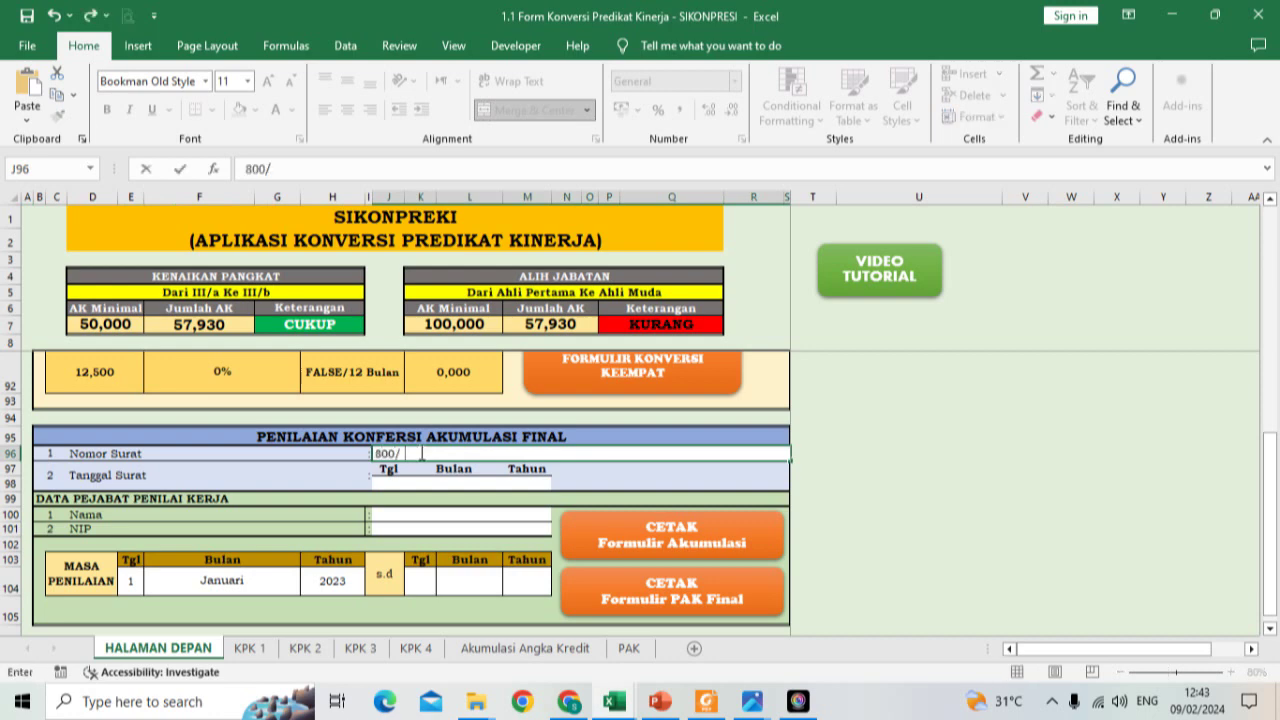
{"action": "type", "text": "   /25.06/200"}
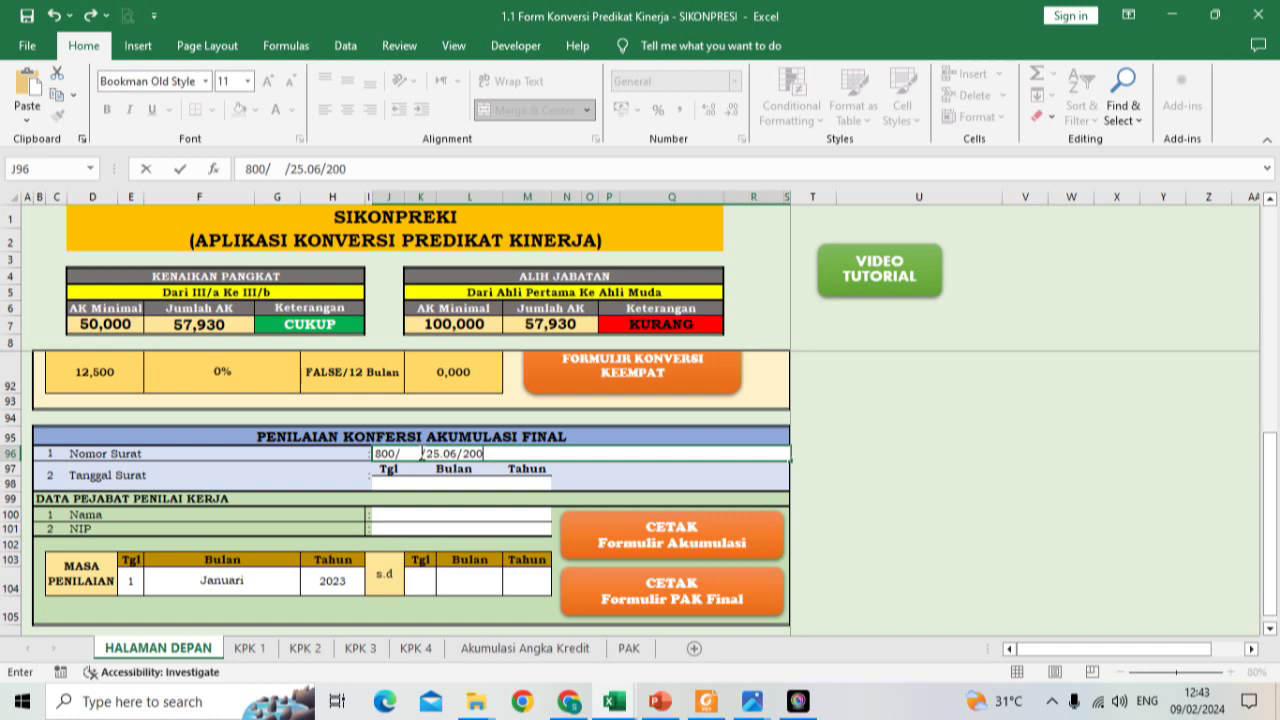
{"action": "key", "text": "BackSpace"}
{"action": "type", "text": "1"}
{"action": "type", "text": "4"}
{"action": "key", "text": "BackSpace"}
{"action": "key", "text": "BackSpace"}
{"action": "type", "text": "24"}
{"action": "left_click", "coordinate": [400, 484]}
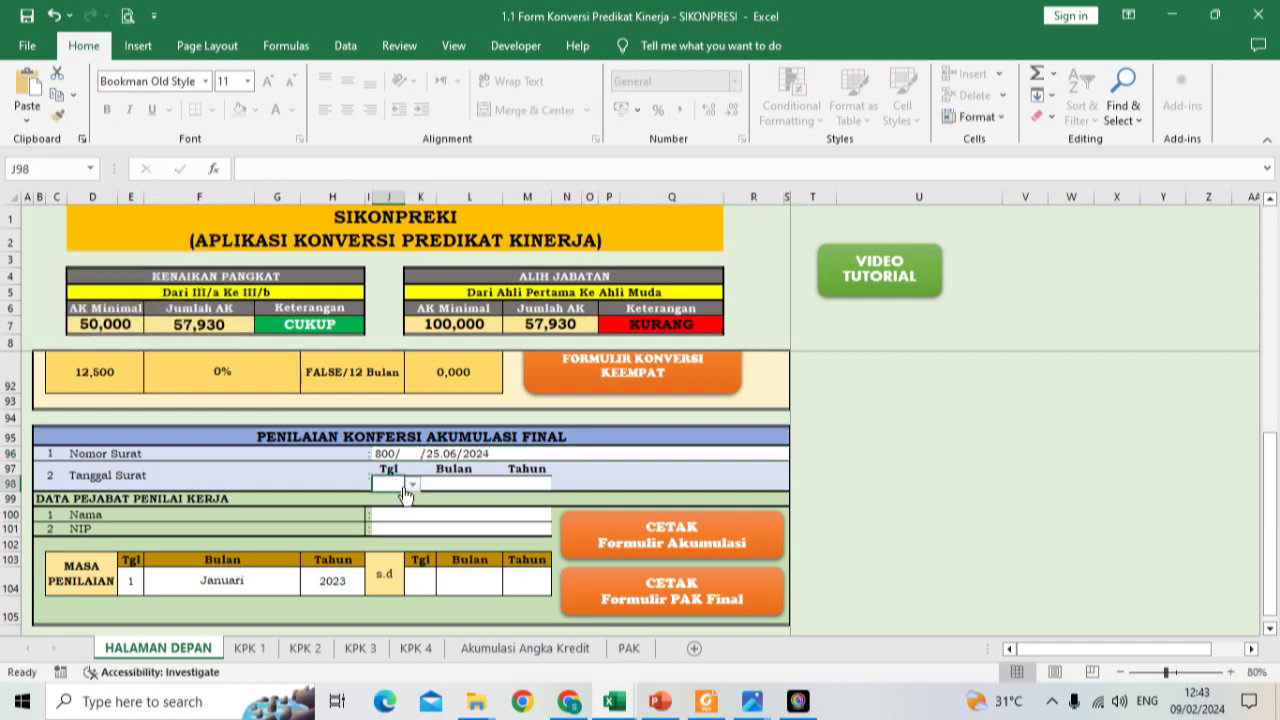
Step: Set the final accumulation letter date to 7 Februari 2024 using the day, month and year dropdowns
{"action": "left_click", "coordinate": [412, 487]}
{"action": "left_click_drag", "start_coordinate": [411, 513], "coordinate": [411, 518]}
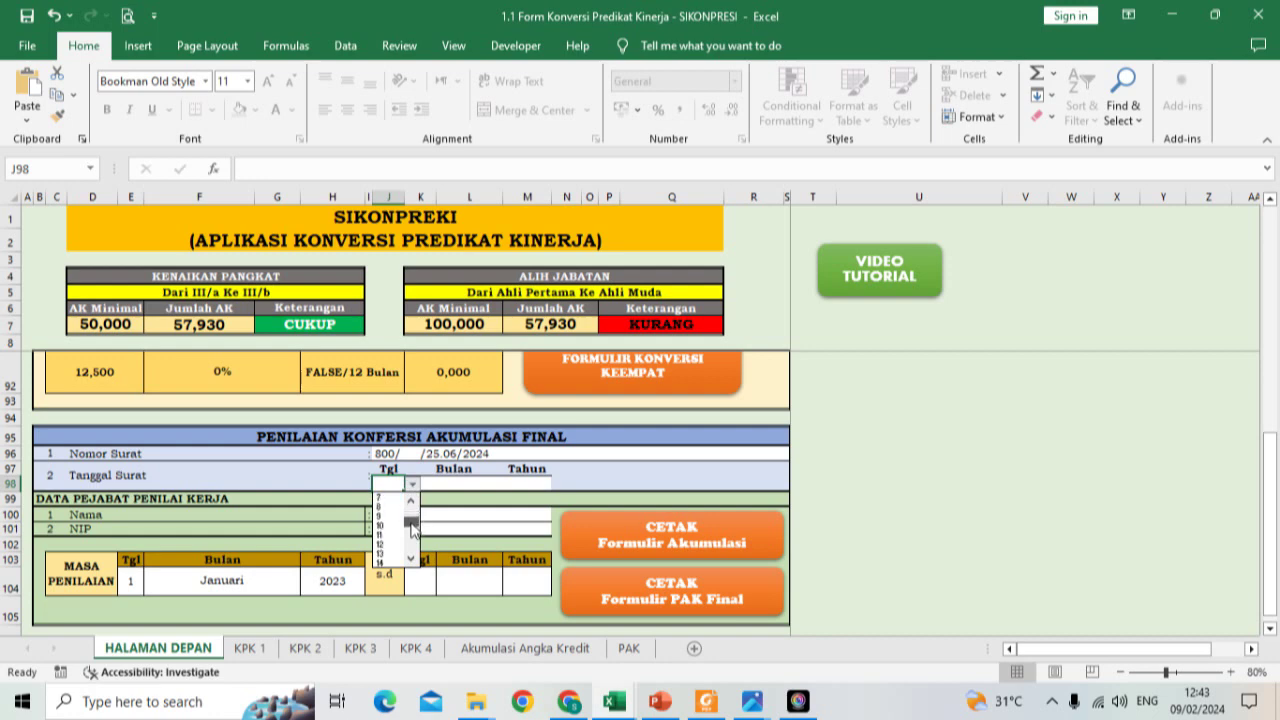
{"action": "left_click", "coordinate": [393, 536]}
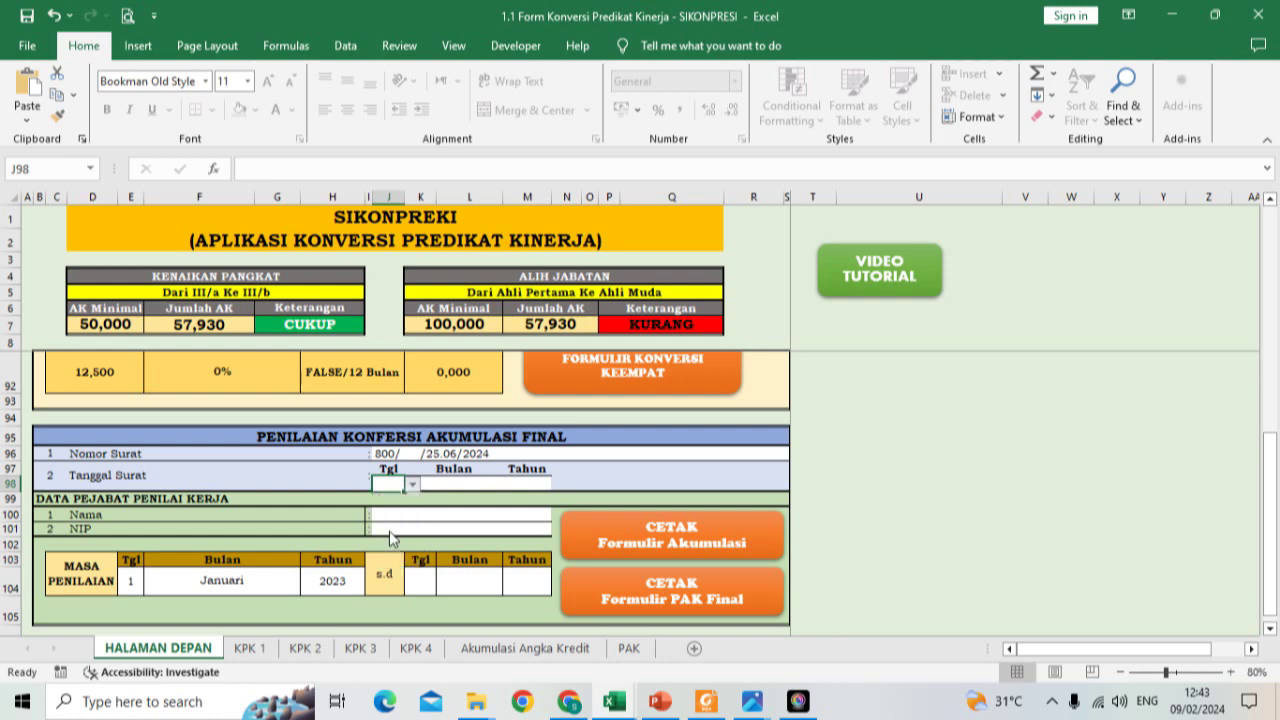
{"action": "left_click", "coordinate": [443, 471]}
{"action": "left_click", "coordinate": [455, 485]}
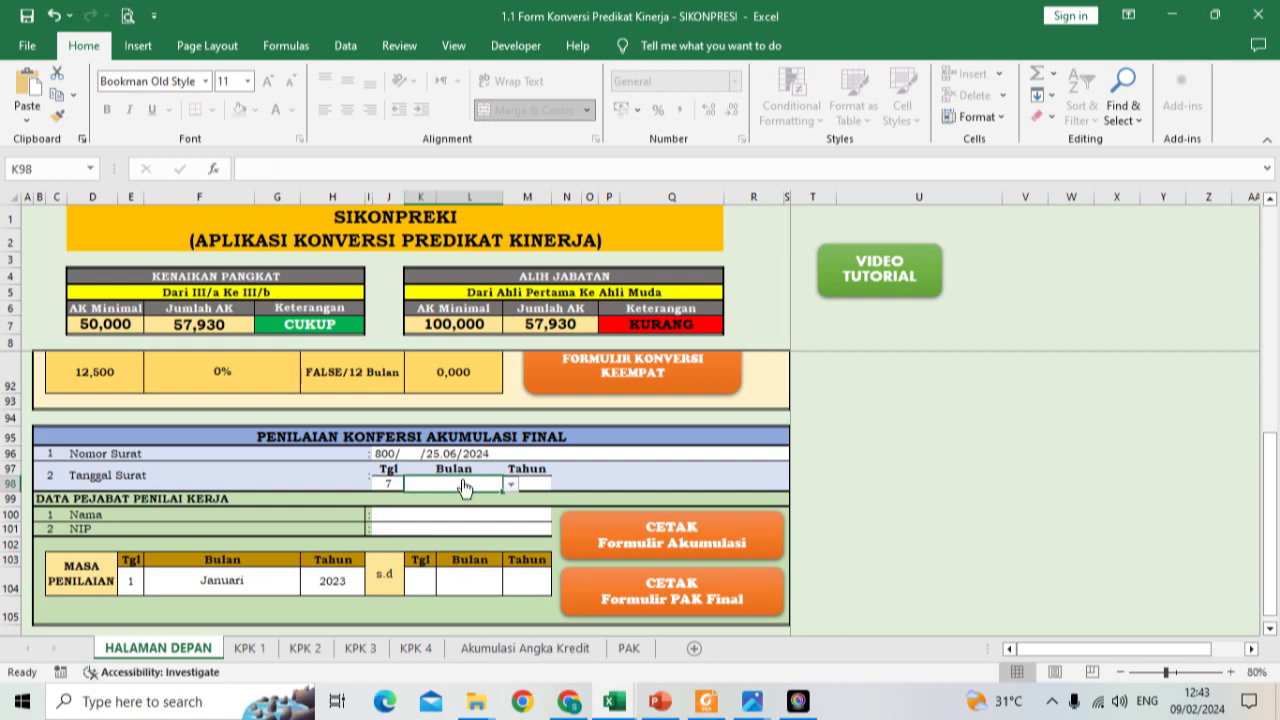
{"action": "left_click", "coordinate": [510, 484]}
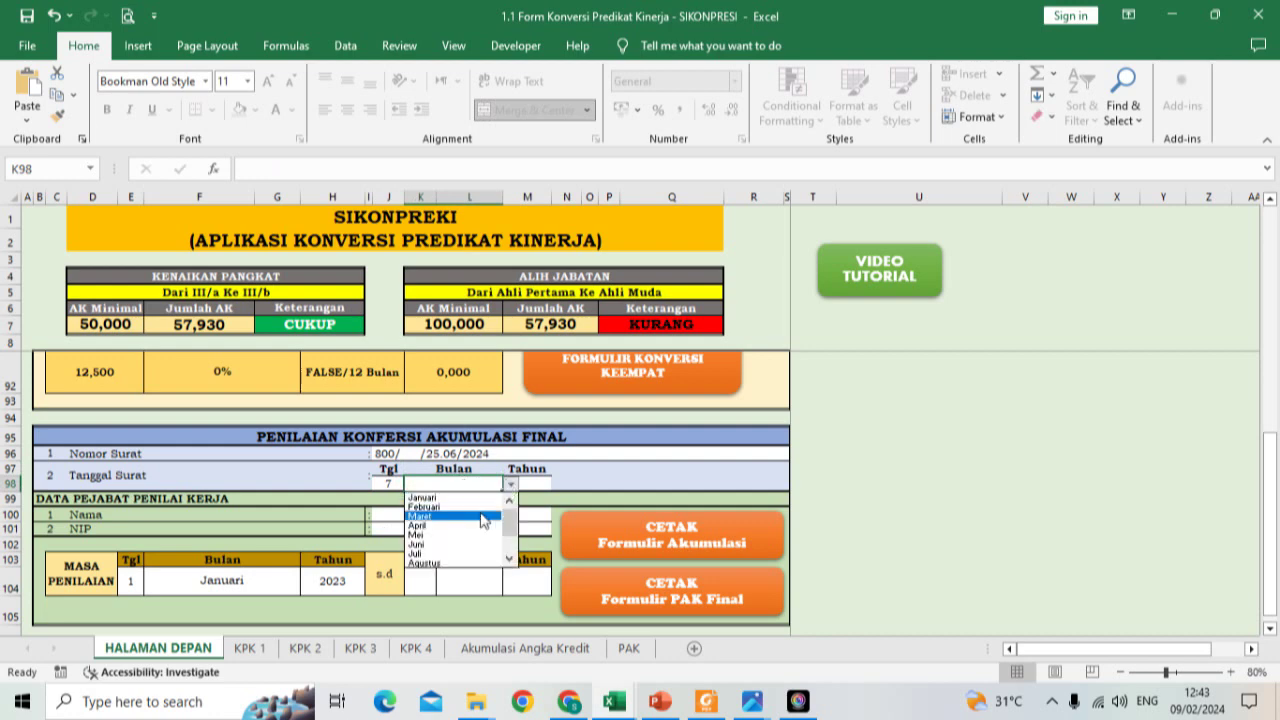
{"action": "left_click", "coordinate": [441, 506]}
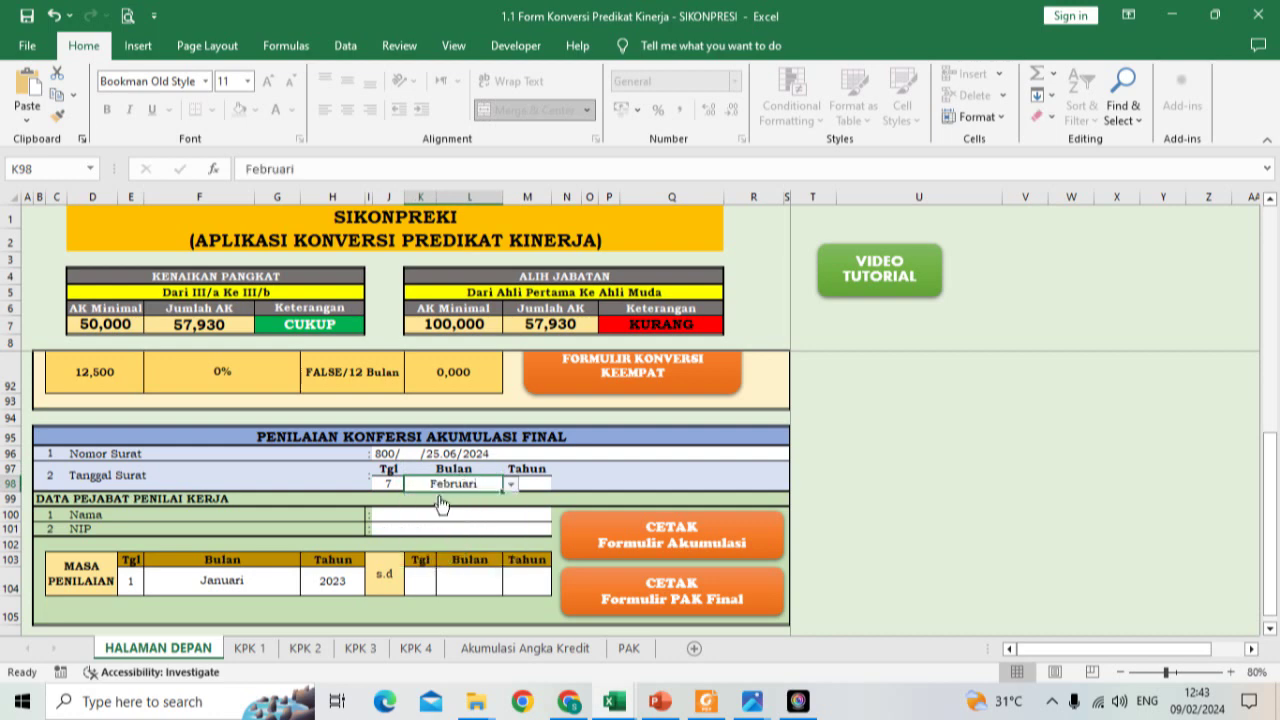
{"action": "left_click", "coordinate": [532, 487]}
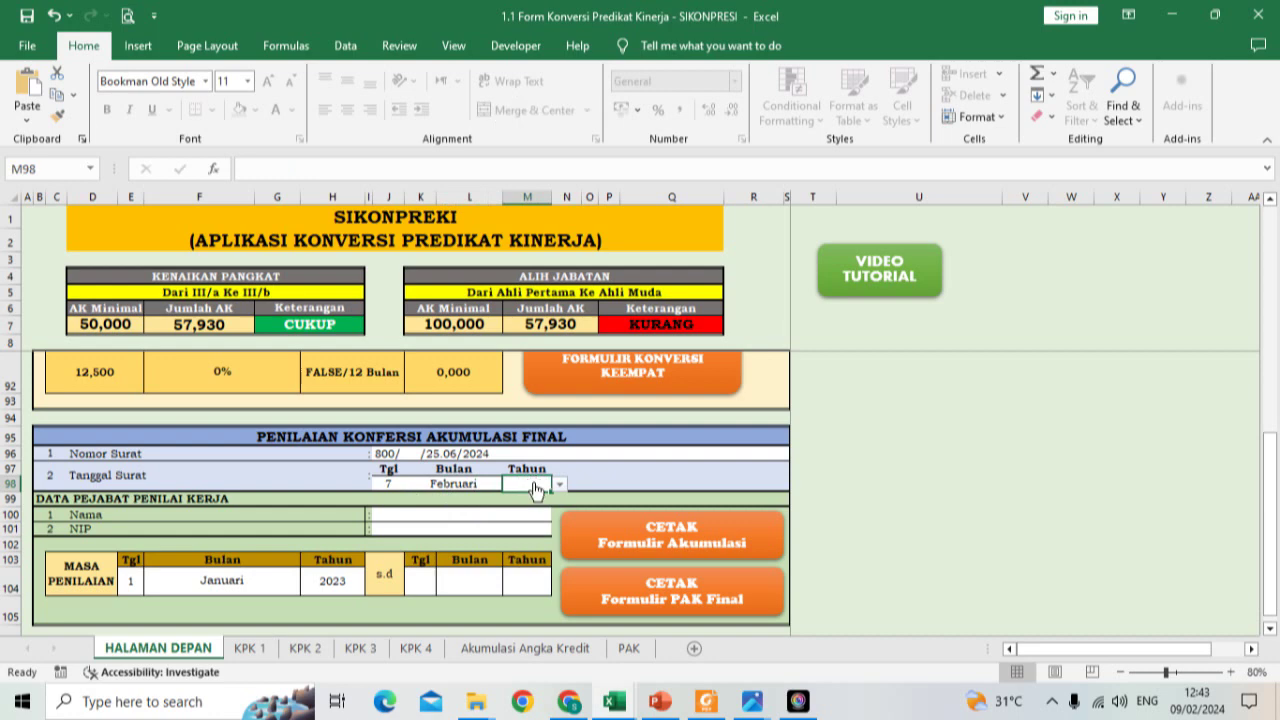
{"action": "left_click", "coordinate": [560, 484]}
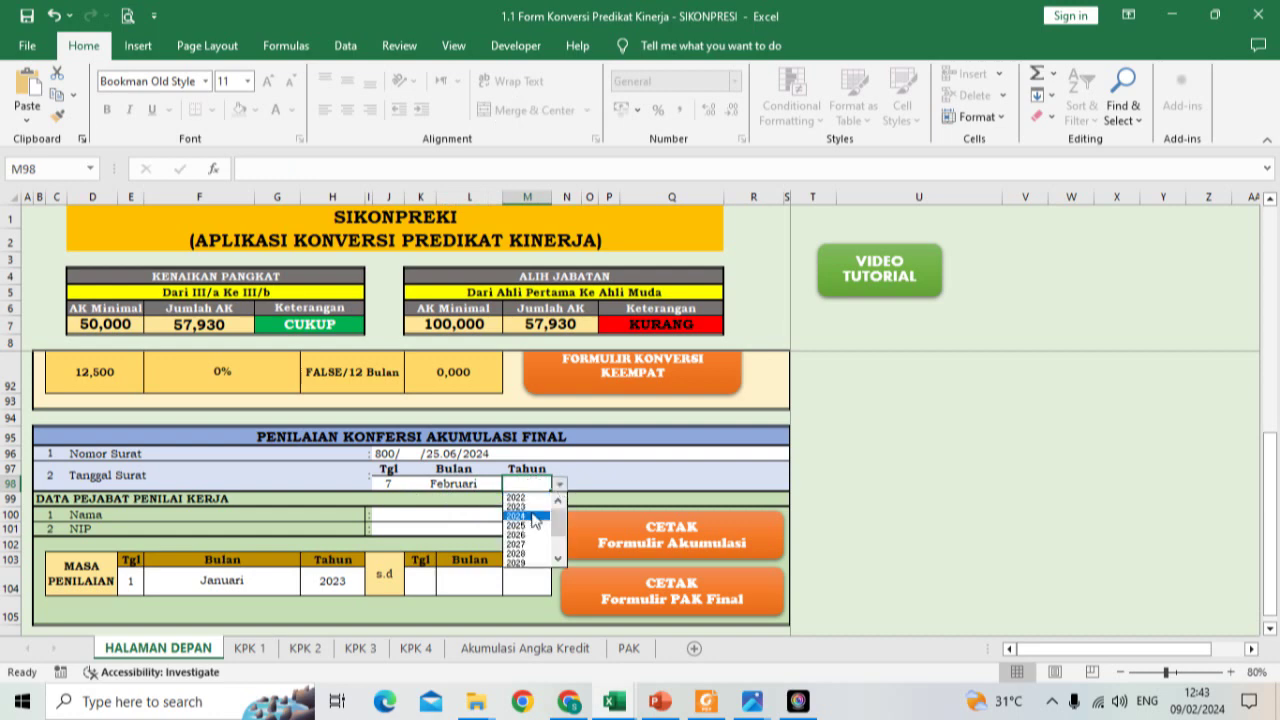
{"action": "left_click", "coordinate": [531, 519]}
{"action": "left_click", "coordinate": [389, 517]}
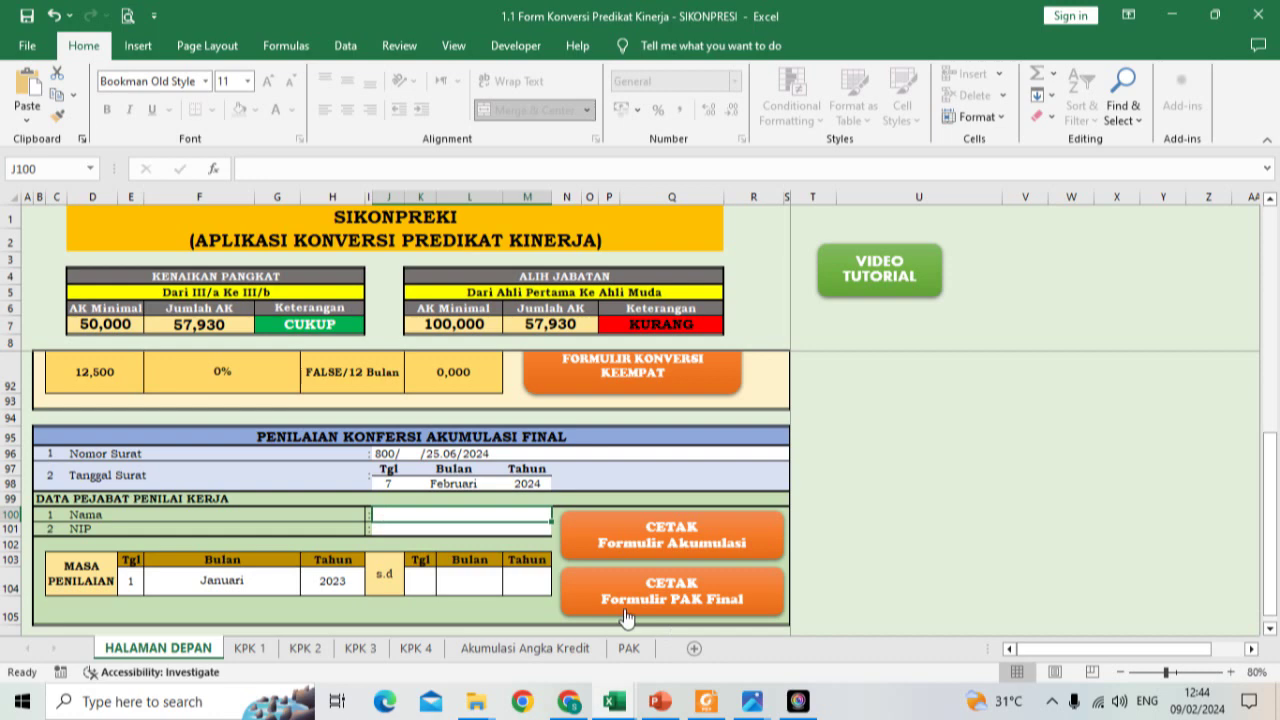
Step: Enter NAMA KEPALA SEKOLAH as assessor and type the assessor's NIP below it
{"action": "type", "text": "N"}
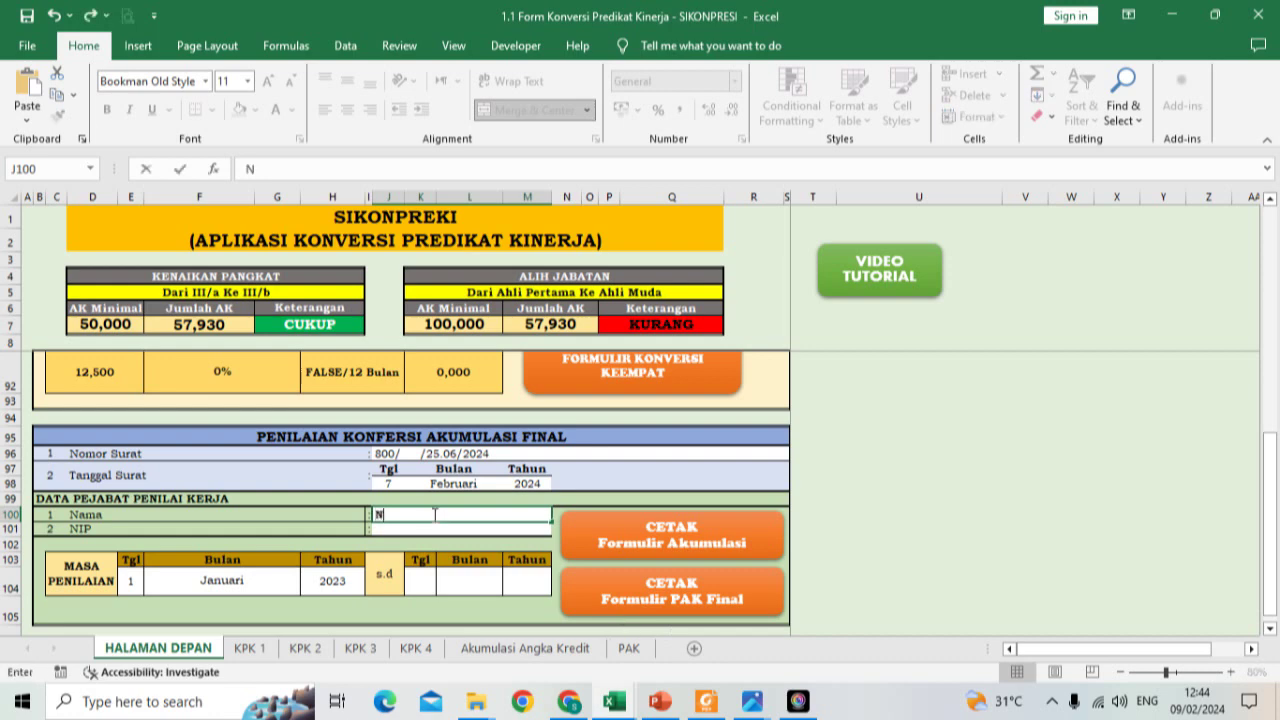
{"action": "type", "text": "AMA KEPALA SEKOLAH"}
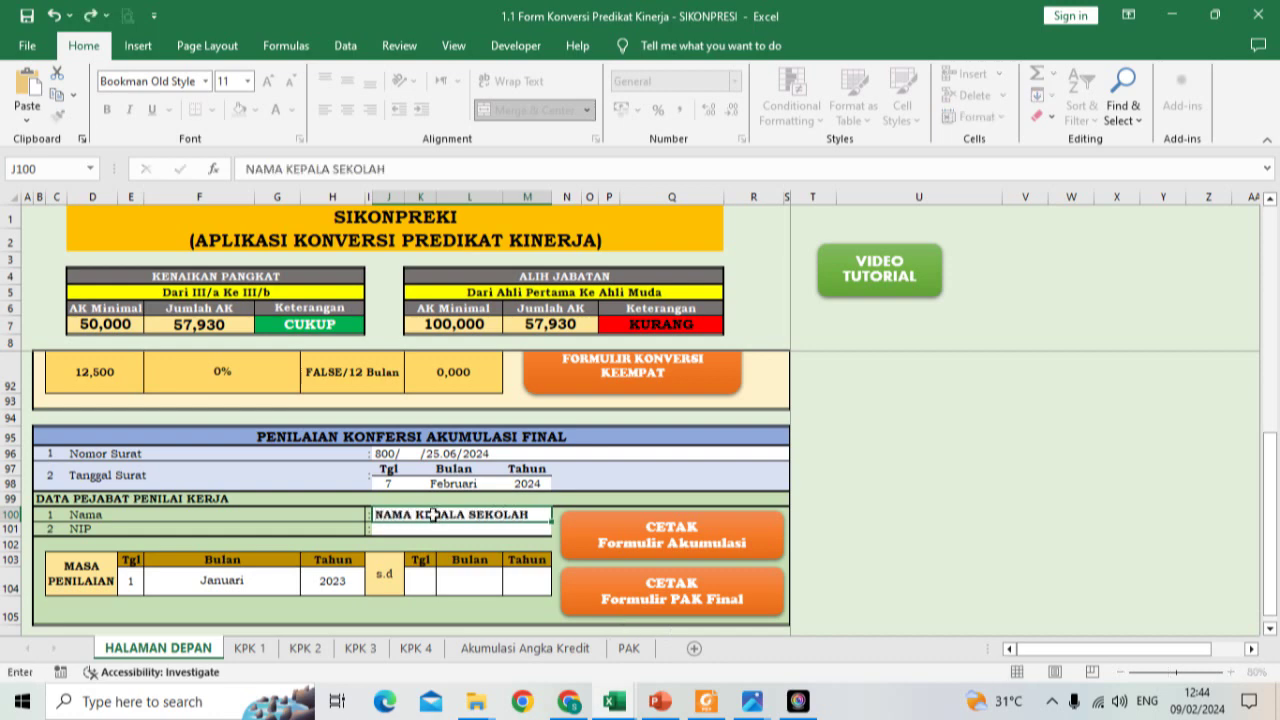
{"action": "key", "text": "Return"}
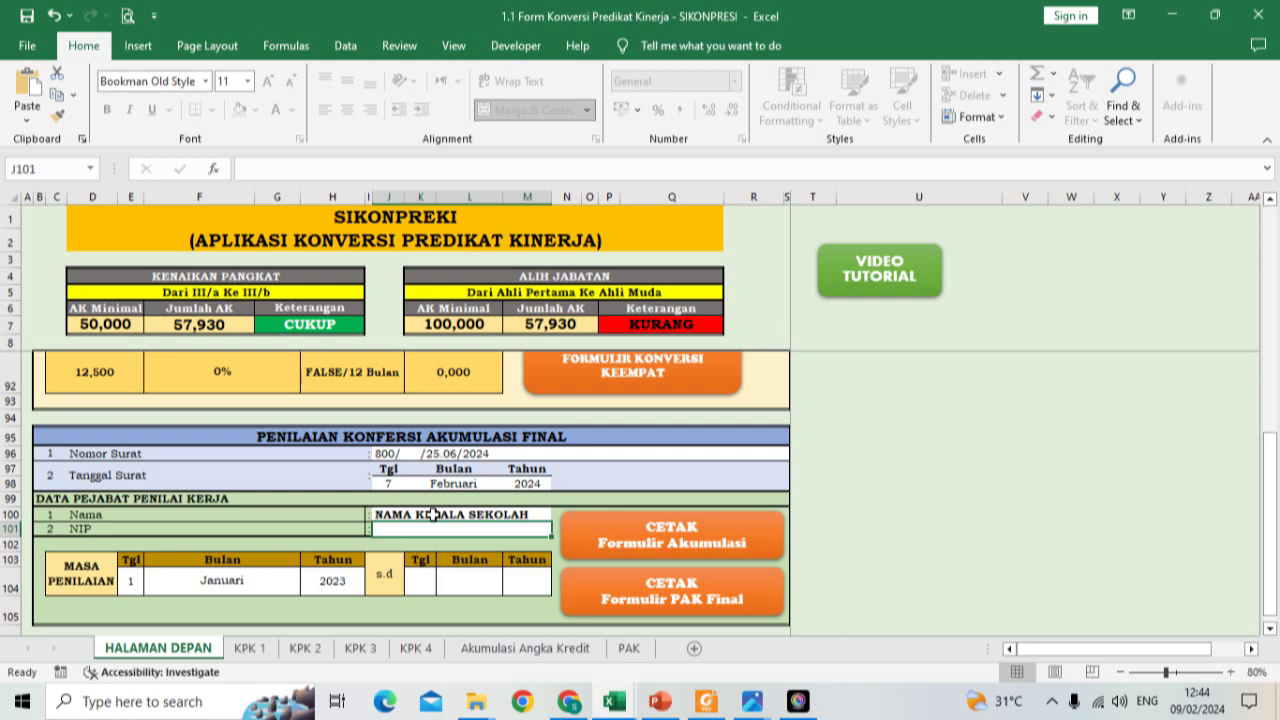
{"action": "type", "text": "NIP"}
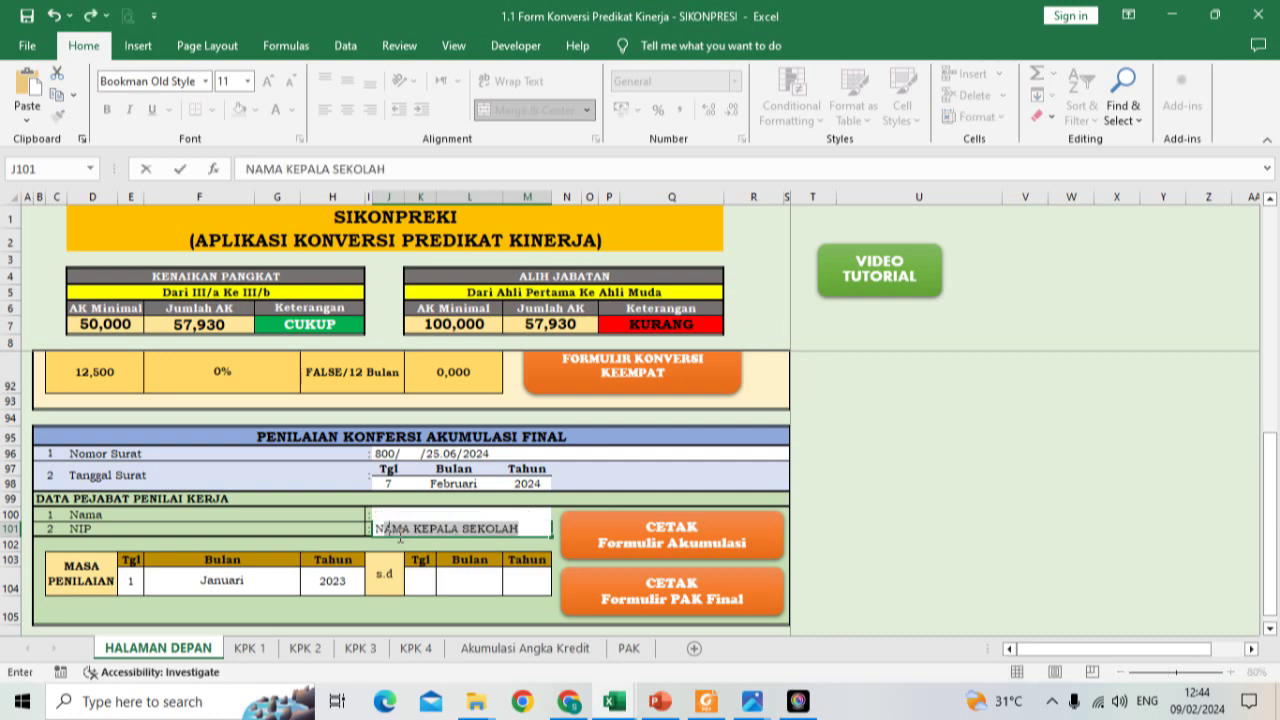
{"action": "key", "text": "BackSpace"}
{"action": "key", "text": "BackSpace"}
{"action": "key", "text": "BackSpace"}
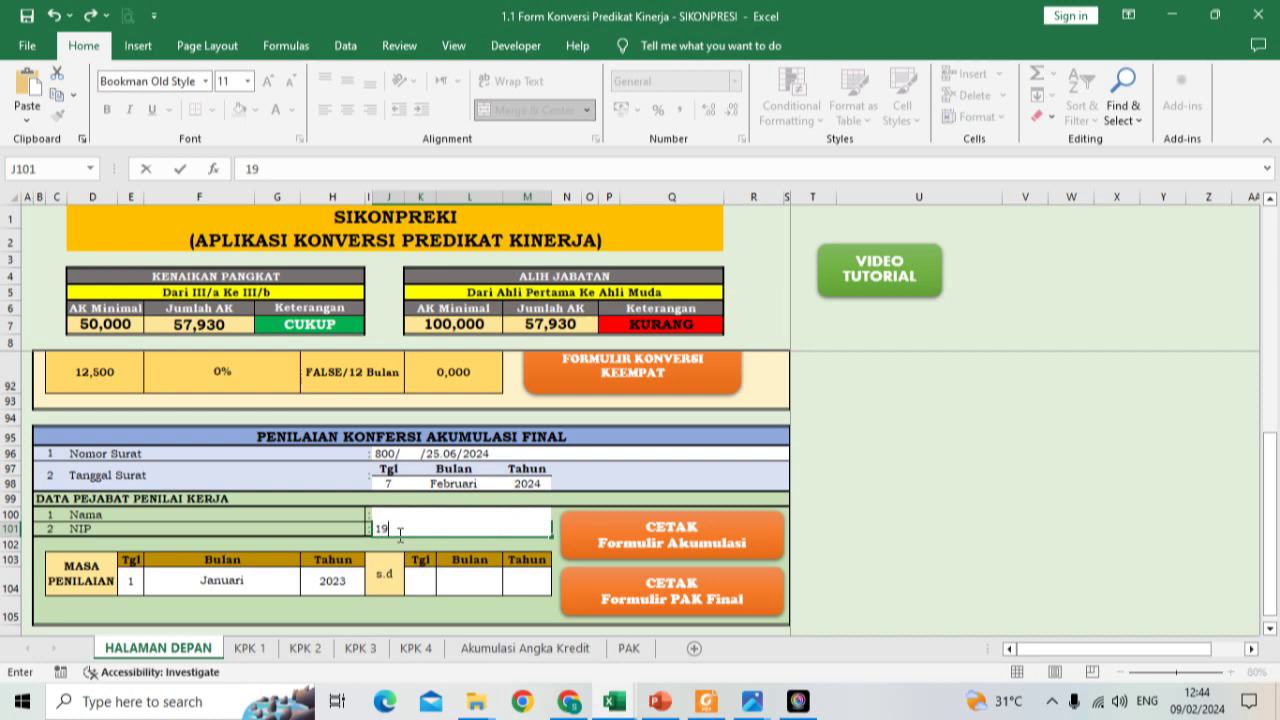
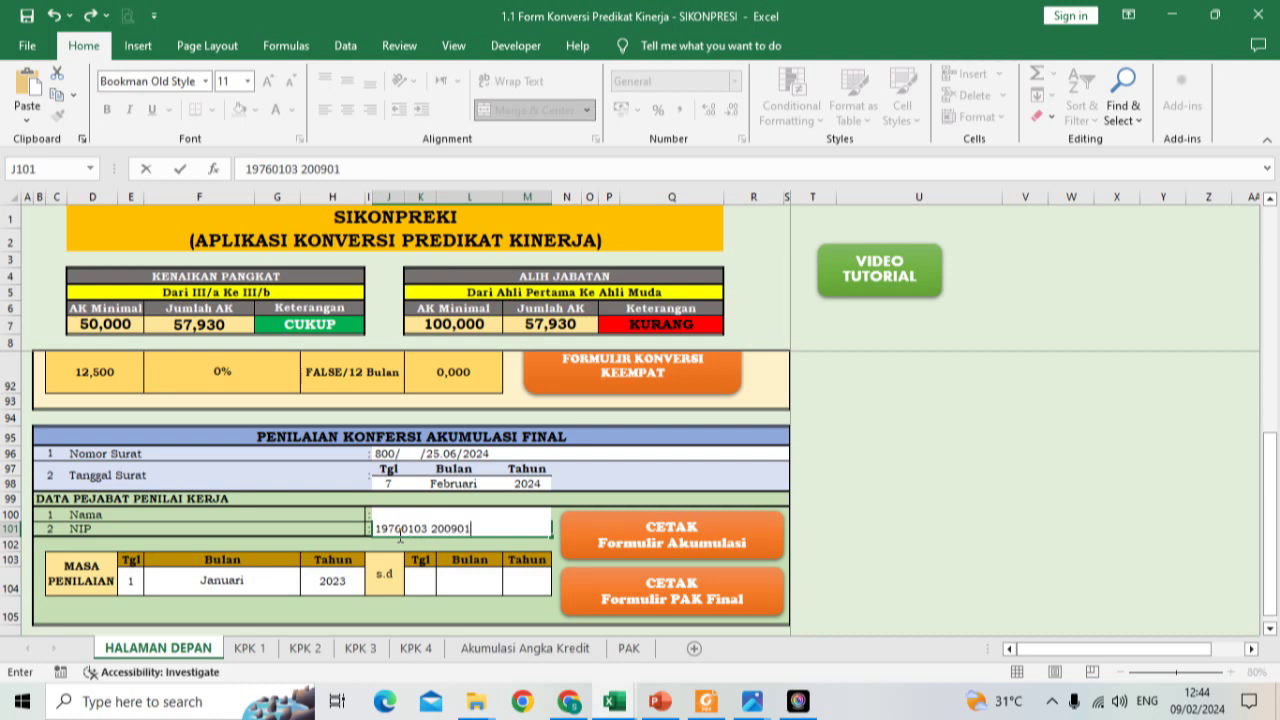
{"action": "key", "text": "Return"}
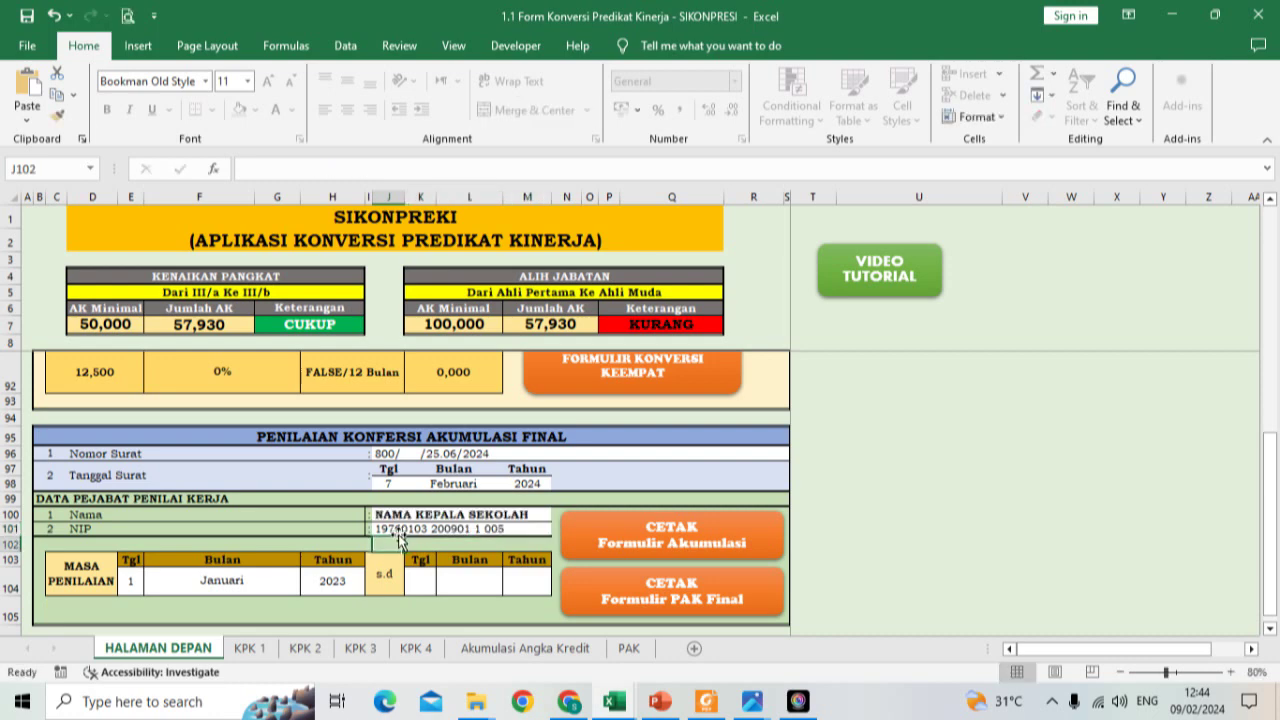
Step: Set the final assessment period end to 31 Desember 2023
{"action": "scroll", "coordinate": [398, 540], "scroll_direction": "up", "scroll_amount": 10}
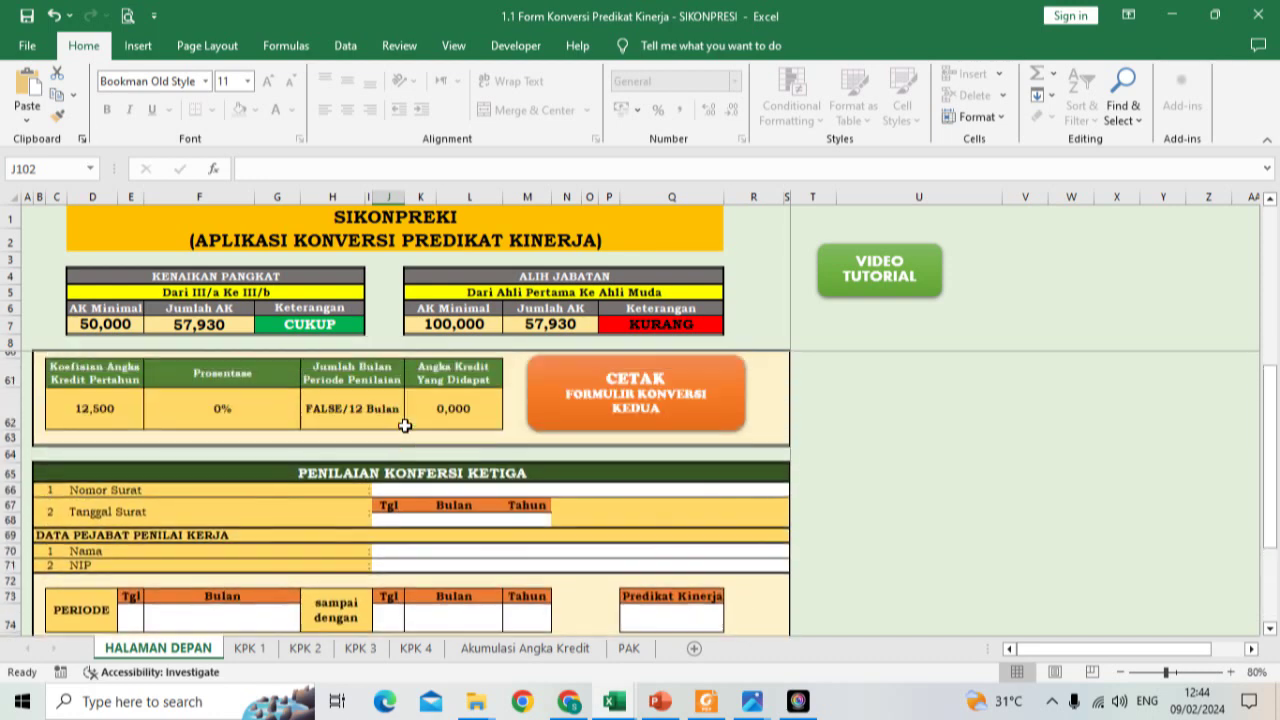
{"action": "scroll", "coordinate": [404, 425], "scroll_direction": "up", "scroll_amount": 6}
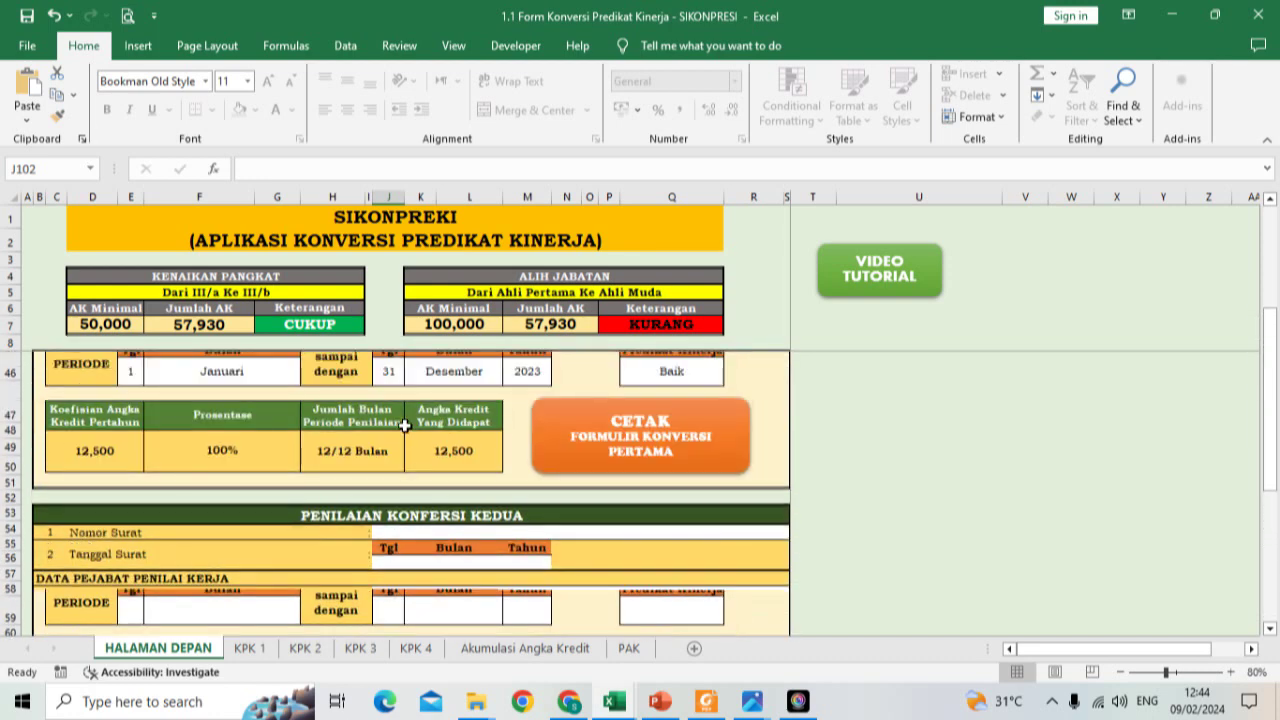
{"action": "scroll", "coordinate": [404, 425], "scroll_direction": "up", "scroll_amount": 2}
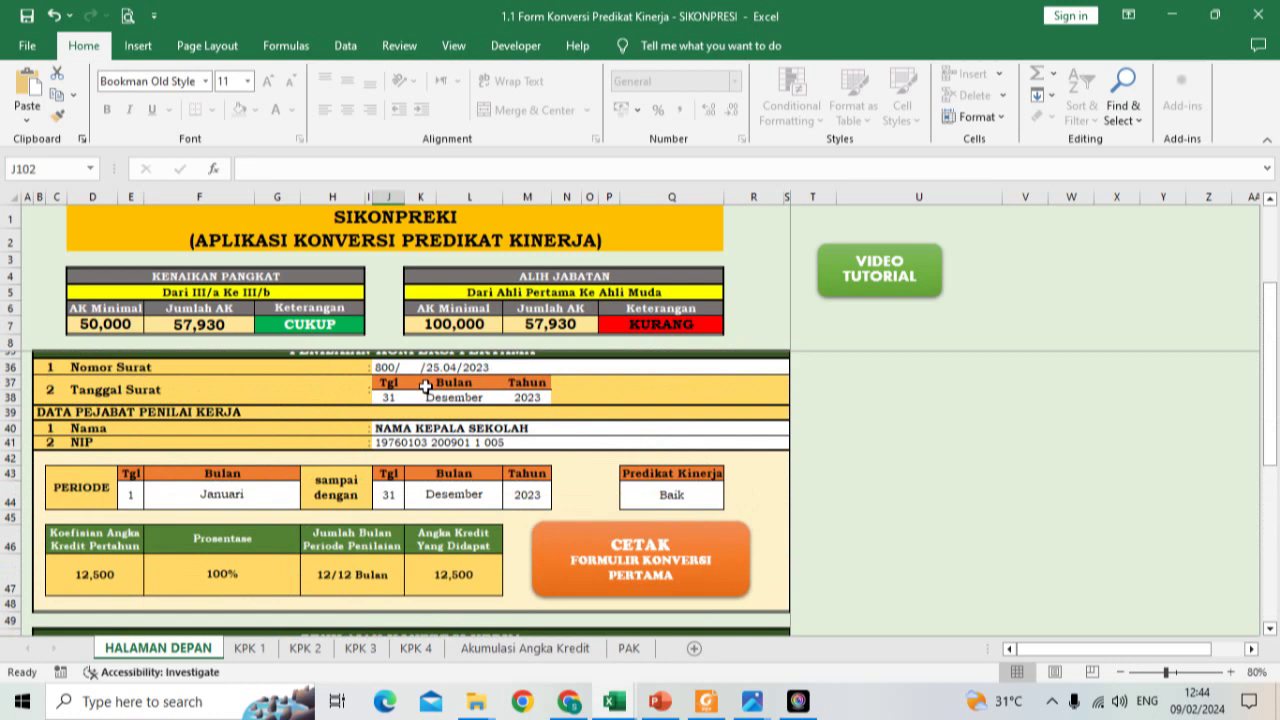
{"action": "scroll", "coordinate": [425, 385], "scroll_direction": "up", "scroll_amount": 1}
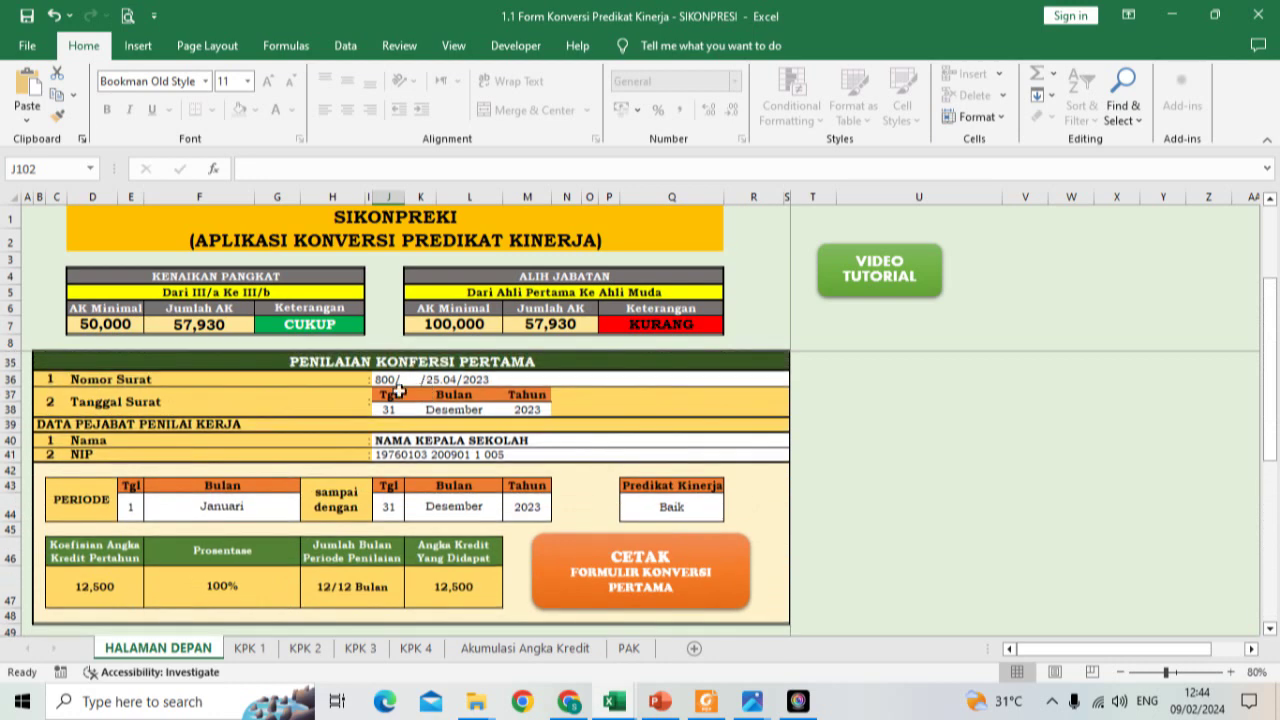
{"action": "scroll", "coordinate": [398, 388], "scroll_direction": "down", "scroll_amount": 9}
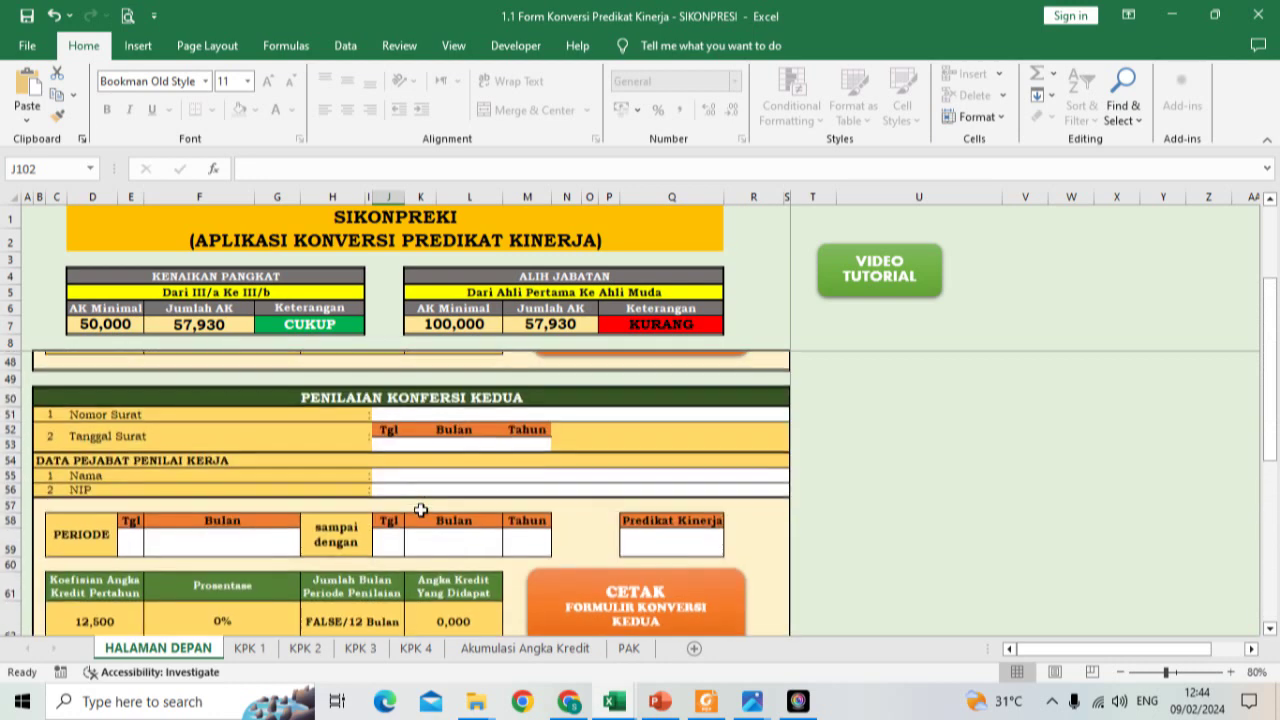
{"action": "scroll", "coordinate": [421, 505], "scroll_direction": "down", "scroll_amount": 10}
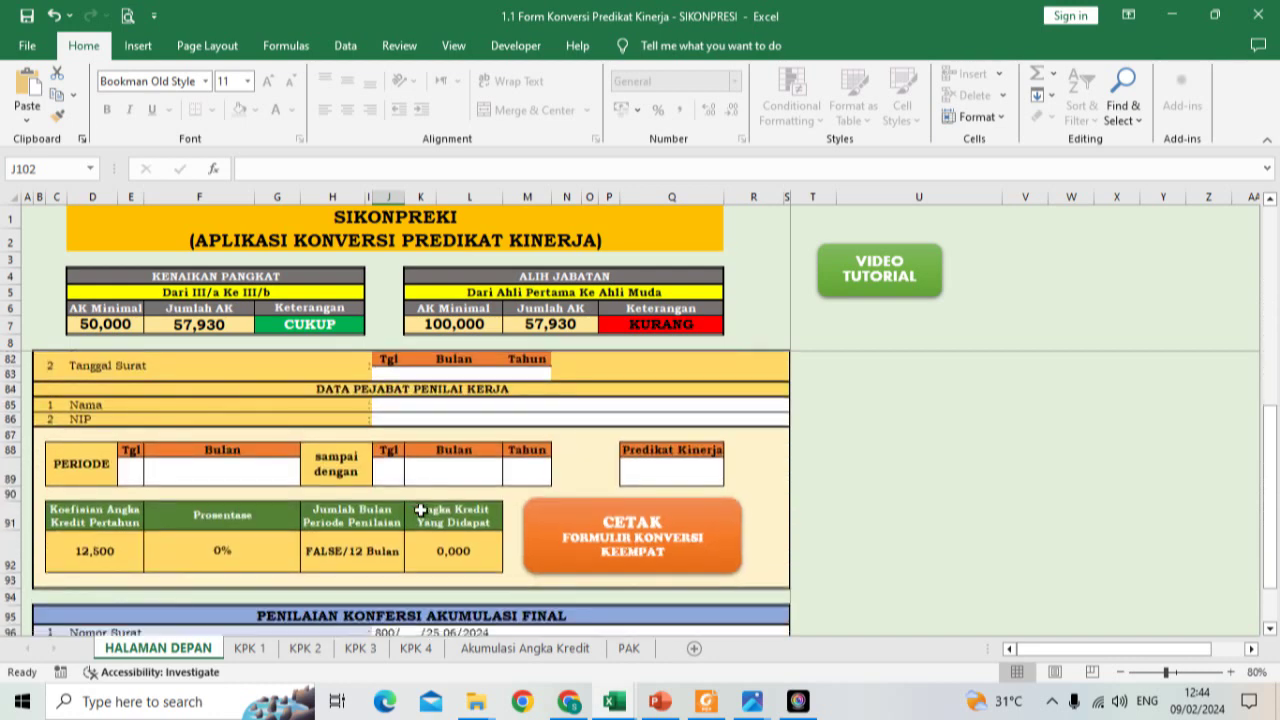
{"action": "left_click", "coordinate": [420, 497]}
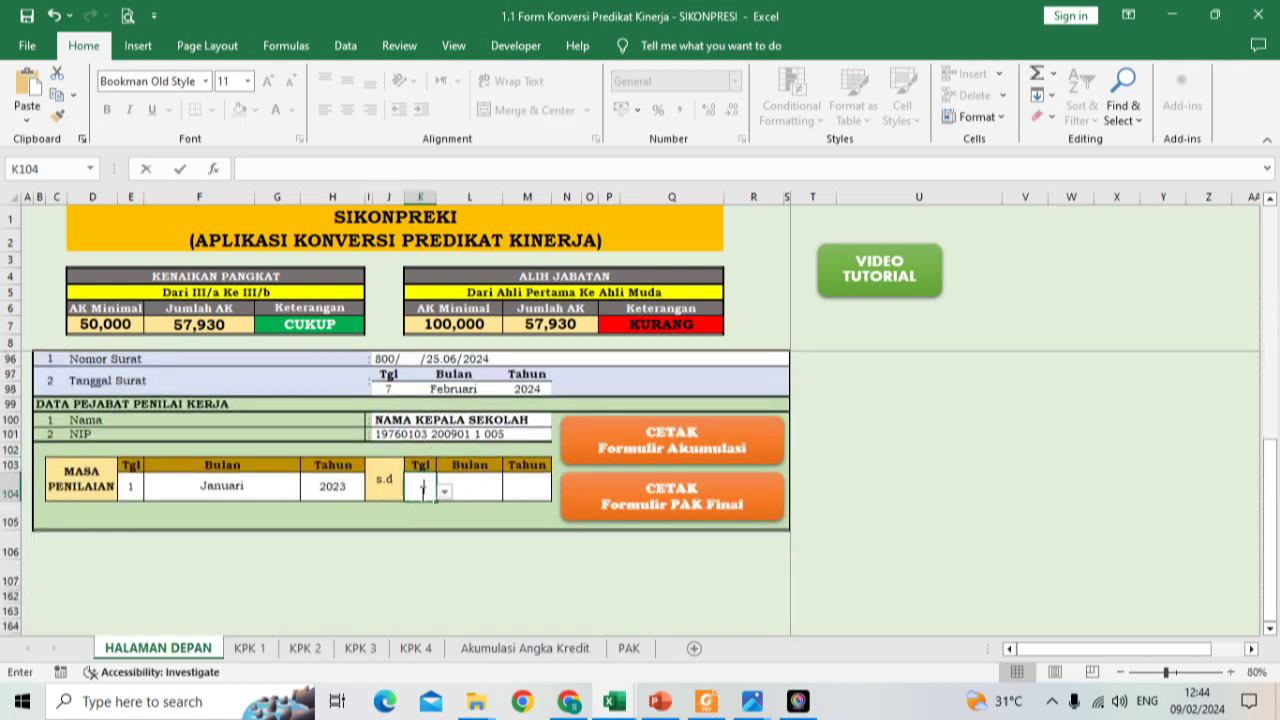
{"action": "type", "text": "31"}
{"action": "left_click", "coordinate": [471, 500]}
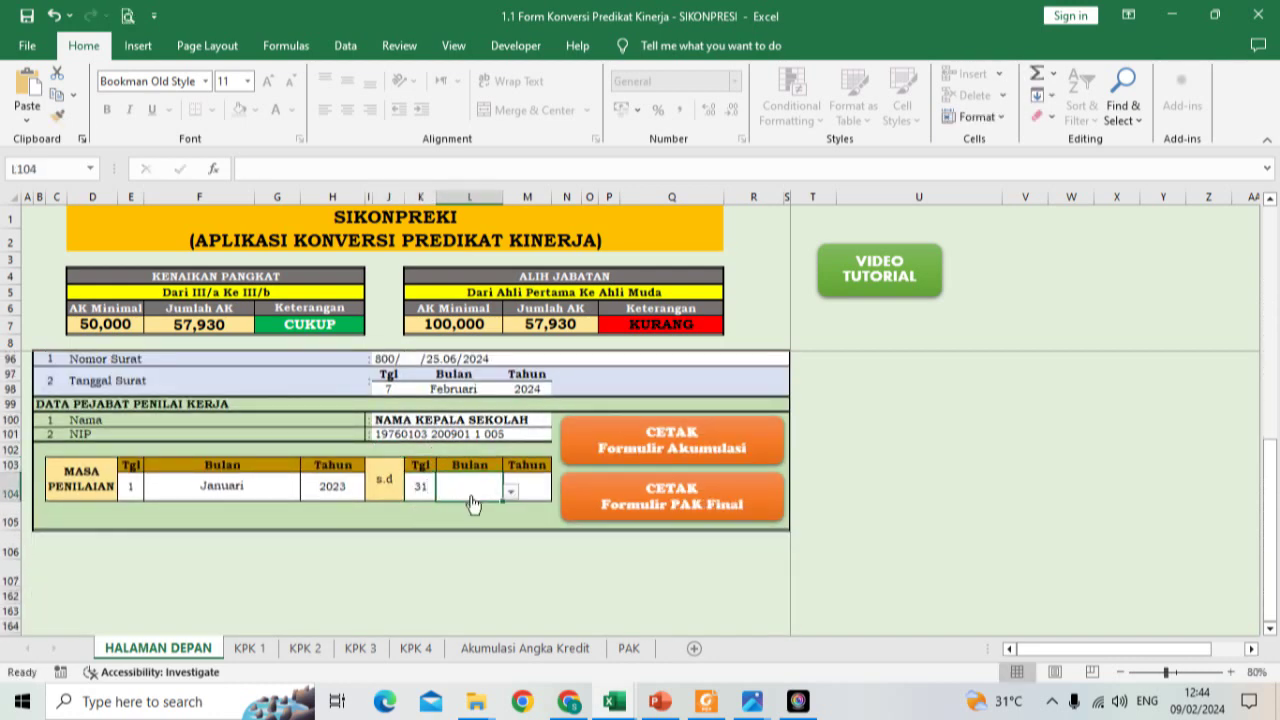
{"action": "left_click", "coordinate": [510, 491]}
{"action": "left_click", "coordinate": [508, 568]}
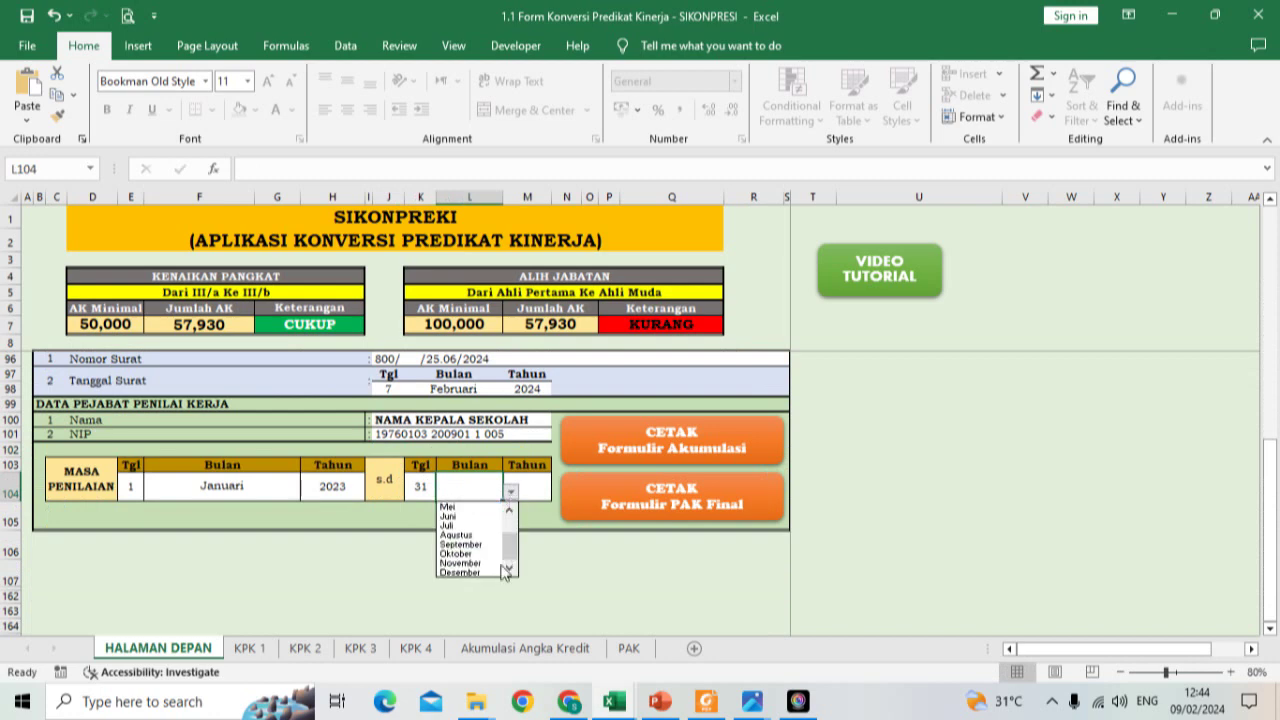
{"action": "left_click", "coordinate": [470, 572]}
{"action": "key", "text": "Tab"}
{"action": "type", "text": "2023"}
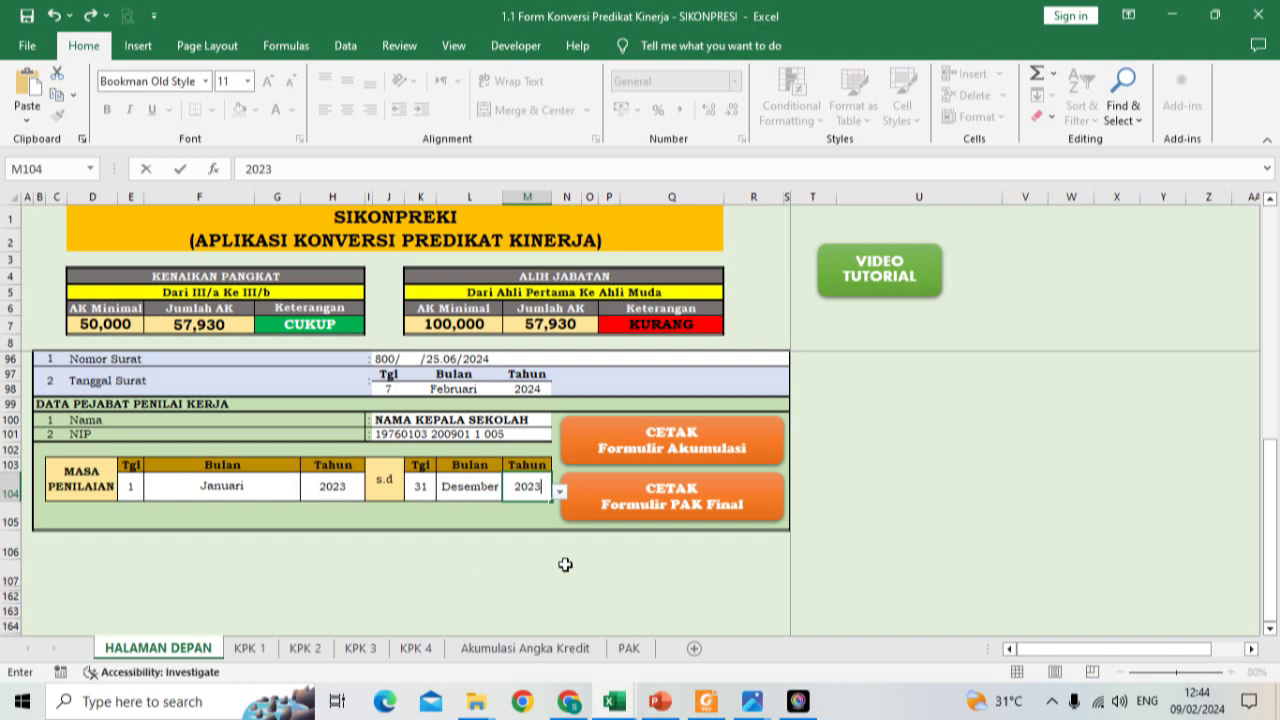
{"action": "left_click", "coordinate": [565, 566]}
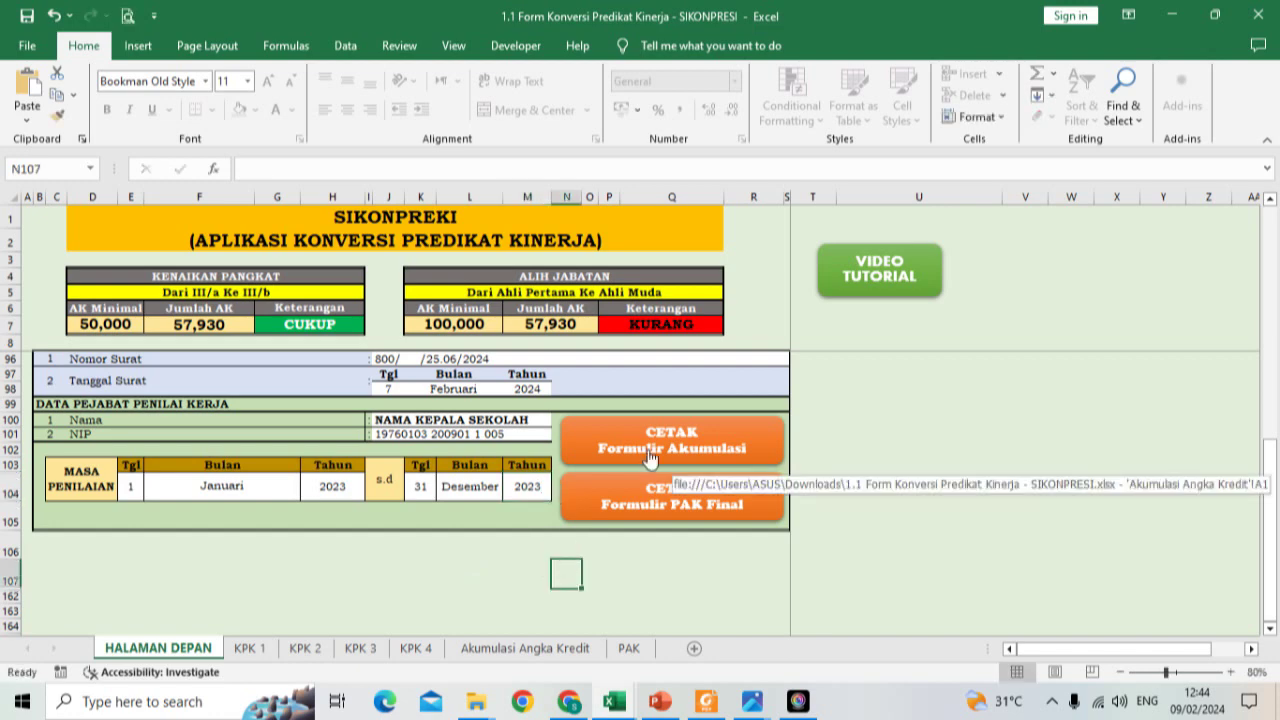
Step: Open the Akumulasi Angka Kredit sheet and view its total: 45,430 plus 12,500 equals 57,930
{"action": "left_click", "coordinate": [648, 449]}
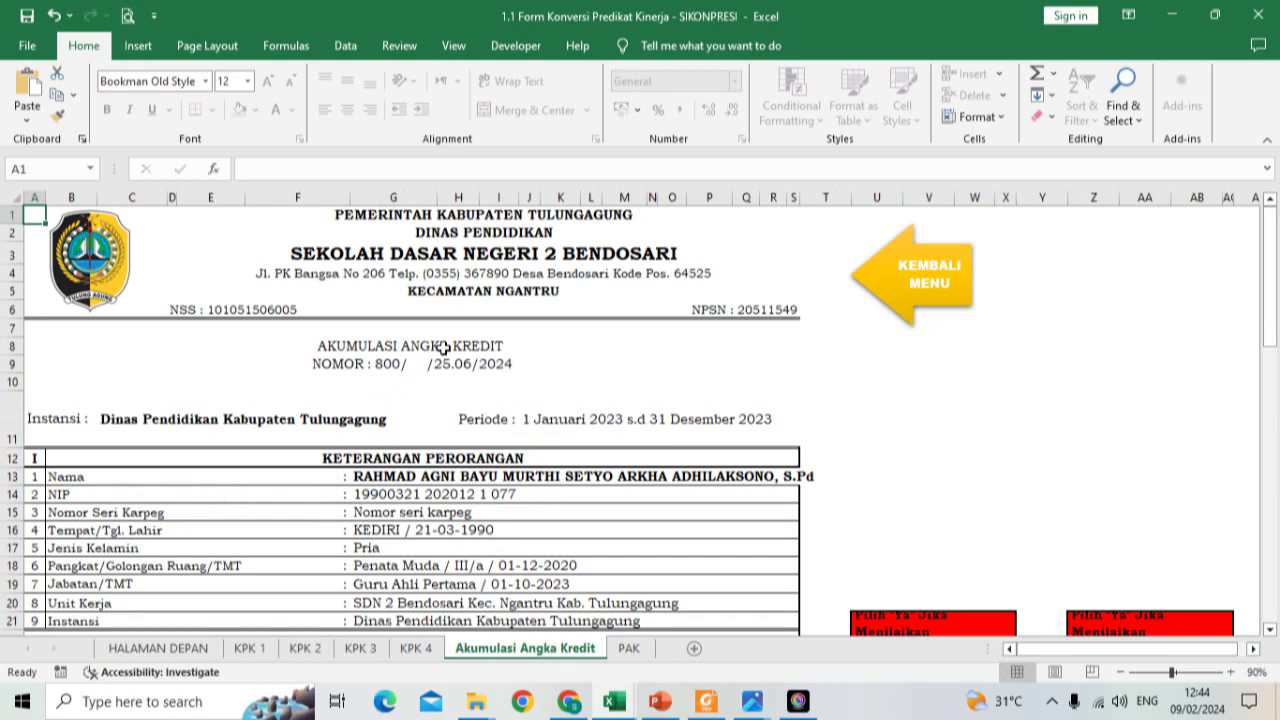
{"action": "scroll", "coordinate": [502, 421], "scroll_direction": "down", "scroll_amount": 2}
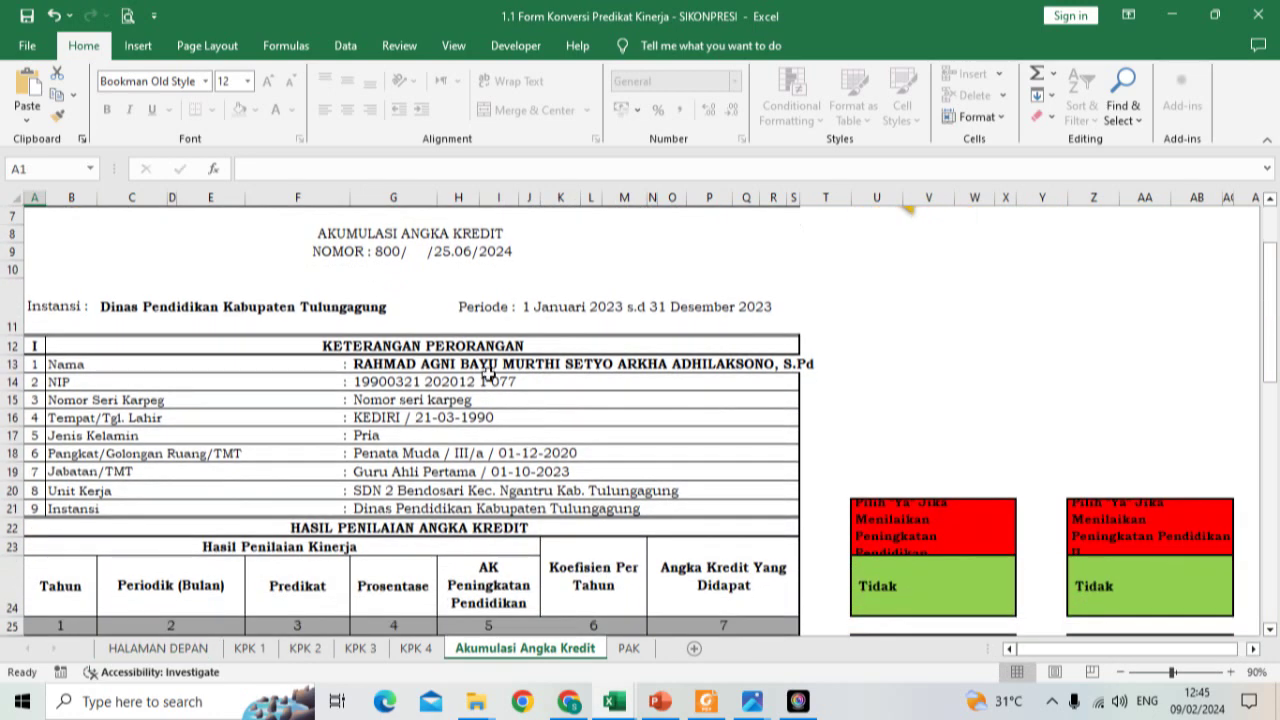
{"action": "scroll", "coordinate": [400, 460], "scroll_direction": "down", "scroll_amount": 2}
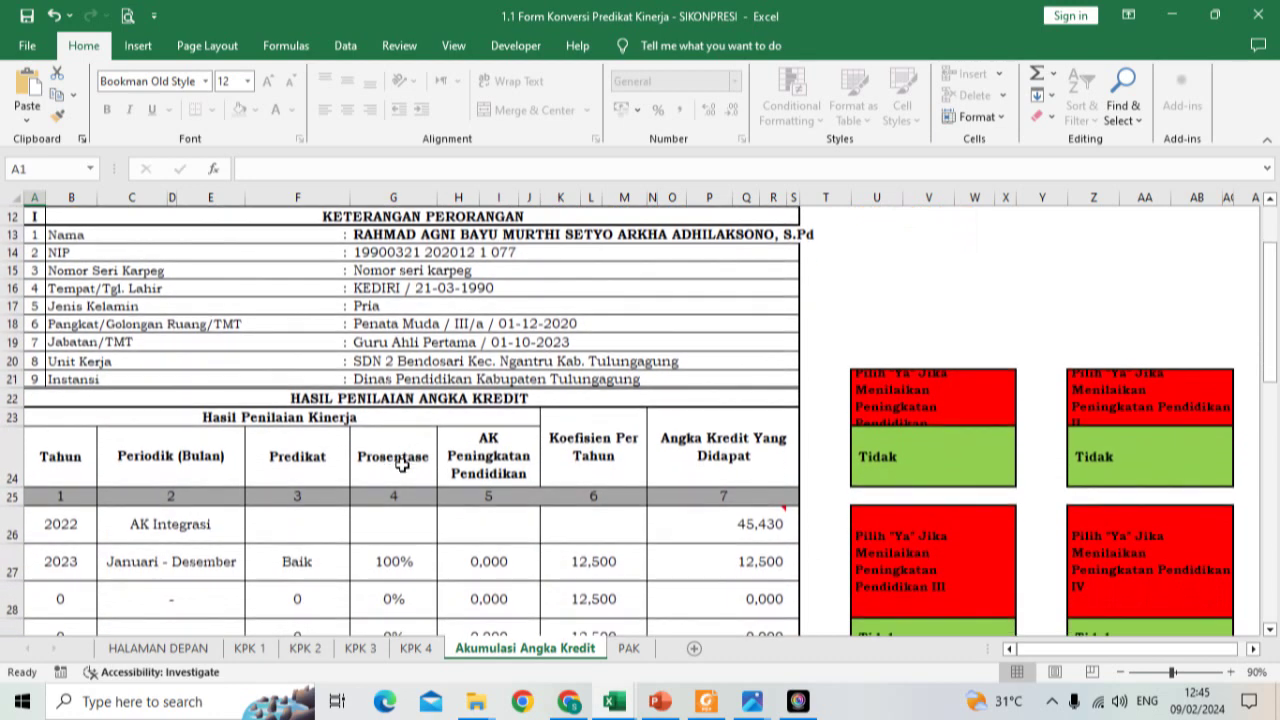
{"action": "scroll", "coordinate": [398, 463], "scroll_direction": "down", "scroll_amount": 1}
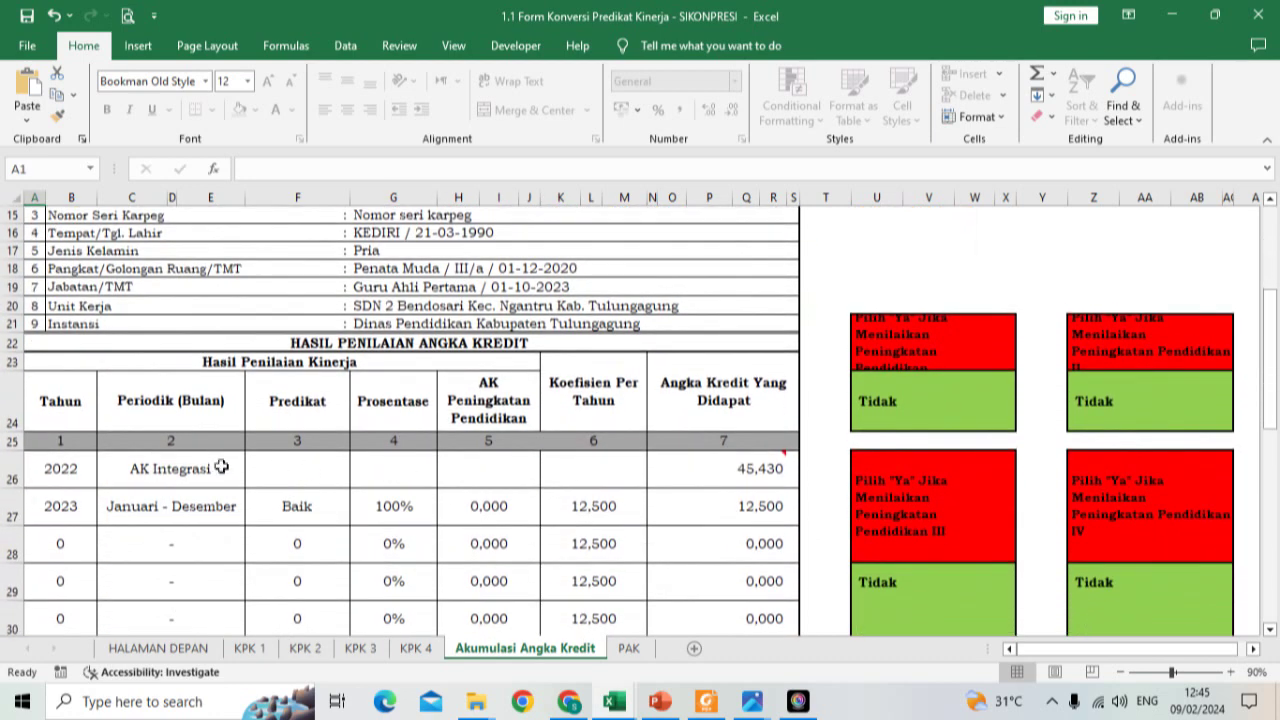
{"action": "mouse_move", "coordinate": [745, 466]}
{"action": "scroll", "coordinate": [714, 509], "scroll_direction": "down", "scroll_amount": 2}
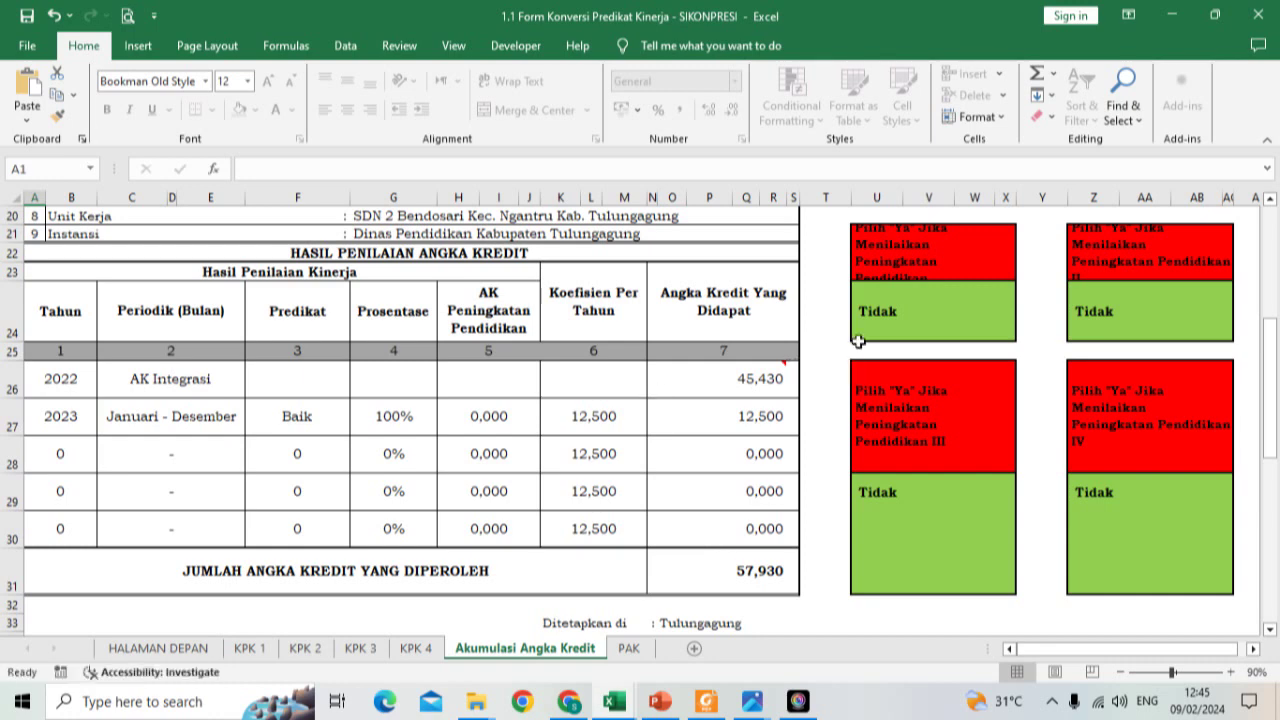
{"action": "left_click", "coordinate": [886, 324]}
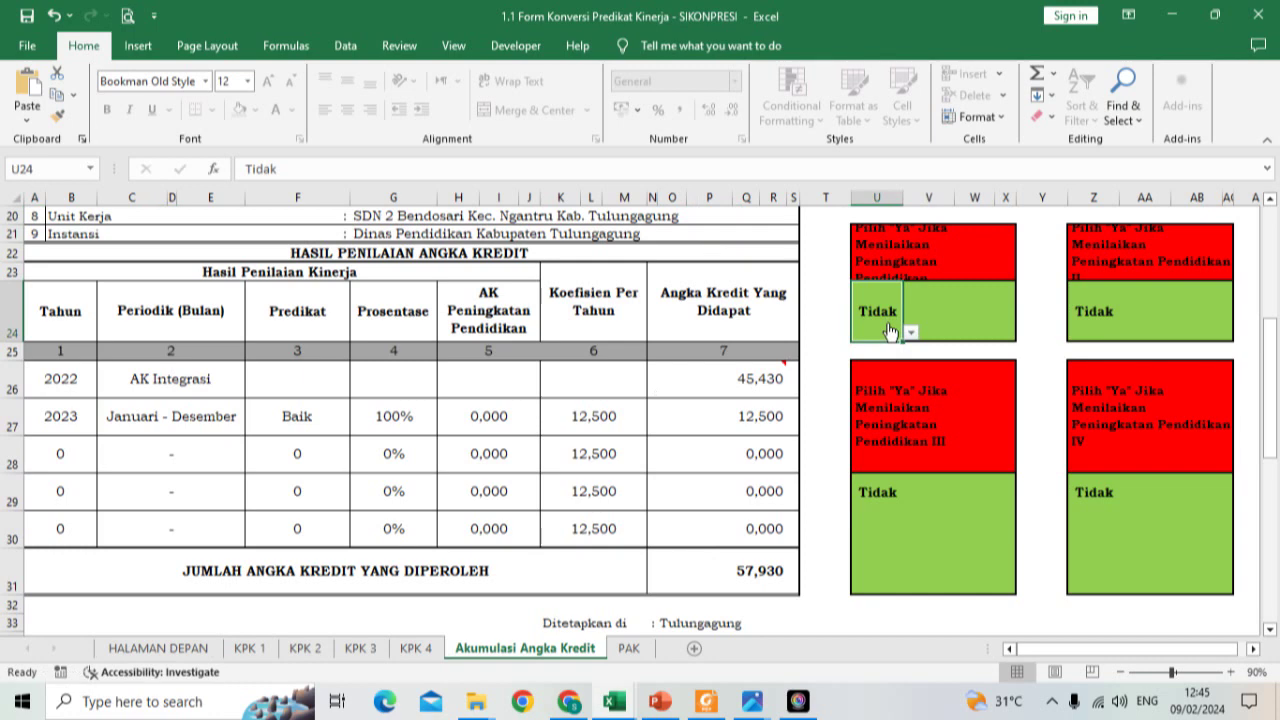
{"action": "left_click", "coordinate": [910, 332]}
{"action": "left_click", "coordinate": [893, 349]}
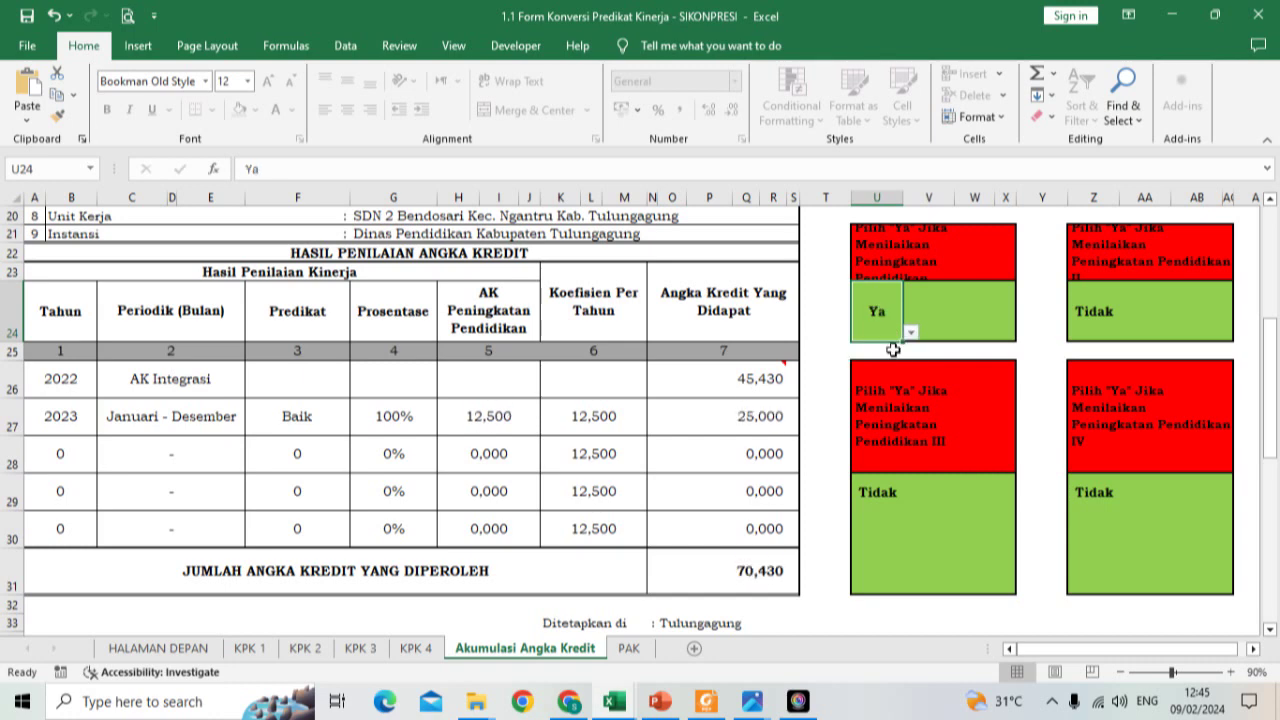
{"action": "left_click", "coordinate": [910, 332]}
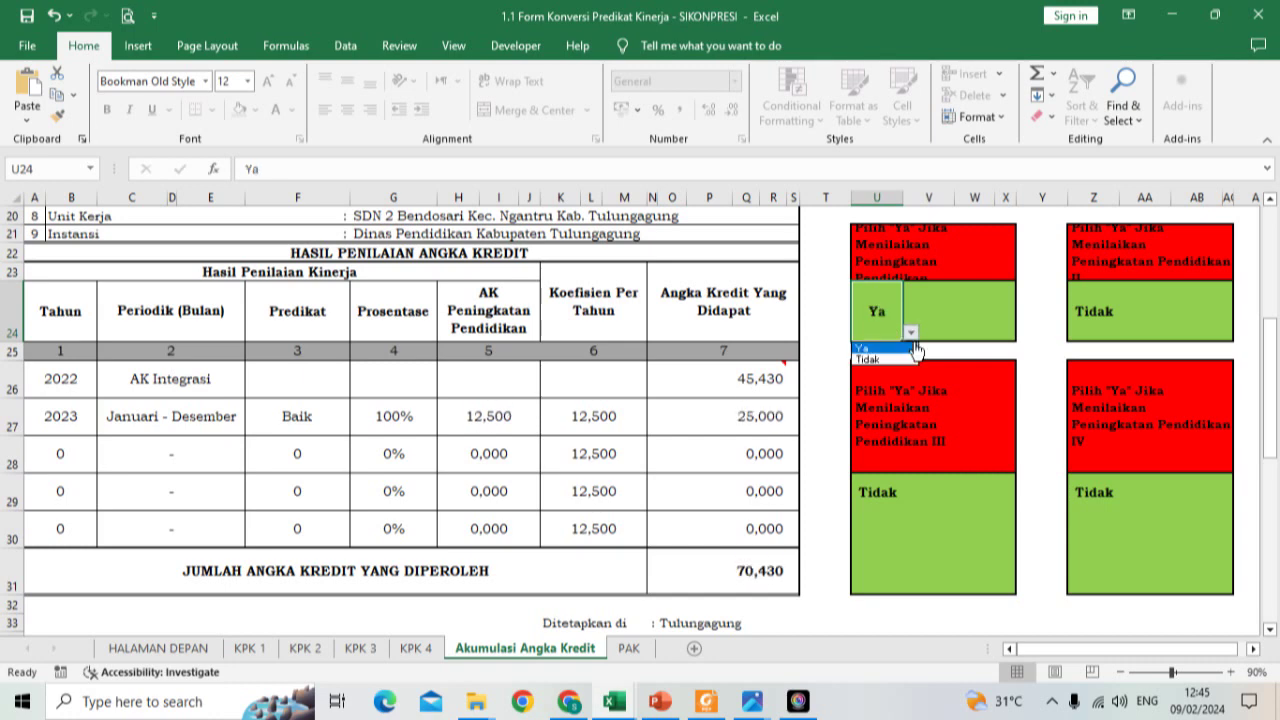
{"action": "left_click", "coordinate": [892, 360]}
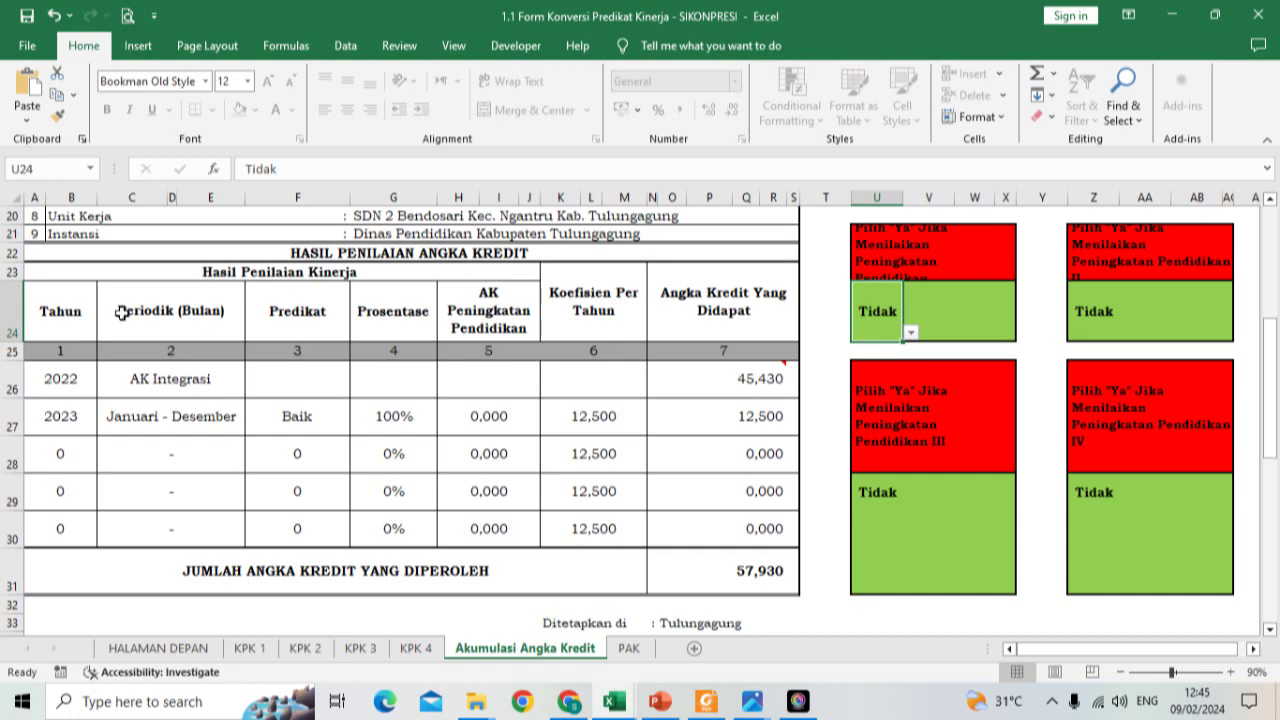
{"action": "mouse_move", "coordinate": [657, 705]}
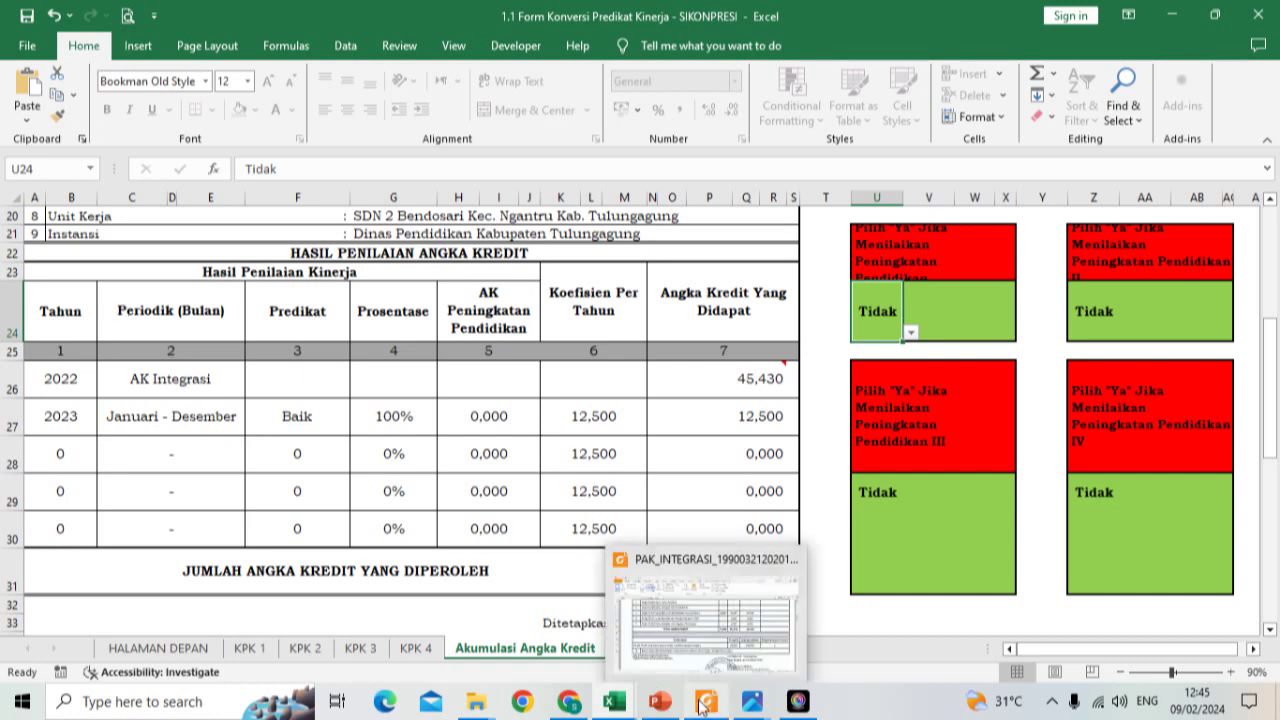
{"action": "left_click", "coordinate": [676, 640]}
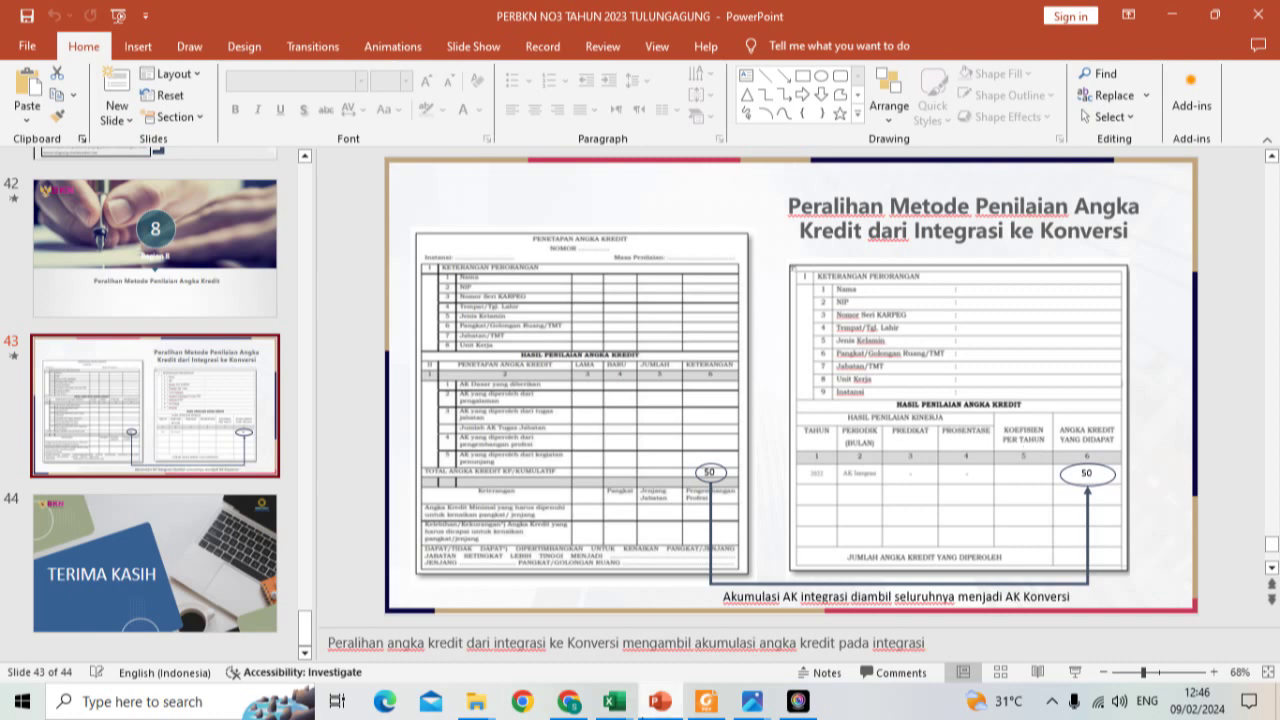
{"action": "mouse_move", "coordinate": [614, 701]}
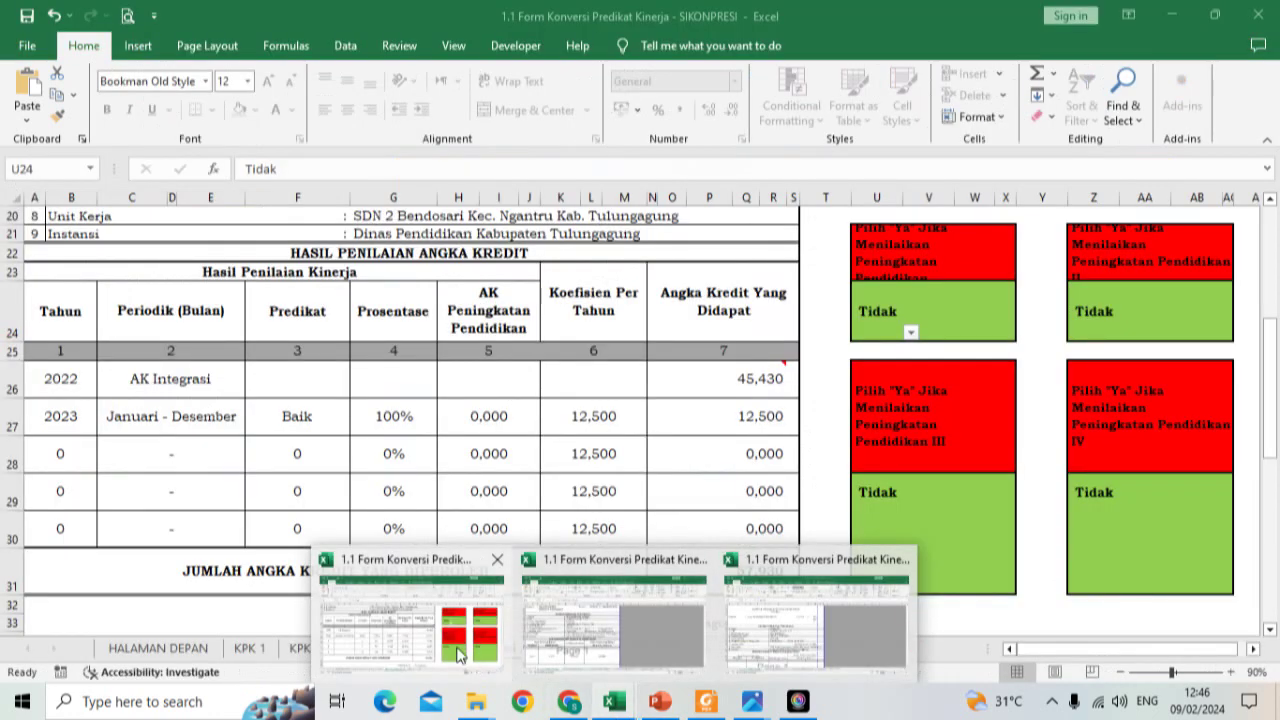
Step: Return to the SIKONPRESI workbook and inspect the credit cells K29, H27 and H26
{"action": "left_click", "coordinate": [469, 661]}
{"action": "left_click", "coordinate": [600, 497]}
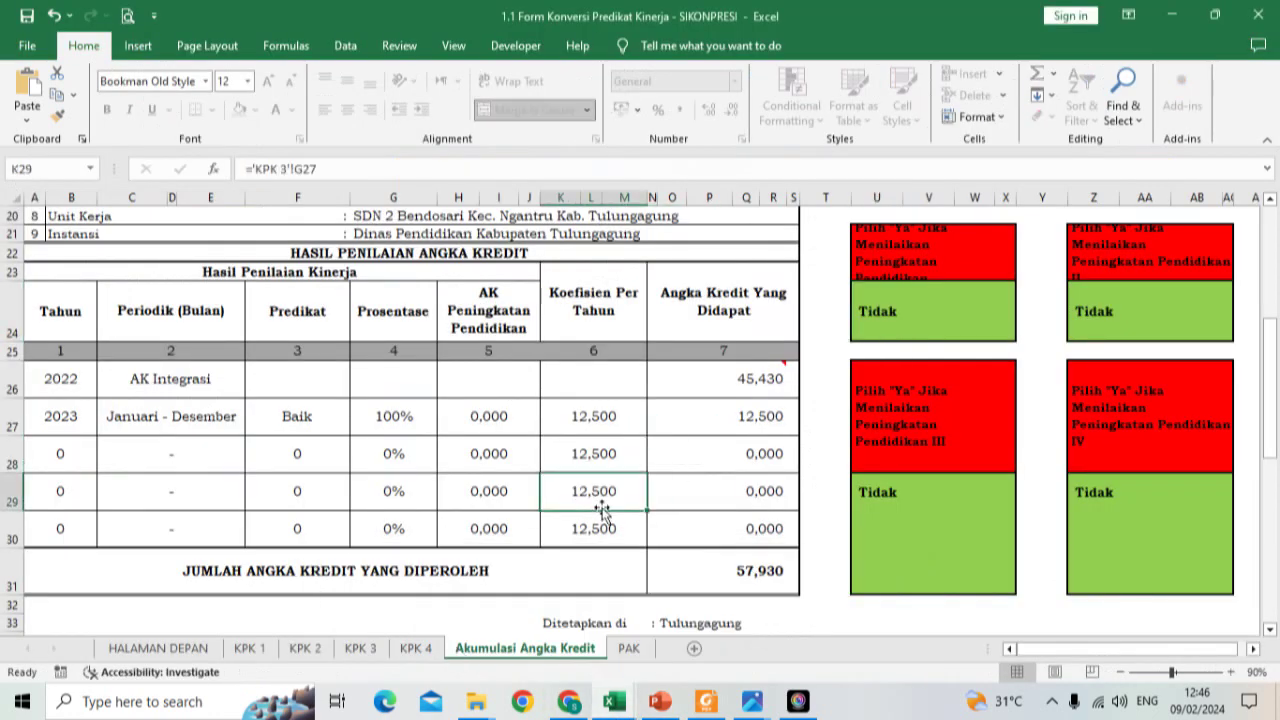
{"action": "left_click", "coordinate": [500, 403]}
{"action": "left_click", "coordinate": [486, 375]}
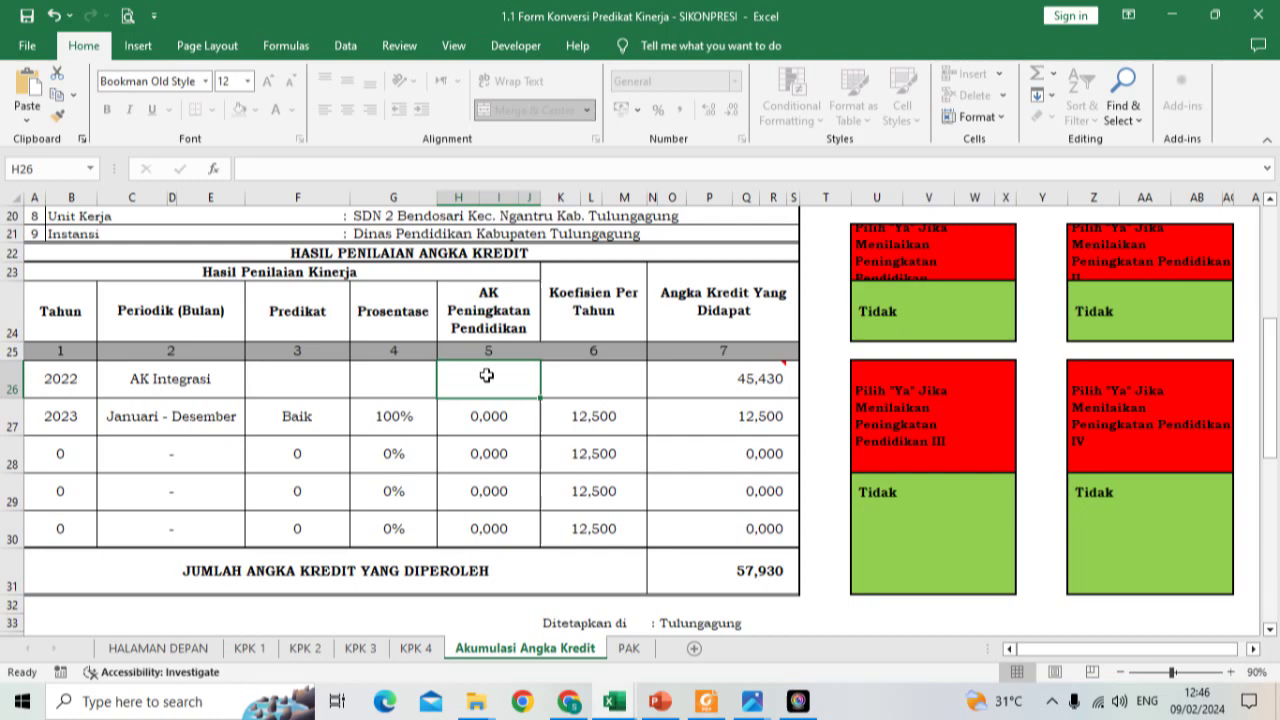
Step: Review the 57,930 Akumulasi Angka Kredit totals, then go back to the KEMBALI MENU front page
{"action": "scroll", "coordinate": [487, 375], "scroll_direction": "down", "scroll_amount": 3}
{"action": "scroll", "coordinate": [524, 510], "scroll_direction": "up", "scroll_amount": 5}
{"action": "scroll", "coordinate": [524, 510], "scroll_direction": "up", "scroll_amount": 4}
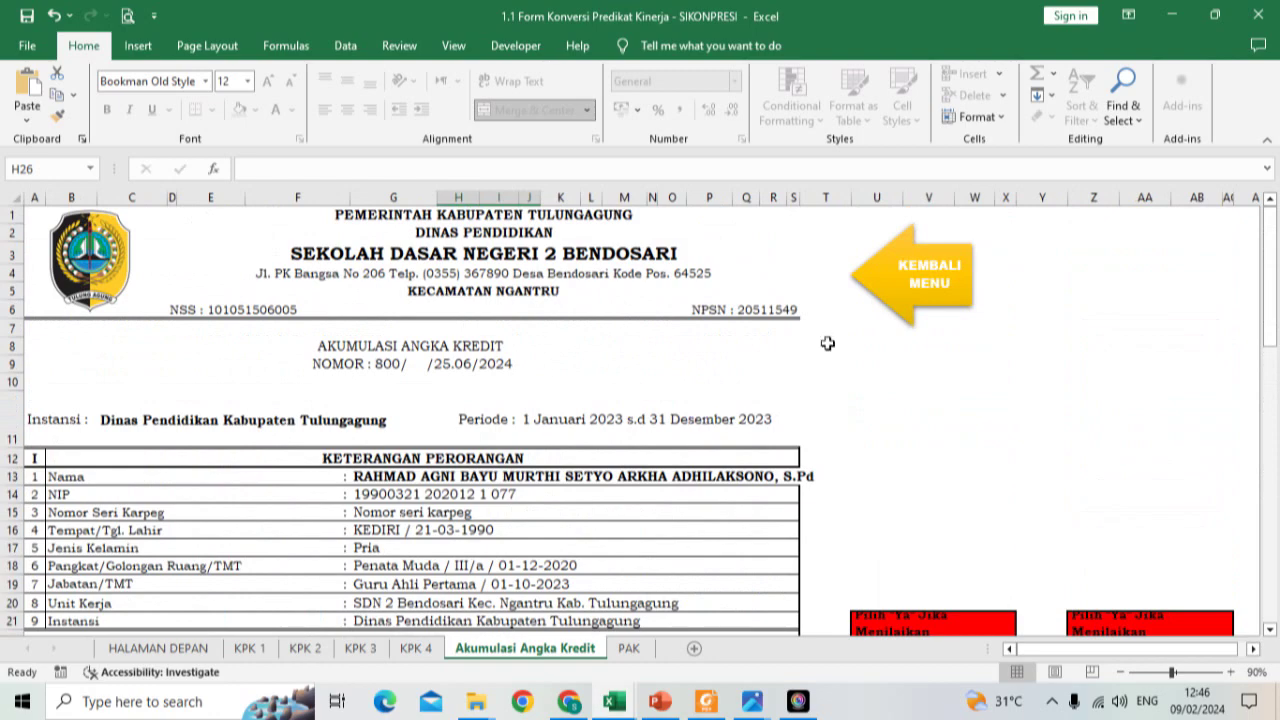
{"action": "scroll", "coordinate": [640, 406], "scroll_direction": "down", "scroll_amount": 2}
{"action": "scroll", "coordinate": [640, 414], "scroll_direction": "up", "scroll_amount": 2}
{"action": "left_click", "coordinate": [915, 284]}
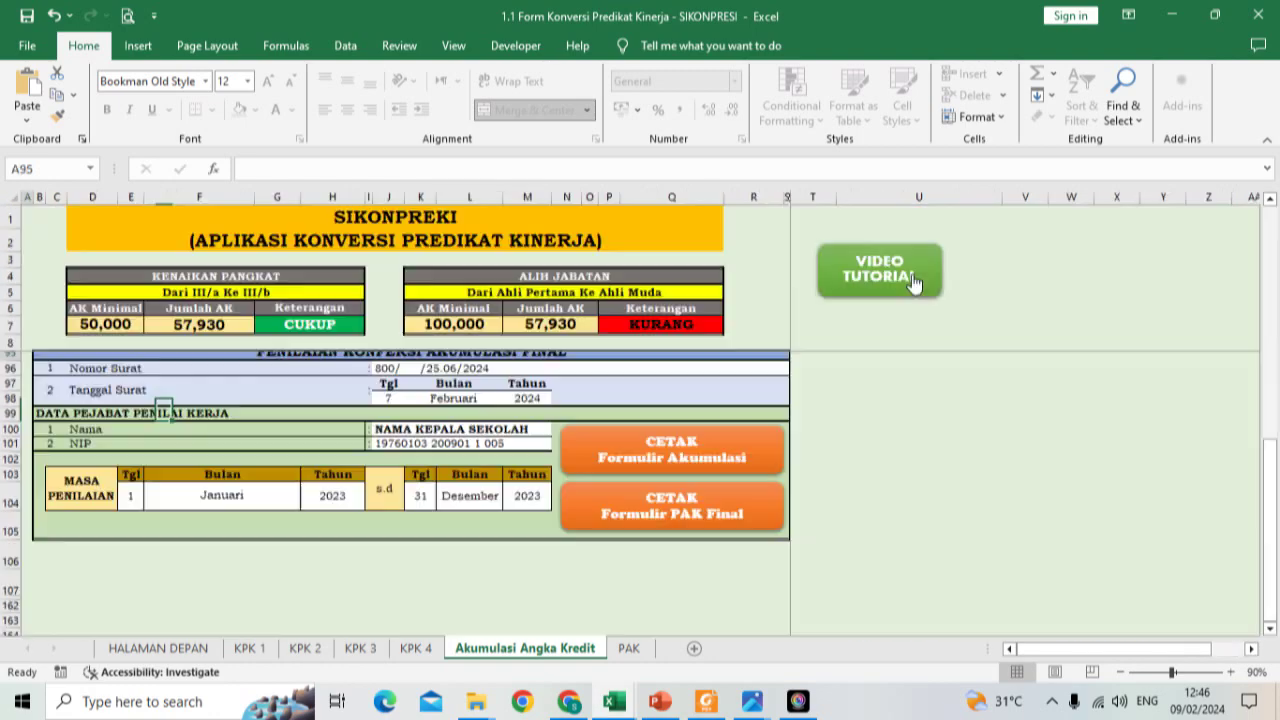
Step: Generate the final PAK form and review its 57,930 total, 7,930 surplus and DAPAT statement
{"action": "left_click", "coordinate": [630, 522]}
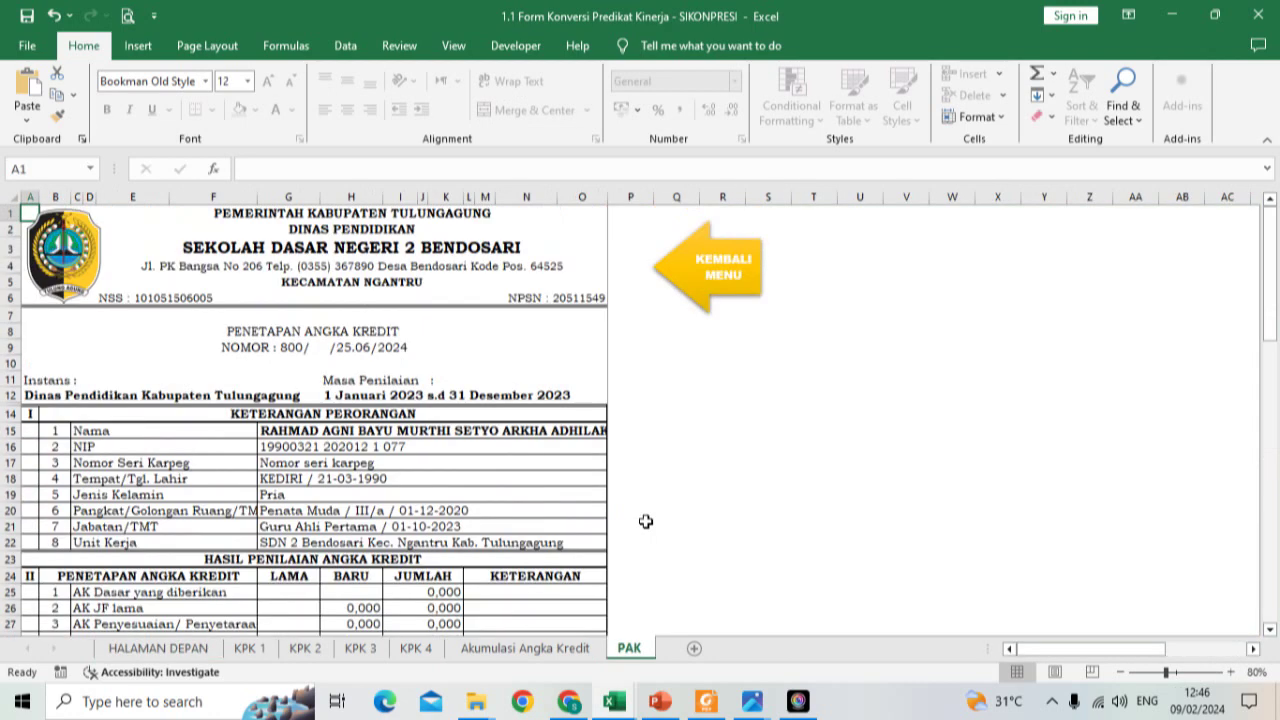
{"action": "scroll", "coordinate": [460, 420], "scroll_direction": "down", "scroll_amount": 2}
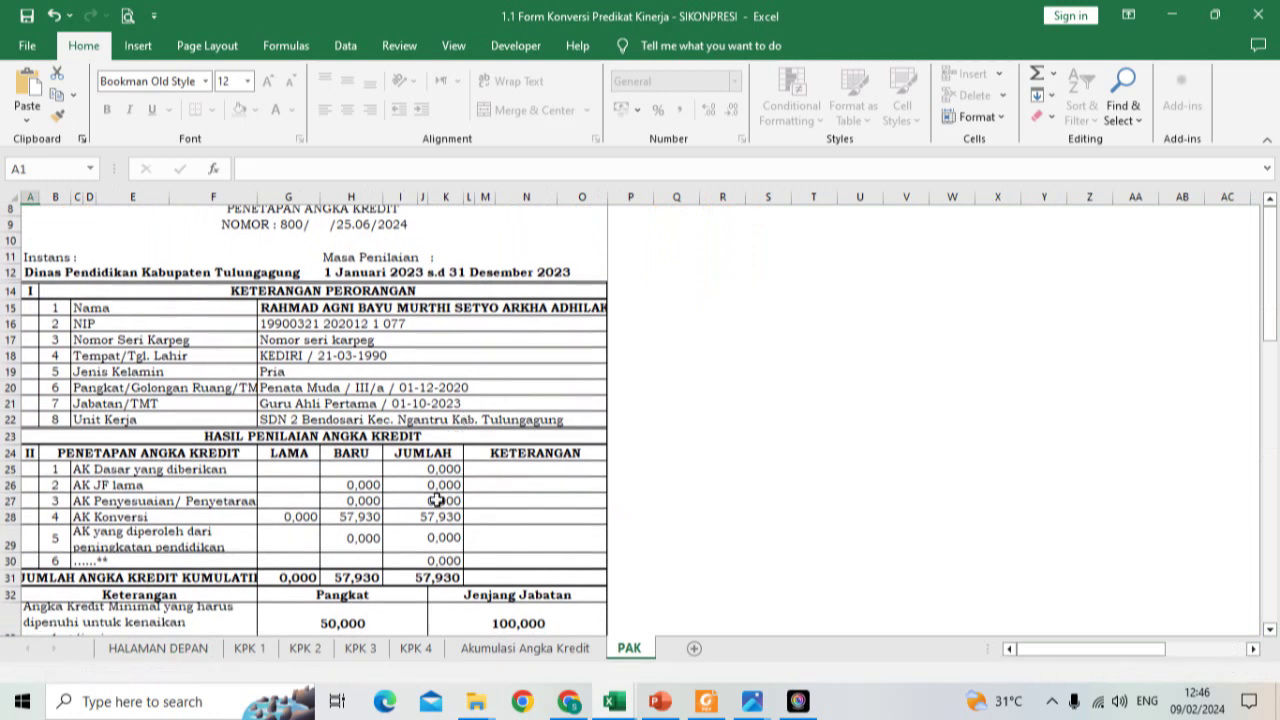
{"action": "scroll", "coordinate": [476, 400], "scroll_direction": "down", "scroll_amount": 2}
{"action": "left_click", "coordinate": [476, 400]}
{"action": "scroll", "coordinate": [478, 402], "scroll_direction": "down", "scroll_amount": 2}
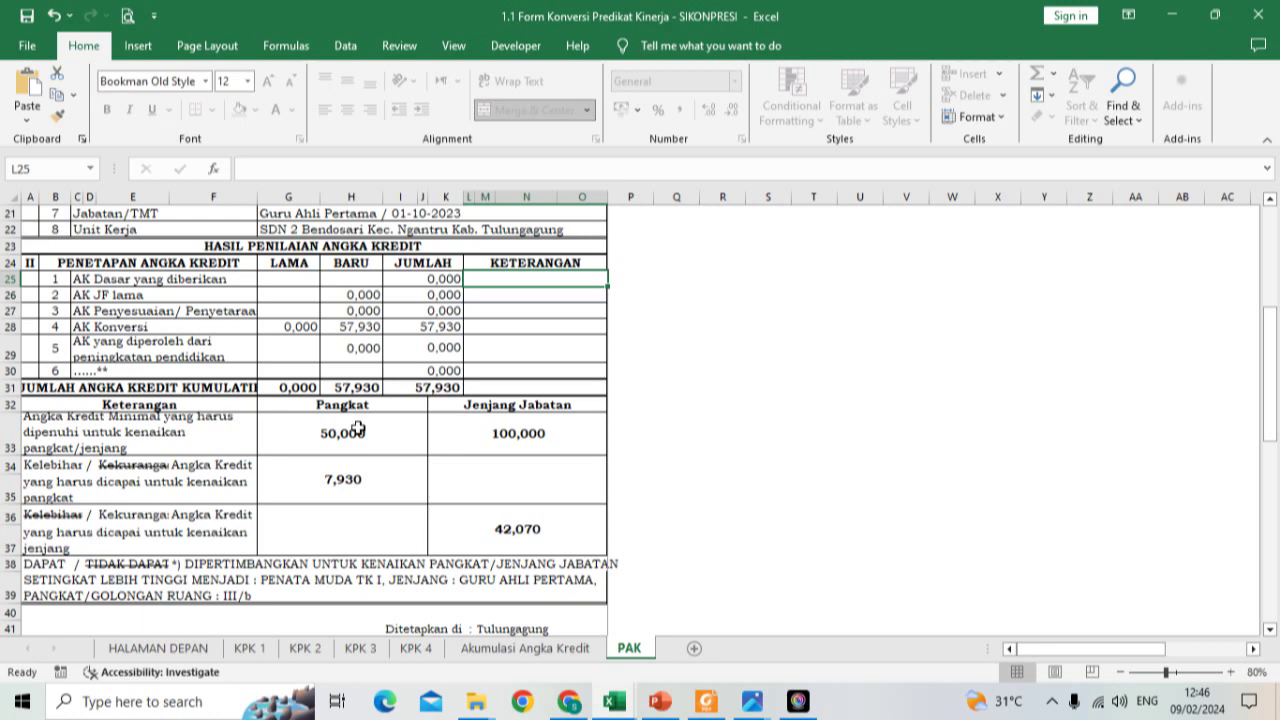
{"action": "scroll", "coordinate": [216, 505], "scroll_direction": "down", "scroll_amount": 1}
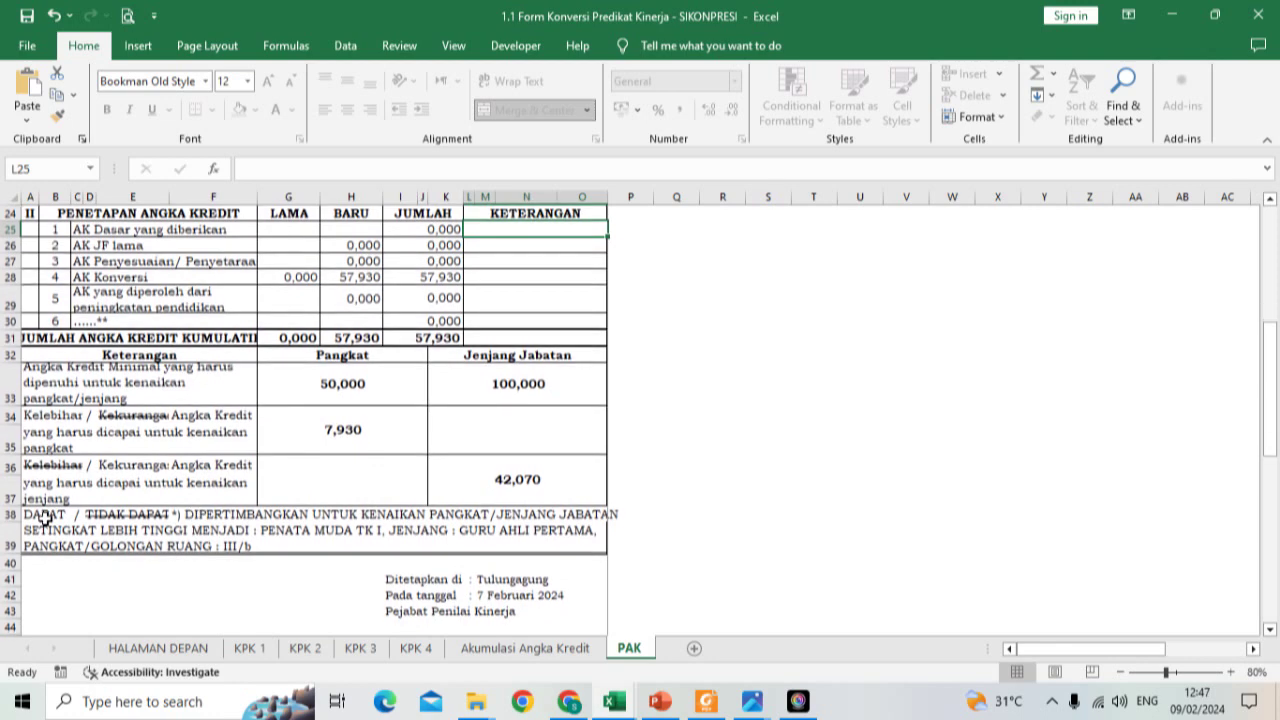
{"action": "mouse_move", "coordinate": [614, 701]}
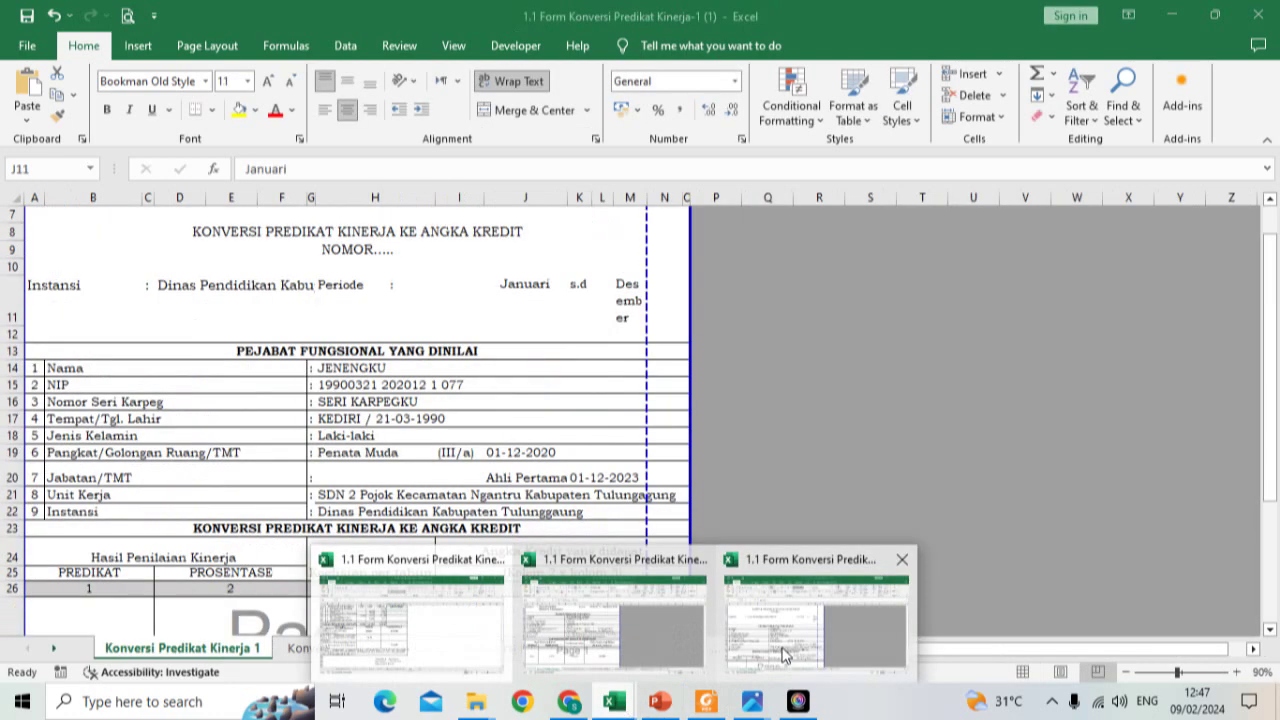
Step: Open the PAK sheet of Form Konversi Predikat Kinerja-1 (1) and review its 12,50 credit total
{"action": "left_click", "coordinate": [771, 679]}
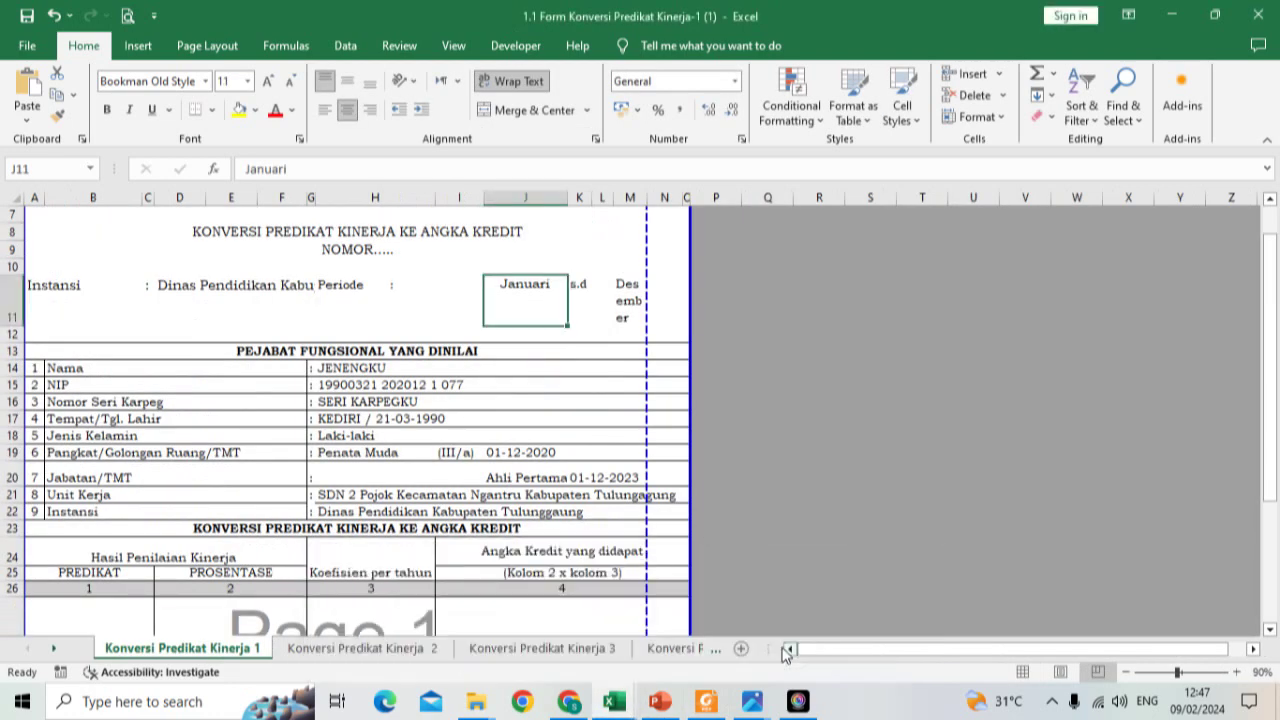
{"action": "left_click", "coordinate": [53, 648]}
{"action": "left_click", "coordinate": [53, 648]}
{"action": "left_click", "coordinate": [634, 648]}
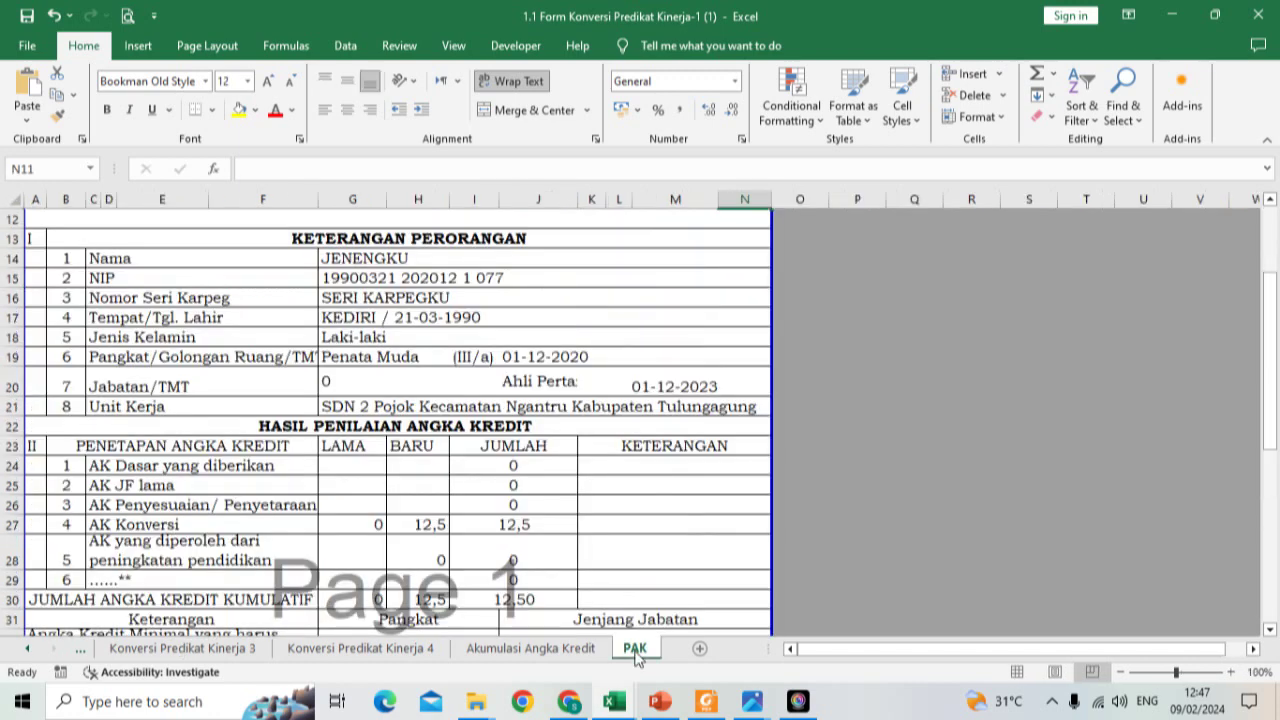
{"action": "scroll", "coordinate": [233, 482], "scroll_direction": "down", "scroll_amount": 1}
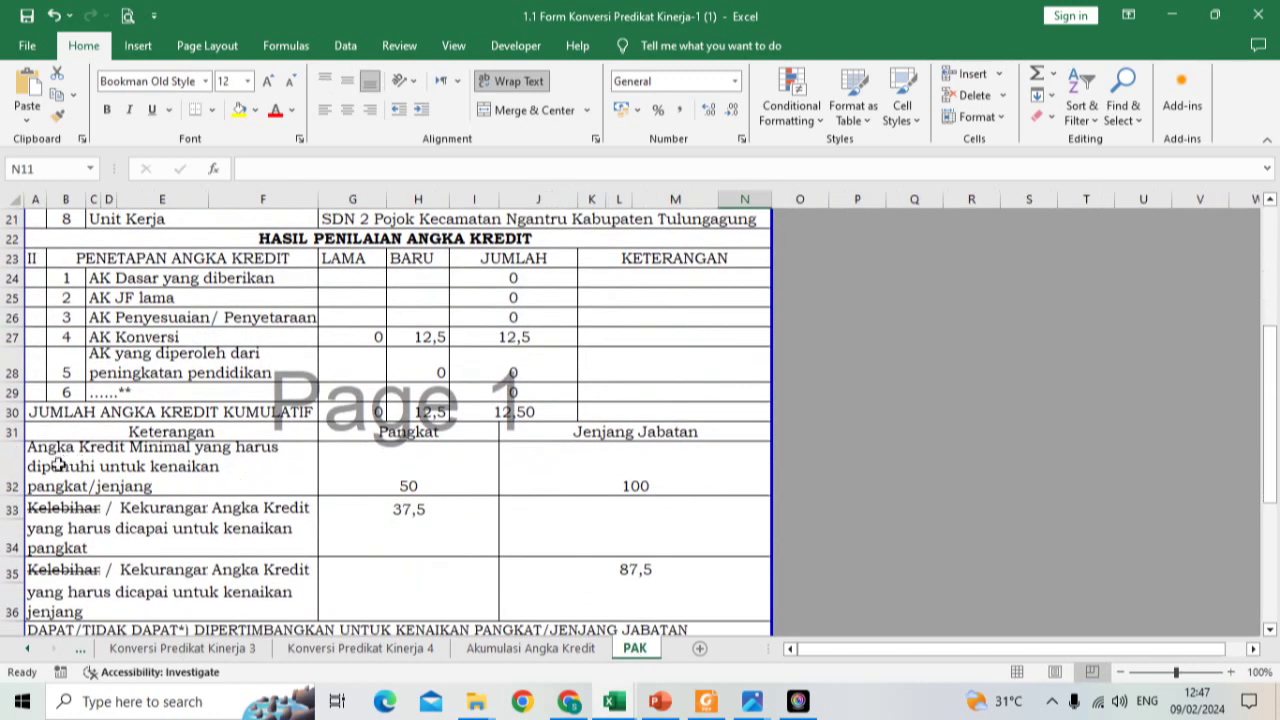
{"action": "scroll", "coordinate": [58, 465], "scroll_direction": "down", "scroll_amount": 2}
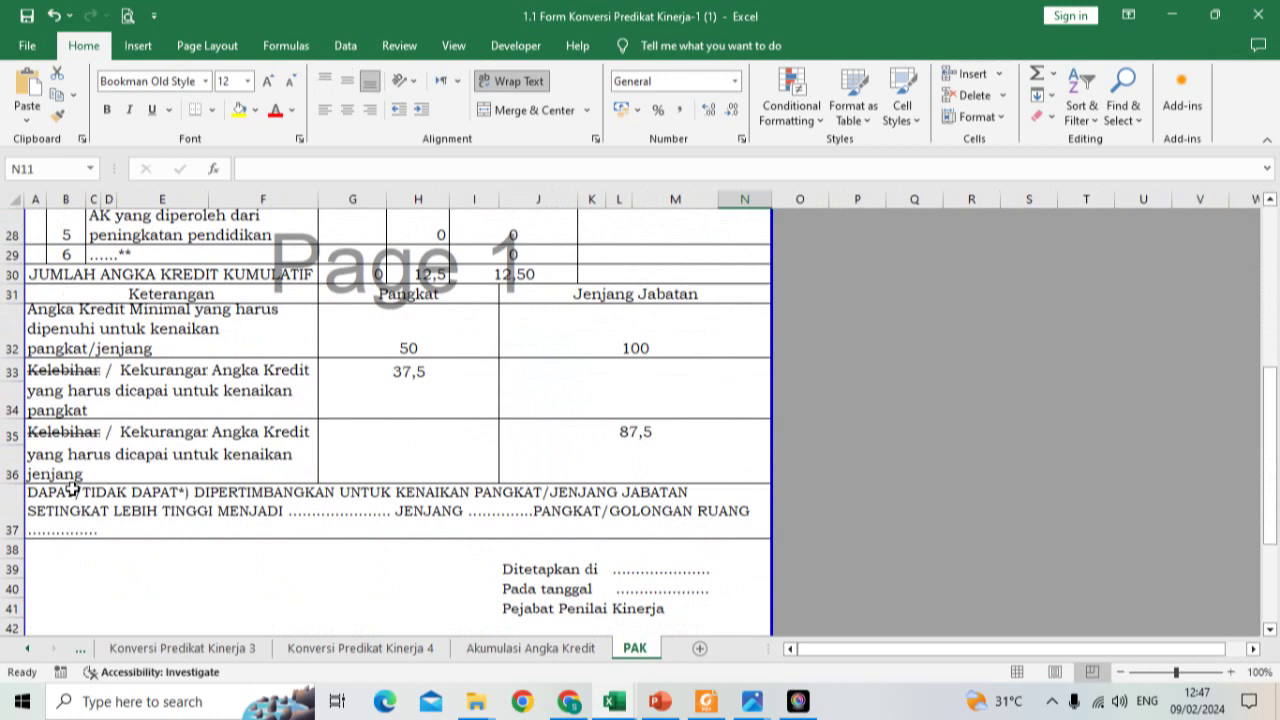
{"action": "scroll", "coordinate": [429, 520], "scroll_direction": "down", "scroll_amount": 1}
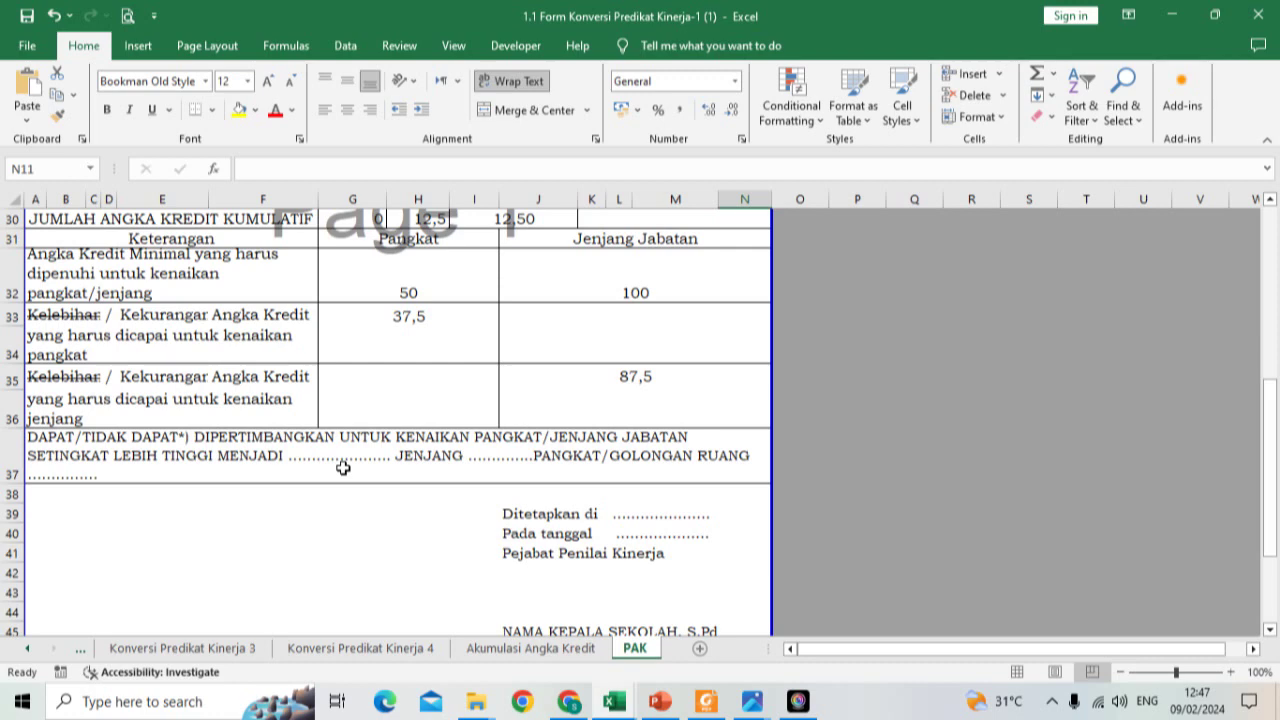
{"action": "scroll", "coordinate": [300, 465], "scroll_direction": "down", "scroll_amount": 1}
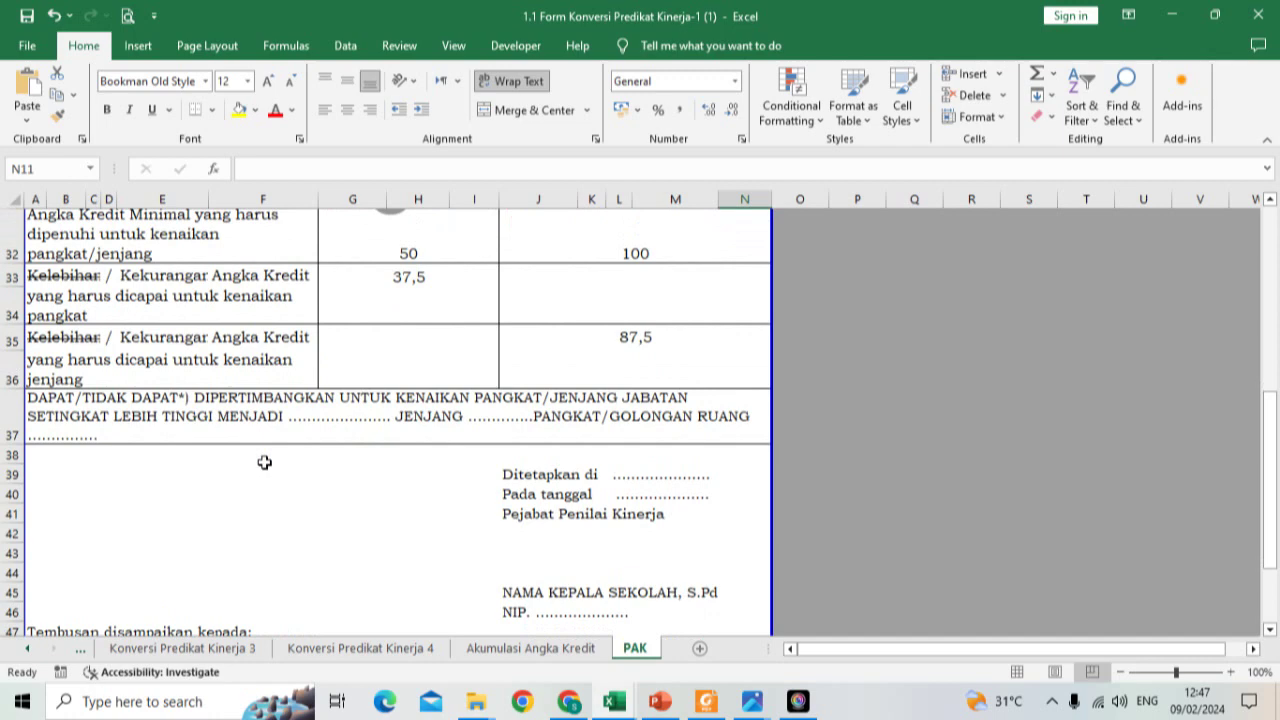
{"action": "scroll", "coordinate": [264, 462], "scroll_direction": "down", "scroll_amount": 2}
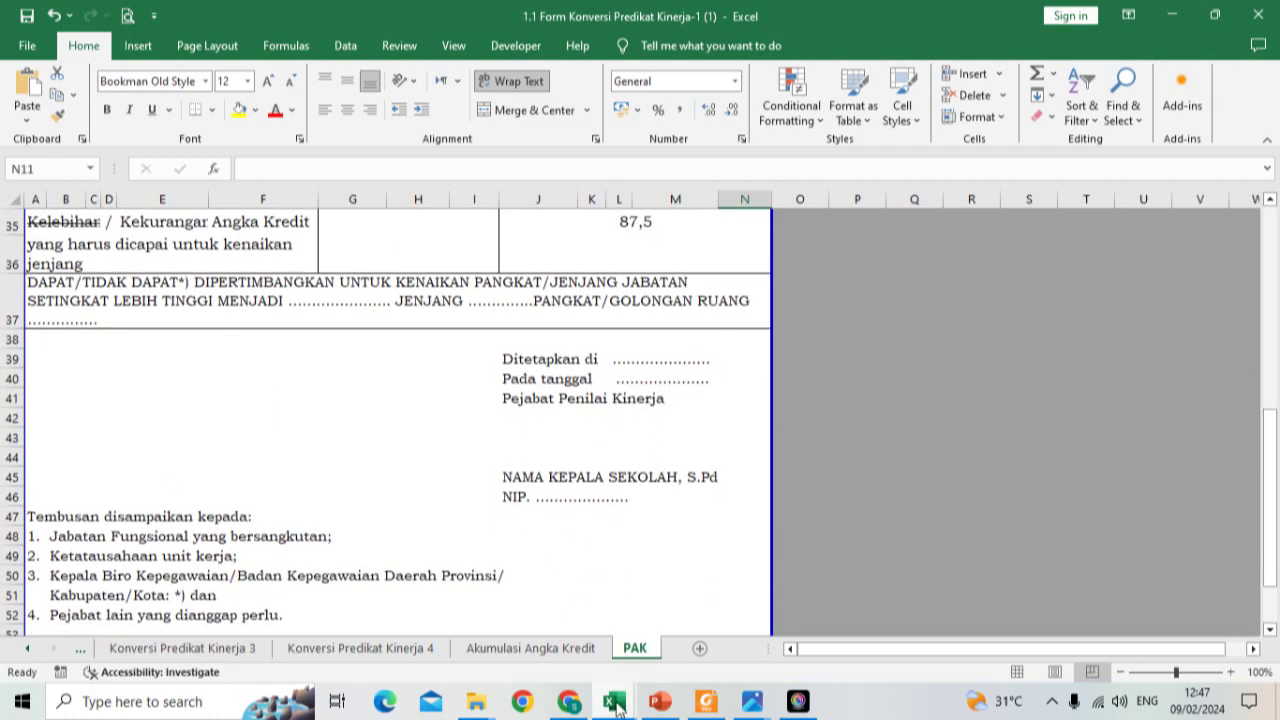
Step: Return to SIKONPRESI's HALAMAN DEPAN sheet, where both AK totals read 57,930
{"action": "mouse_move", "coordinate": [613, 708]}
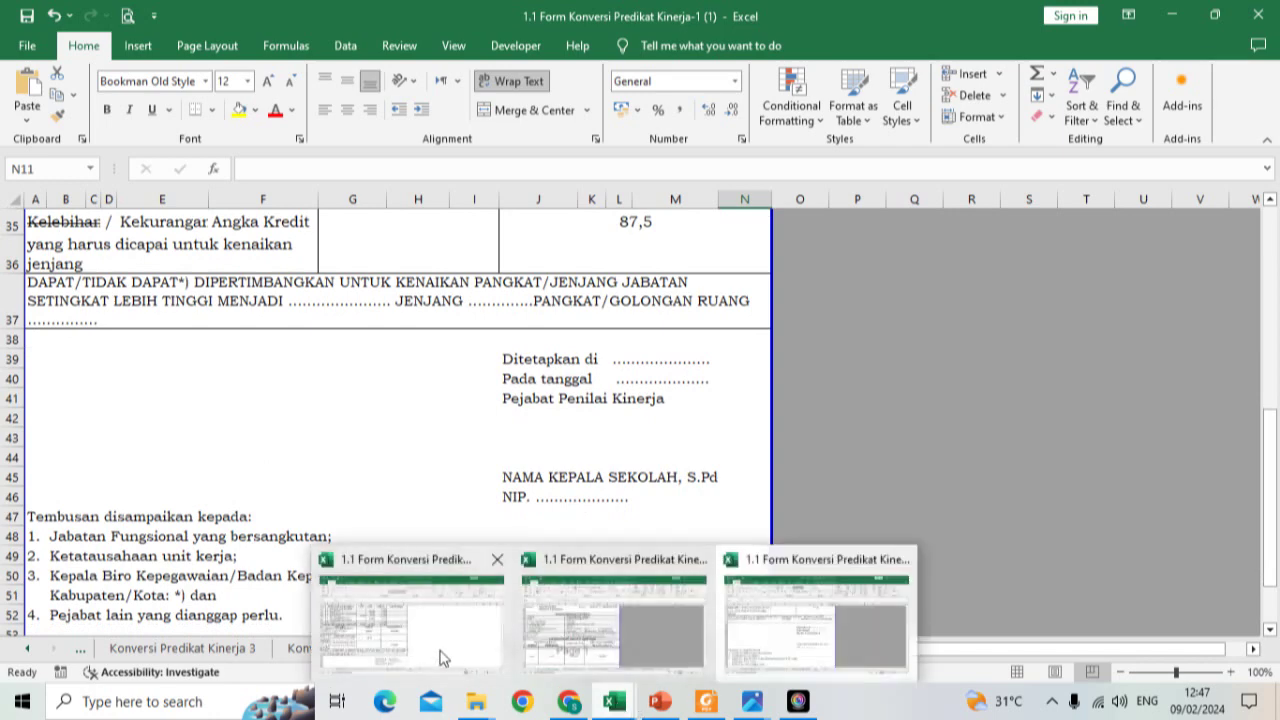
{"action": "left_click", "coordinate": [440, 655]}
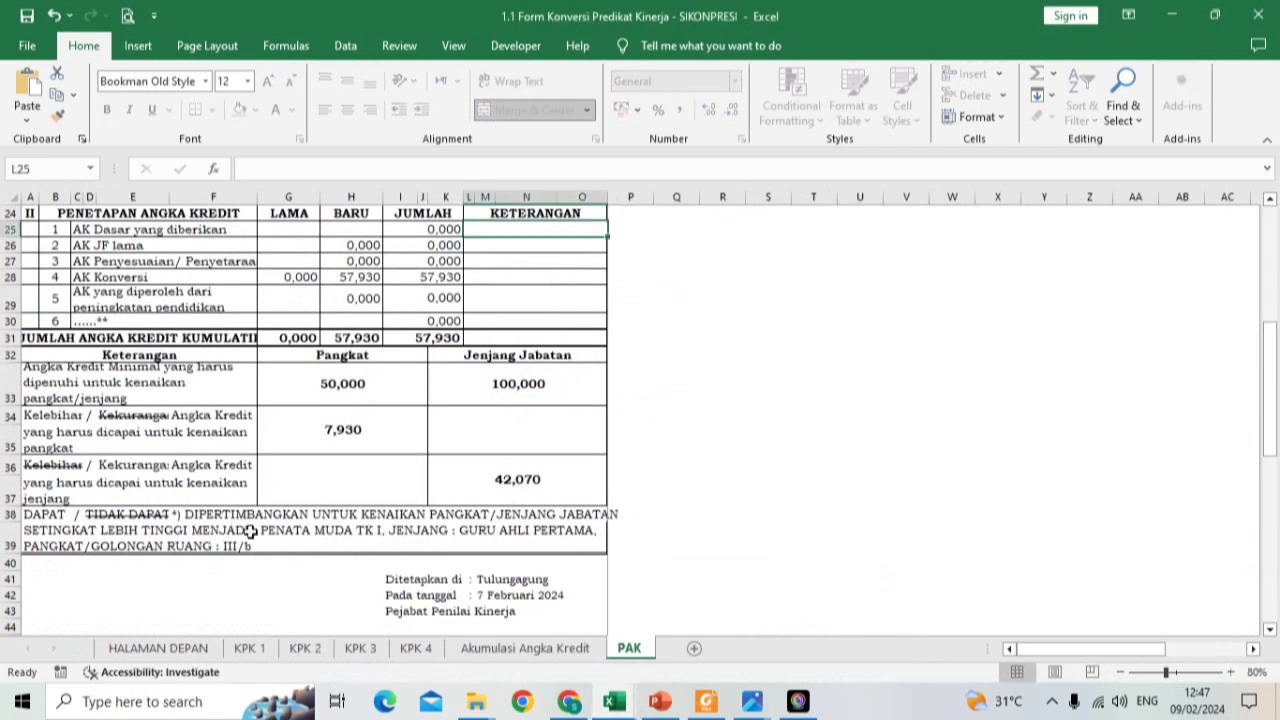
{"action": "scroll", "coordinate": [262, 520], "scroll_direction": "down", "scroll_amount": 1}
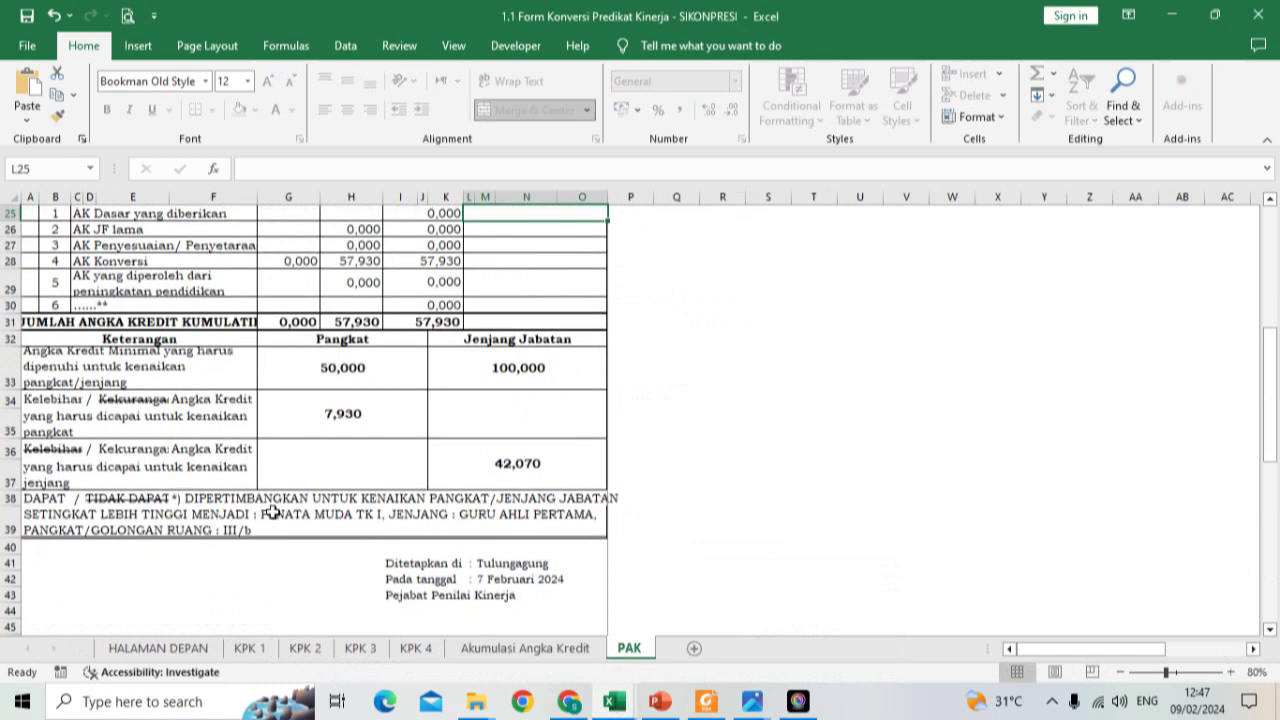
{"action": "left_click", "coordinate": [186, 652]}
{"action": "scroll", "coordinate": [403, 536], "scroll_direction": "up", "scroll_amount": 10}
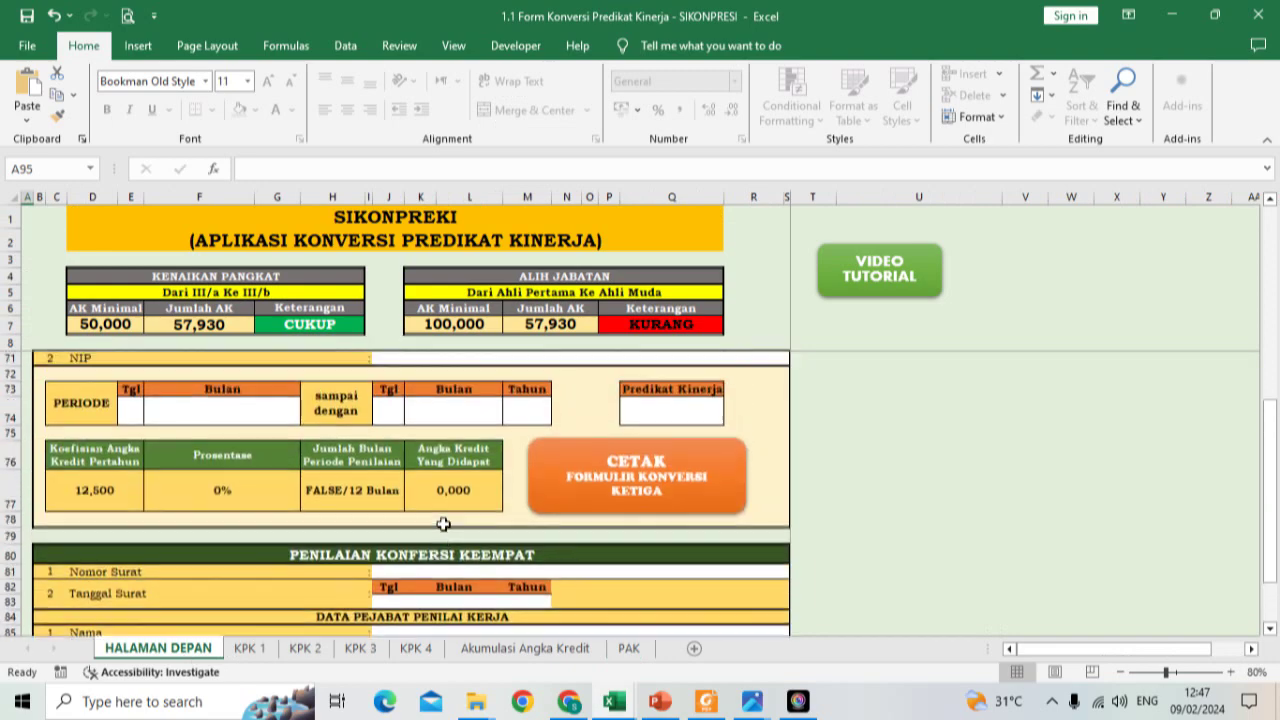
{"action": "scroll", "coordinate": [443, 524], "scroll_direction": "up", "scroll_amount": 12}
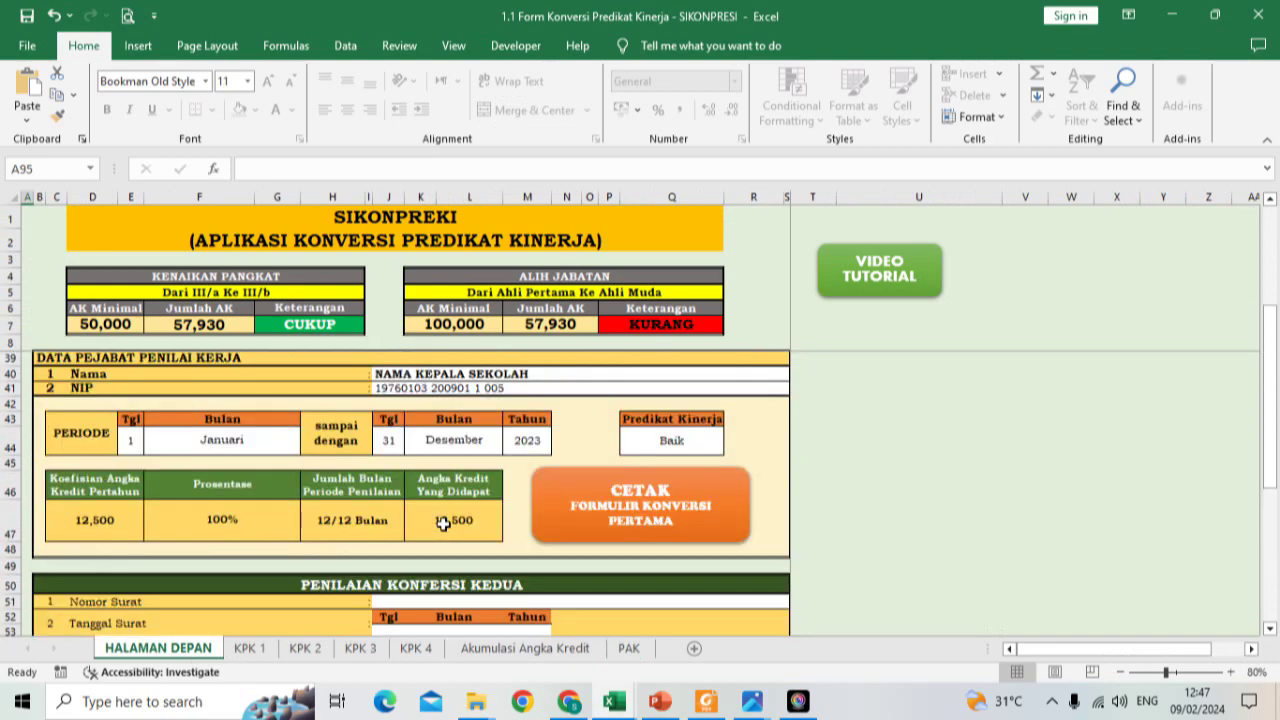
Step: Change the AK Integrasi credit in N32 to 36 and confirm the PAK total drops to 48,500
{"action": "left_click", "coordinate": [620, 479]}
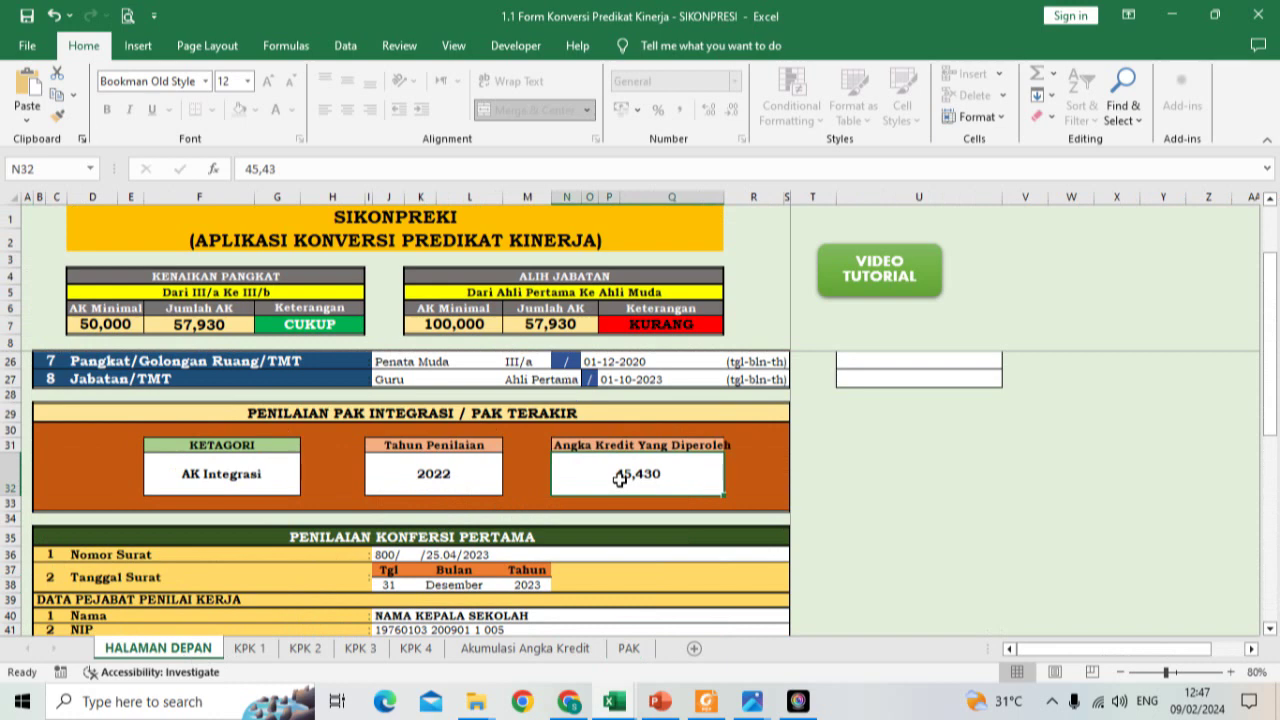
{"action": "type", "text": "36"}
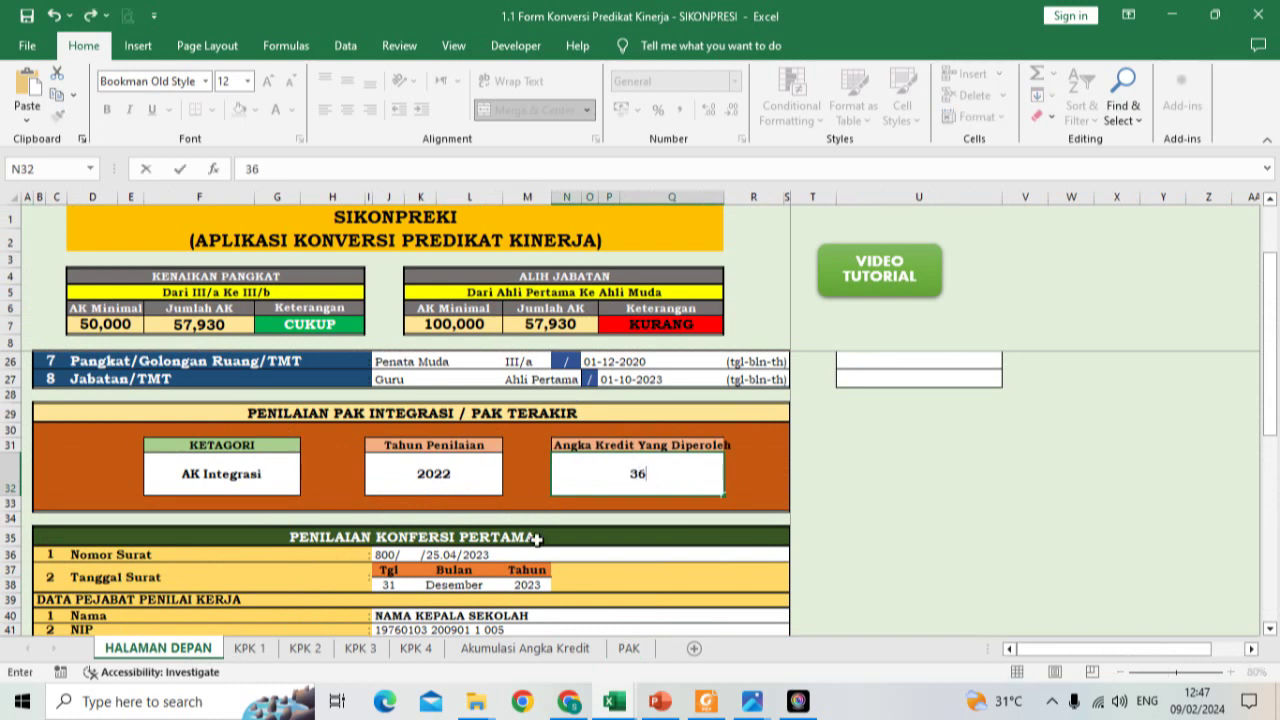
{"action": "key", "text": "Return"}
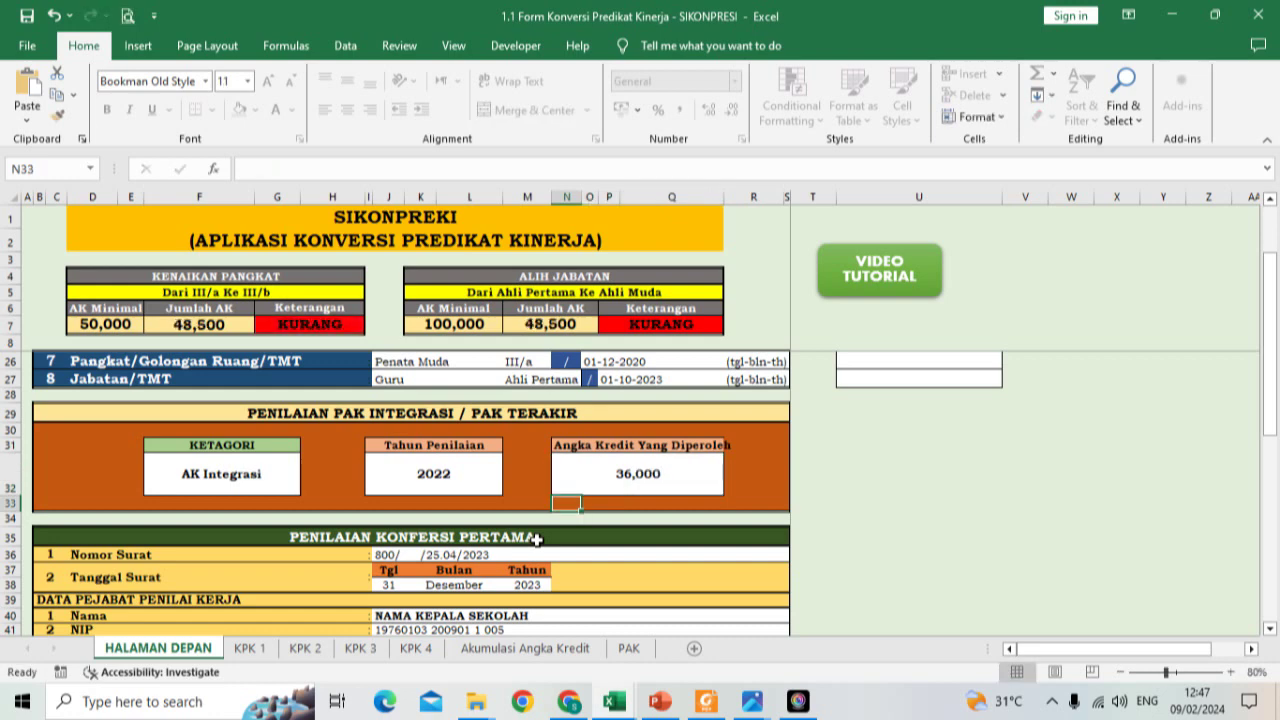
{"action": "left_click", "coordinate": [632, 650]}
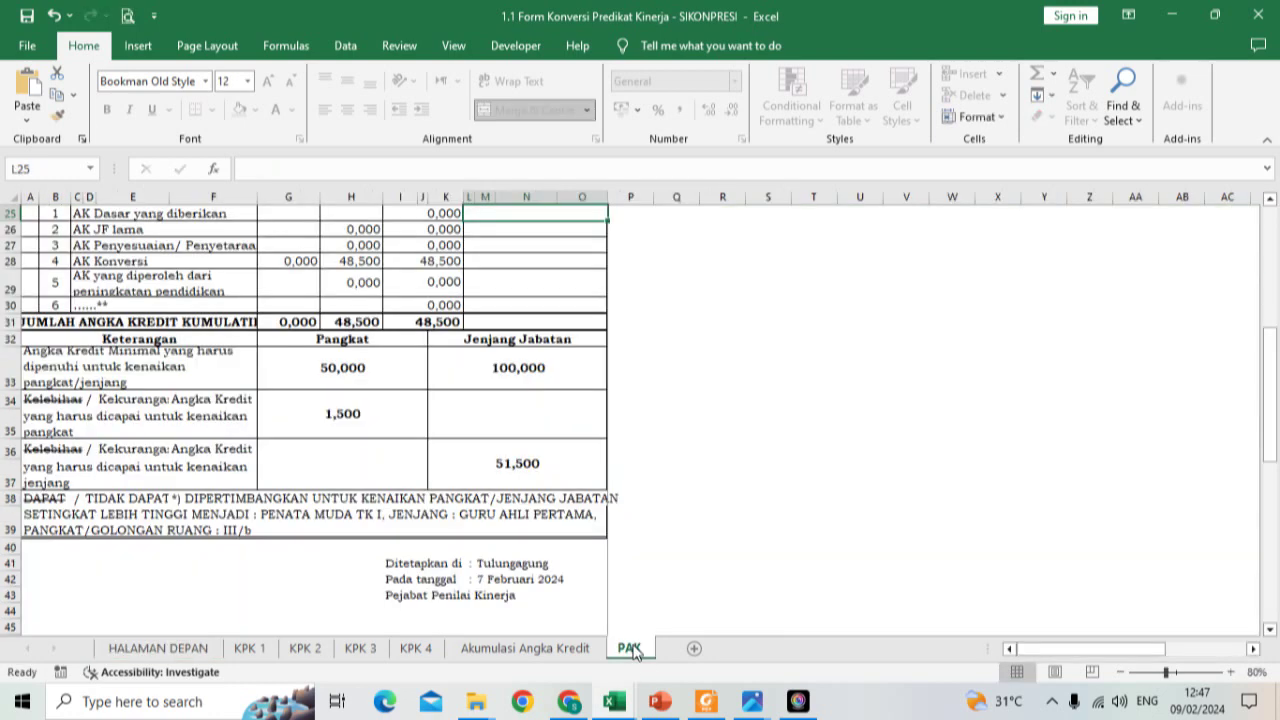
{"action": "left_click", "coordinate": [160, 650]}
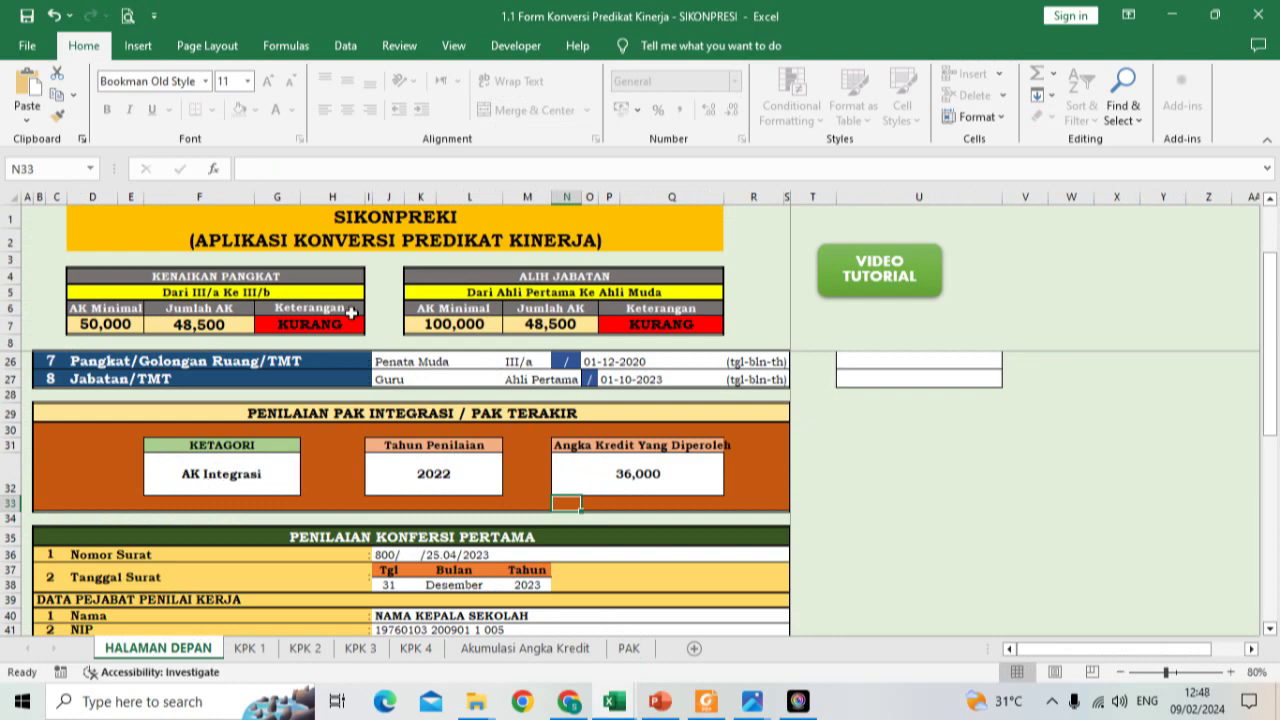
{"action": "left_click", "coordinate": [629, 648]}
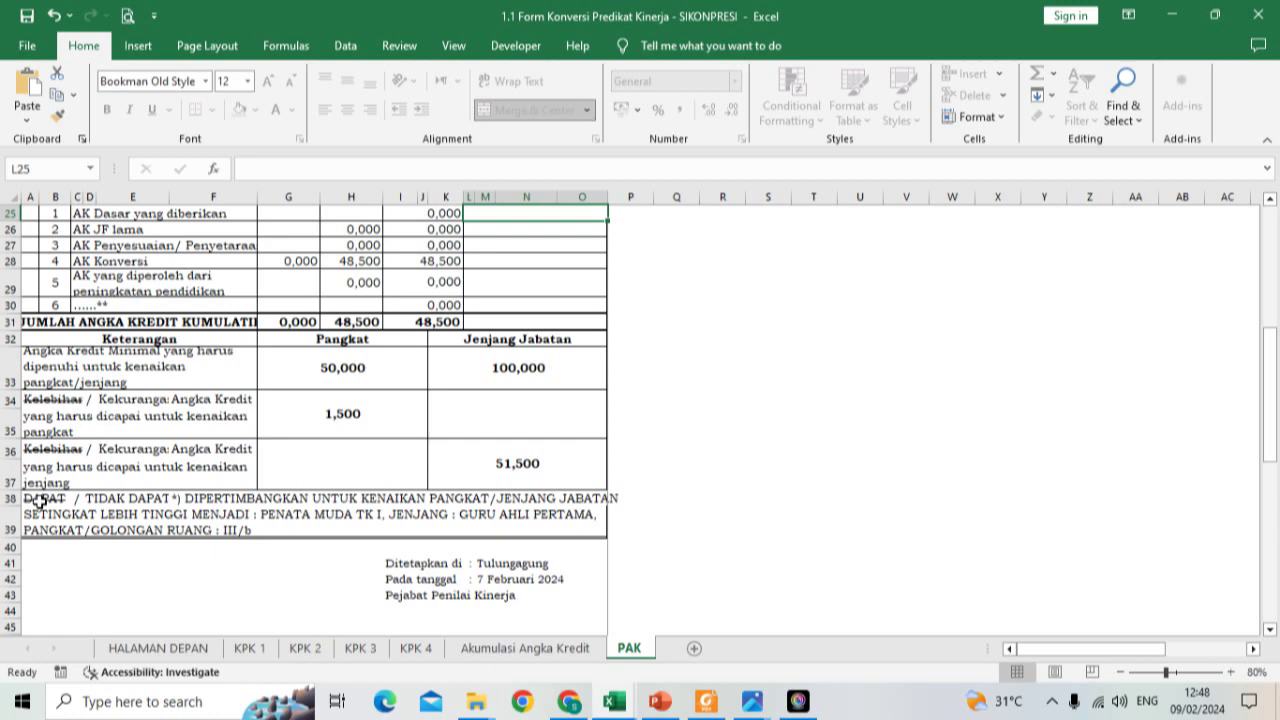
Step: On HALAMAN DEPAN, set the J26 rank to Penata Muda Tk I and check the PAK sheet
{"action": "left_click", "coordinate": [158, 648]}
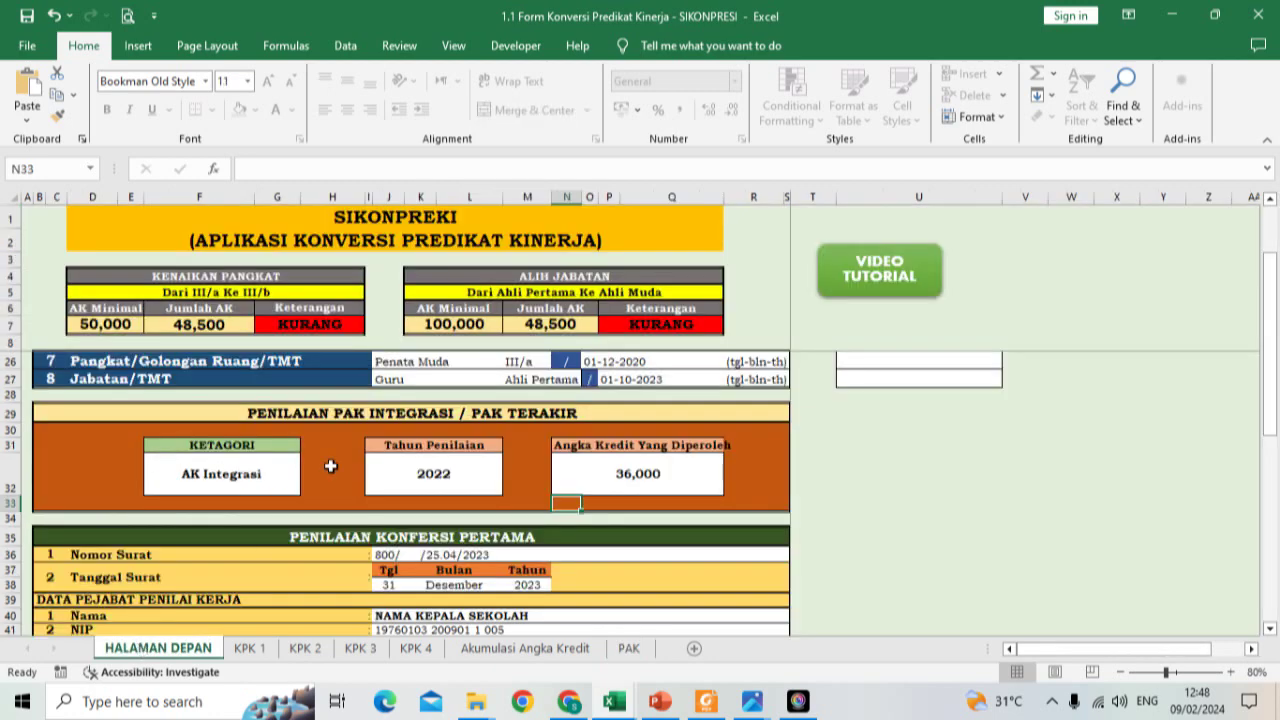
{"action": "scroll", "coordinate": [334, 463], "scroll_direction": "up", "scroll_amount": 4}
{"action": "scroll", "coordinate": [334, 463], "scroll_direction": "up", "scroll_amount": 1}
{"action": "scroll", "coordinate": [334, 463], "scroll_direction": "down", "scroll_amount": 2}
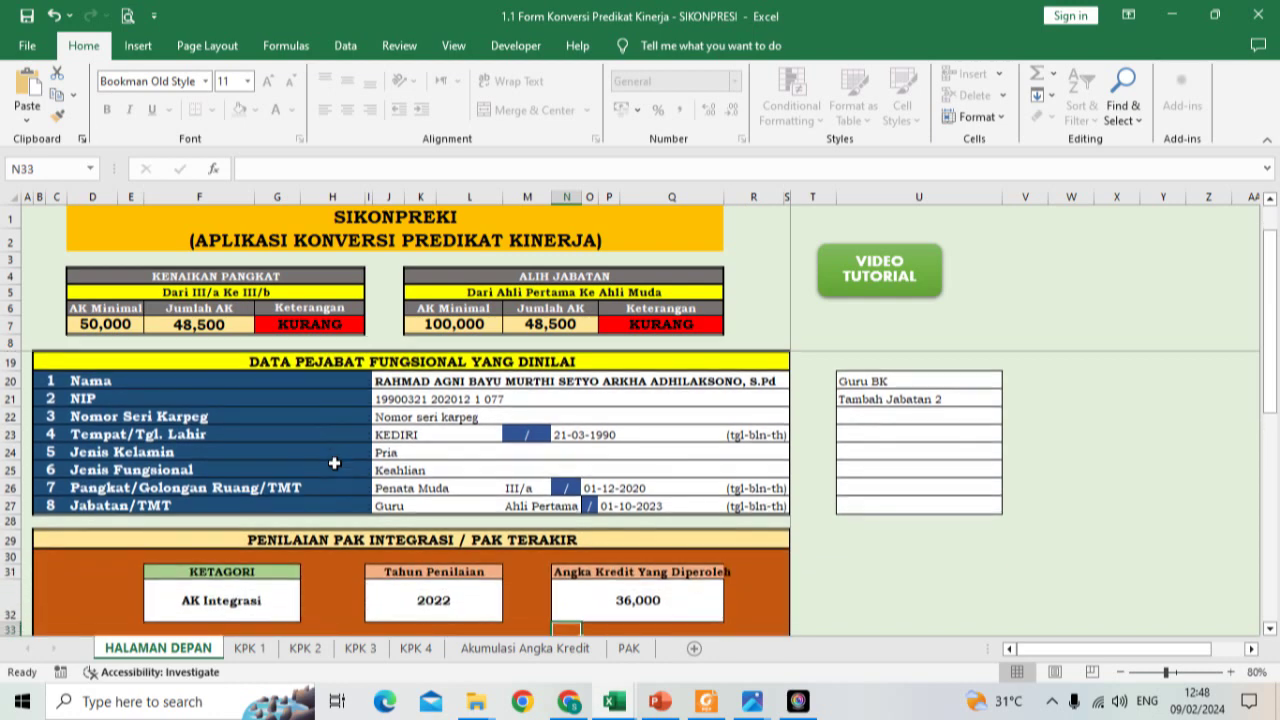
{"action": "left_click", "coordinate": [413, 487]}
{"action": "left_click", "coordinate": [510, 487]}
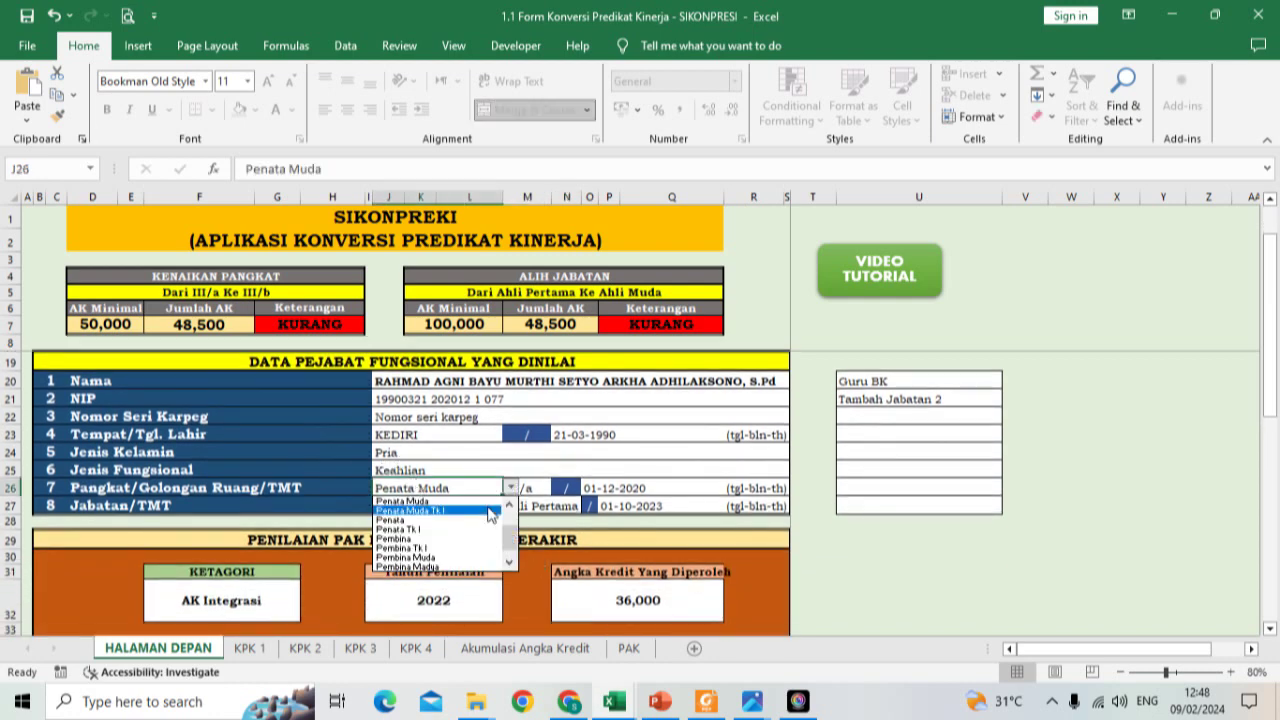
{"action": "left_click", "coordinate": [487, 513]}
{"action": "left_click", "coordinate": [487, 513]}
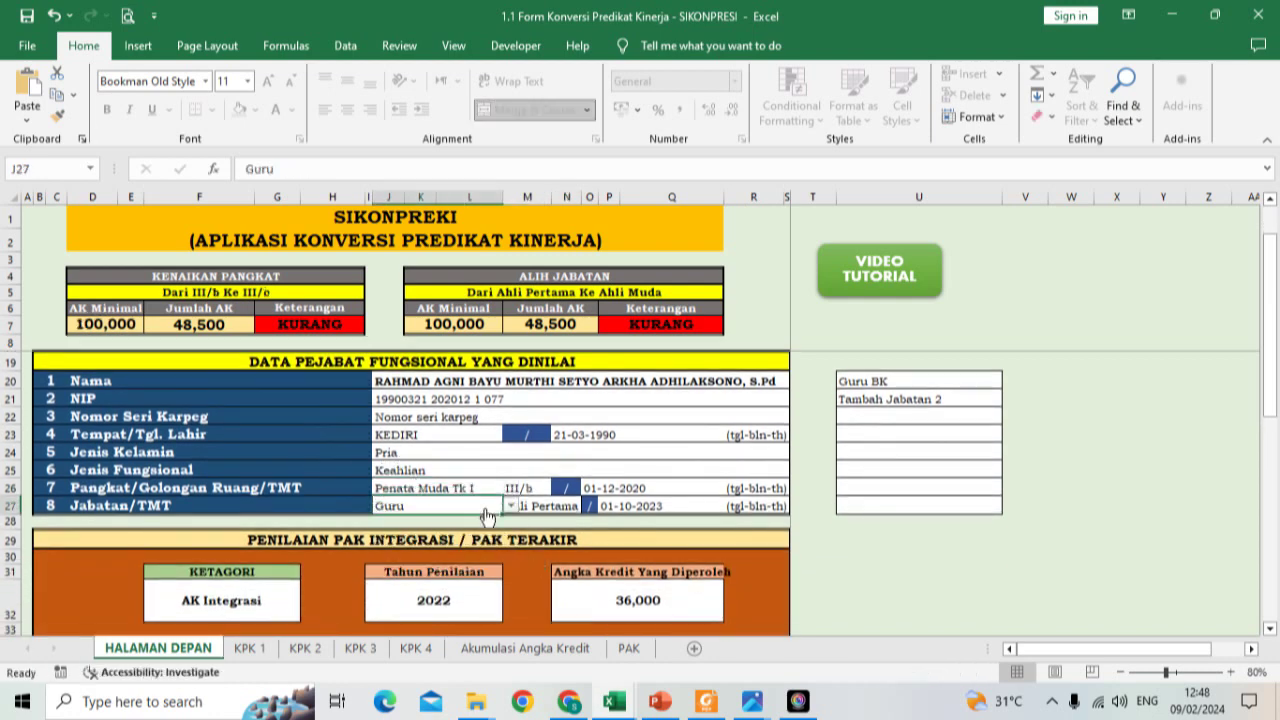
{"action": "left_click", "coordinate": [628, 648]}
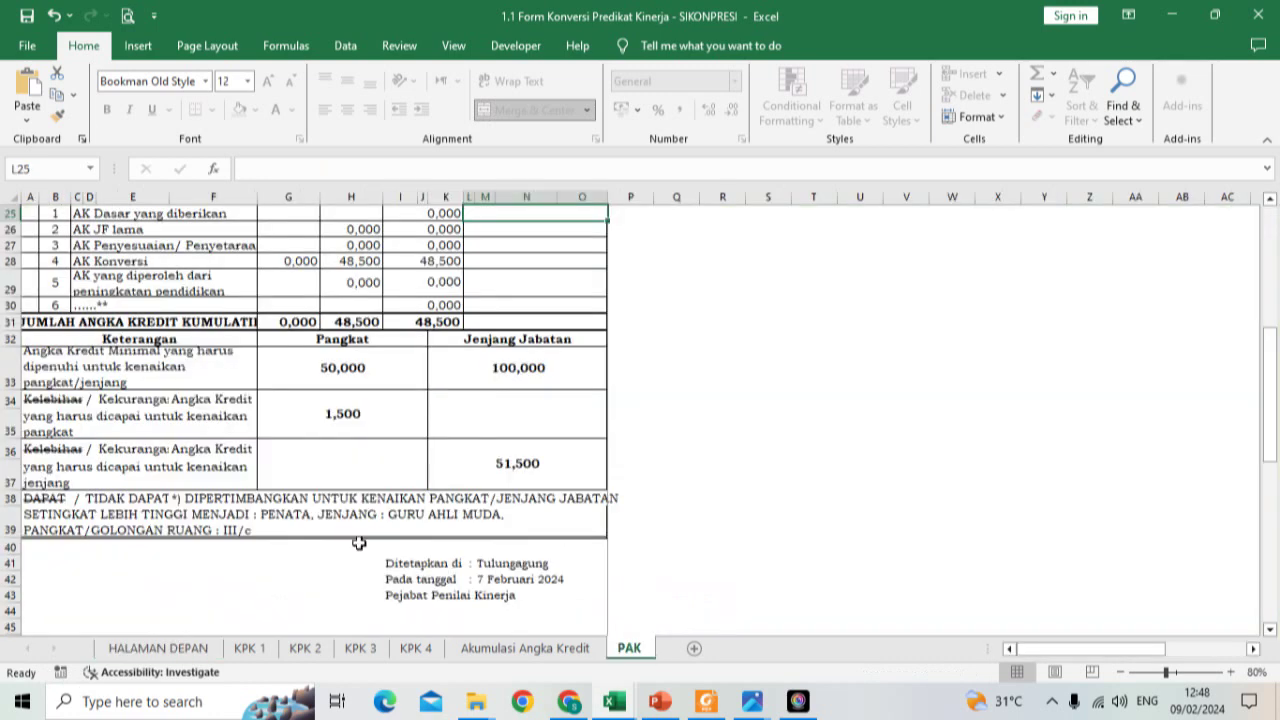
Step: Set the J26 rank back to Penata Muda and check the PAK sheet again
{"action": "left_click", "coordinate": [181, 648]}
{"action": "left_click", "coordinate": [430, 488]}
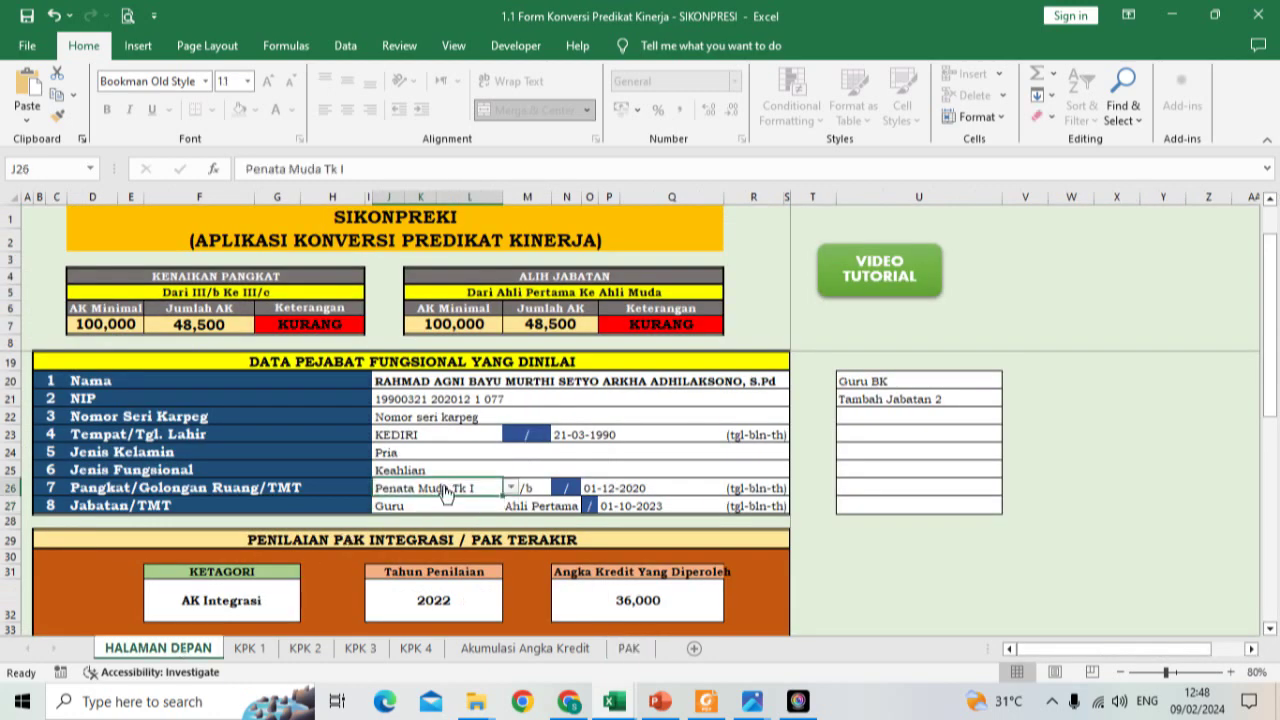
{"action": "left_click", "coordinate": [511, 487]}
{"action": "left_click", "coordinate": [509, 505]}
{"action": "left_click", "coordinate": [410, 501]}
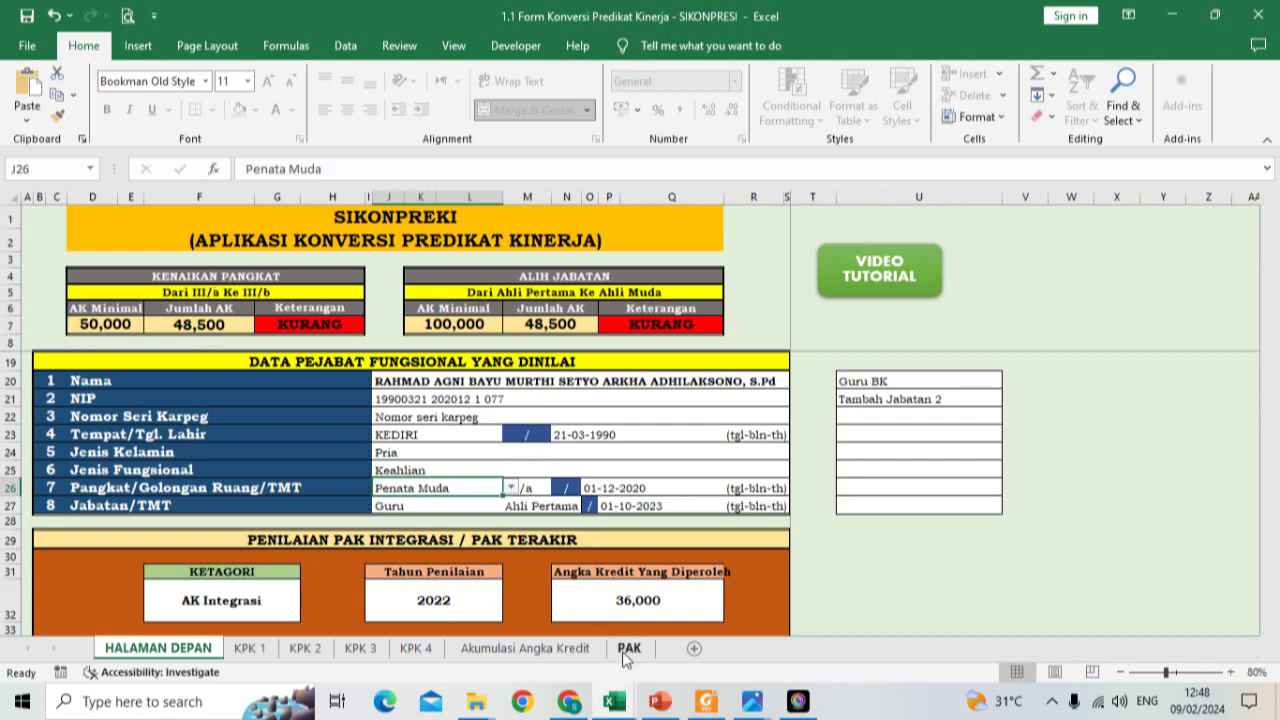
{"action": "left_click", "coordinate": [628, 648]}
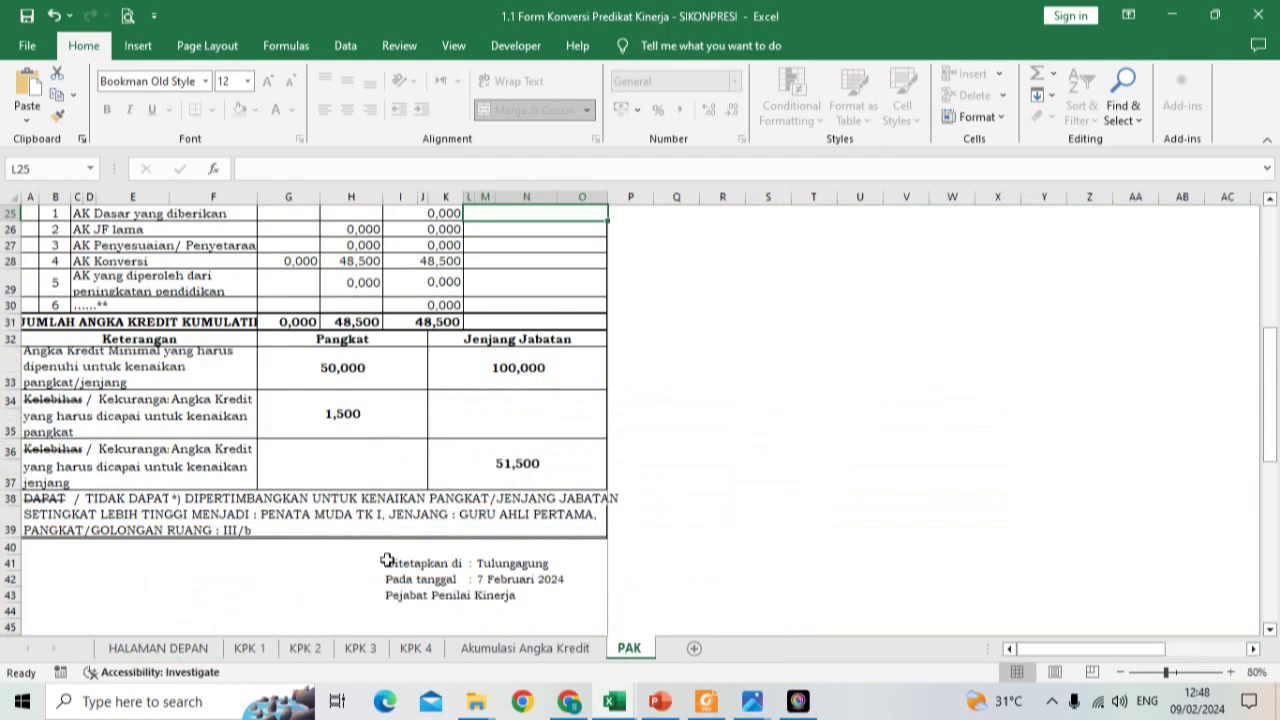
Step: Switch the rank to Penata Muda Tk I once more and view the PAK sheet
{"action": "left_click", "coordinate": [177, 648]}
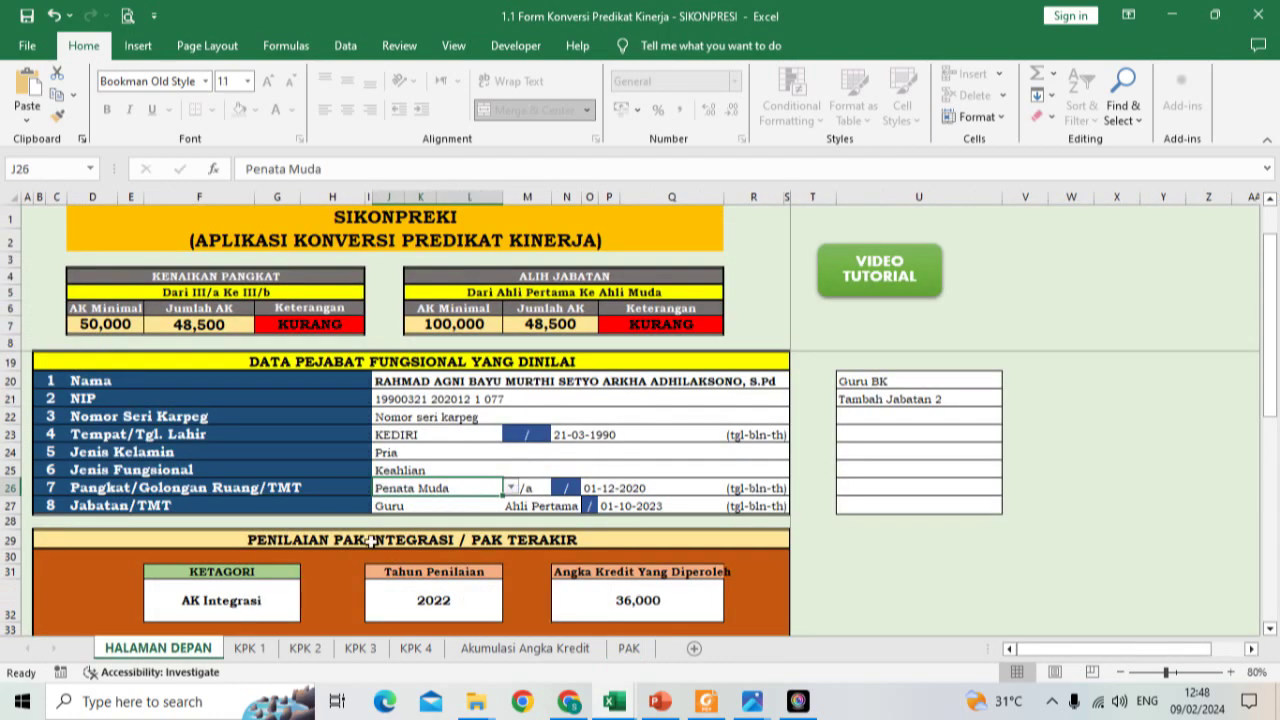
{"action": "left_click", "coordinate": [510, 487]}
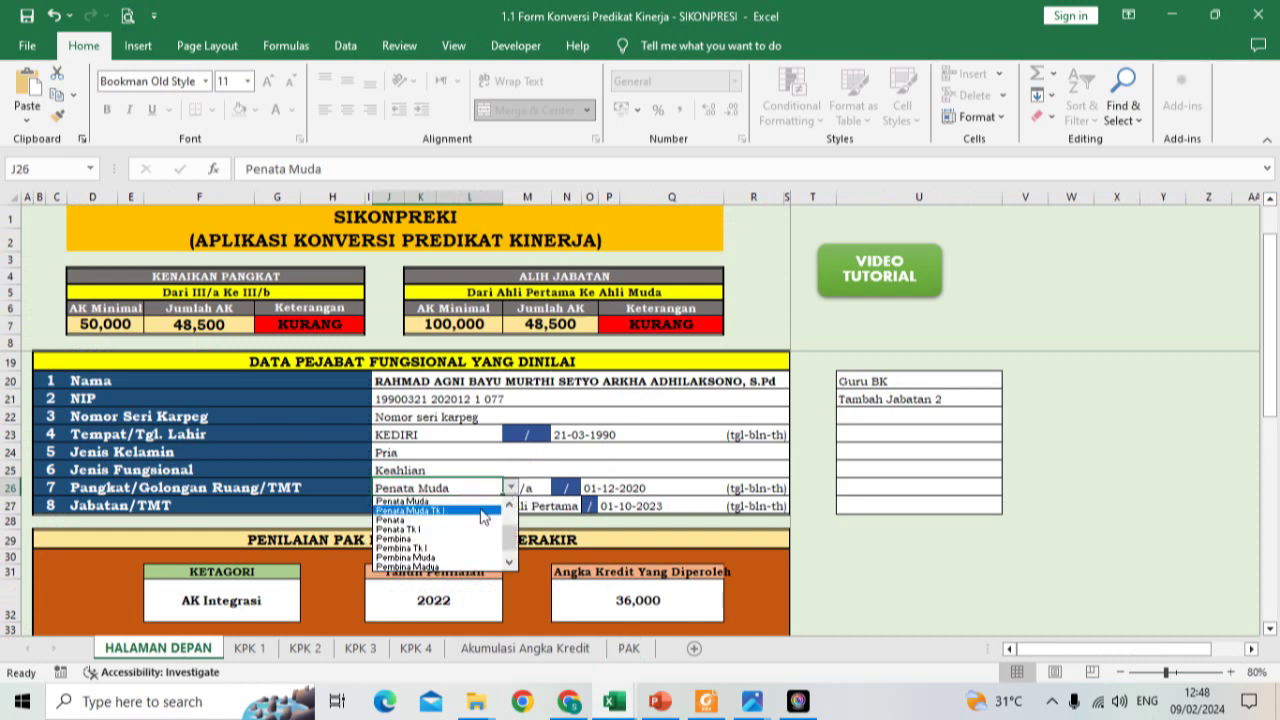
{"action": "left_click", "coordinate": [481, 512]}
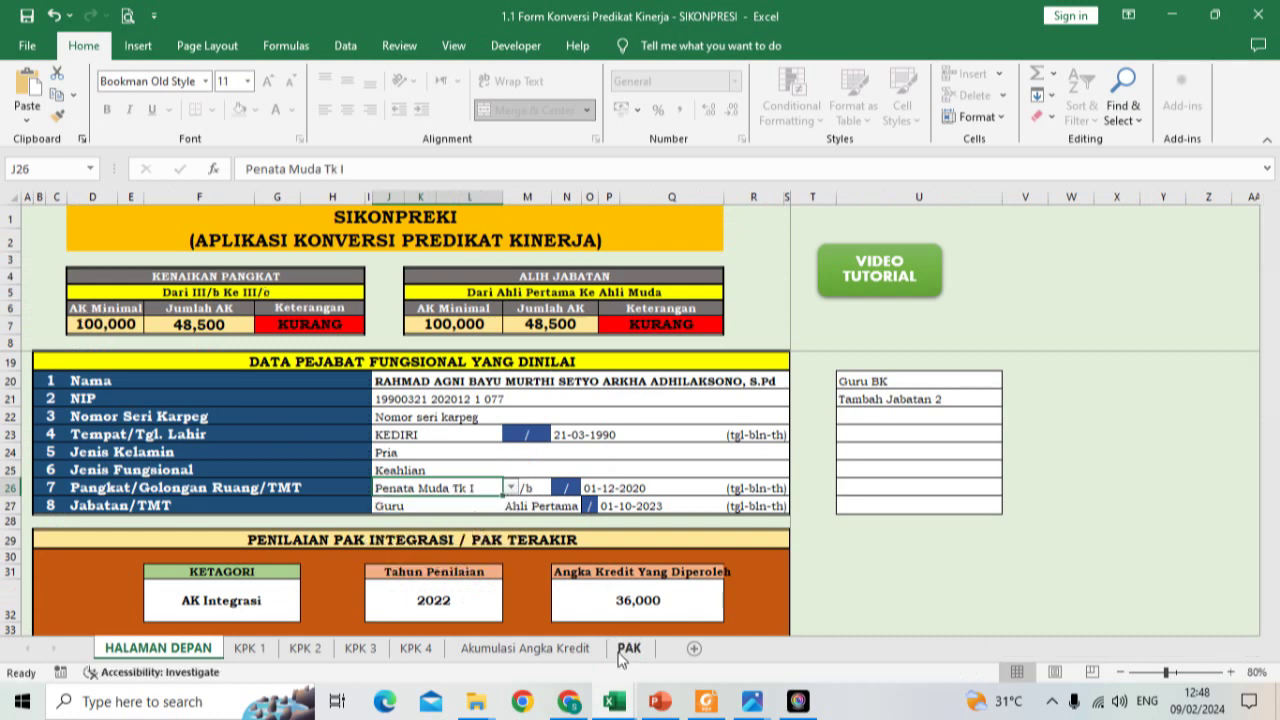
{"action": "left_click", "coordinate": [626, 649]}
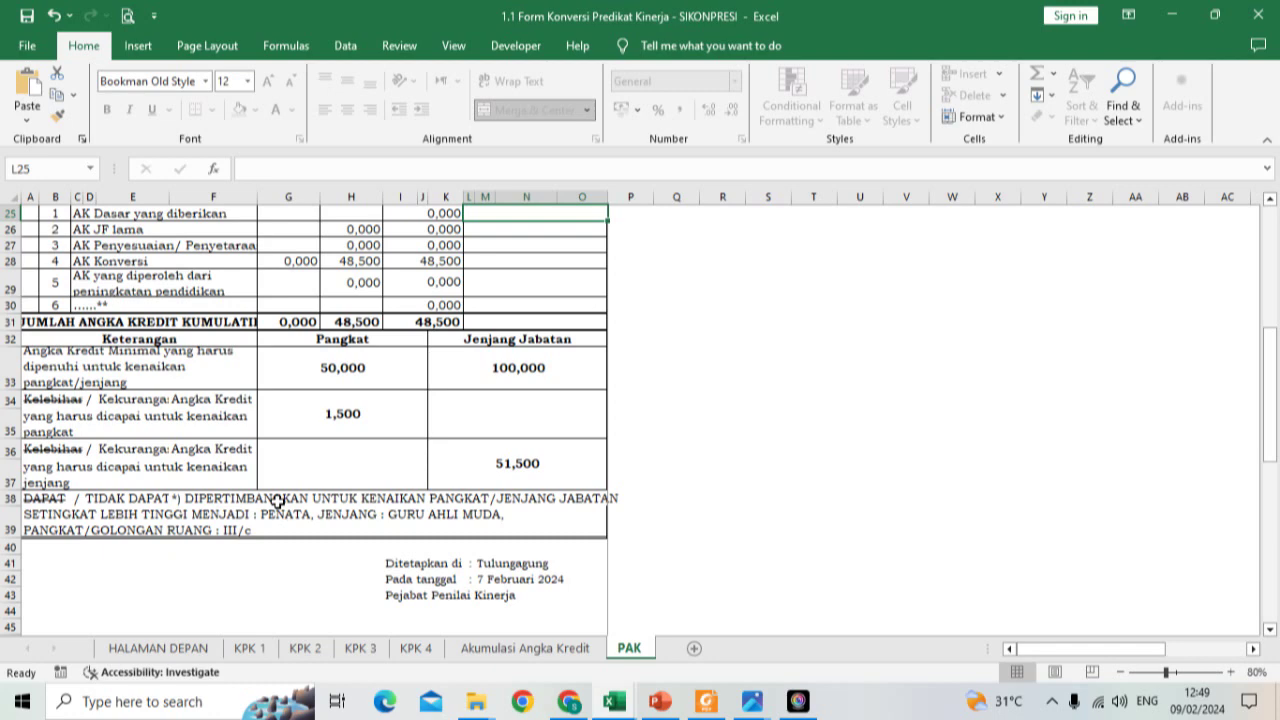
Step: Back on HALAMAN DEPAN, leave the J26 rank as Penata Muda
{"action": "left_click", "coordinate": [172, 649]}
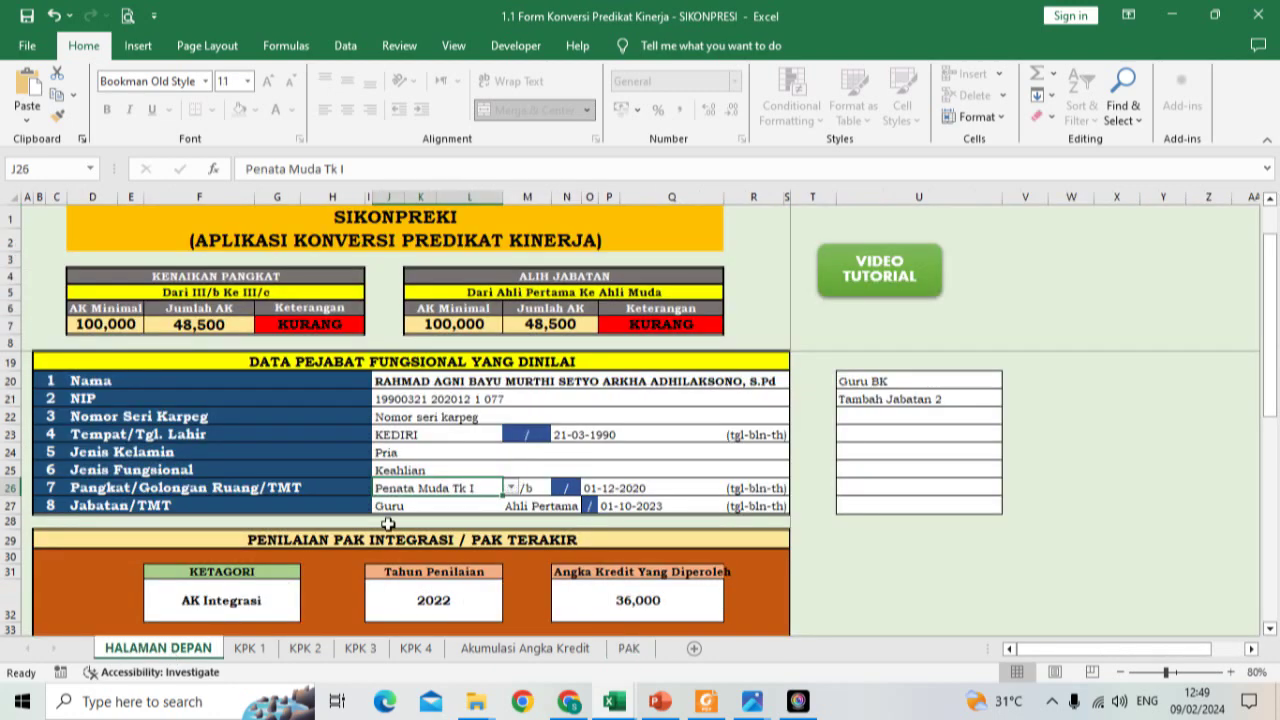
{"action": "left_click", "coordinate": [510, 488]}
{"action": "scroll", "coordinate": [513, 490], "scroll_direction": "up", "scroll_amount": 1}
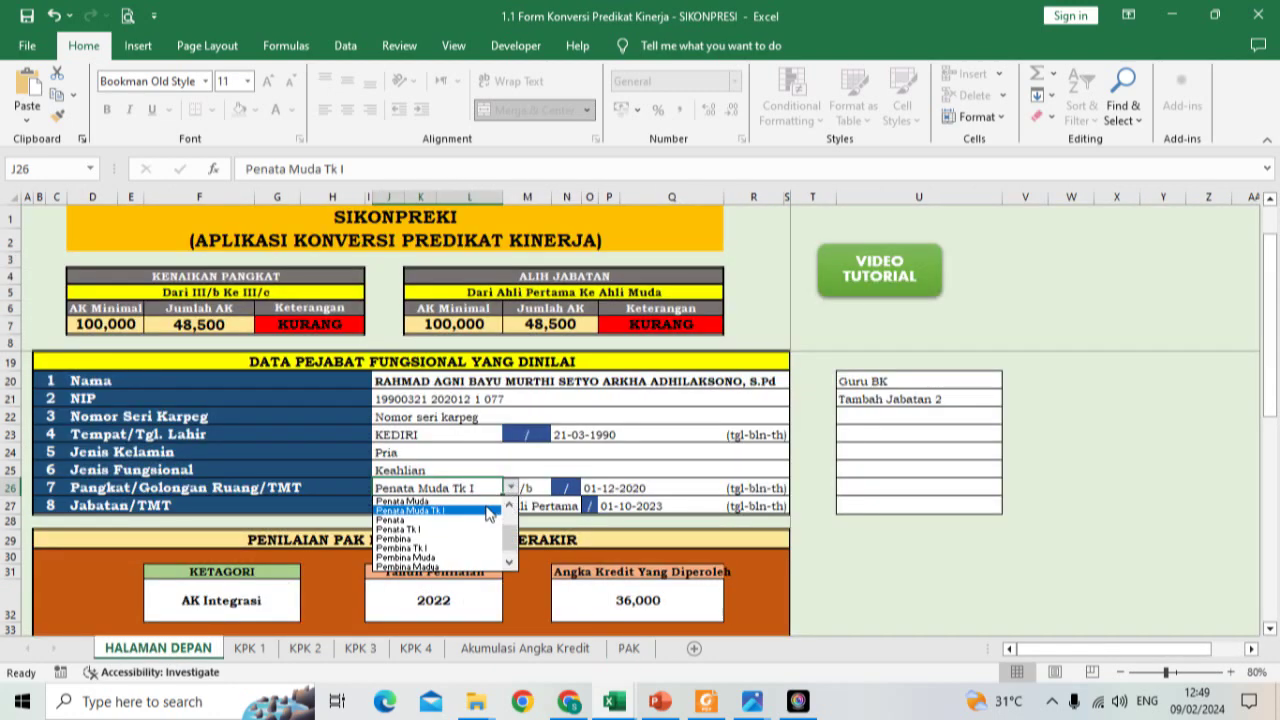
{"action": "left_click", "coordinate": [403, 501]}
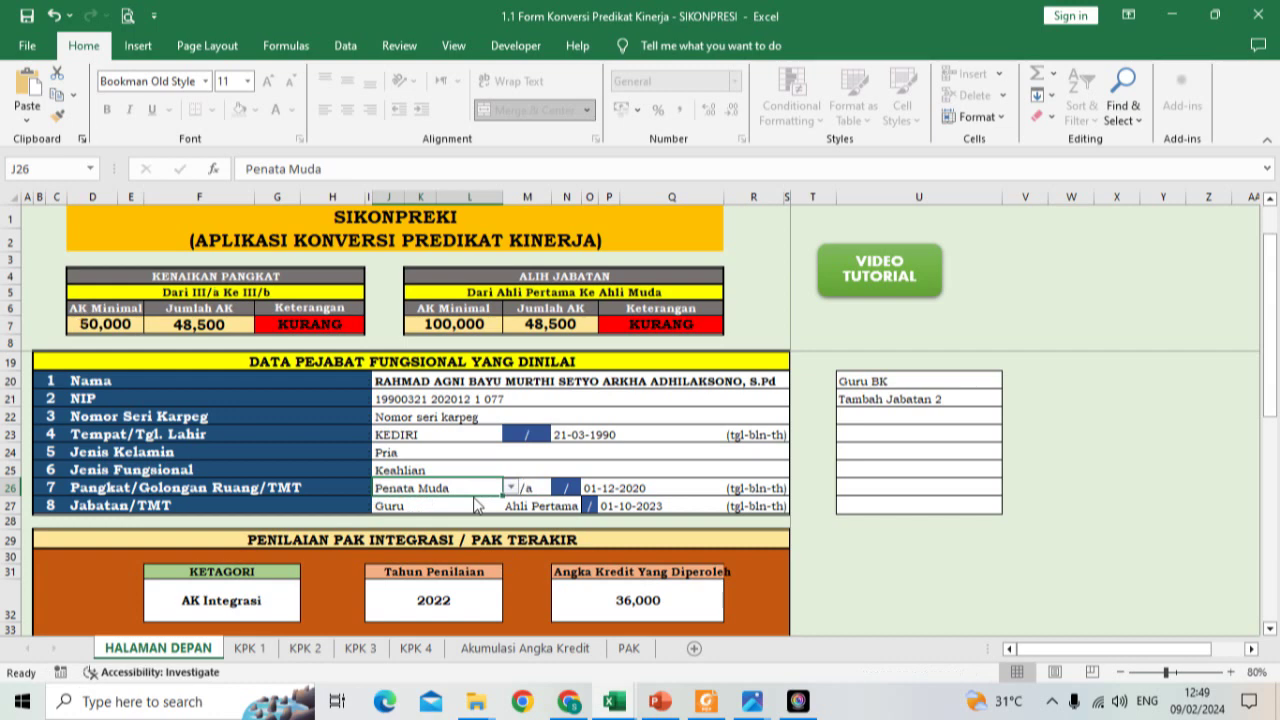
{"action": "scroll", "coordinate": [476, 506], "scroll_direction": "down", "scroll_amount": 2}
{"action": "scroll", "coordinate": [476, 506], "scroll_direction": "down", "scroll_amount": 4}
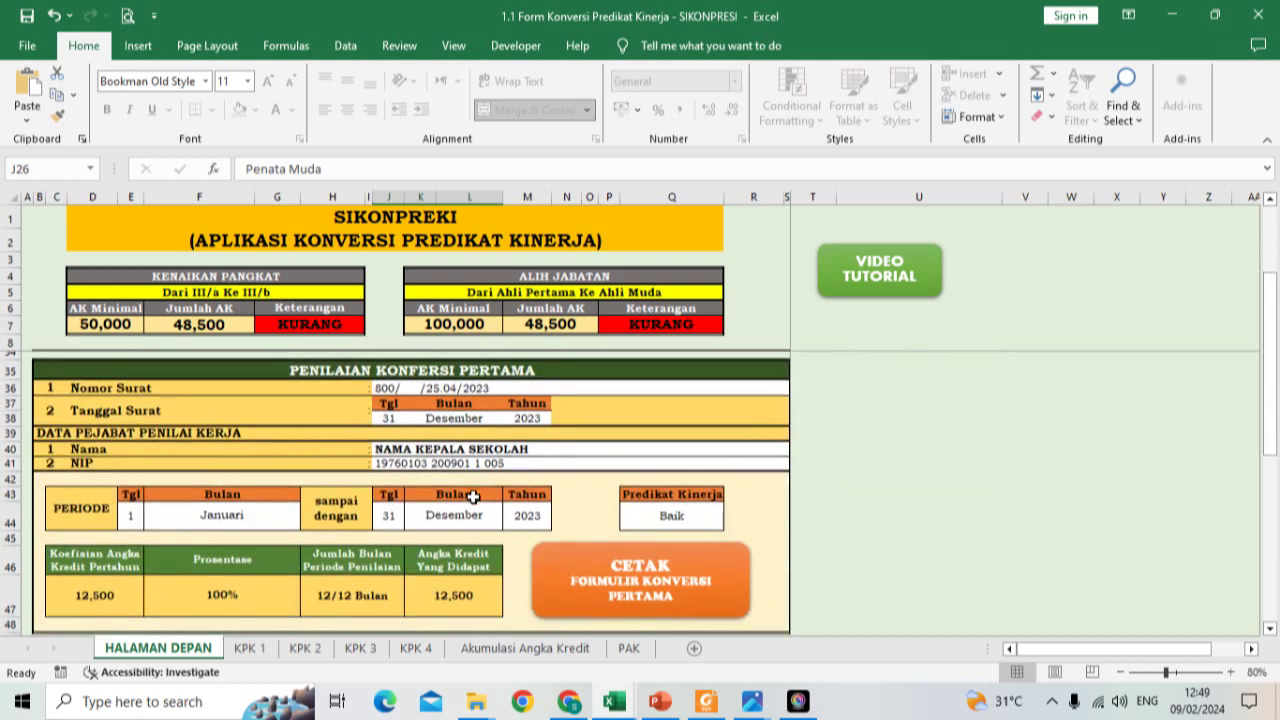
Step: Change the AK Integrasi credit in N32 from 36,000 to 36,750, raising Jumlah AK to 49,250
{"action": "scroll", "coordinate": [473, 497], "scroll_direction": "down", "scroll_amount": 2}
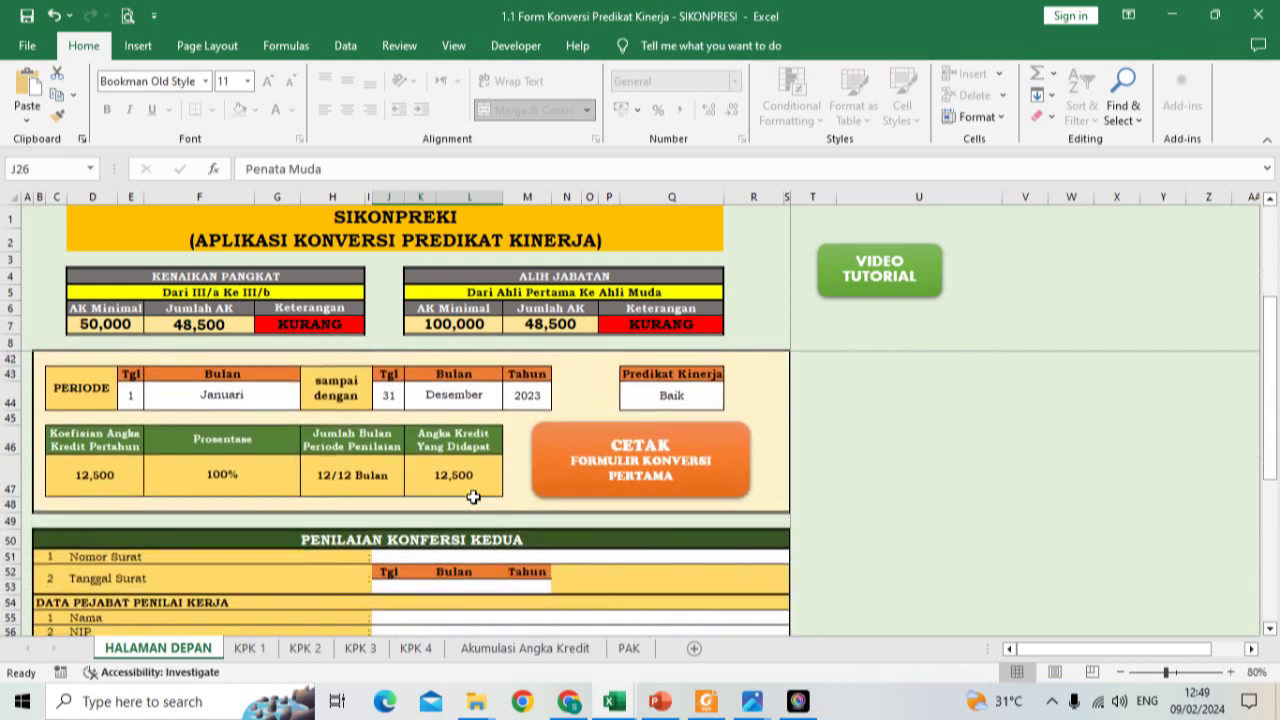
{"action": "scroll", "coordinate": [473, 497], "scroll_direction": "down", "scroll_amount": 1}
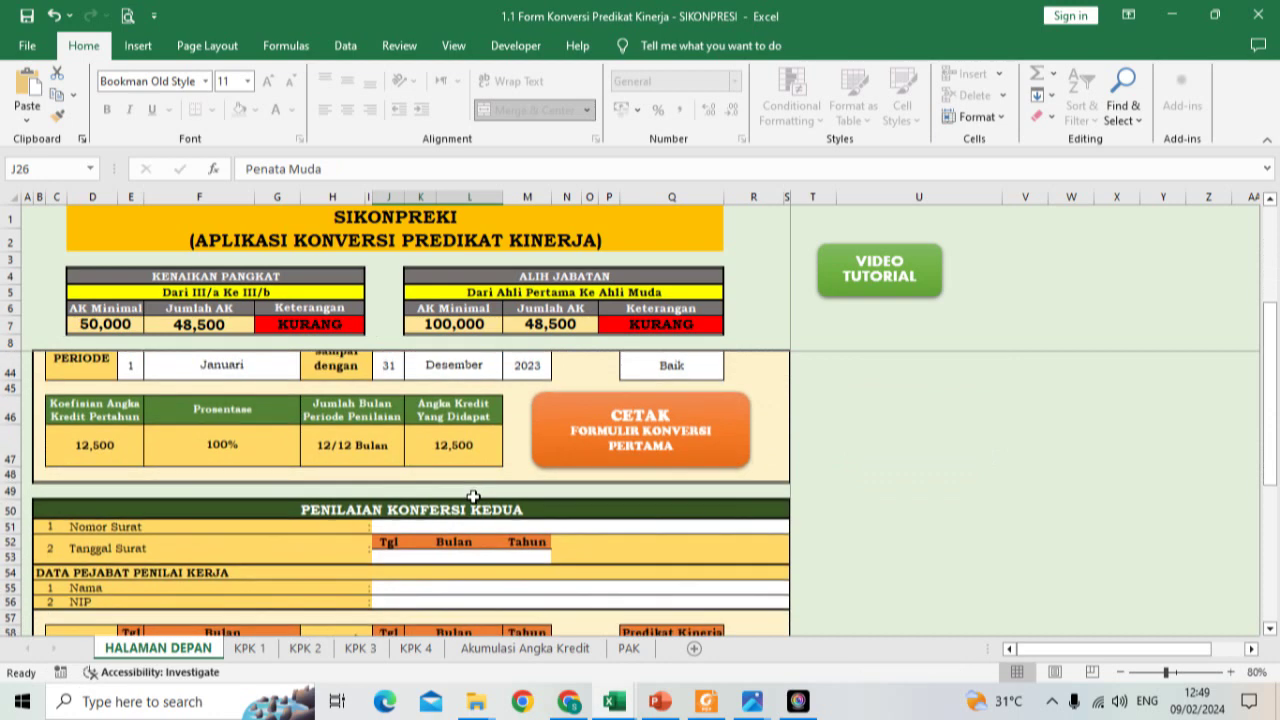
{"action": "scroll", "coordinate": [473, 497], "scroll_direction": "up", "scroll_amount": 4}
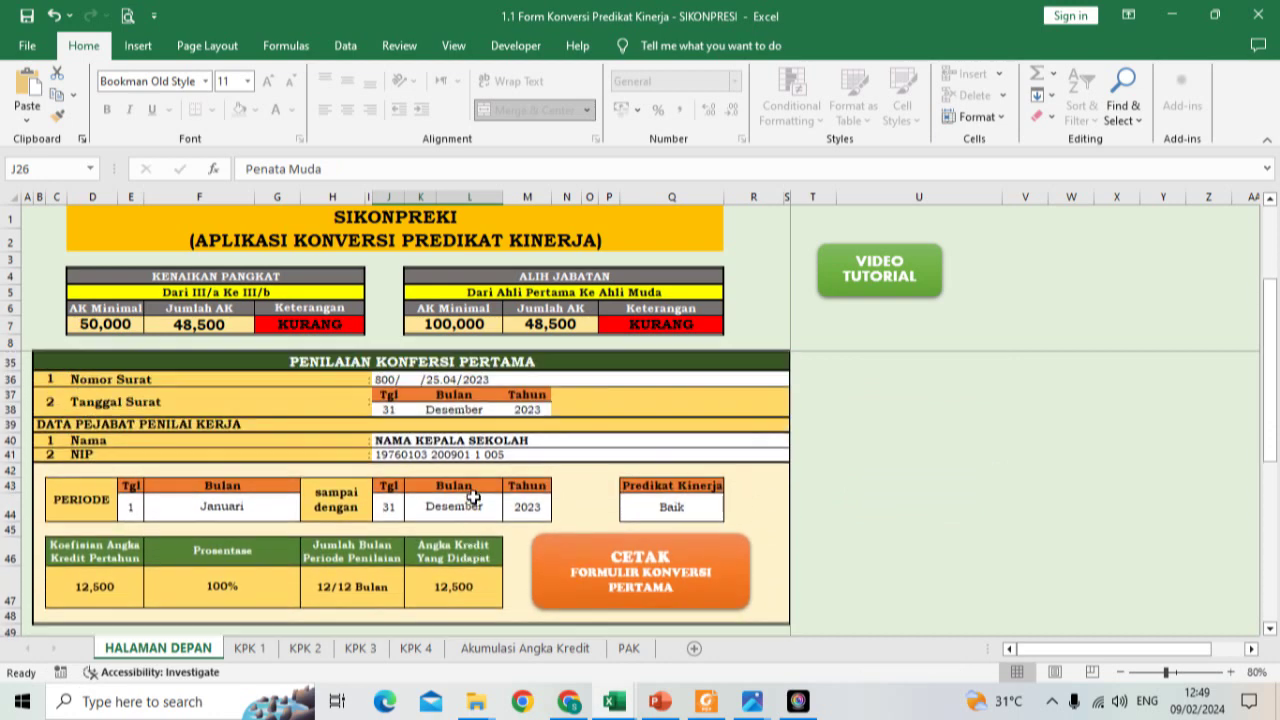
{"action": "scroll", "coordinate": [473, 497], "scroll_direction": "up", "scroll_amount": 1}
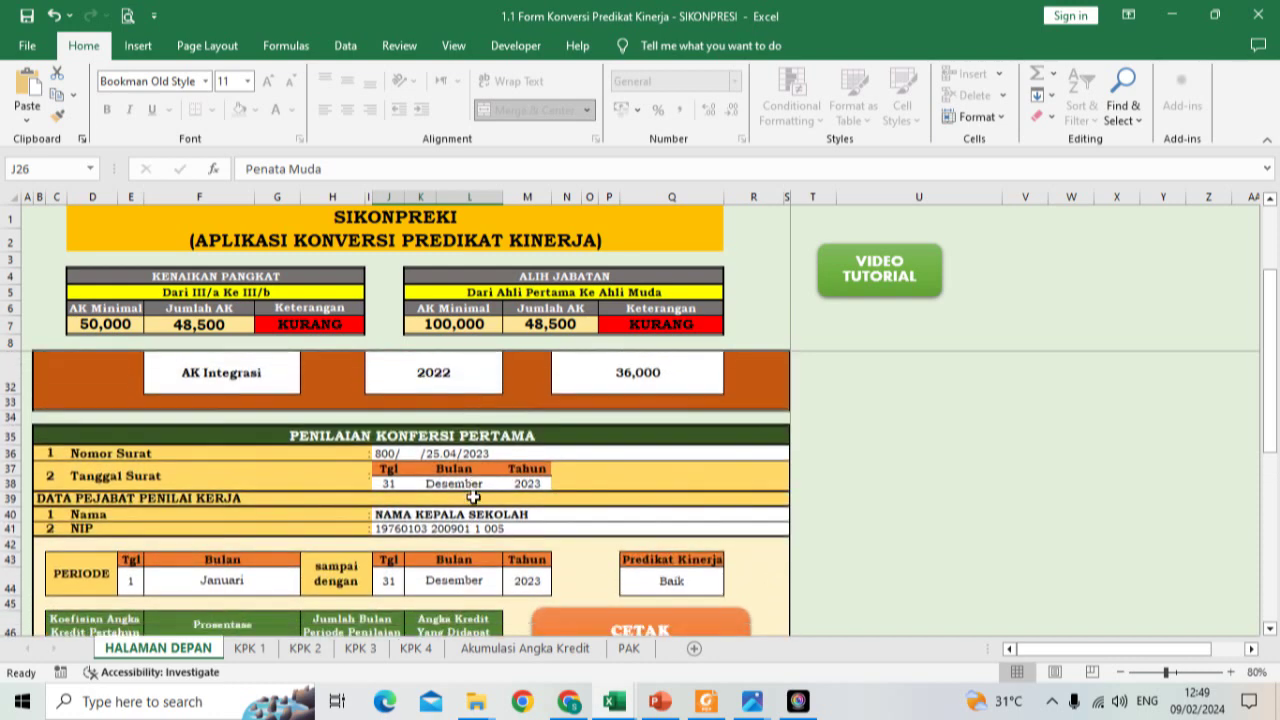
{"action": "left_click", "coordinate": [591, 371]}
{"action": "type", "text": "3"}
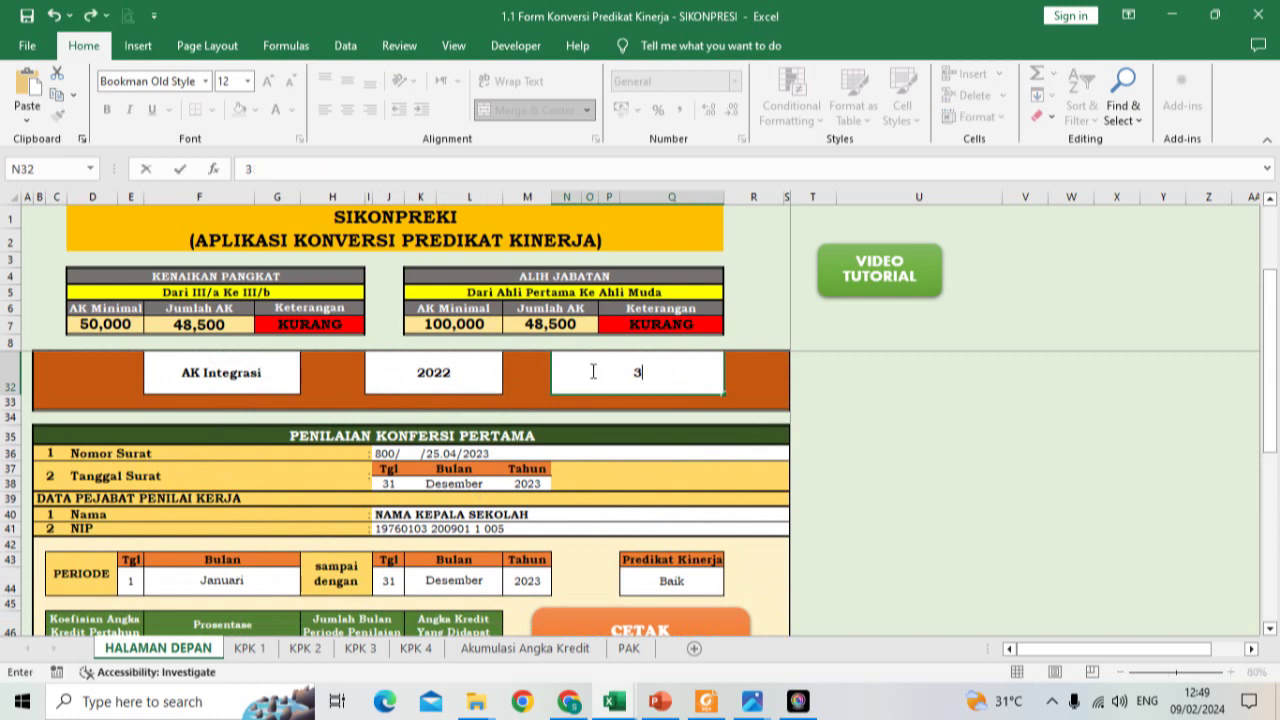
{"action": "type", "text": "6,750"}
{"action": "key", "text": "Return"}
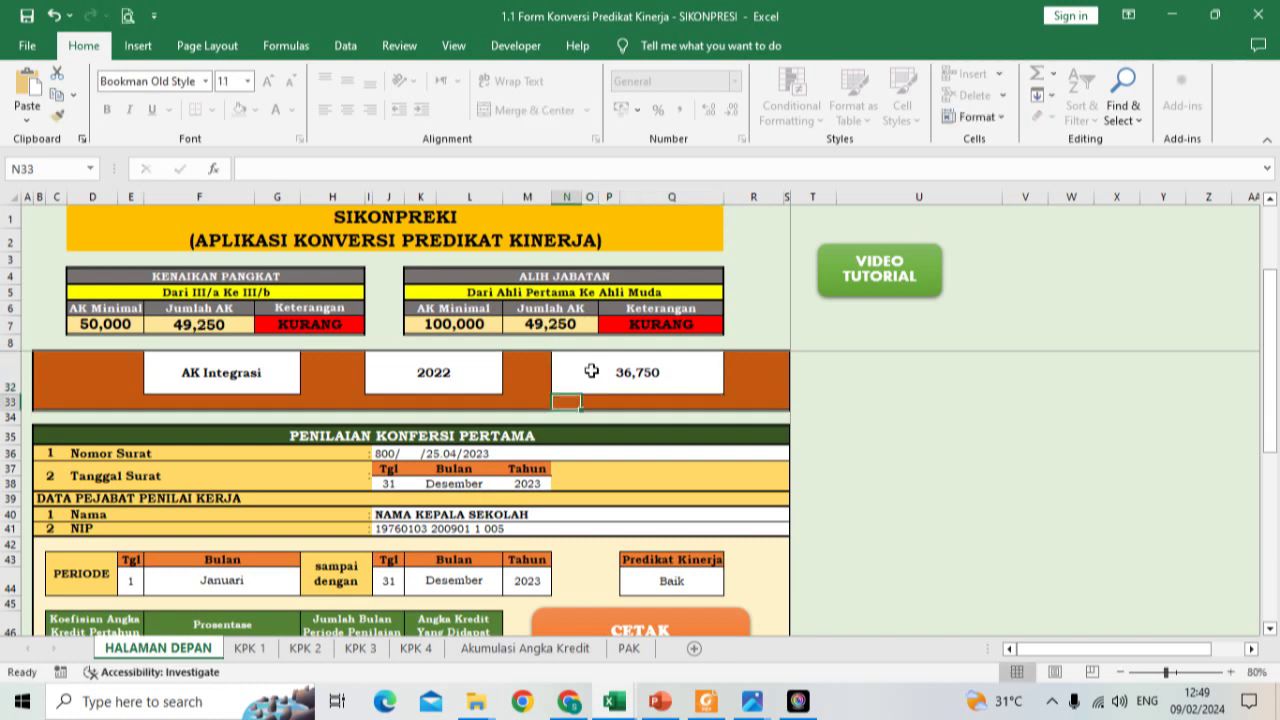
{"action": "scroll", "coordinate": [530, 393], "scroll_direction": "up", "scroll_amount": 1}
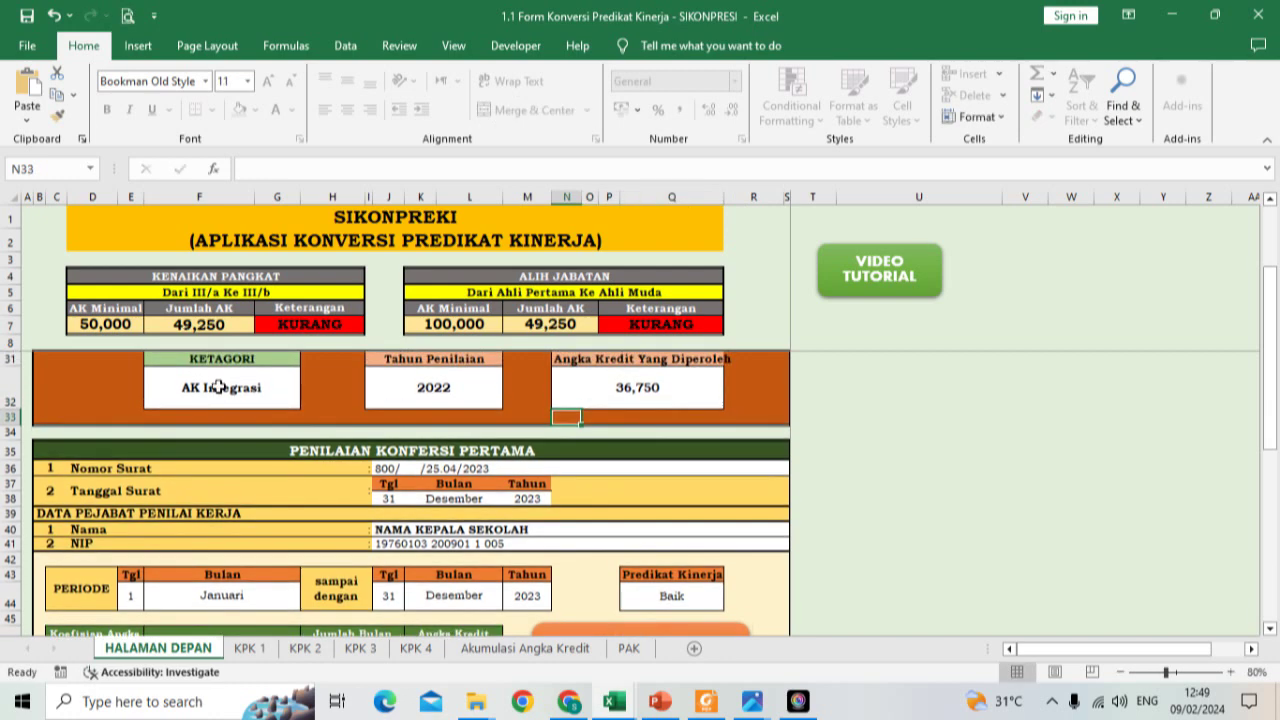
{"action": "scroll", "coordinate": [650, 405], "scroll_direction": "down", "scroll_amount": 1}
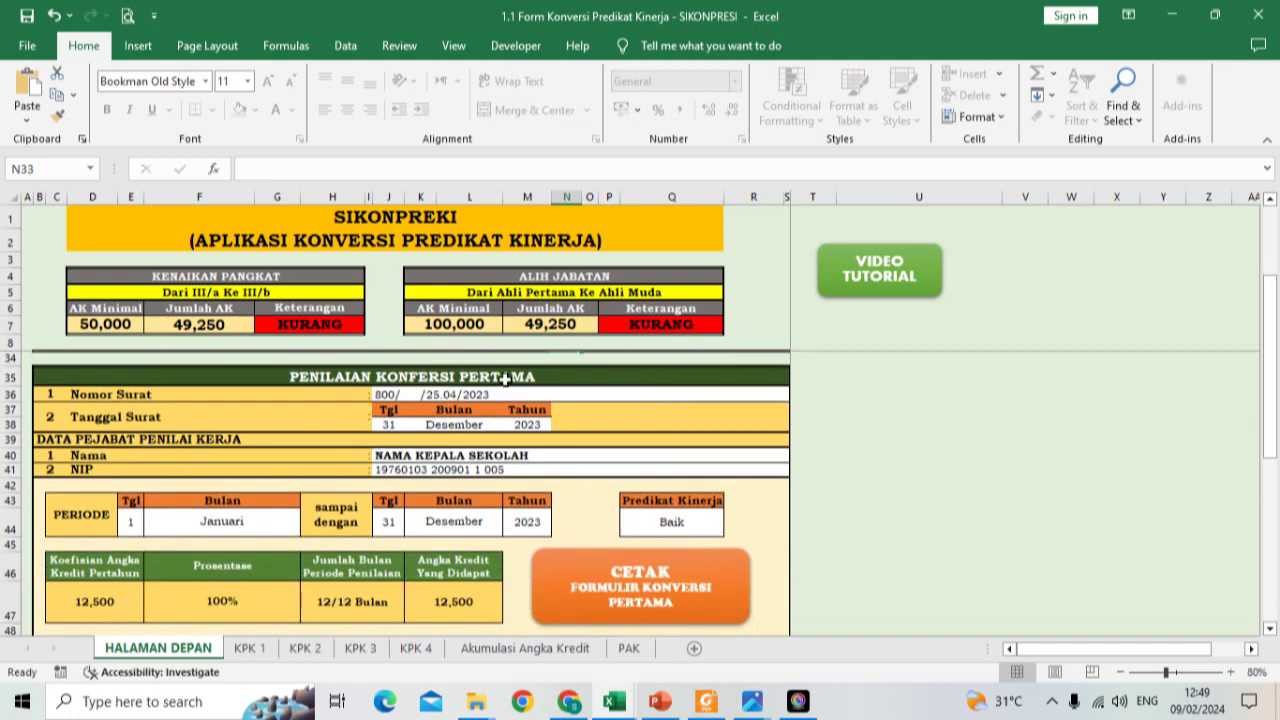
{"action": "scroll", "coordinate": [308, 424], "scroll_direction": "down", "scroll_amount": 1}
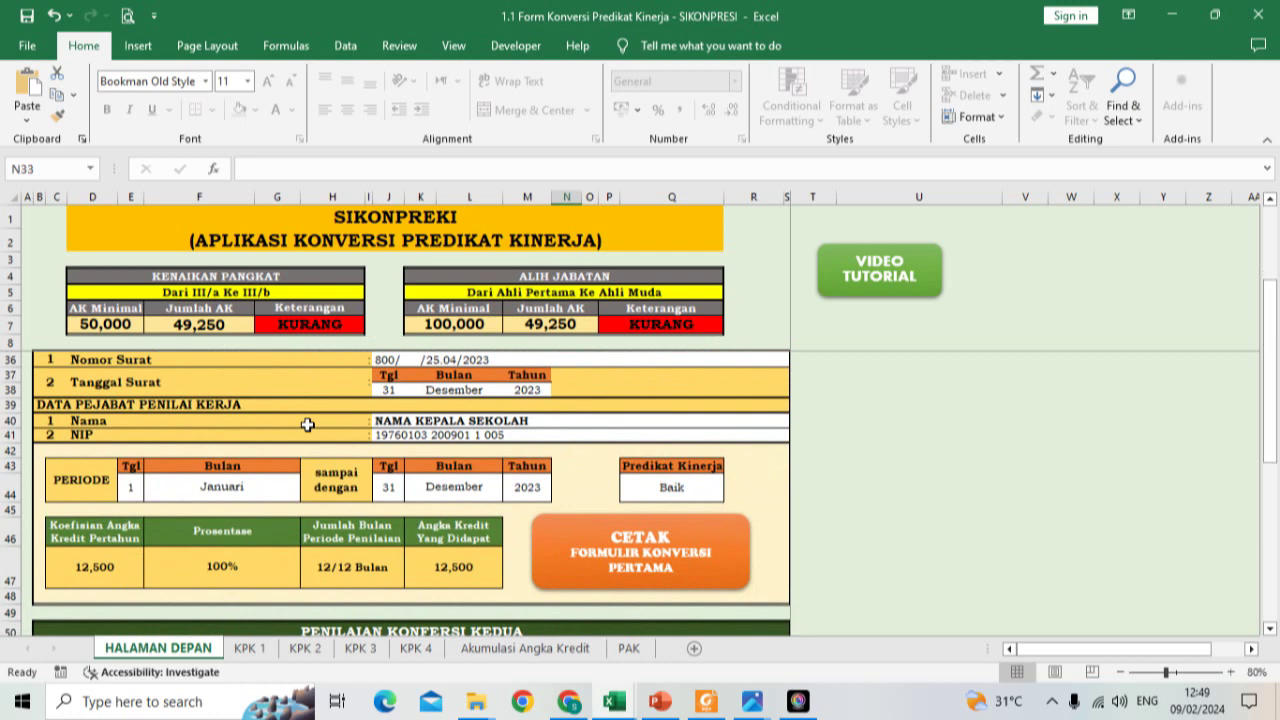
{"action": "left_click", "coordinate": [680, 494]}
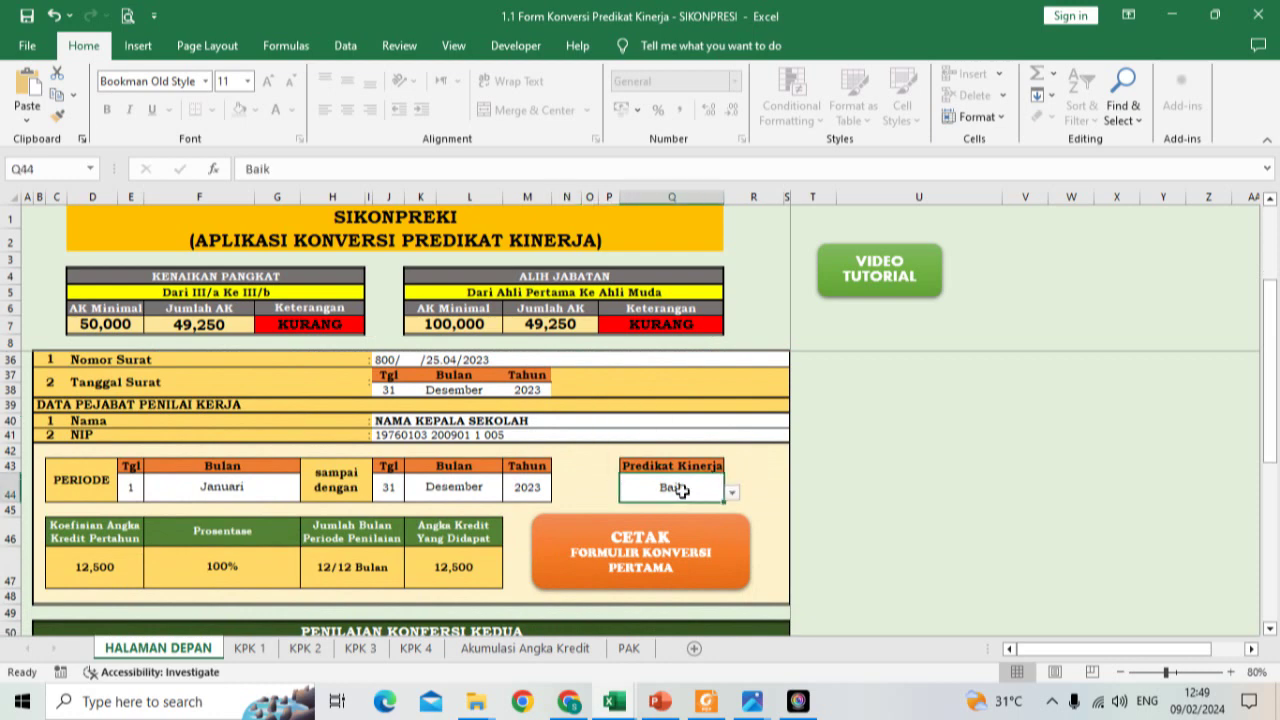
{"action": "left_click", "coordinate": [732, 493]}
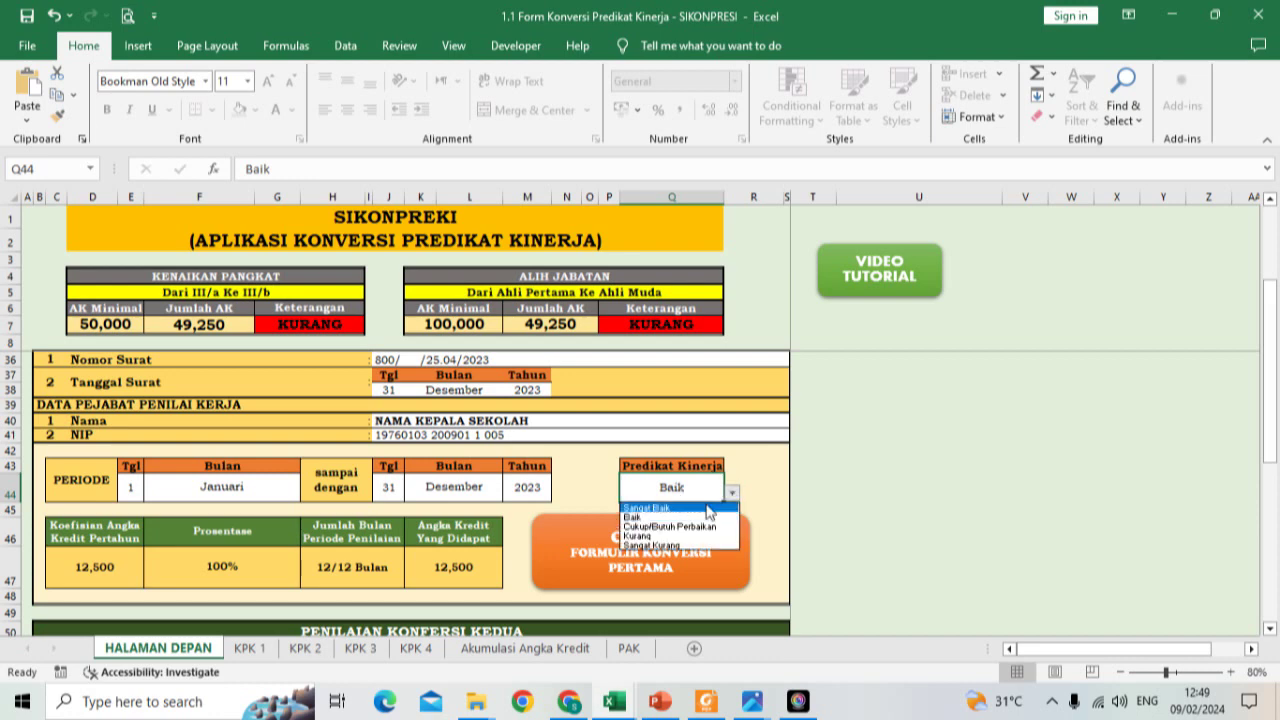
{"action": "left_click", "coordinate": [706, 508]}
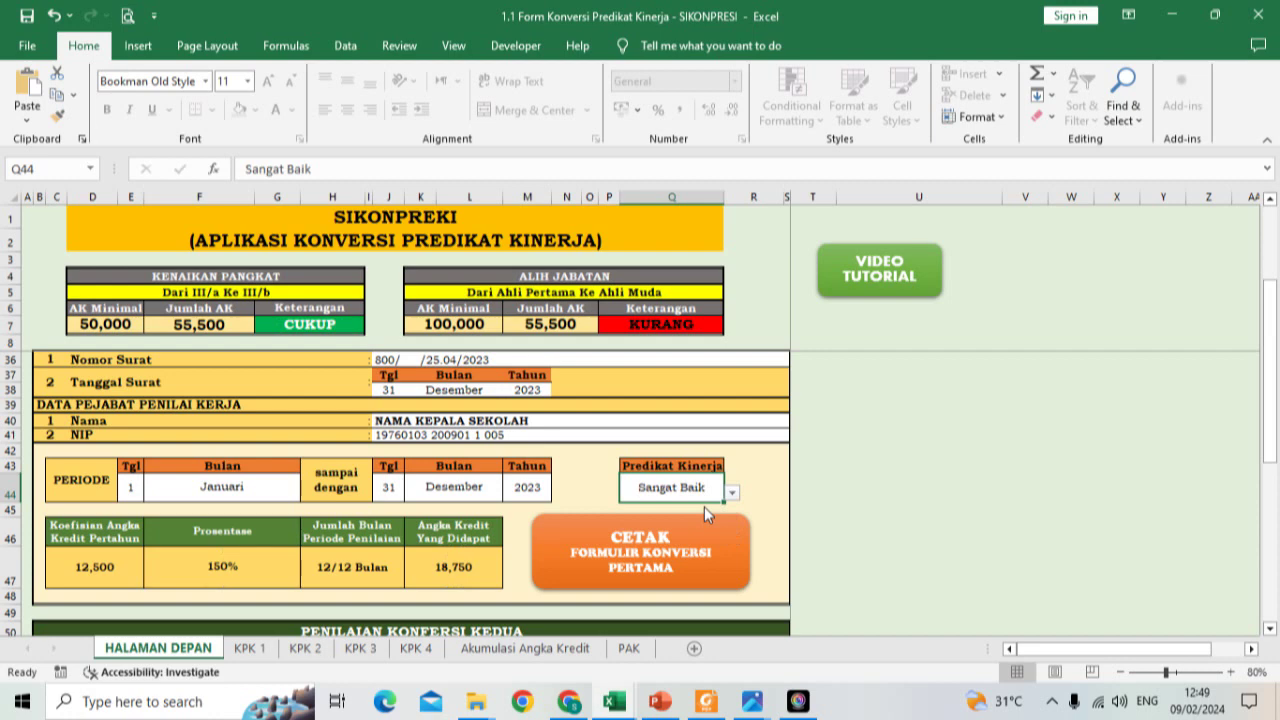
{"action": "left_click", "coordinate": [732, 492]}
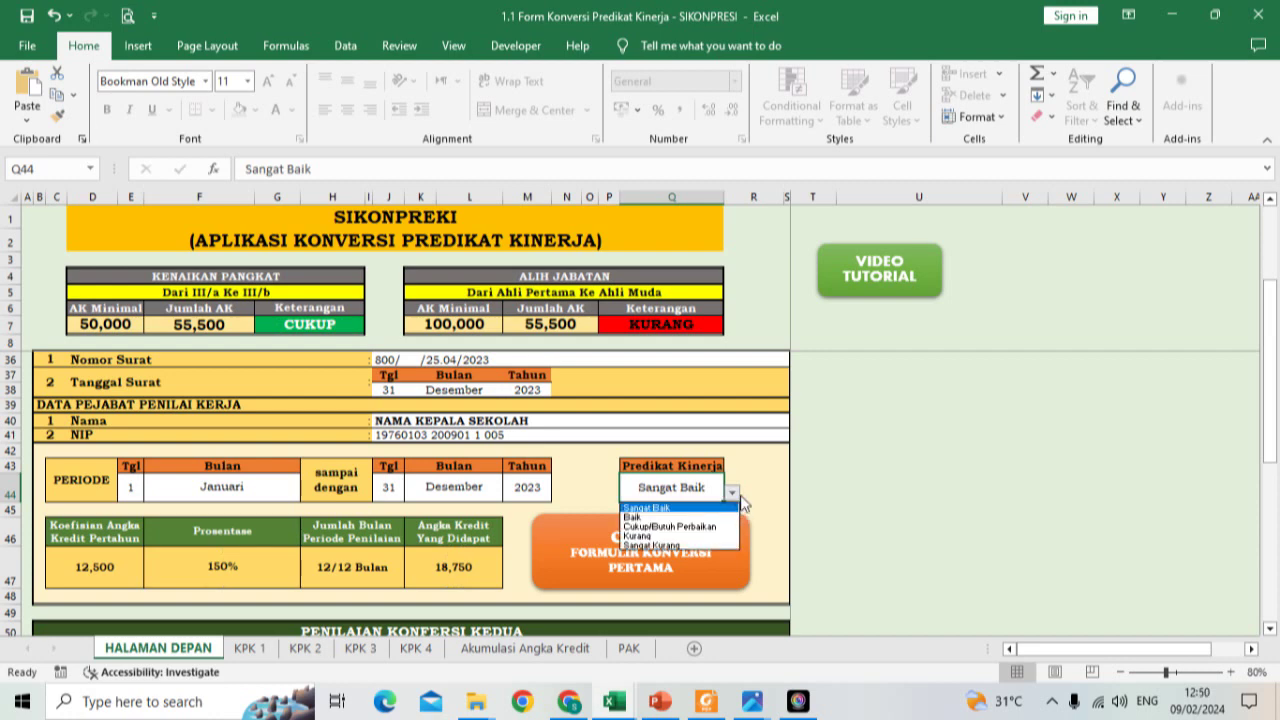
{"action": "left_click", "coordinate": [702, 517]}
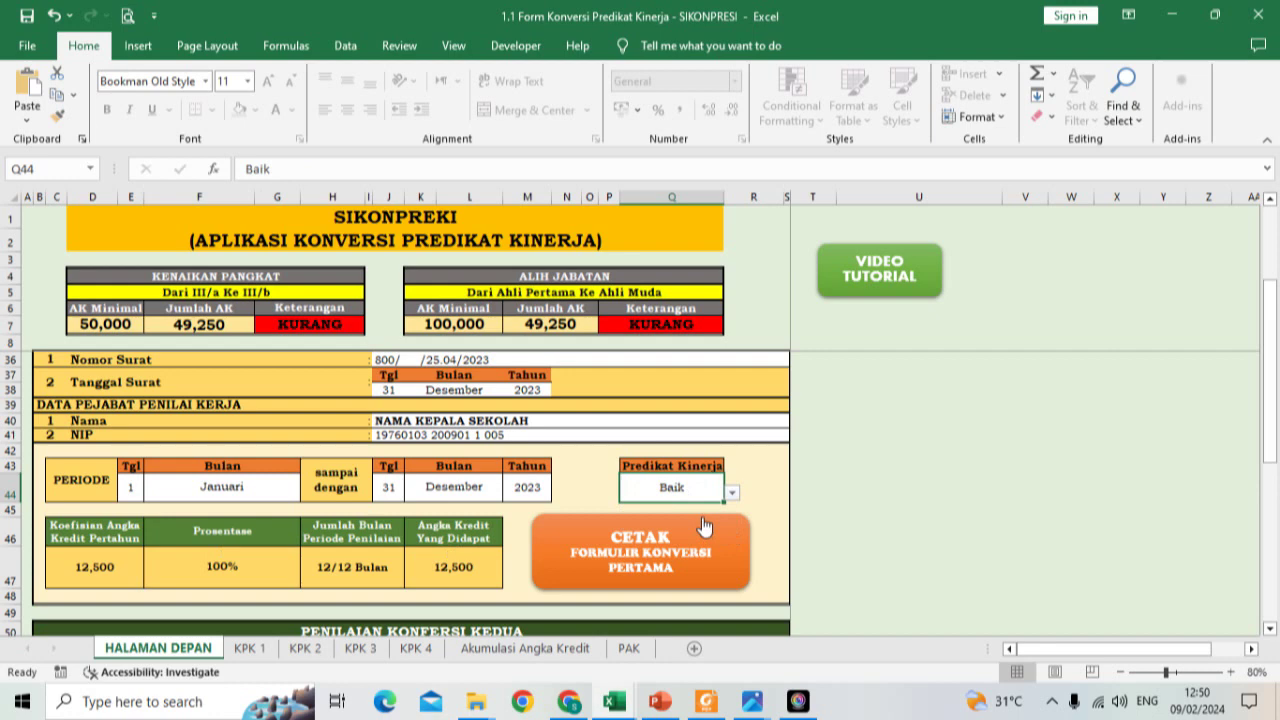
{"action": "scroll", "coordinate": [290, 403], "scroll_direction": "up", "scroll_amount": 2}
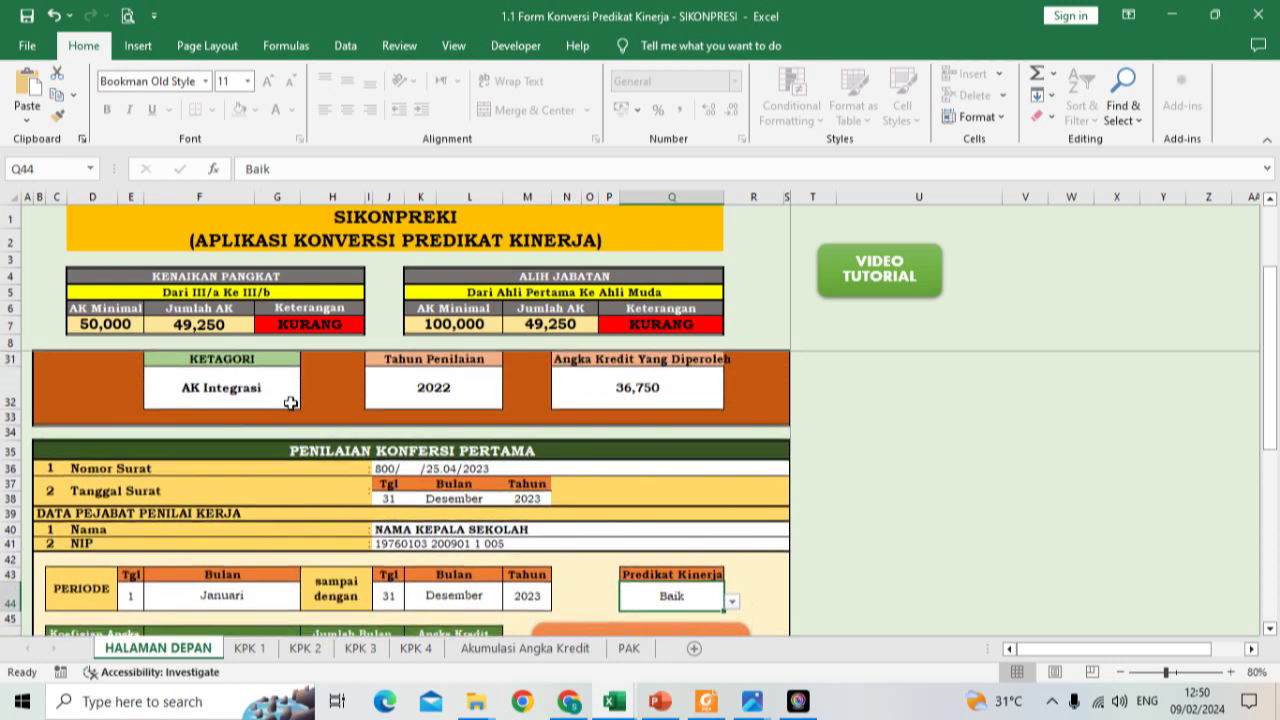
Step: Edit the AK Integrasi credit in N32 to 36,340, lowering Jumlah AK to 48,840
{"action": "left_click", "coordinate": [591, 374]}
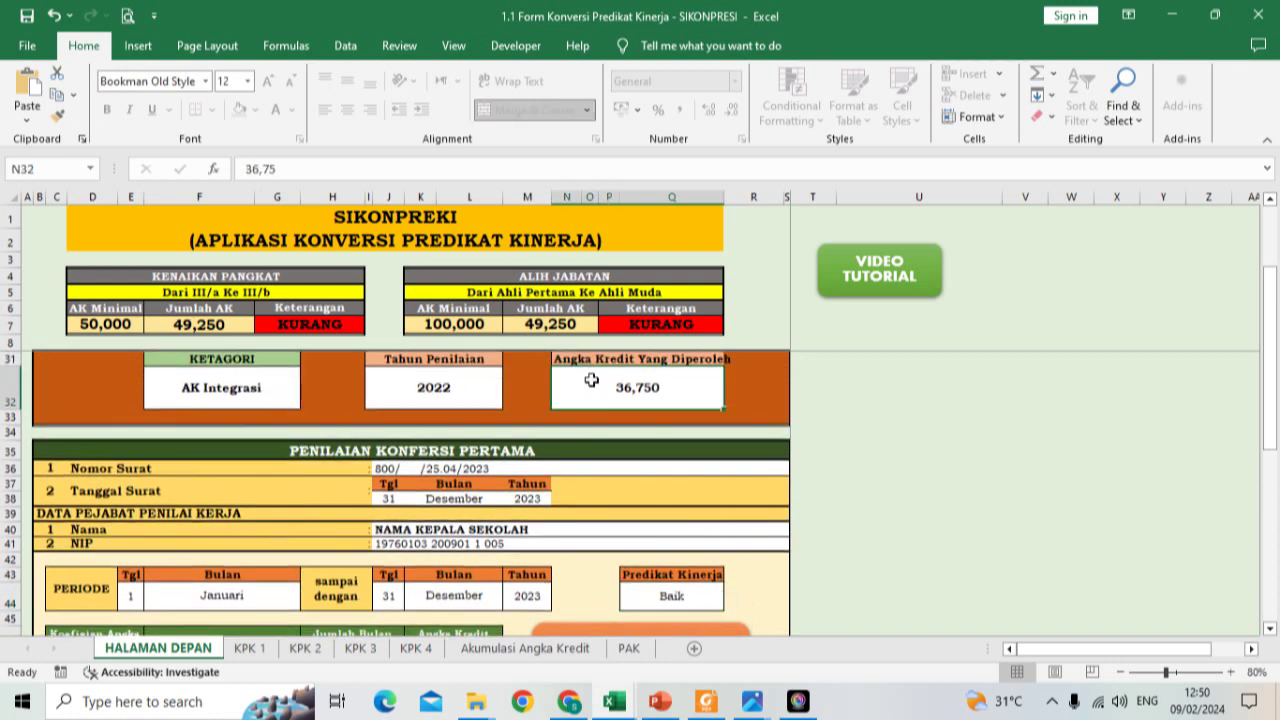
{"action": "left_click", "coordinate": [363, 169]}
{"action": "key", "text": "BackSpace"}
{"action": "key", "text": "BackSpace"}
{"action": "key", "text": "BackSpace"}
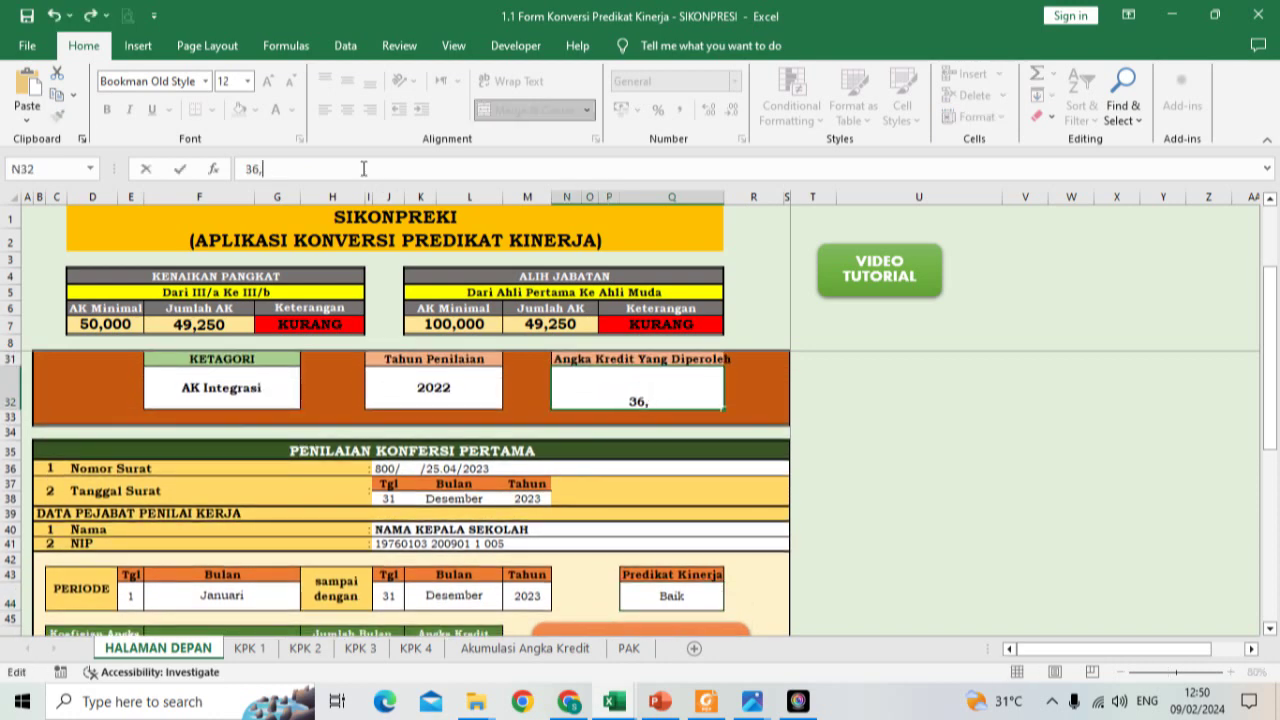
{"action": "type", "text": "340"}
{"action": "key", "text": "Return"}
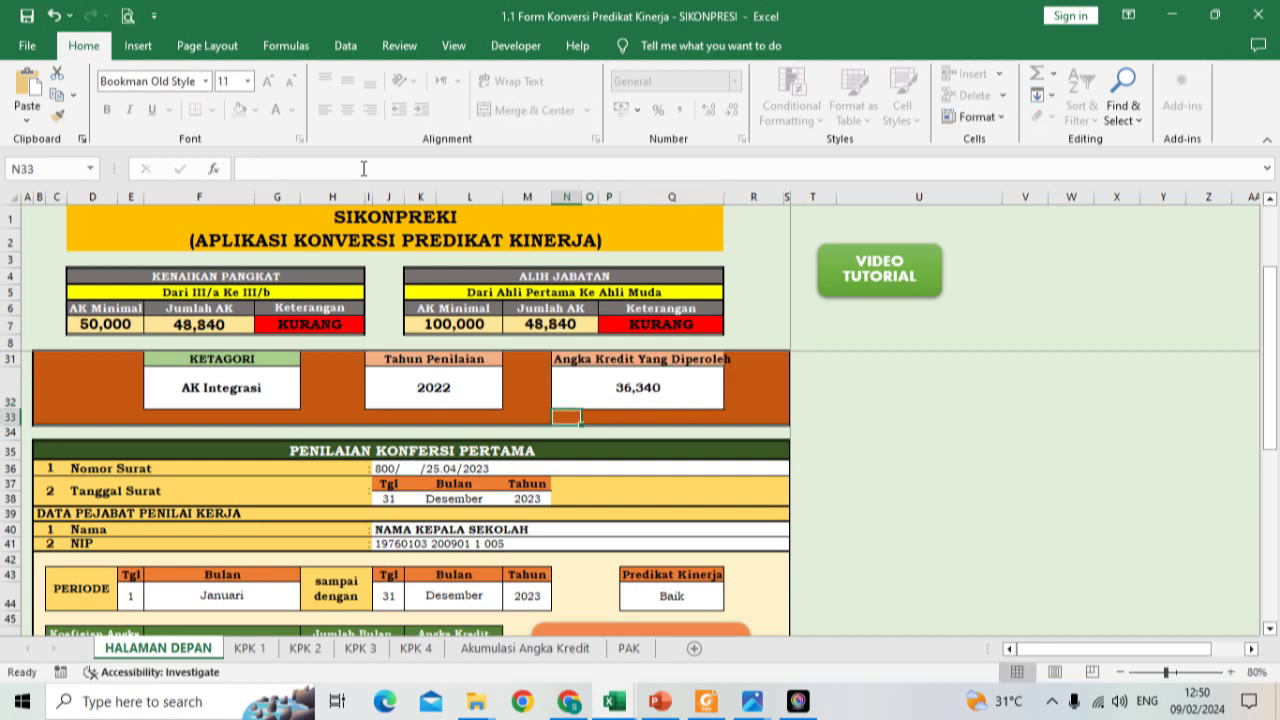
{"action": "scroll", "coordinate": [520, 396], "scroll_direction": "down", "scroll_amount": 2}
{"action": "scroll", "coordinate": [530, 397], "scroll_direction": "up", "scroll_amount": 1}
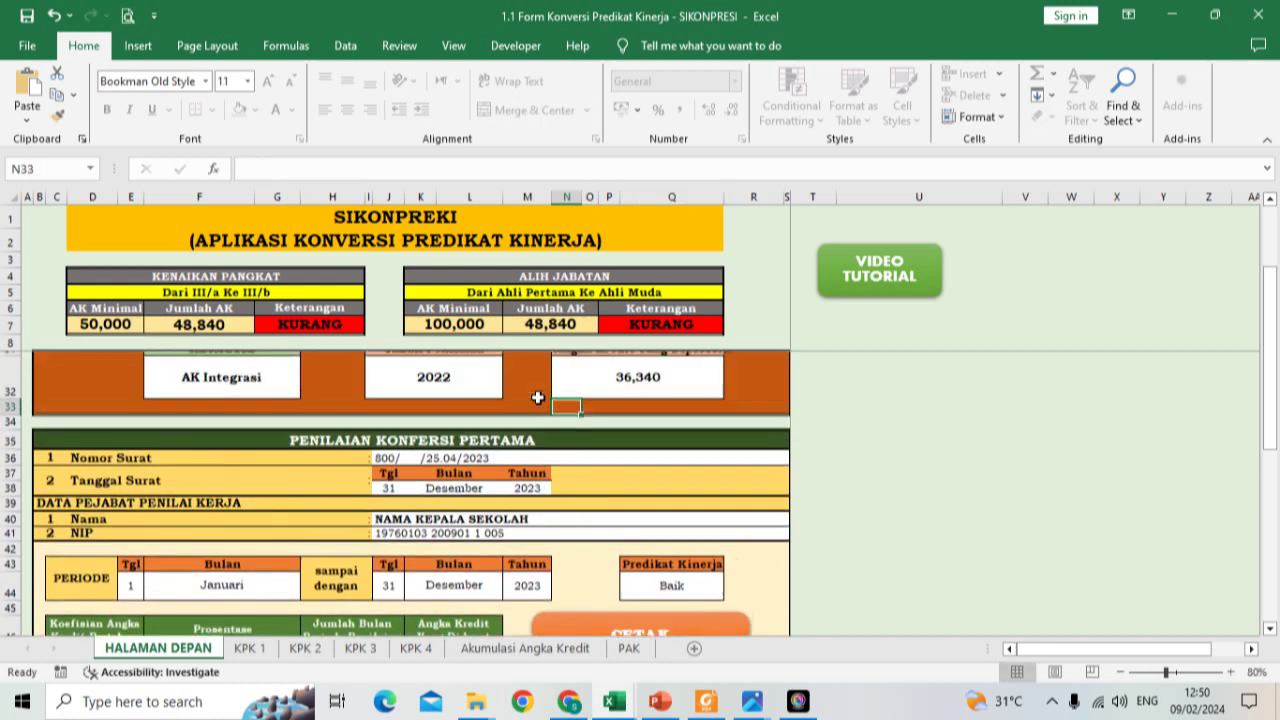
{"action": "scroll", "coordinate": [537, 397], "scroll_direction": "down", "scroll_amount": 1}
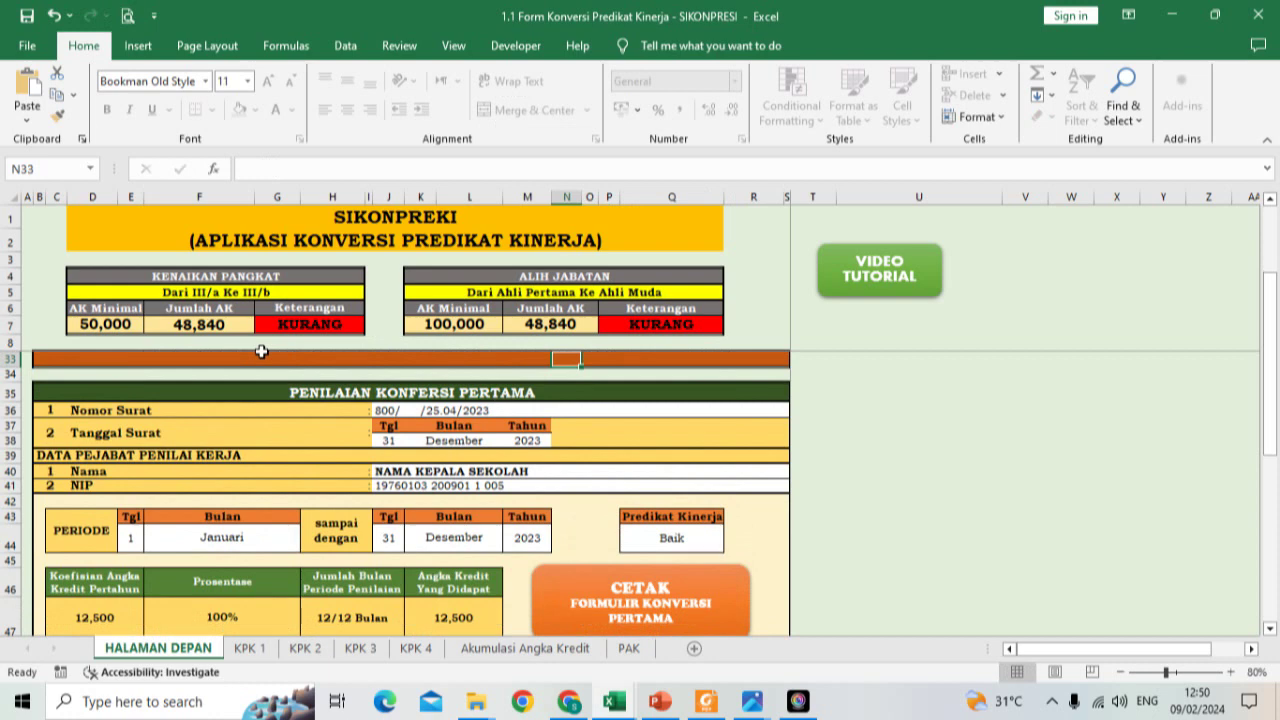
{"action": "scroll", "coordinate": [326, 489], "scroll_direction": "down", "scroll_amount": 1}
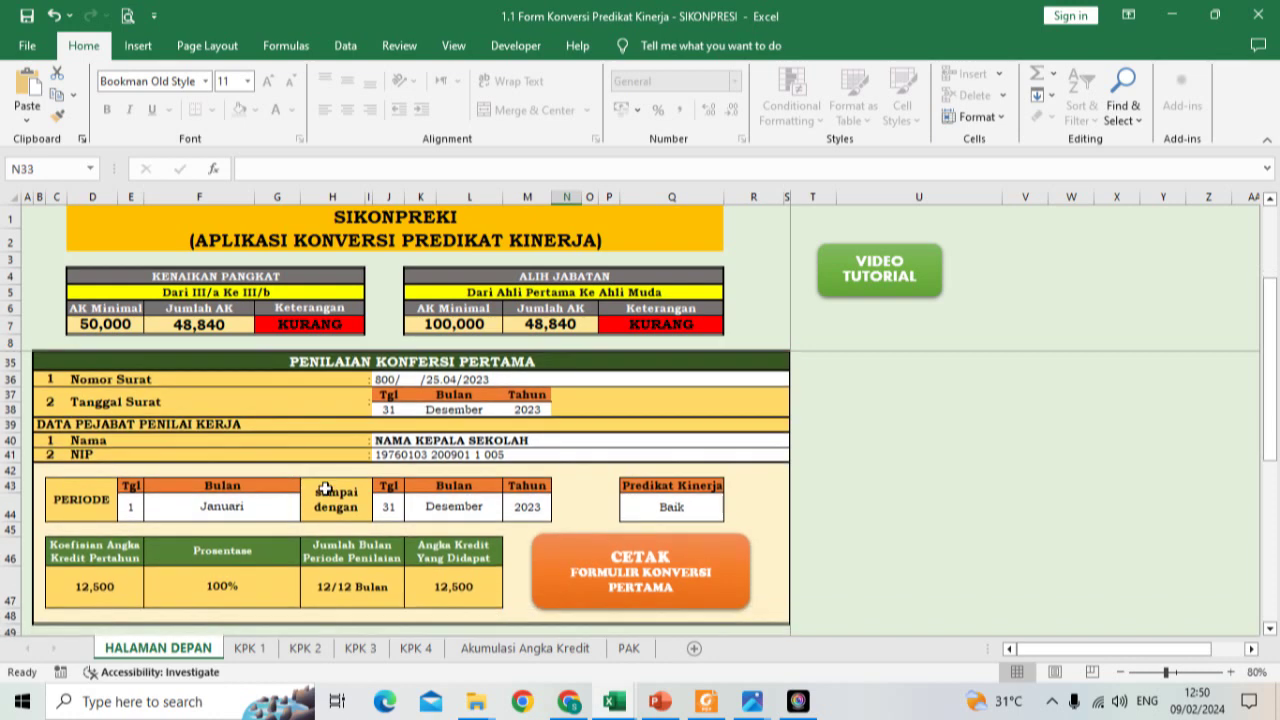
{"action": "scroll", "coordinate": [326, 489], "scroll_direction": "up", "scroll_amount": 1}
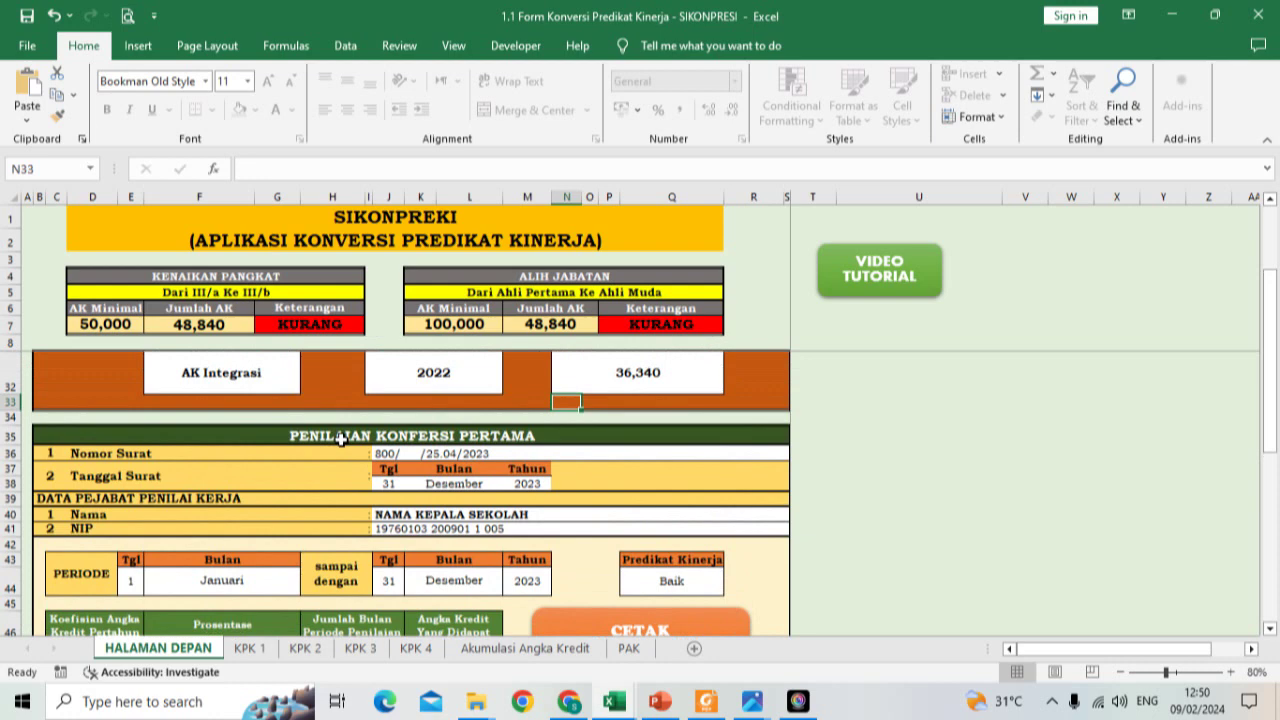
{"action": "scroll", "coordinate": [341, 439], "scroll_direction": "down", "scroll_amount": 1}
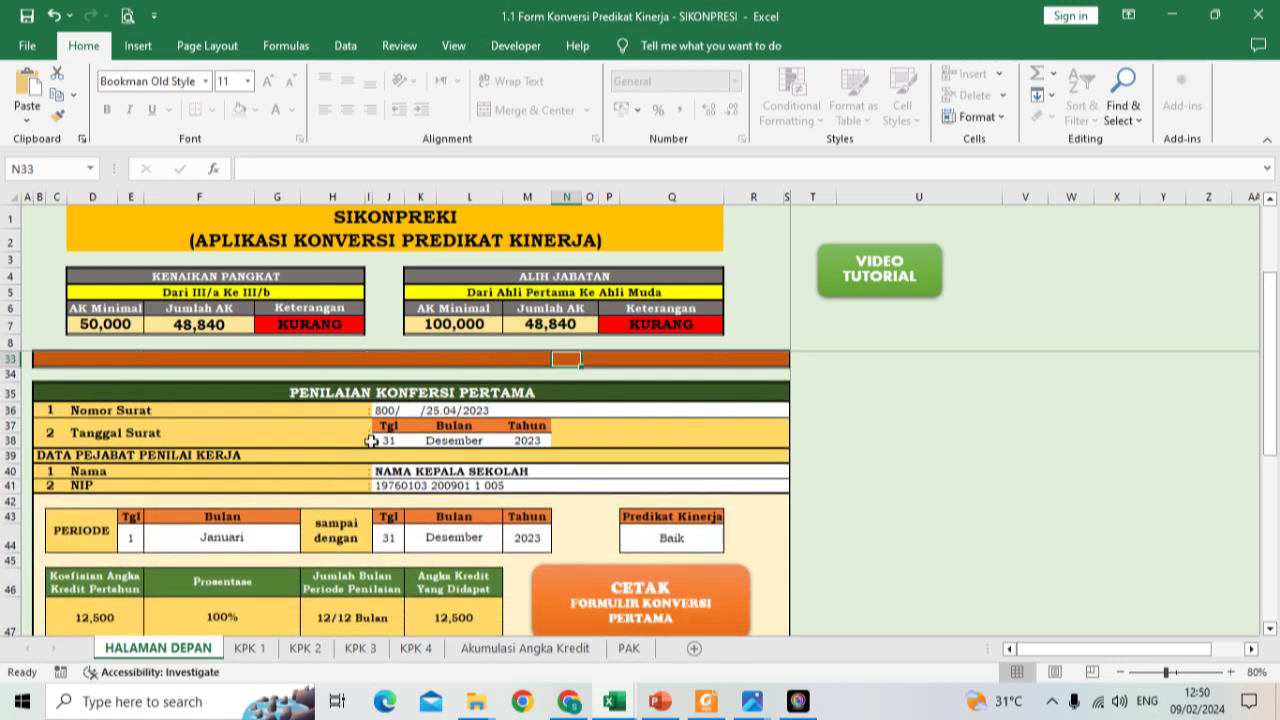
{"action": "scroll", "coordinate": [371, 441], "scroll_direction": "down", "scroll_amount": 1}
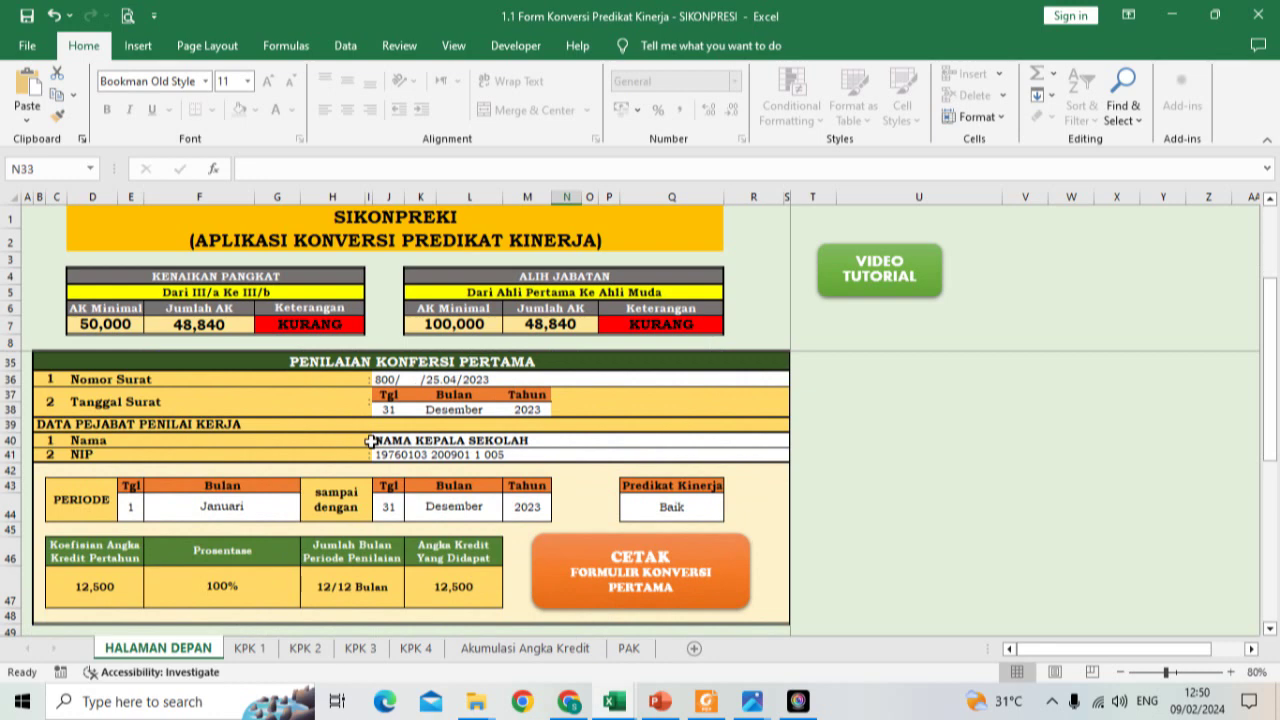
{"action": "scroll", "coordinate": [371, 441], "scroll_direction": "down", "scroll_amount": 3}
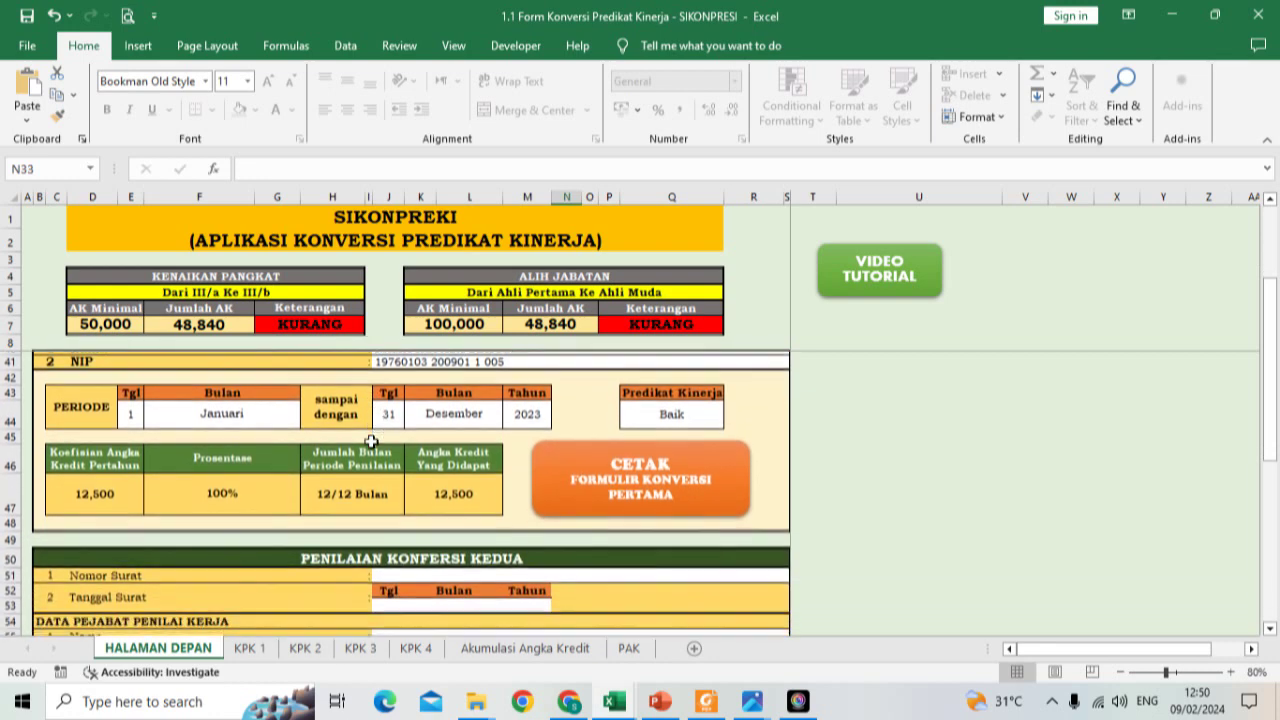
Step: Enter letter number 800/ /25.06/2024 in the second conversion's Nomor Surat field
{"action": "scroll", "coordinate": [371, 441], "scroll_direction": "down", "scroll_amount": 3}
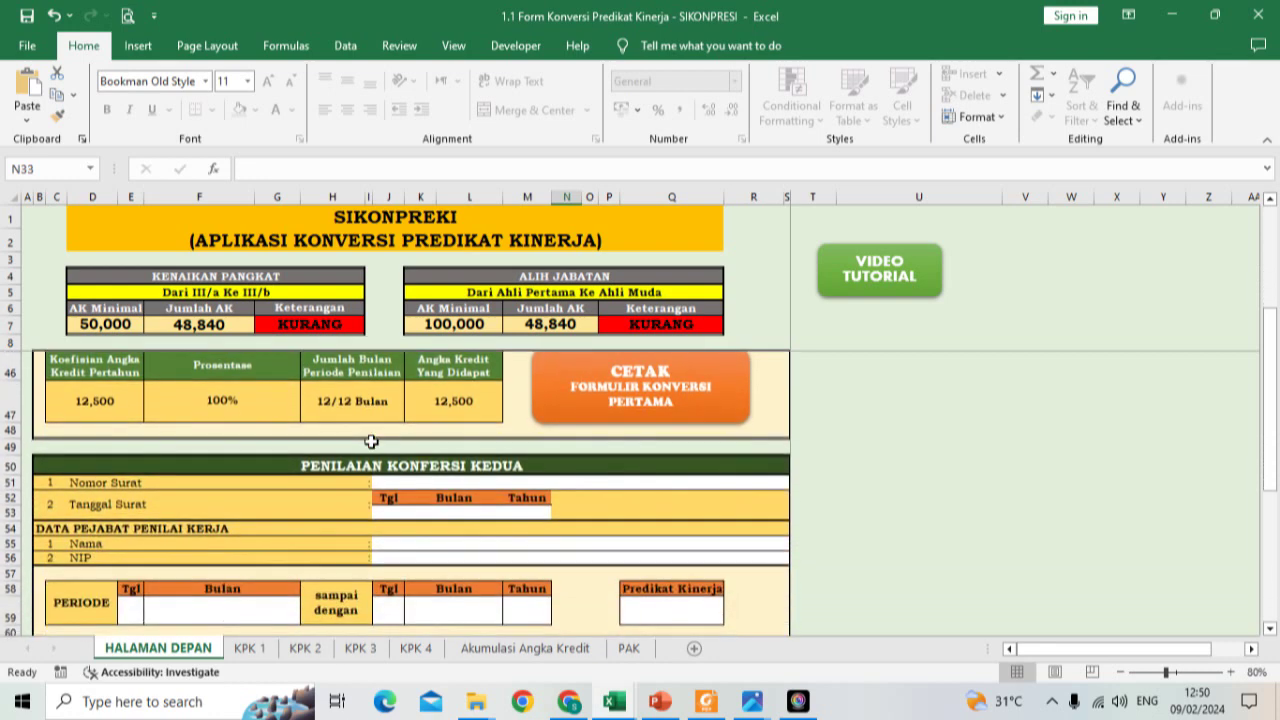
{"action": "scroll", "coordinate": [371, 441], "scroll_direction": "down", "scroll_amount": 1}
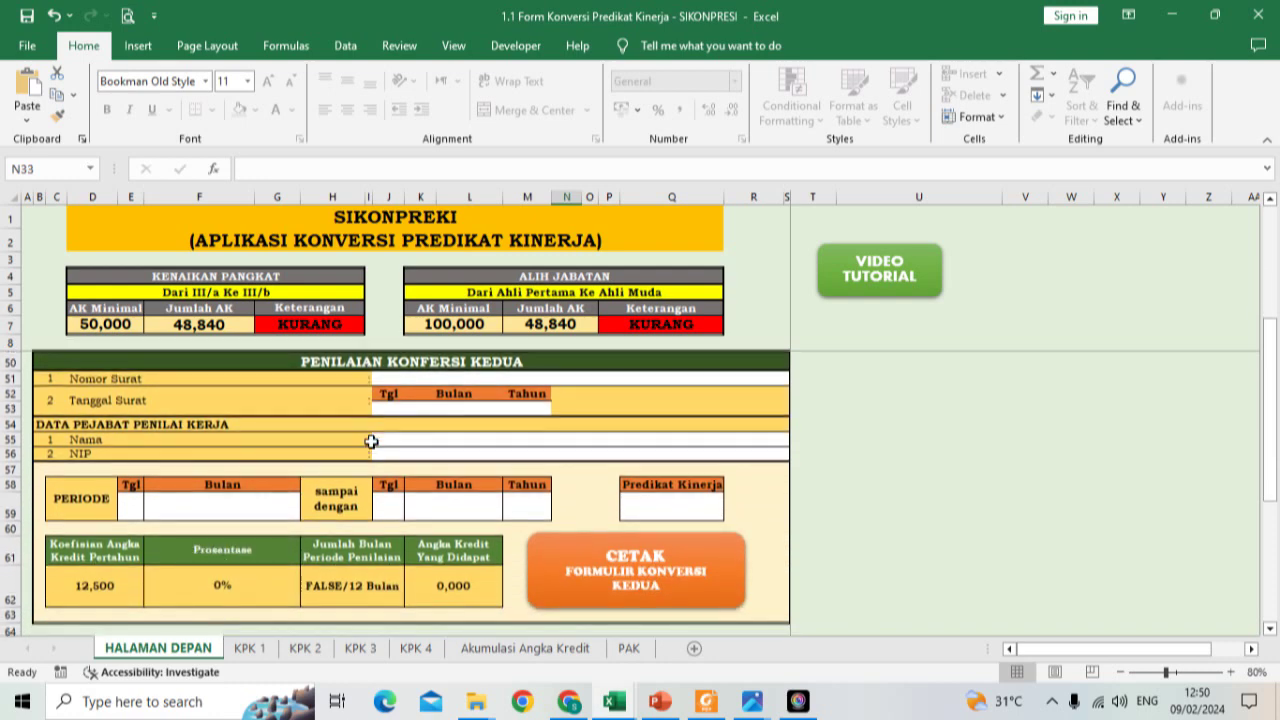
{"action": "left_click", "coordinate": [418, 379]}
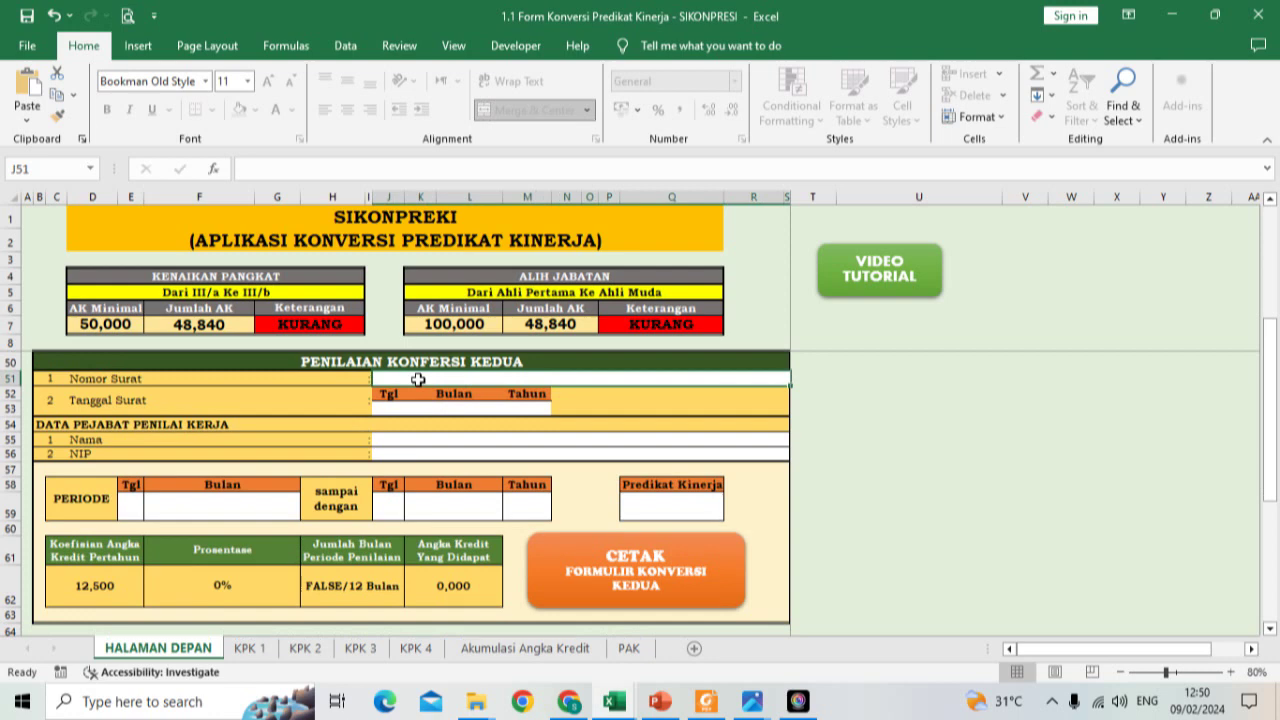
{"action": "type", "text": "800/"}
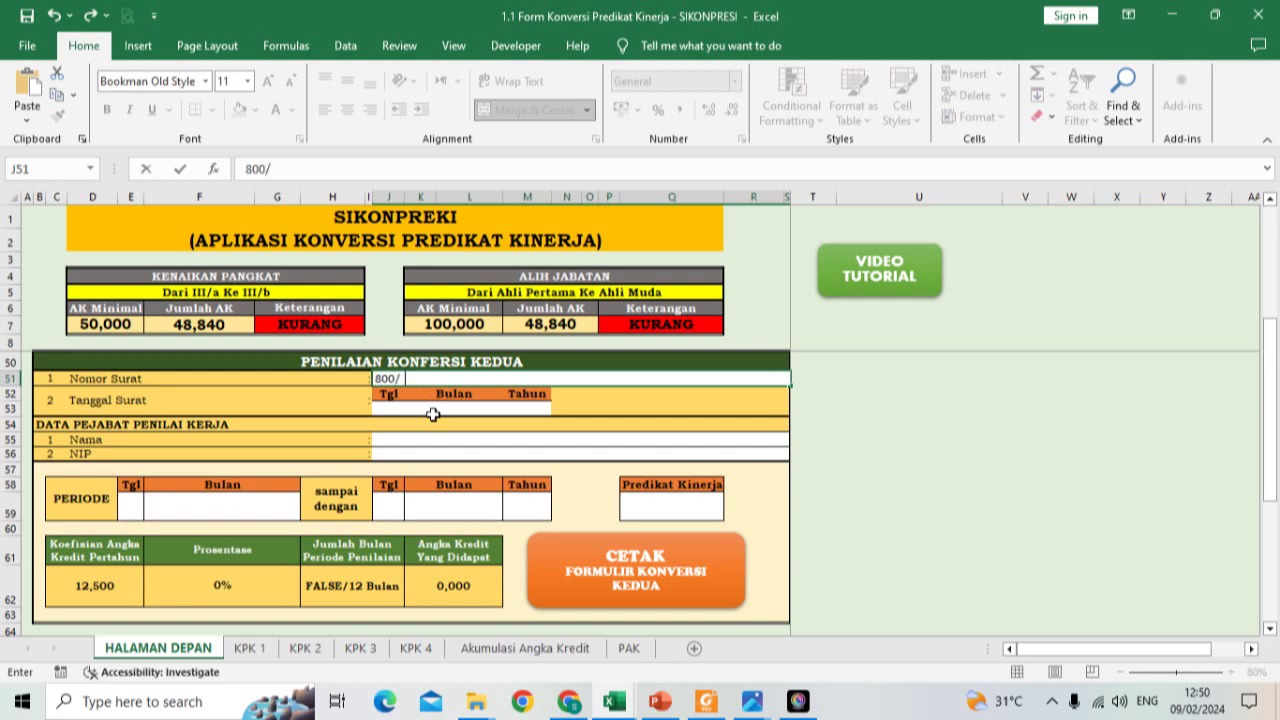
{"action": "type", "text": "     /25.06/2024"}
{"action": "key", "text": "Return"}
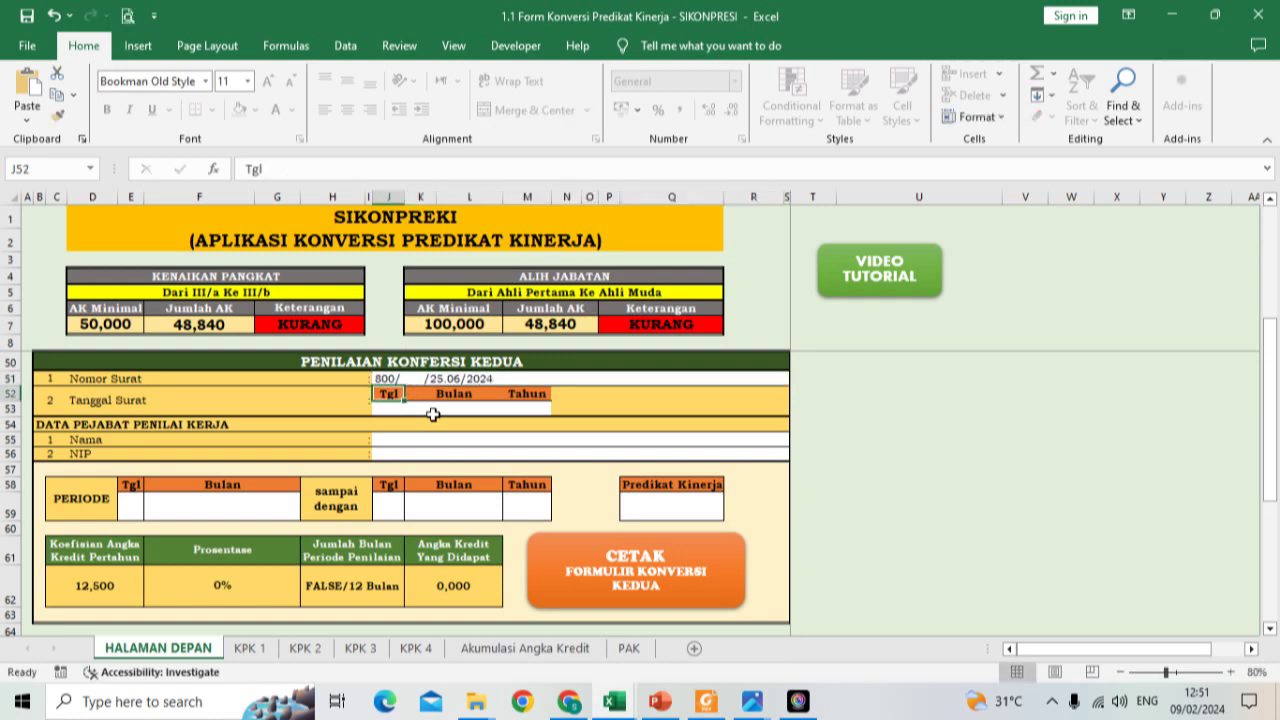
{"action": "left_click", "coordinate": [381, 412]}
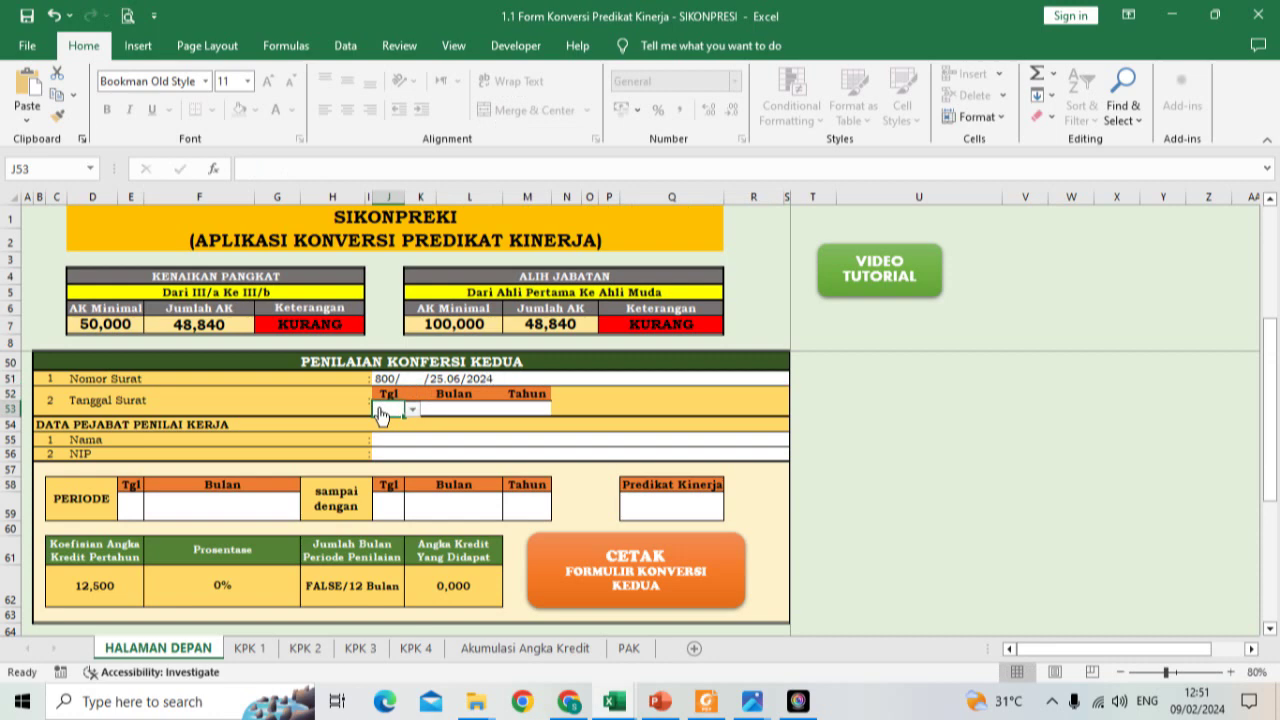
Step: Fill in the assessing official's name as NAMA KEPALA SEKOLAH and enter the official's NIP
{"action": "left_click", "coordinate": [401, 437]}
{"action": "type", "text": "nama"}
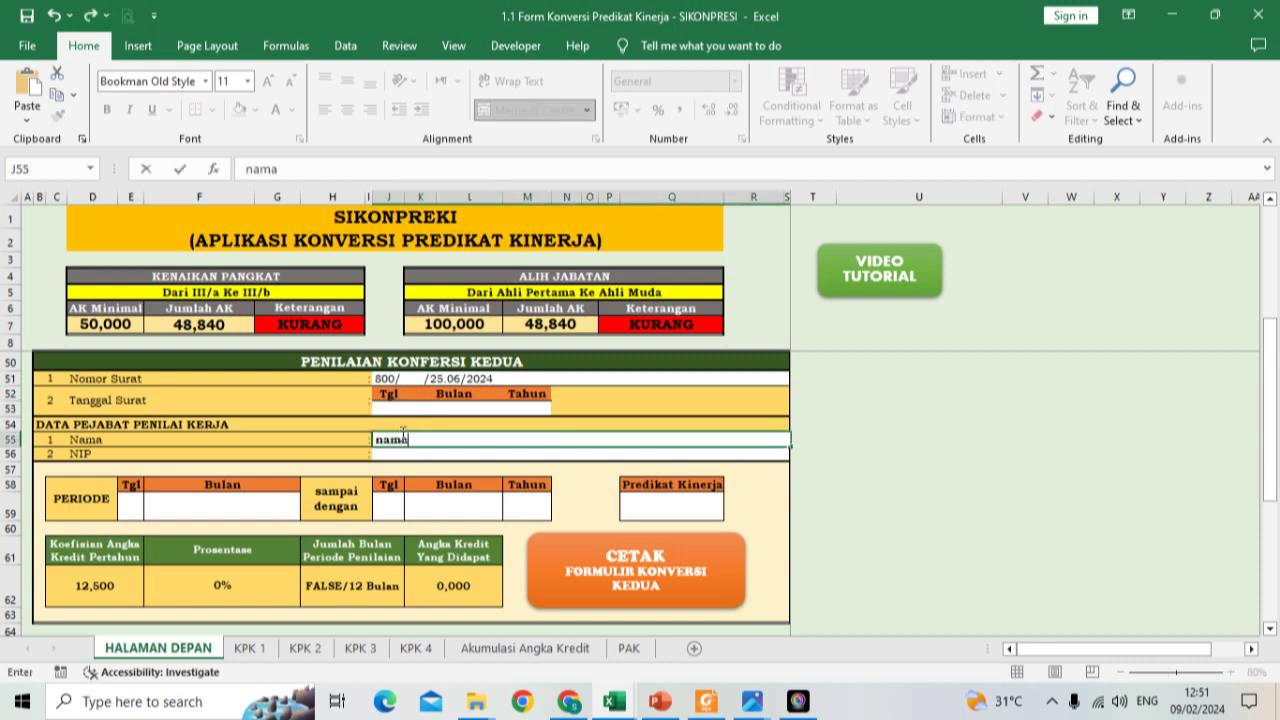
{"action": "key", "text": "BackSpace"}
{"action": "key", "text": "BackSpace"}
{"action": "key", "text": "BackSpace"}
{"action": "key", "text": "BackSpace"}
{"action": "type", "text": "NAMA KEPALA SEKOLAH"}
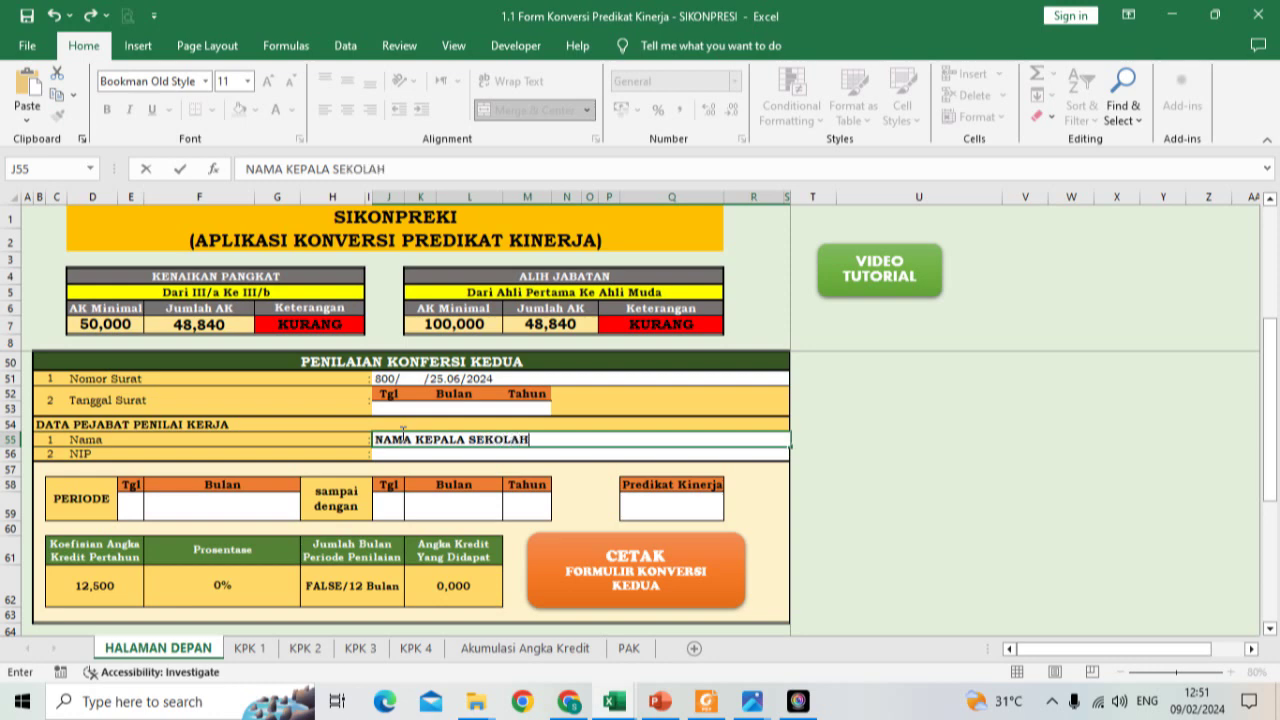
{"action": "key", "text": "Return"}
{"action": "type", "text": "NIP"}
{"action": "type", "text": " 19"}
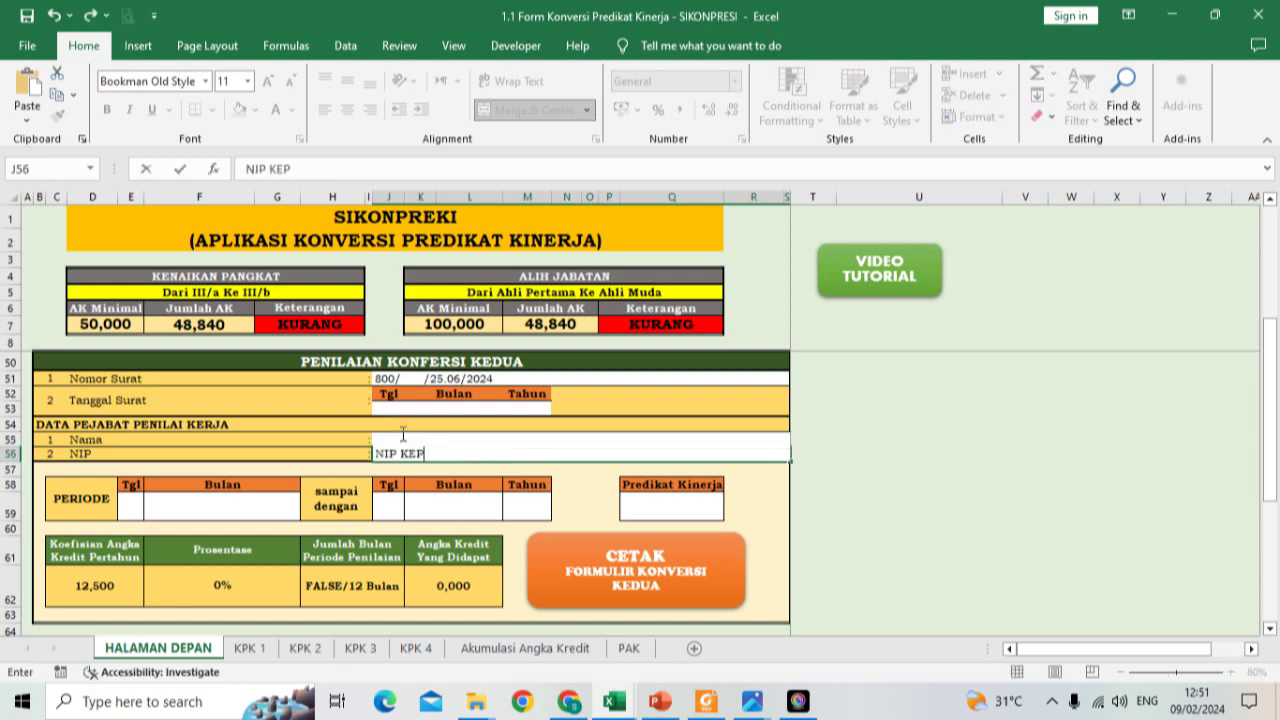
{"action": "key", "text": "BackSpace"}
{"action": "key", "text": "BackSpace"}
{"action": "key", "text": "BackSpace"}
{"action": "key", "text": "BackSpace"}
{"action": "key", "text": "BackSpace"}
{"action": "key", "text": "BackSpace"}
{"action": "key", "text": "Return"}
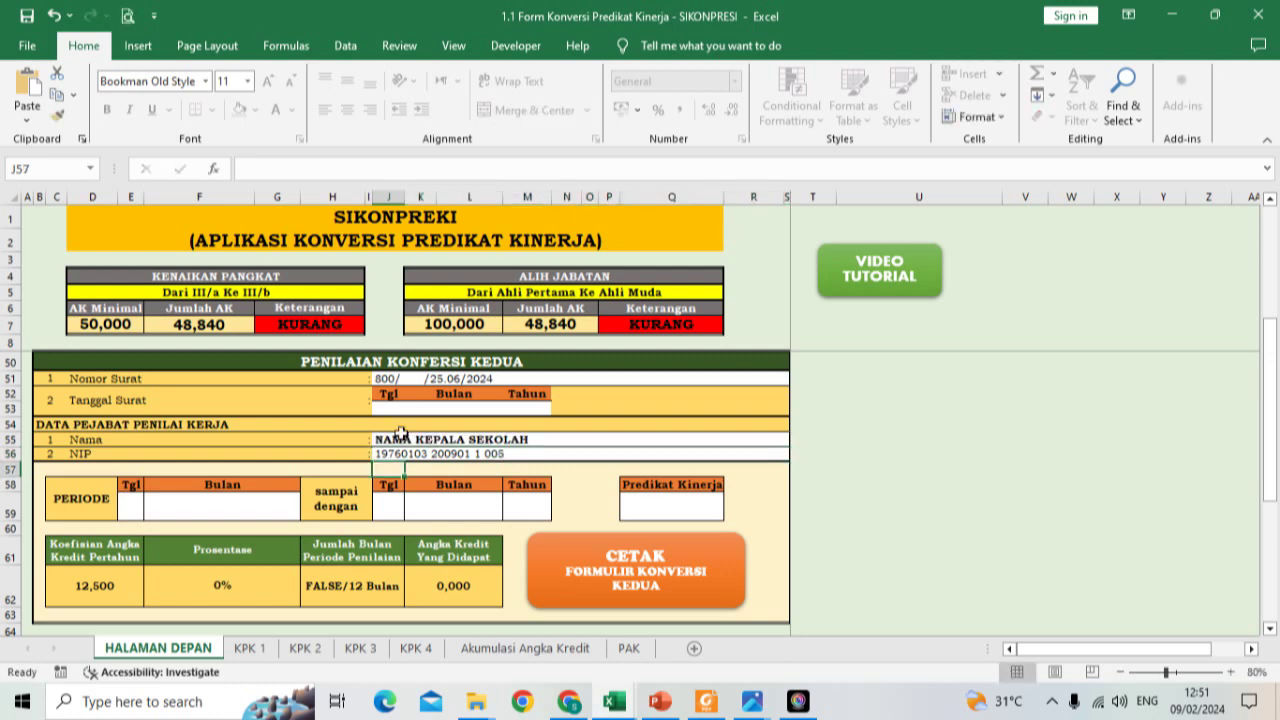
Step: Set the second conversion's period start to day 1, Januari
{"action": "left_click", "coordinate": [131, 508]}
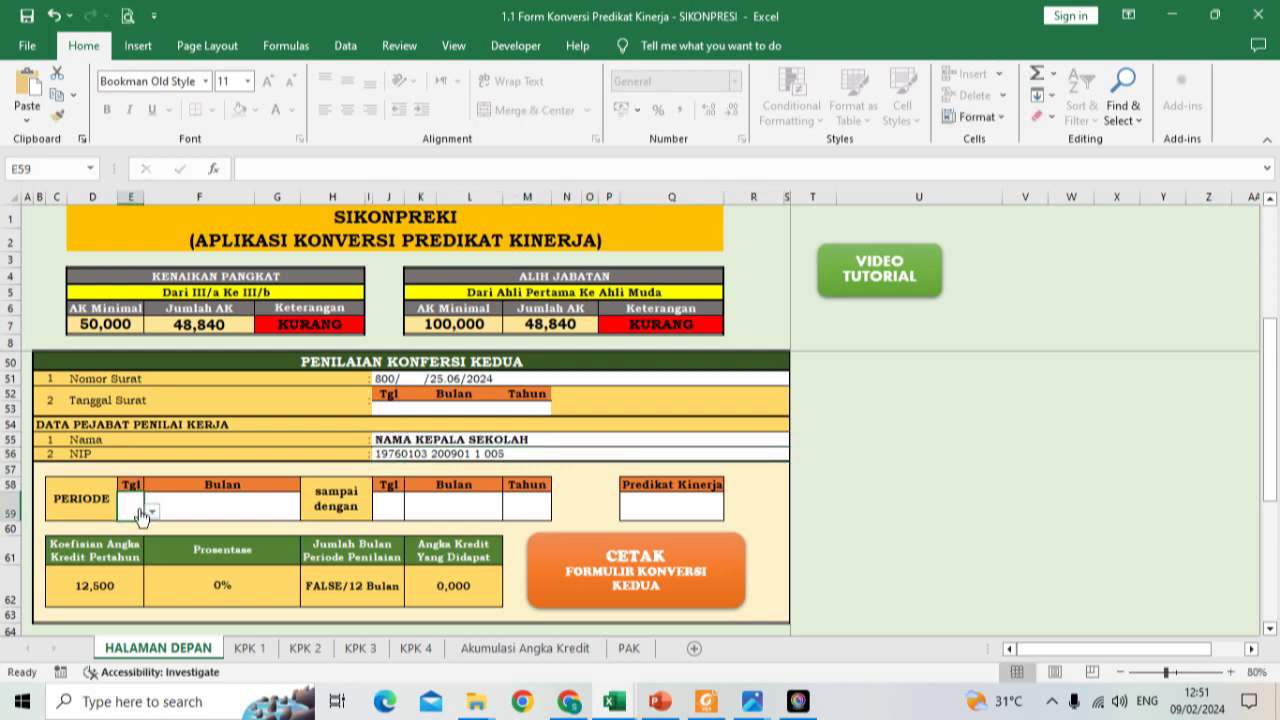
{"action": "type", "text": "1"}
{"action": "key", "text": "Tab"}
{"action": "left_click", "coordinate": [308, 512]}
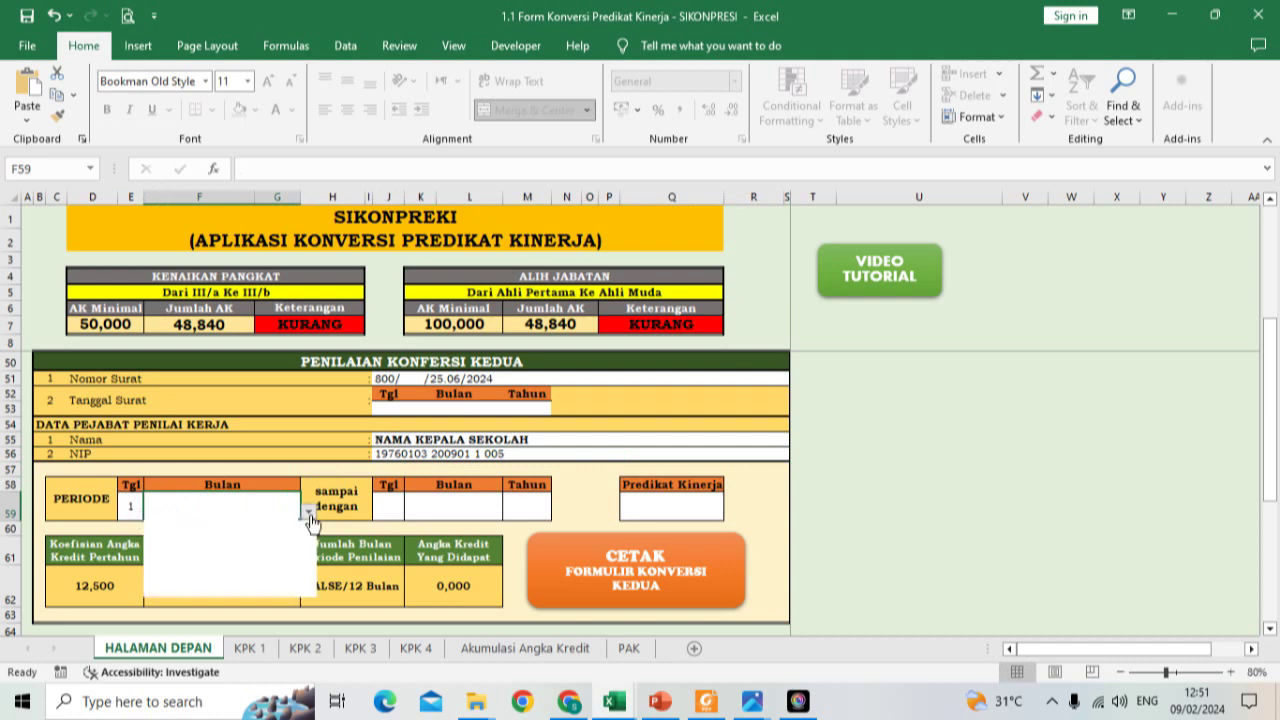
{"action": "left_click", "coordinate": [165, 526]}
{"action": "left_click", "coordinate": [455, 508]}
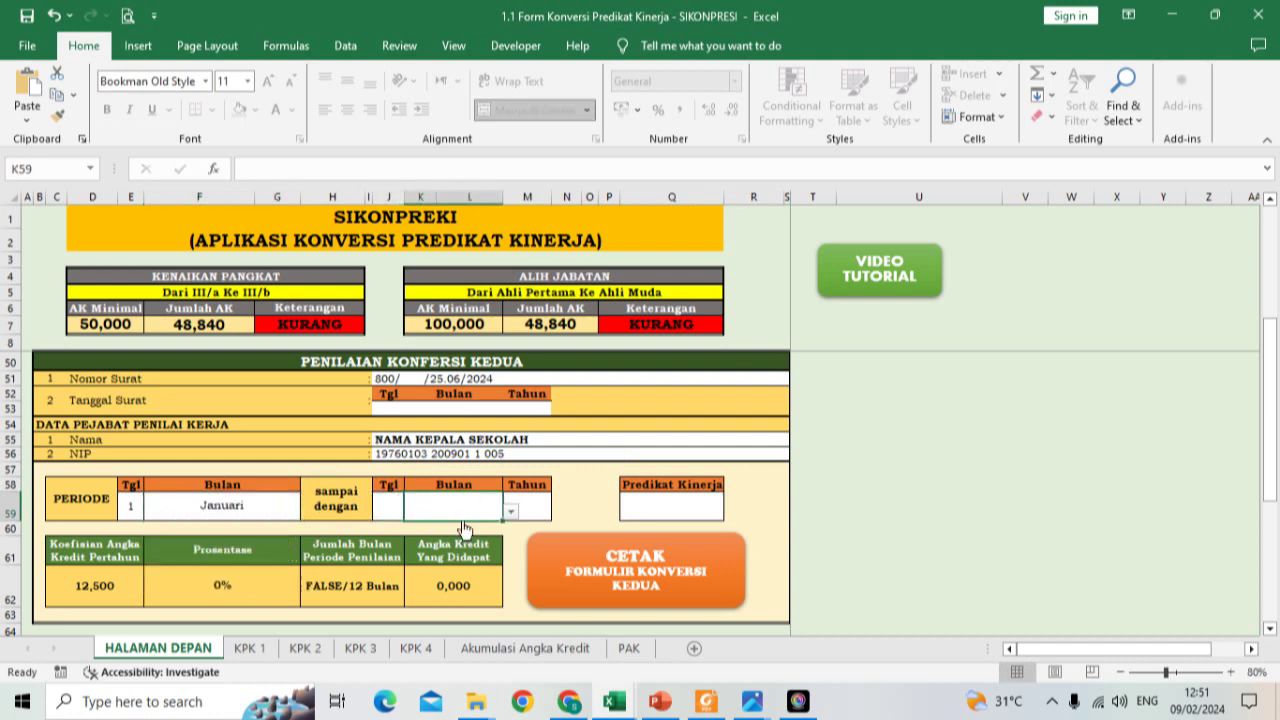
Step: Rate the performance Baik and end the period in Februari, giving 2,083 credits
{"action": "left_click", "coordinate": [640, 512]}
{"action": "left_click", "coordinate": [732, 512]}
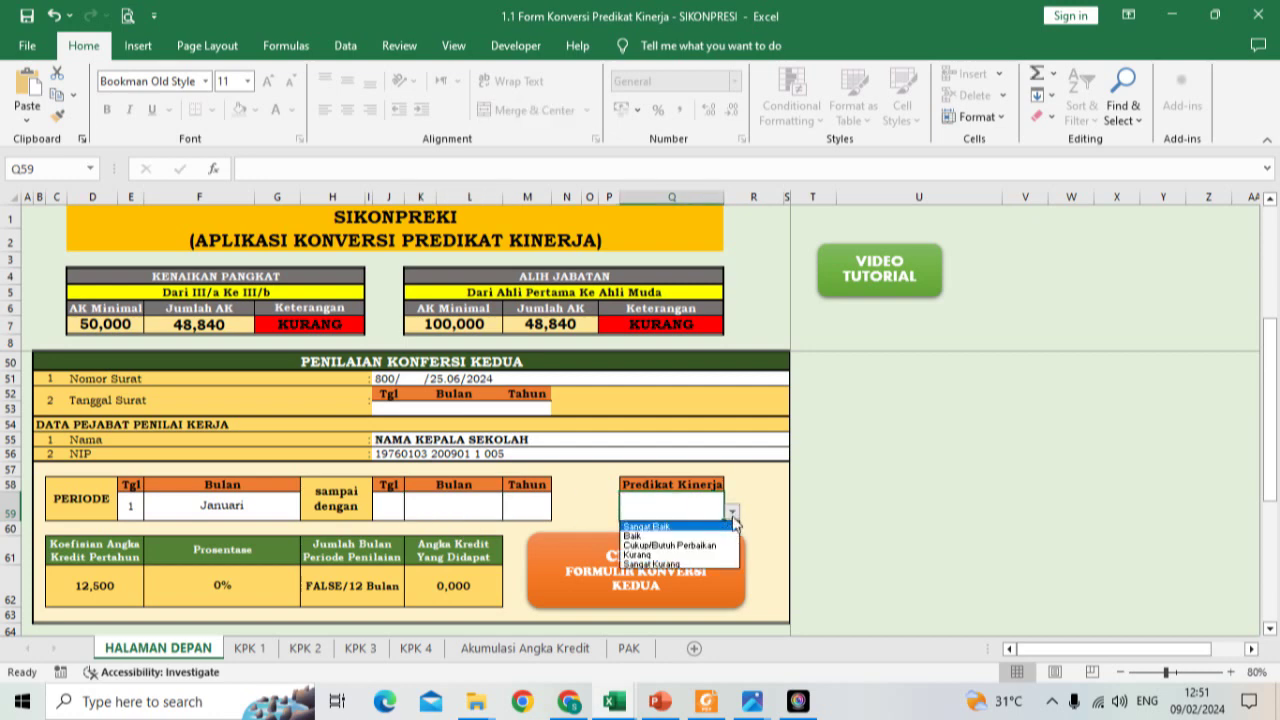
{"action": "left_click", "coordinate": [696, 537]}
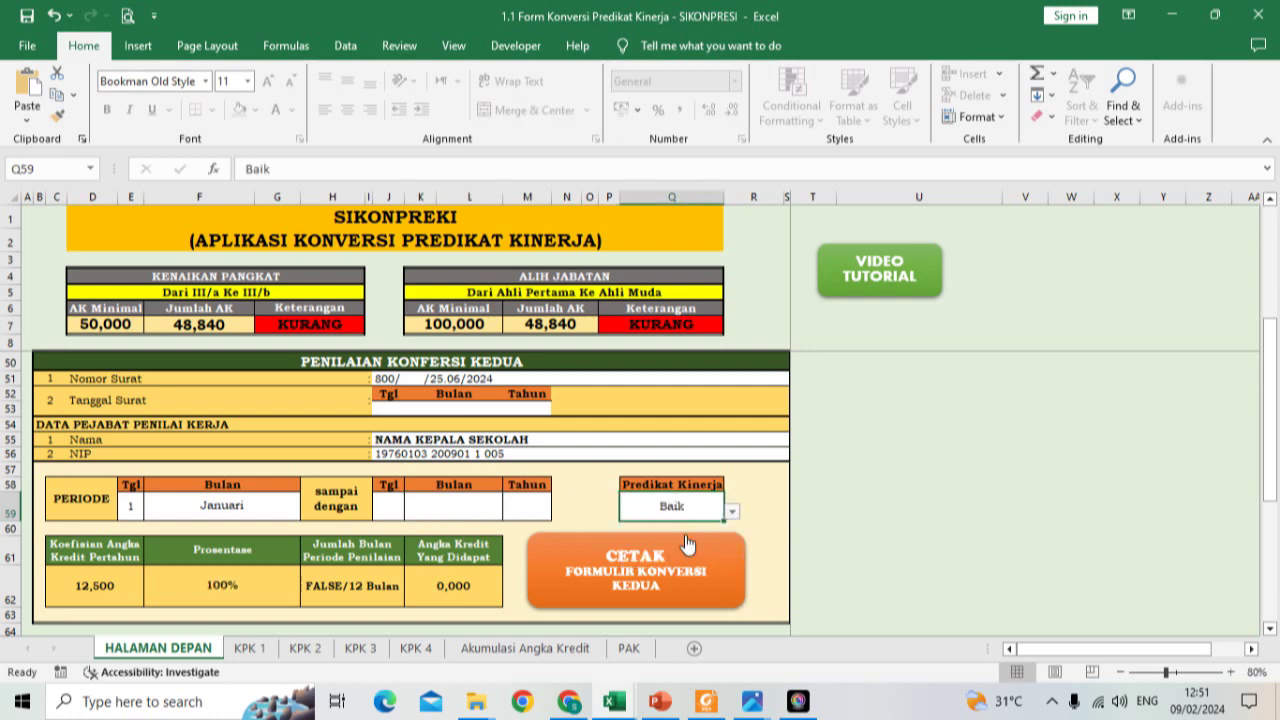
{"action": "left_click", "coordinate": [427, 513]}
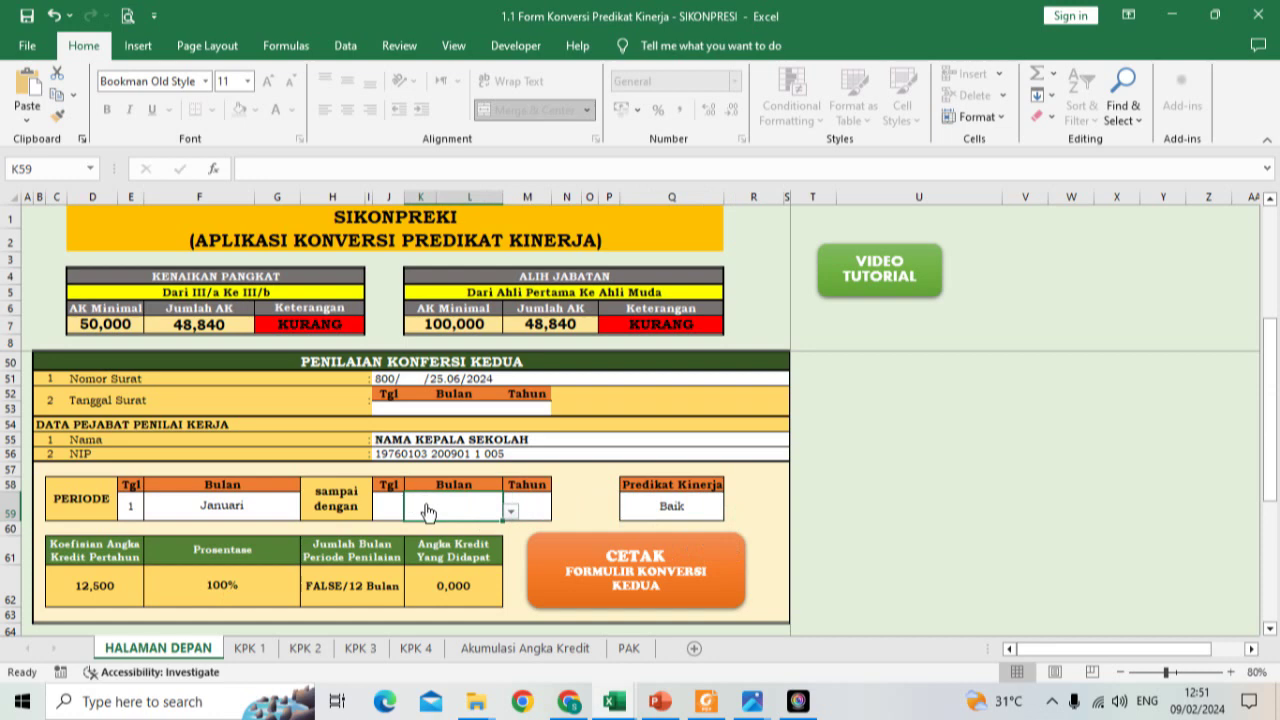
{"action": "left_click", "coordinate": [510, 511]}
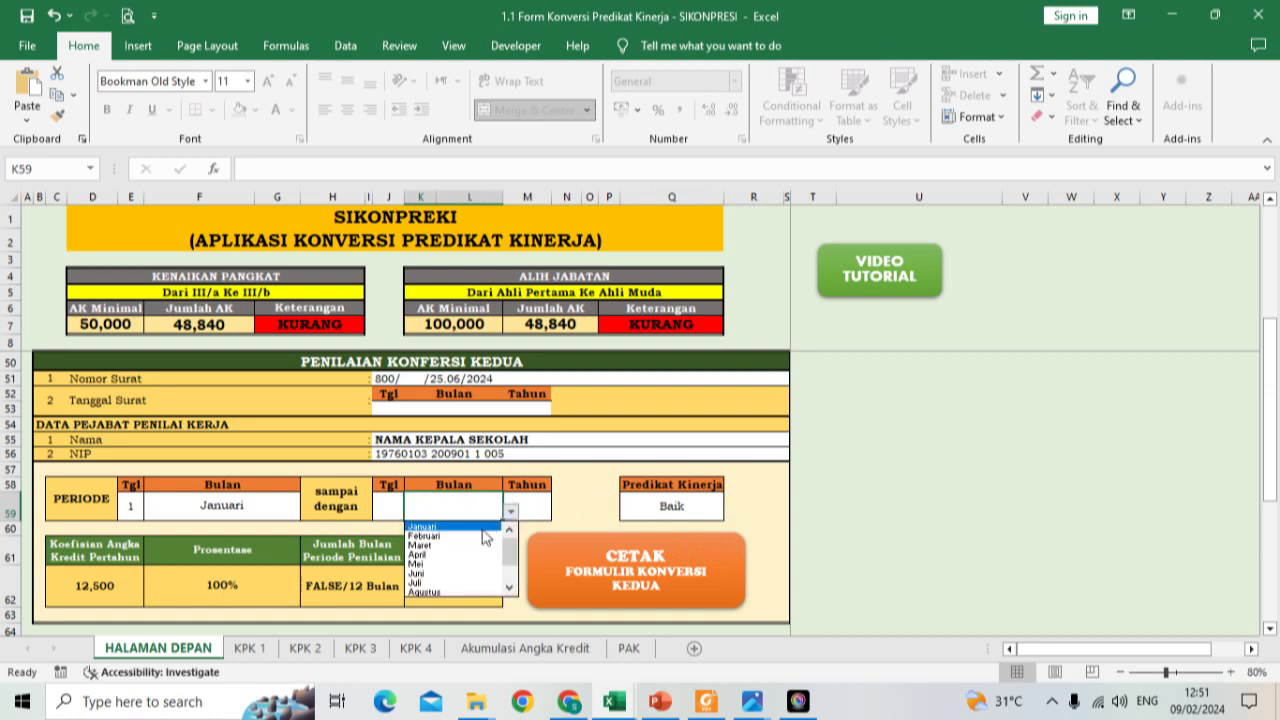
{"action": "left_click", "coordinate": [480, 526]}
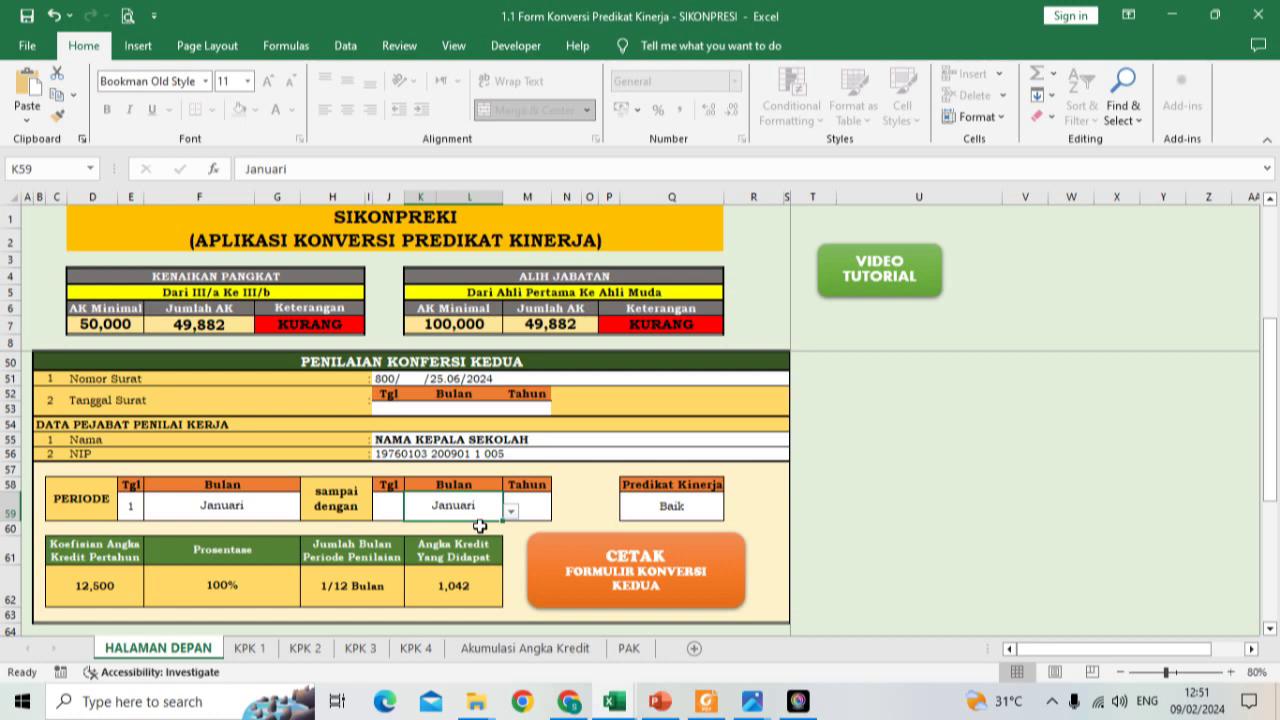
{"action": "left_click", "coordinate": [511, 511]}
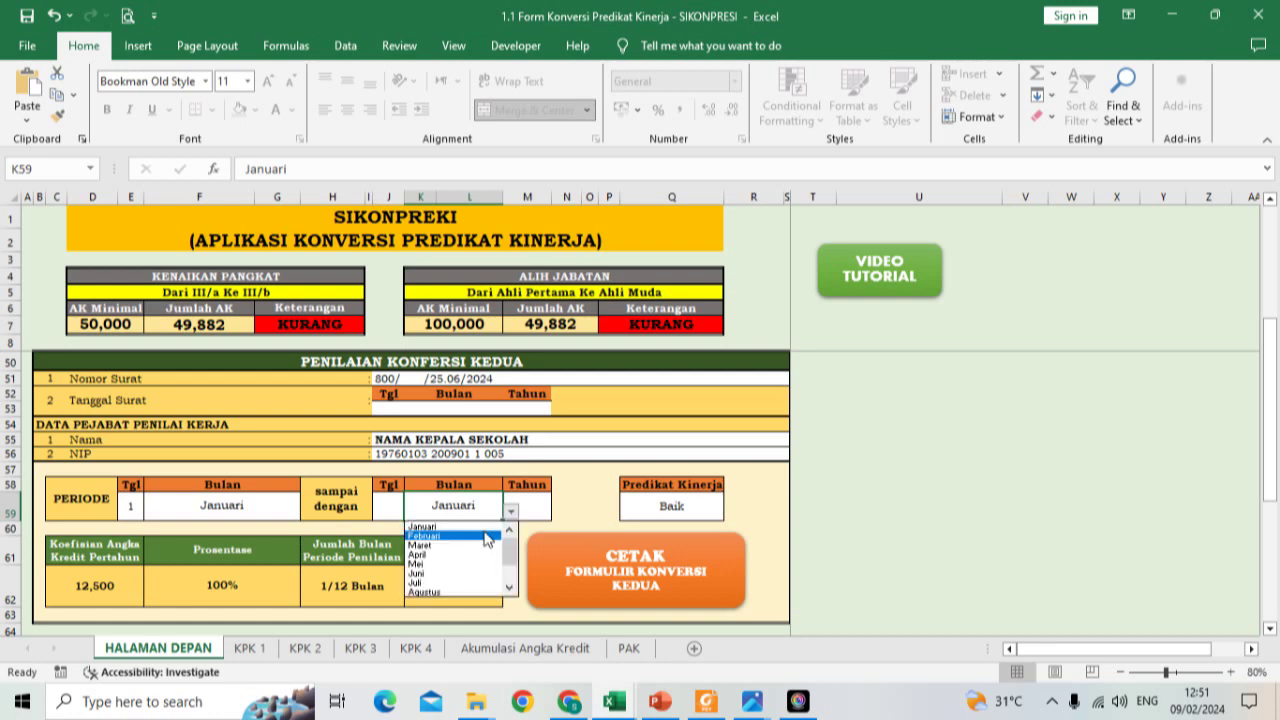
{"action": "left_click", "coordinate": [487, 539]}
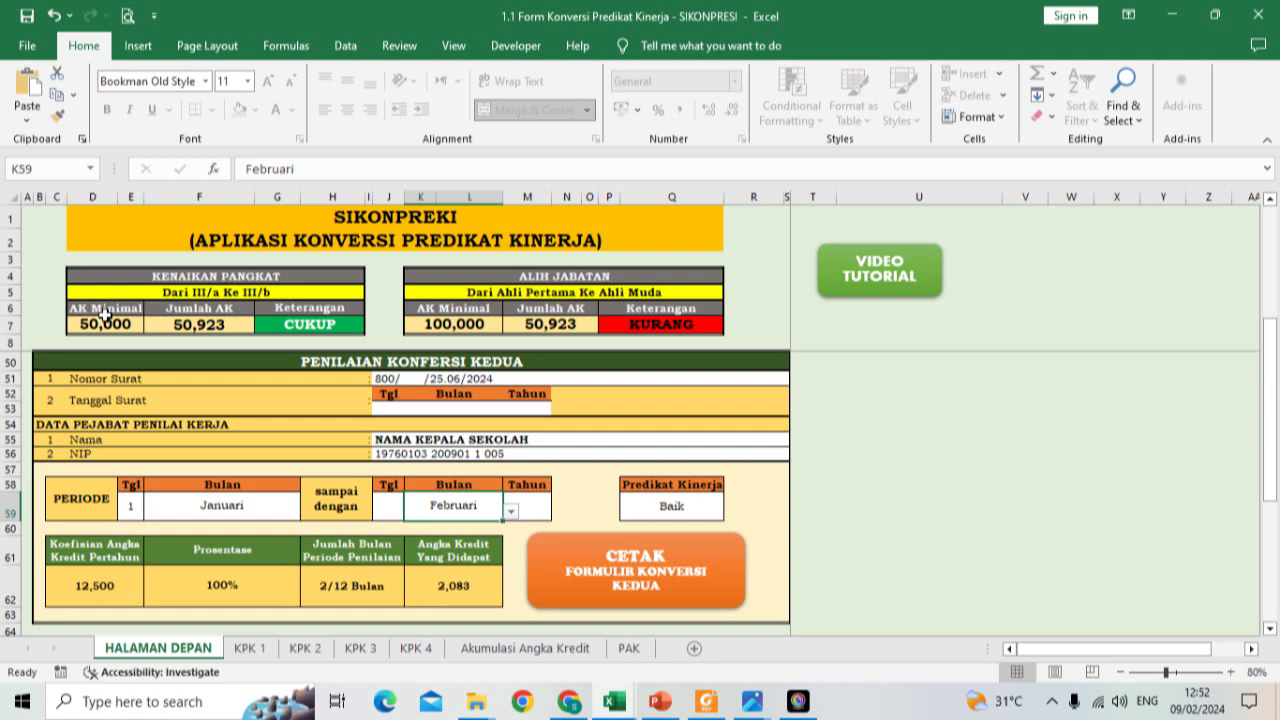
{"action": "scroll", "coordinate": [313, 450], "scroll_direction": "up", "scroll_amount": 3}
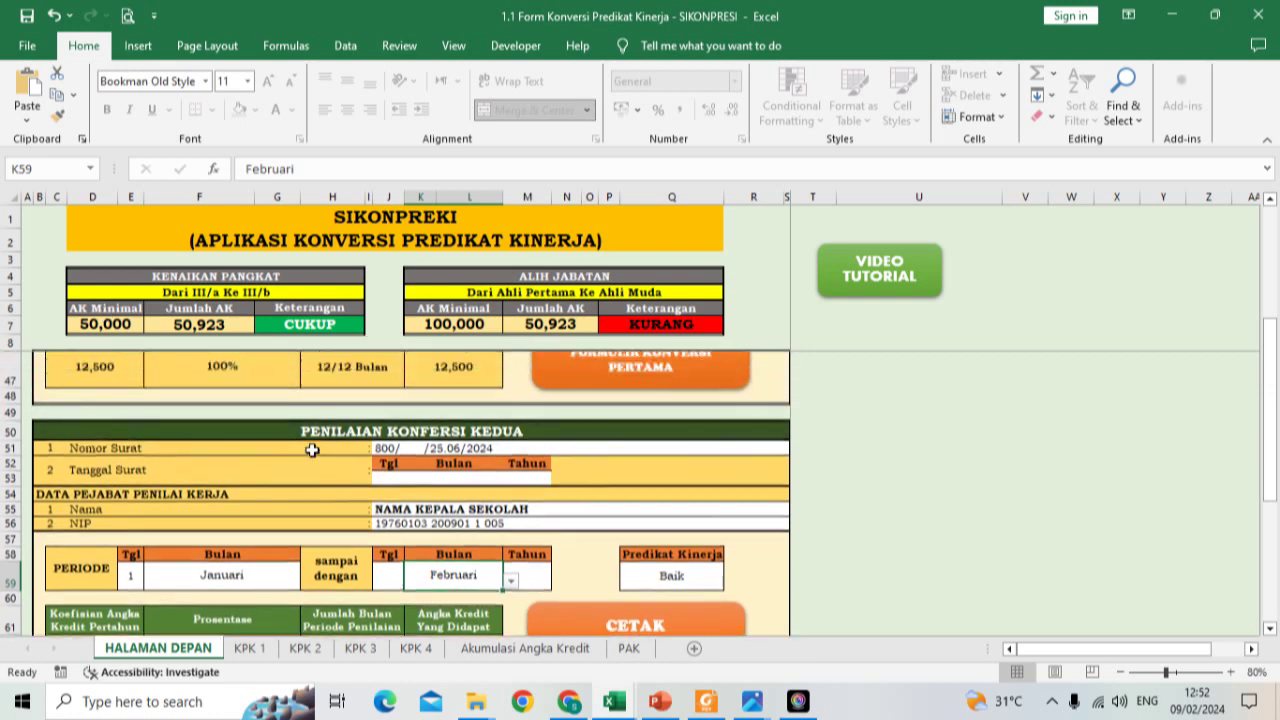
{"action": "scroll", "coordinate": [313, 450], "scroll_direction": "up", "scroll_amount": 6}
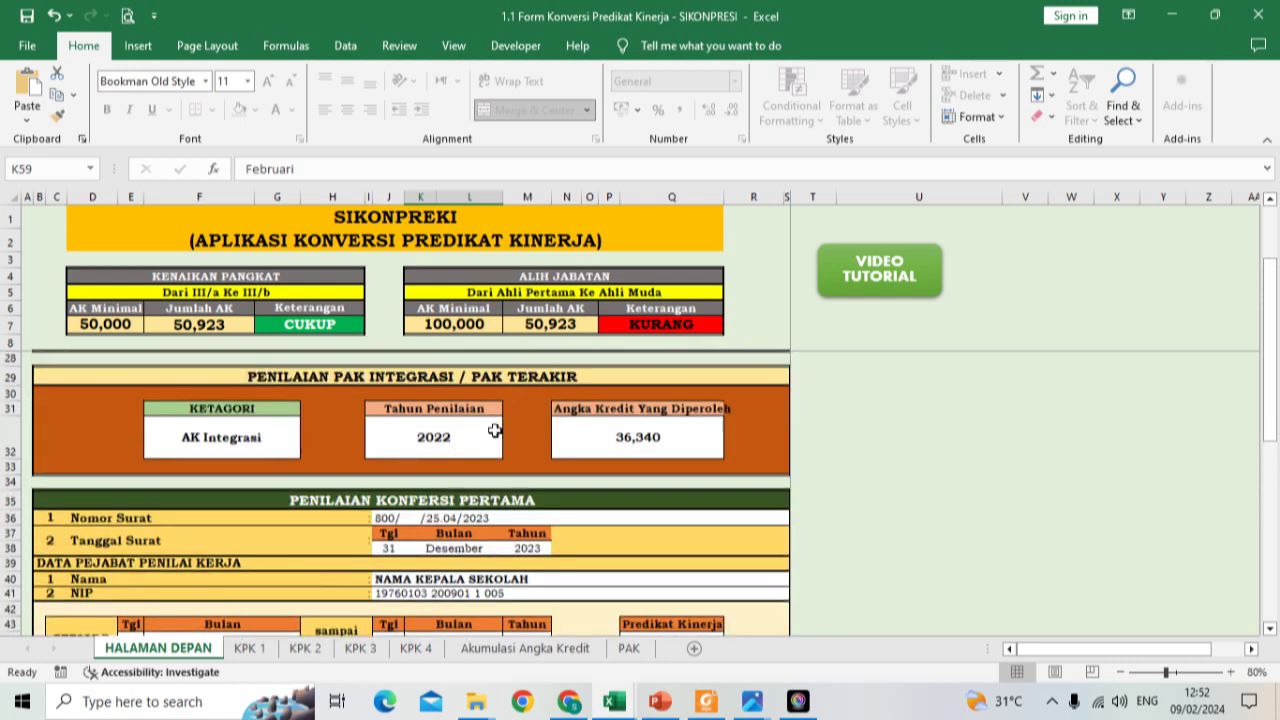
{"action": "scroll", "coordinate": [526, 434], "scroll_direction": "down", "scroll_amount": 3}
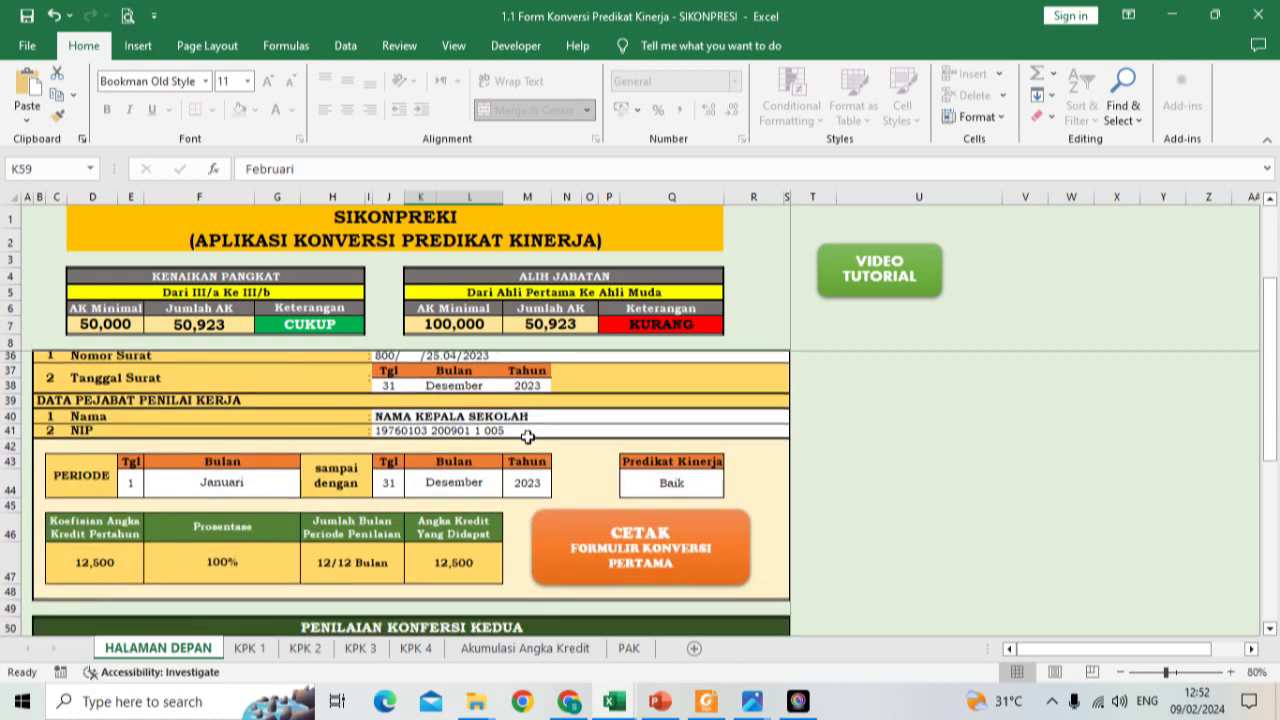
{"action": "scroll", "coordinate": [527, 436], "scroll_direction": "up", "scroll_amount": 1}
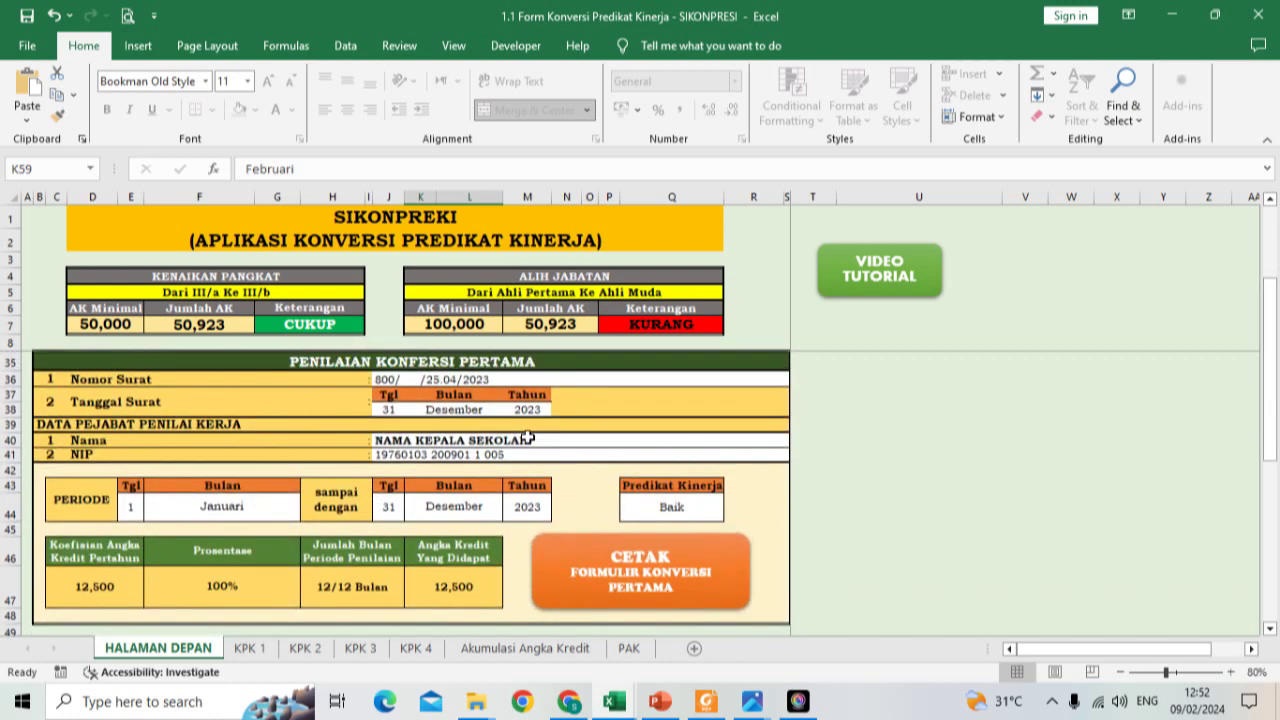
{"action": "scroll", "coordinate": [527, 438], "scroll_direction": "down", "scroll_amount": 4}
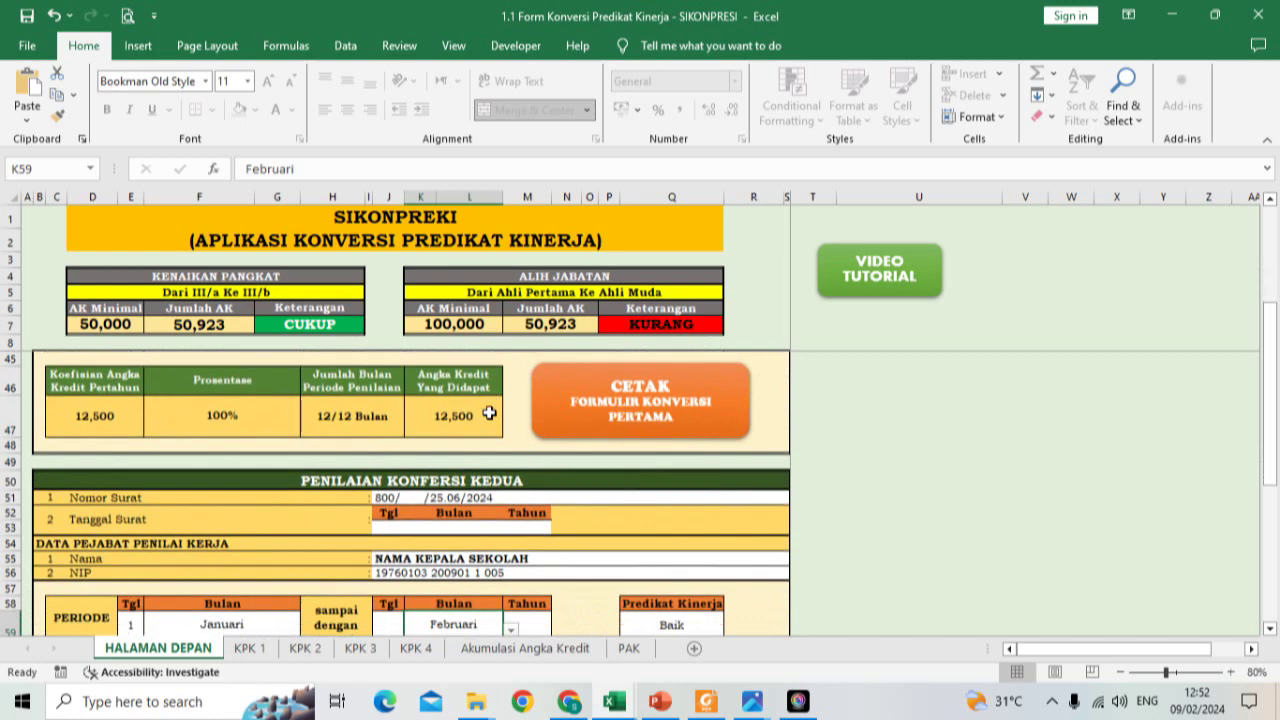
{"action": "scroll", "coordinate": [297, 562], "scroll_direction": "down", "scroll_amount": 1}
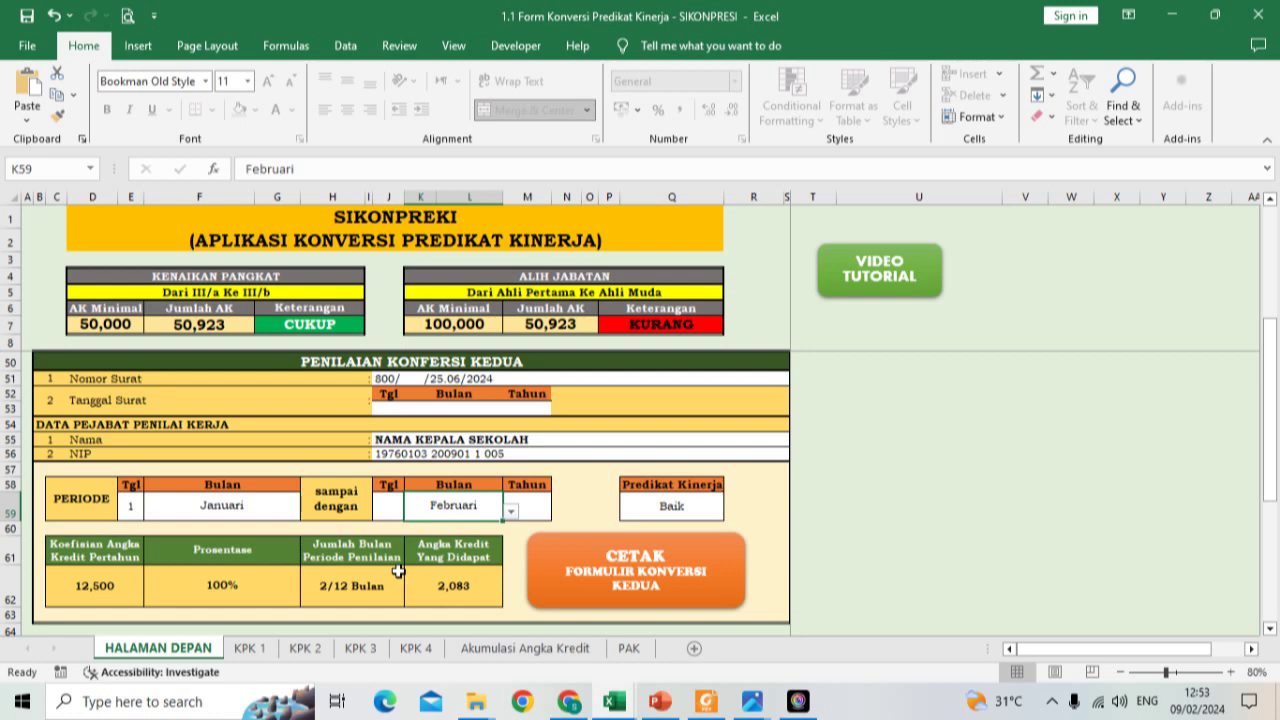
{"action": "scroll", "coordinate": [398, 571], "scroll_direction": "up", "scroll_amount": 4}
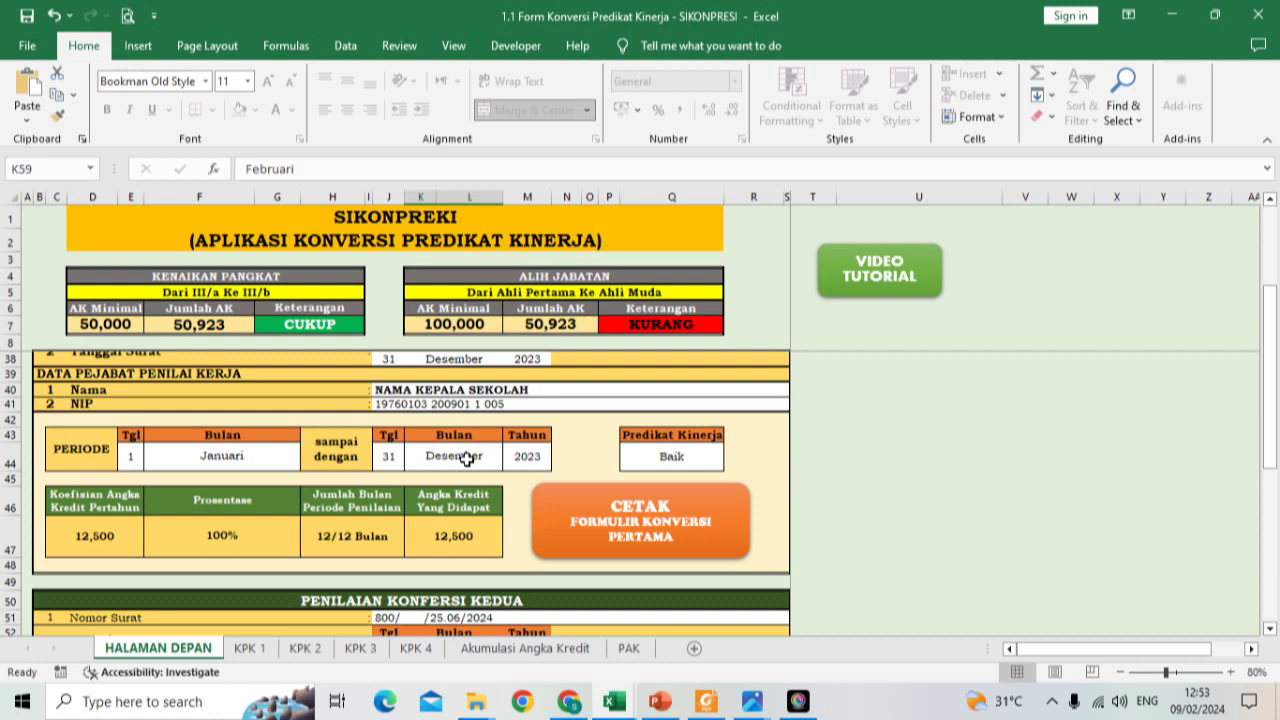
{"action": "scroll", "coordinate": [475, 490], "scroll_direction": "down", "scroll_amount": 3}
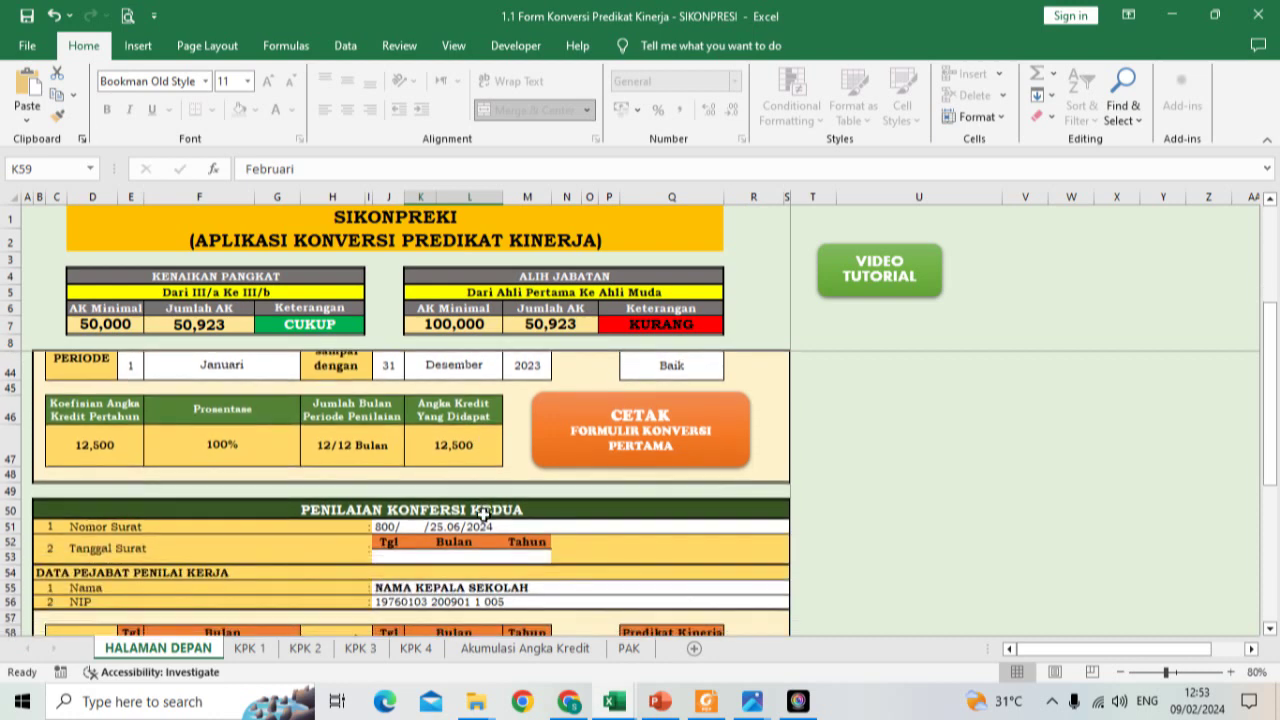
{"action": "scroll", "coordinate": [483, 514], "scroll_direction": "down", "scroll_amount": 1}
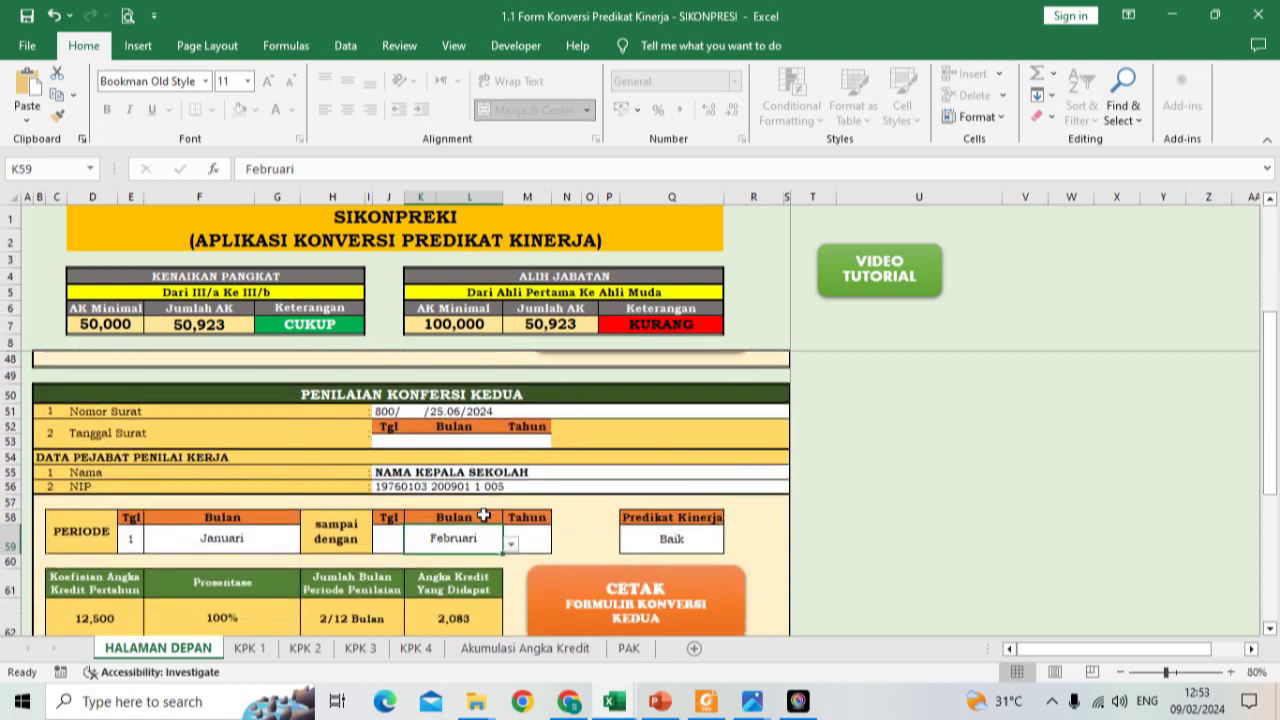
{"action": "scroll", "coordinate": [483, 515], "scroll_direction": "down", "scroll_amount": 1}
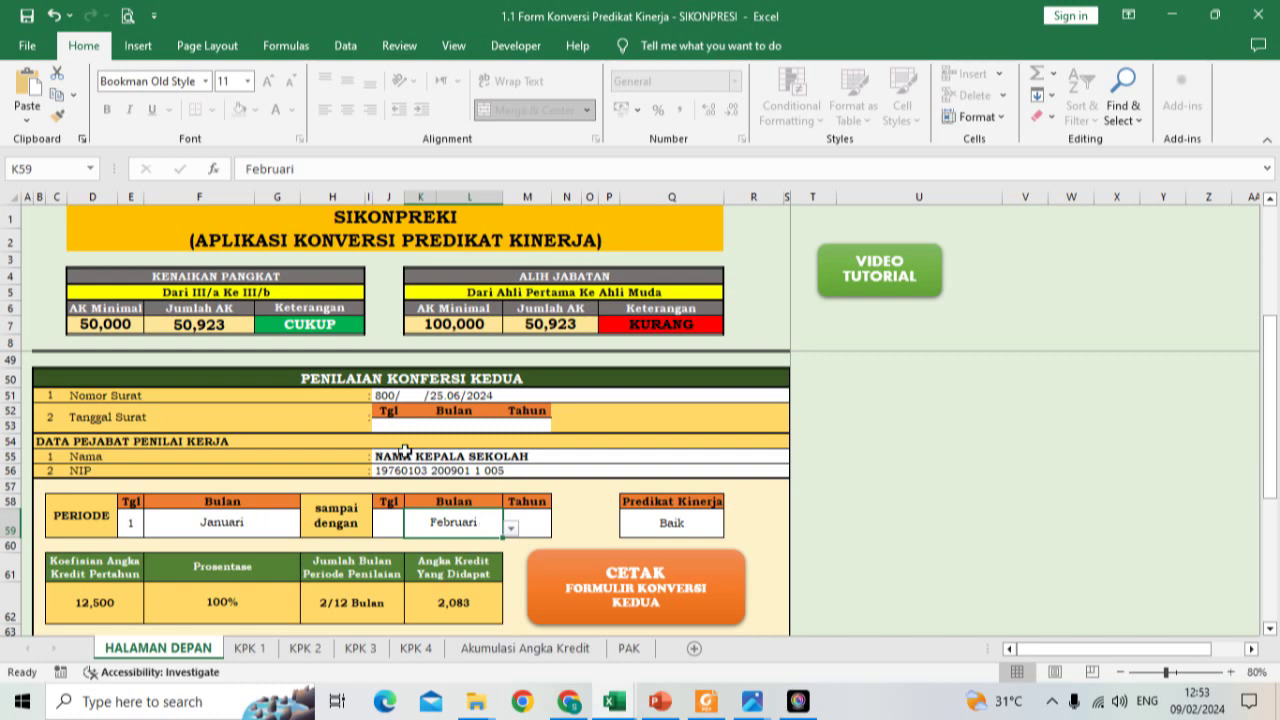
{"action": "scroll", "coordinate": [403, 449], "scroll_direction": "down", "scroll_amount": 1}
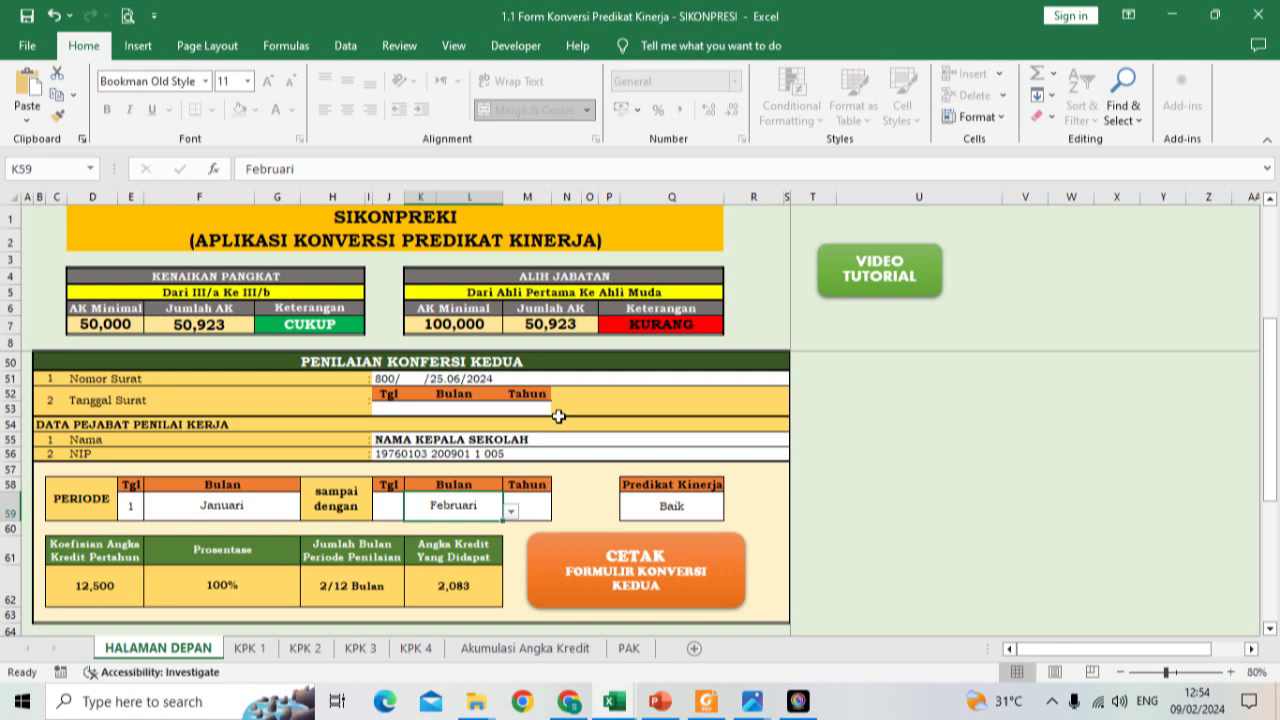
{"action": "scroll", "coordinate": [558, 416], "scroll_direction": "up", "scroll_amount": 6}
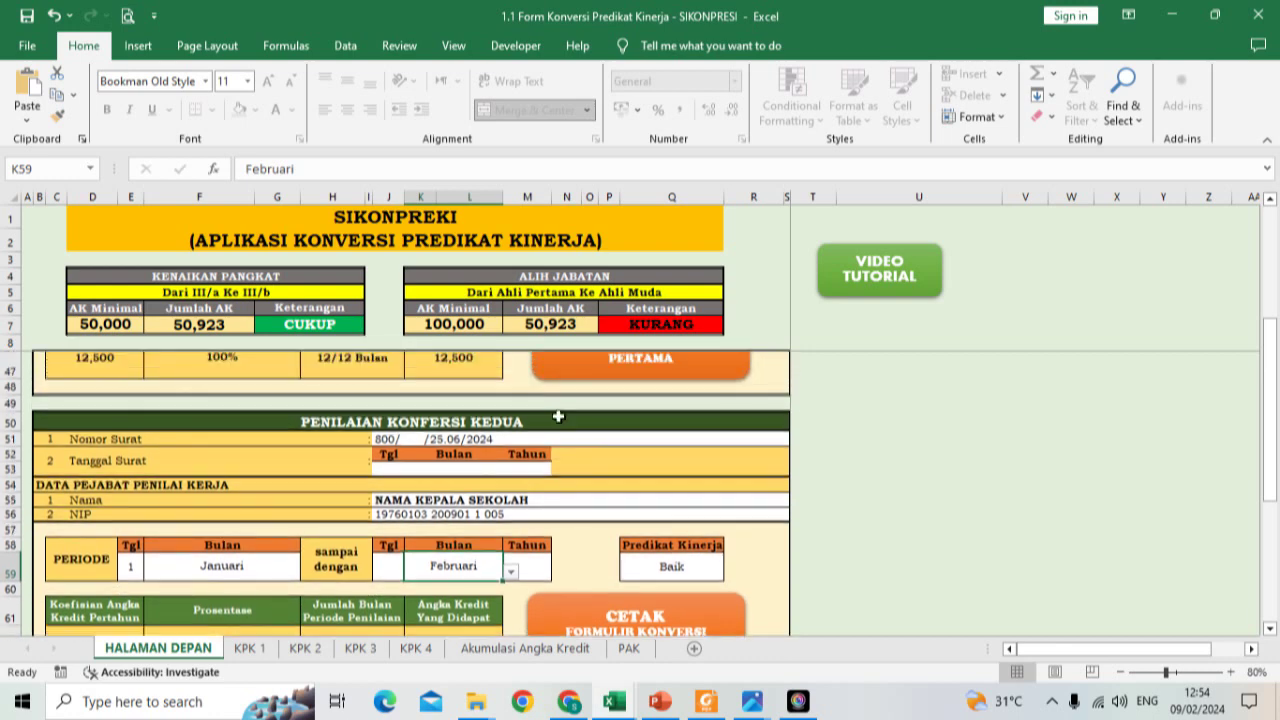
{"action": "scroll", "coordinate": [558, 416], "scroll_direction": "up", "scroll_amount": 3}
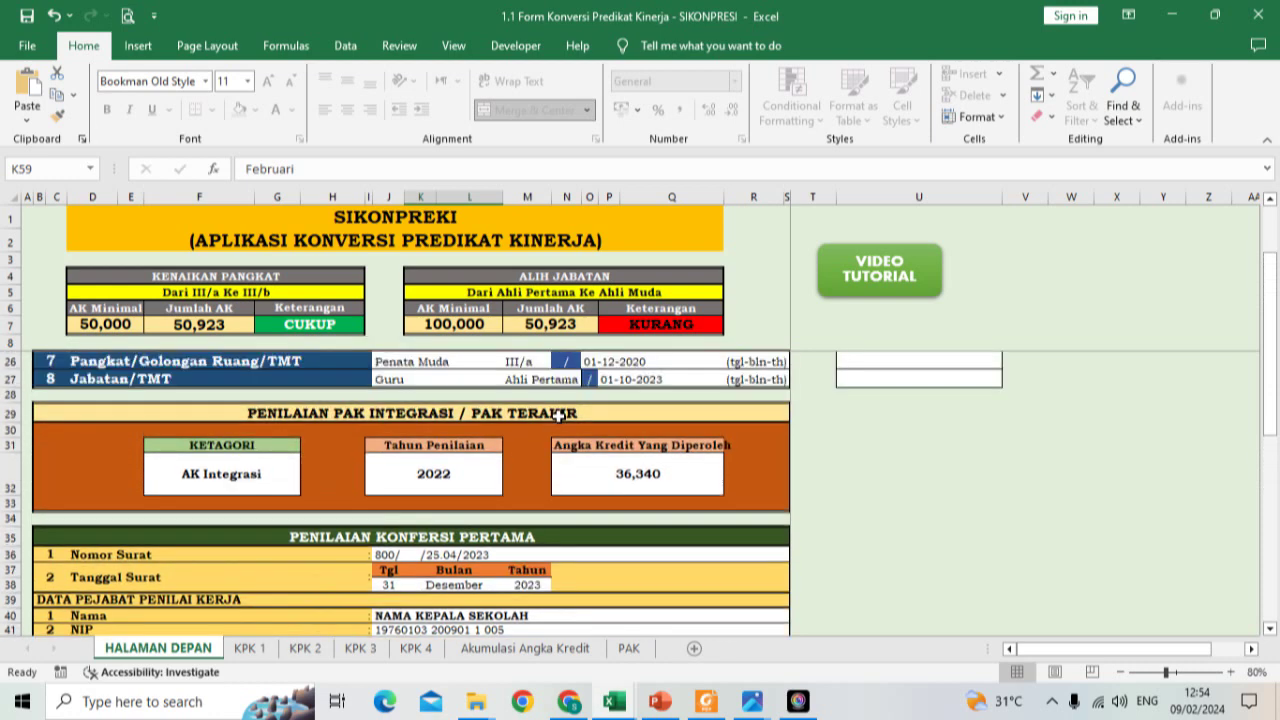
Step: Change the J26 rank to Penata Muda Tk I, so promotion targets III/b to III/c at 100,000
{"action": "left_click", "coordinate": [445, 361]}
{"action": "left_click", "coordinate": [510, 362]}
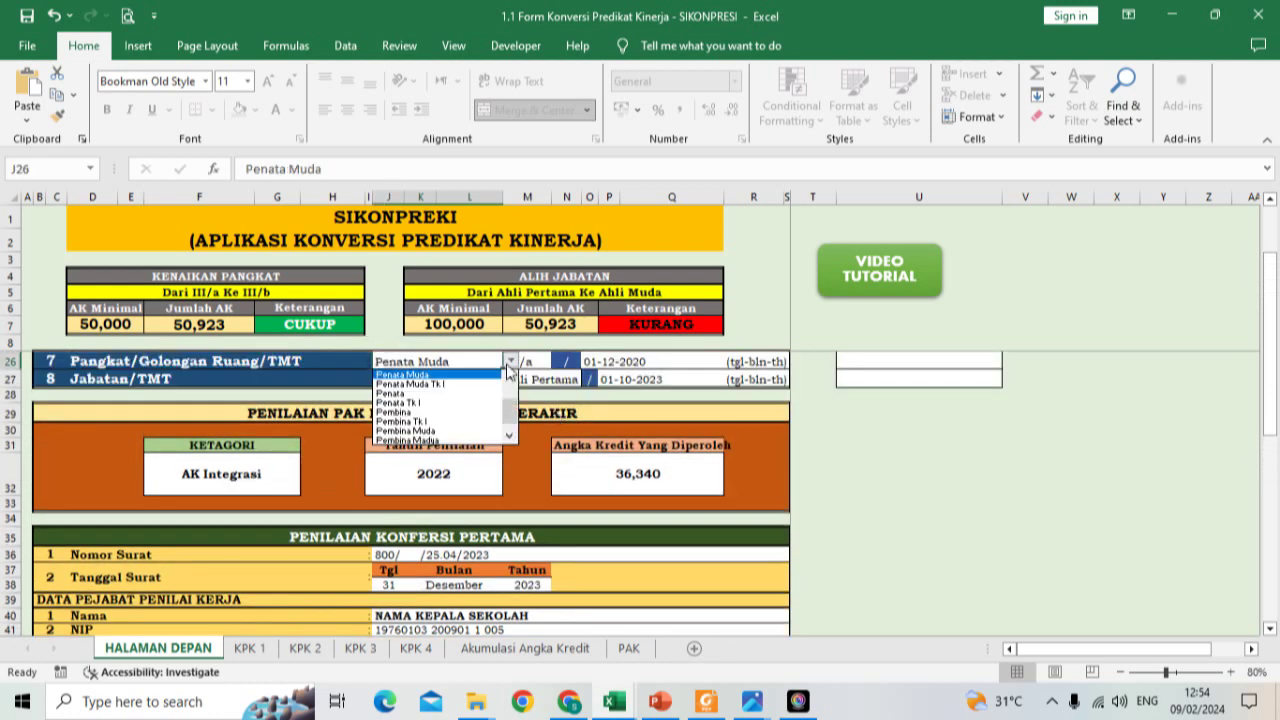
{"action": "left_click", "coordinate": [499, 384]}
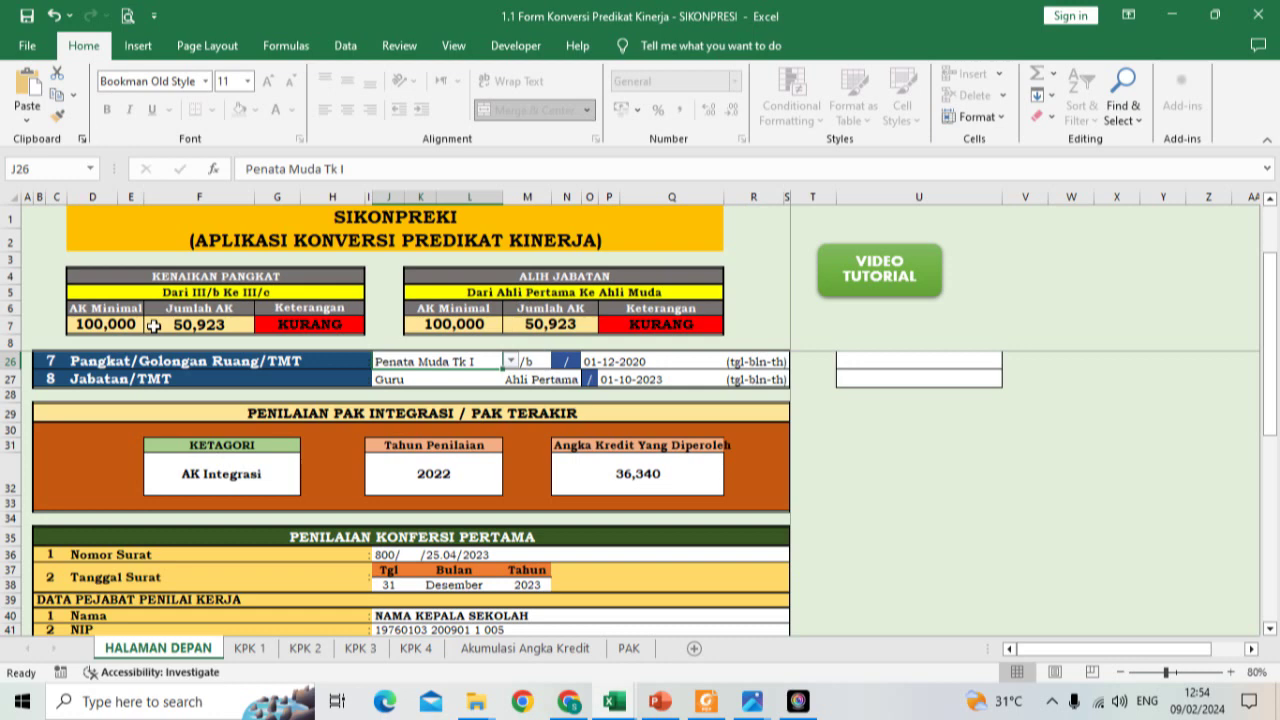
{"action": "left_click", "coordinate": [612, 472]}
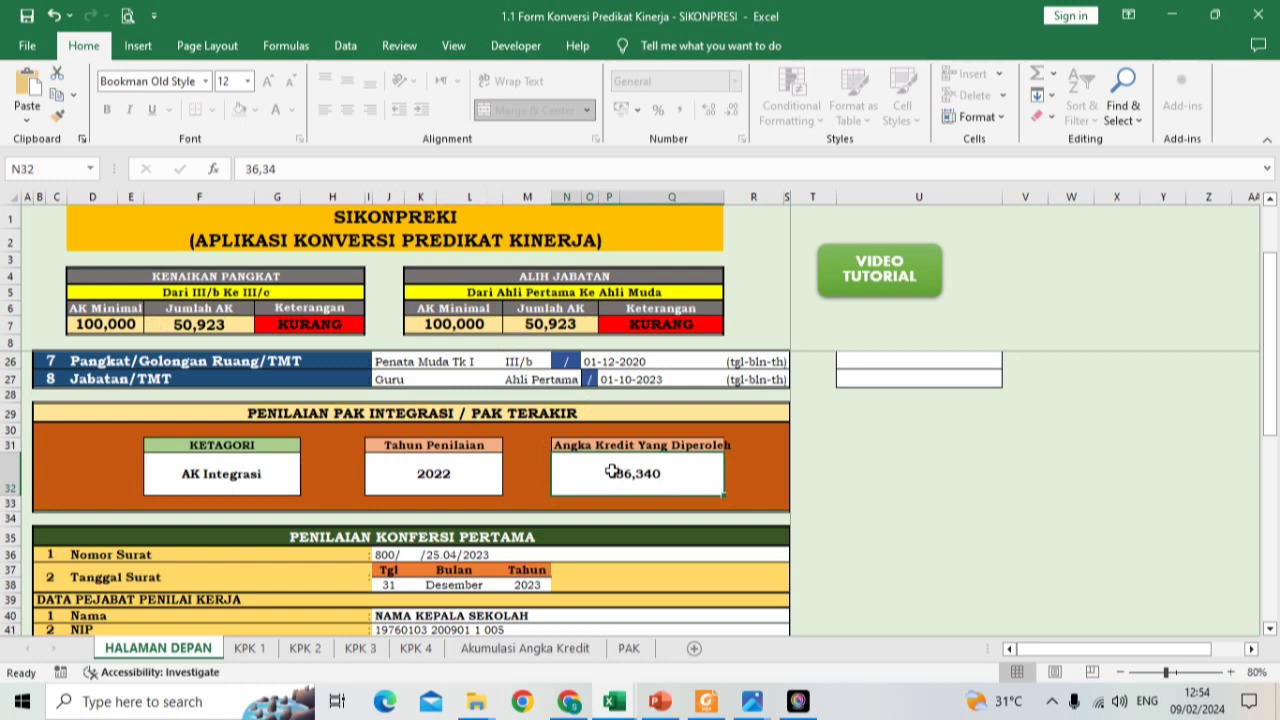
Step: Enter 82, then 88, as the PAK Integrasi credit obtained
{"action": "type", "text": "82"}
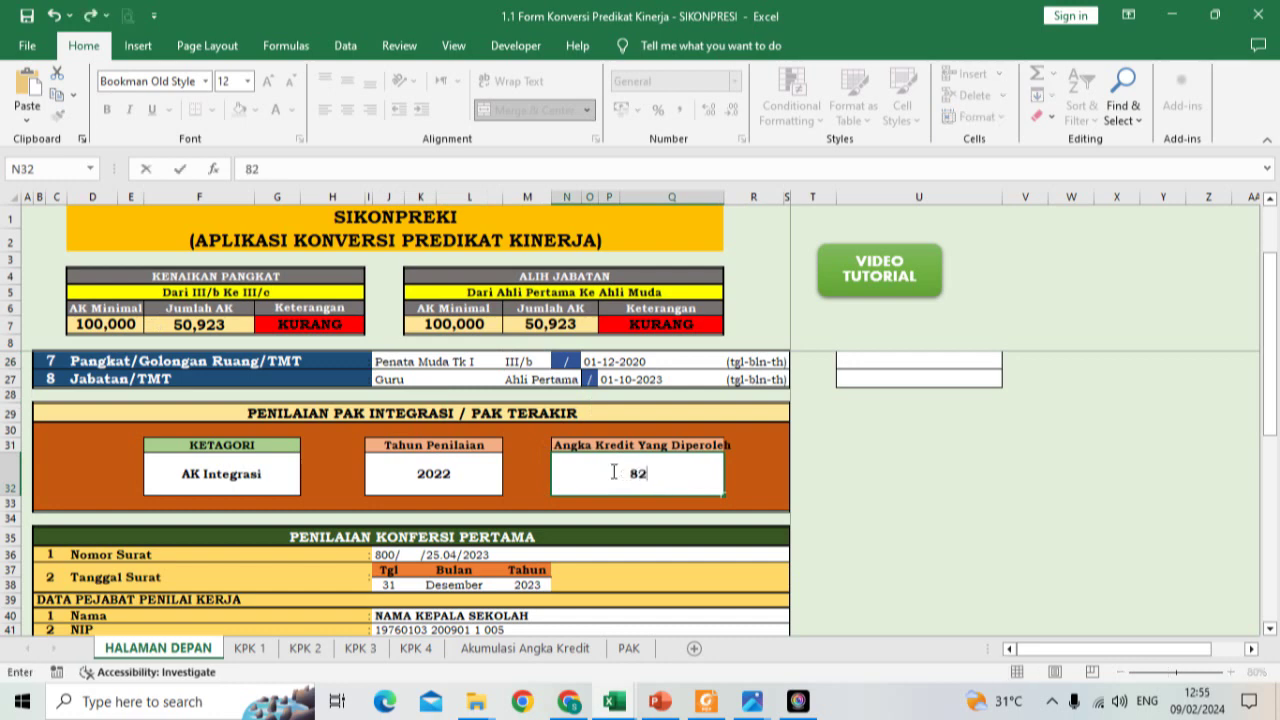
{"action": "key", "text": "Return"}
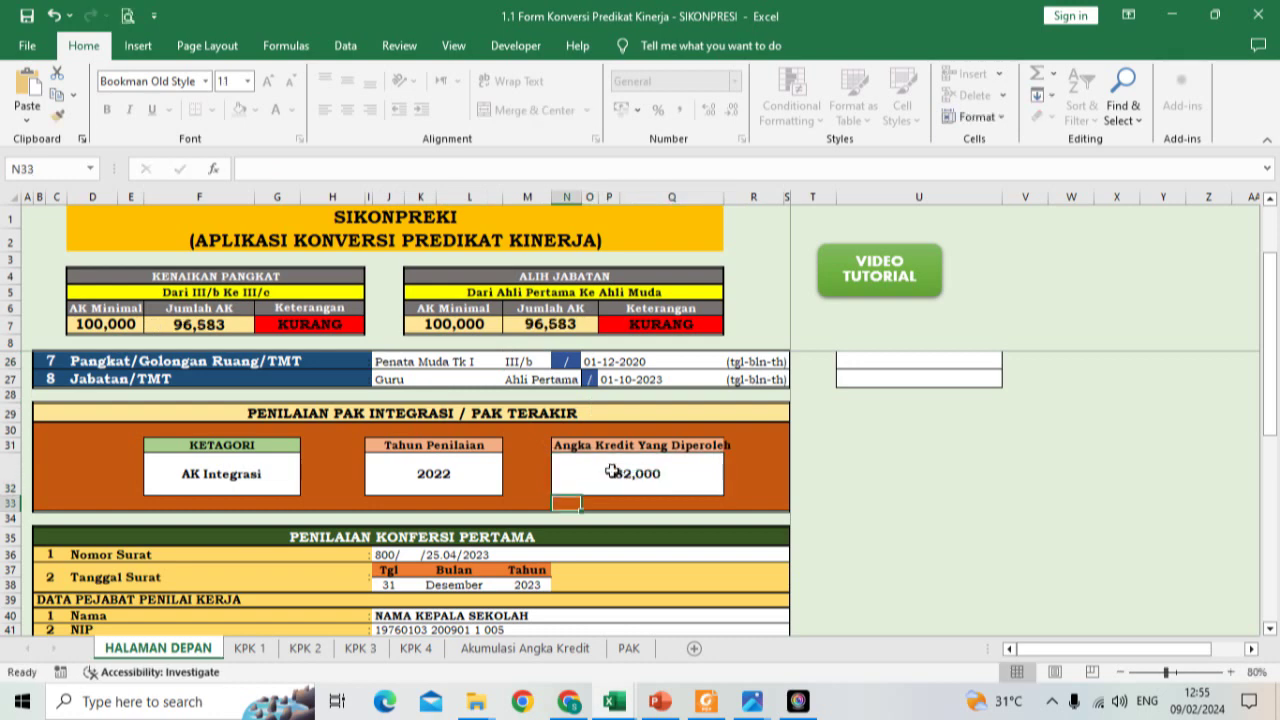
{"action": "scroll", "coordinate": [612, 472], "scroll_direction": "down", "scroll_amount": 2}
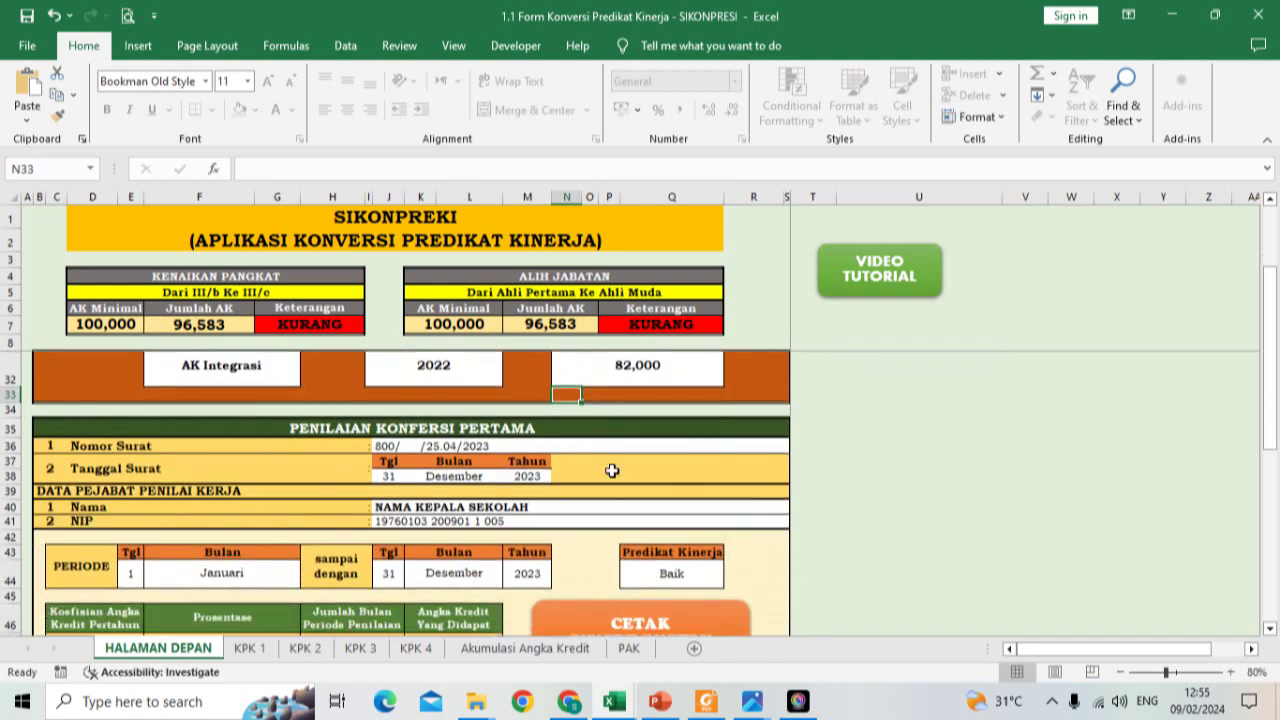
{"action": "scroll", "coordinate": [615, 465], "scroll_direction": "up", "scroll_amount": 2}
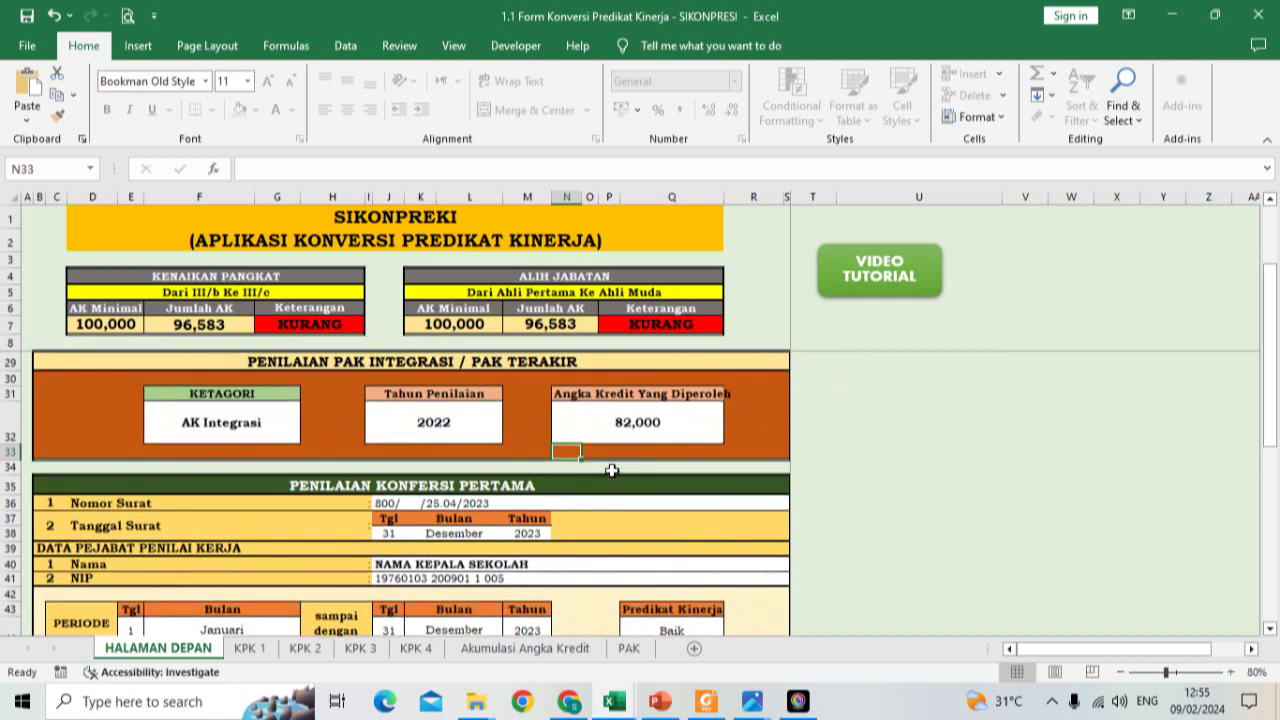
{"action": "left_click", "coordinate": [634, 434]}
{"action": "double_click", "coordinate": [634, 432]}
{"action": "key", "text": "BackSpace"}
{"action": "type", "text": "88"}
{"action": "key", "text": "Return"}
Step: Try 86 and 85,5 for the credit obtained, then settle on 85,3
{"action": "left_click", "coordinate": [634, 432]}
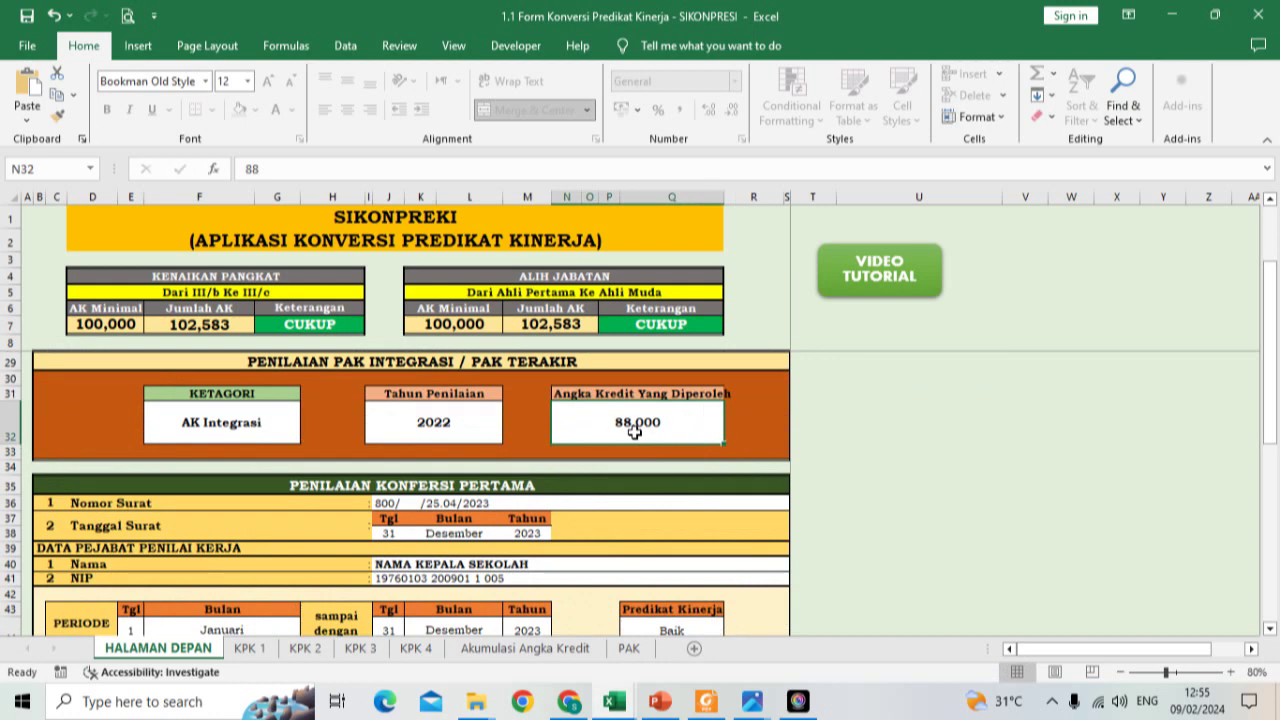
{"action": "type", "text": "86"}
{"action": "key", "text": "Return"}
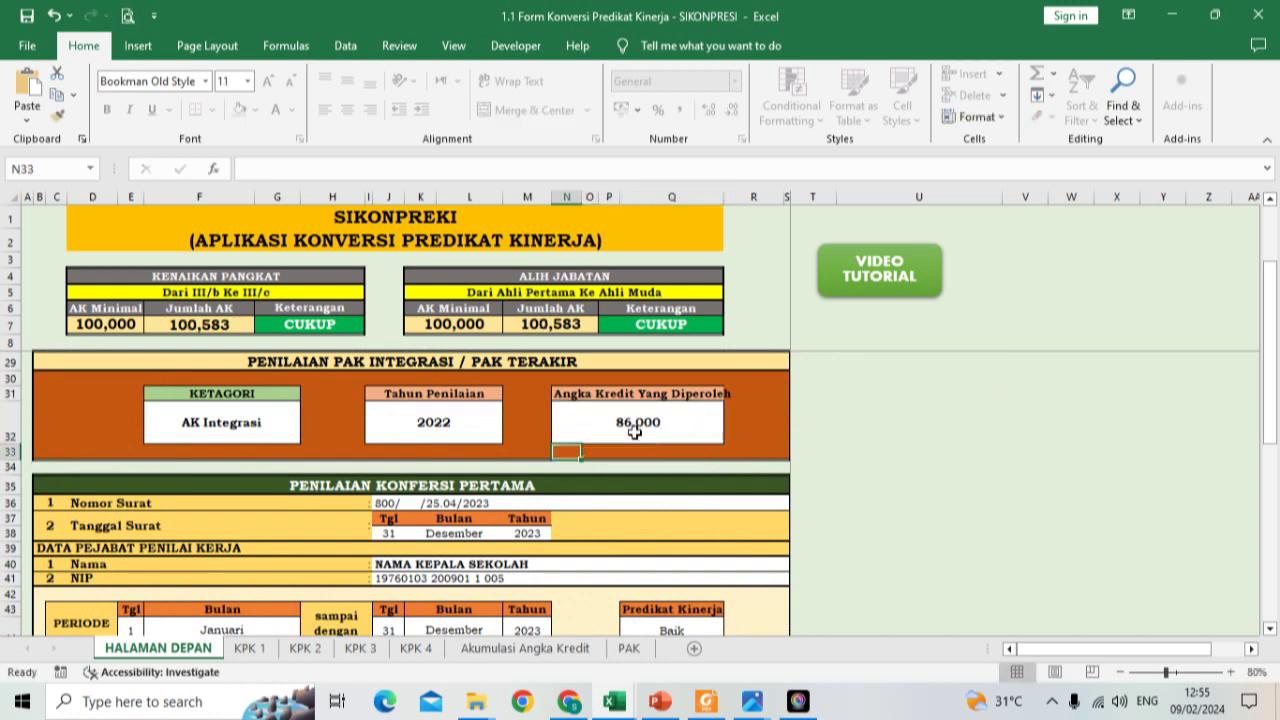
{"action": "left_click", "coordinate": [634, 432]}
{"action": "type", "text": "85"}
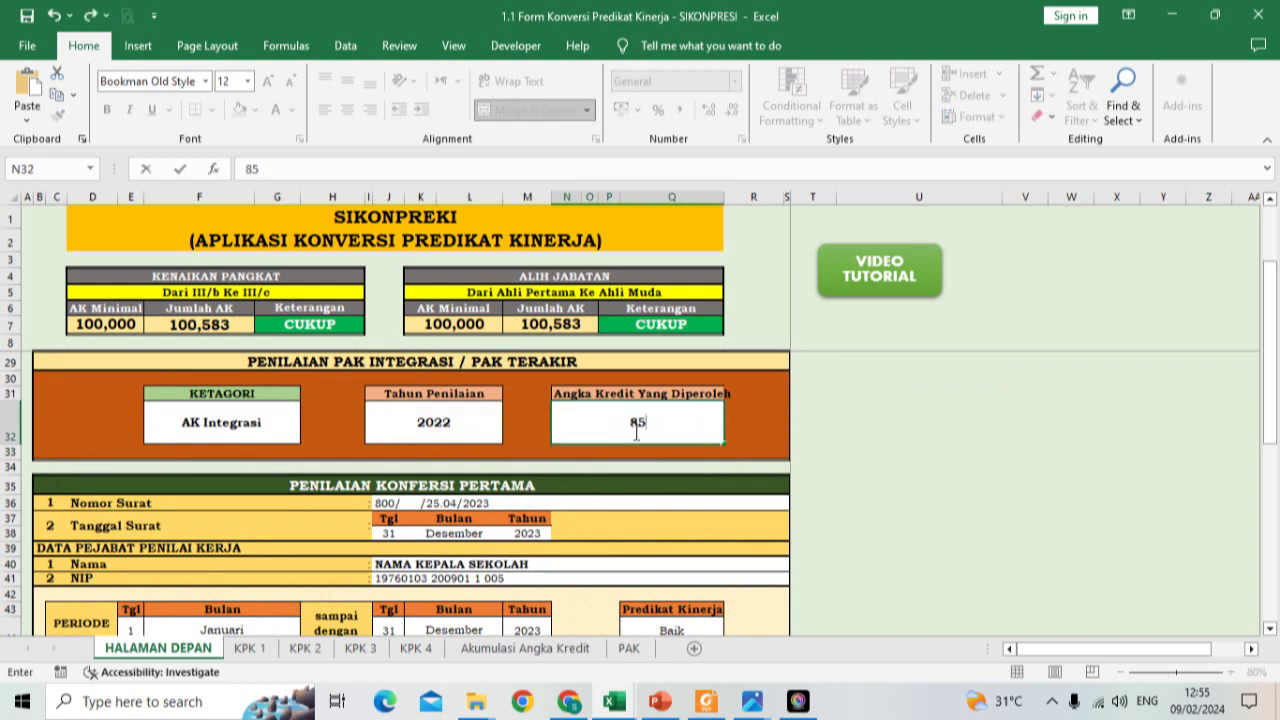
{"action": "type", "text": ",5"}
{"action": "key", "text": "Return"}
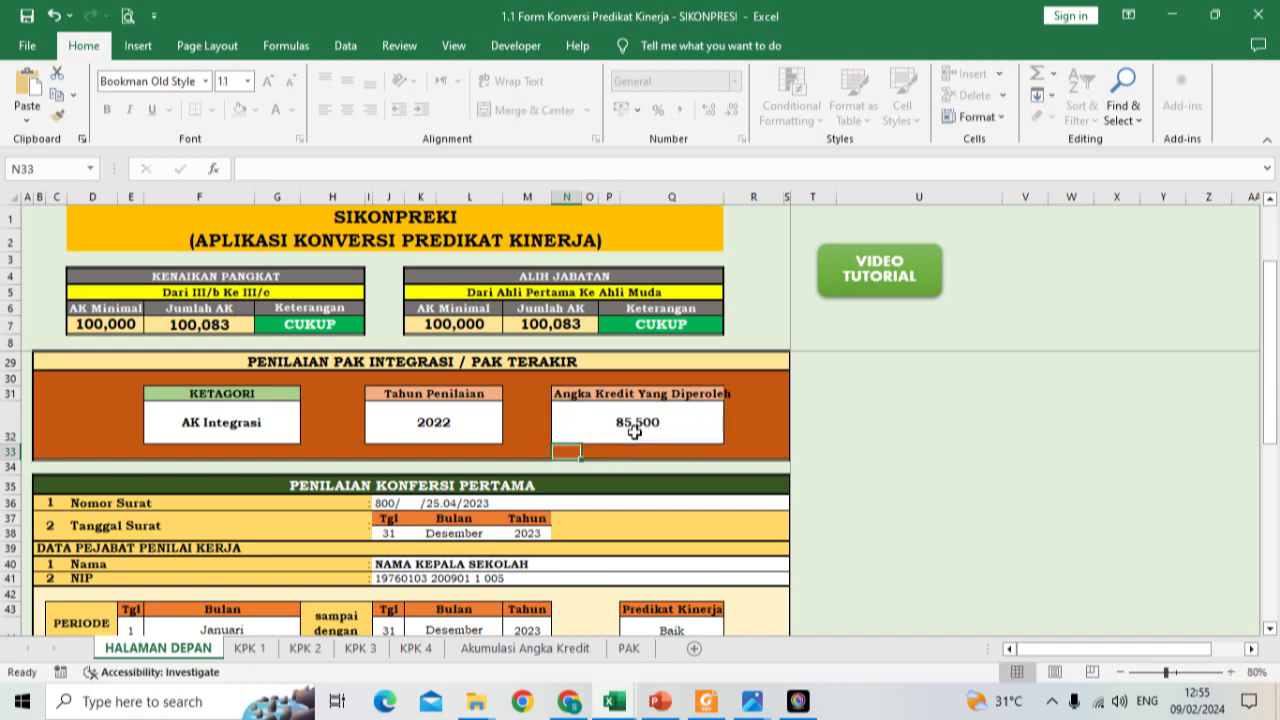
{"action": "left_click", "coordinate": [634, 432]}
{"action": "left_click", "coordinate": [325, 169]}
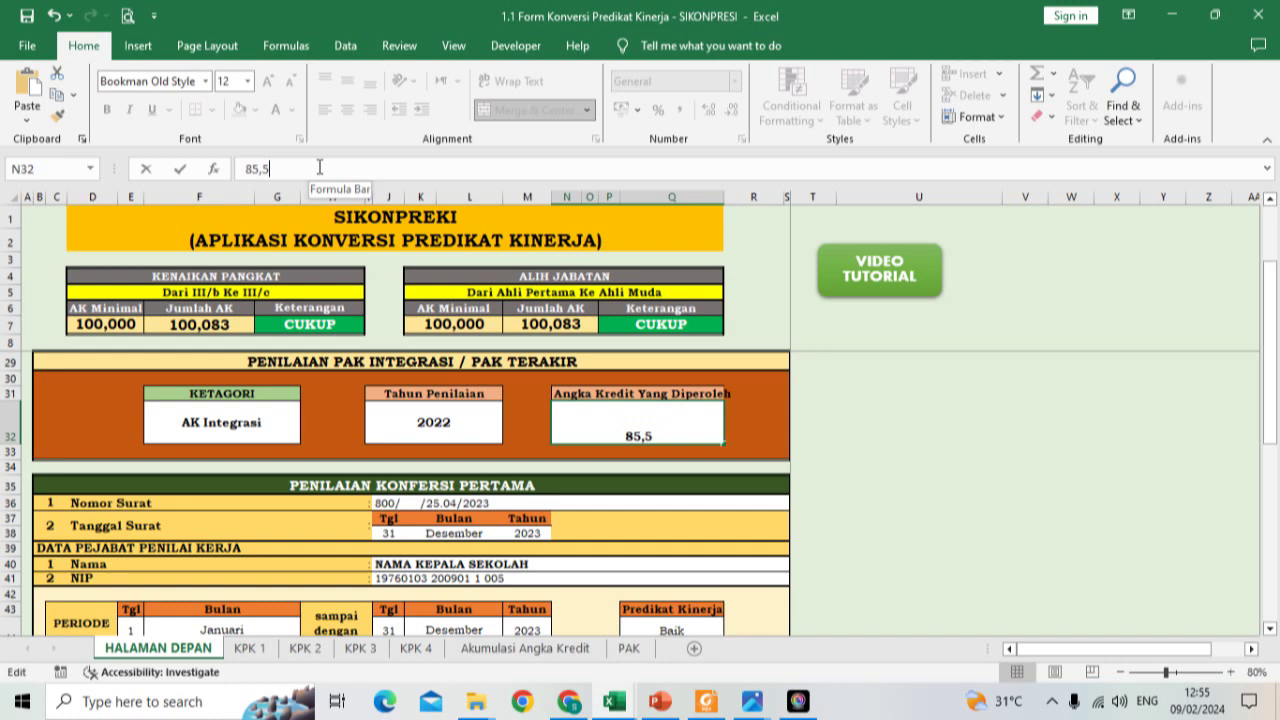
{"action": "key", "text": "BackSpace"}
{"action": "type", "text": "3"}
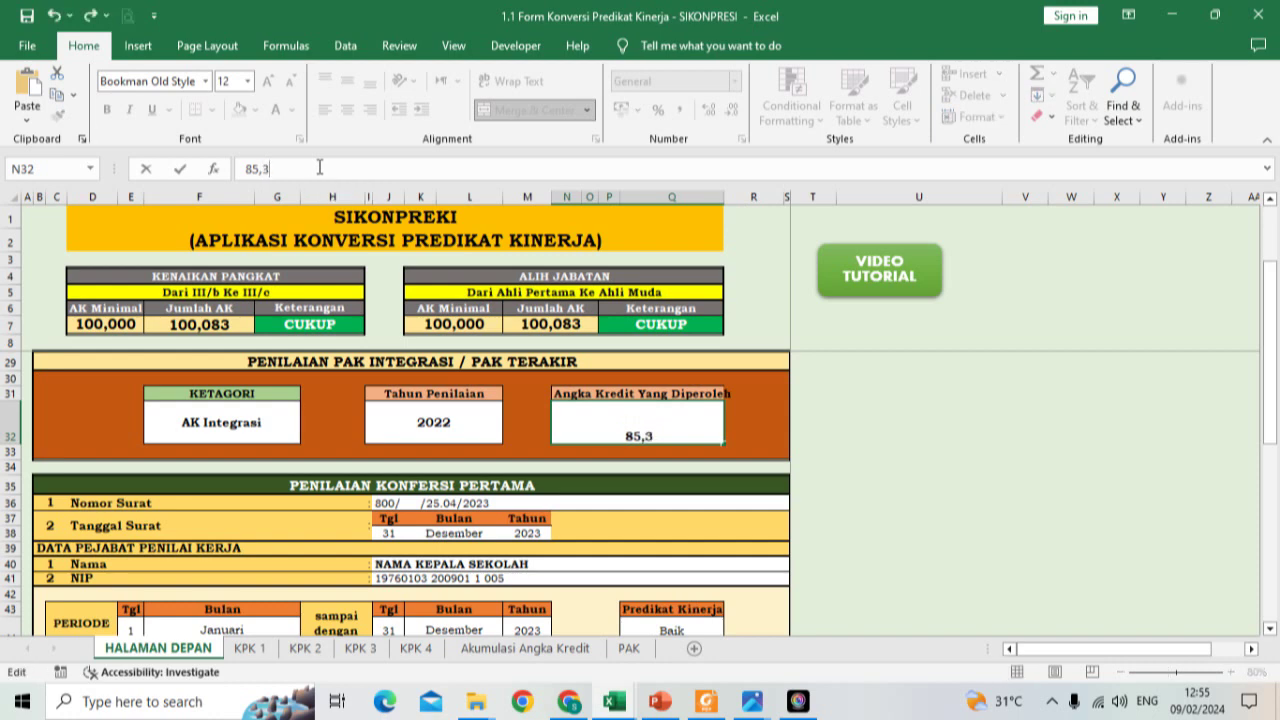
{"action": "key", "text": "Return"}
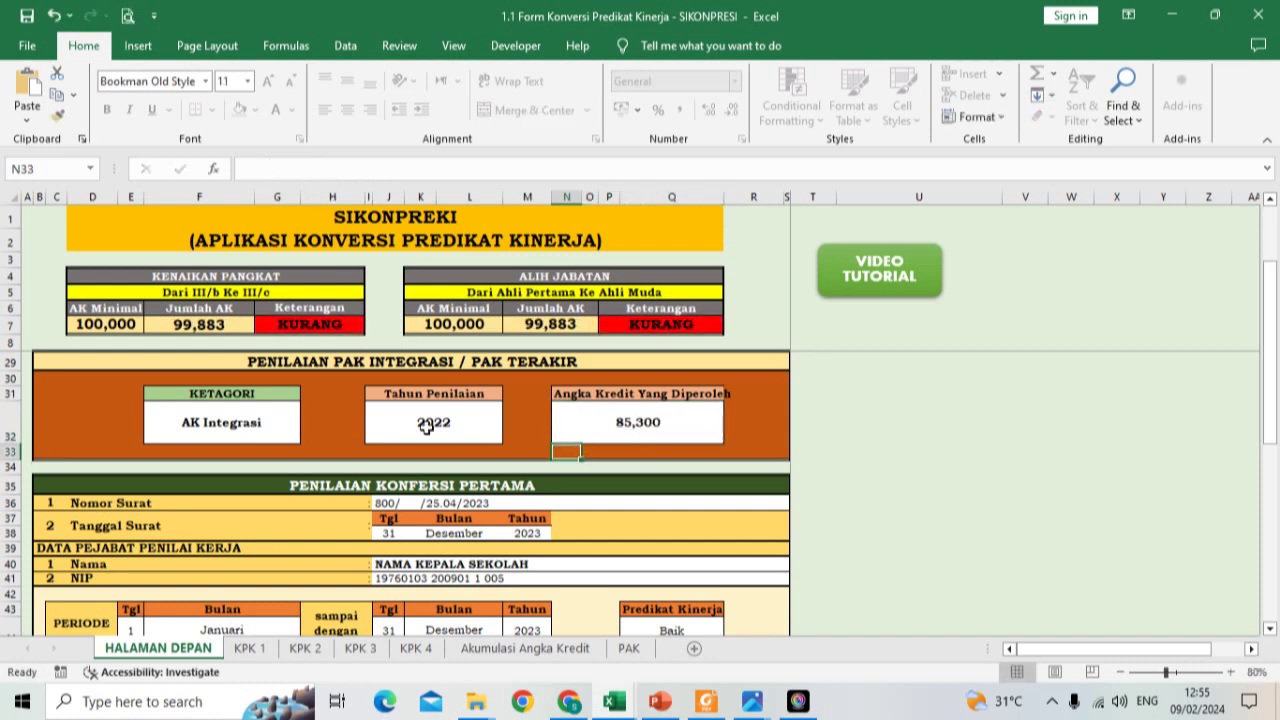
Step: Scroll down to the PENILAIAN KONFERSI KEDUA block with its Januari–Februari period and 2,083 credits
{"action": "scroll", "coordinate": [426, 426], "scroll_direction": "down", "scroll_amount": 1}
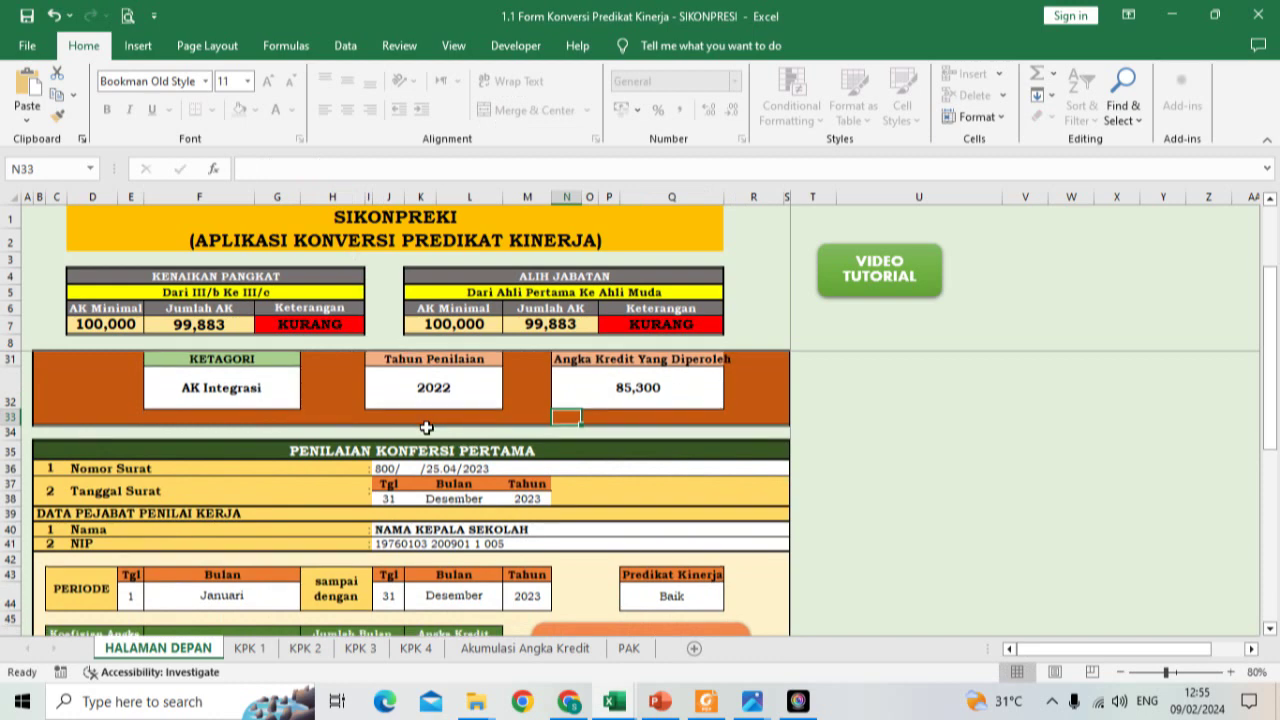
{"action": "scroll", "coordinate": [426, 427], "scroll_direction": "down", "scroll_amount": 1}
{"action": "scroll", "coordinate": [426, 427], "scroll_direction": "up", "scroll_amount": 2}
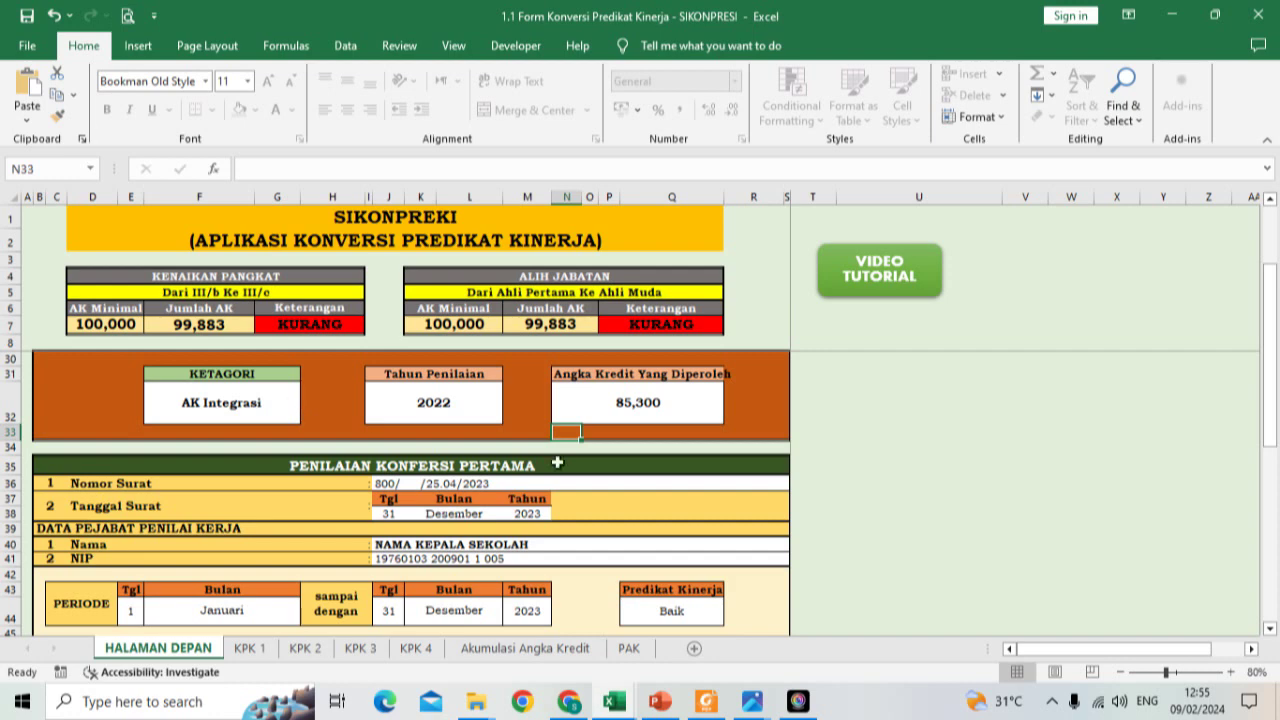
{"action": "scroll", "coordinate": [557, 463], "scroll_direction": "down", "scroll_amount": 2}
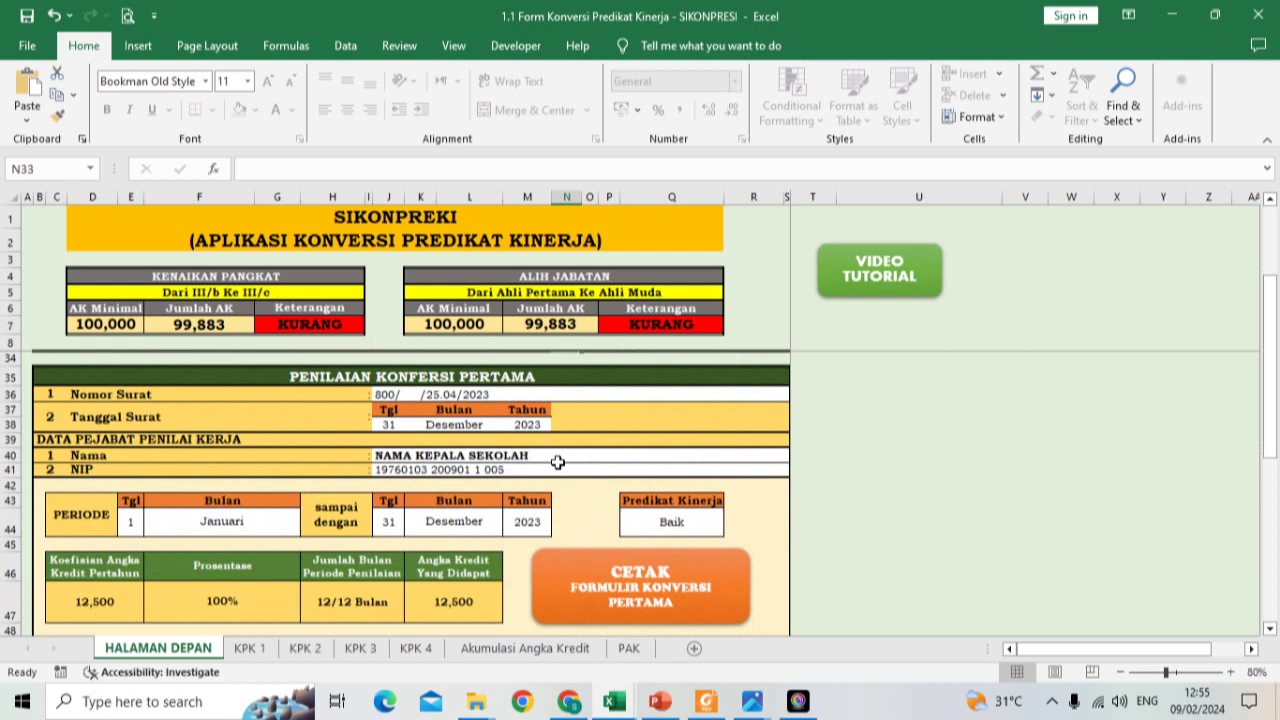
{"action": "scroll", "coordinate": [557, 463], "scroll_direction": "down", "scroll_amount": 1}
{"action": "scroll", "coordinate": [557, 463], "scroll_direction": "up", "scroll_amount": 2}
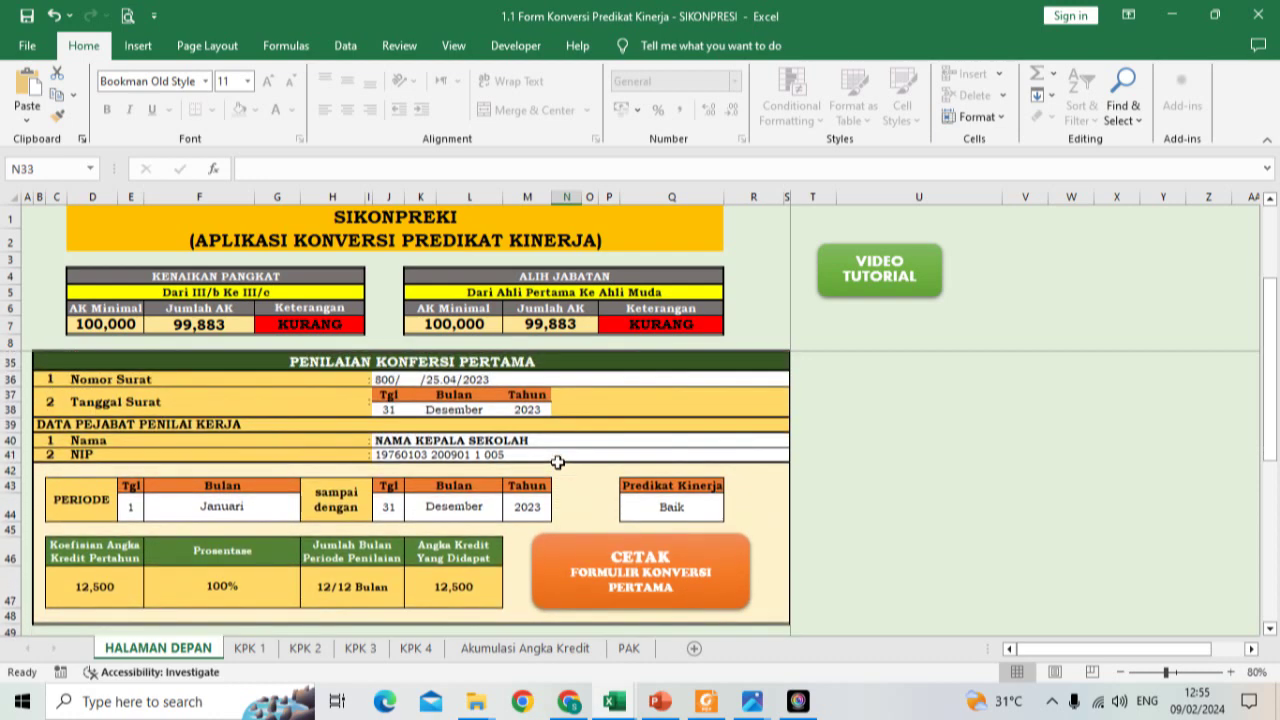
{"action": "scroll", "coordinate": [557, 463], "scroll_direction": "down", "scroll_amount": 2}
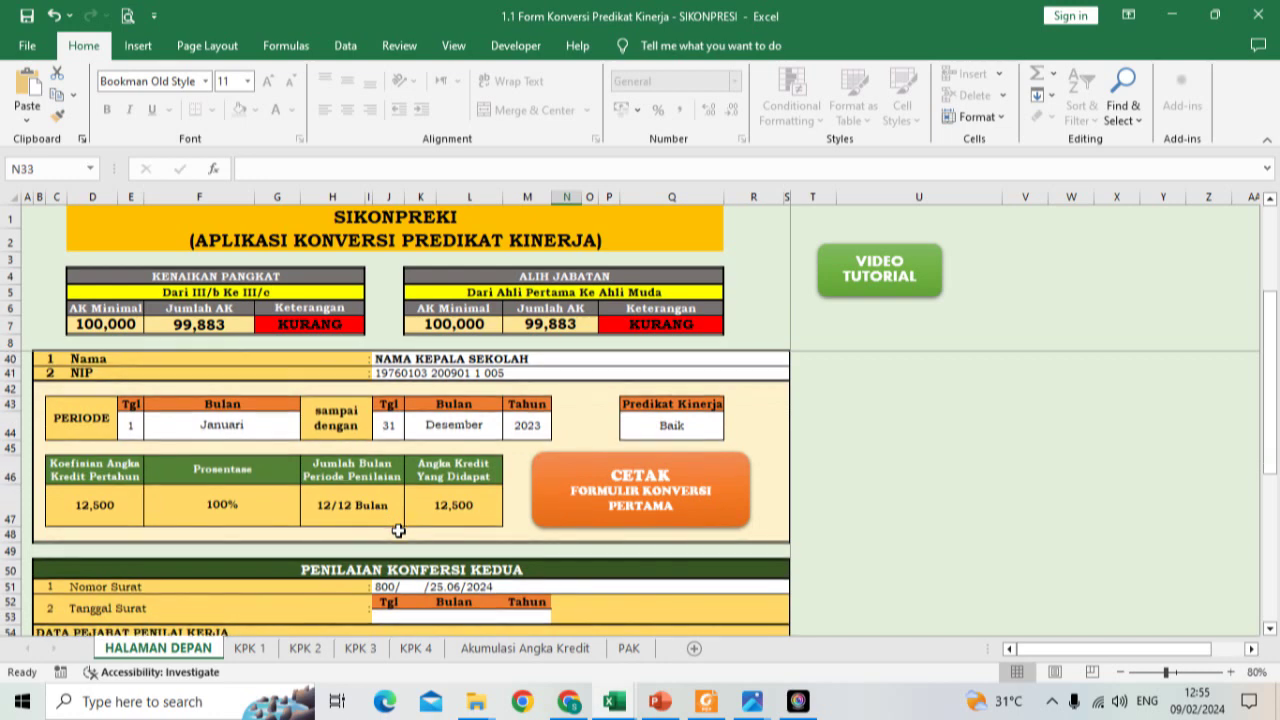
{"action": "scroll", "coordinate": [398, 530], "scroll_direction": "down", "scroll_amount": 3}
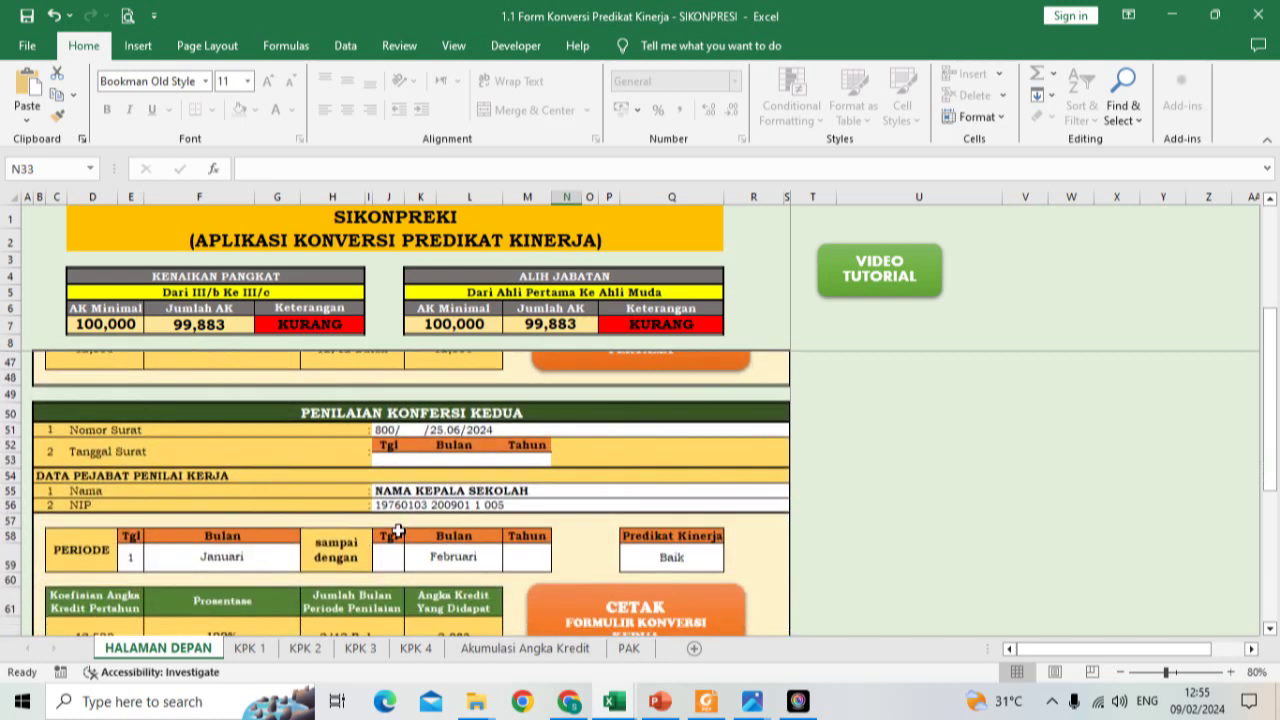
{"action": "scroll", "coordinate": [398, 530], "scroll_direction": "down", "scroll_amount": 1}
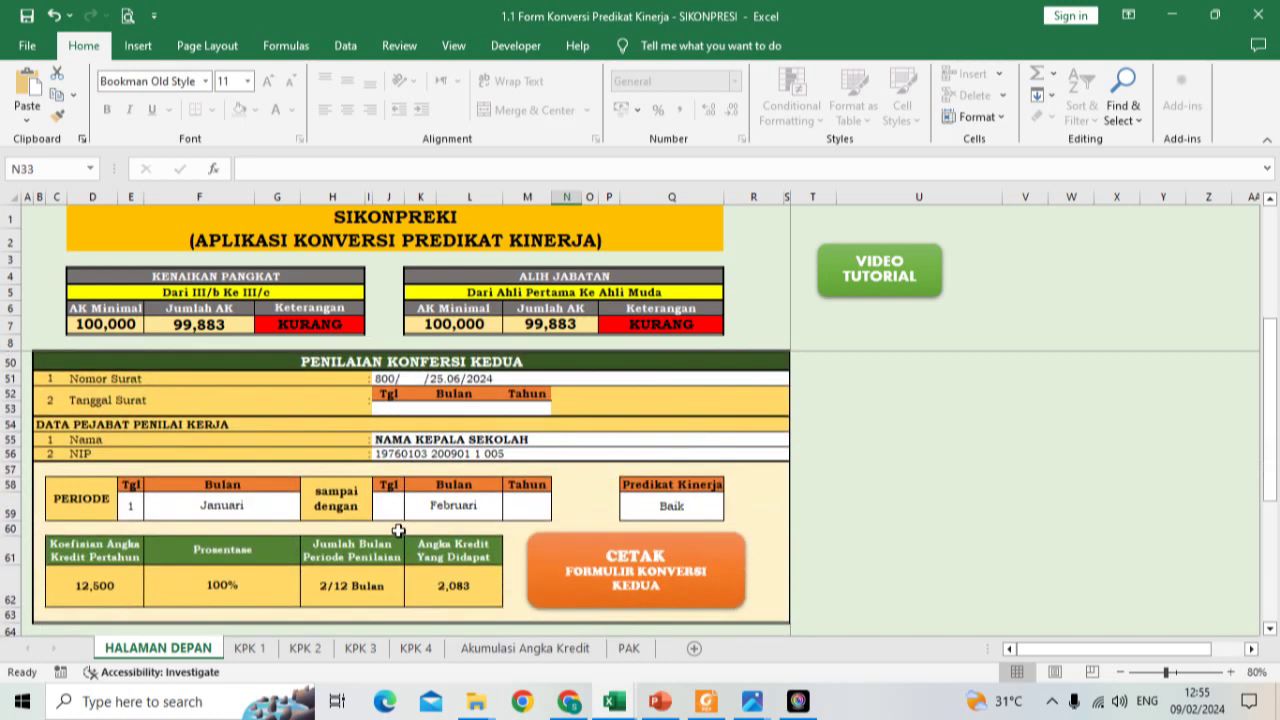
Step: Try Maret and Desember for the K59 end month, then settle on April (4,167 credits, 101,967 total)
{"action": "left_click", "coordinate": [452, 516]}
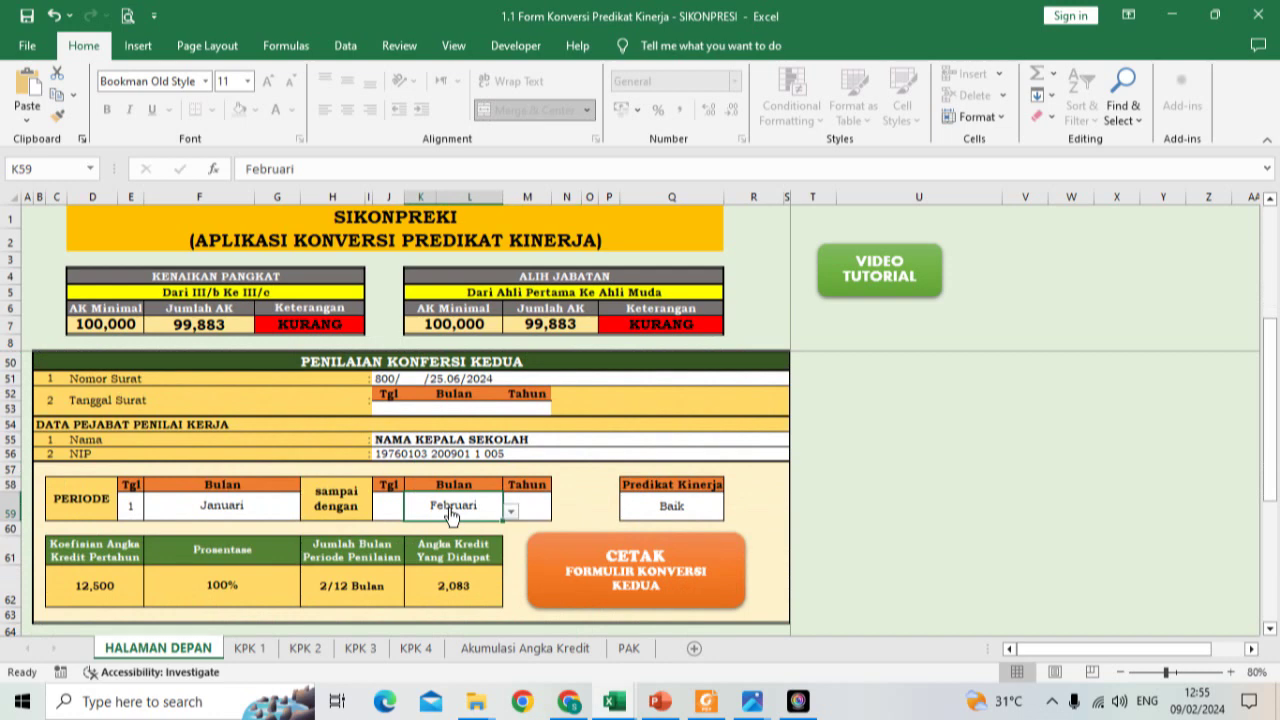
{"action": "left_click", "coordinate": [510, 512]}
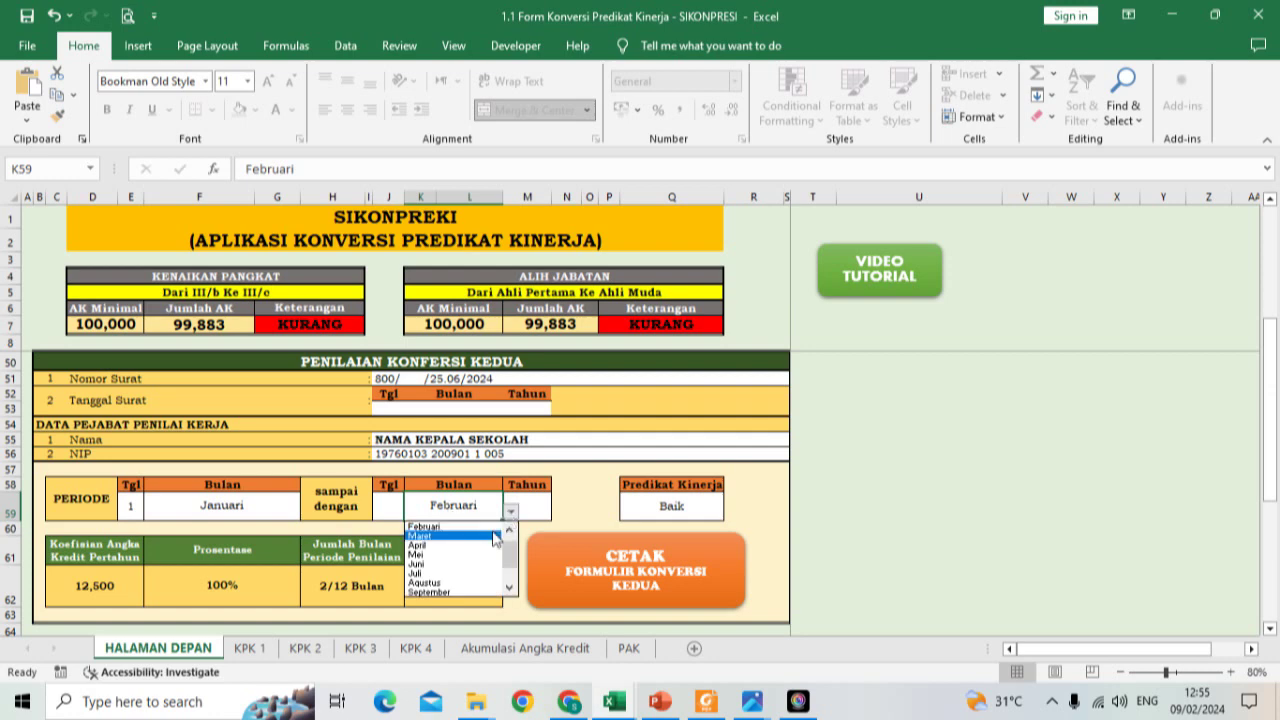
{"action": "left_click", "coordinate": [494, 537]}
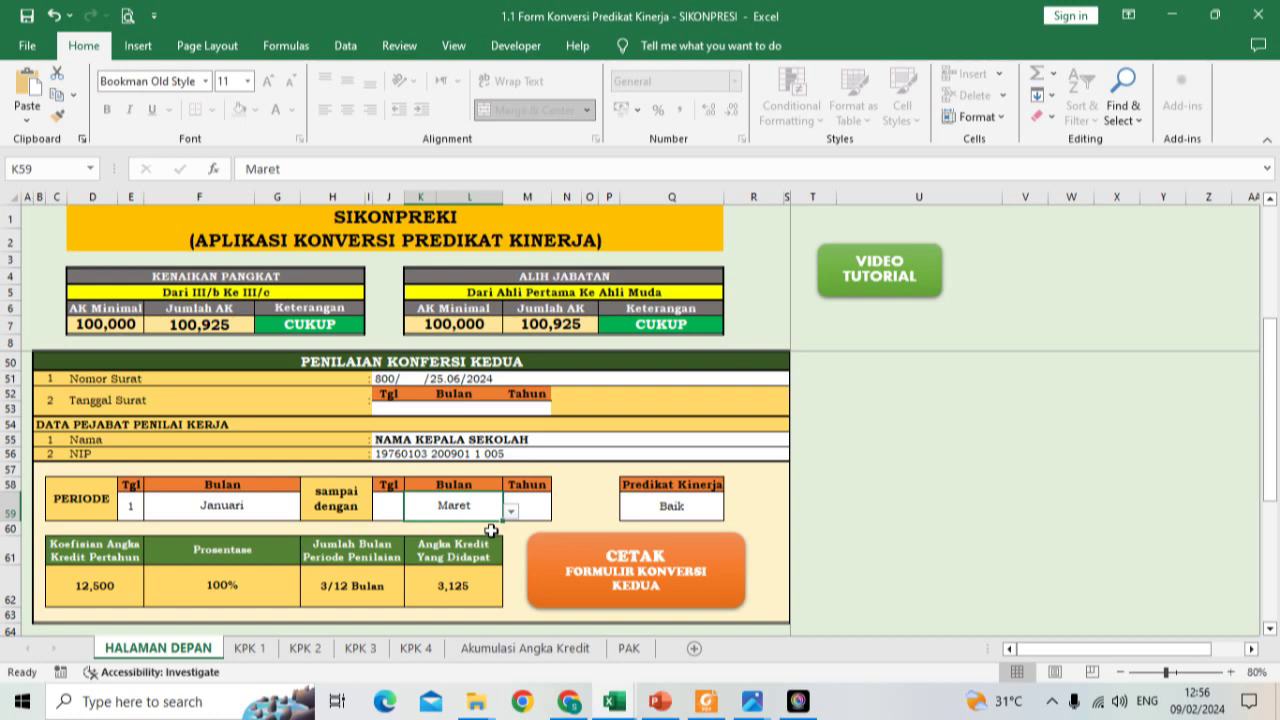
{"action": "left_click", "coordinate": [511, 512]}
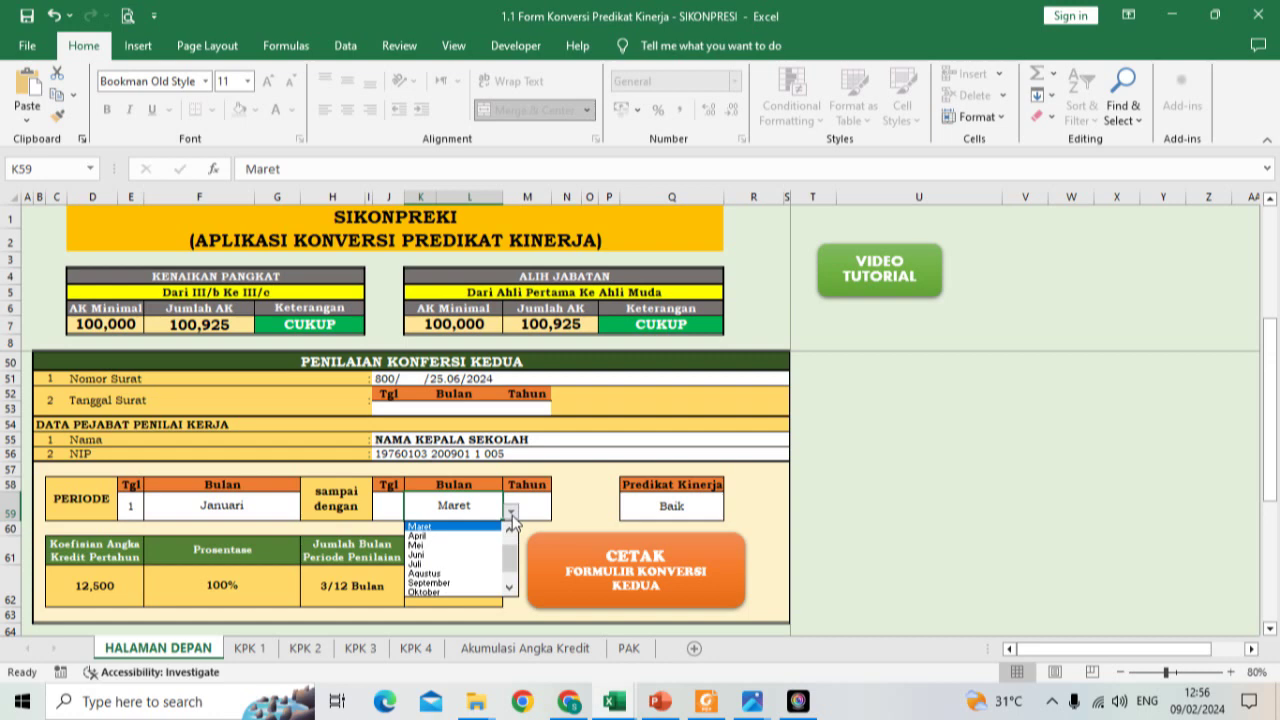
{"action": "scroll", "coordinate": [510, 560], "scroll_direction": "down", "scroll_amount": 1}
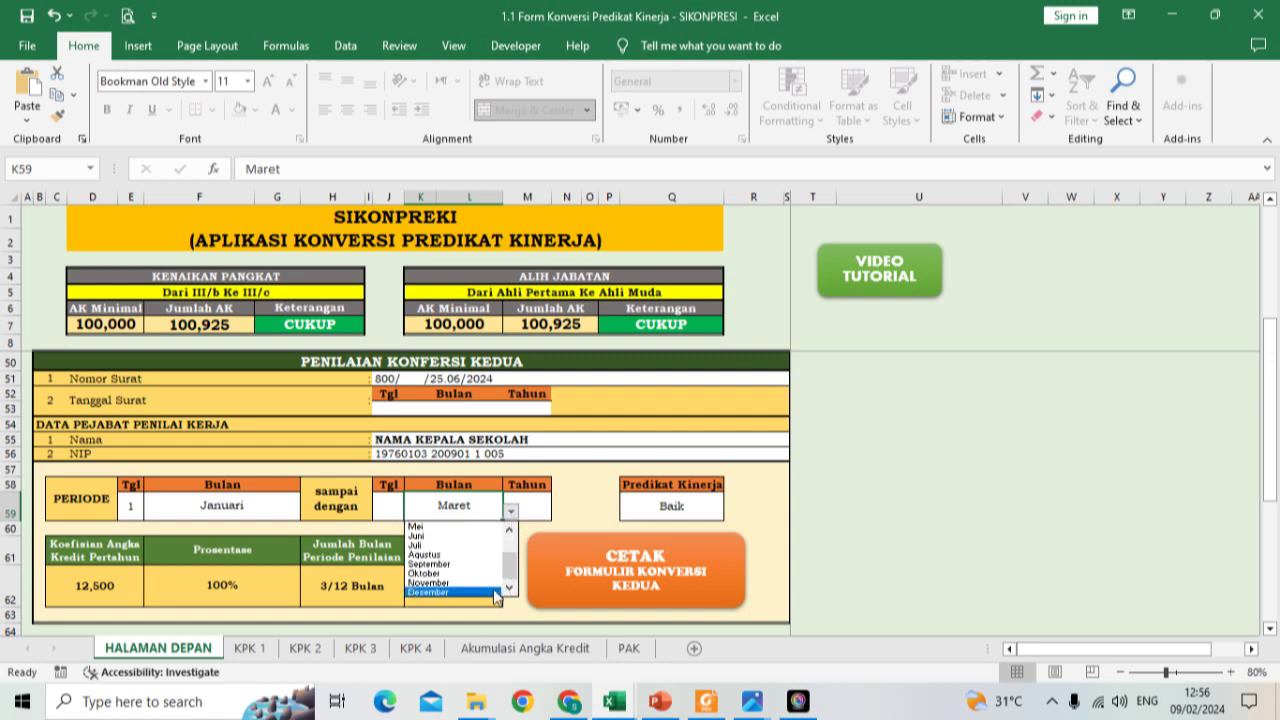
{"action": "left_click", "coordinate": [496, 594]}
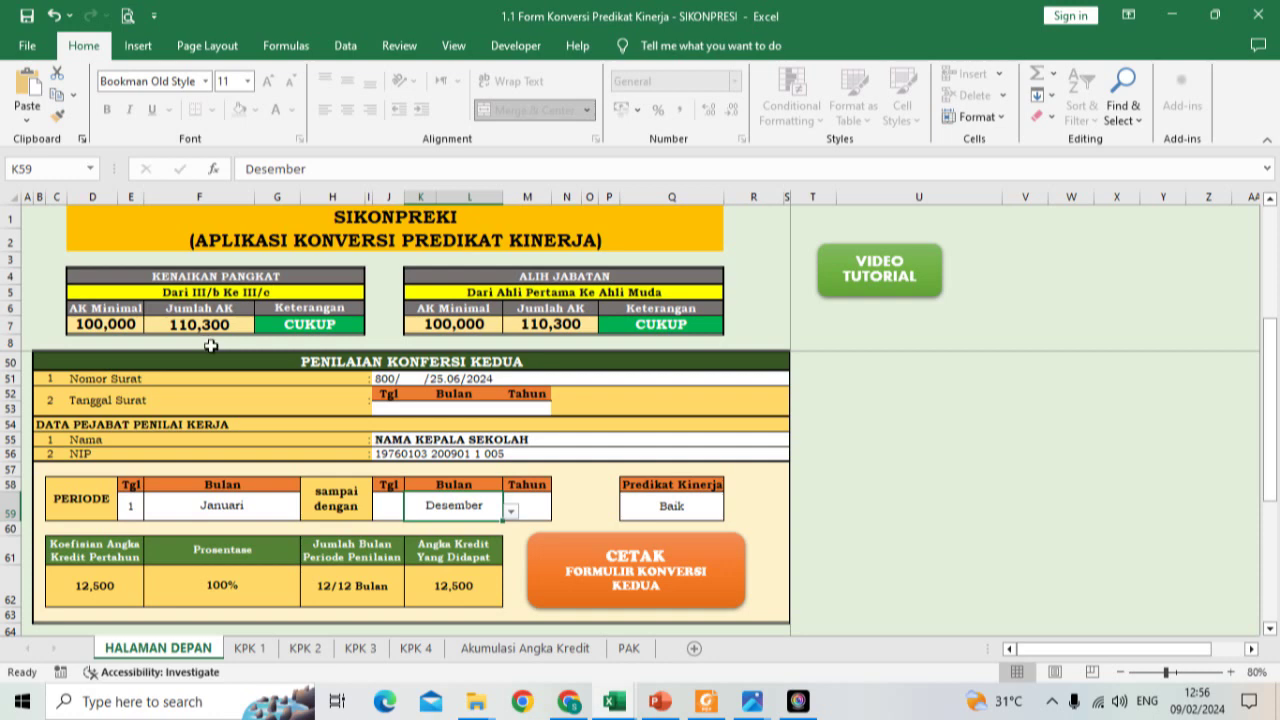
{"action": "left_click", "coordinate": [510, 511]}
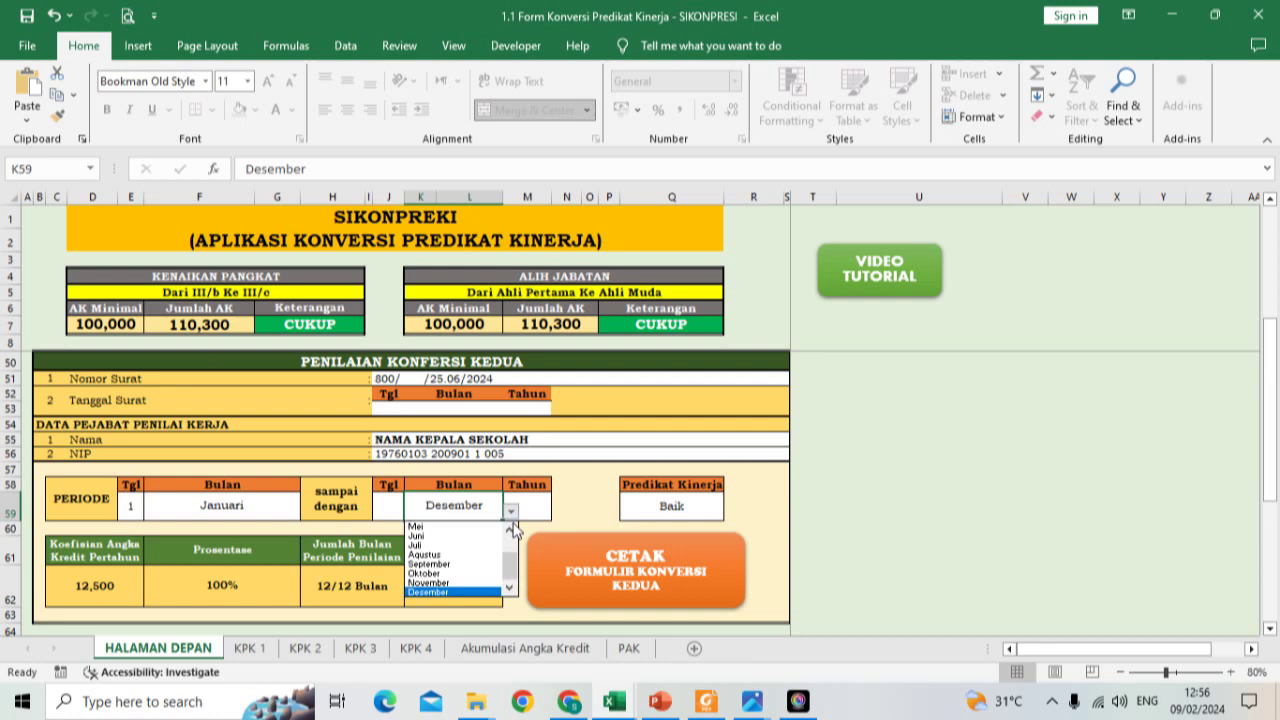
{"action": "scroll", "coordinate": [502, 535], "scroll_direction": "up", "scroll_amount": 2}
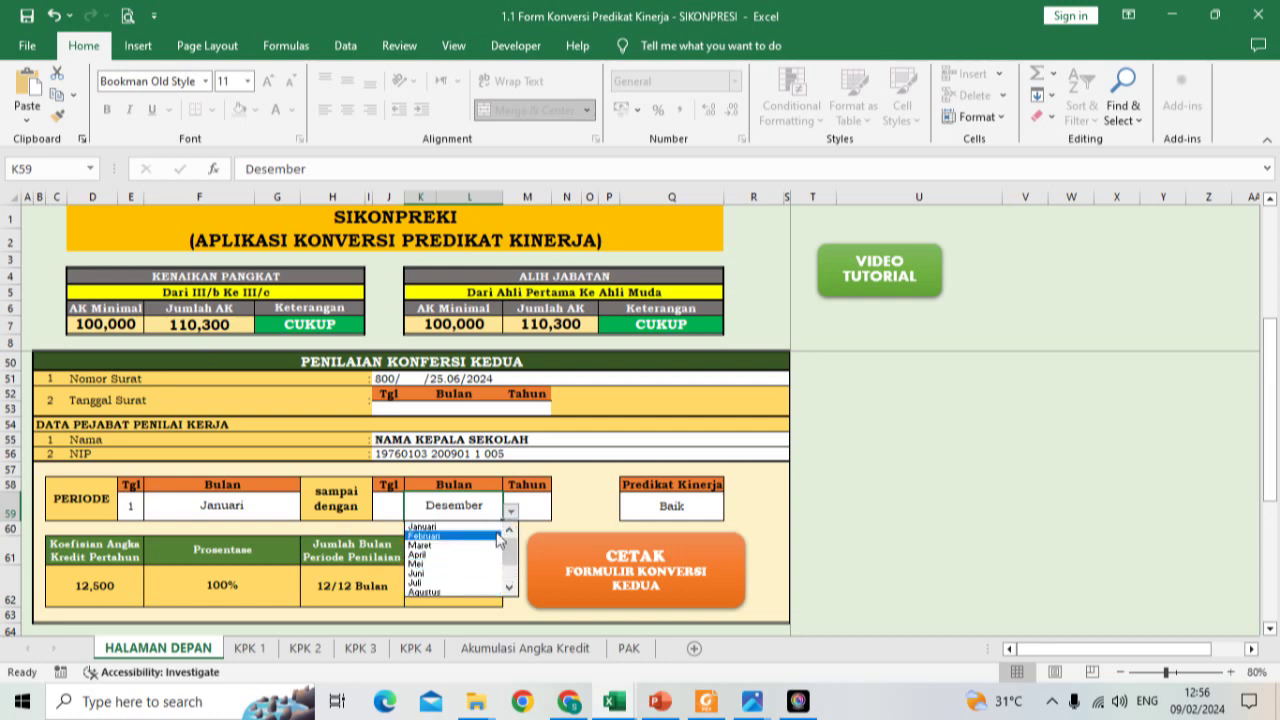
{"action": "left_click", "coordinate": [468, 555]}
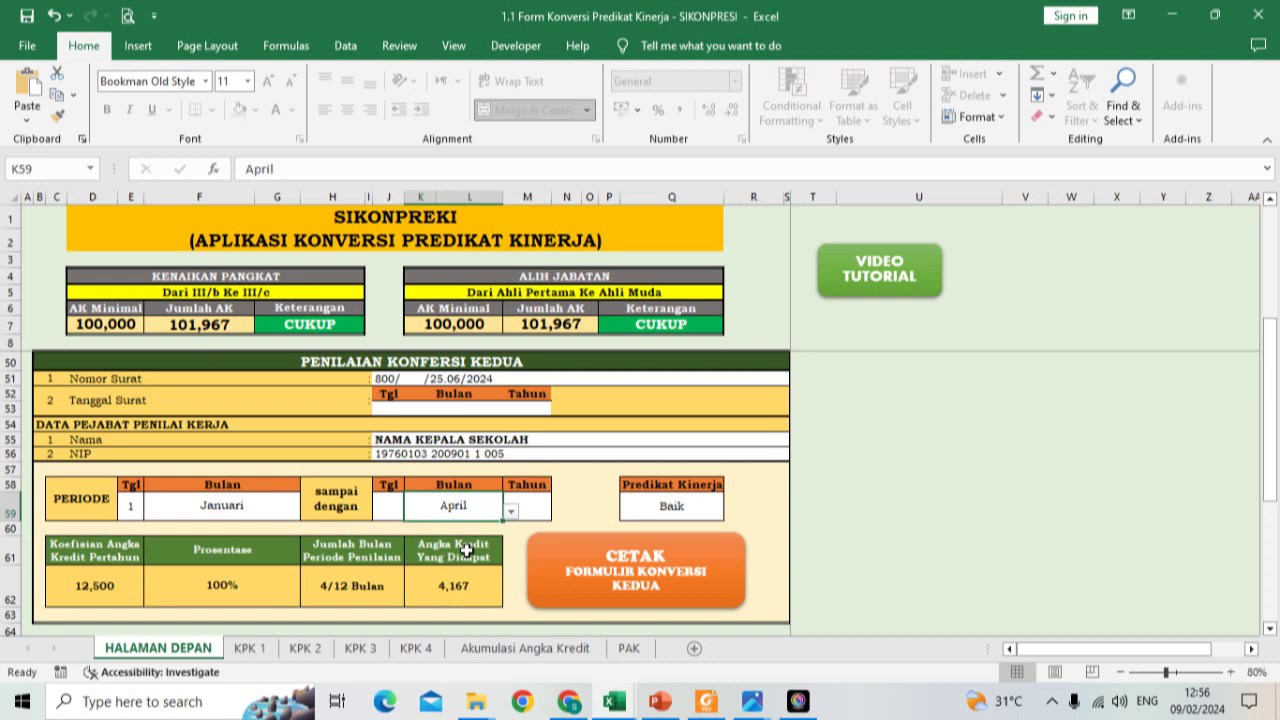
{"action": "scroll", "coordinate": [466, 550], "scroll_direction": "down", "scroll_amount": 4}
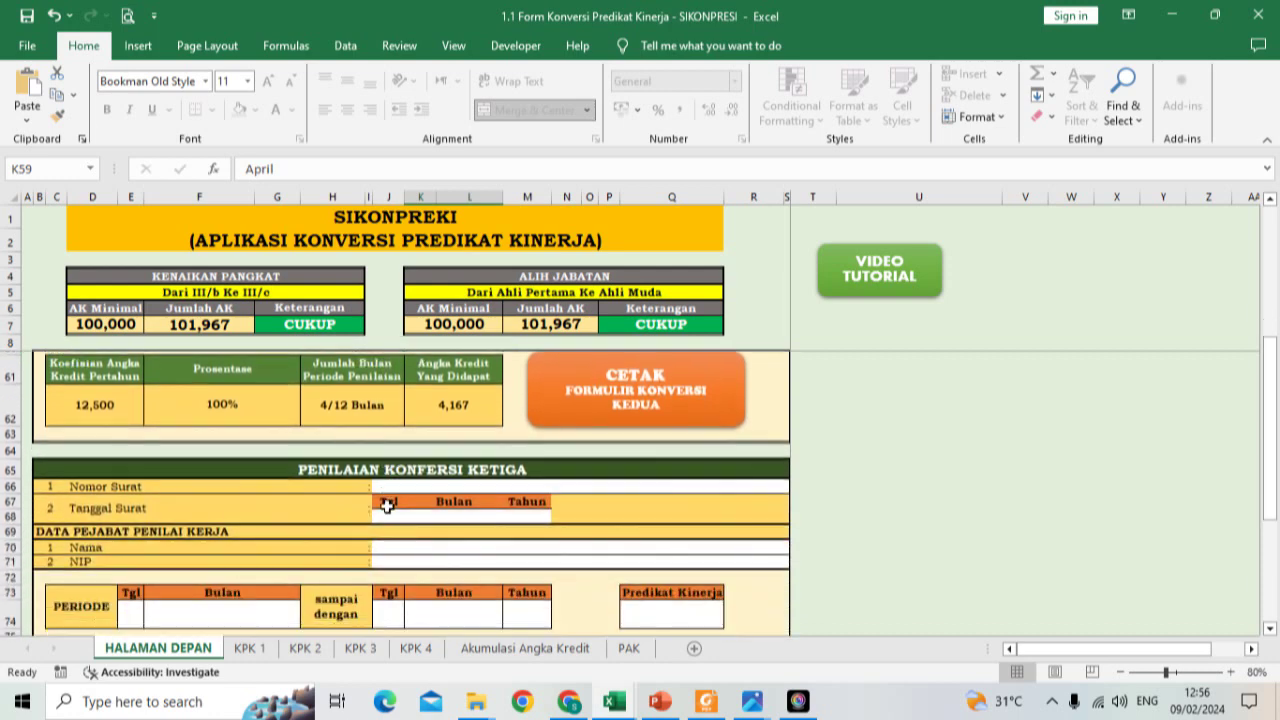
{"action": "scroll", "coordinate": [385, 505], "scroll_direction": "down", "scroll_amount": 1}
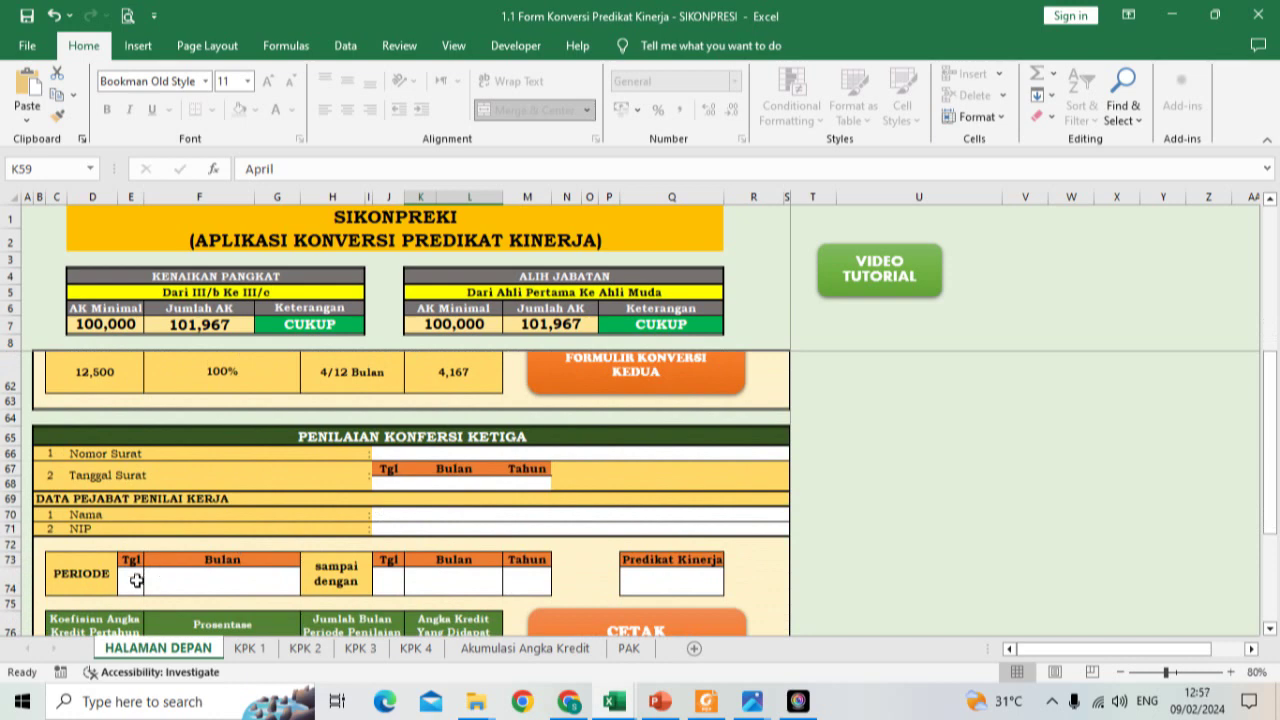
{"action": "scroll", "coordinate": [297, 514], "scroll_direction": "down", "scroll_amount": 1}
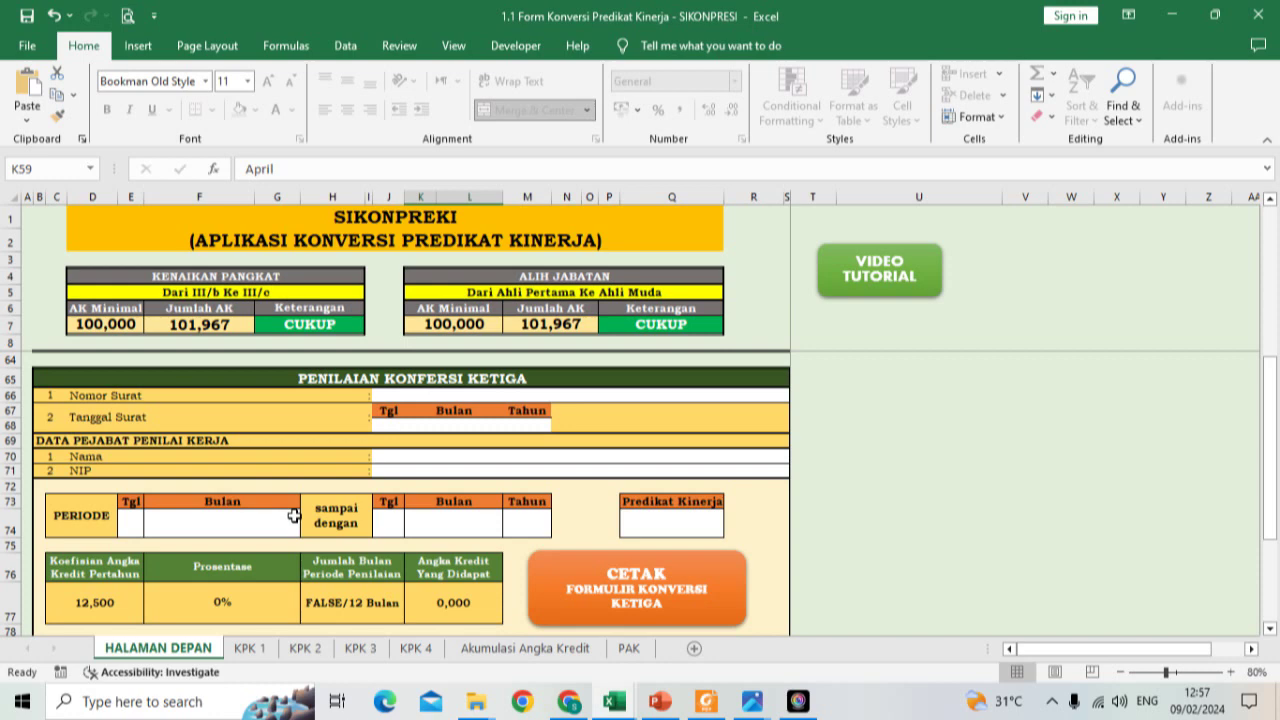
{"action": "scroll", "coordinate": [293, 515], "scroll_direction": "up", "scroll_amount": 2}
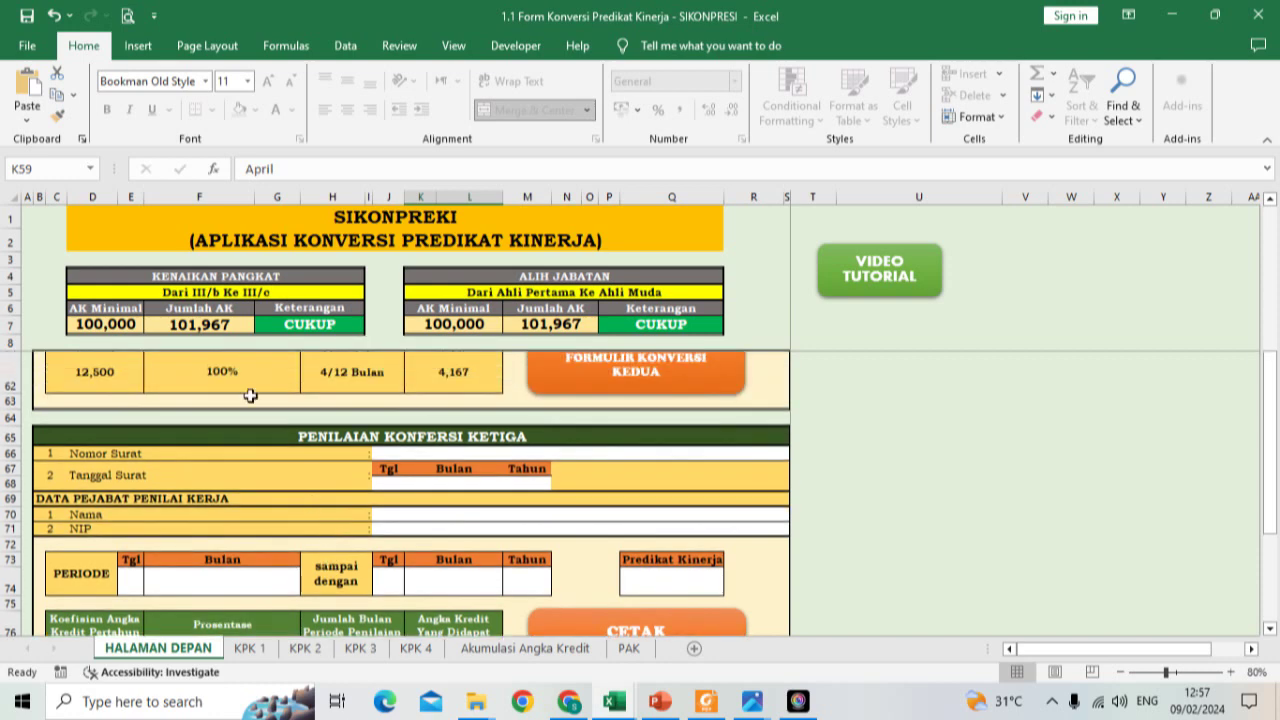
{"action": "scroll", "coordinate": [250, 396], "scroll_direction": "down", "scroll_amount": 1}
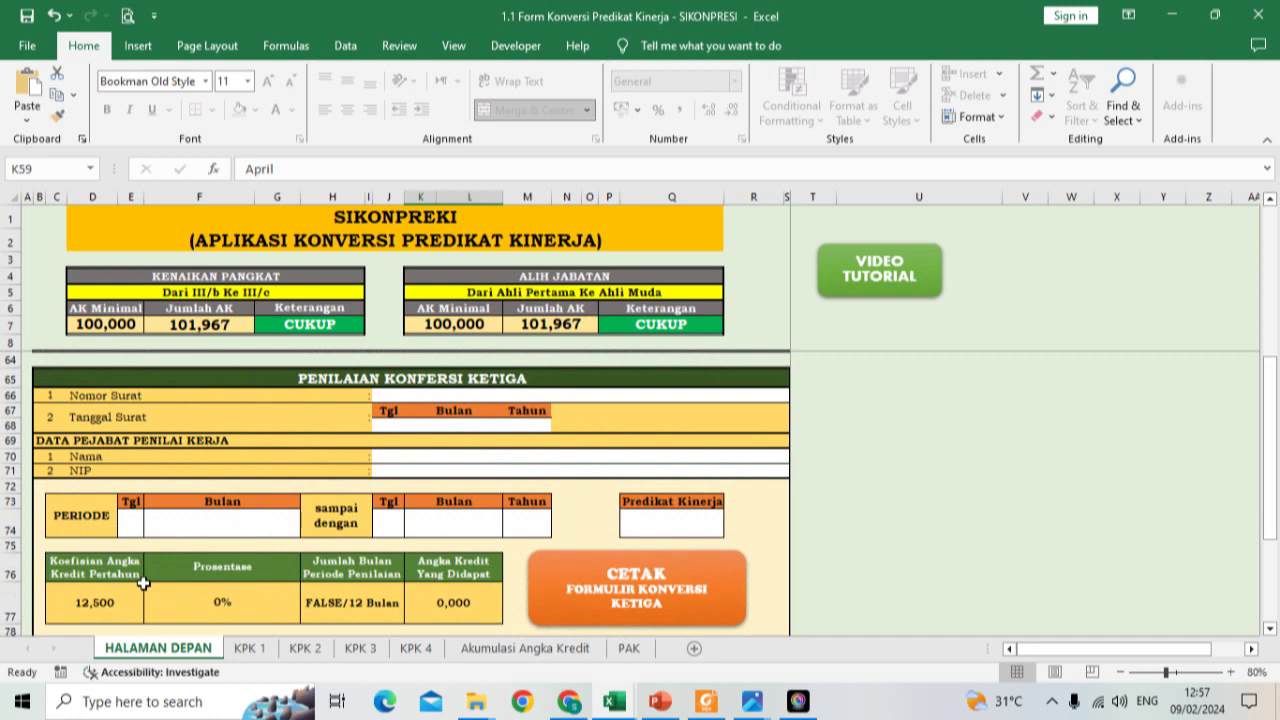
{"action": "scroll", "coordinate": [144, 583], "scroll_direction": "up", "scroll_amount": 2}
{"action": "scroll", "coordinate": [453, 417], "scroll_direction": "up", "scroll_amount": 1}
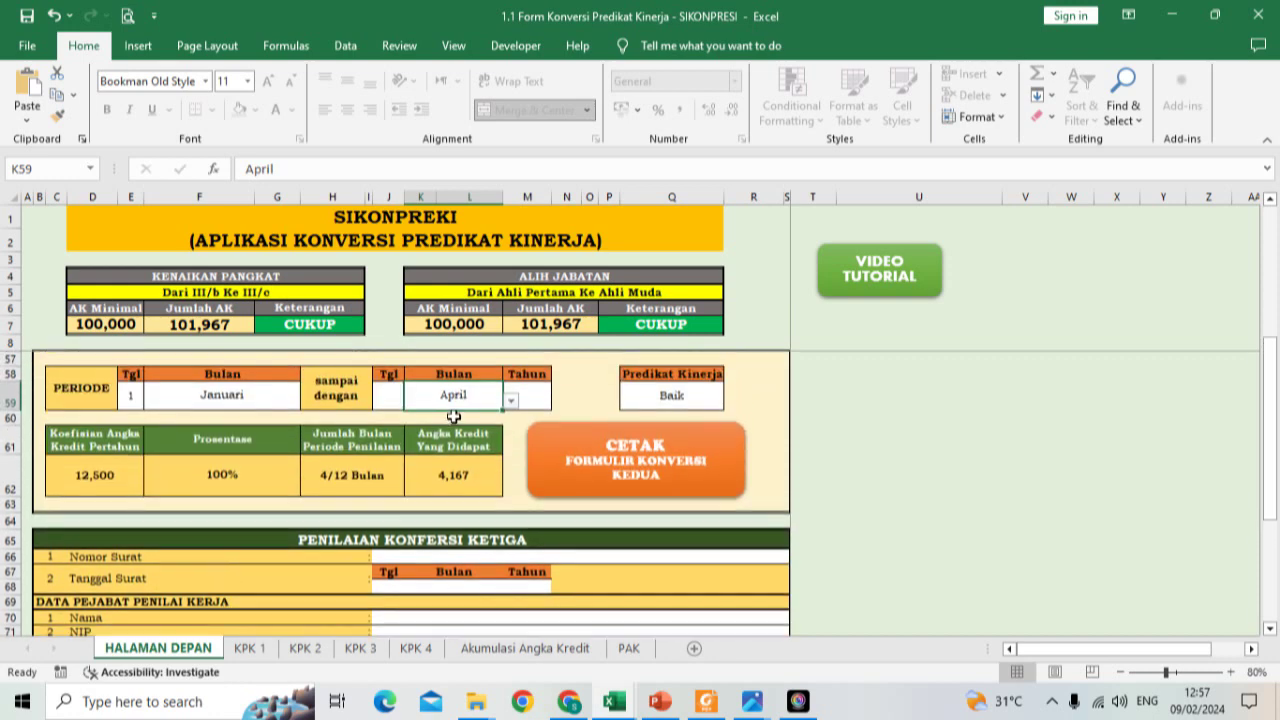
Step: Set the second period's end to 31 Maret 2024, giving 3,125 credits and a 100,925 total
{"action": "left_click", "coordinate": [510, 400]}
{"action": "scroll", "coordinate": [510, 420], "scroll_direction": "up", "scroll_amount": 2}
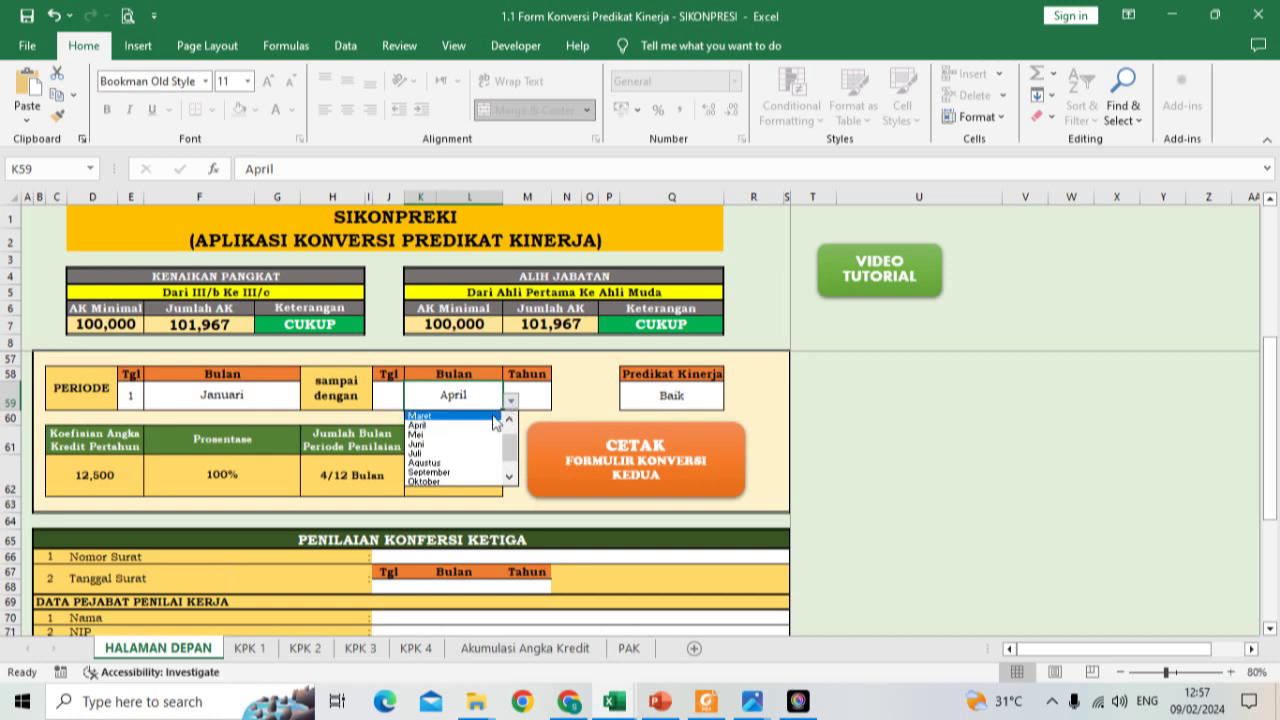
{"action": "left_click", "coordinate": [484, 415]}
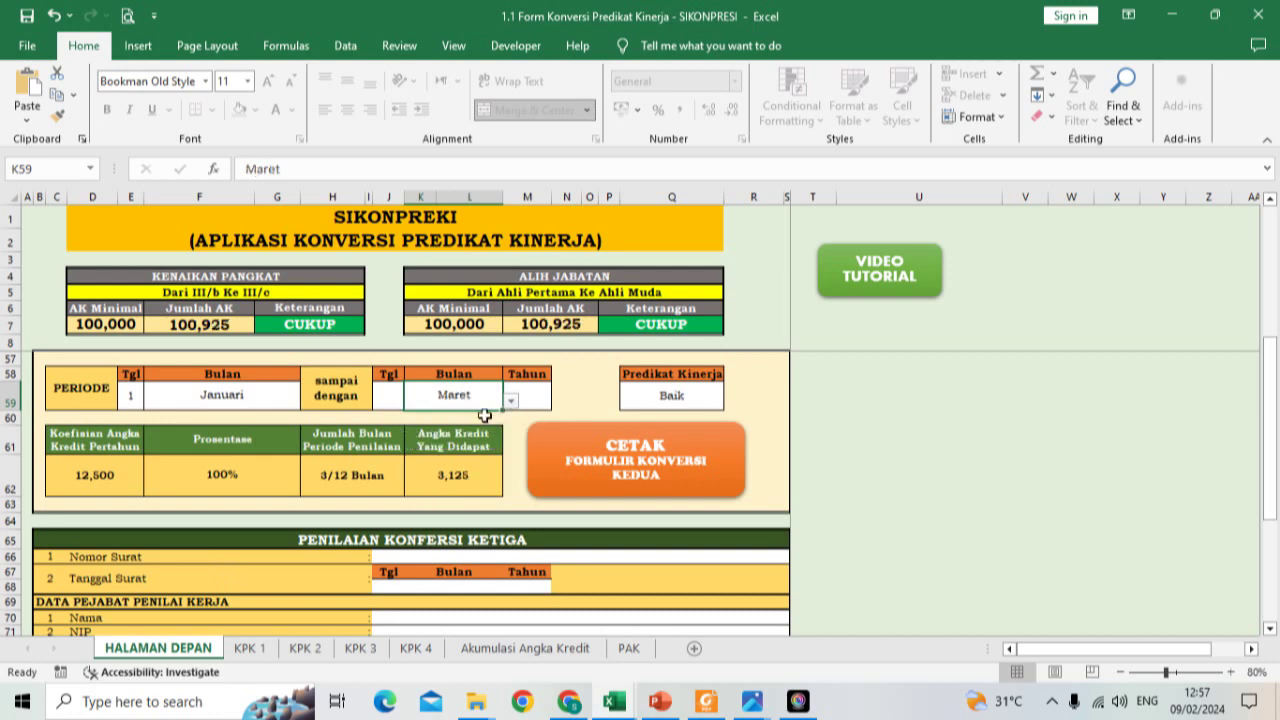
{"action": "scroll", "coordinate": [484, 415], "scroll_direction": "up", "scroll_amount": 2}
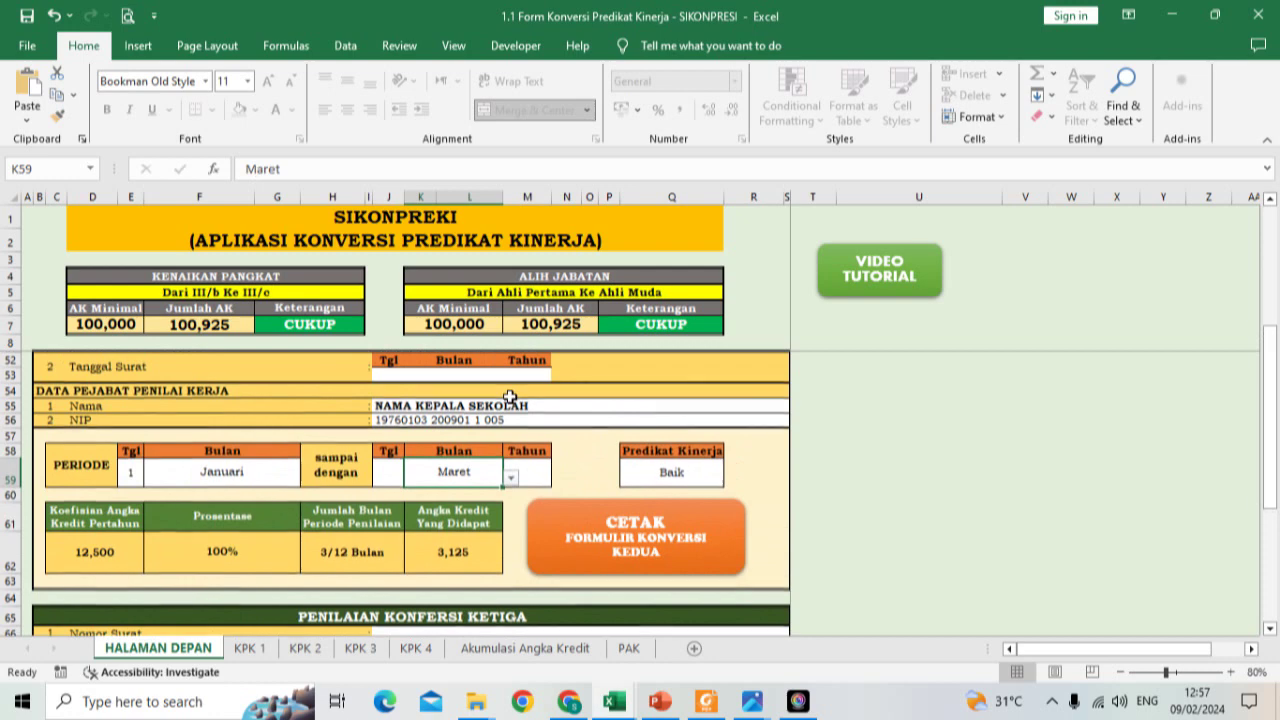
{"action": "left_click", "coordinate": [385, 472]}
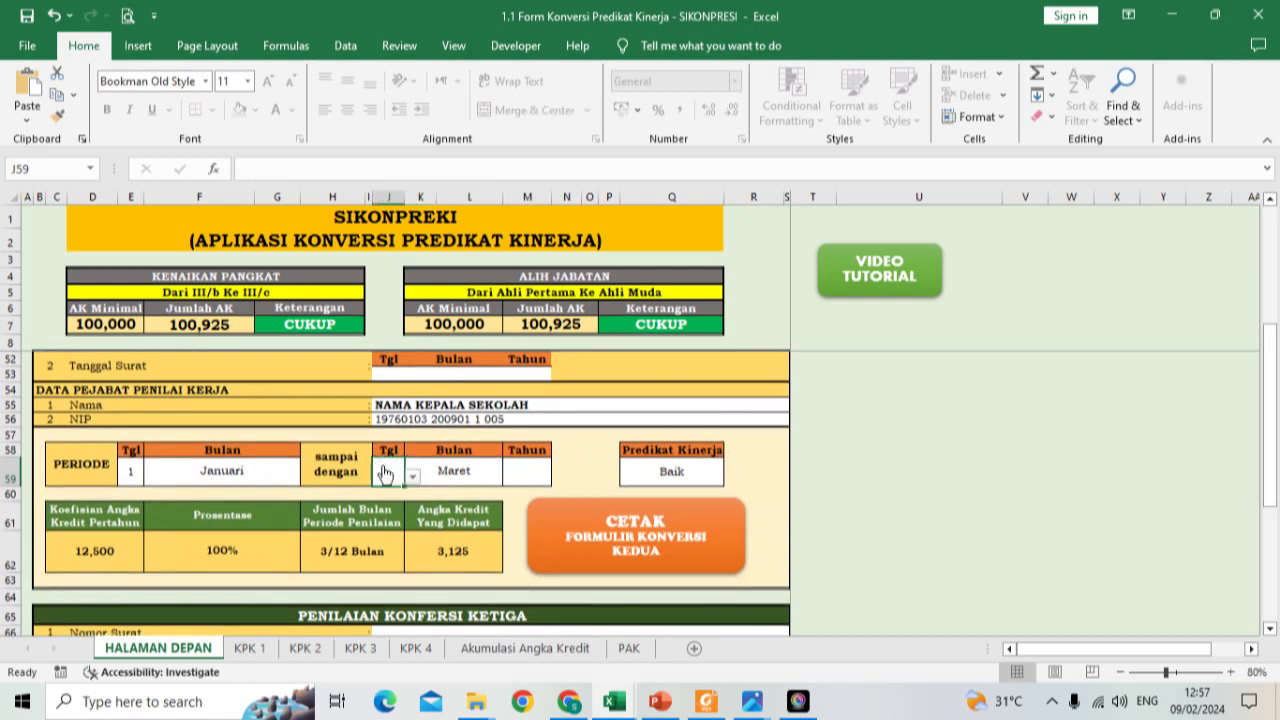
{"action": "left_click", "coordinate": [411, 476]}
{"action": "scroll", "coordinate": [400, 525], "scroll_direction": "down", "scroll_amount": 8}
{"action": "left_click", "coordinate": [392, 556]}
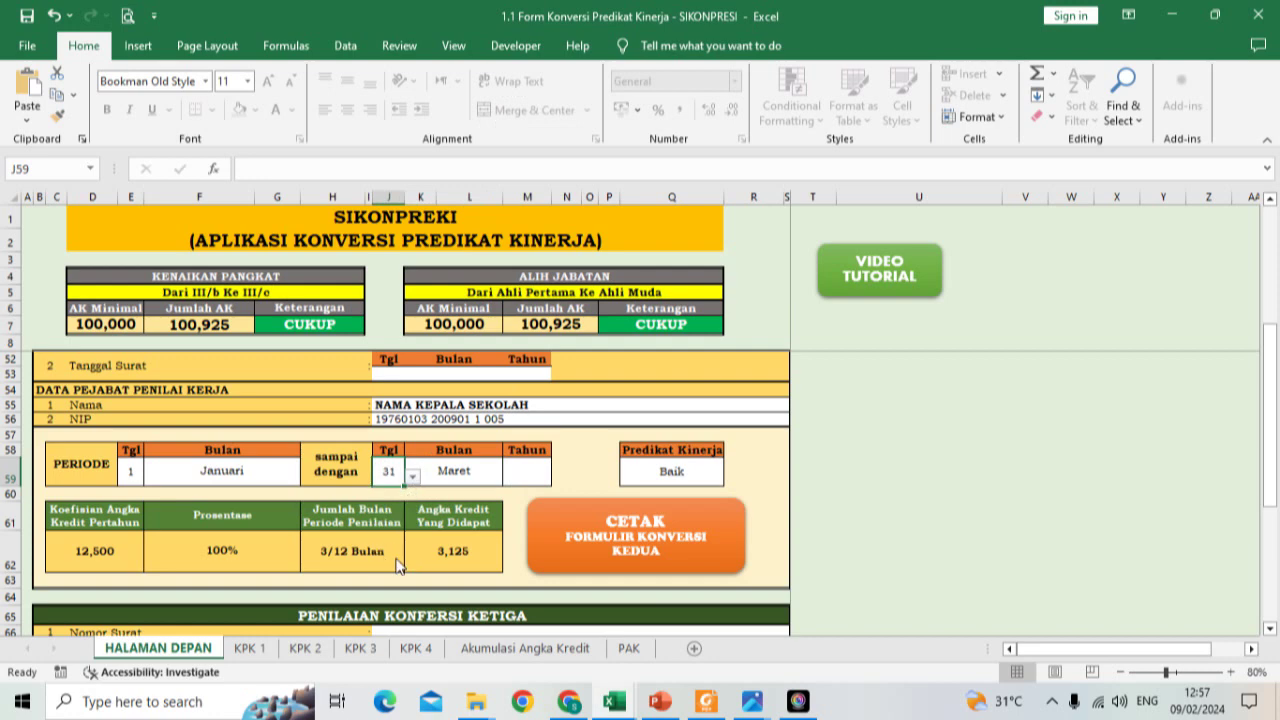
{"action": "left_click", "coordinate": [526, 476]}
{"action": "type", "text": "2024"}
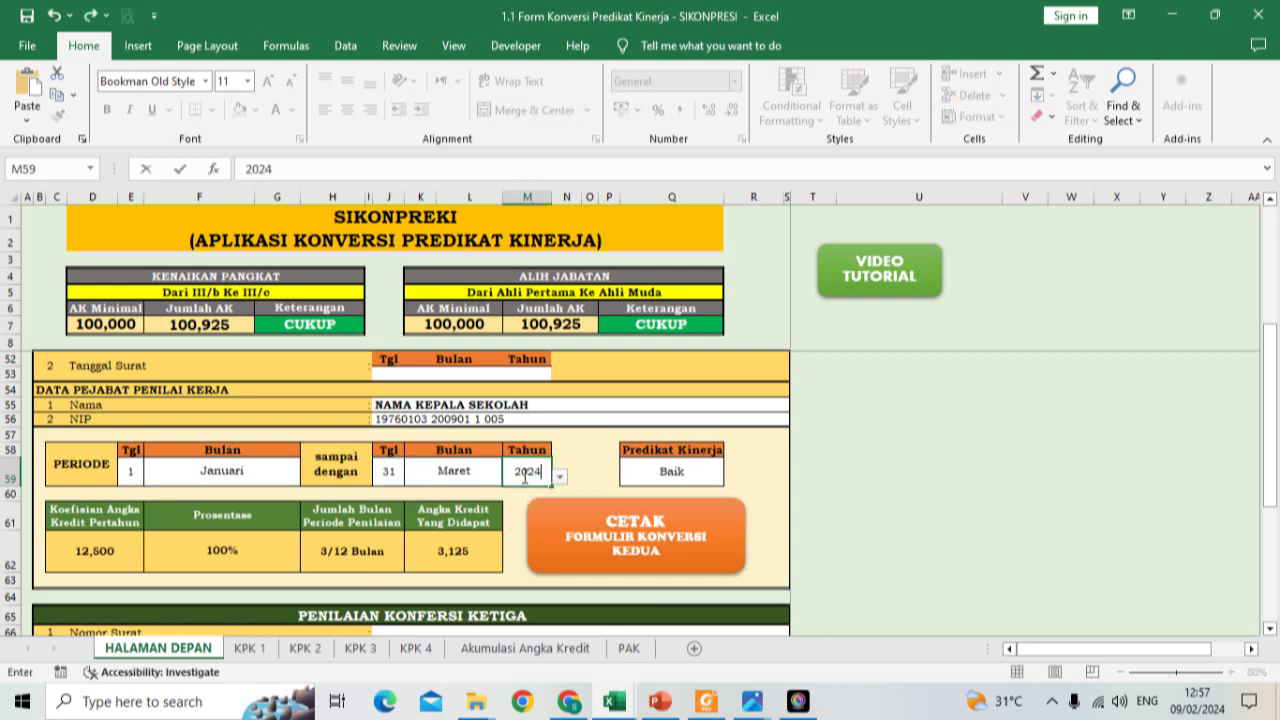
{"action": "left_click", "coordinate": [670, 469]}
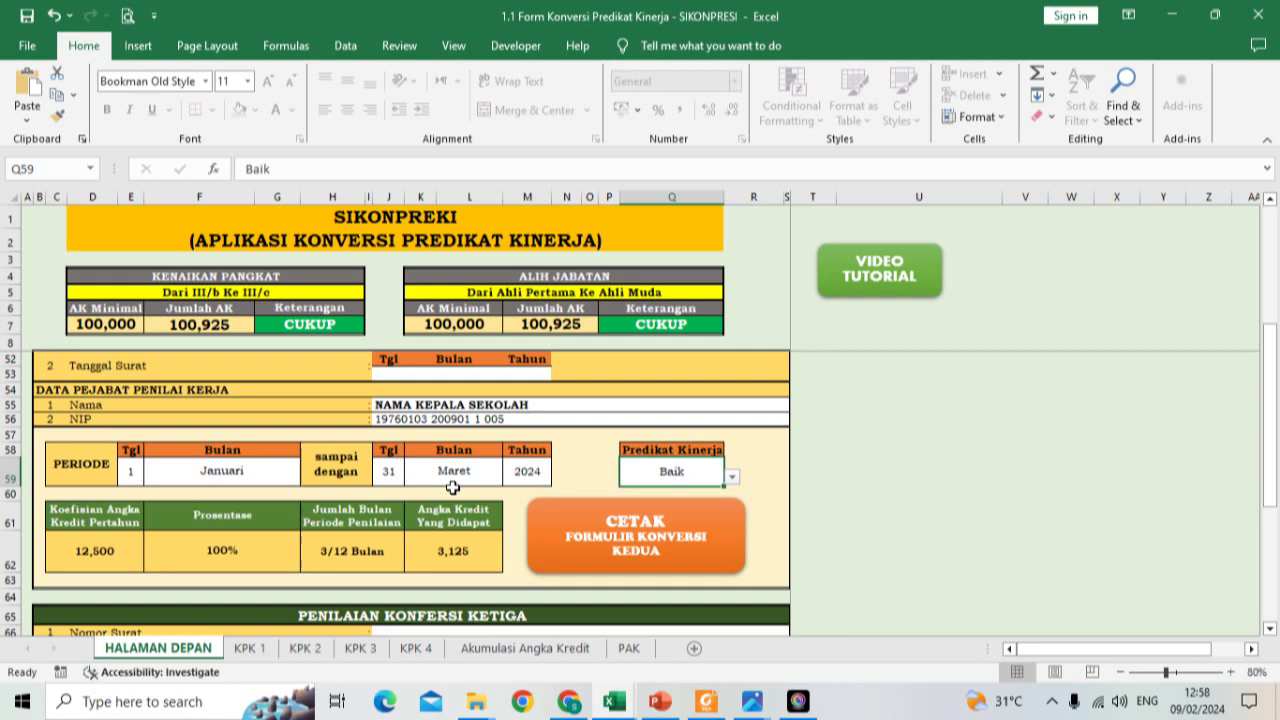
{"action": "scroll", "coordinate": [453, 487], "scroll_direction": "down", "scroll_amount": 2}
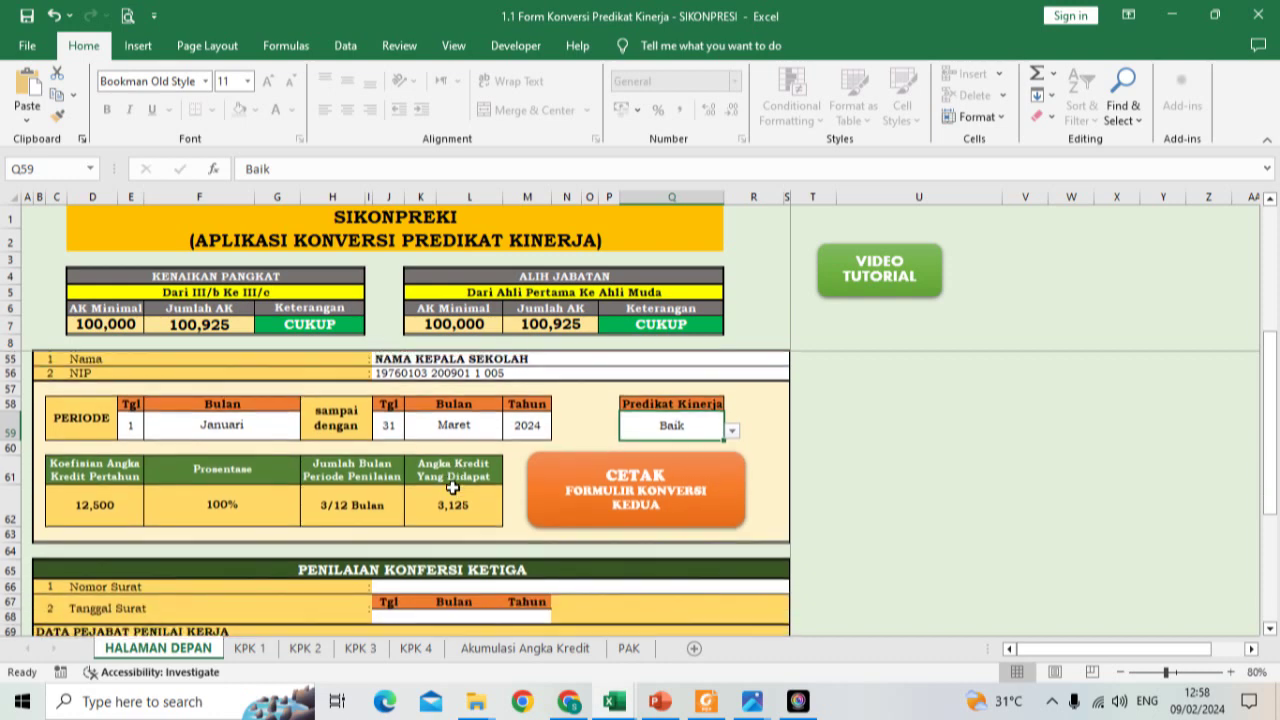
{"action": "scroll", "coordinate": [453, 487], "scroll_direction": "up", "scroll_amount": 2}
{"action": "scroll", "coordinate": [453, 487], "scroll_direction": "down", "scroll_amount": 3}
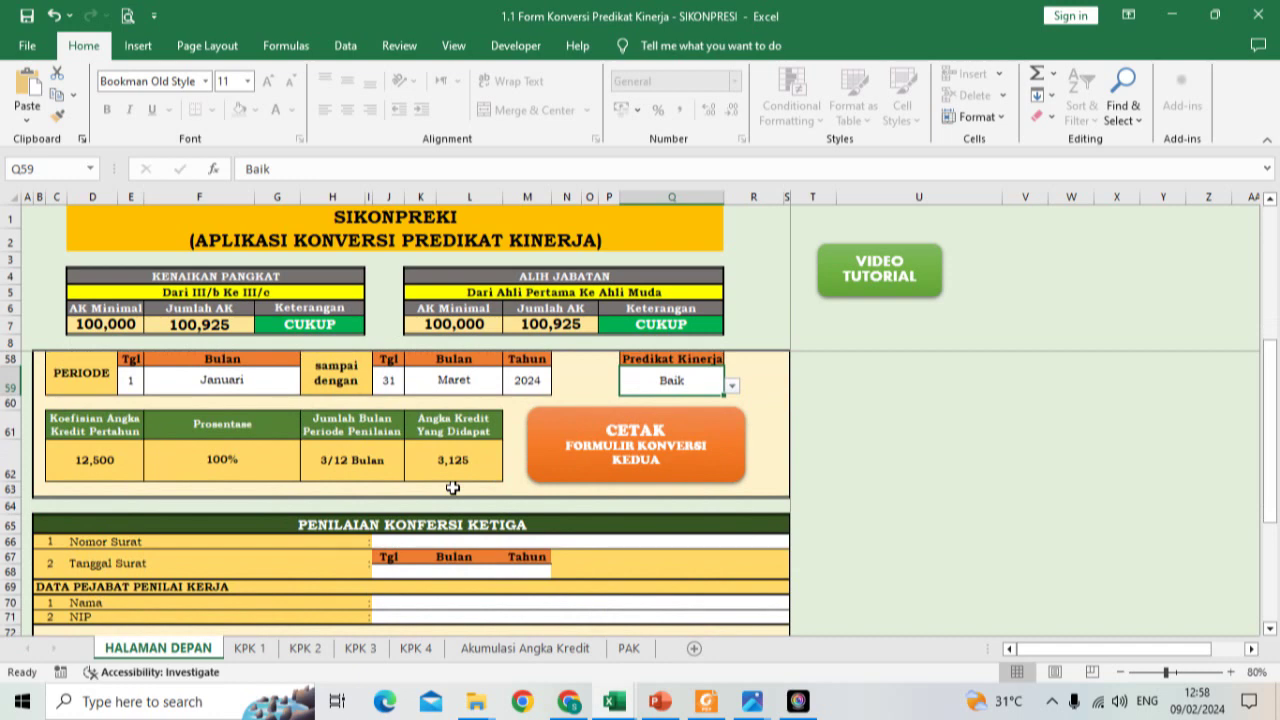
{"action": "scroll", "coordinate": [413, 384], "scroll_direction": "up", "scroll_amount": 5}
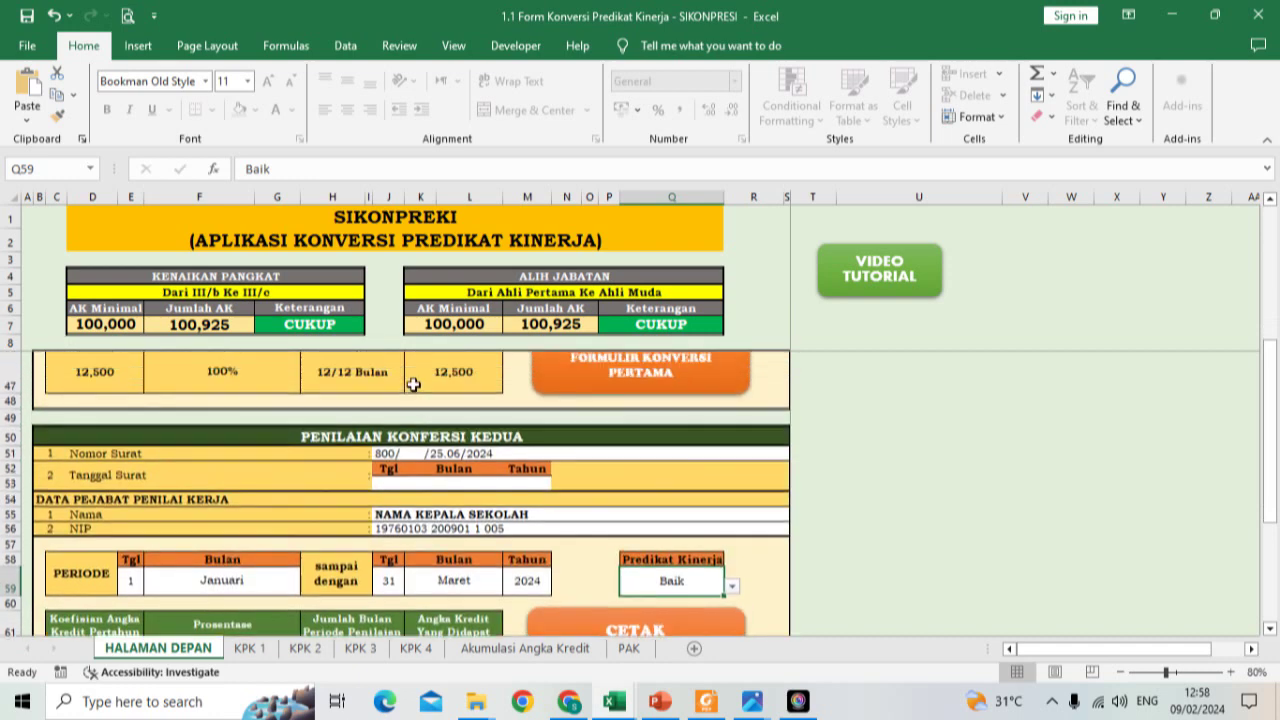
{"action": "scroll", "coordinate": [413, 384], "scroll_direction": "up", "scroll_amount": 1}
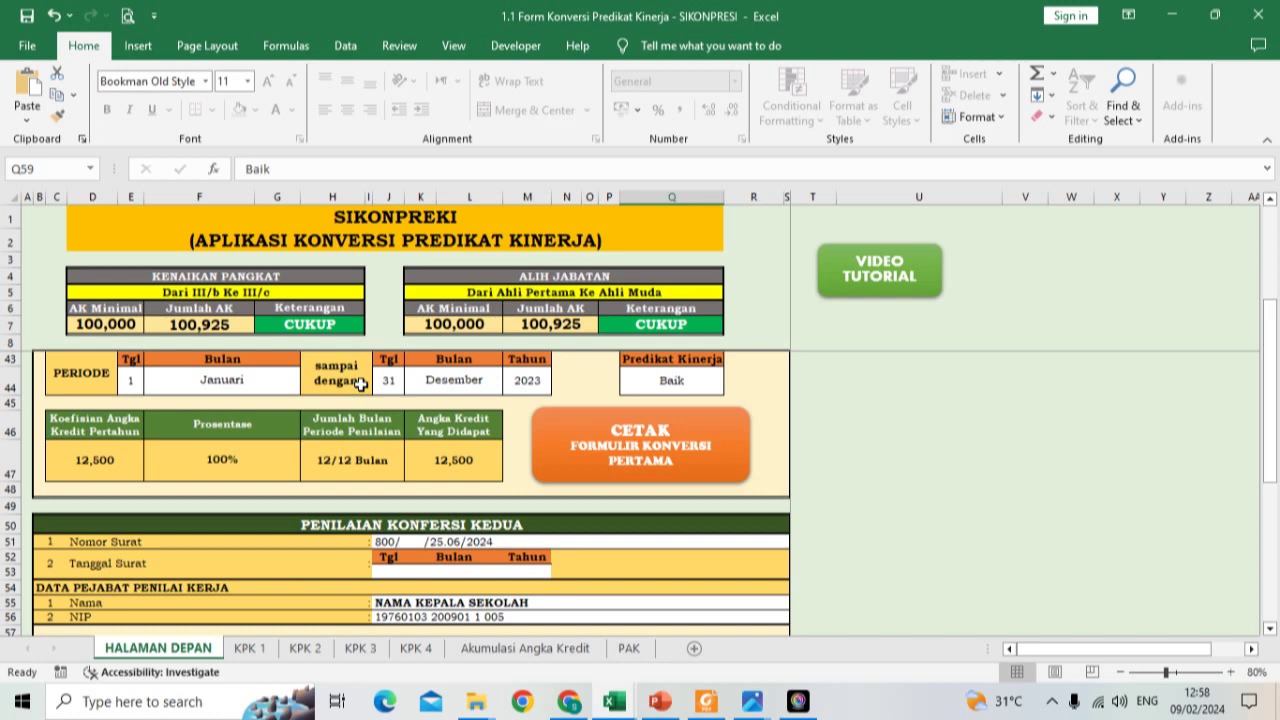
{"action": "scroll", "coordinate": [340, 426], "scroll_direction": "down", "scroll_amount": 3}
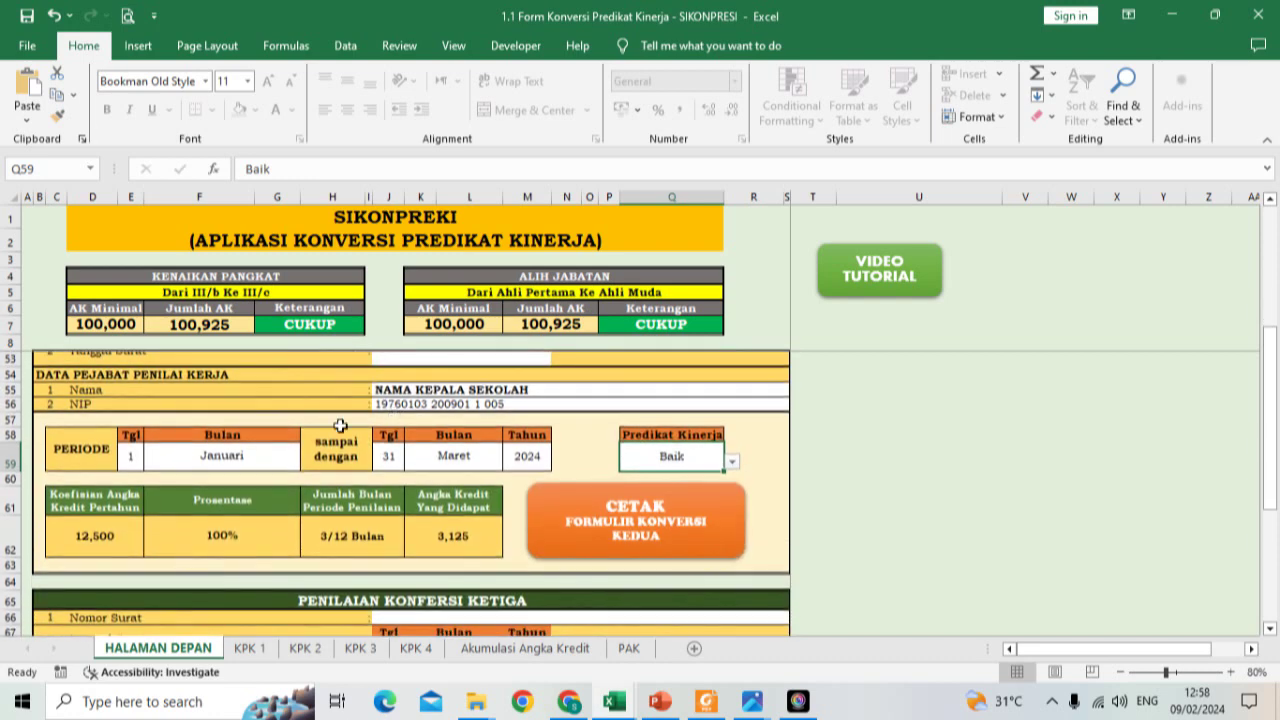
{"action": "scroll", "coordinate": [340, 426], "scroll_direction": "down", "scroll_amount": 7}
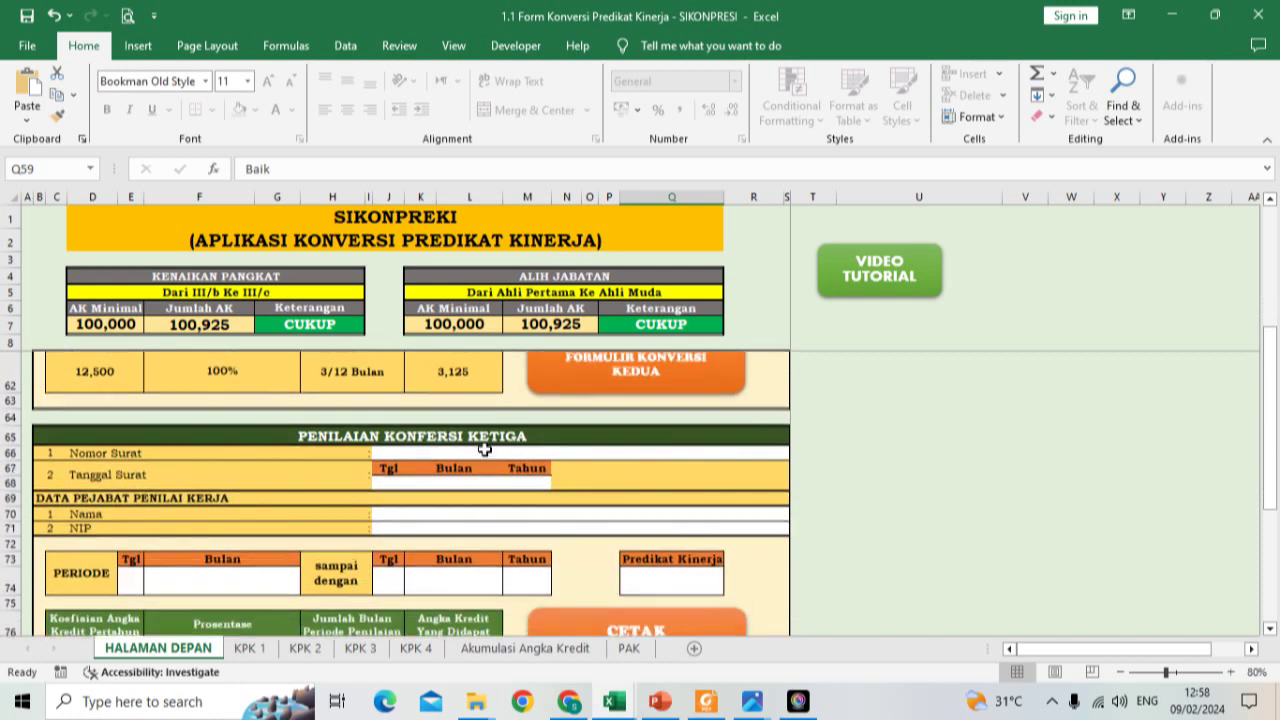
Step: Keep day 31 and set the final period's end month to Maret and year to 2024
{"action": "scroll", "coordinate": [484, 449], "scroll_direction": "down", "scroll_amount": 5}
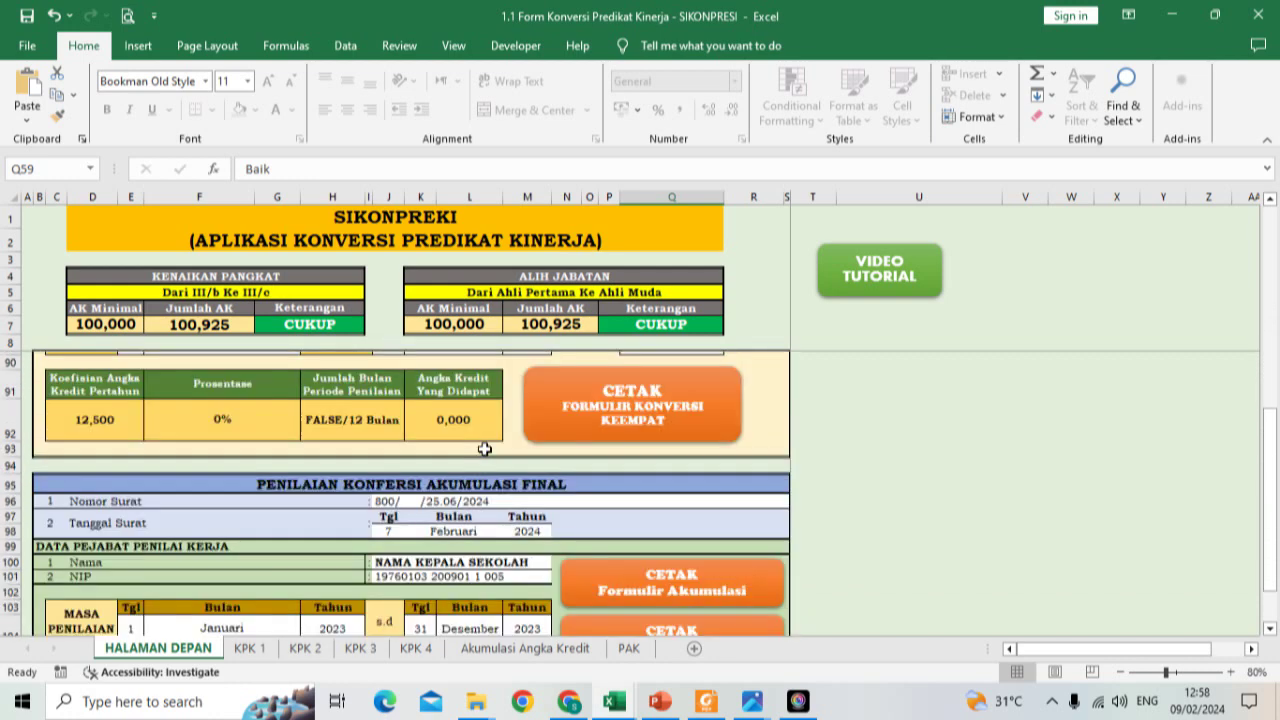
{"action": "left_click", "coordinate": [425, 585]}
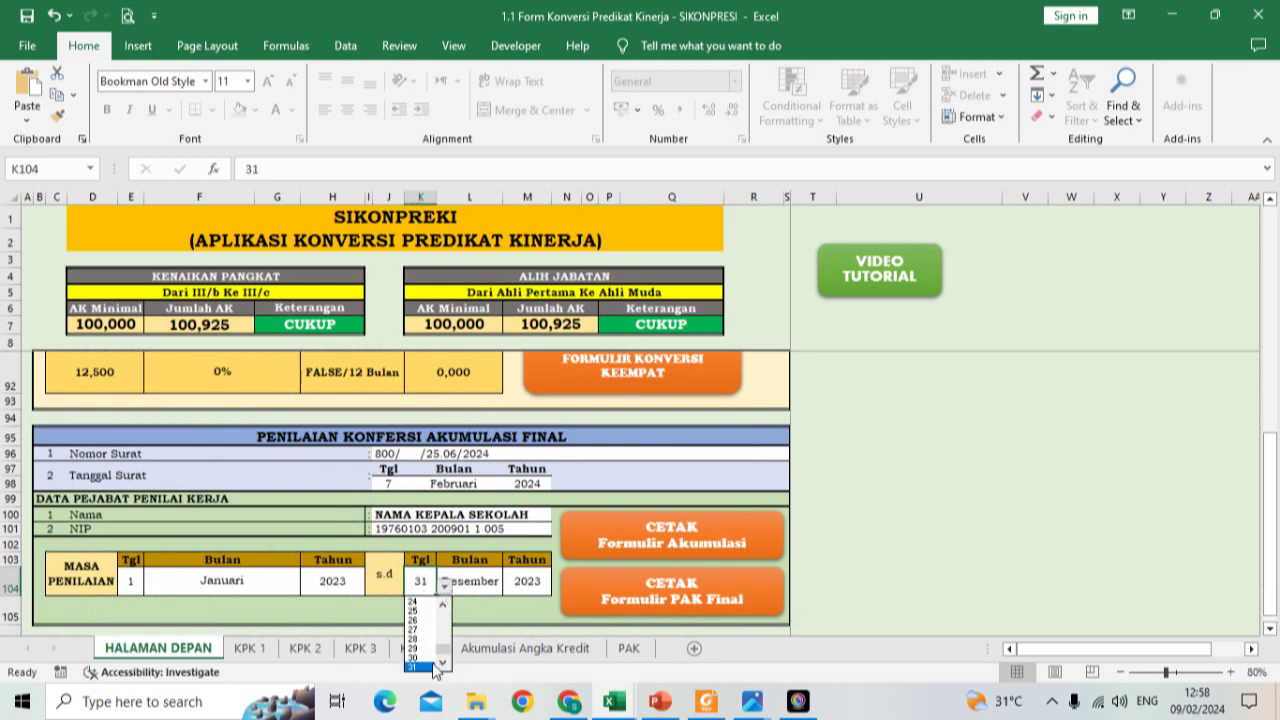
{"action": "left_click", "coordinate": [489, 590]}
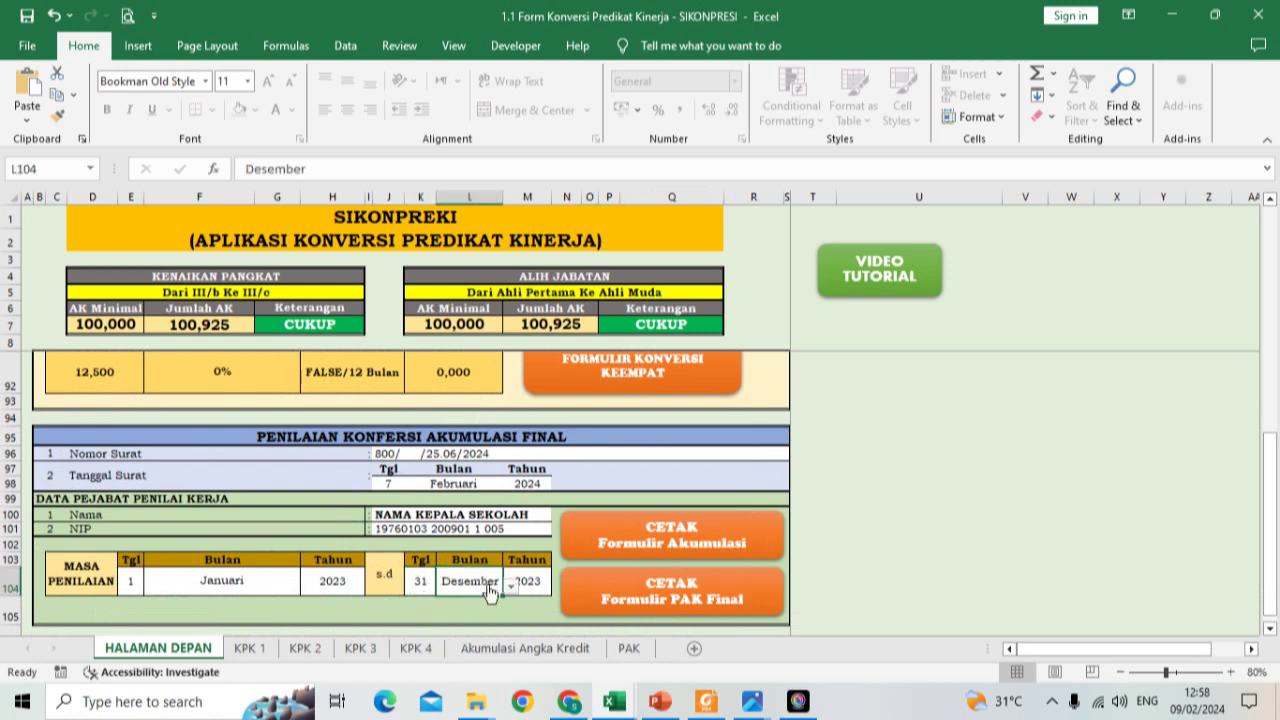
{"action": "left_click", "coordinate": [510, 586]}
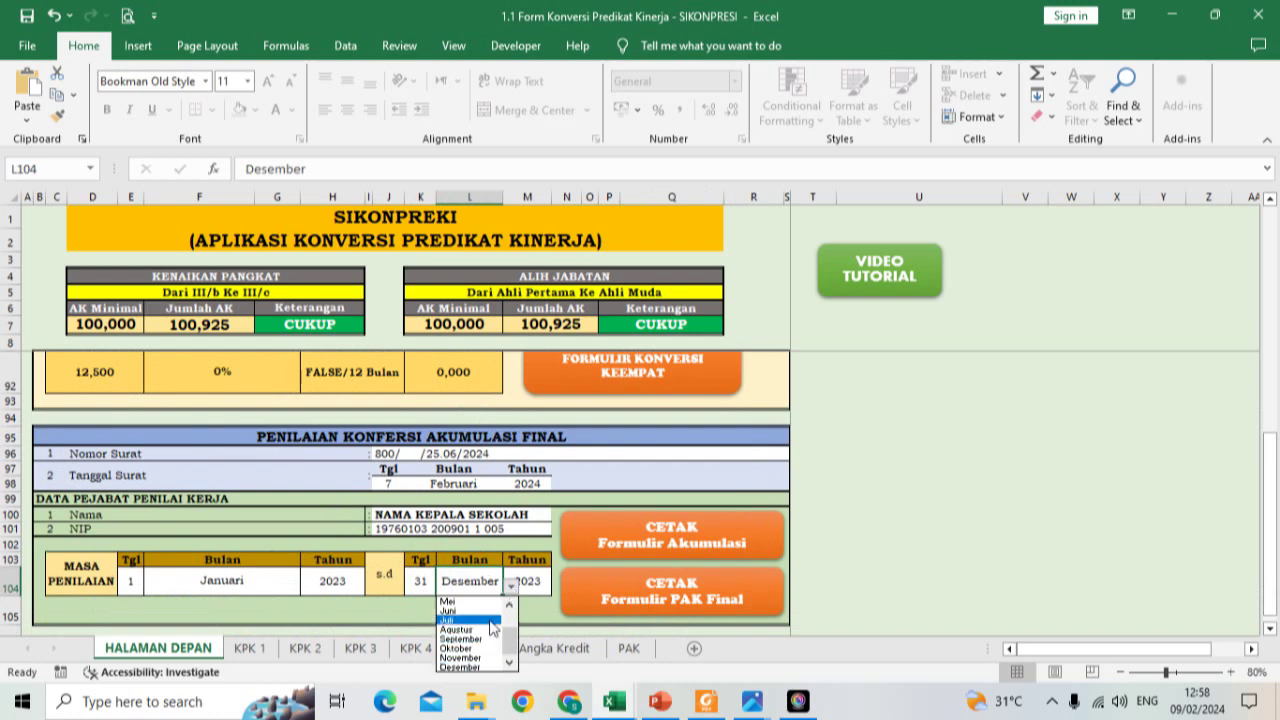
{"action": "scroll", "coordinate": [491, 628], "scroll_direction": "up", "scroll_amount": 4}
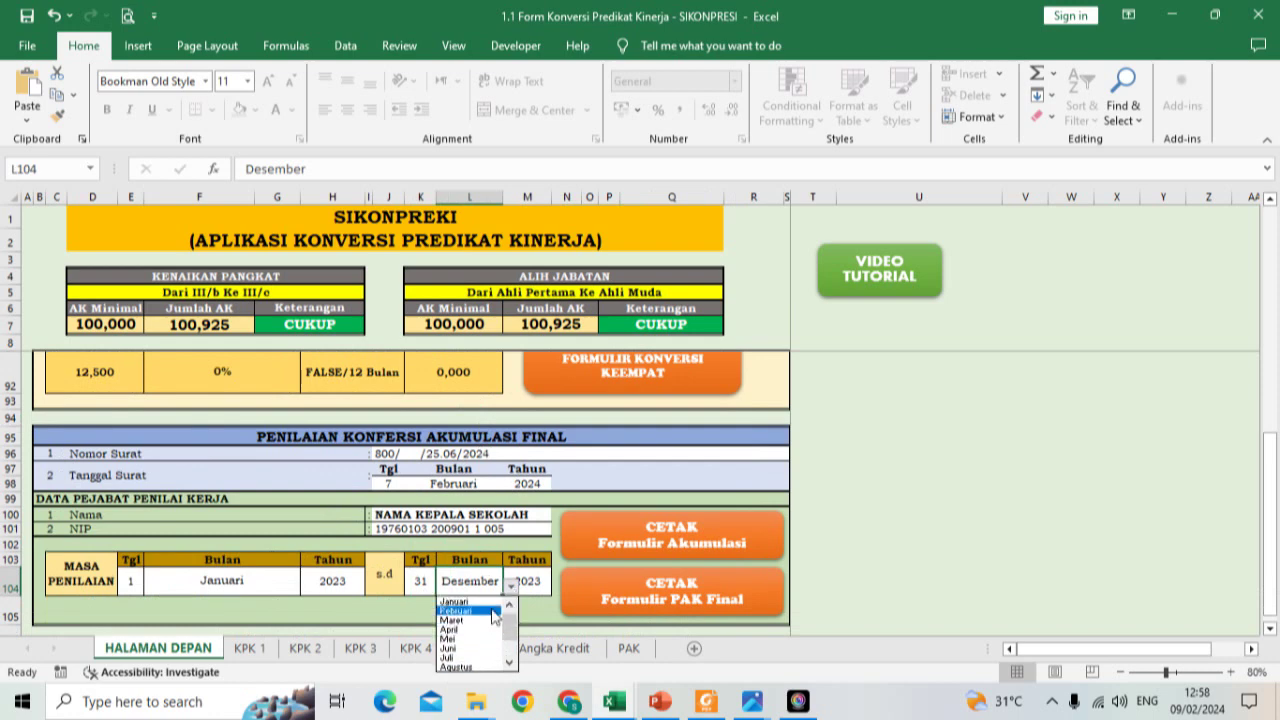
{"action": "left_click", "coordinate": [470, 621]}
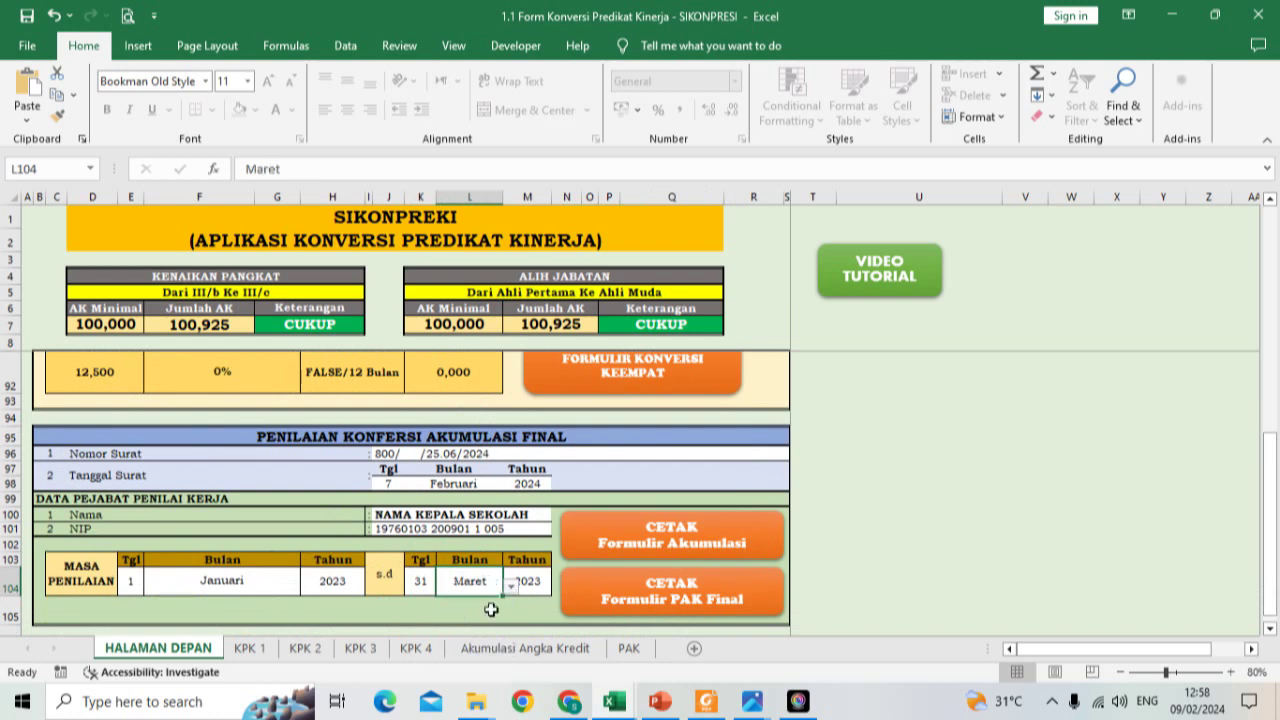
{"action": "left_click", "coordinate": [537, 590]}
{"action": "left_click", "coordinate": [560, 587]}
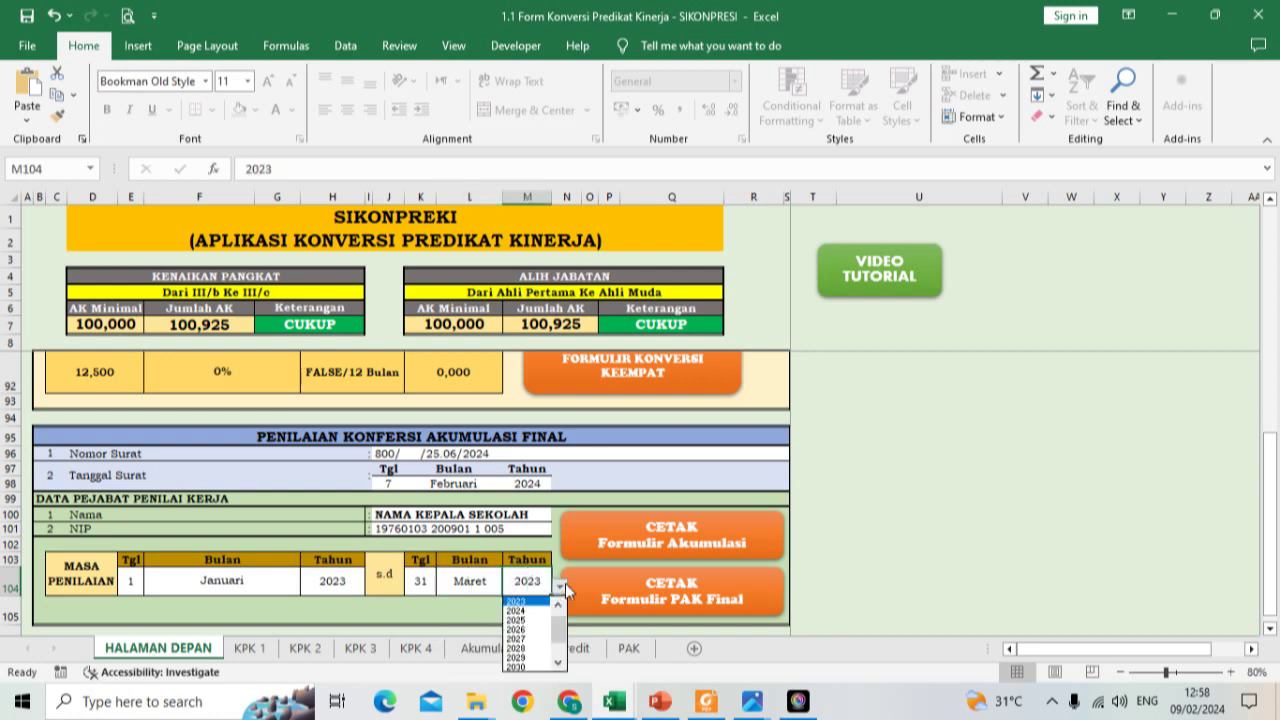
{"action": "left_click", "coordinate": [537, 611]}
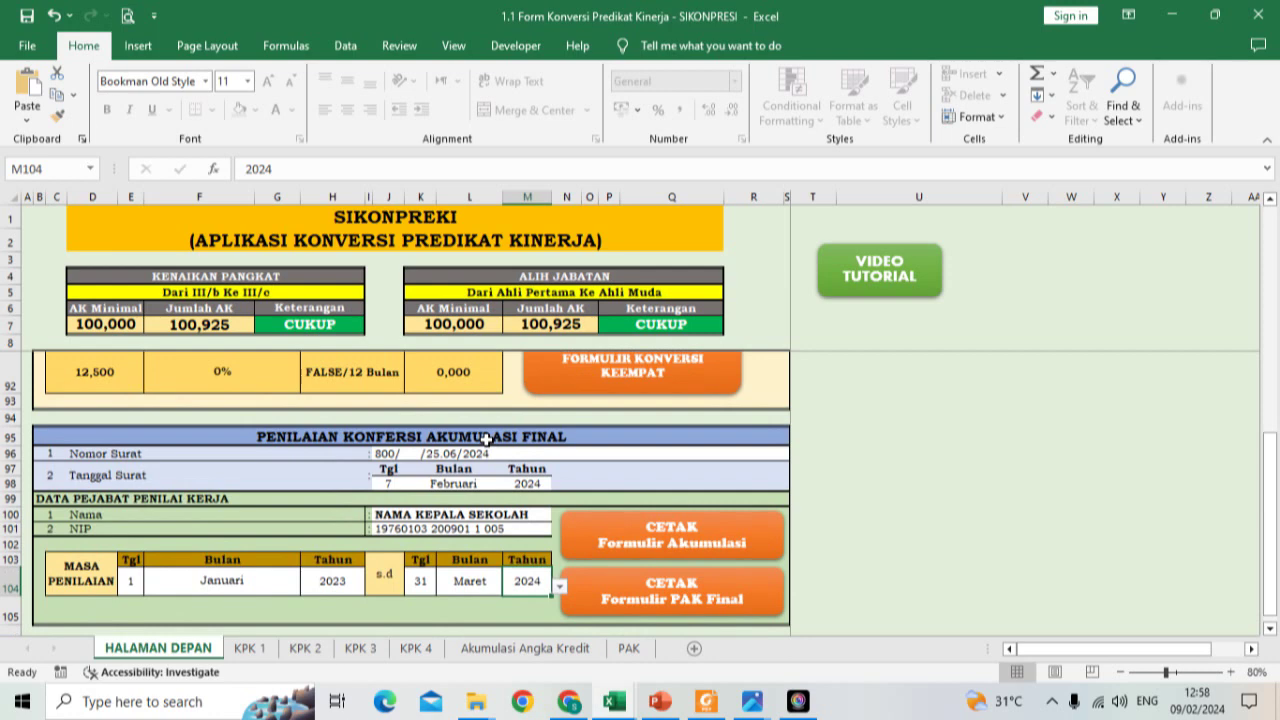
Step: Generate the Akumulasi Angka Kredit form, review its 100,925 total, and return to HALAMAN DEPAN
{"action": "left_click", "coordinate": [615, 541]}
{"action": "scroll", "coordinate": [614, 531], "scroll_direction": "down", "scroll_amount": 3}
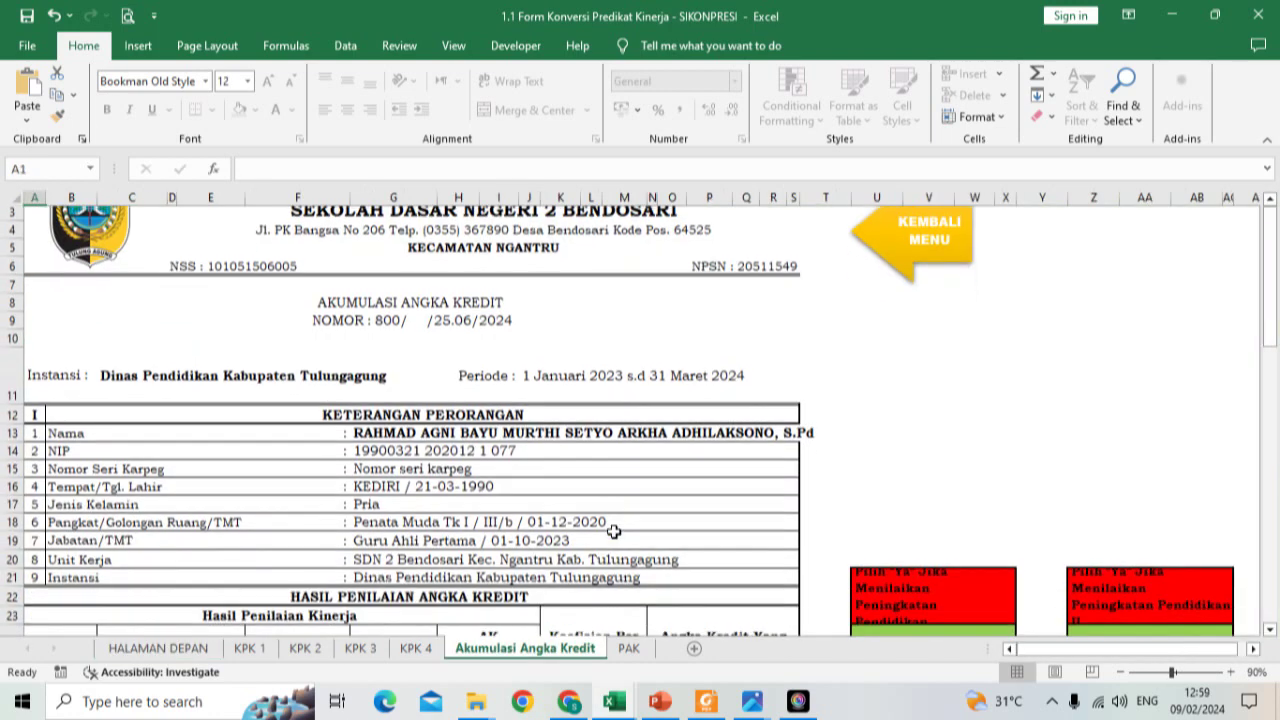
{"action": "scroll", "coordinate": [614, 531], "scroll_direction": "down", "scroll_amount": 1}
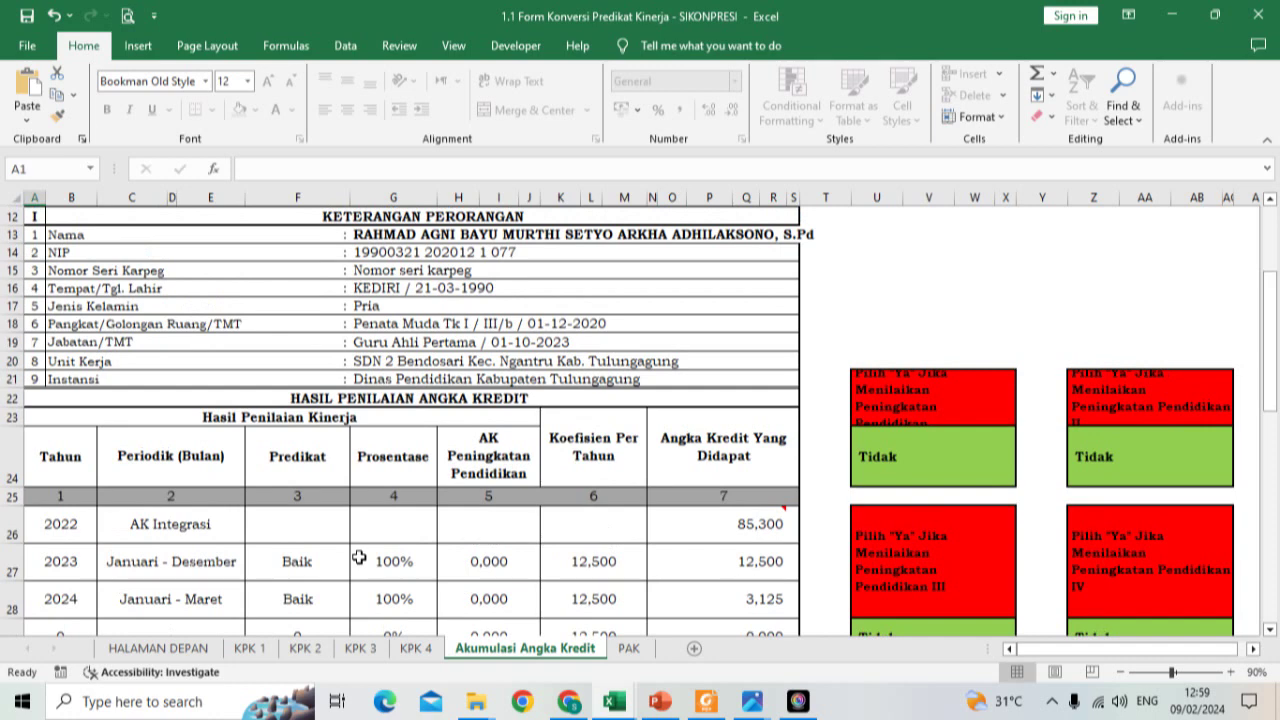
{"action": "scroll", "coordinate": [359, 557], "scroll_direction": "down", "scroll_amount": 2}
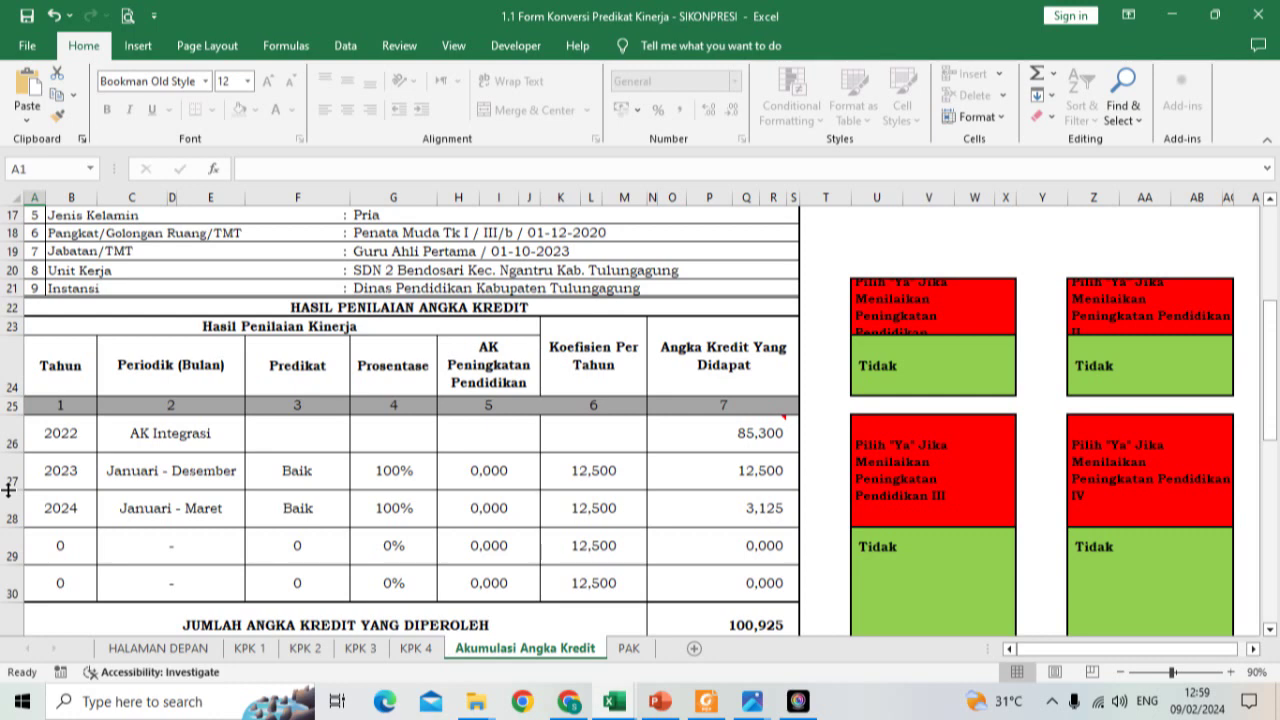
{"action": "scroll", "coordinate": [409, 443], "scroll_direction": "down", "scroll_amount": 2}
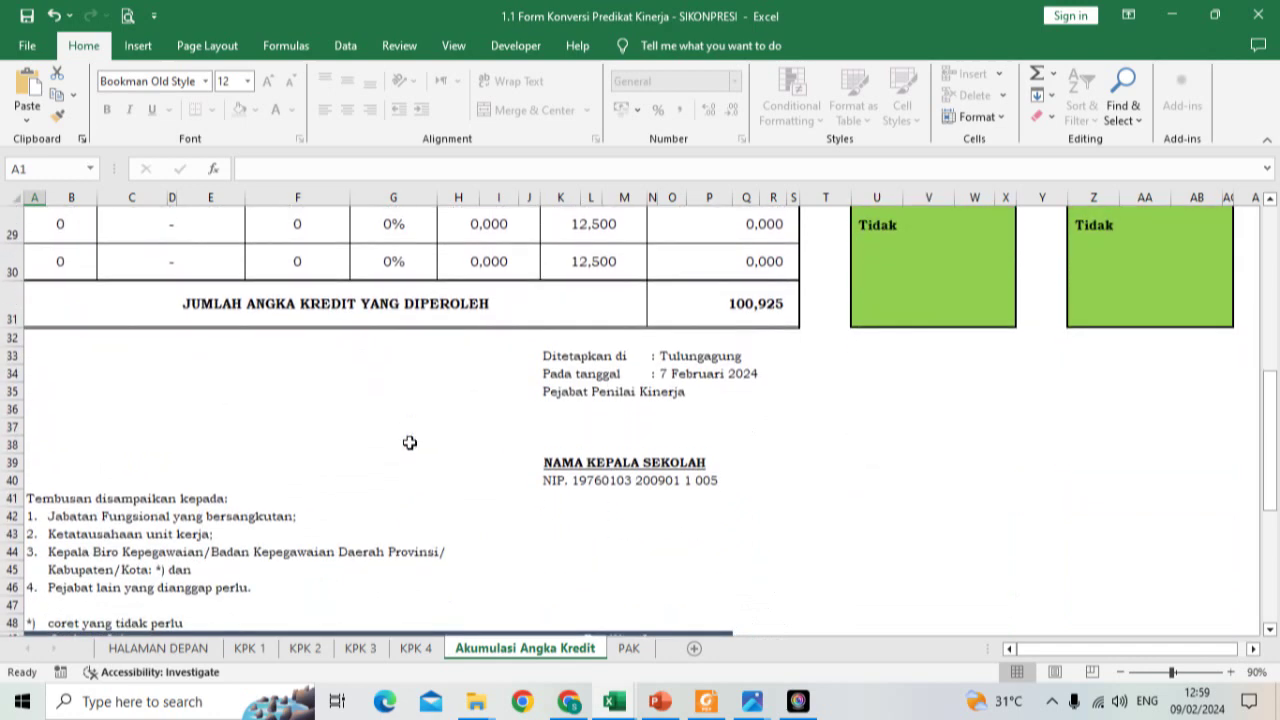
{"action": "left_click", "coordinate": [158, 648]}
{"action": "scroll", "coordinate": [322, 568], "scroll_direction": "down", "scroll_amount": 1}
{"action": "scroll", "coordinate": [322, 568], "scroll_direction": "down", "scroll_amount": 1}
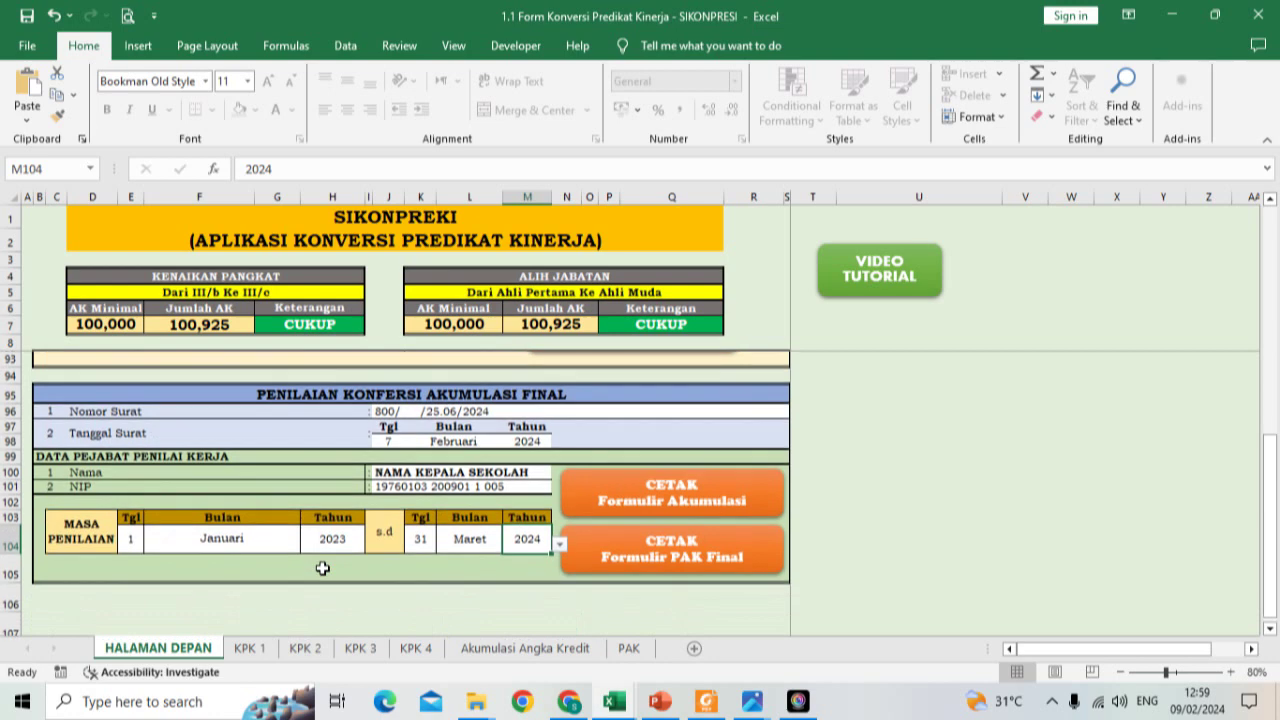
Step: Keep the letter day at 7 and change the Tanggal Surat month from Februari to April
{"action": "left_click", "coordinate": [395, 444]}
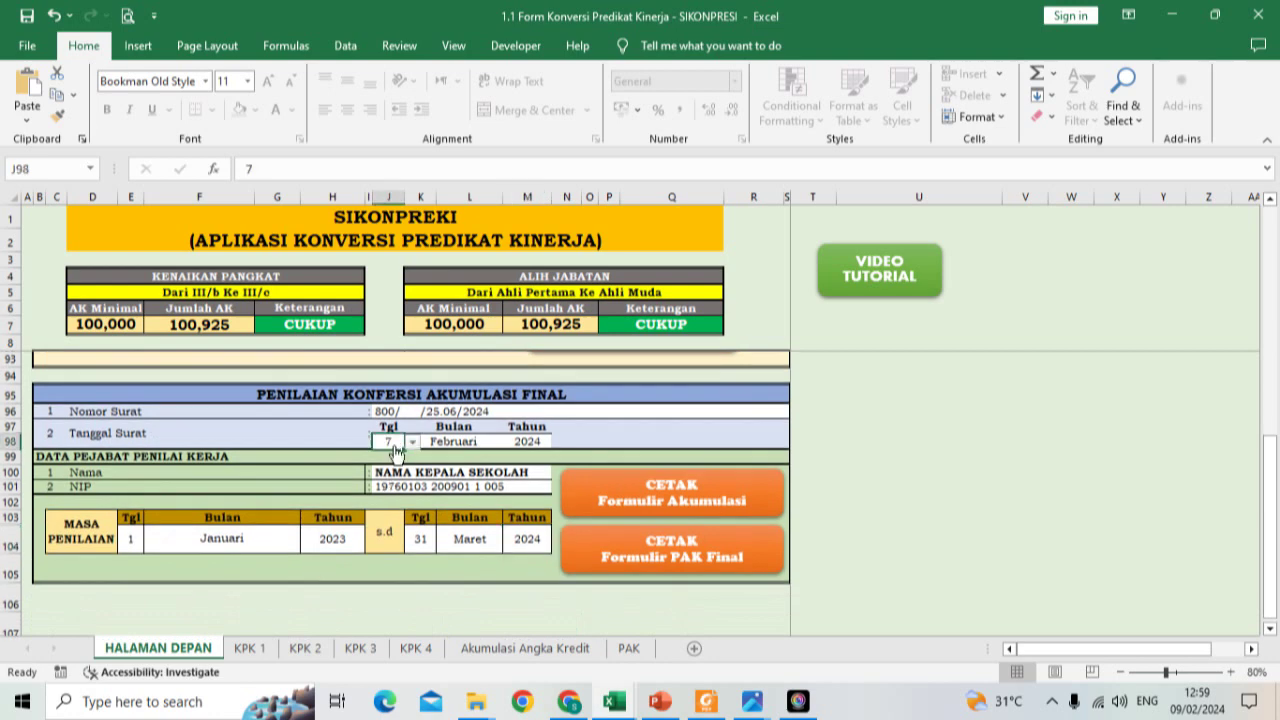
{"action": "left_click", "coordinate": [412, 442]}
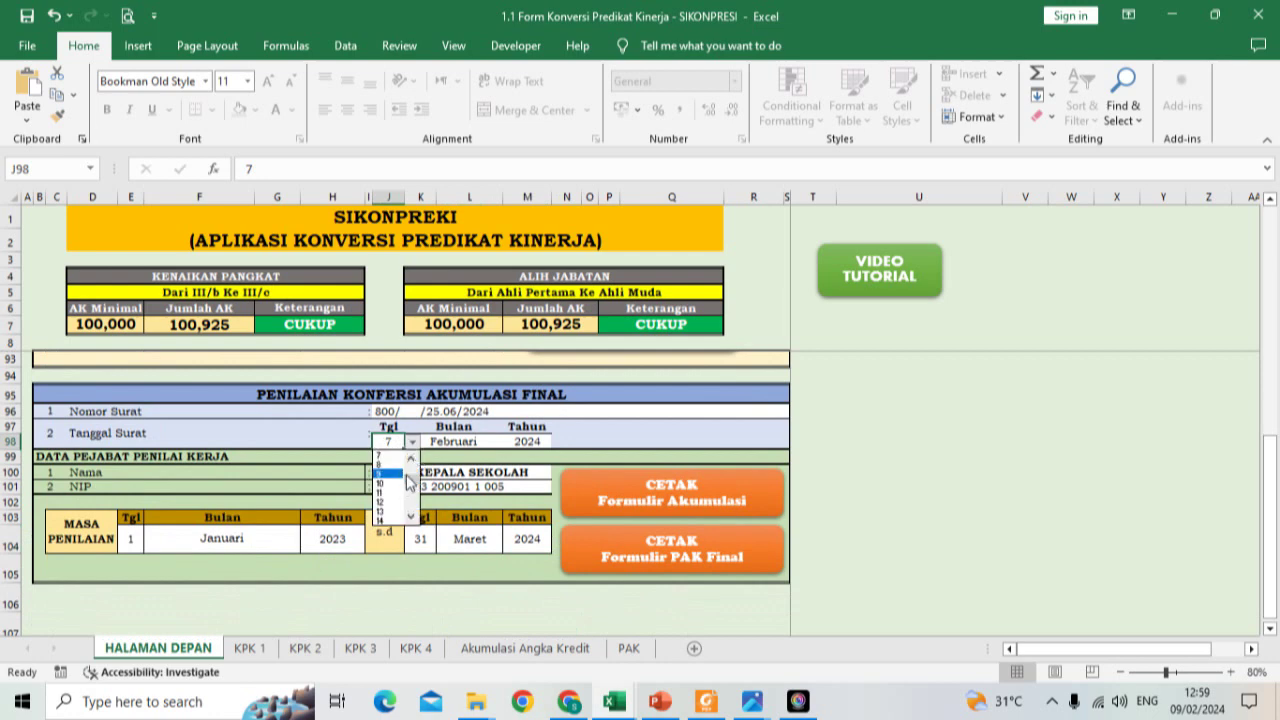
{"action": "left_click", "coordinate": [455, 445]}
{"action": "left_click", "coordinate": [455, 445]}
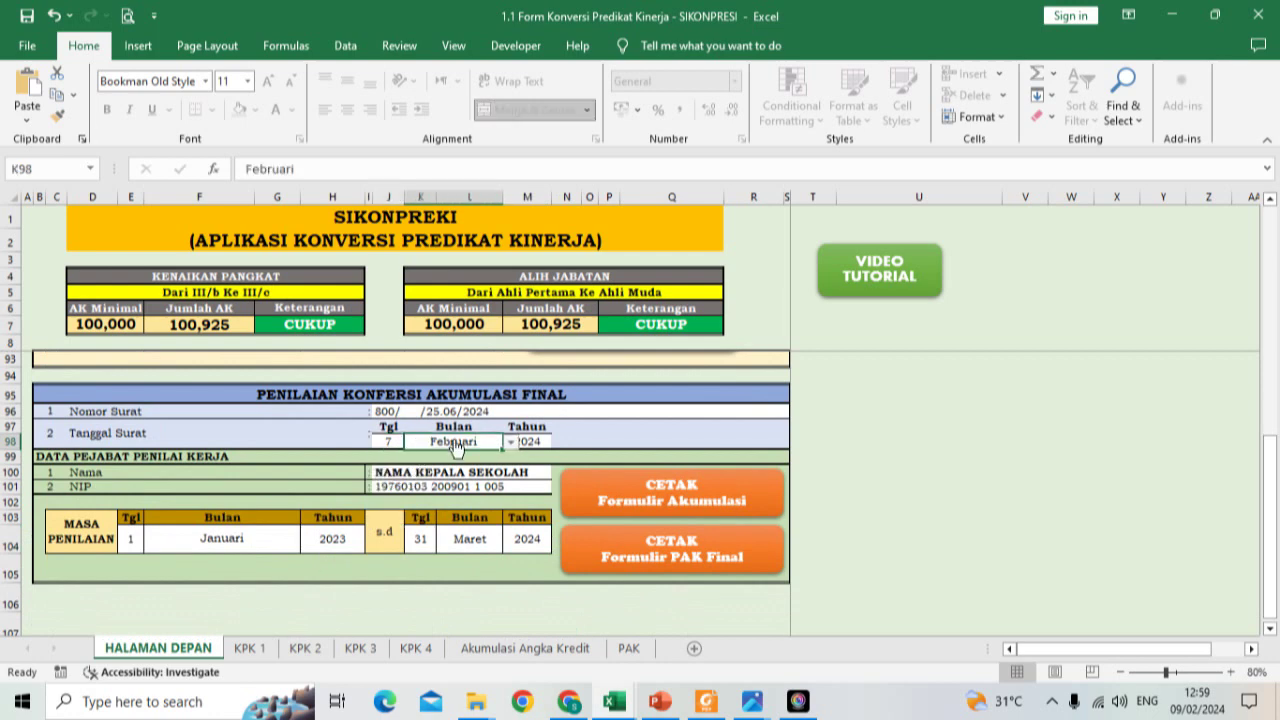
{"action": "left_click", "coordinate": [511, 442]}
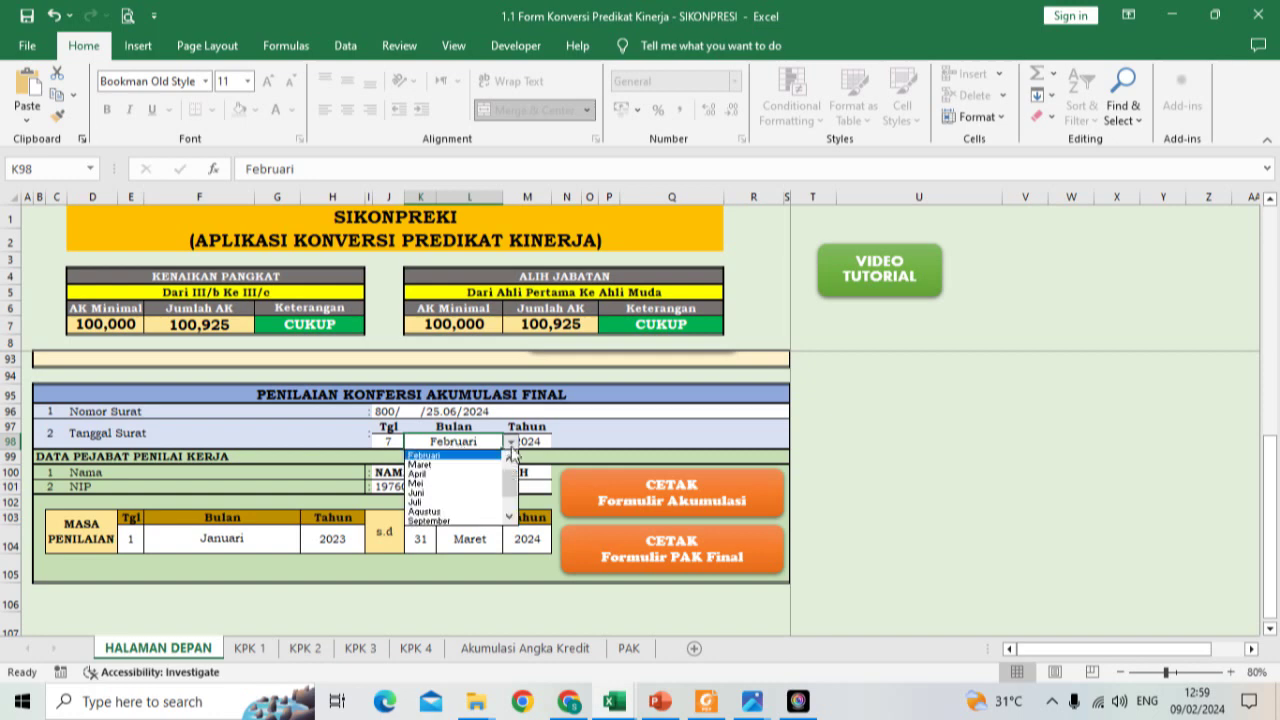
{"action": "left_click", "coordinate": [476, 484]}
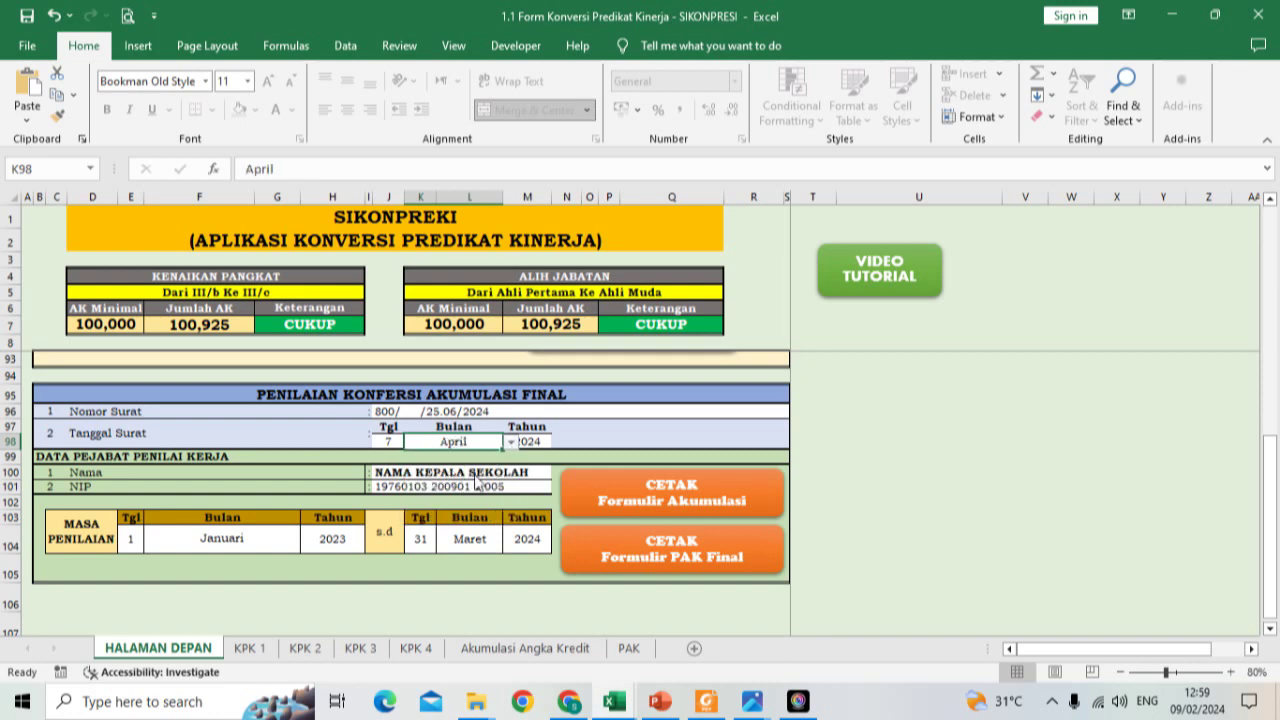
Step: Regenerate the accumulation form to check the 7 April 2024 date, then go back to the menu
{"action": "left_click", "coordinate": [654, 508]}
{"action": "scroll", "coordinate": [654, 508], "scroll_direction": "down", "scroll_amount": 9}
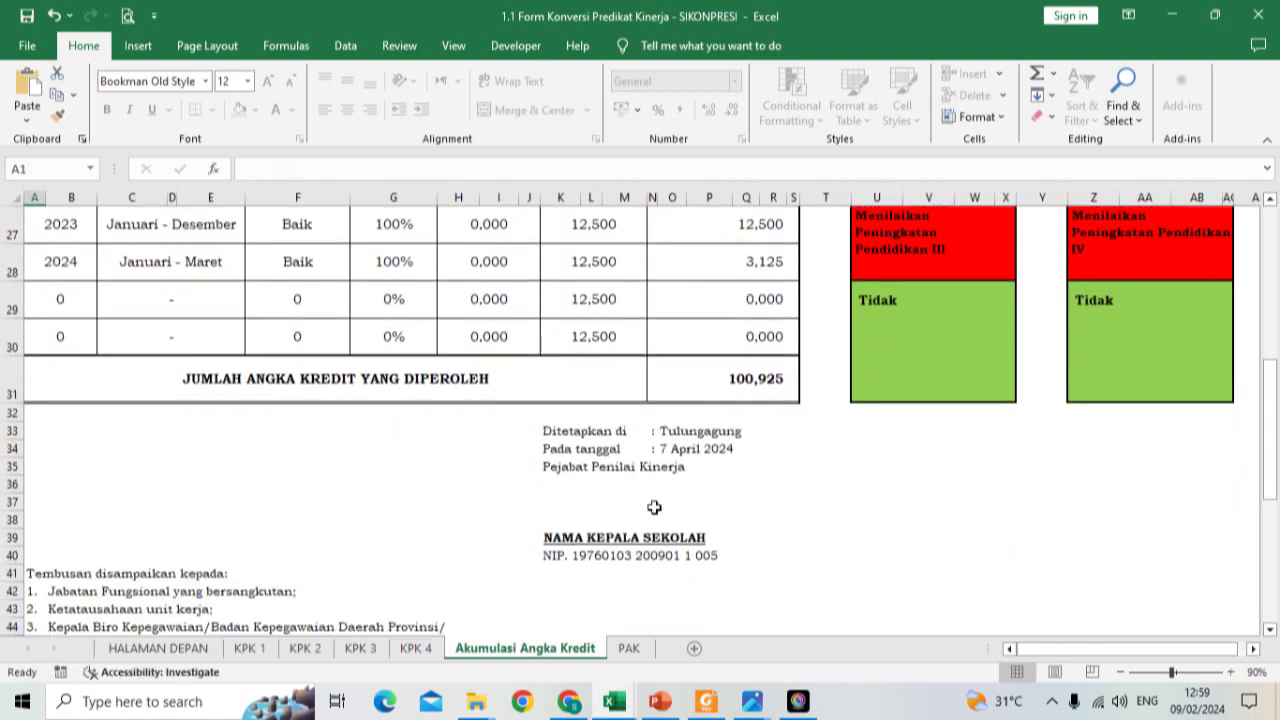
{"action": "scroll", "coordinate": [654, 508], "scroll_direction": "down", "scroll_amount": 1}
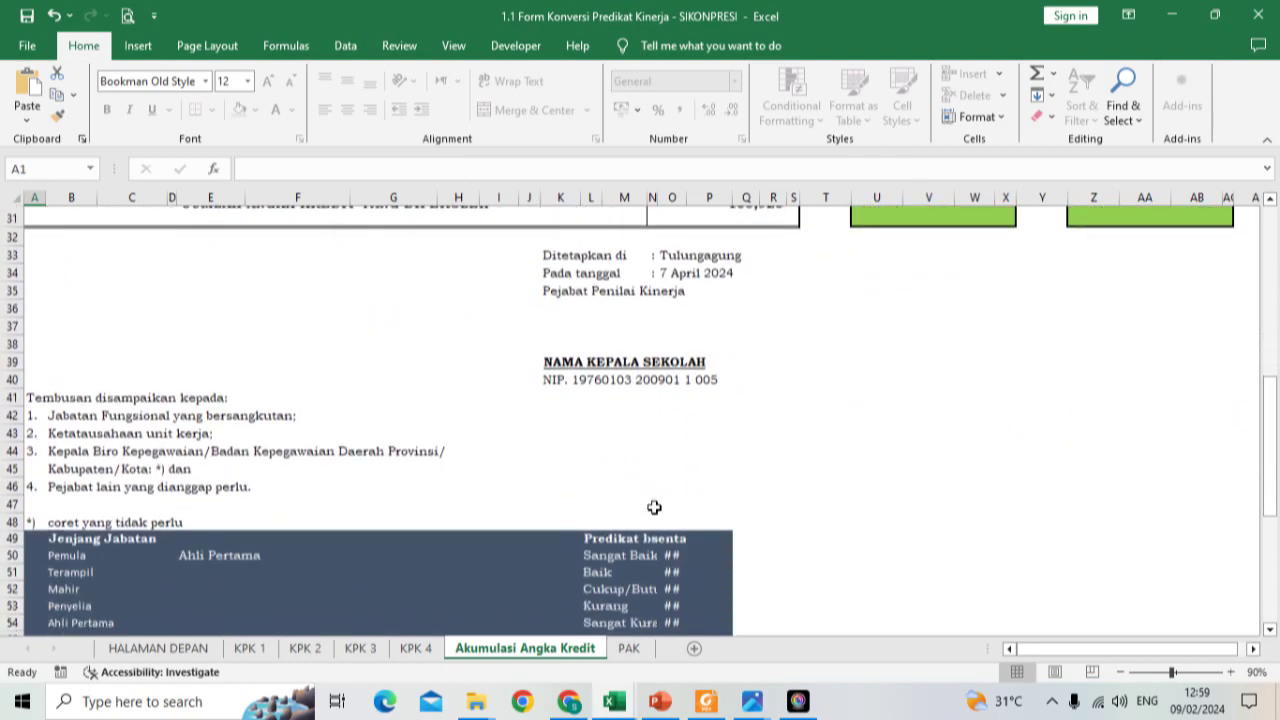
{"action": "scroll", "coordinate": [654, 508], "scroll_direction": "up", "scroll_amount": 6}
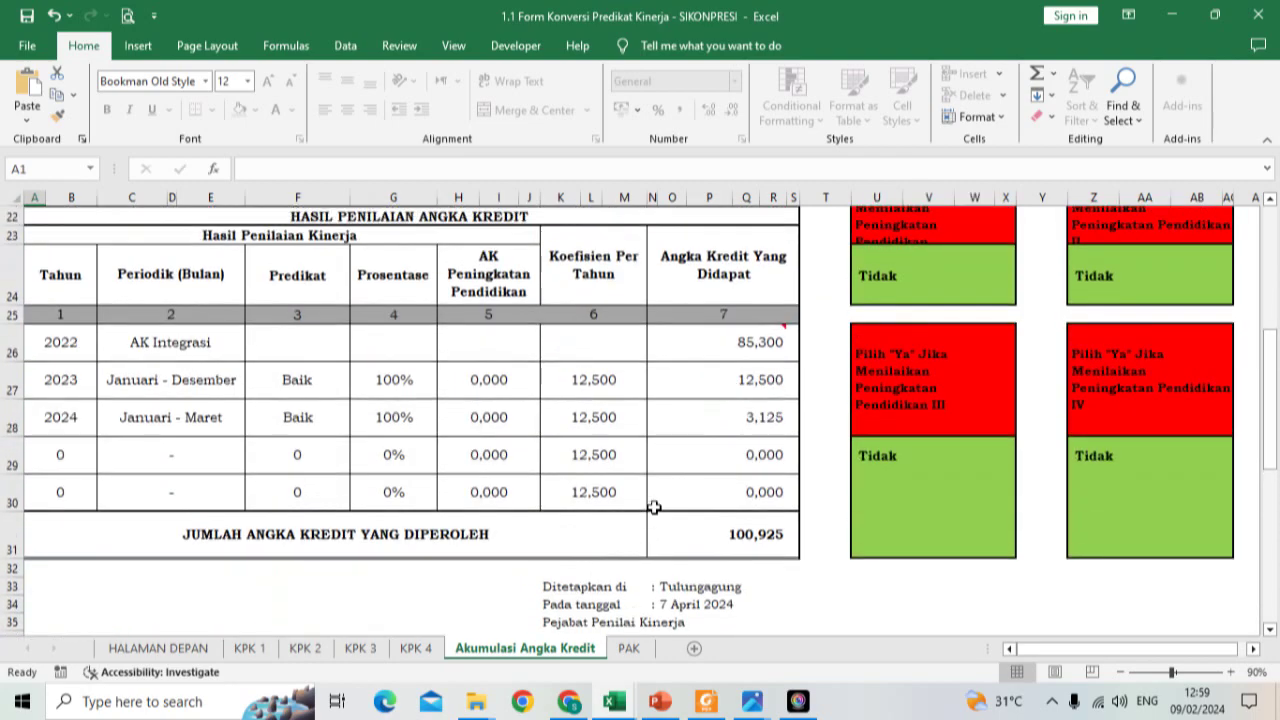
{"action": "scroll", "coordinate": [654, 508], "scroll_direction": "up", "scroll_amount": 4}
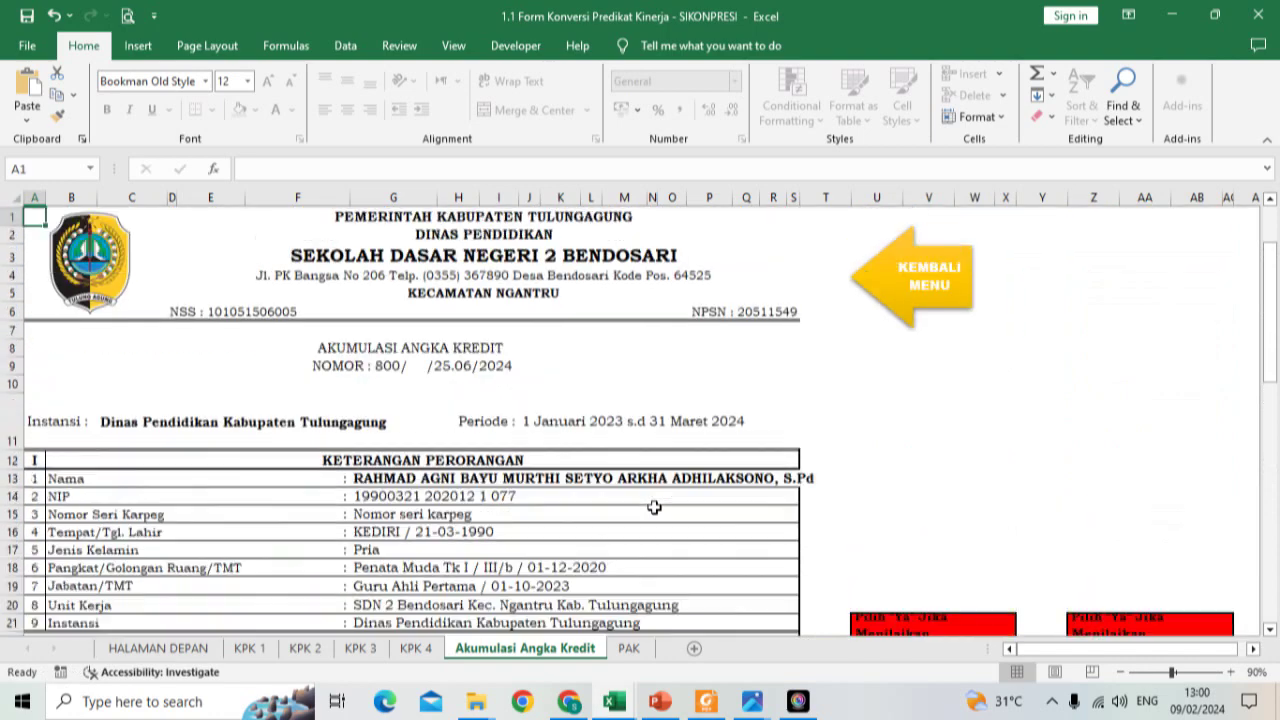
{"action": "left_click", "coordinate": [911, 284]}
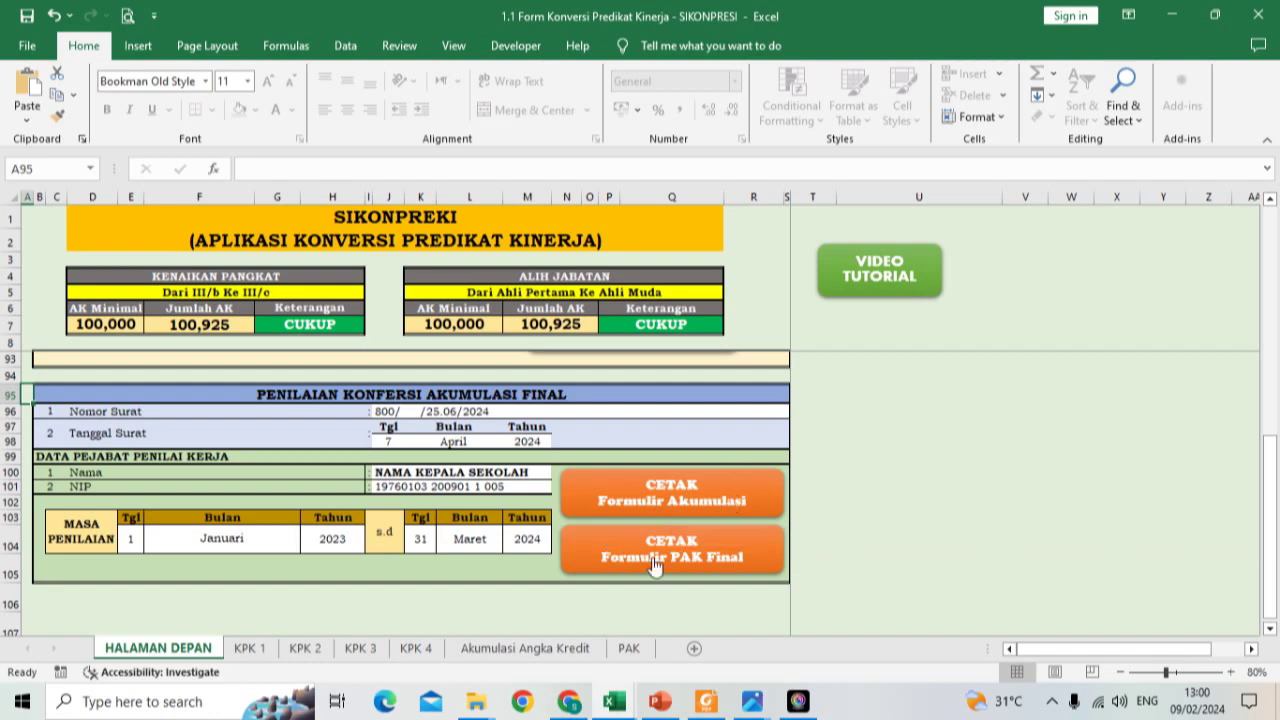
Step: Generate the PAK Final form, review AK Konversi 100,925 and Penata III/c promotion, then return to HALAMAN DEPAN
{"action": "left_click", "coordinate": [616, 575]}
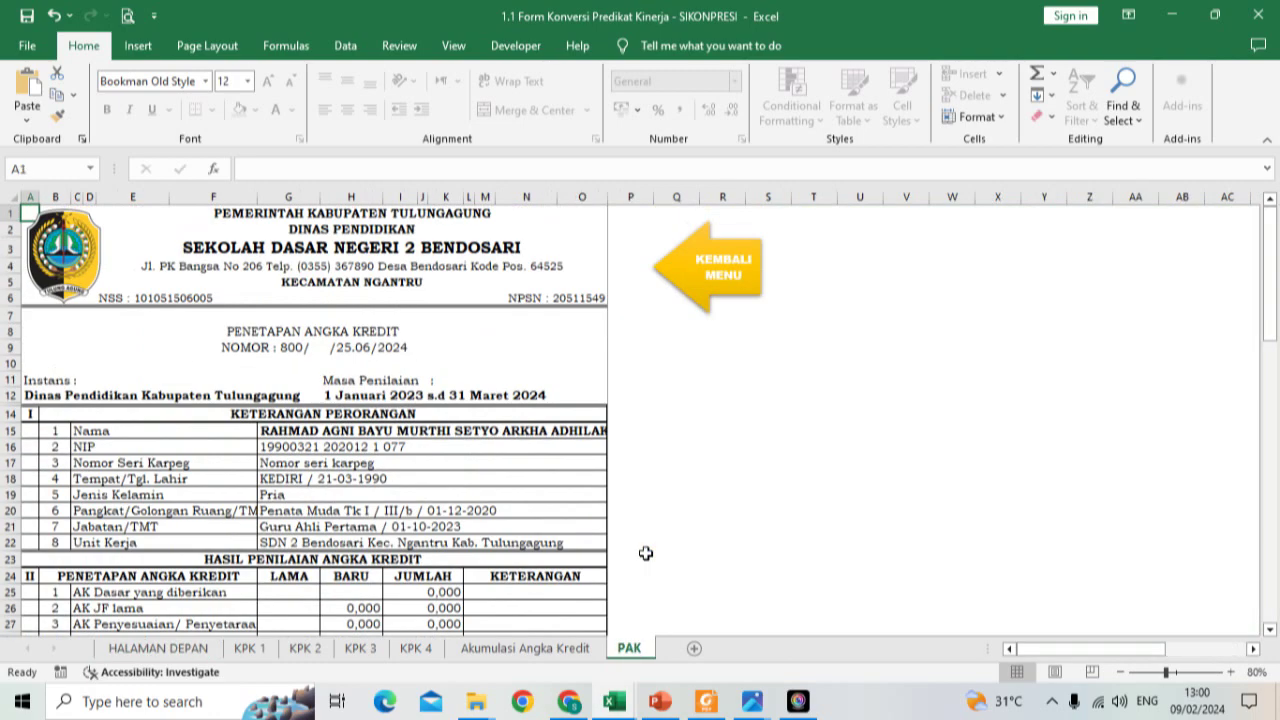
{"action": "scroll", "coordinate": [646, 553], "scroll_direction": "down", "scroll_amount": 6}
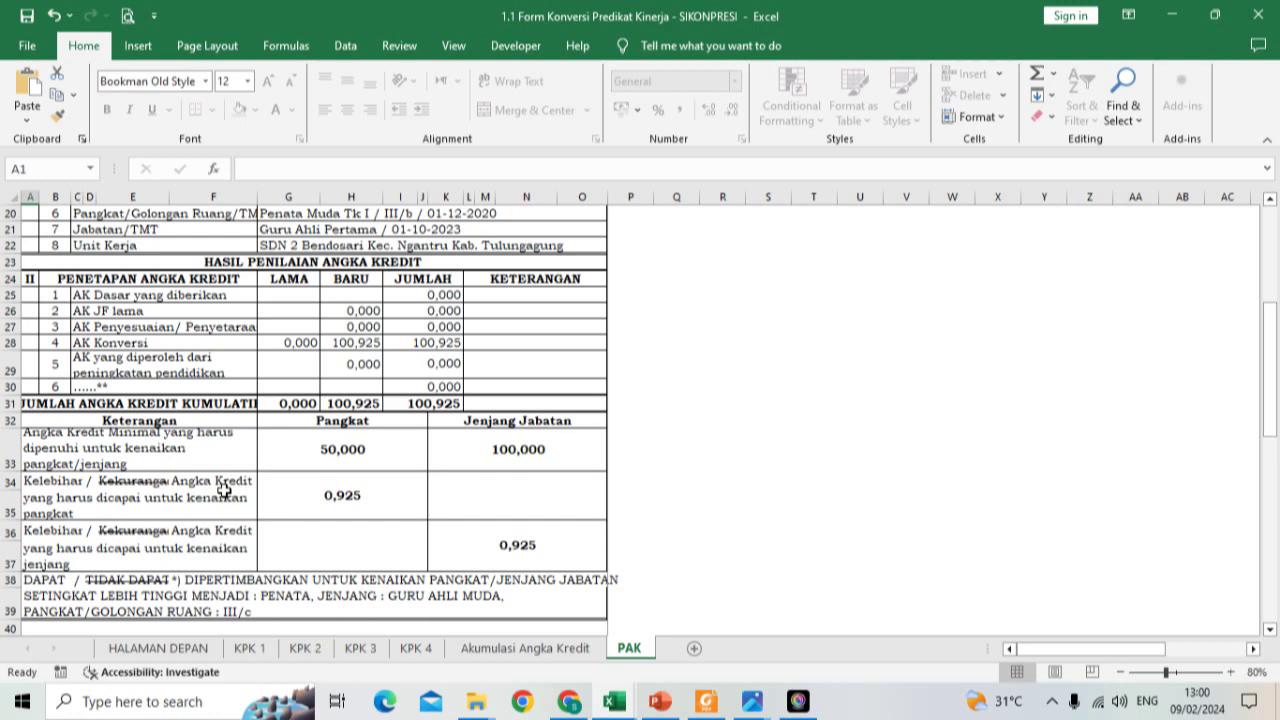
{"action": "scroll", "coordinate": [224, 490], "scroll_direction": "down", "scroll_amount": 1}
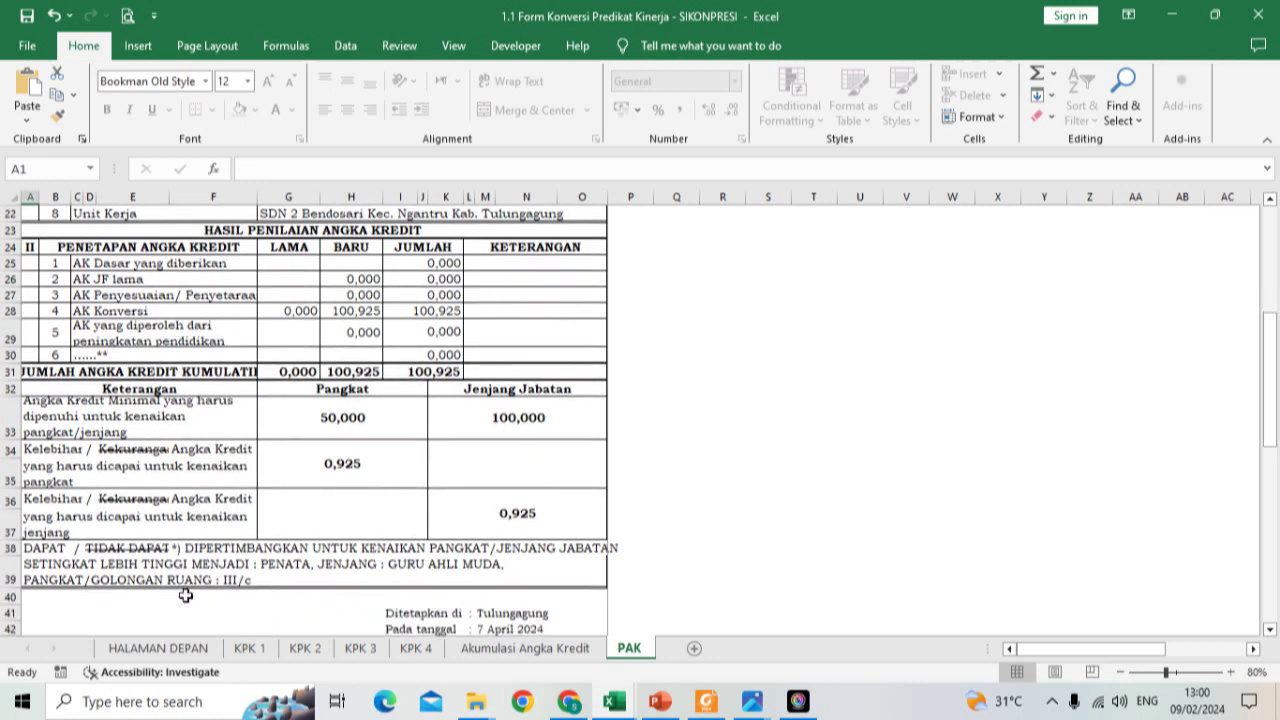
{"action": "scroll", "coordinate": [238, 582], "scroll_direction": "down", "scroll_amount": 4}
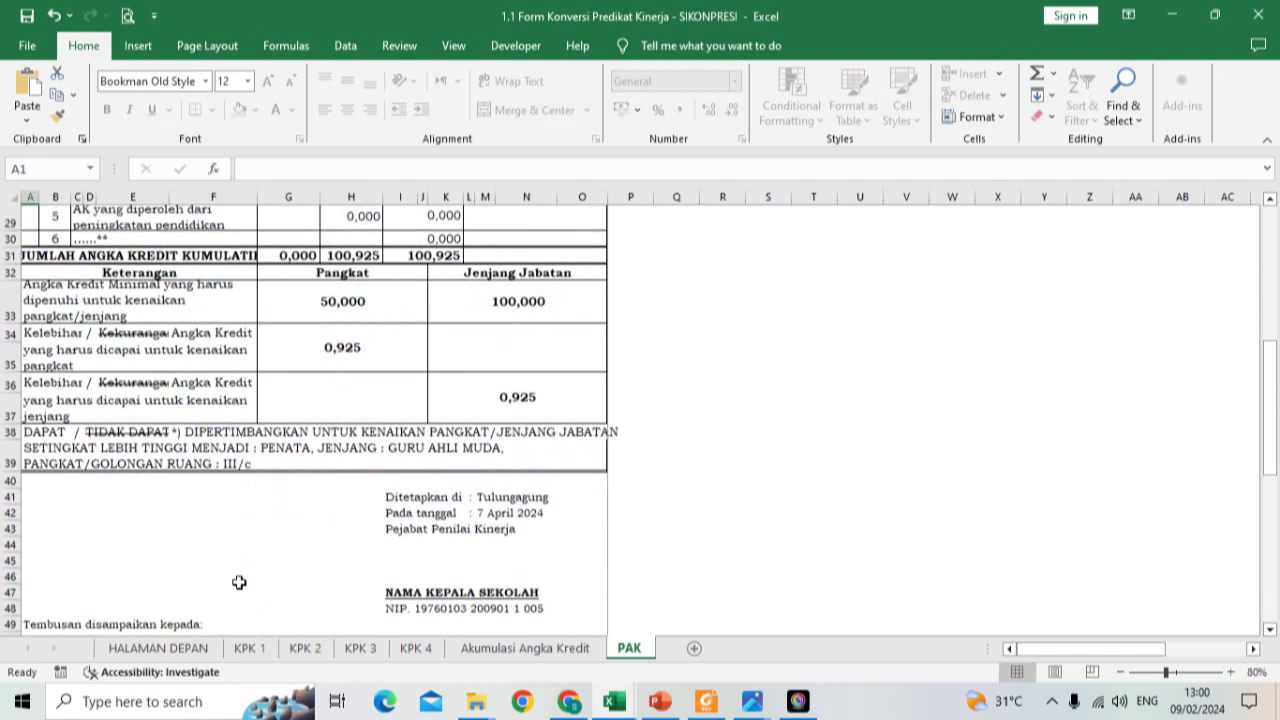
{"action": "scroll", "coordinate": [238, 582], "scroll_direction": "down", "scroll_amount": 2}
{"action": "scroll", "coordinate": [239, 582], "scroll_direction": "up", "scroll_amount": 1}
{"action": "scroll", "coordinate": [239, 582], "scroll_direction": "up", "scroll_amount": 8}
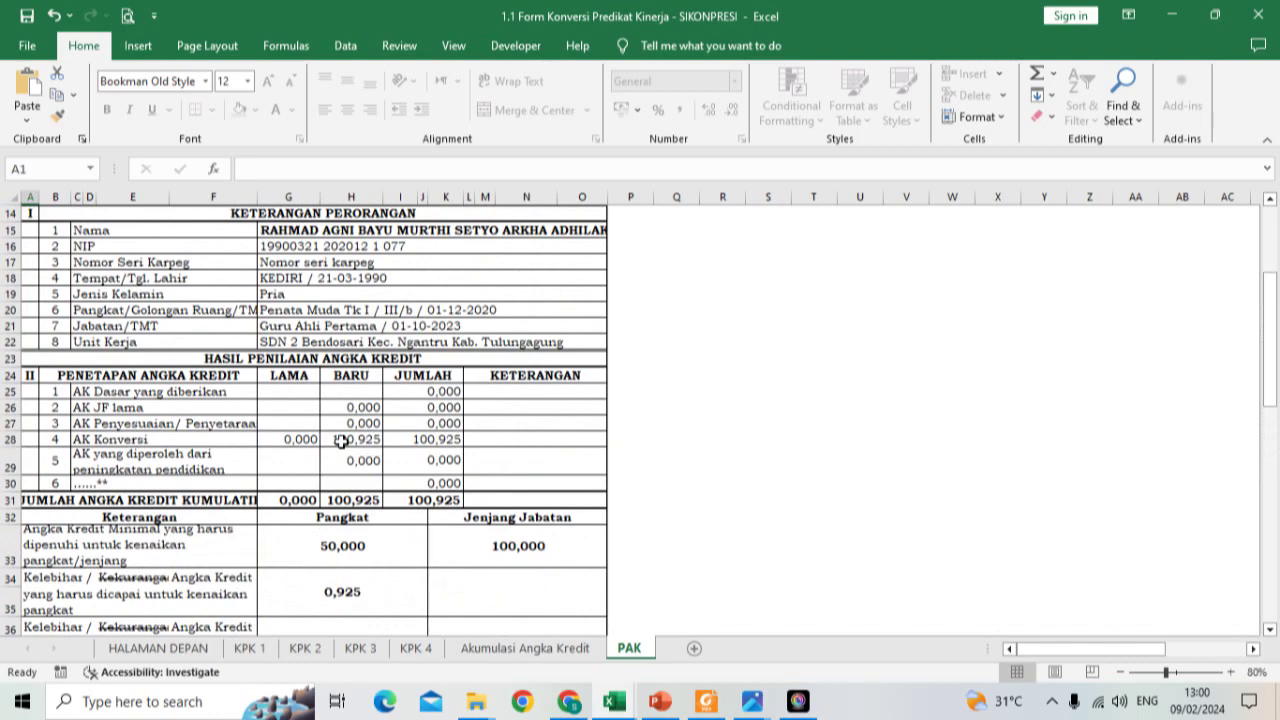
{"action": "left_click", "coordinate": [165, 650]}
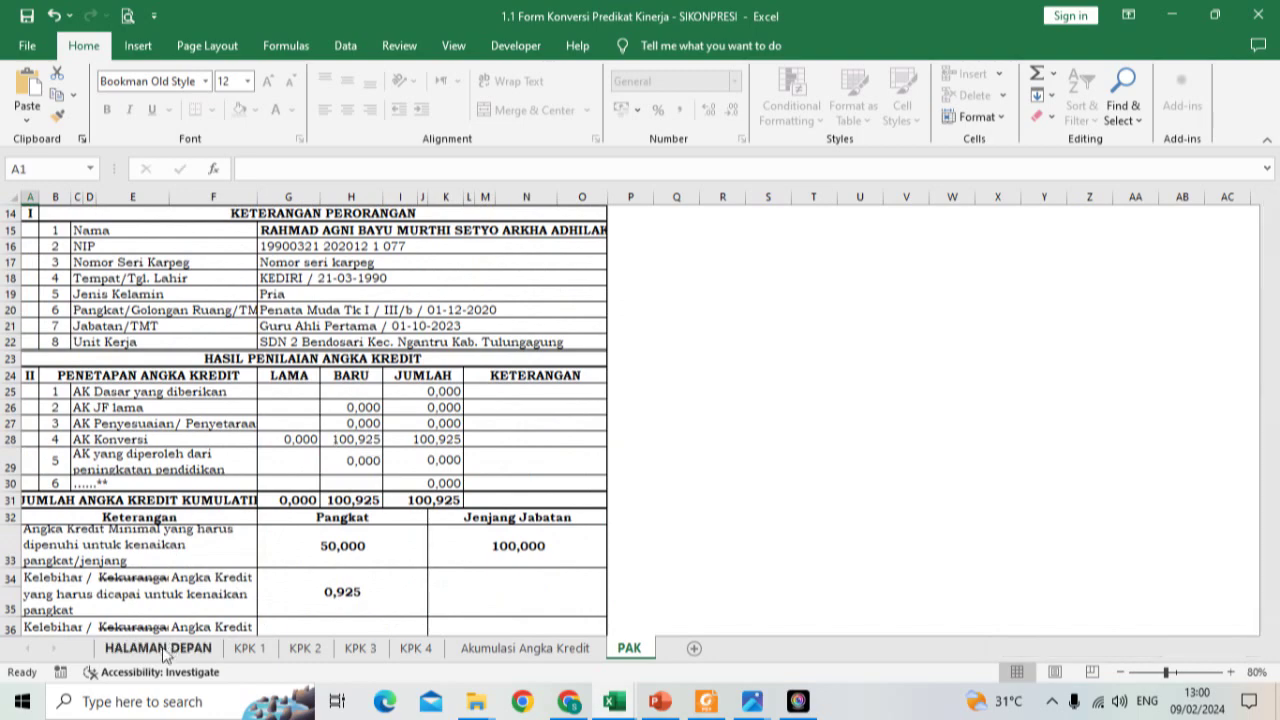
Step: Change the KETAGORI from AK Integrasi to AK Perpindahan and view the updated PAK sheet
{"action": "scroll", "coordinate": [254, 459], "scroll_direction": "up", "scroll_amount": 20}
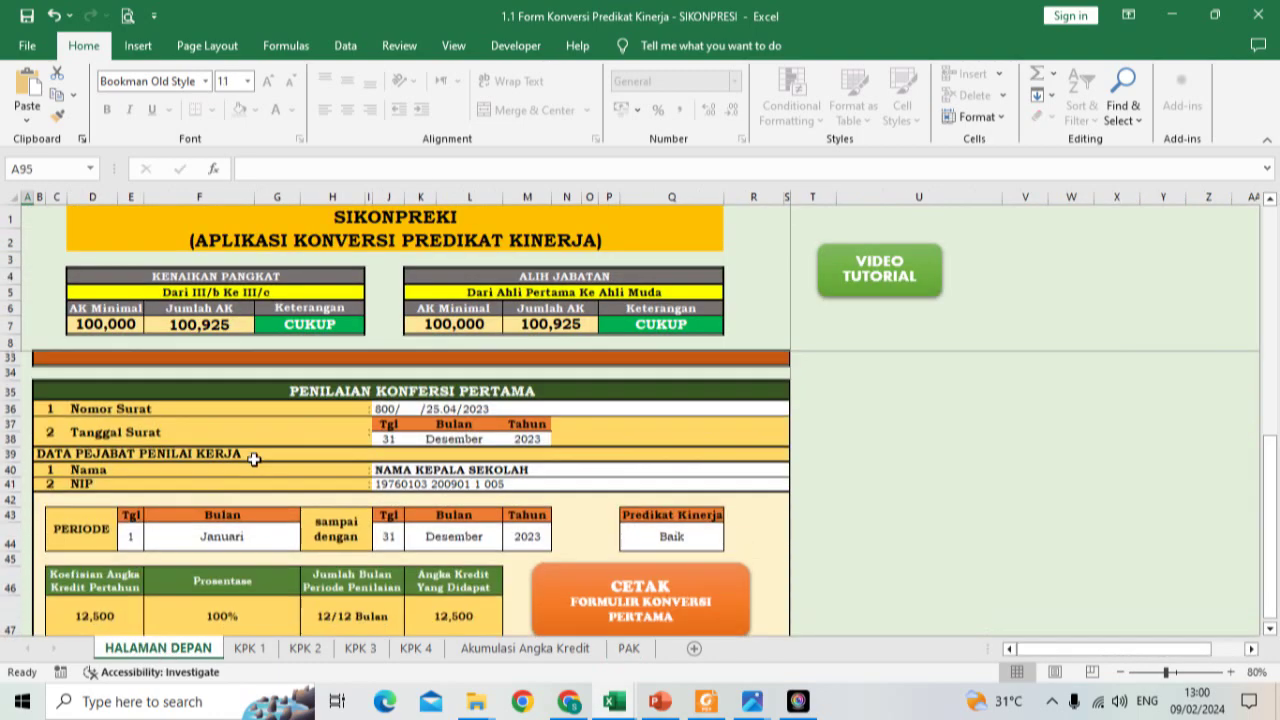
{"action": "scroll", "coordinate": [254, 459], "scroll_direction": "down", "scroll_amount": 5}
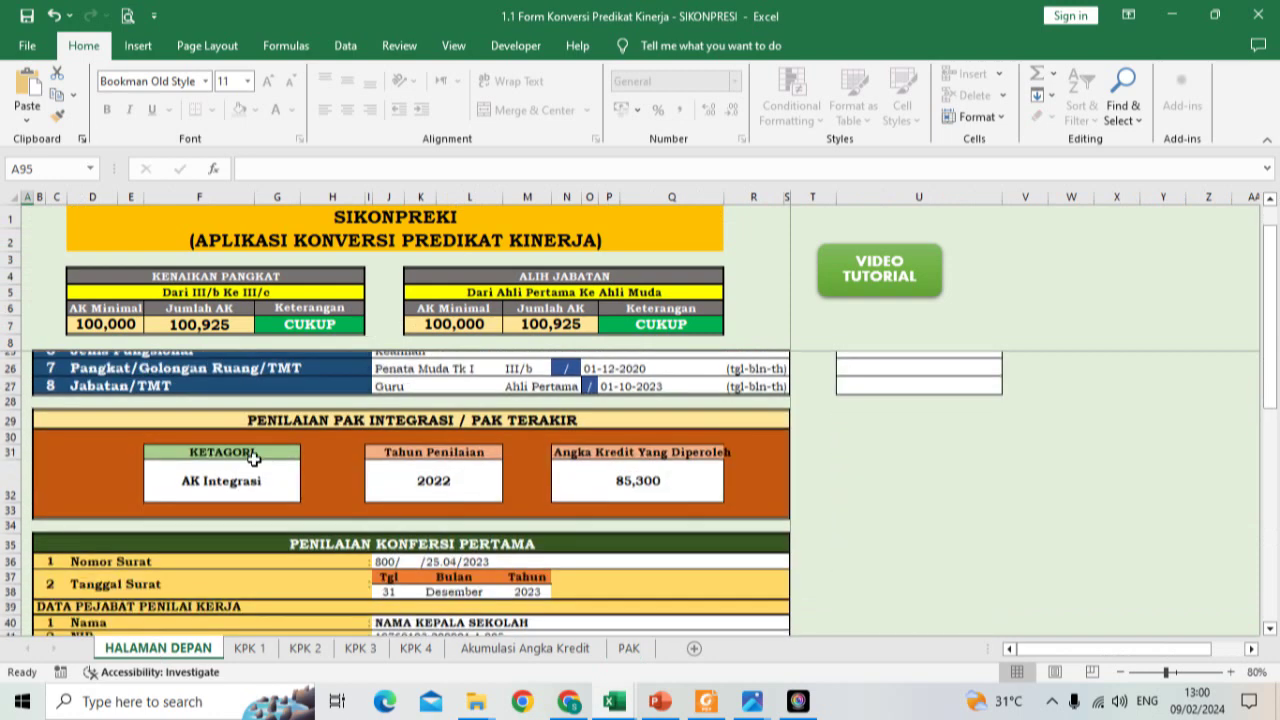
{"action": "left_click", "coordinate": [250, 473]}
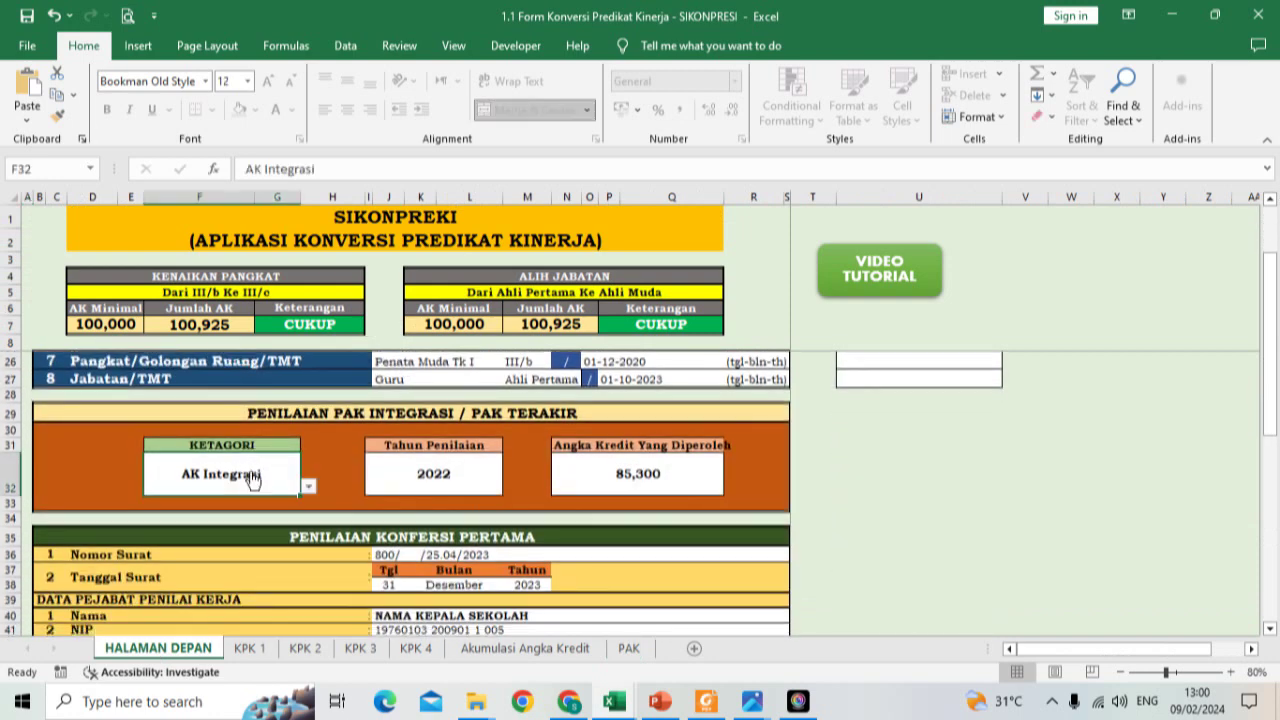
{"action": "left_click", "coordinate": [309, 487]}
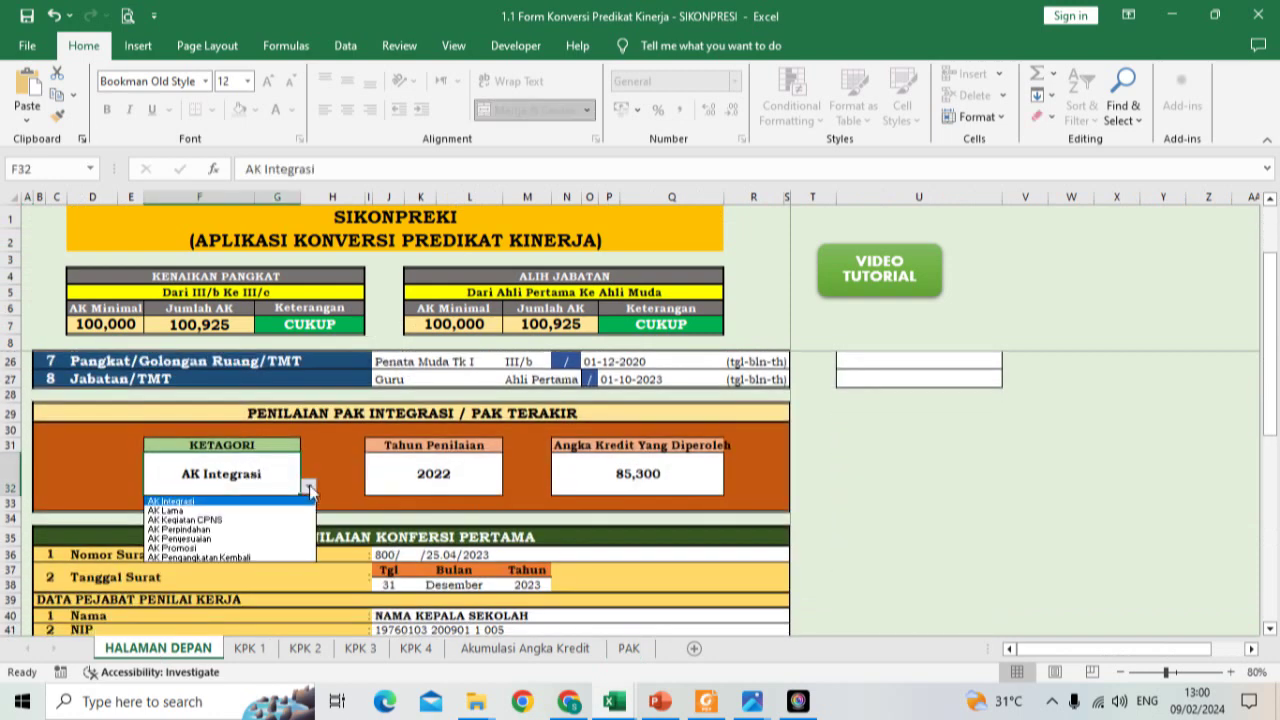
{"action": "left_click", "coordinate": [275, 530]}
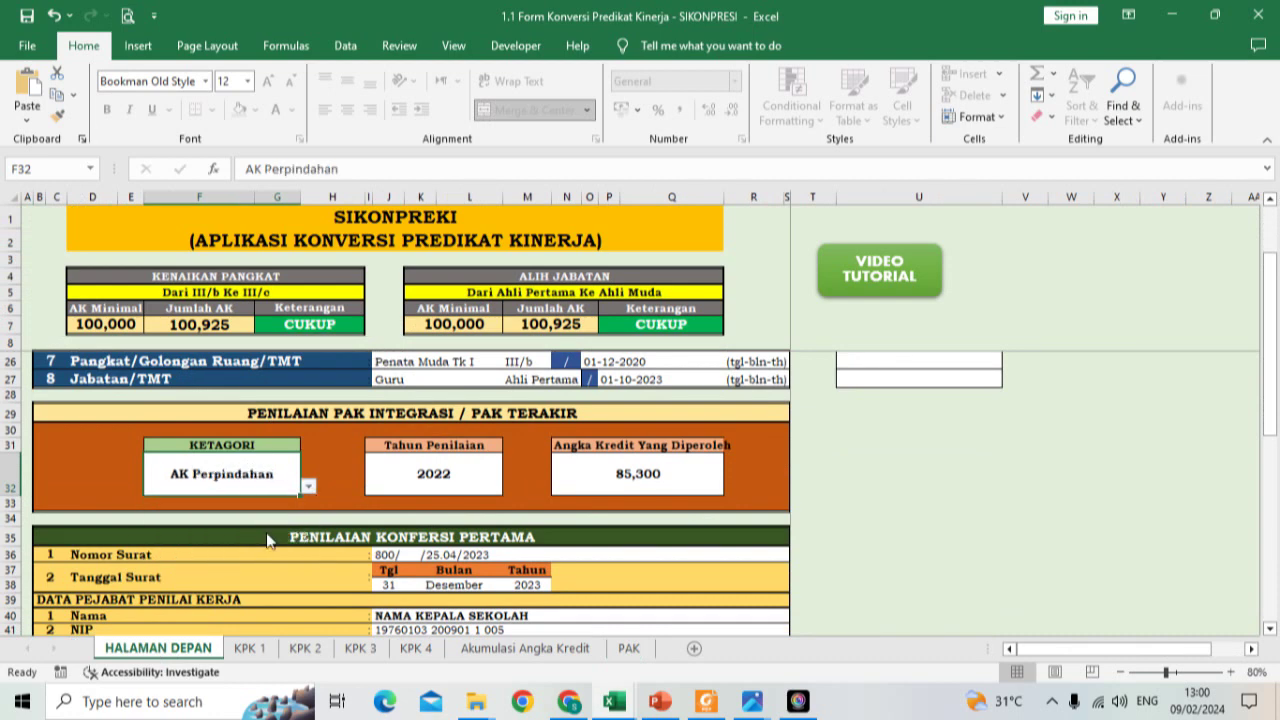
{"action": "left_click", "coordinate": [628, 648]}
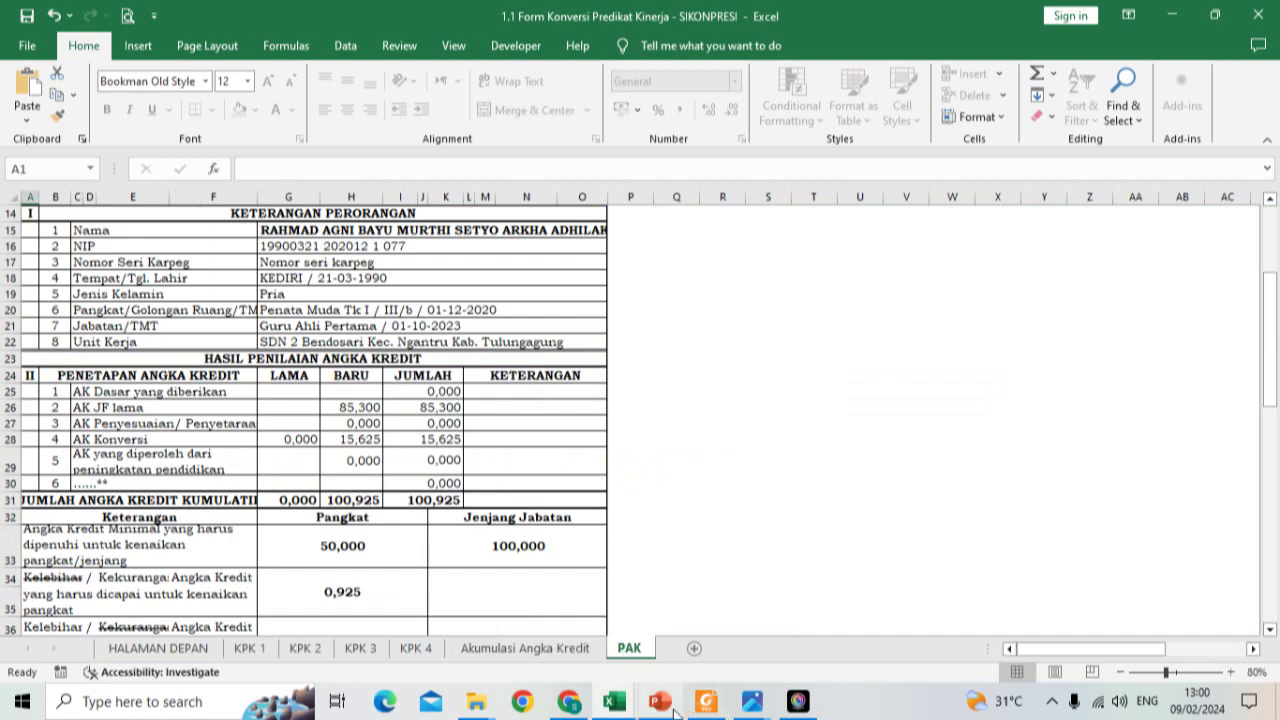
Step: Switch to the reference PowerPoint and display slide 41, Pengisian Formulir Konversi
{"action": "mouse_move", "coordinate": [656, 712]}
{"action": "left_click", "coordinate": [662, 660]}
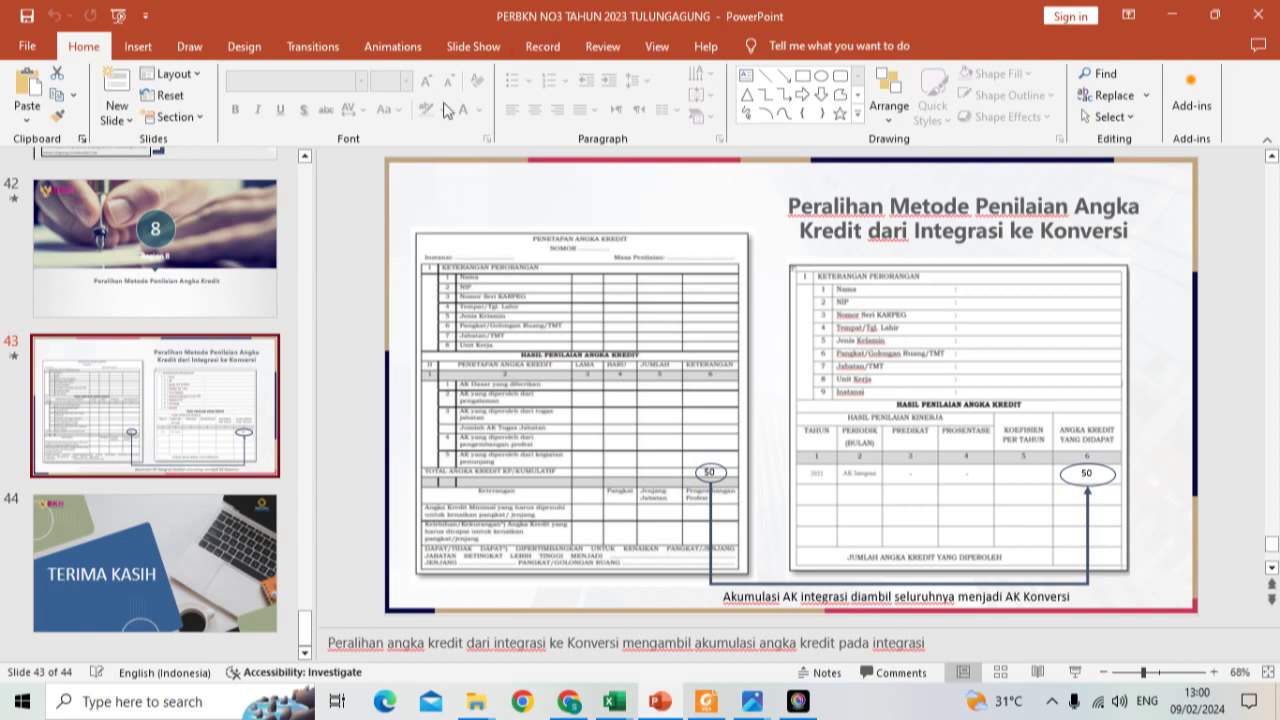
{"action": "left_click", "coordinate": [305, 157]}
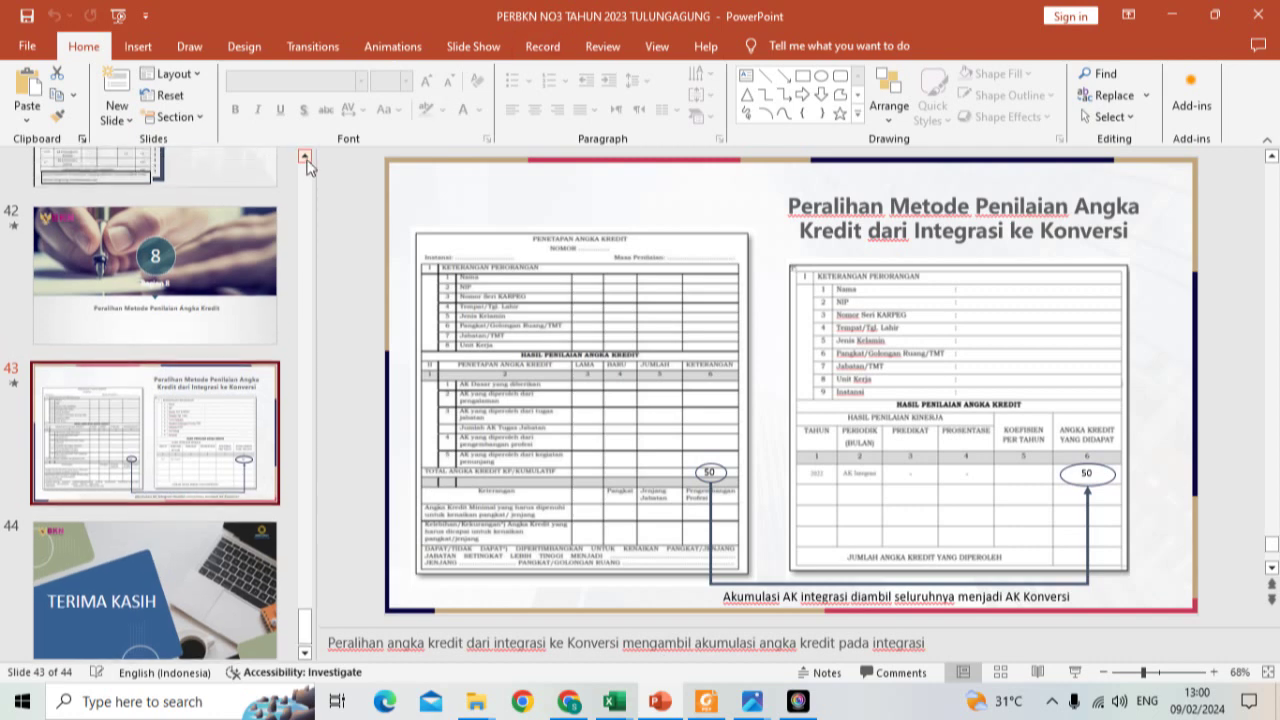
{"action": "left_click", "coordinate": [227, 215]}
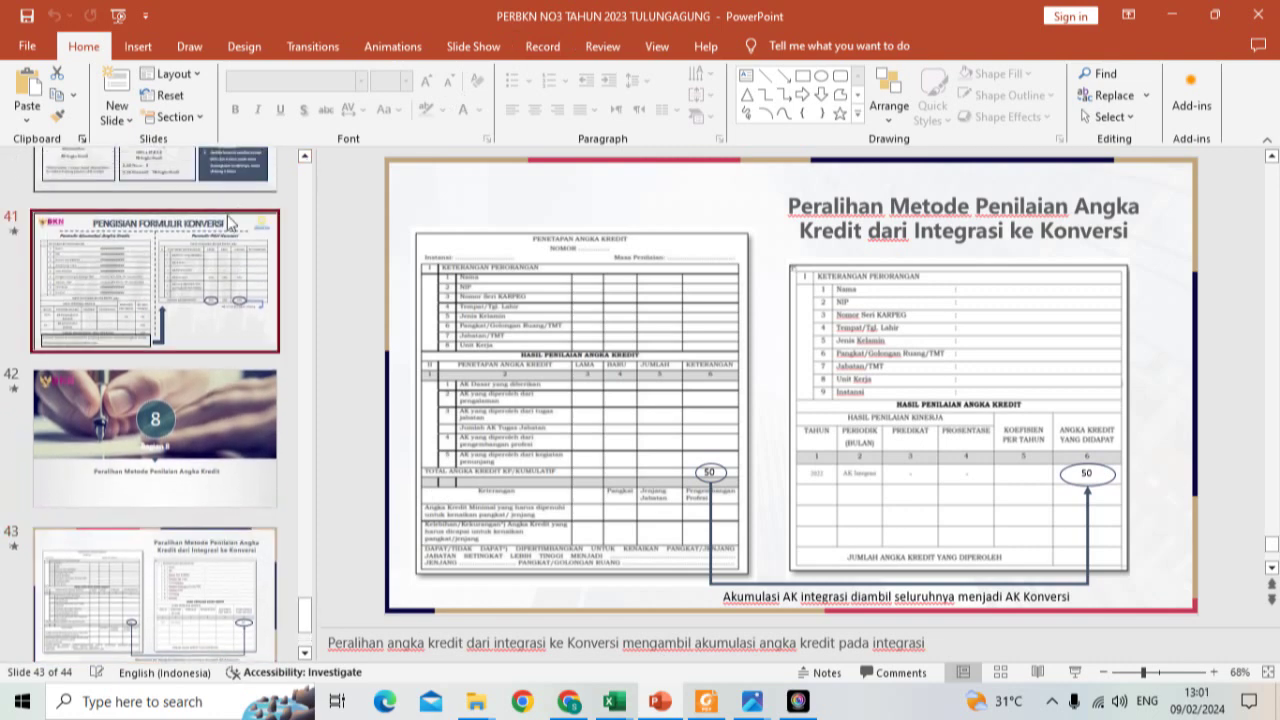